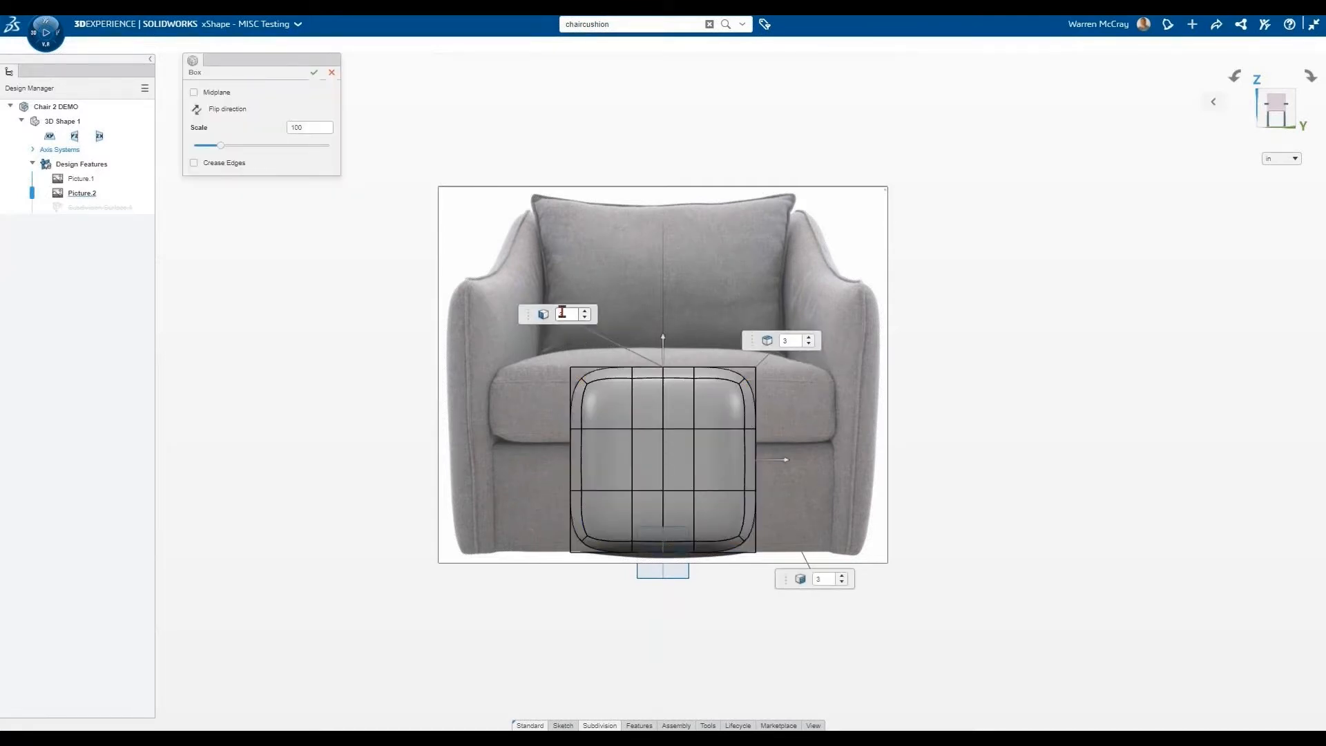
# Set the box's divisions to 5 in depth and 4 in height, and stretch it to the chair's width and arm height.
pyautogui.click(809, 343)
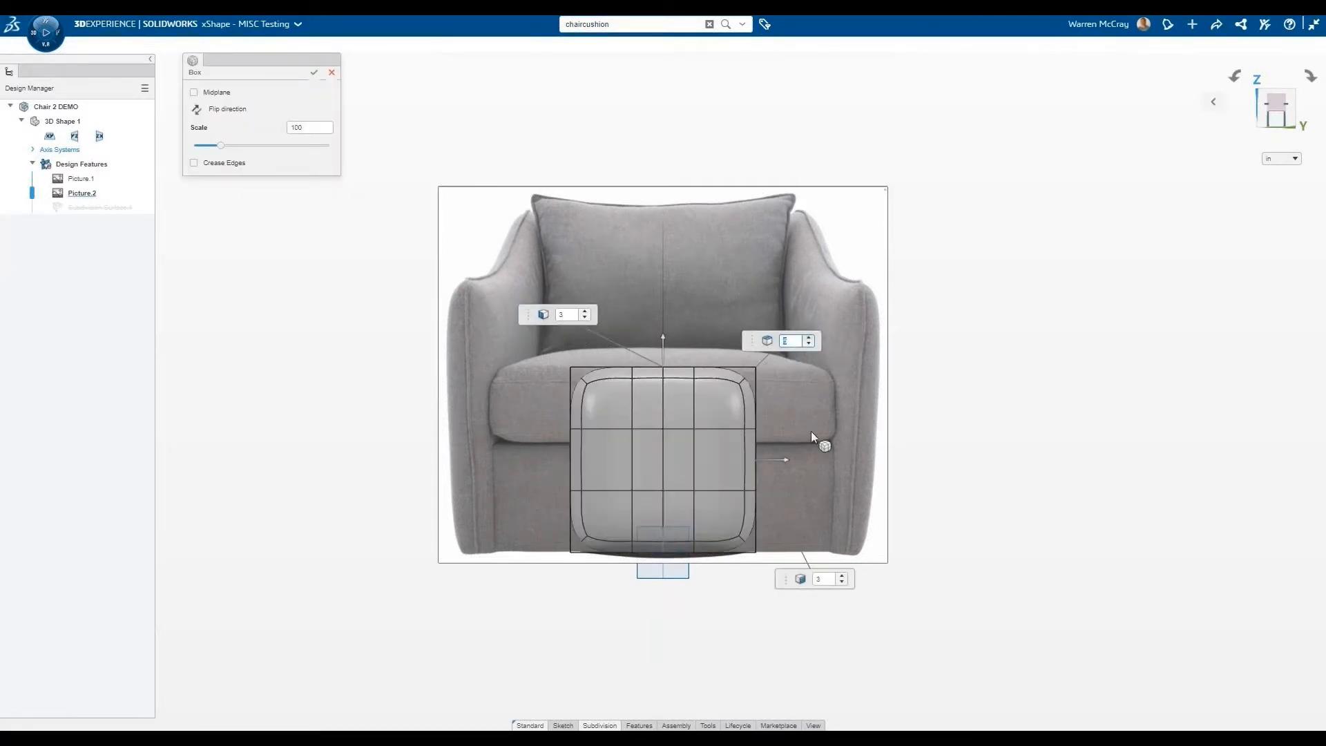
pyautogui.click(842, 576)
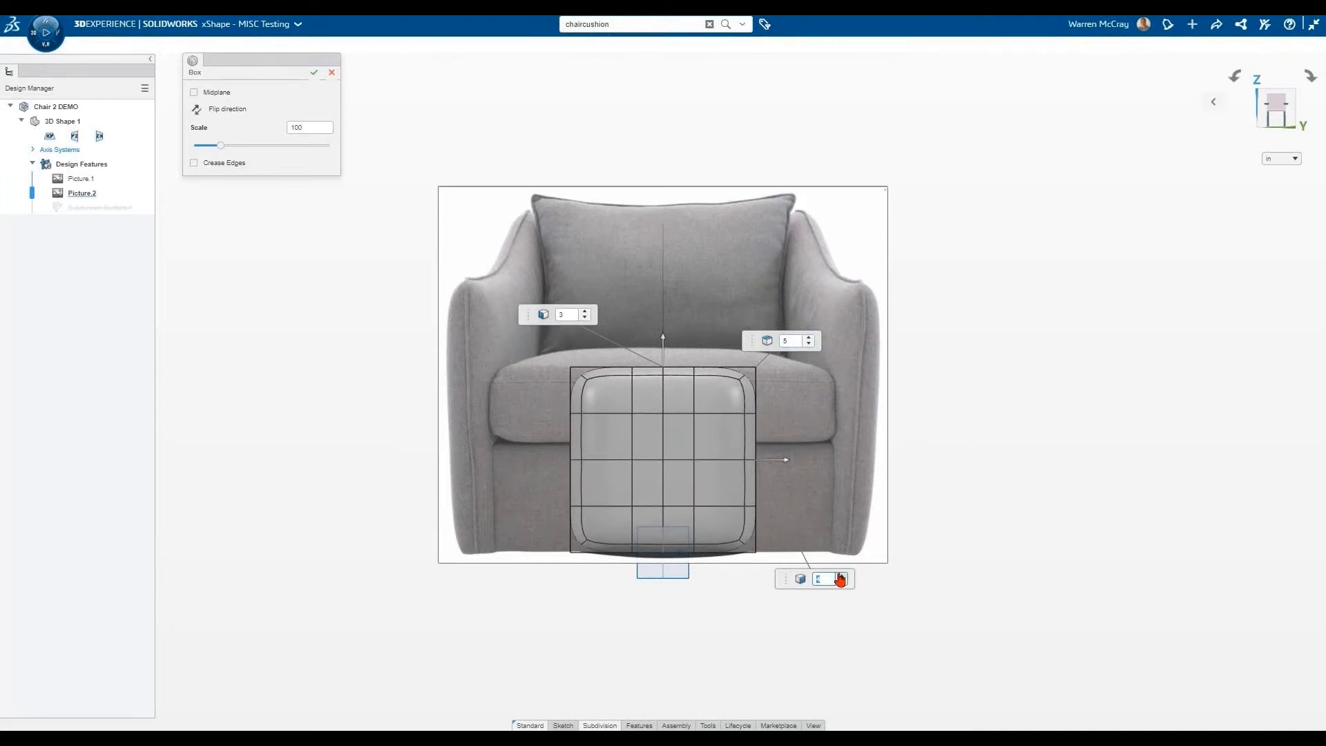
pyautogui.moveTo(669, 359); pyautogui.dragTo(673, 262)
pyautogui.moveTo(787, 417); pyautogui.dragTo(911, 411)
pyautogui.moveTo(673, 249); pyautogui.dragTo(678, 253)
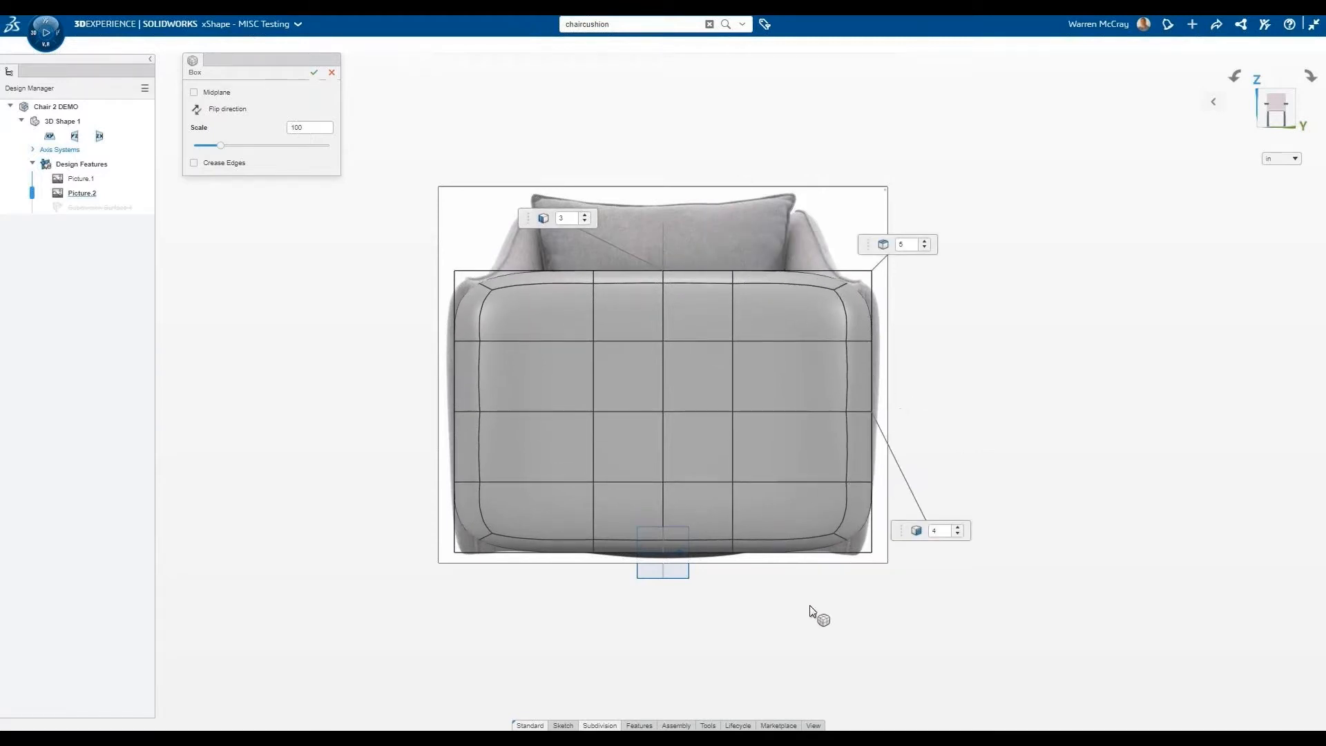
# Extend the box's depth toward the chair's front in the side picture and accept the primitive.
pyautogui.hotkey('ctrl', '3')
pyautogui.moveTo(787, 419); pyautogui.dragTo(883, 425)
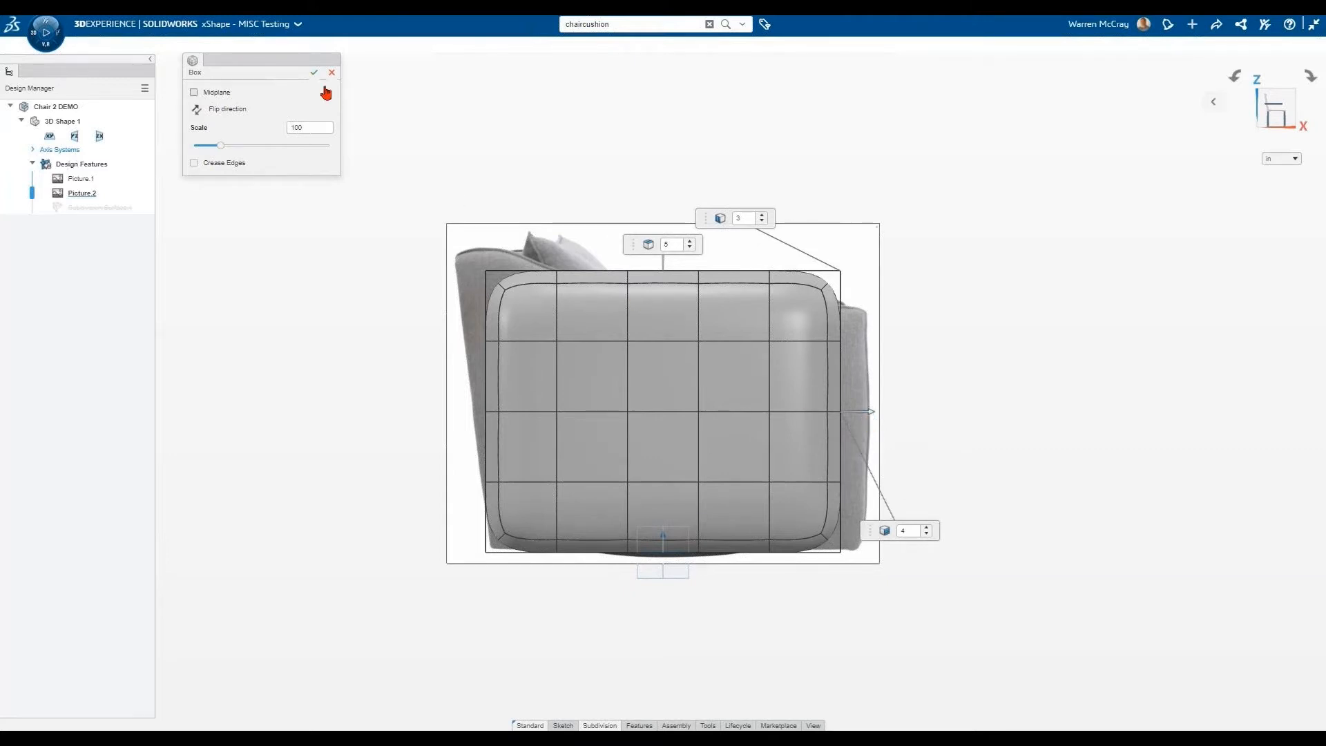
pyautogui.press('Return')
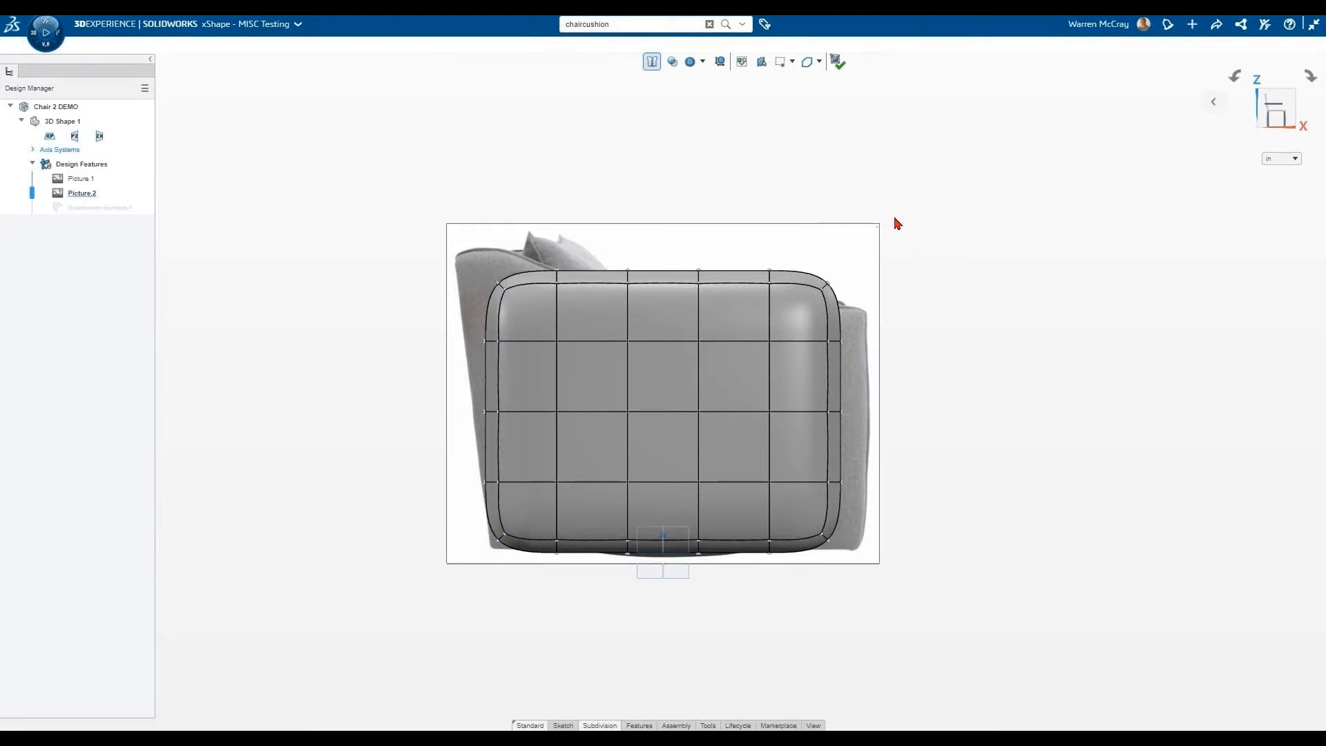
# Move all the front control points forward to the chair's front edge in the side picture.
pyautogui.moveTo(687, 188); pyautogui.dragTo(946, 606)
pyautogui.moveTo(812, 419); pyautogui.dragTo(836, 417)
pyautogui.click(1039, 484)
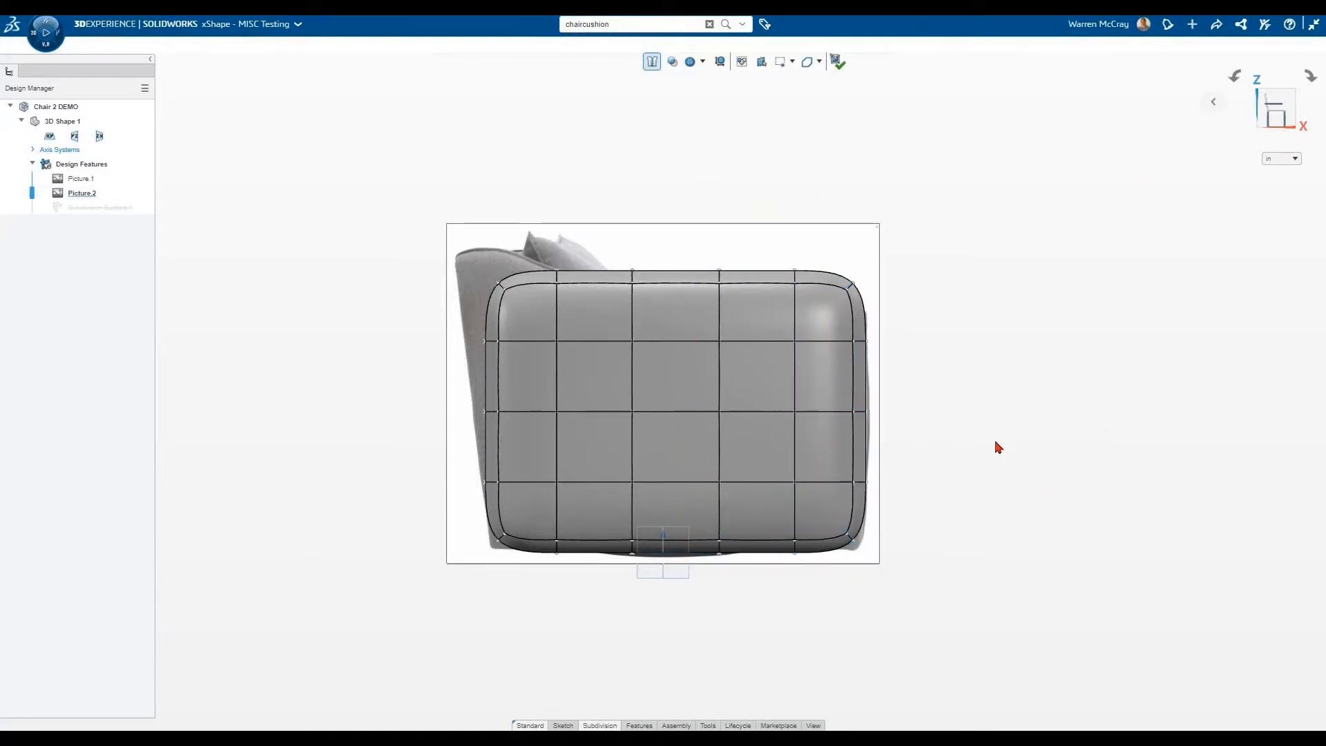
# Rotate the rear control points to match the slanted backrest in the side picture and shift them backward.
pyautogui.moveTo(403, 158); pyautogui.dragTo(535, 593)
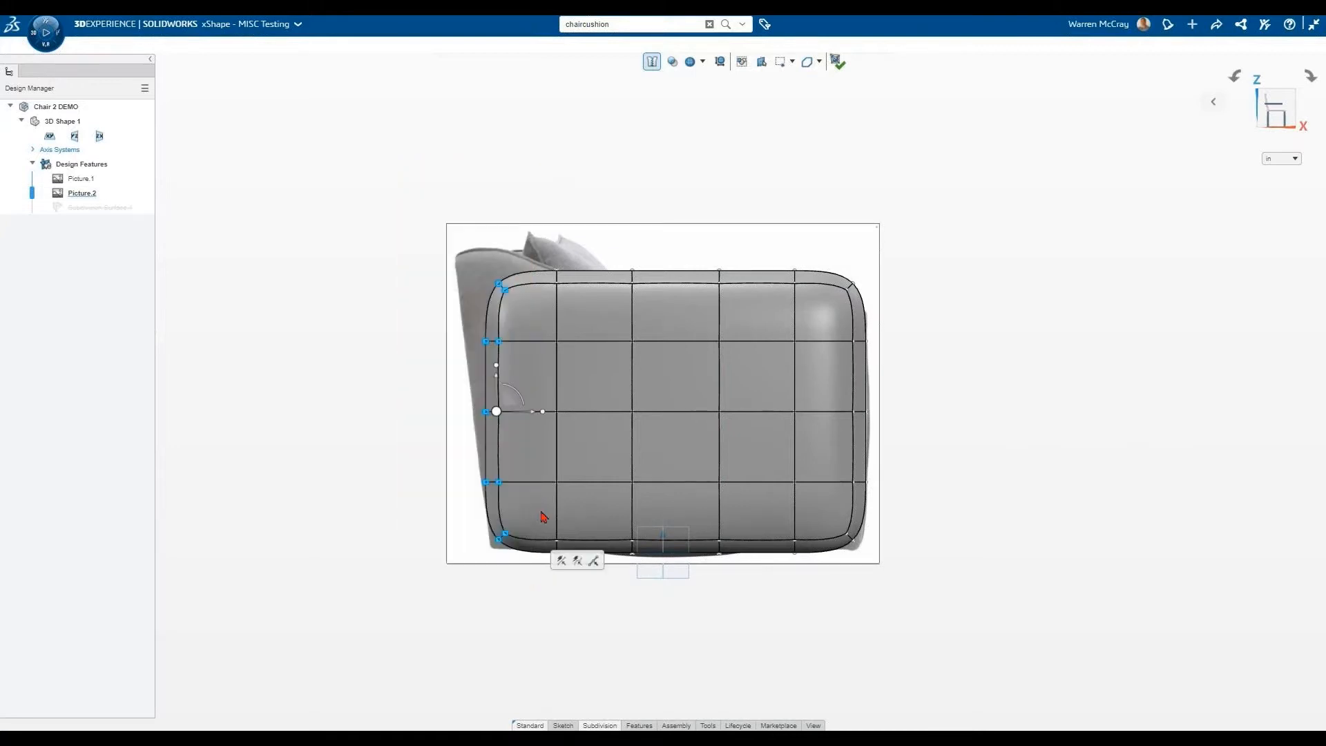
pyautogui.moveTo(518, 399)
pyautogui.mouseDown()
pyautogui.moveTo(567, 344)
pyautogui.moveTo(547, 371)
pyautogui.mouseUp()
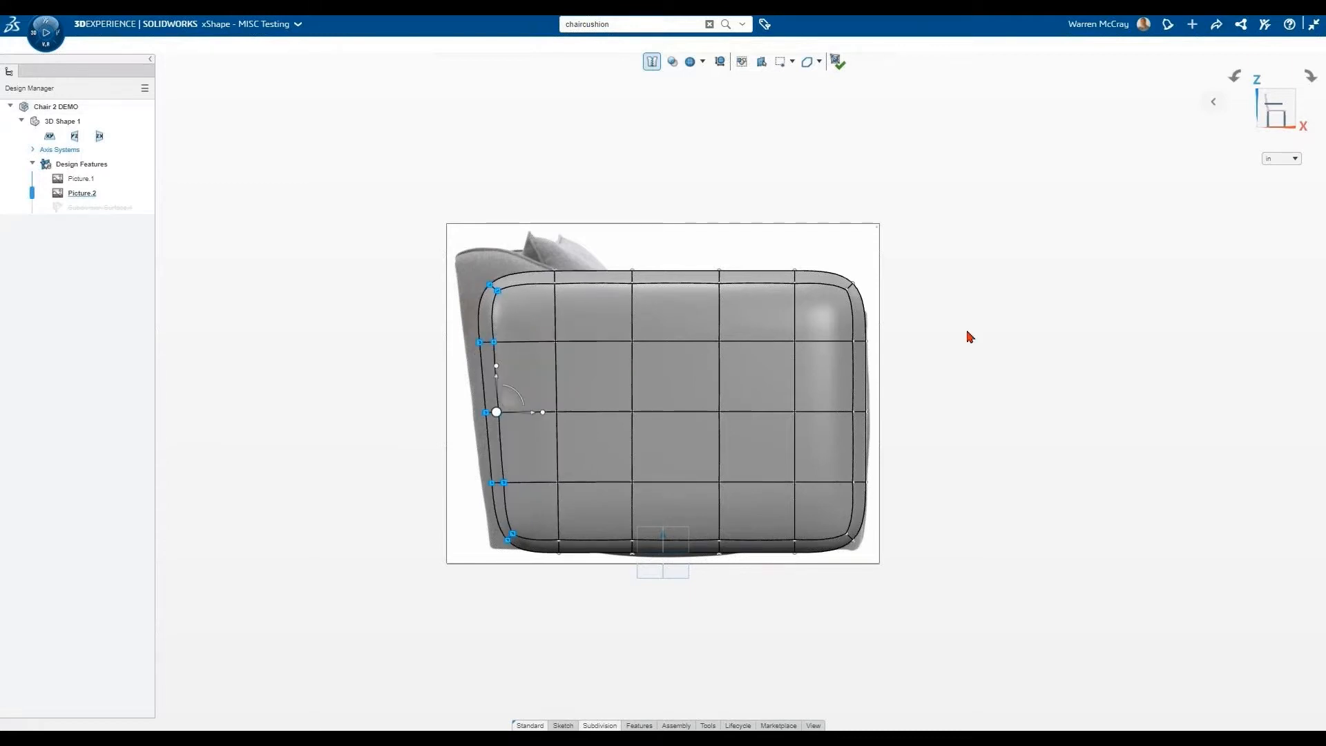
pyautogui.moveTo(540, 414); pyautogui.dragTo(530, 430)
pyautogui.click(468, 617)
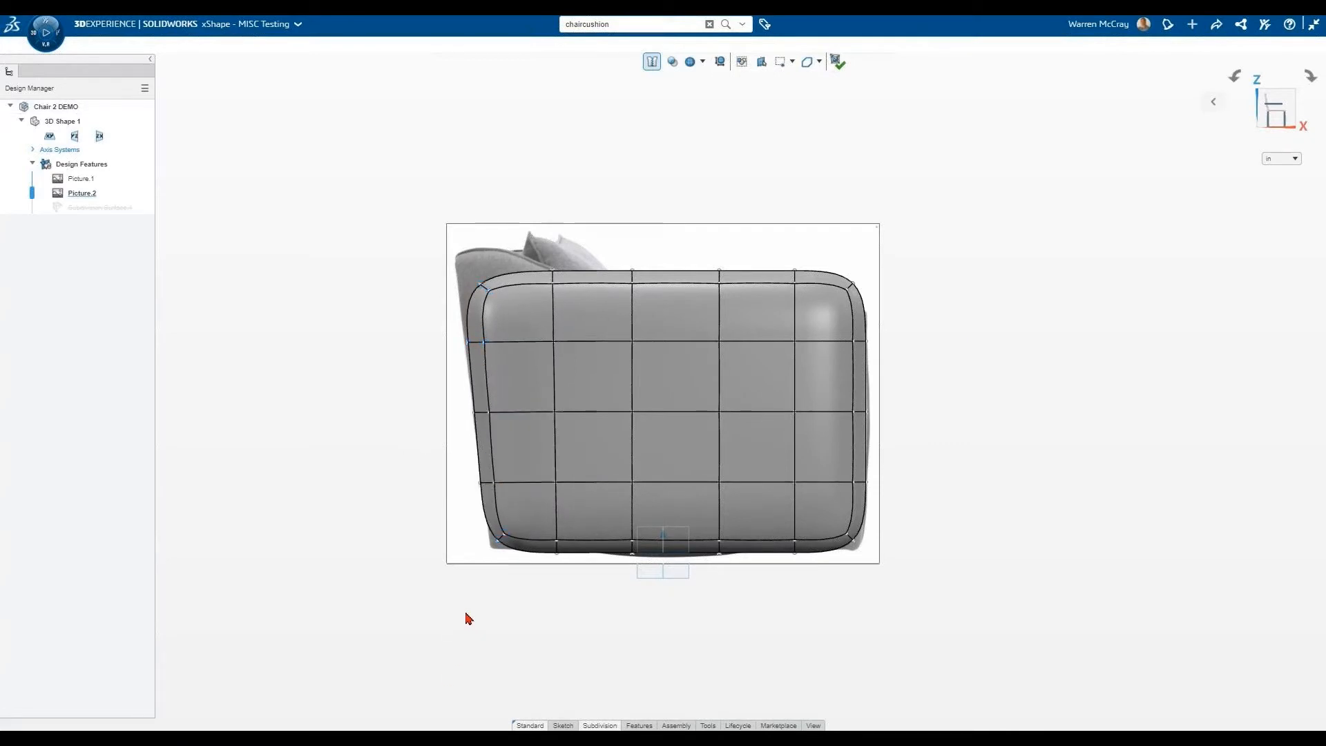
# Raise the upper rear control points about 3.5 in and shift them slightly backward to match the top of the backrest.
pyautogui.moveTo(375, 192); pyautogui.dragTo(536, 449)
pyautogui.moveTo(484, 314); pyautogui.dragTo(481, 278)
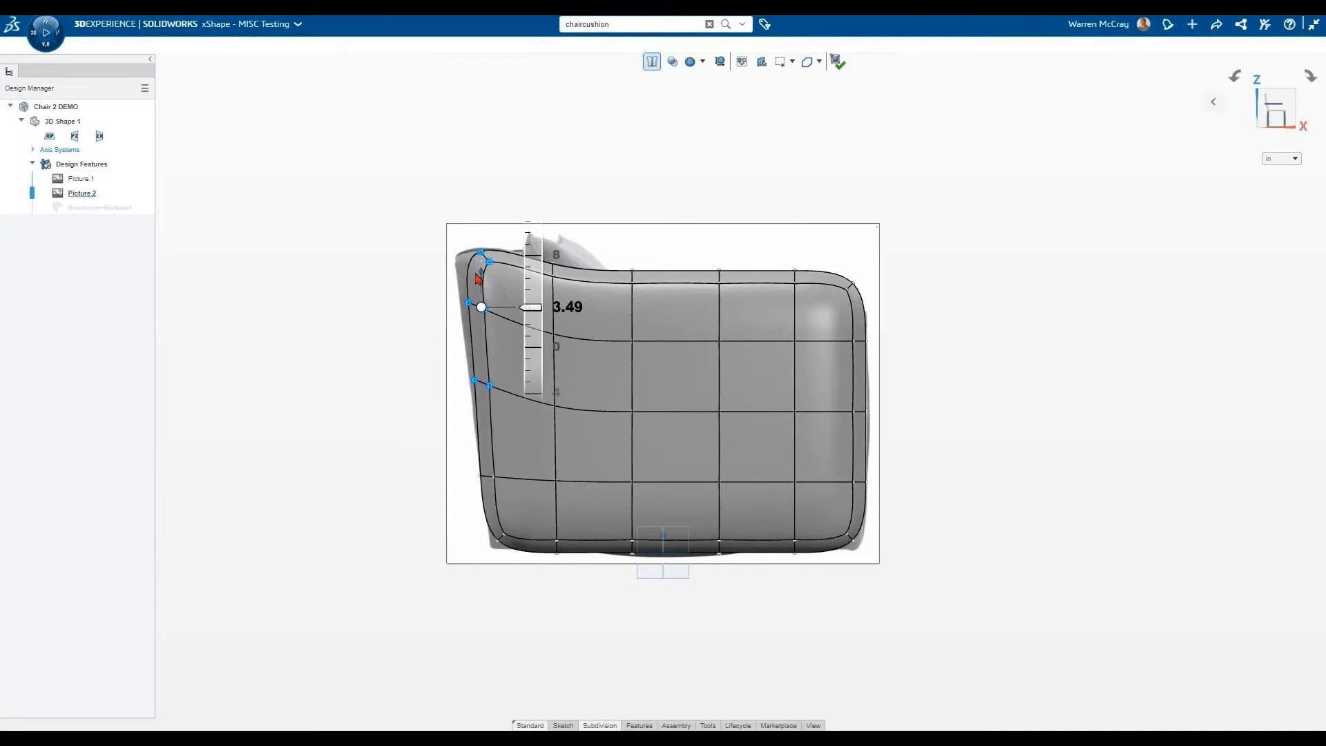
pyautogui.moveTo(519, 324); pyautogui.dragTo(520, 321)
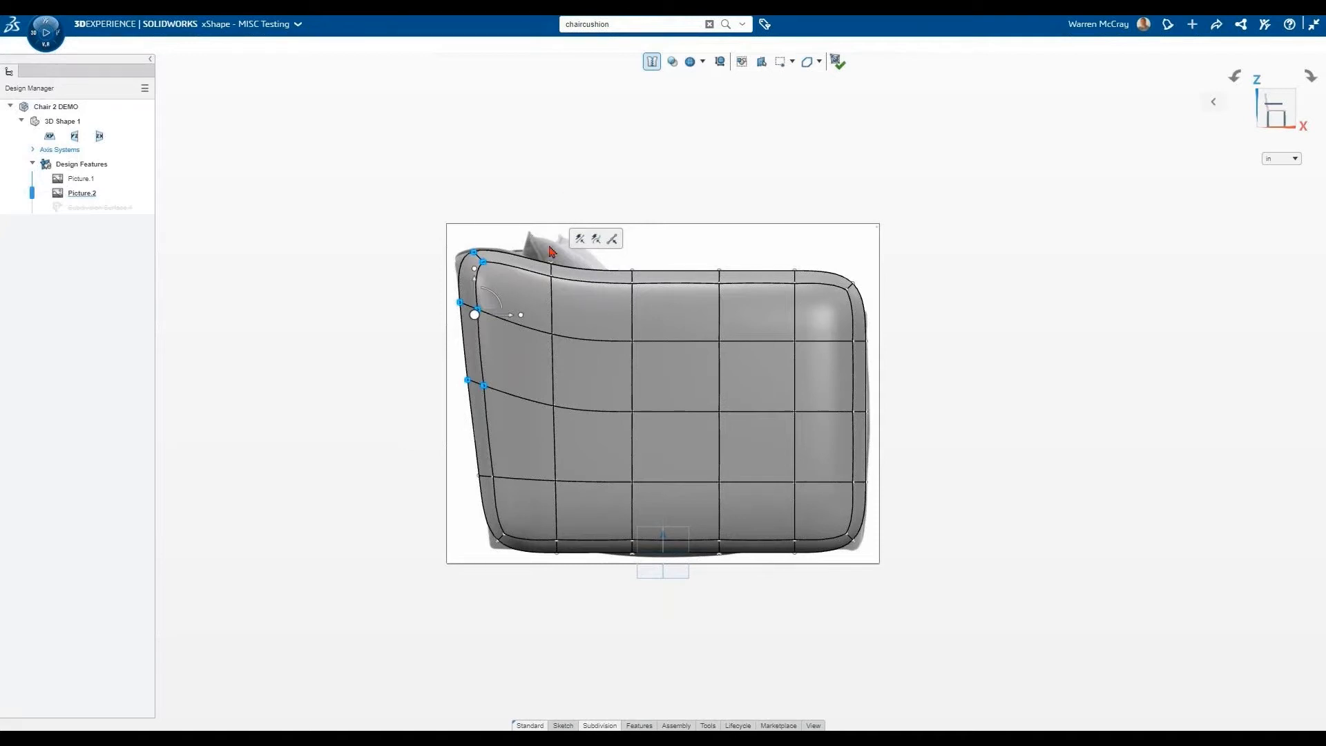
pyautogui.click(401, 449)
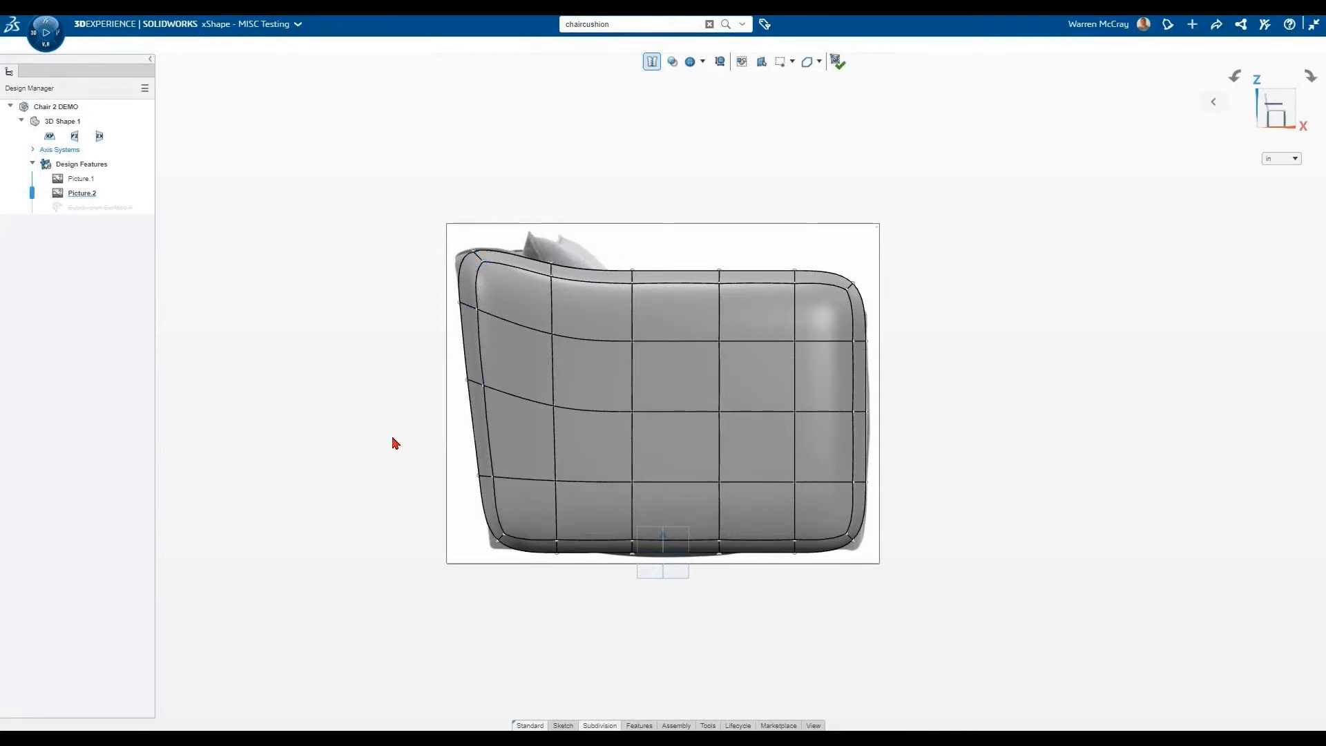
# Select the central faces on top of the body and push them down to form a seat recess.
pyautogui.hotkey('ctrl', '7')
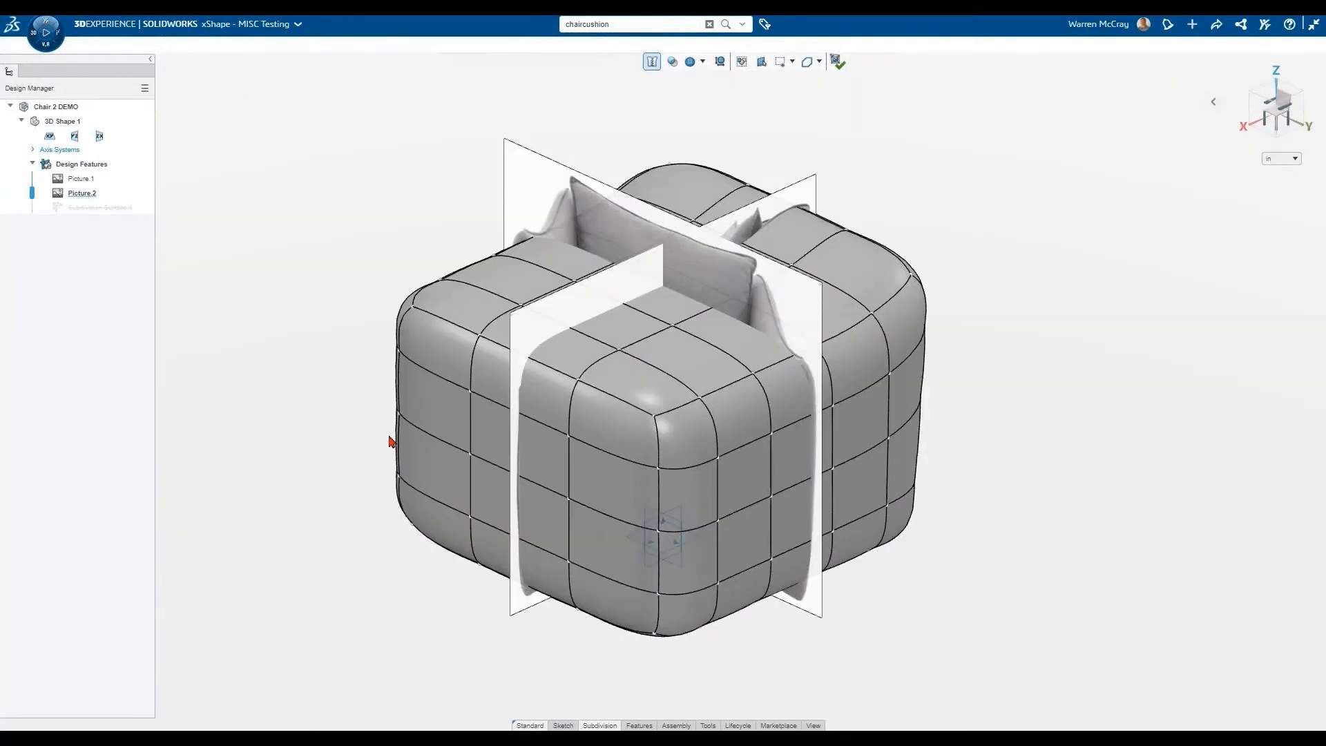
pyautogui.hotkey('ctrl', '4')
pyautogui.moveTo(395, 442); pyautogui.dragTo(433, 488, button='middle')
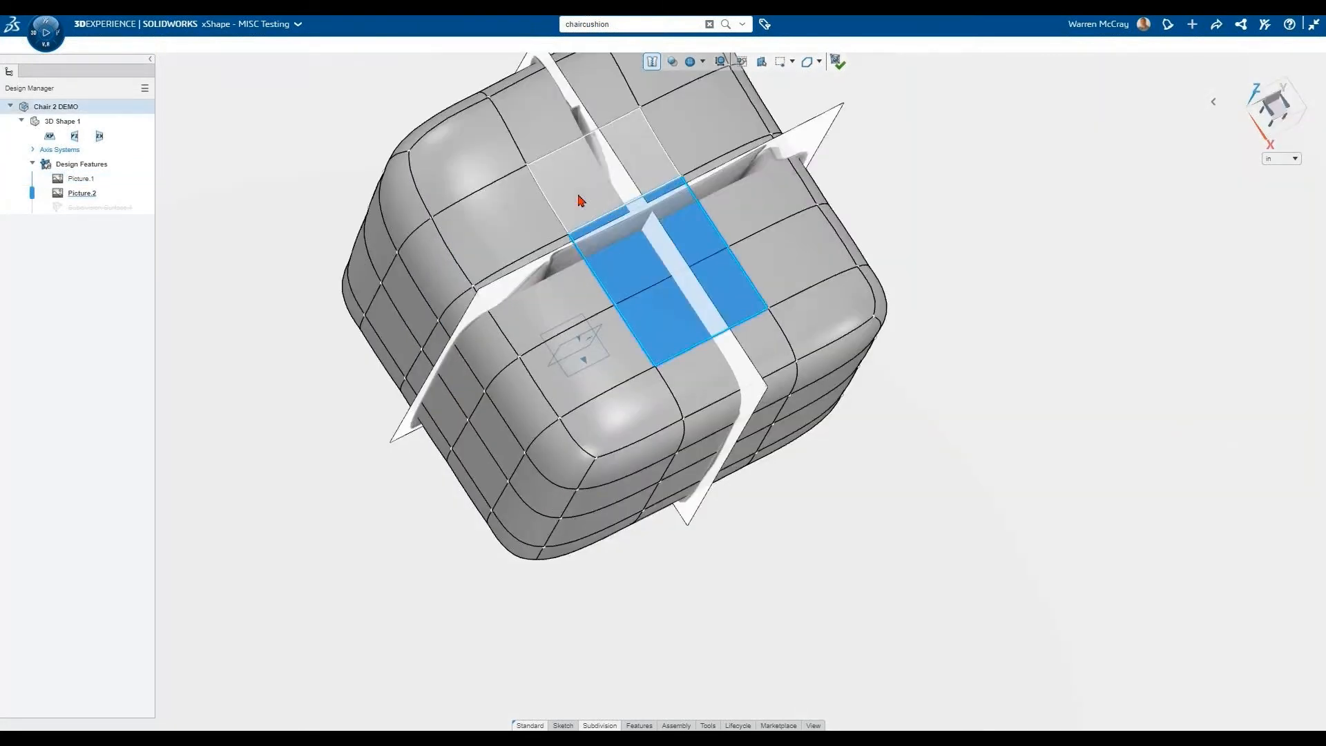
pyautogui.keyDown('ctrl'); pyautogui.click(580, 201); pyautogui.keyUp('ctrl')
pyautogui.moveTo(642, 297); pyautogui.dragTo(651, 245, button='middle')
pyautogui.moveTo(661, 255); pyautogui.dragTo(660, 304)
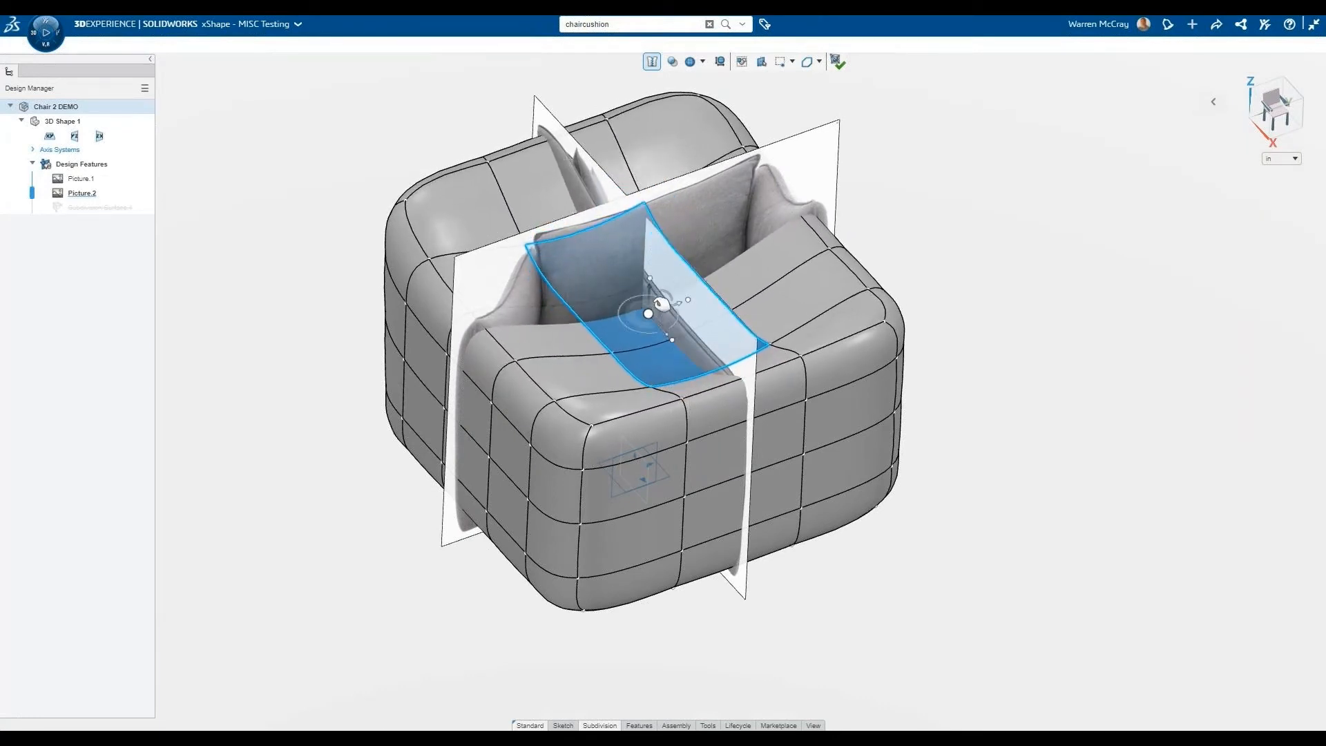
# Adjust the height of the recessed central faces against the seat in the front picture.
pyautogui.hotkey('ctrl', '1')
pyautogui.moveTo(705, 336); pyautogui.dragTo(718, 383, button='middle')
pyautogui.moveTo(716, 413); pyautogui.dragTo(716, 391)
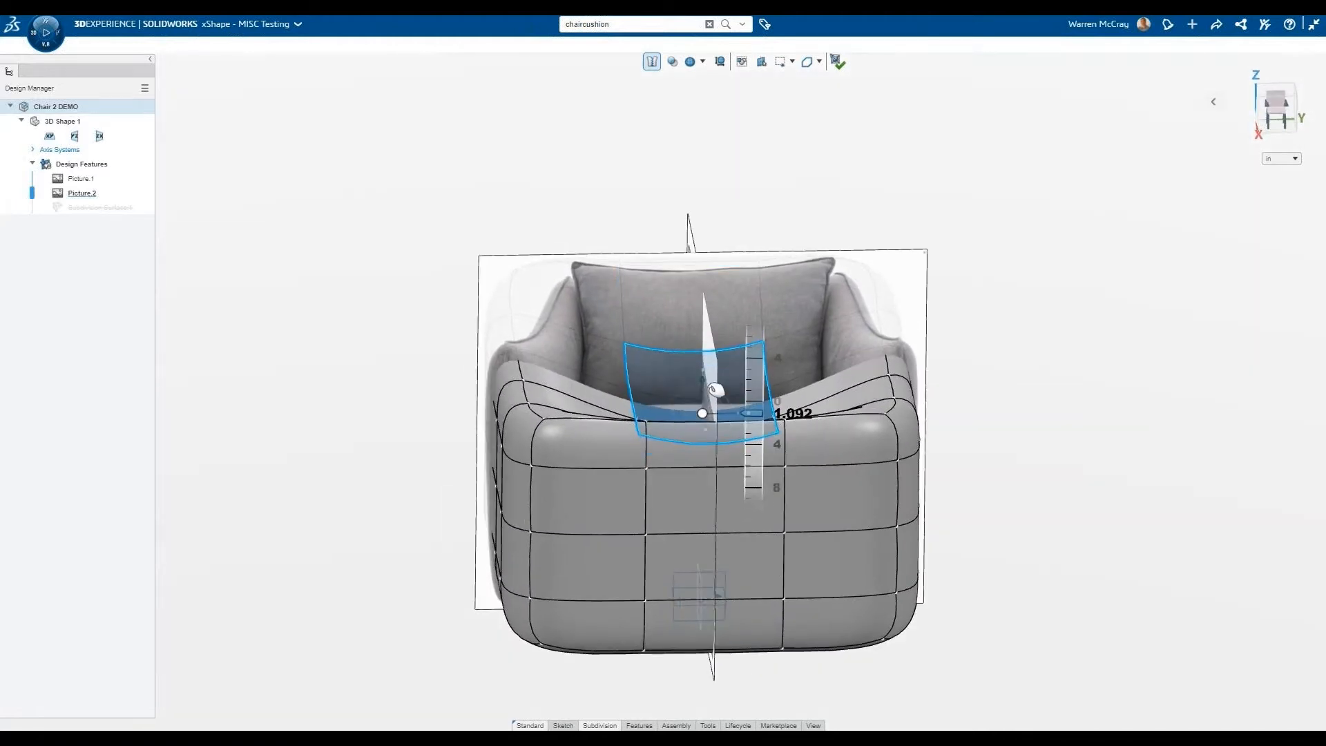
pyautogui.moveTo(739, 335); pyautogui.dragTo(822, 400, button='middle')
pyautogui.click(1075, 424)
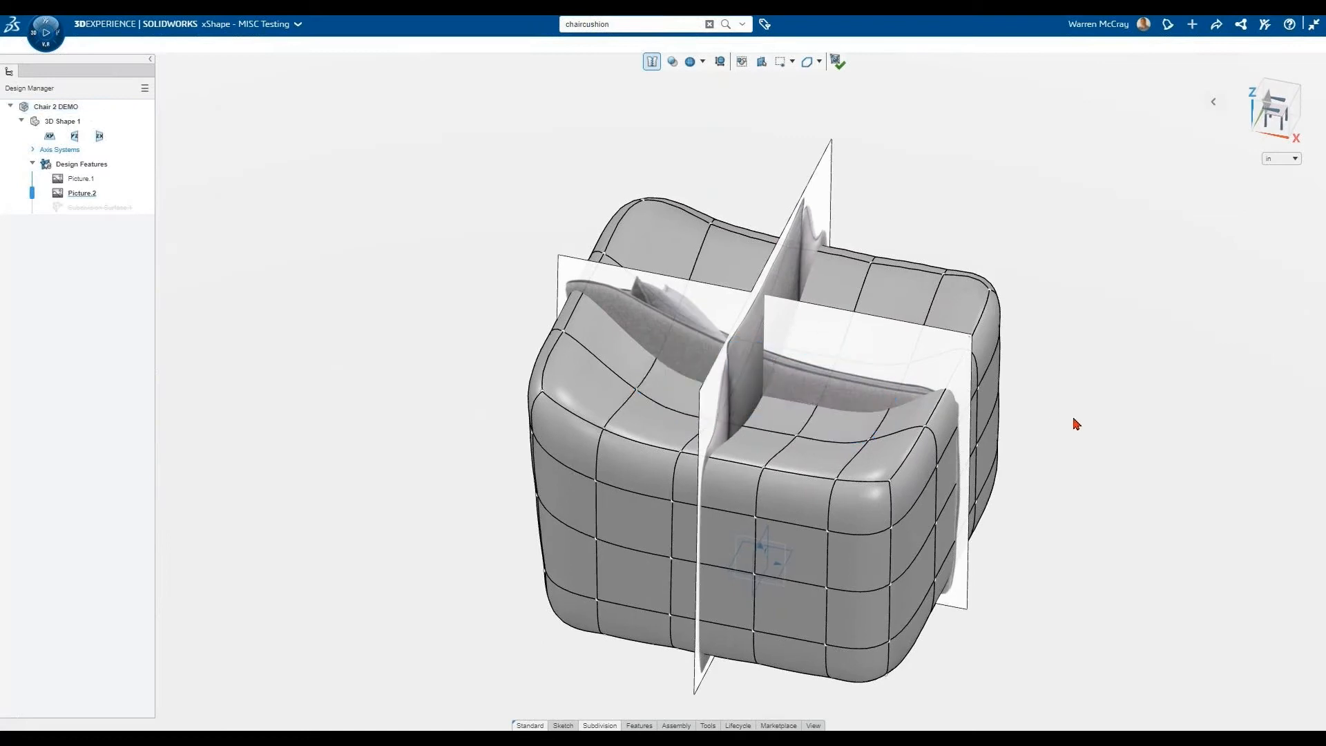
# Select the control points along the middle of the body's side and move them inward to narrow its waist.
pyautogui.hotkey('ctrl', '1')
pyautogui.hotkey('ctrl', '5')
pyautogui.scroll(2, 1021, 450)
pyautogui.scroll(-2, 949, 478)
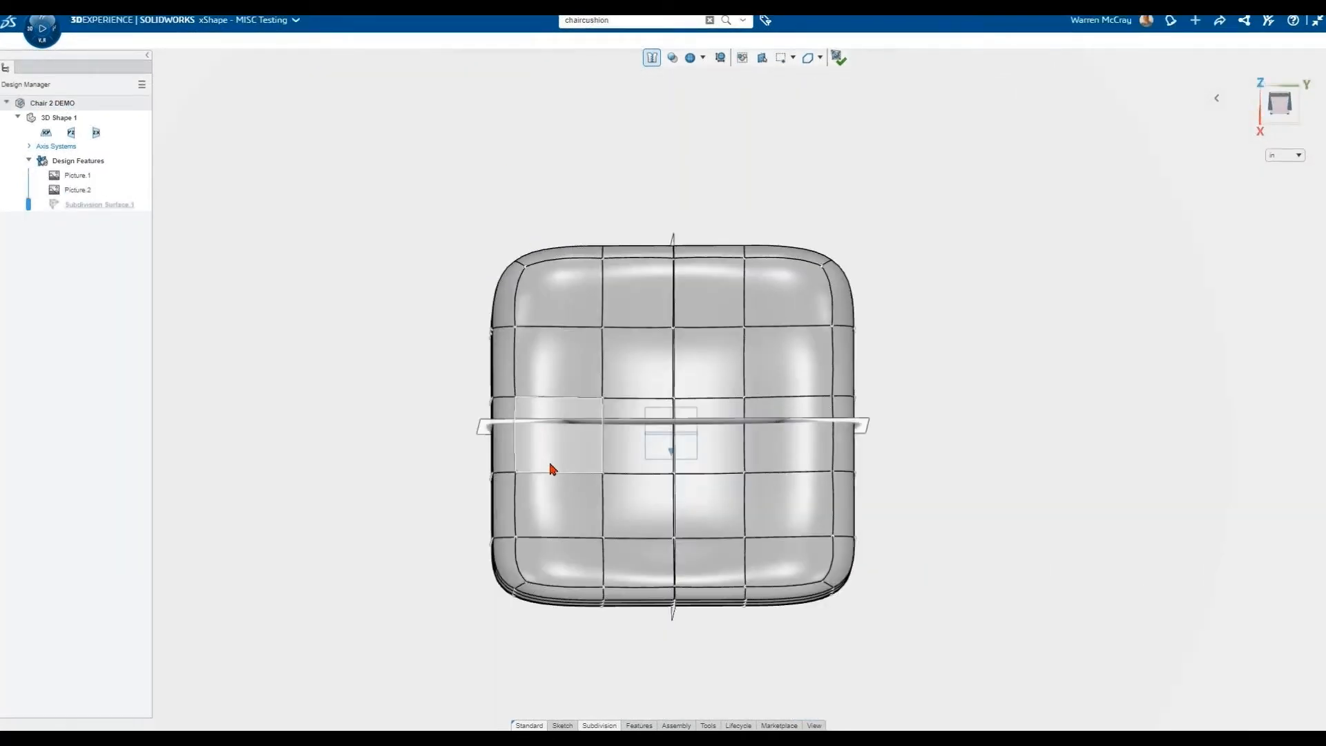
pyautogui.moveTo(500, 341); pyautogui.dragTo(591, 533)
pyautogui.moveTo(552, 372); pyautogui.dragTo(584, 372)
# Move the selected side control points further inward toward the edge of the back pillow in the front picture.
pyautogui.press('Up')
pyautogui.press('Up')
pyautogui.press('Up')
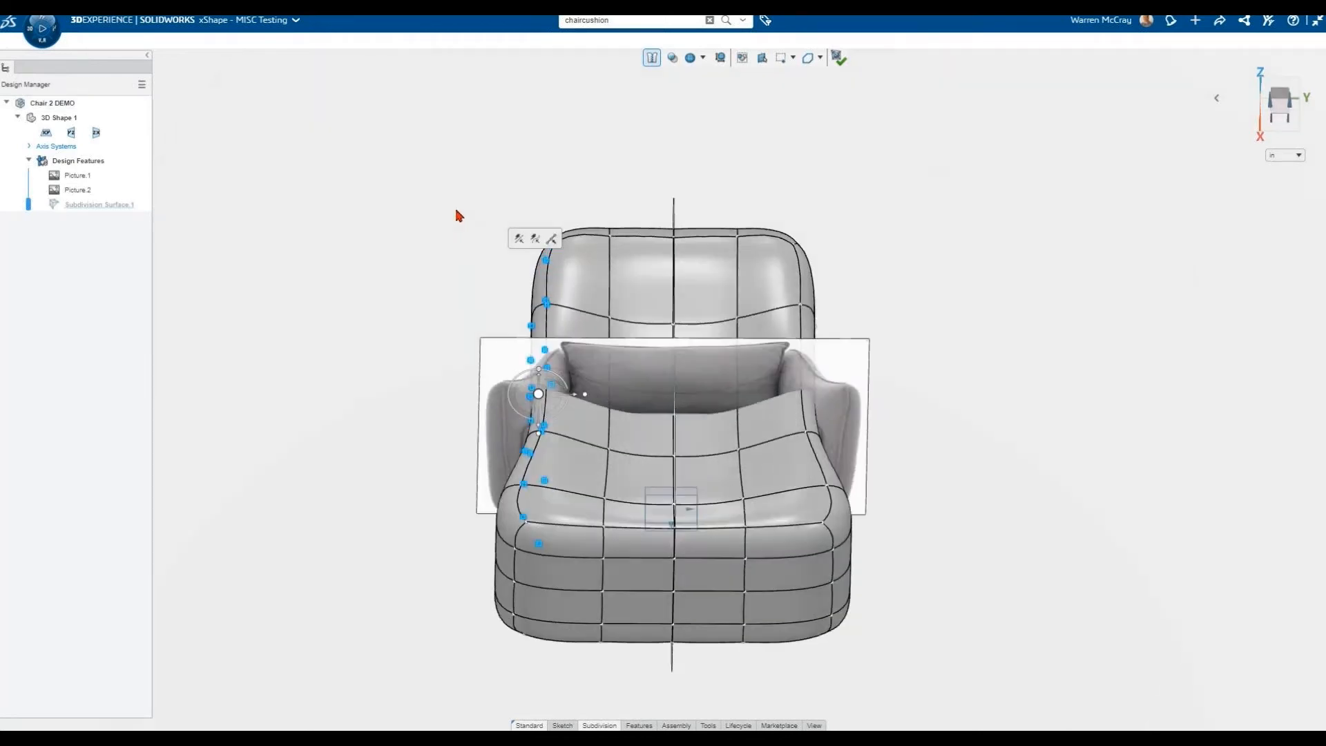
pyautogui.moveTo(592, 420); pyautogui.dragTo(607, 422)
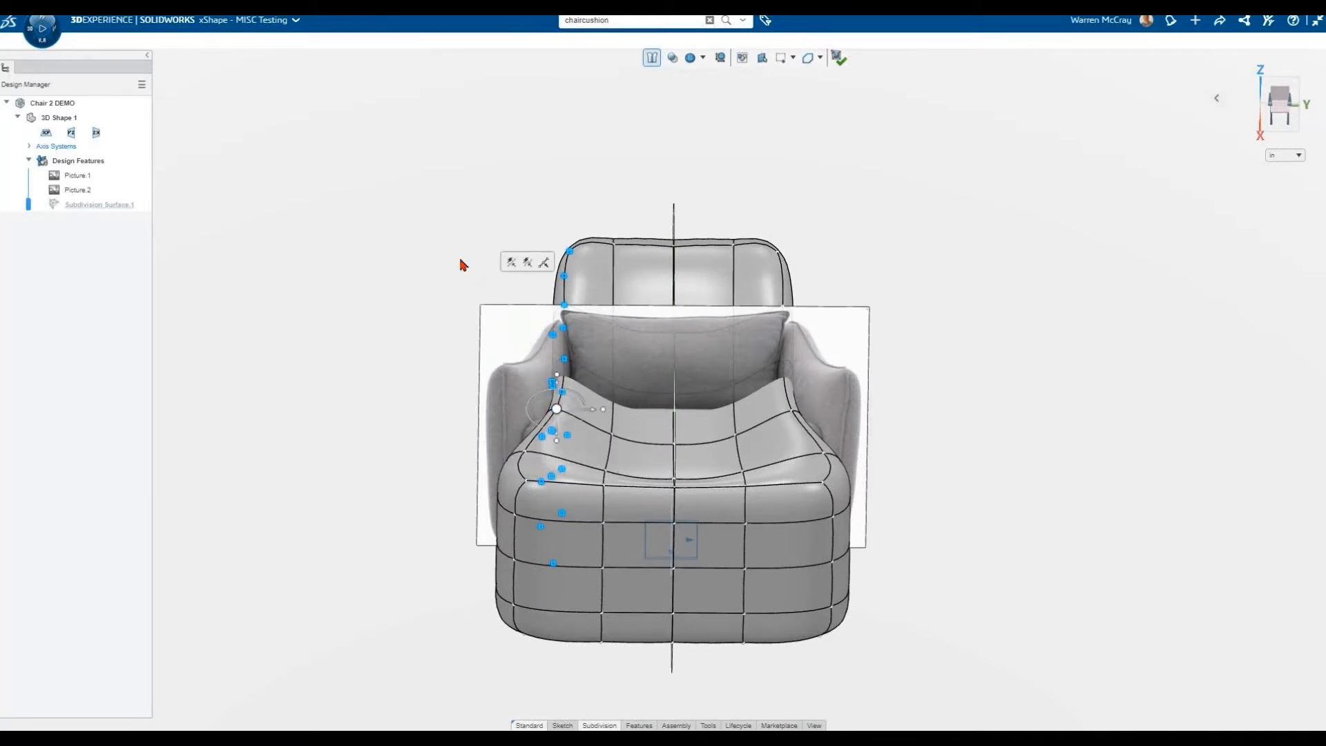
pyautogui.press('Up')
pyautogui.press('Up')
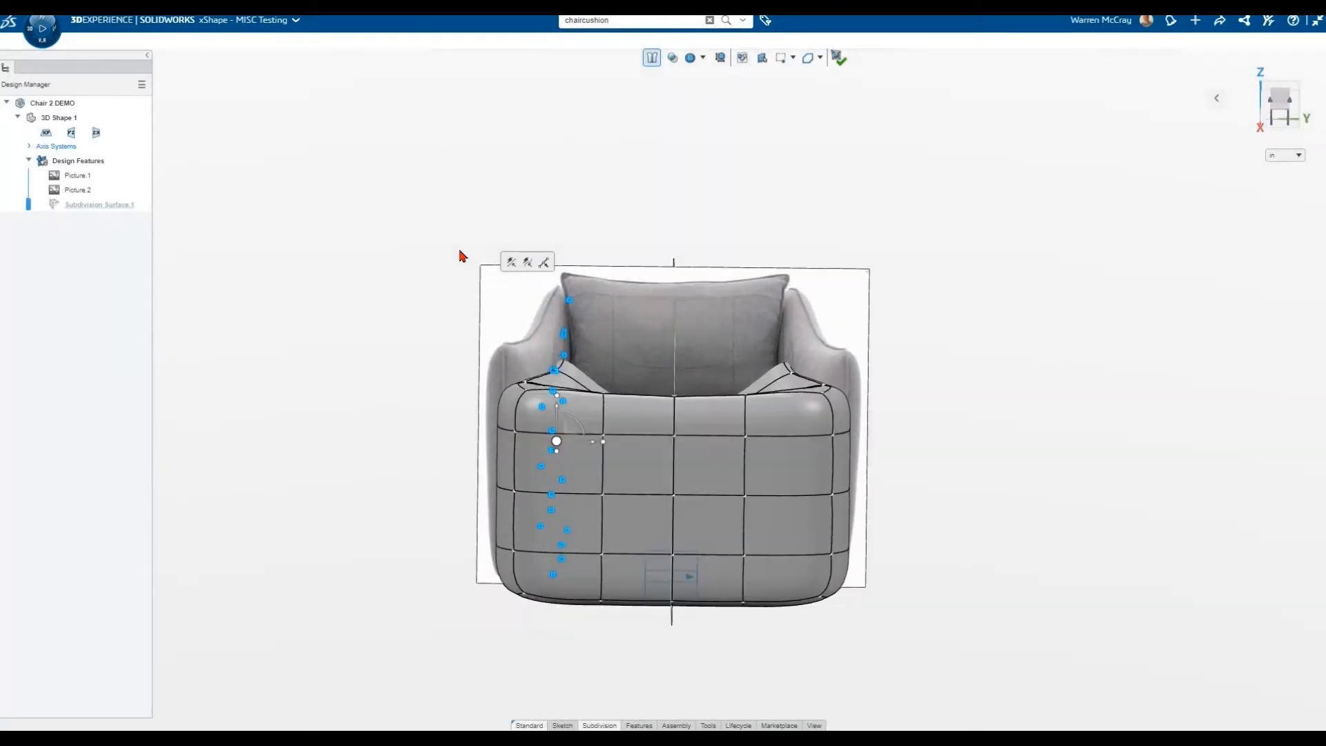
pyautogui.press('Up')
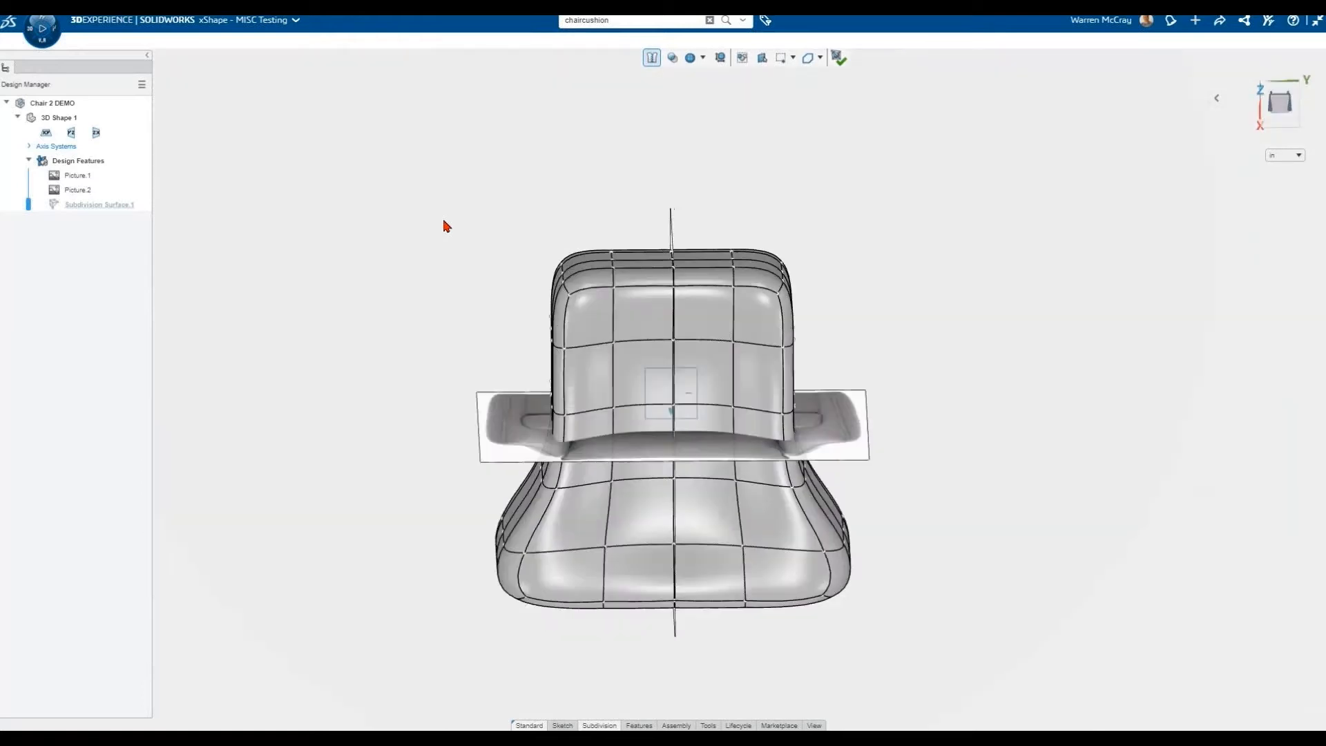
# Select the central top faces from front to rear and move them down to deepen the seat recess.
pyautogui.hotkey('ctrl', '7')
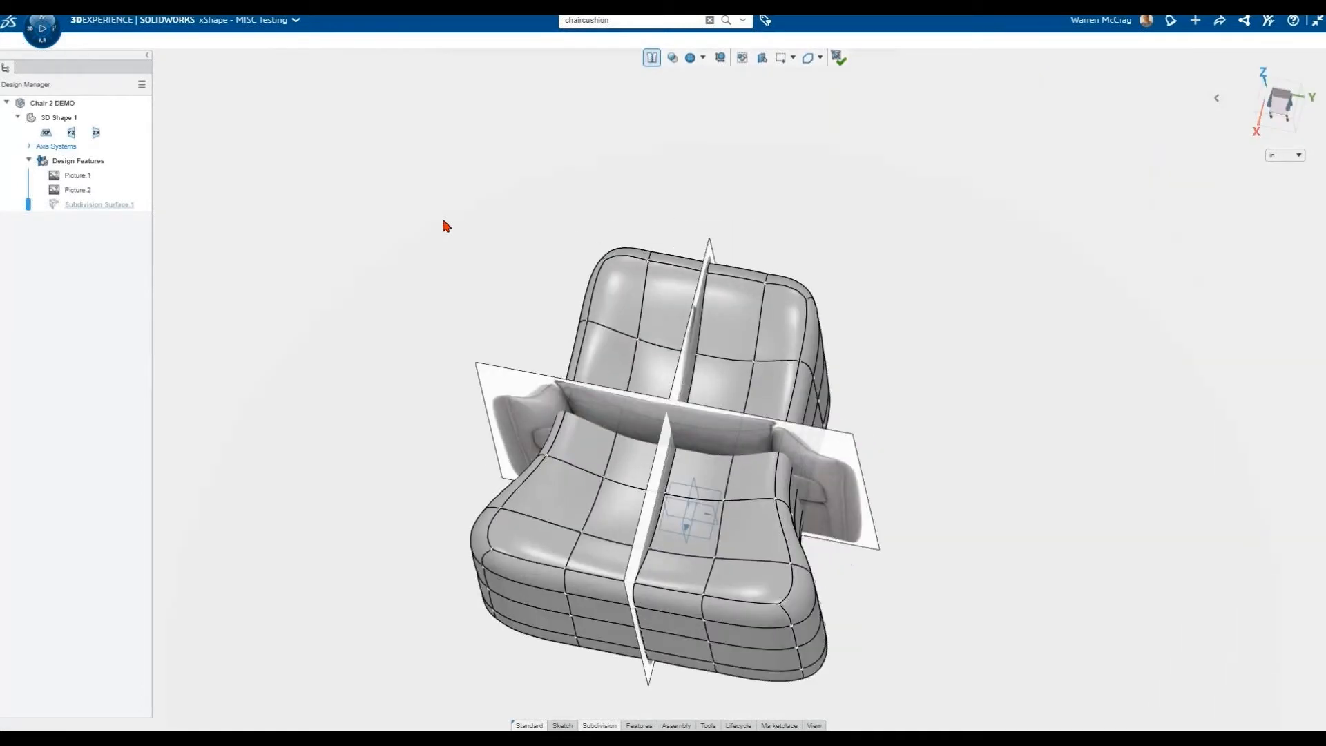
pyautogui.scroll(3, 532, 317)
pyautogui.scroll(-3, 654, 480)
pyautogui.moveTo(656, 483); pyautogui.dragTo(701, 444, button='middle')
pyautogui.hotkey('ctrl', '1')
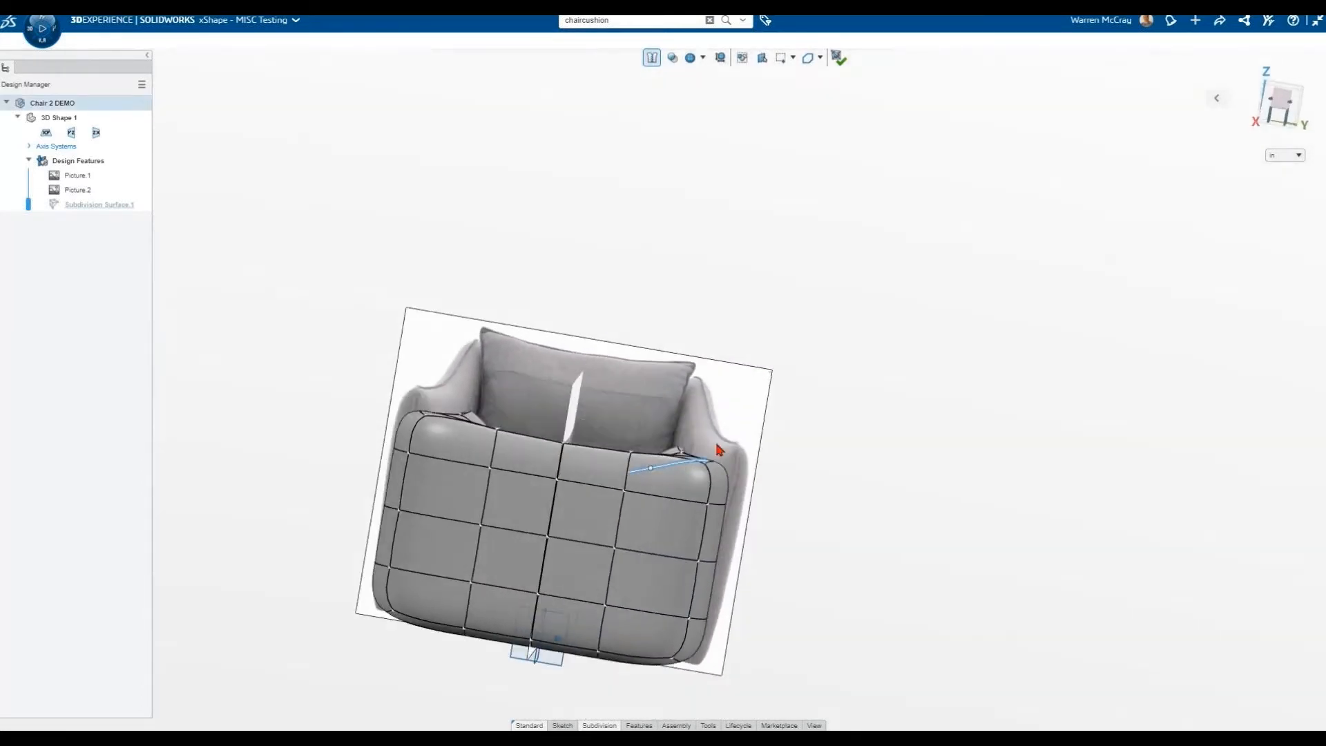
pyautogui.moveTo(696, 434); pyautogui.dragTo(701, 483, button='middle')
pyautogui.hotkey('ctrl', '7')
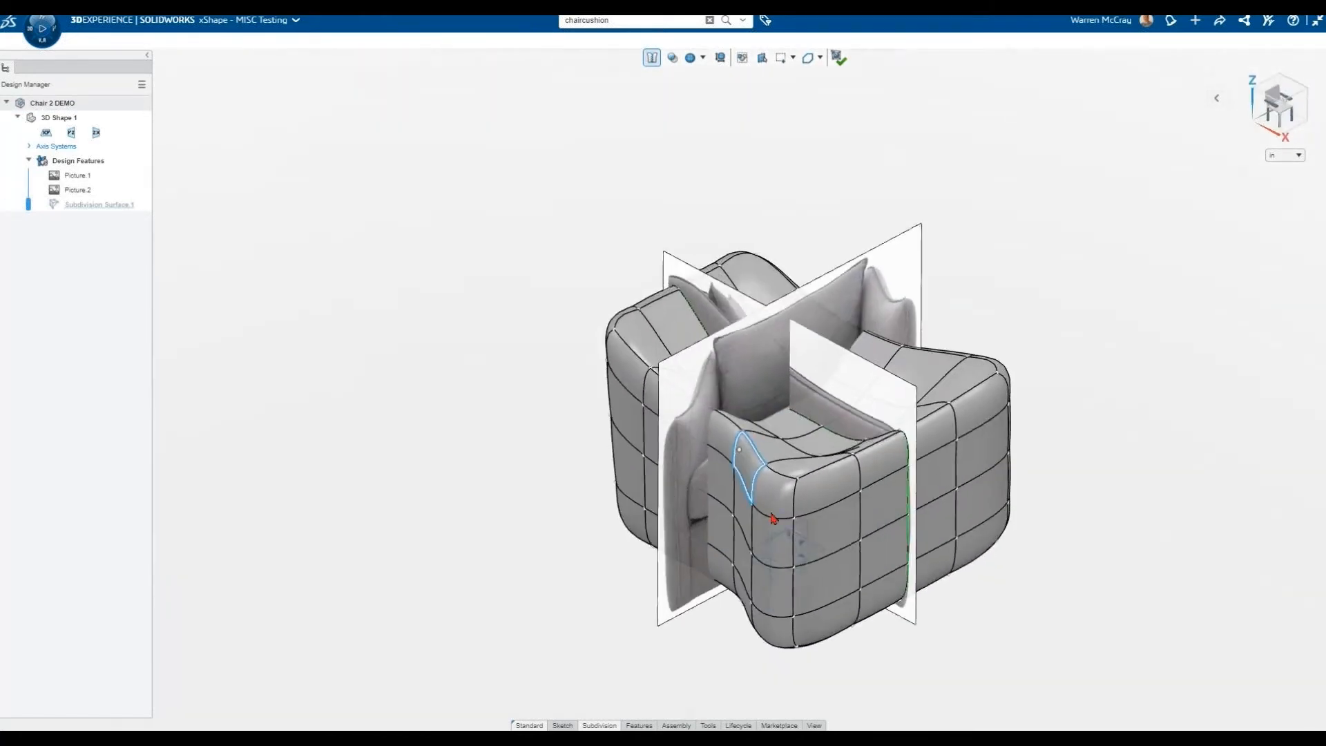
pyautogui.click(747, 401)
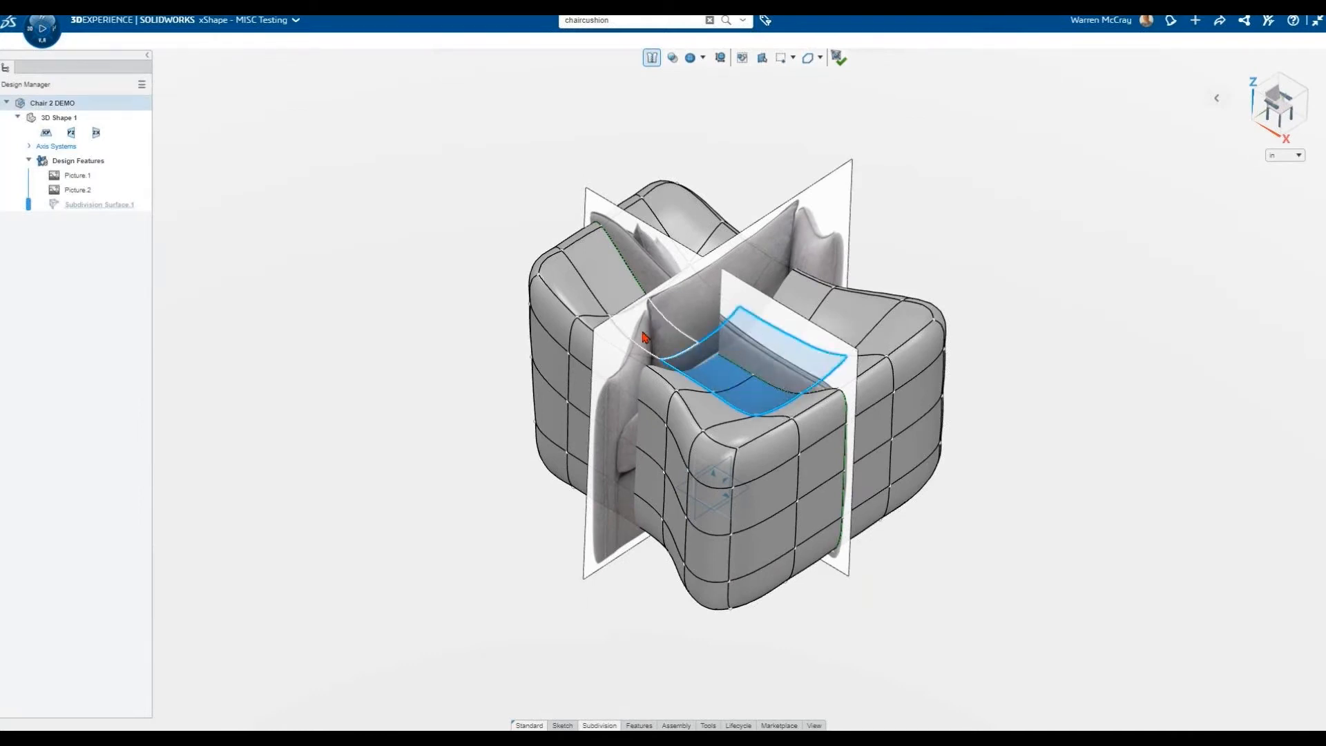
pyautogui.keyDown('ctrl'); pyautogui.click(697, 304); pyautogui.keyUp('ctrl')
pyautogui.moveTo(737, 340); pyautogui.dragTo(822, 418)
pyautogui.click(1015, 527)
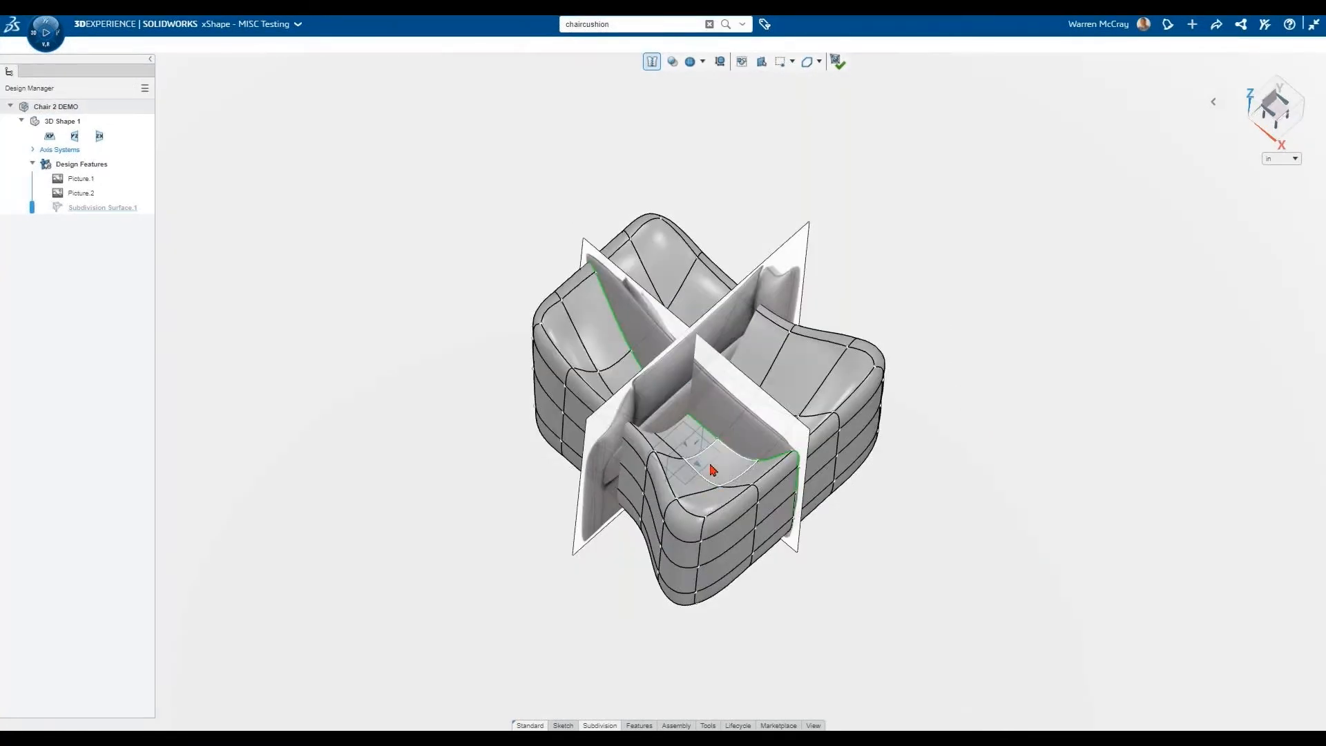
# Select the central faces of the seat recess and delete them to open the body from above.
pyautogui.click(712, 469)
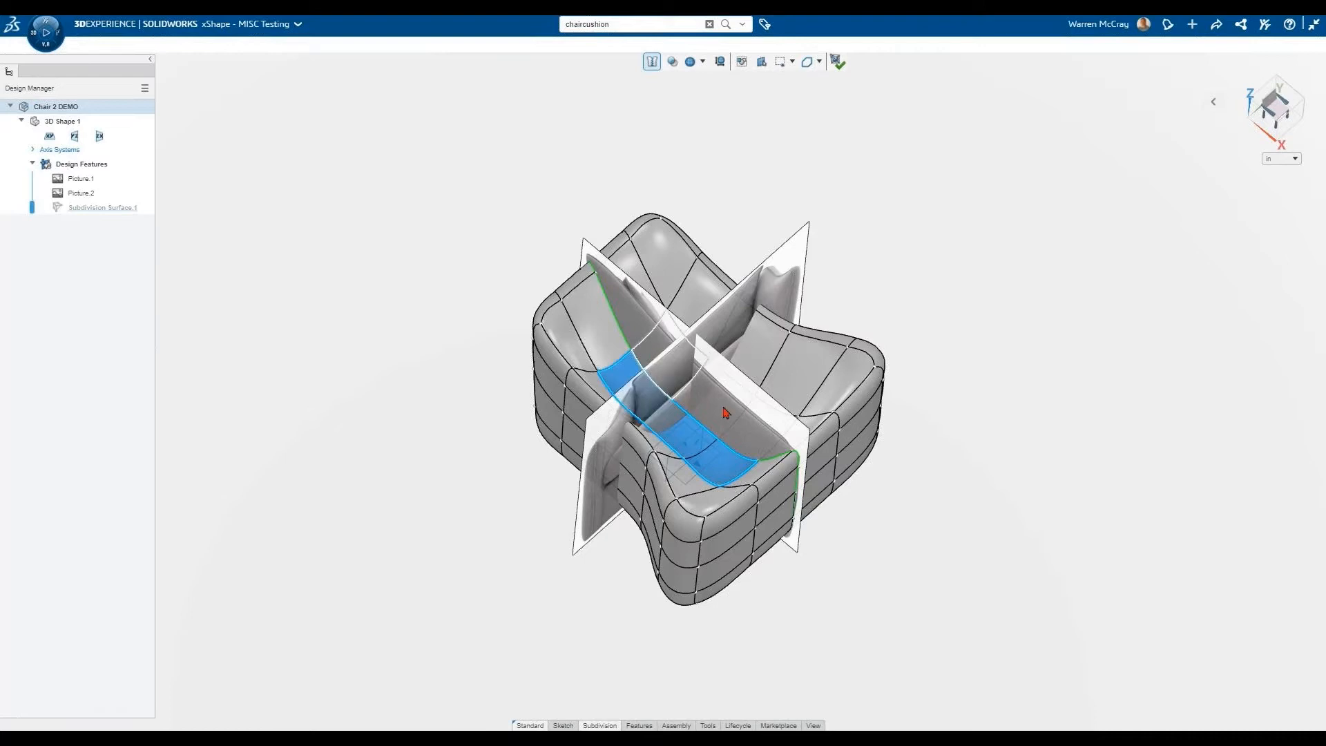
pyautogui.click(776, 392)
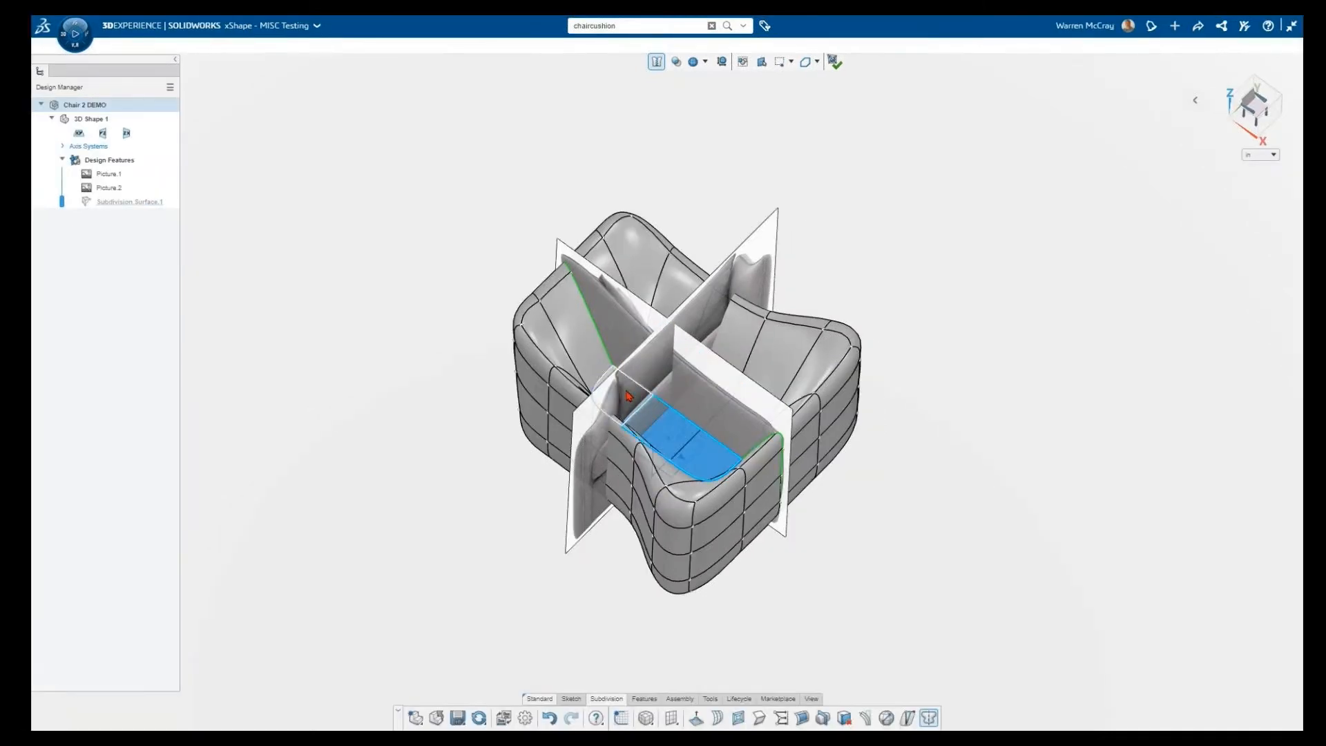
pyautogui.keyDown('ctrl'); pyautogui.click(726, 436); pyautogui.keyUp('ctrl')
pyautogui.moveTo(726, 436); pyautogui.dragTo(724, 397, button='middle')
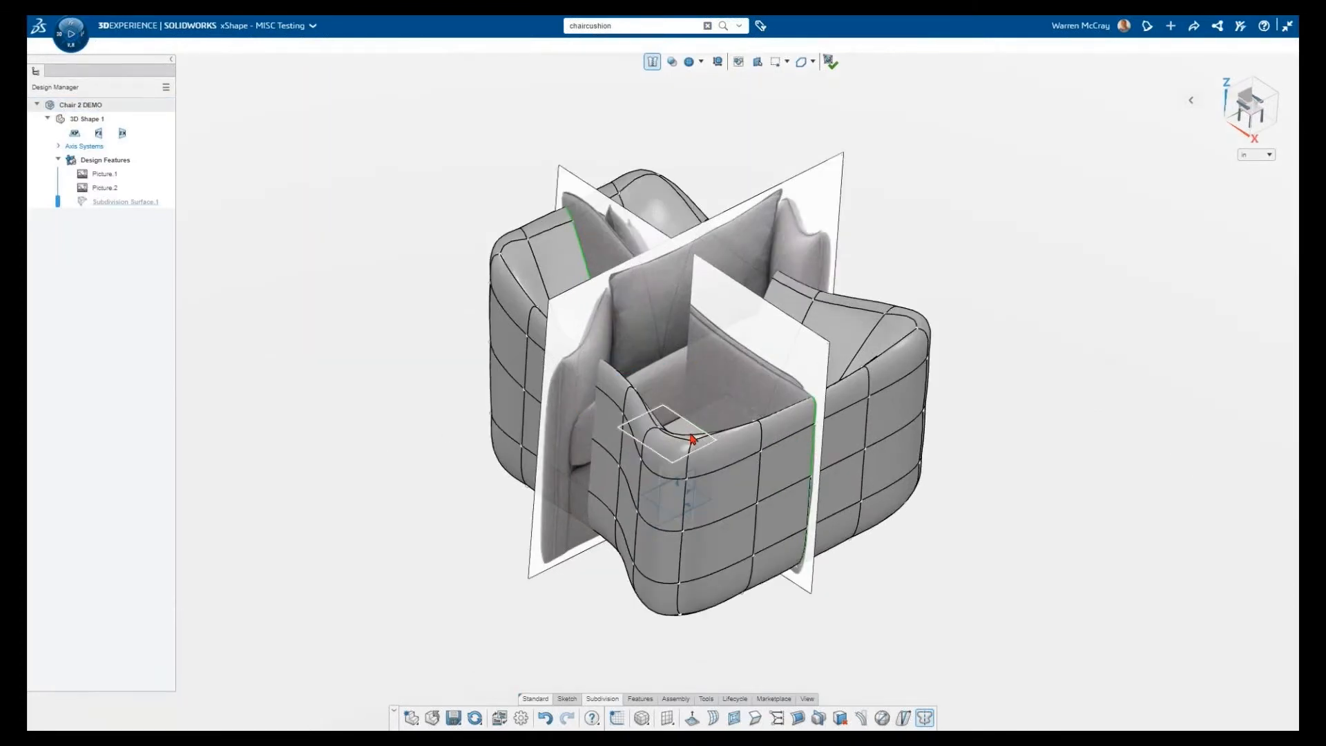
# Select the front edges of the seat opening and move them forward to lengthen the opening.
pyautogui.moveTo(691, 449); pyautogui.dragTo(689, 503, button='middle')
pyautogui.click(684, 502)
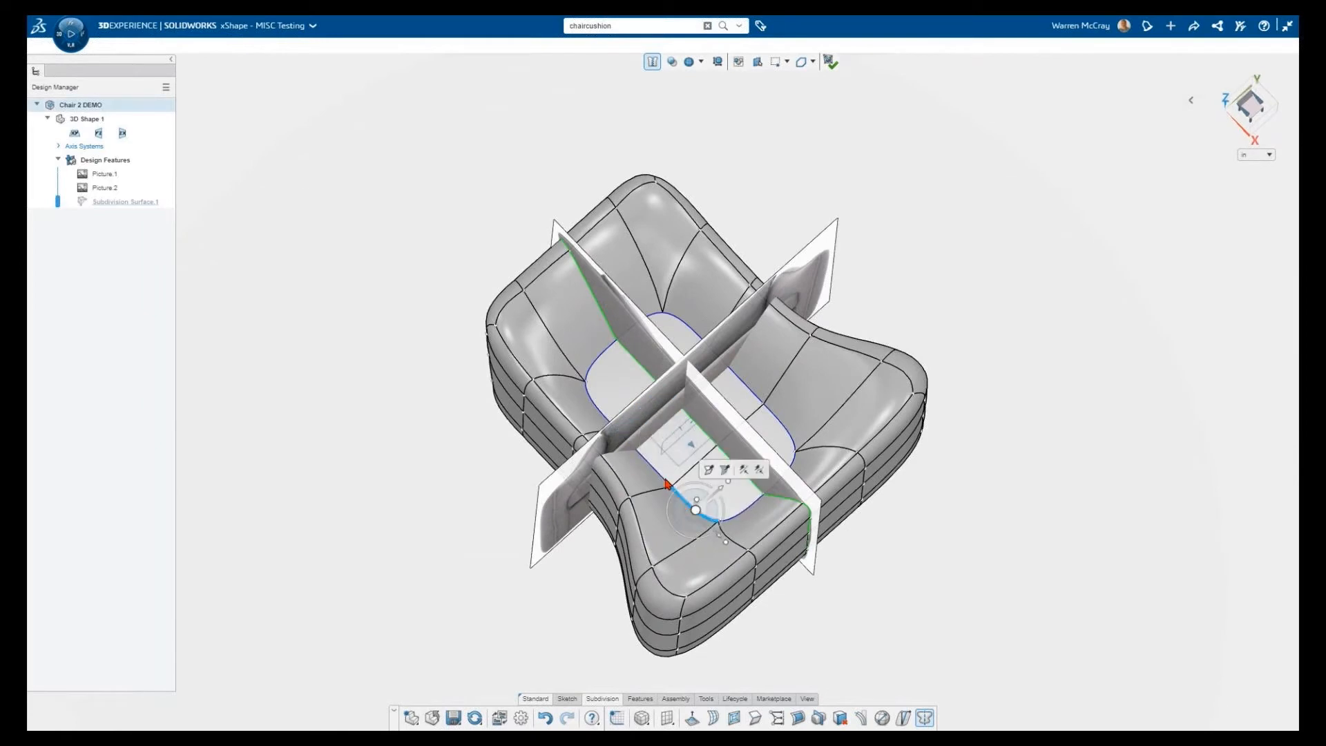
pyautogui.press('Escape')
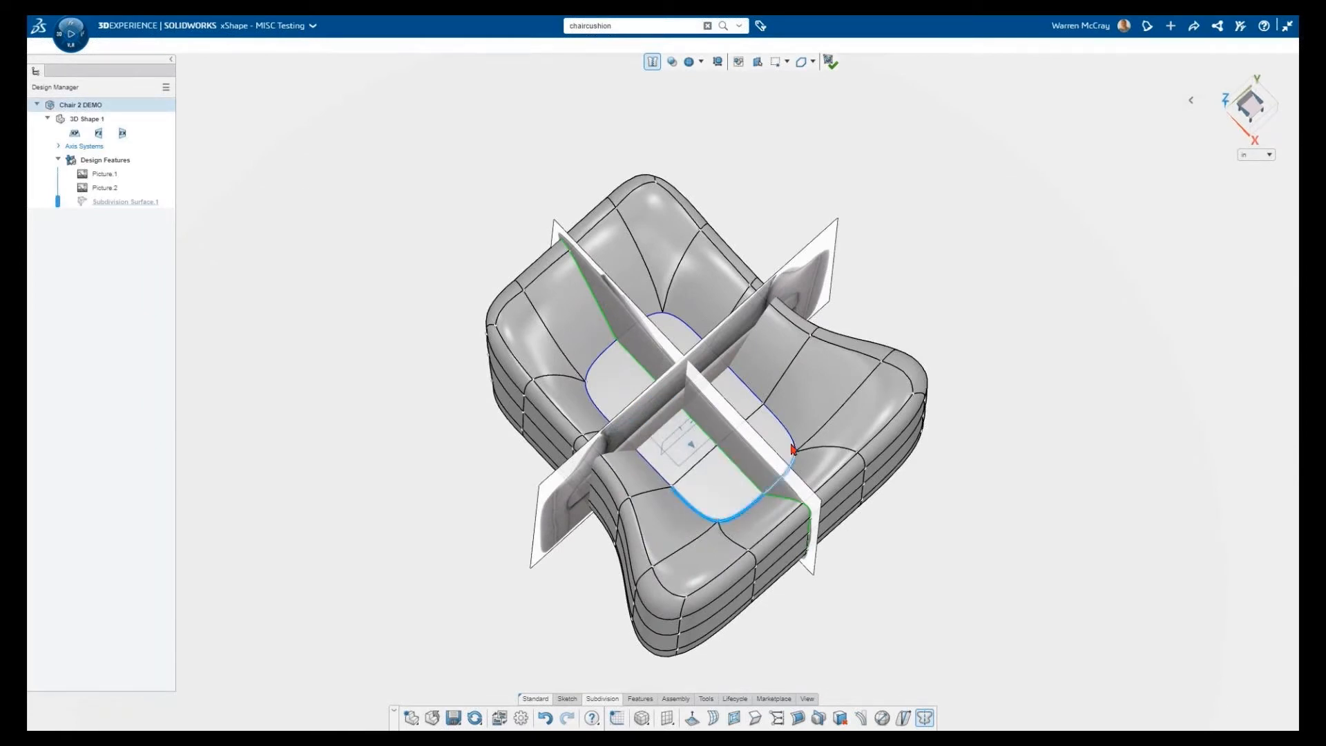
pyautogui.click(792, 450)
pyautogui.moveTo(777, 512); pyautogui.dragTo(794, 528)
pyautogui.click(927, 459)
# Select the chain of edges along one side of the seat opening and move it outward to widen the opening.
pyautogui.keyDown('ctrl'); pyautogui.click(699, 516); pyautogui.keyUp('ctrl')
pyautogui.keyDown('ctrl'); pyautogui.click(666, 480); pyautogui.keyUp('ctrl')
pyautogui.keyDown('ctrl'); pyautogui.click(602, 412); pyautogui.keyUp('ctrl')
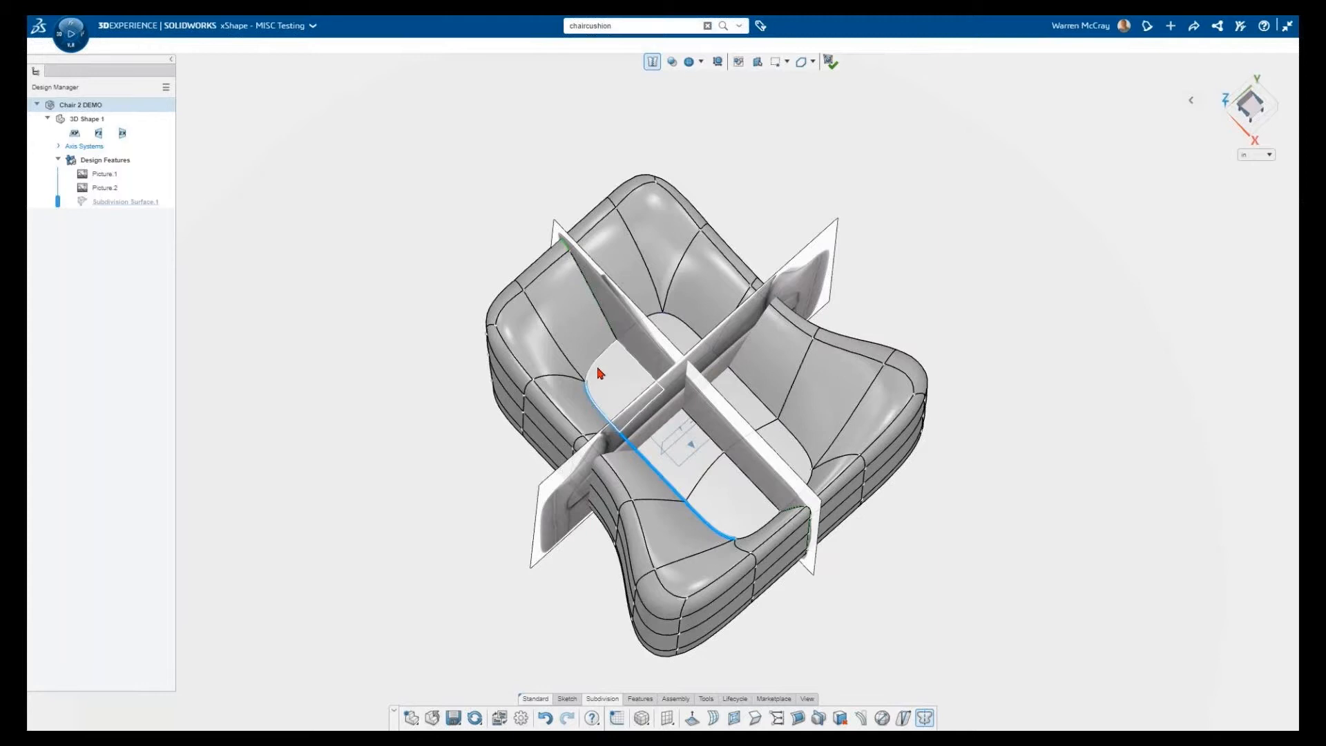
pyautogui.keyDown('ctrl'); pyautogui.click(591, 367); pyautogui.keyUp('ctrl')
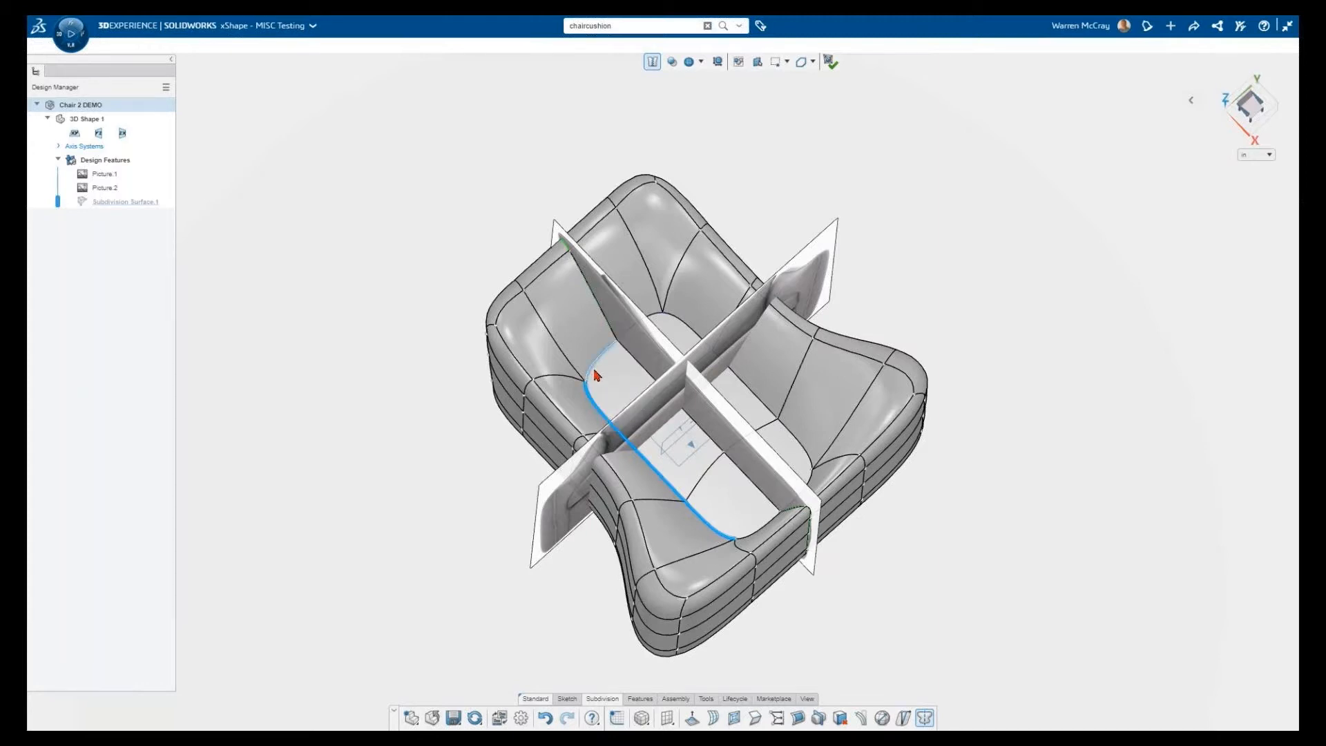
pyautogui.keyDown('ctrl'); pyautogui.click(758, 532); pyautogui.keyUp('ctrl')
pyautogui.moveTo(688, 443); pyautogui.dragTo(654, 443)
pyautogui.hotkey('ctrl', '5')
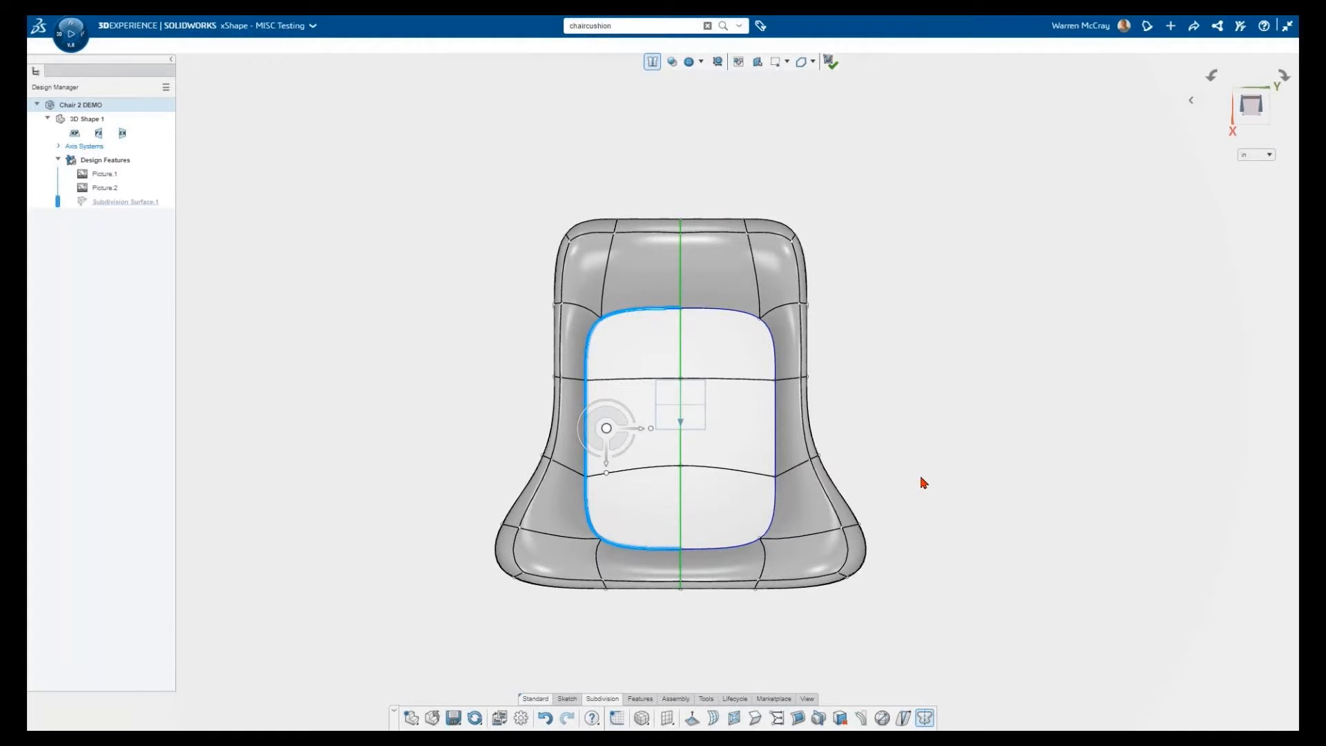
# Try to lower the chain of edges along the top of the body's front rail.
pyautogui.click(931, 488)
pyautogui.moveTo(478, 568); pyautogui.dragTo(501, 546, button='middle')
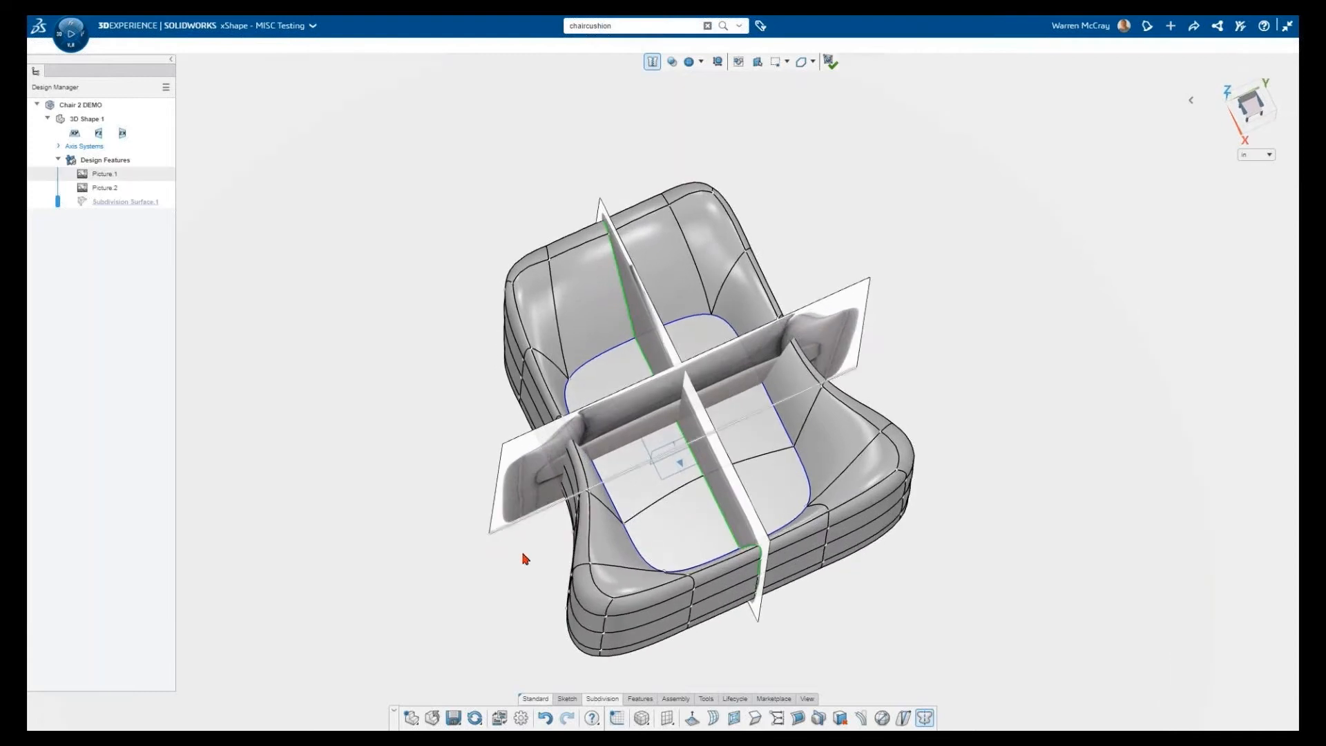
pyautogui.scroll(3, 759, 602)
pyautogui.scroll(1, 756, 597)
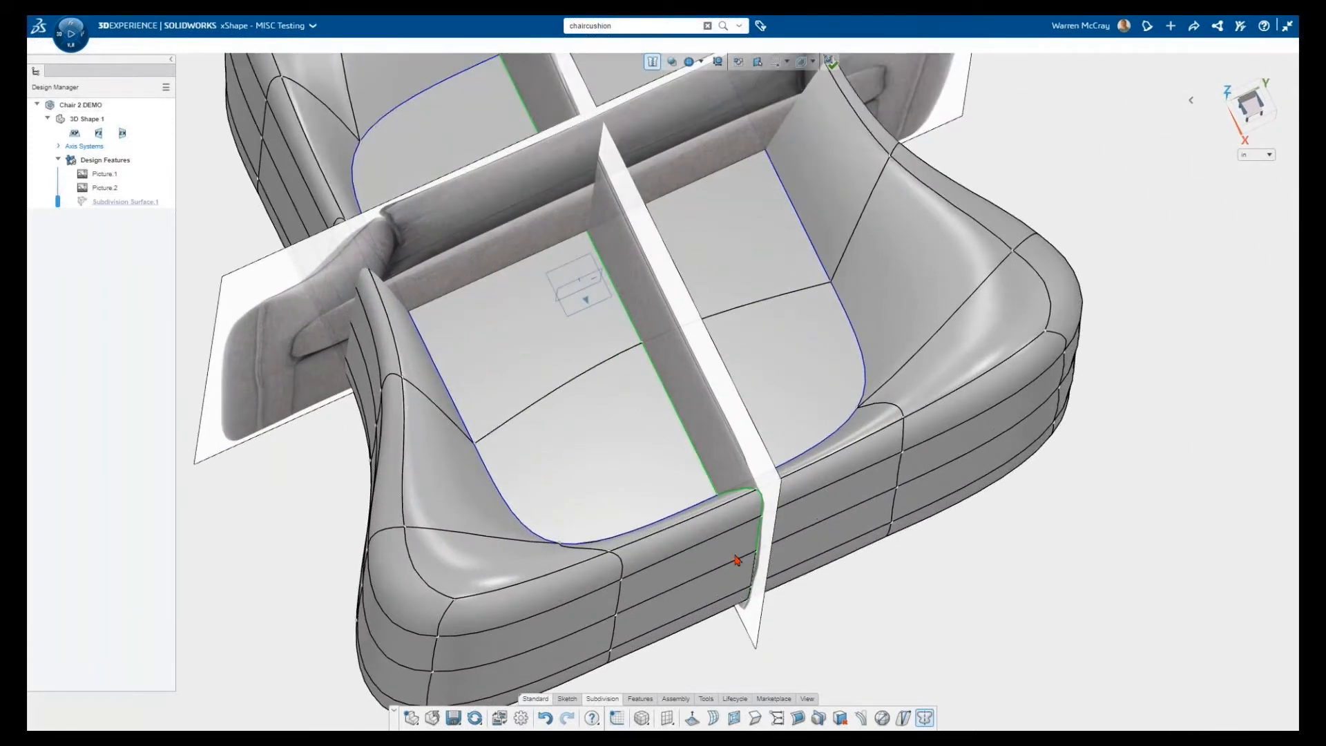
pyautogui.click(607, 558)
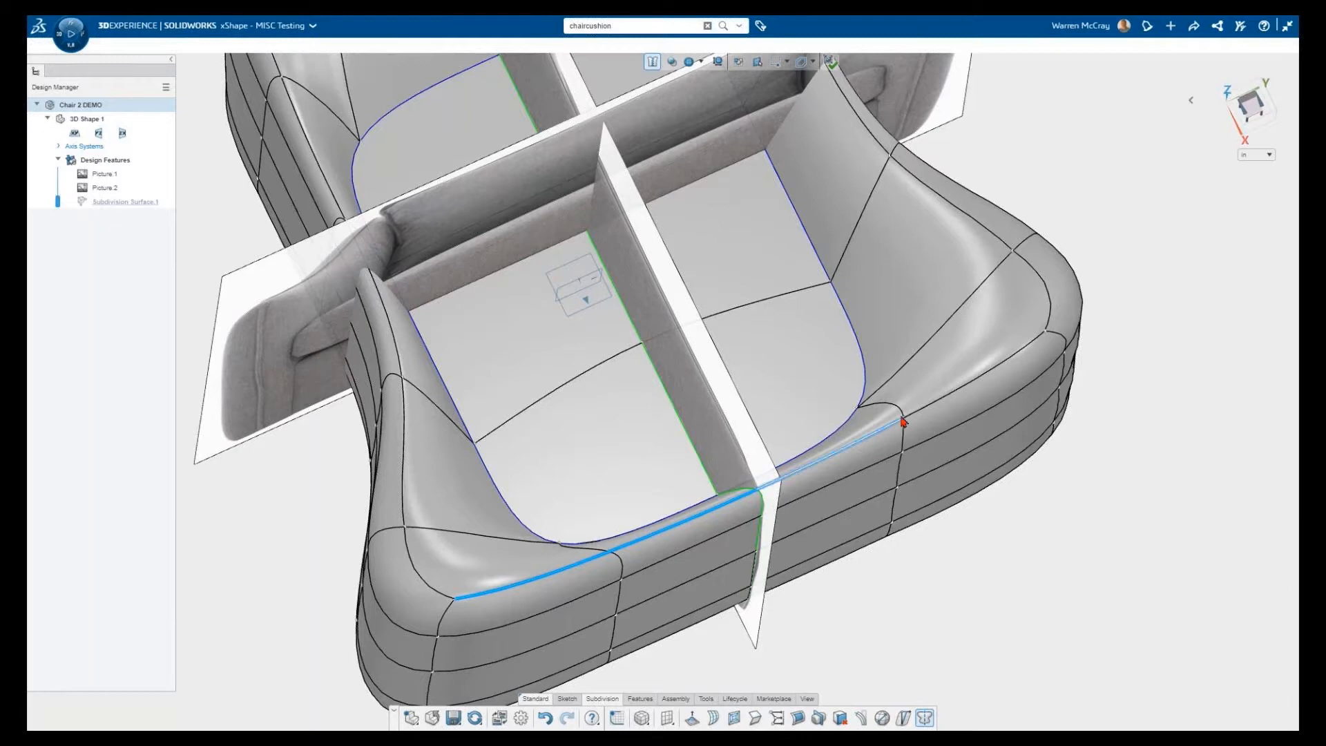
pyautogui.click(901, 419)
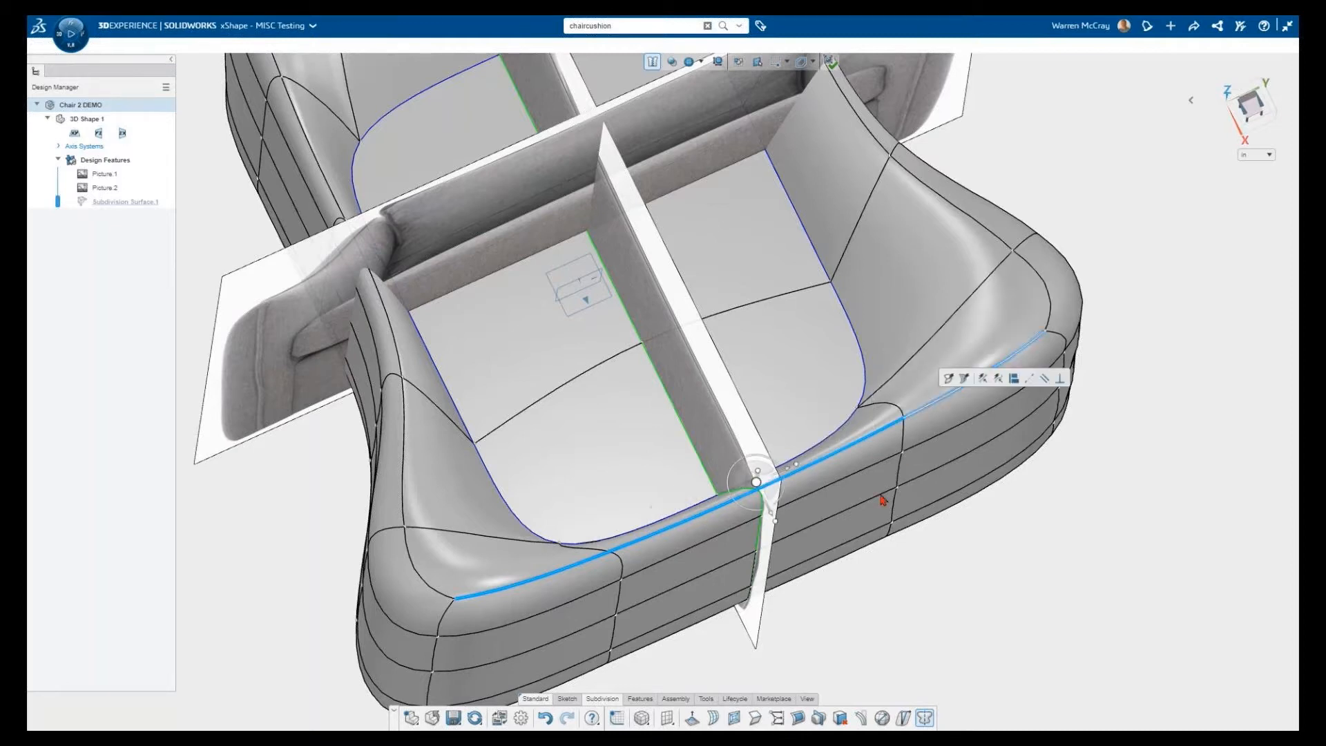
pyautogui.moveTo(854, 578); pyautogui.dragTo(846, 508, button='middle')
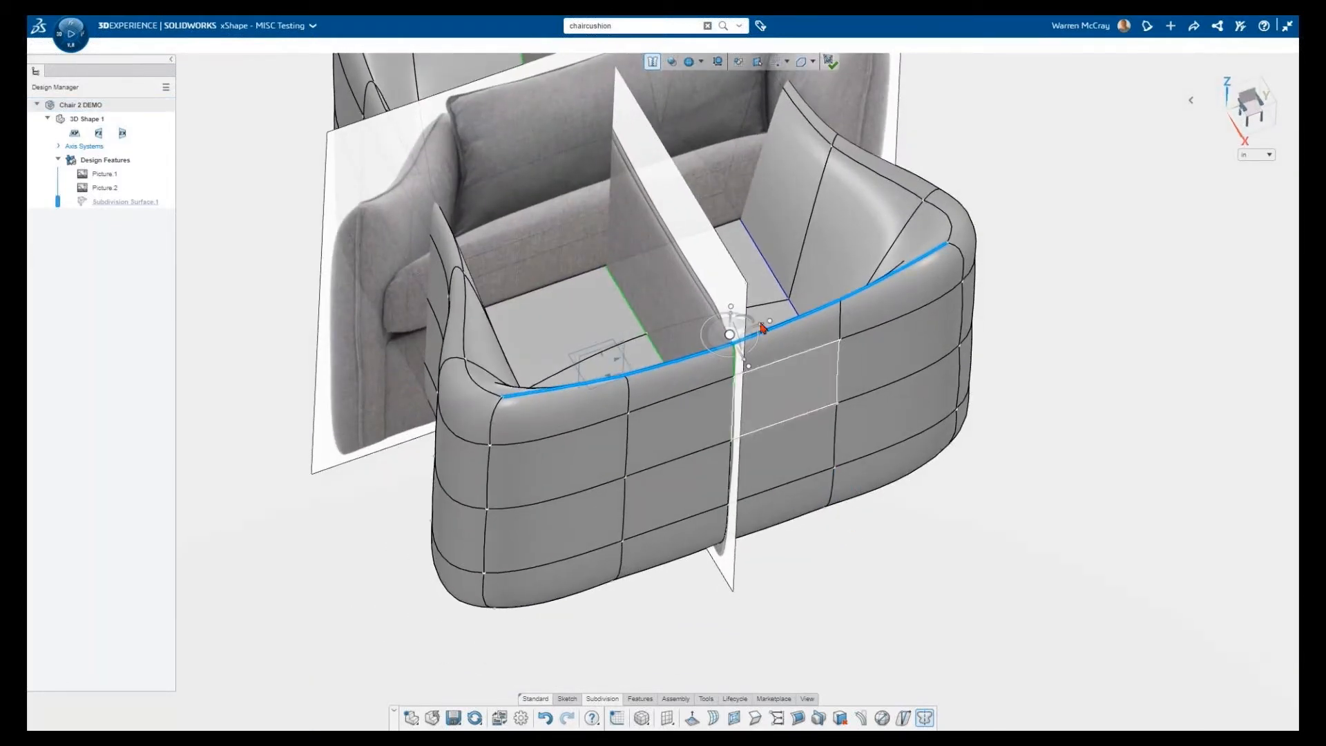
pyautogui.moveTo(731, 320); pyautogui.dragTo(767, 356)
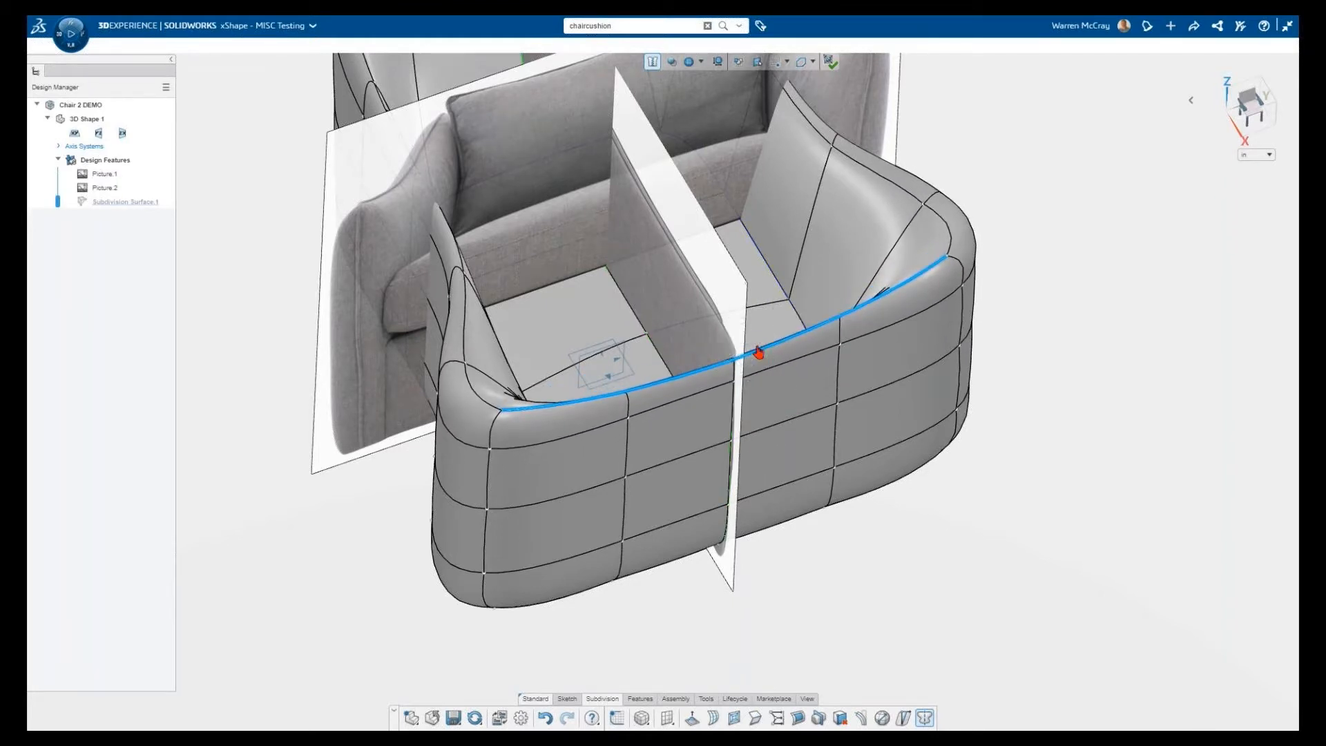
# Select the inner and outer rim faces along the body's front rail and move them down about 4.6 in.
pyautogui.moveTo(764, 368); pyautogui.dragTo(765, 400, button='middle')
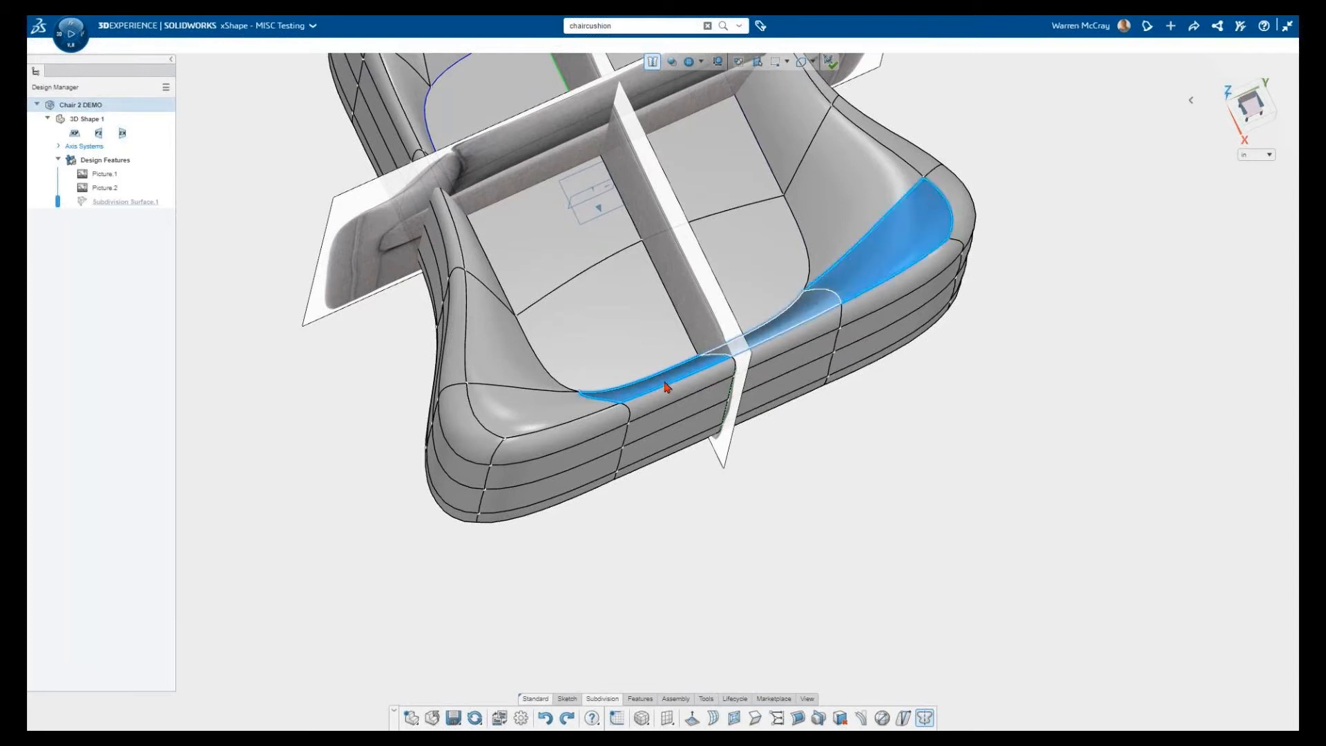
pyautogui.keyDown('ctrl'); pyautogui.click(577, 412); pyautogui.keyUp('ctrl')
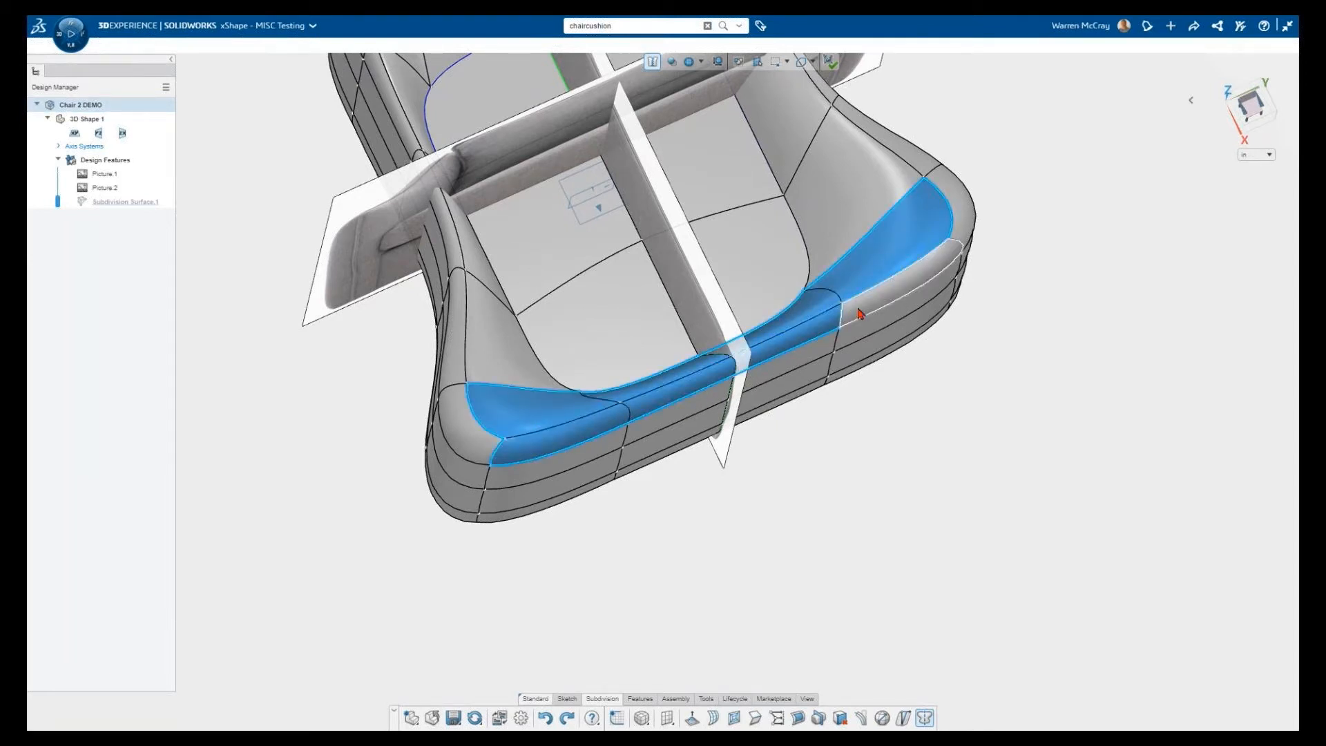
pyautogui.moveTo(843, 400); pyautogui.dragTo(793, 395, button='middle')
pyautogui.scroll(3, 709, 298)
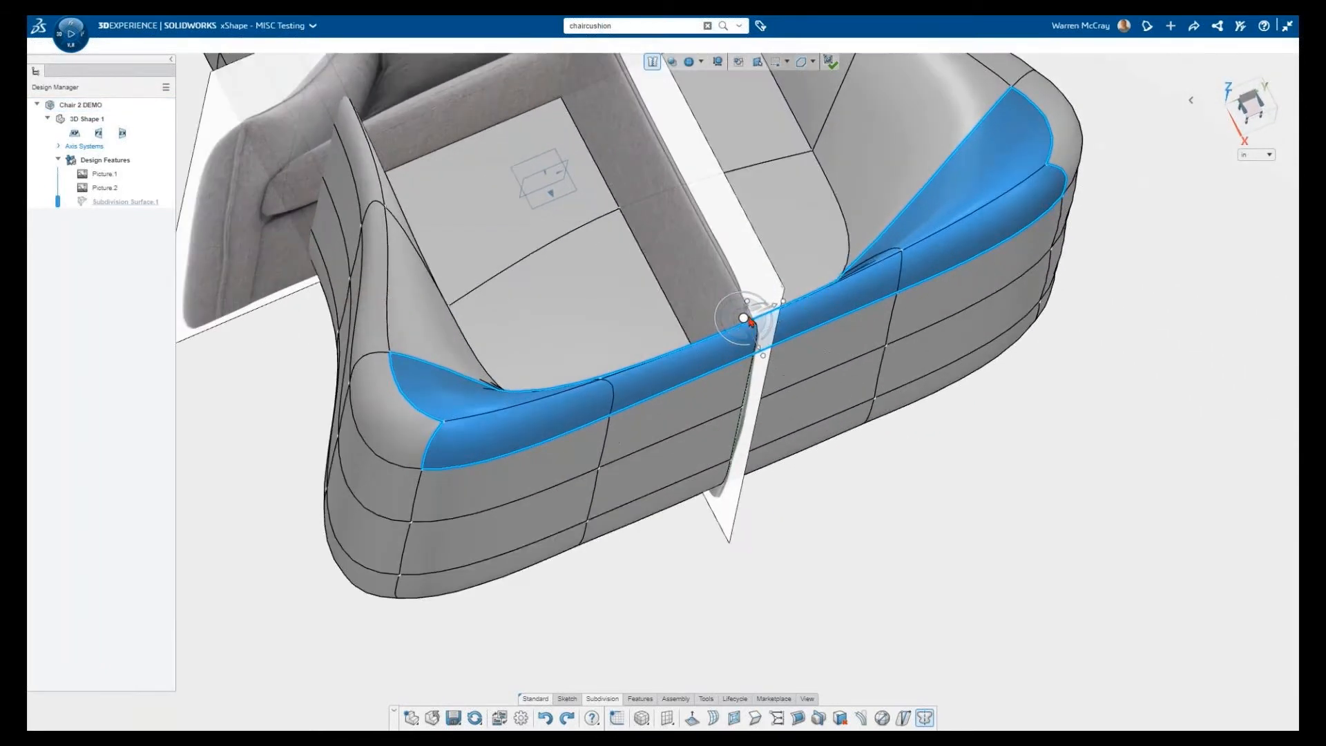
pyautogui.moveTo(758, 309); pyautogui.dragTo(765, 259, button='middle')
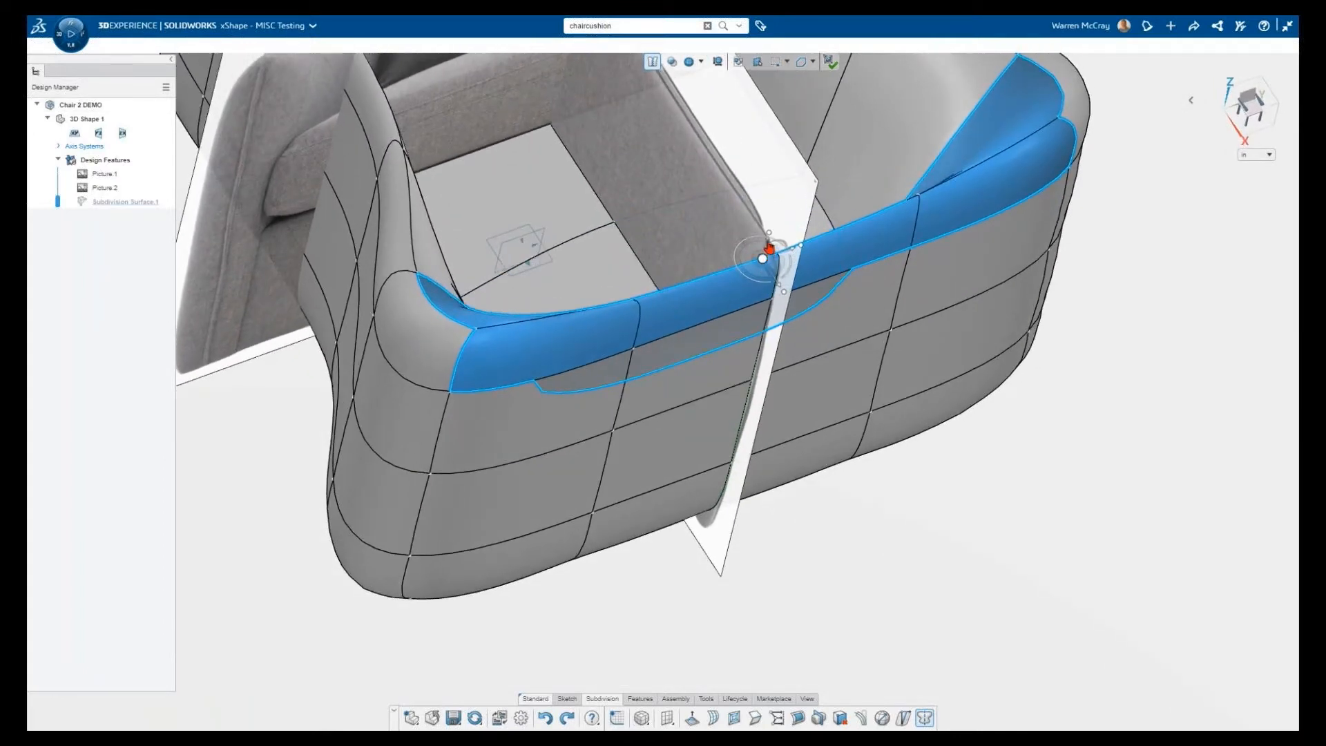
pyautogui.moveTo(776, 251); pyautogui.dragTo(776, 314)
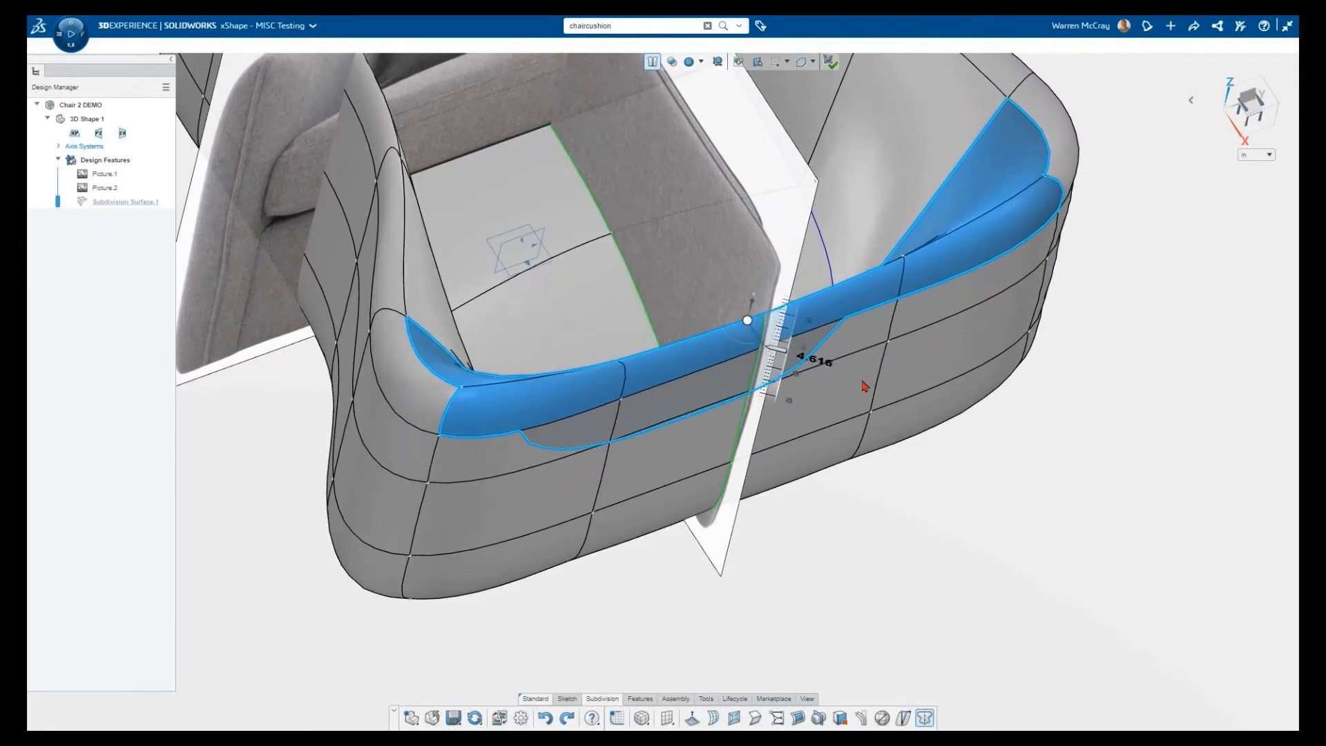
# Select the front edges of the seat opening and move them rearward about 1.2 in.
pyautogui.moveTo(890, 415); pyautogui.dragTo(832, 274, button='middle')
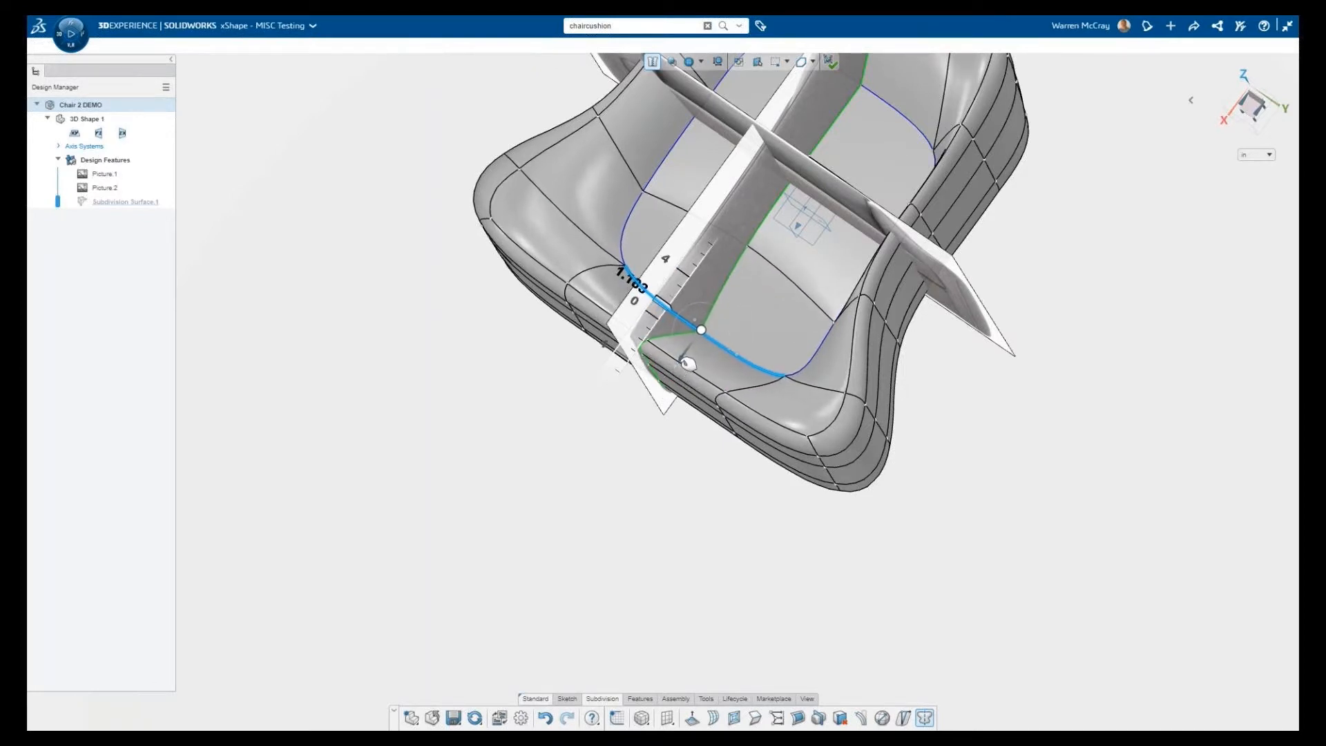
pyautogui.moveTo(769, 329); pyautogui.dragTo(647, 271, button='middle')
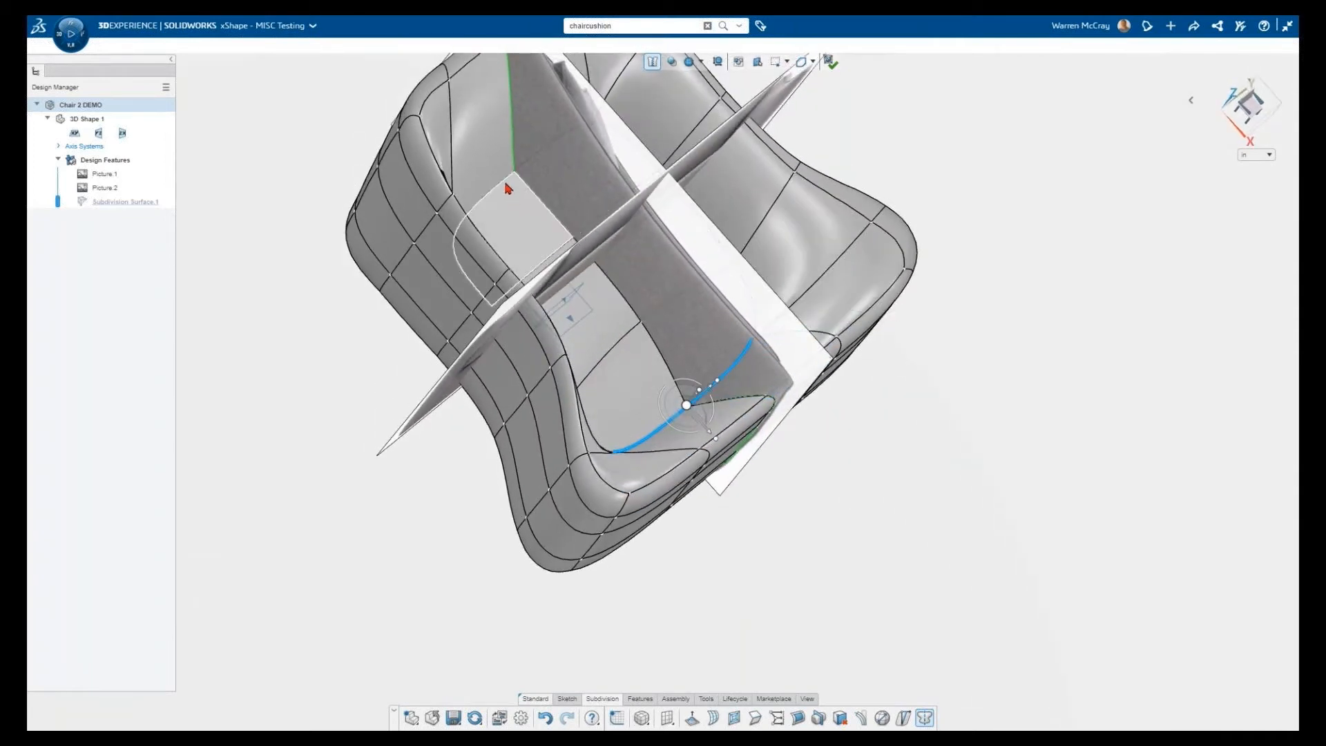
pyautogui.moveTo(520, 237); pyautogui.dragTo(998, 406, button='middle')
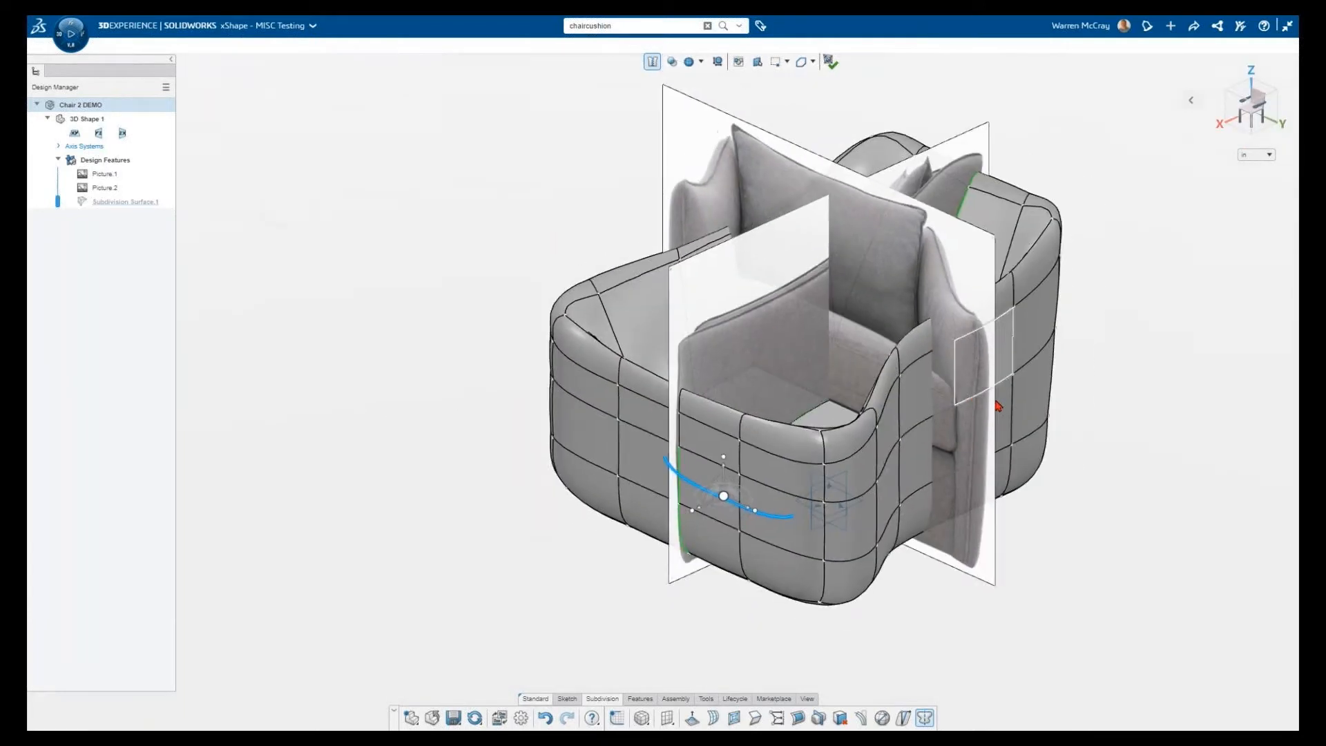
# Select the upper rows of front faces beside the centre plane and move them down to lower the front rail further.
pyautogui.scroll(3, 998, 406)
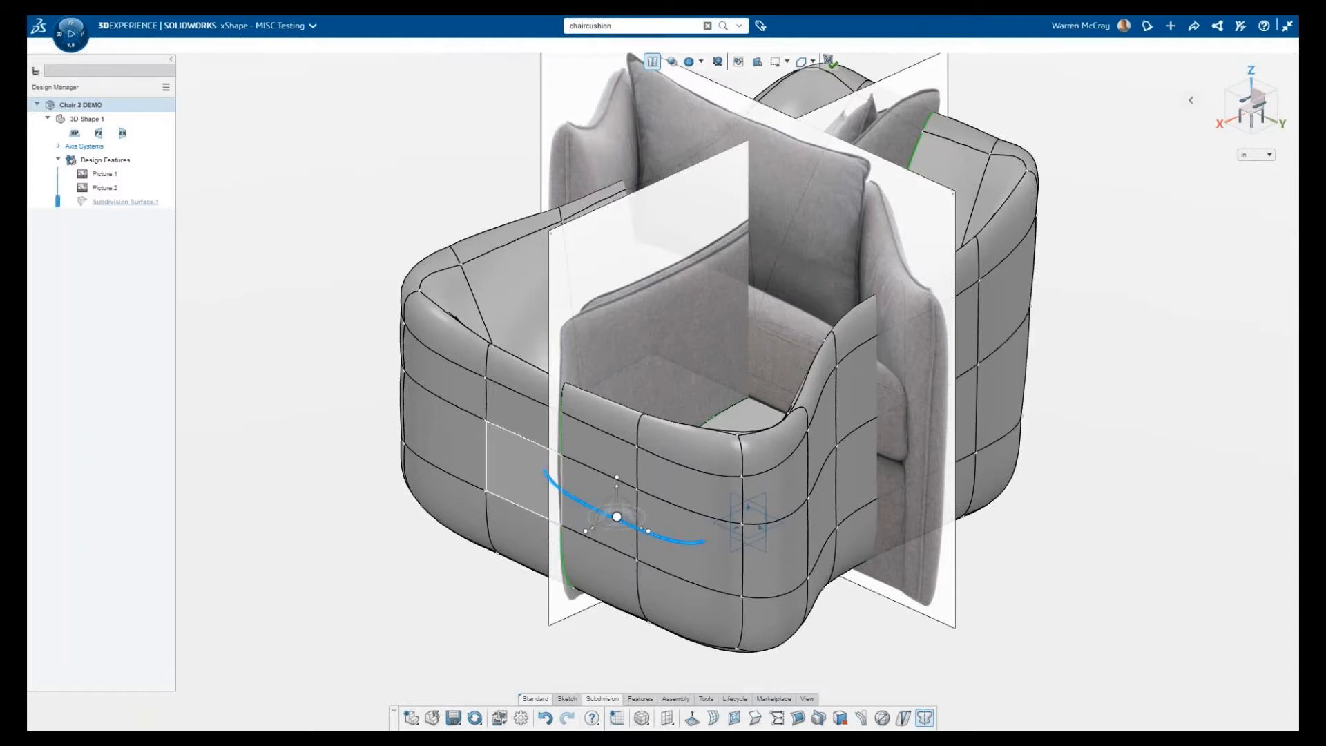
pyautogui.moveTo(524, 472); pyautogui.dragTo(503, 533, button='middle')
pyautogui.moveTo(443, 495); pyautogui.dragTo(449, 454, button='middle')
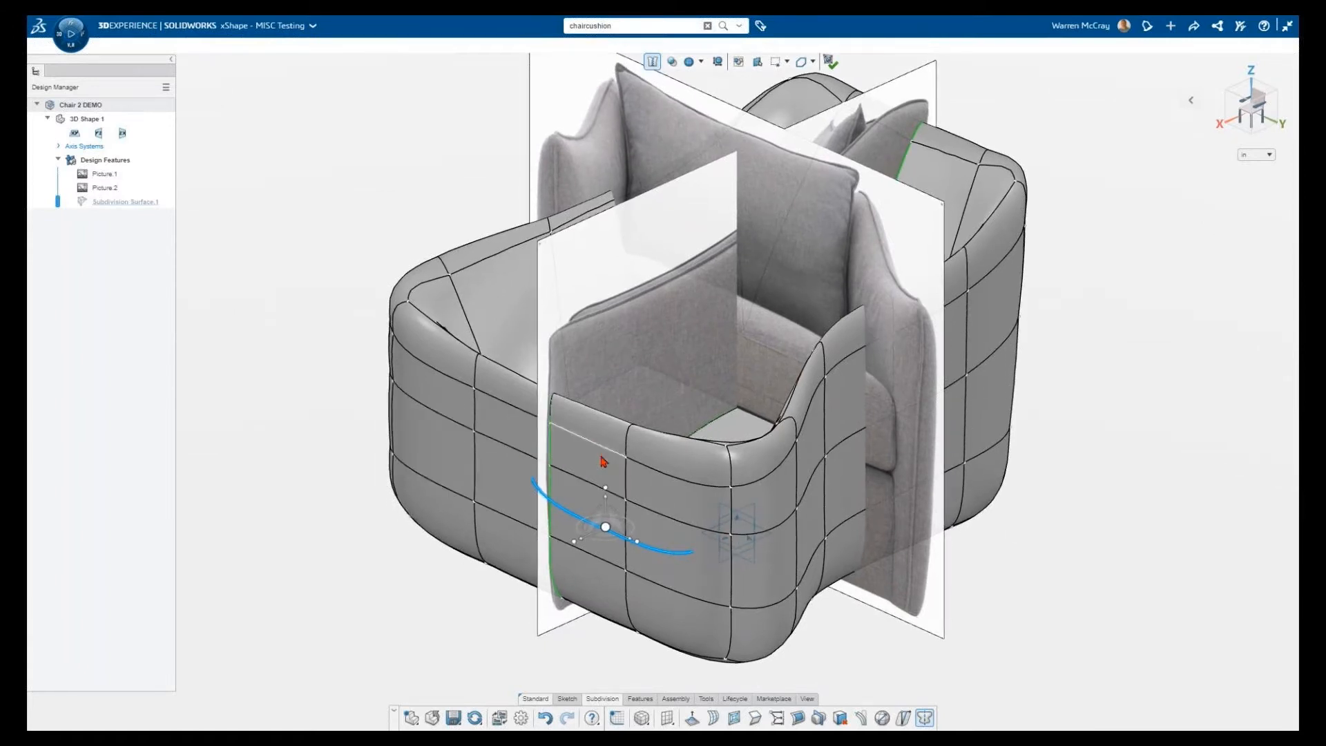
pyautogui.scroll(-1, 608, 456)
pyautogui.scroll(1, 609, 448)
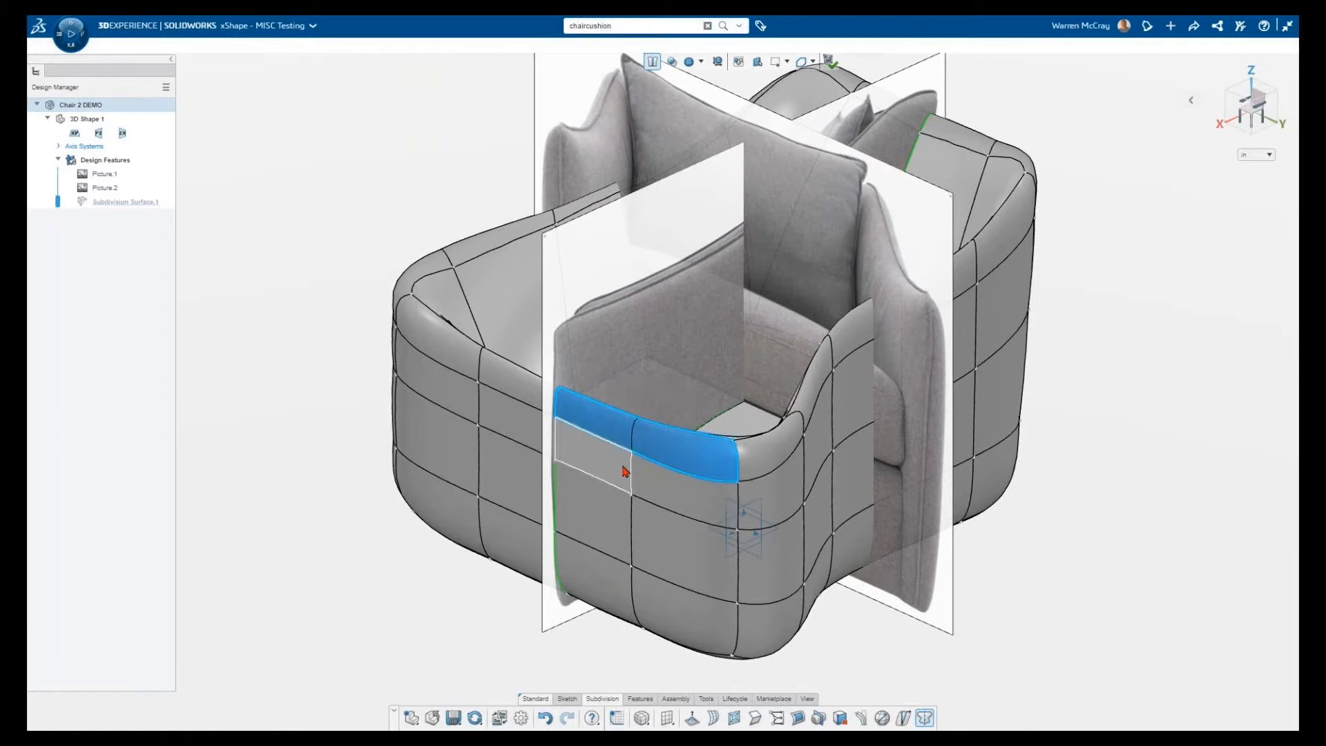
pyautogui.moveTo(629, 493); pyautogui.dragTo(634, 446, button='middle')
pyautogui.moveTo(647, 400); pyautogui.dragTo(658, 421)
pyautogui.click(614, 512)
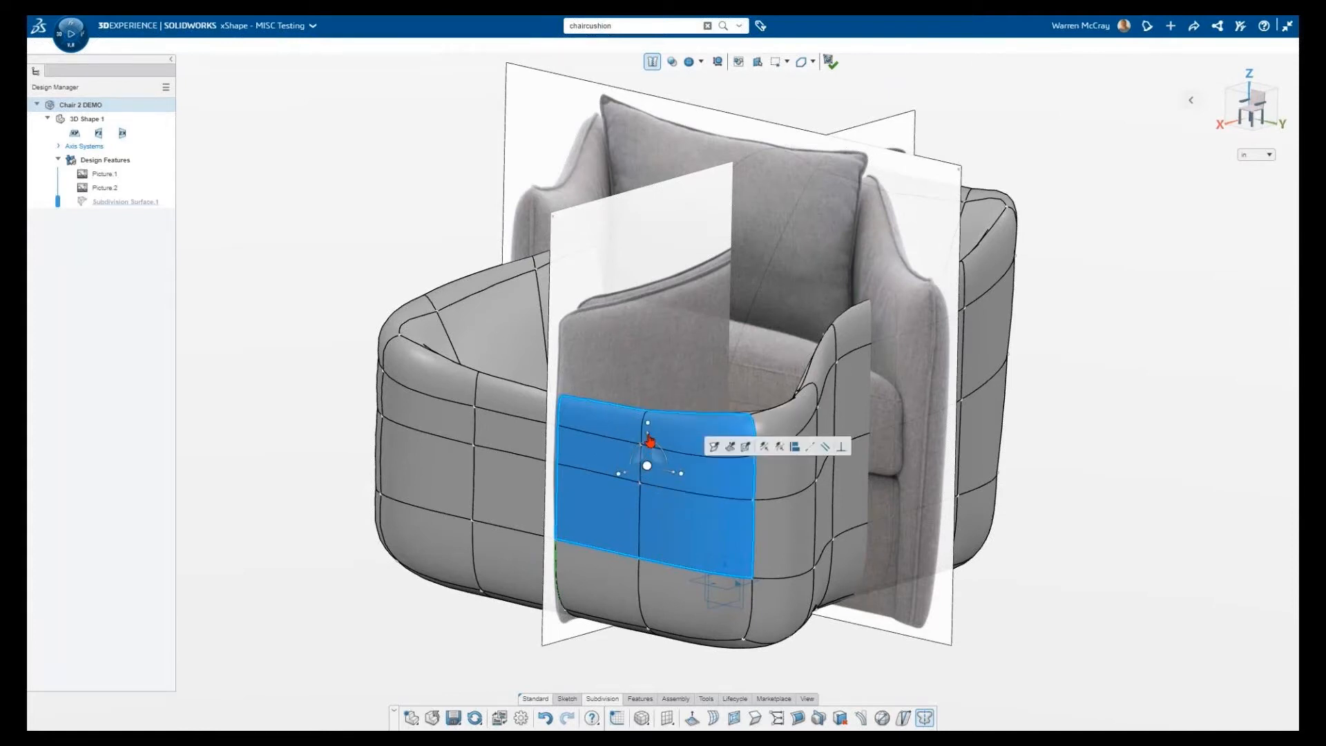
pyautogui.moveTo(658, 454)
pyautogui.mouseDown()
pyautogui.moveTo(656, 487)
pyautogui.moveTo(652, 472)
pyautogui.mouseUp()
pyautogui.moveTo(649, 474); pyautogui.dragTo(681, 541, button='middle')
pyautogui.scroll(3, 632, 271)
# Select the chain of edges along one side of the seat opening and move it slightly inward to narrow the opening.
pyautogui.click(929, 282)
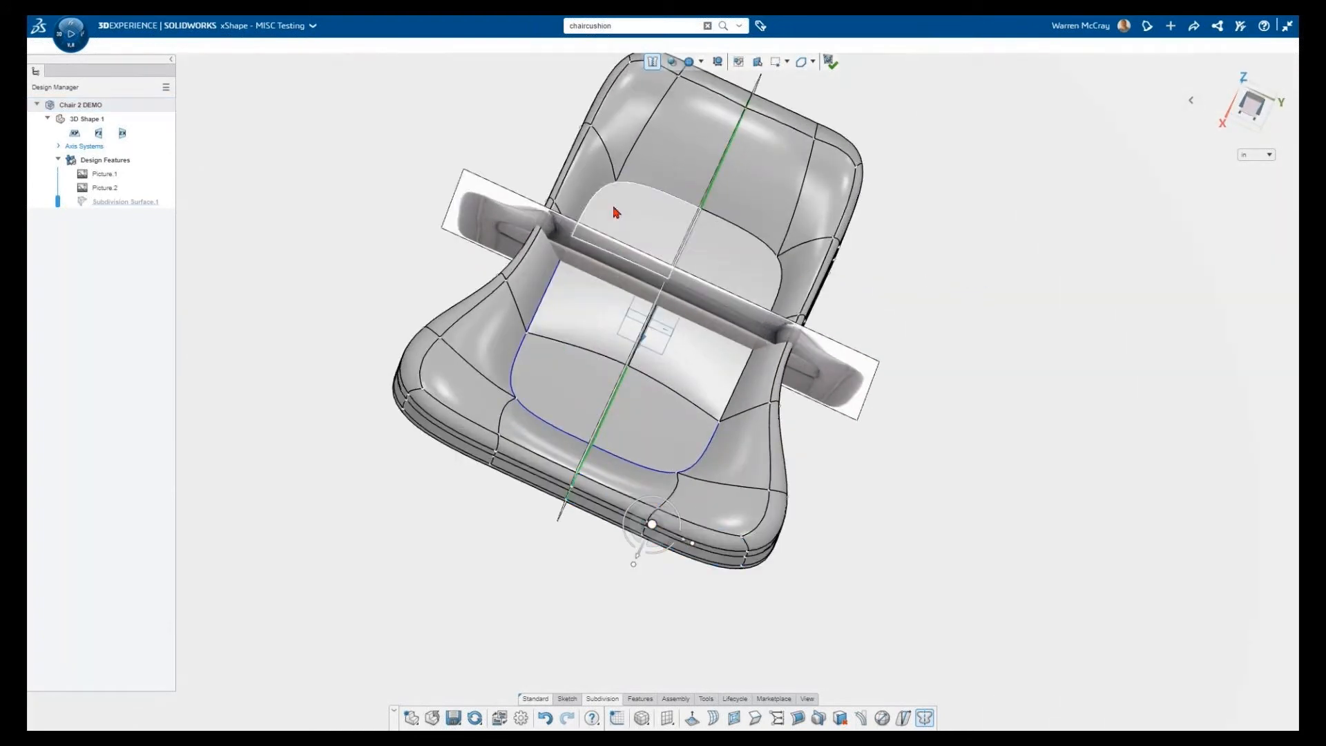
pyautogui.click(590, 198)
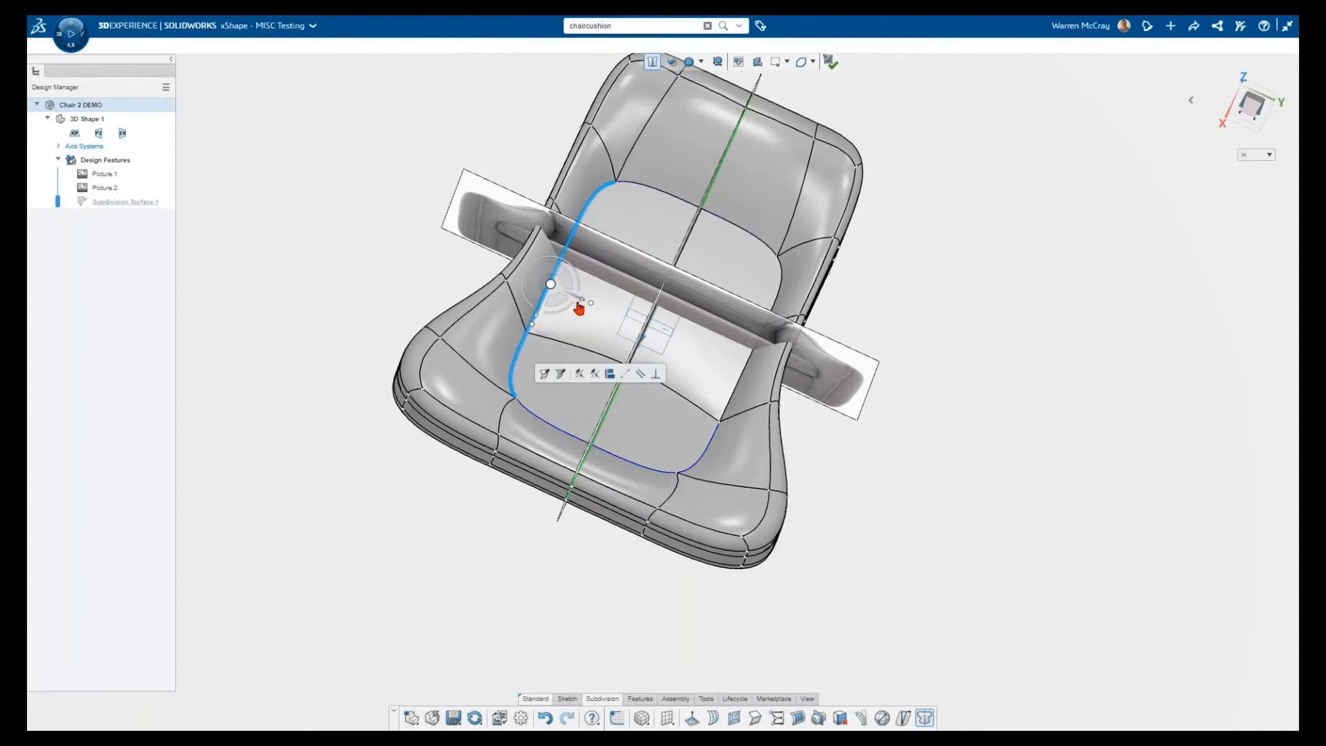
pyautogui.moveTo(962, 275)
pyautogui.mouseDown(button='middle')
pyautogui.moveTo(970, 239)
pyautogui.moveTo(965, 275)
pyautogui.mouseUp(button='middle')
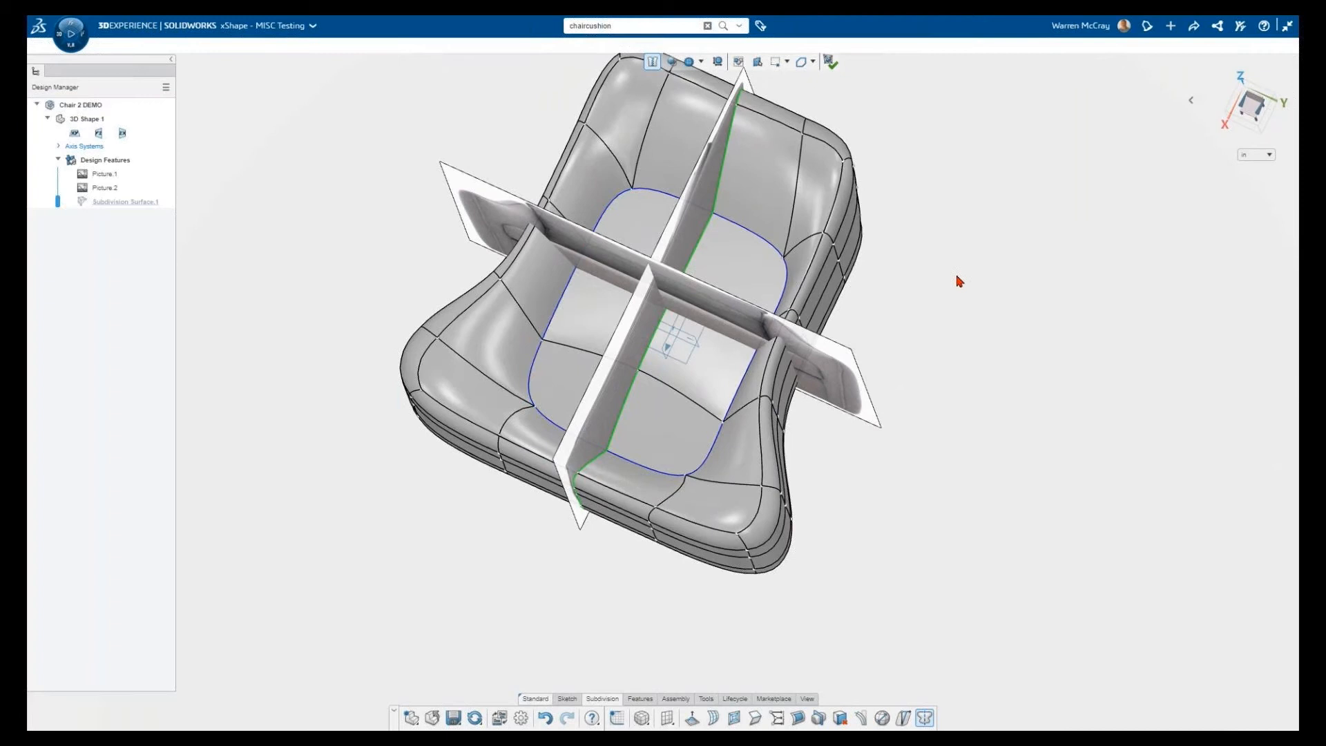
# Try to move all the vertices along one side of the body outward, working from the top view.
pyautogui.hotkey('ctrl', '5')
pyautogui.moveTo(719, 86); pyautogui.dragTo(856, 133)
pyautogui.moveTo(757, 97); pyautogui.dragTo(809, 149)
pyautogui.moveTo(736, 89); pyautogui.dragTo(938, 607)
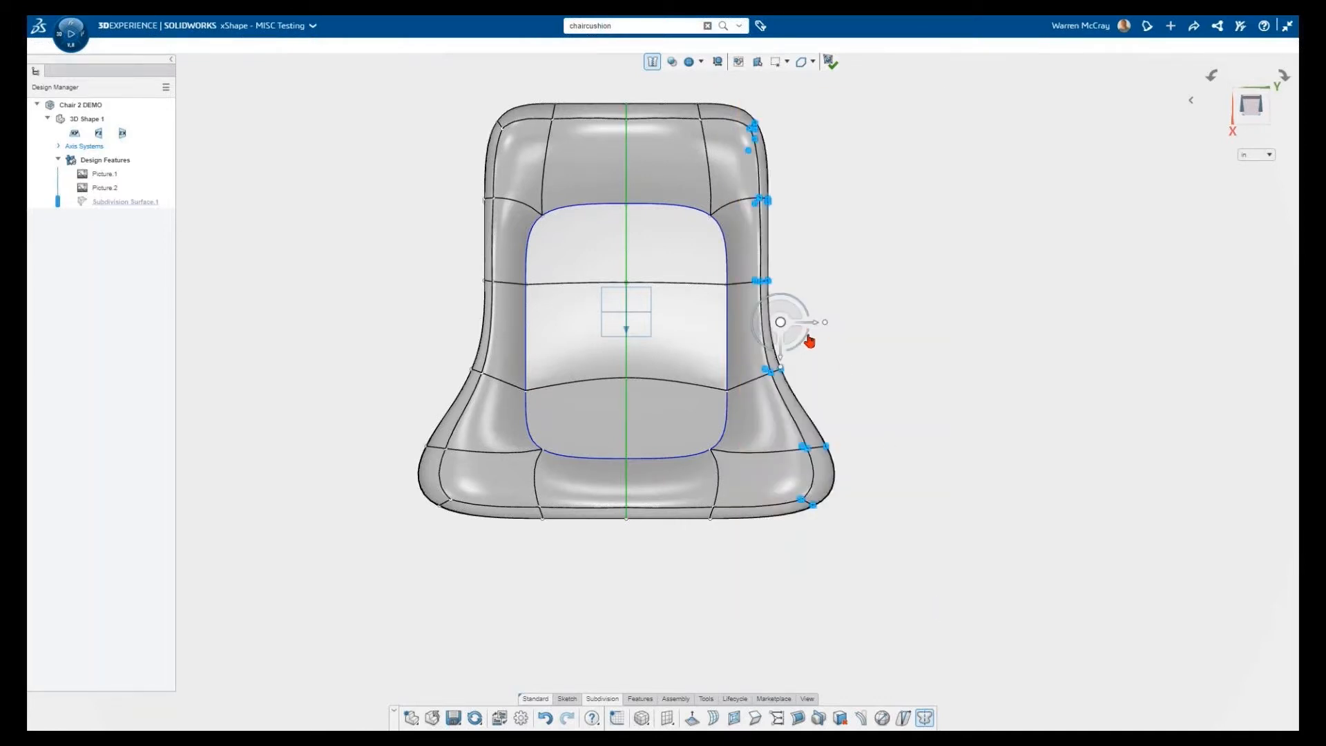
pyautogui.moveTo(816, 330)
pyautogui.mouseDown()
pyautogui.moveTo(838, 331)
pyautogui.moveTo(828, 324)
pyautogui.mouseUp()
pyautogui.hotkey('ctrl', 'z')
# Move the rear and middle side vertices outward, and then shift only the middle ones about 1 in further out.
pyautogui.moveTo(729, 89); pyautogui.dragTo(911, 410)
pyautogui.moveTo(798, 254); pyautogui.dragTo(819, 247)
pyautogui.moveTo(737, 238); pyautogui.dragTo(874, 413)
pyautogui.moveTo(824, 327); pyautogui.dragTo(845, 323)
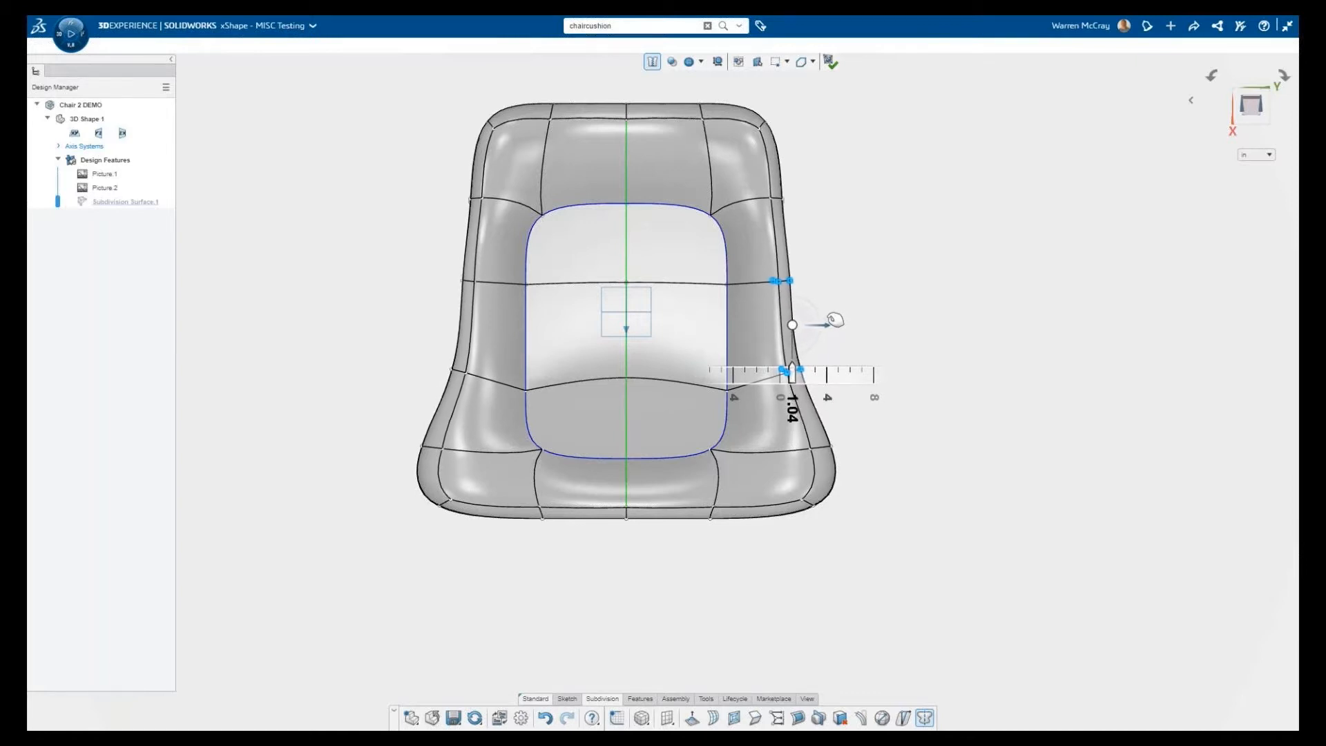
# Select the central floor faces inside the seat opening and move them slightly down.
pyautogui.moveTo(900, 366); pyautogui.dragTo(778, 345, button='middle')
pyautogui.click(718, 383)
pyautogui.moveTo(724, 389); pyautogui.dragTo(711, 442, button='middle')
pyautogui.keyDown('ctrl'); pyautogui.click(643, 304); pyautogui.keyUp('ctrl')
pyautogui.moveTo(668, 321); pyautogui.dragTo(660, 271, button='middle')
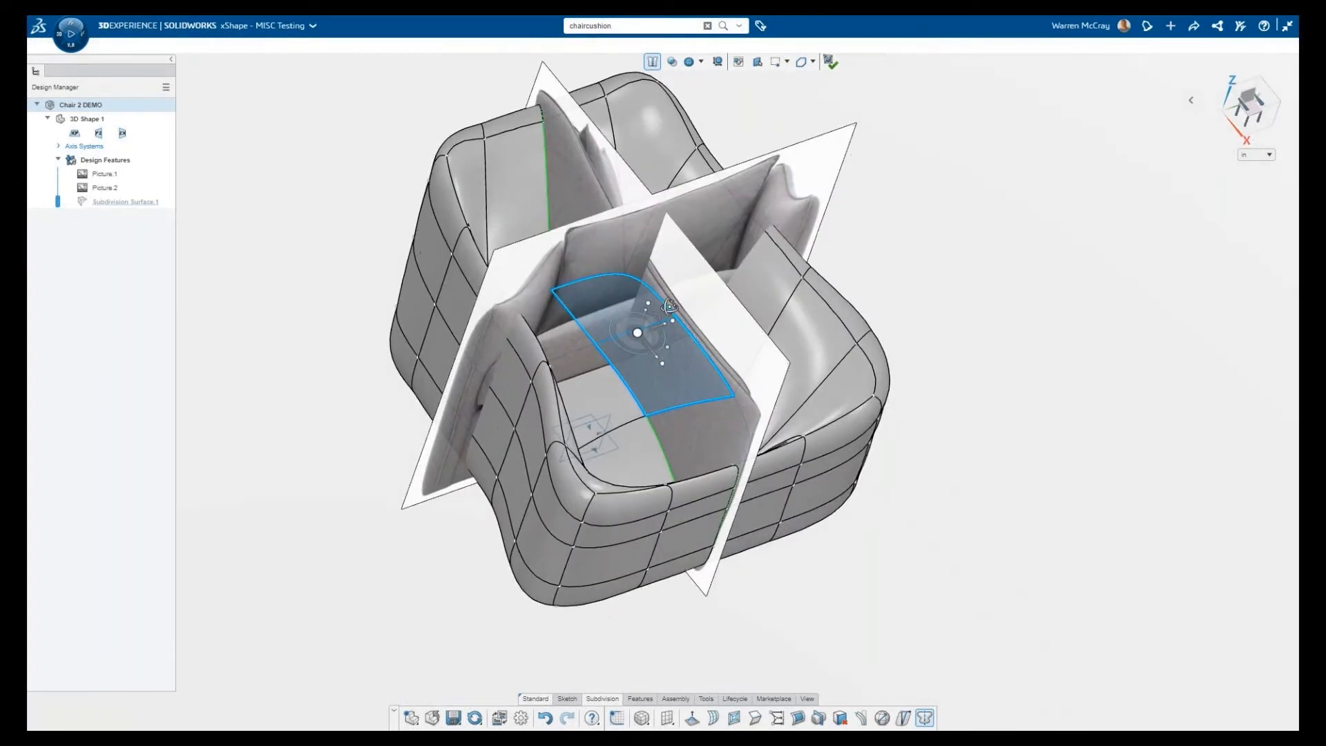
pyautogui.scroll(2, 643, 321)
pyautogui.moveTo(650, 339); pyautogui.dragTo(646, 351)
# Hide the reference pictures Picture.1 and Picture.2.
pyautogui.moveTo(675, 378); pyautogui.dragTo(503, 386, button='middle')
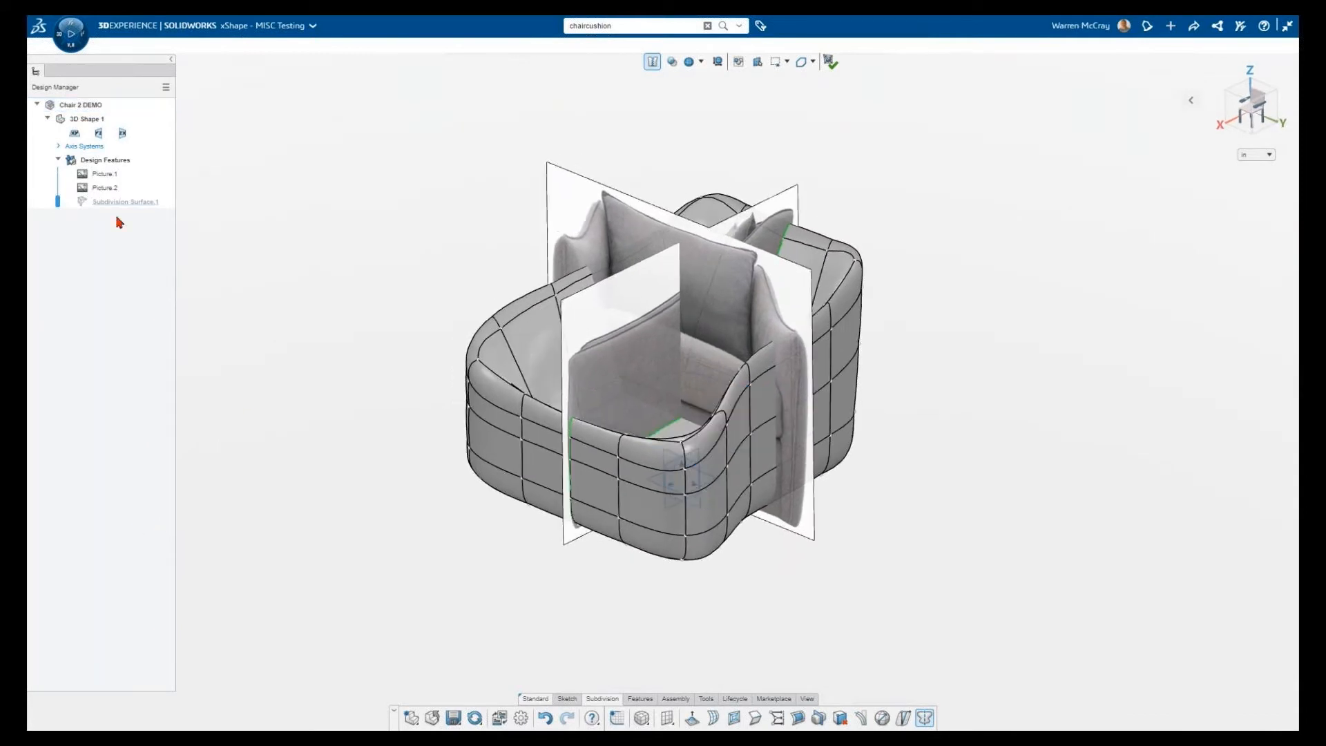
pyautogui.click(101, 174)
pyautogui.click(124, 138)
pyautogui.click(99, 188)
pyautogui.click(127, 155)
# Select the short edge crossing the armrest's rim toward the front and move it outward about 1.4 in.
pyautogui.moveTo(419, 478); pyautogui.dragTo(422, 560, button='middle')
pyautogui.scroll(3, 748, 435)
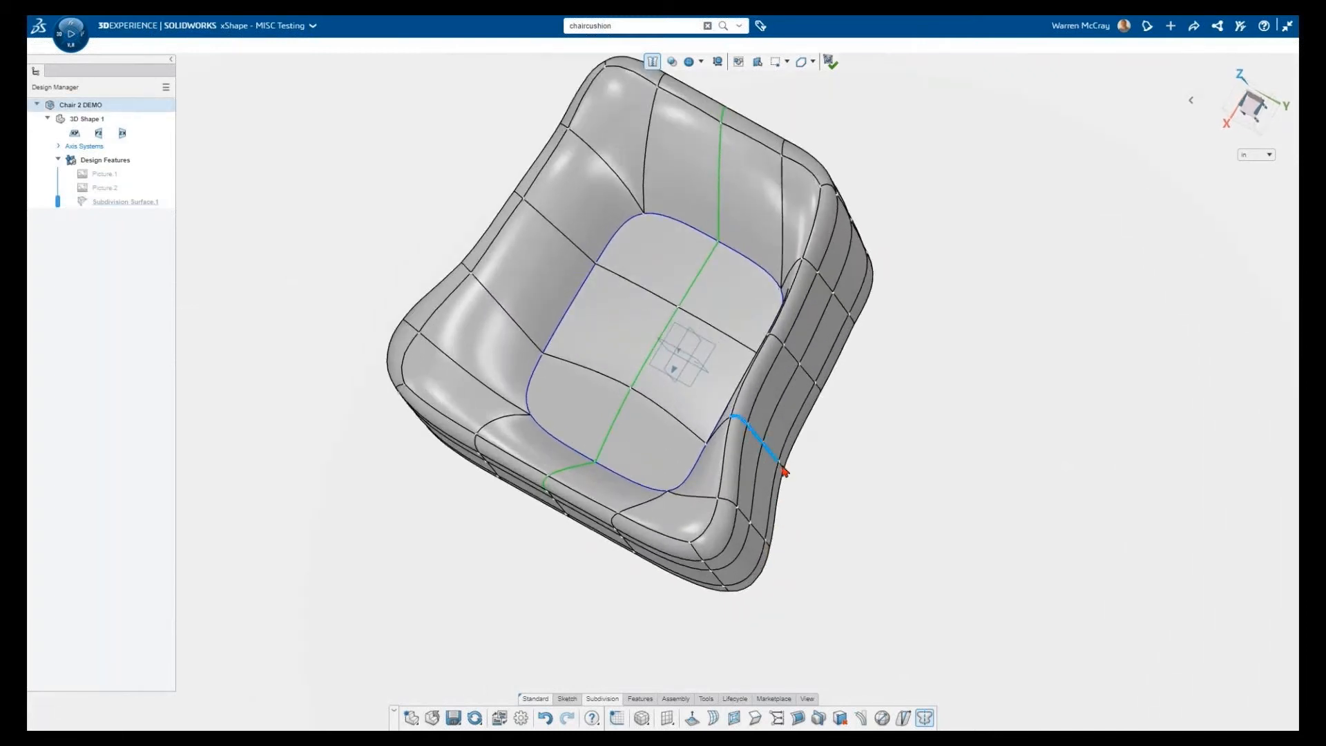
pyautogui.press('shift')
pyautogui.moveTo(841, 398); pyautogui.dragTo(856, 400)
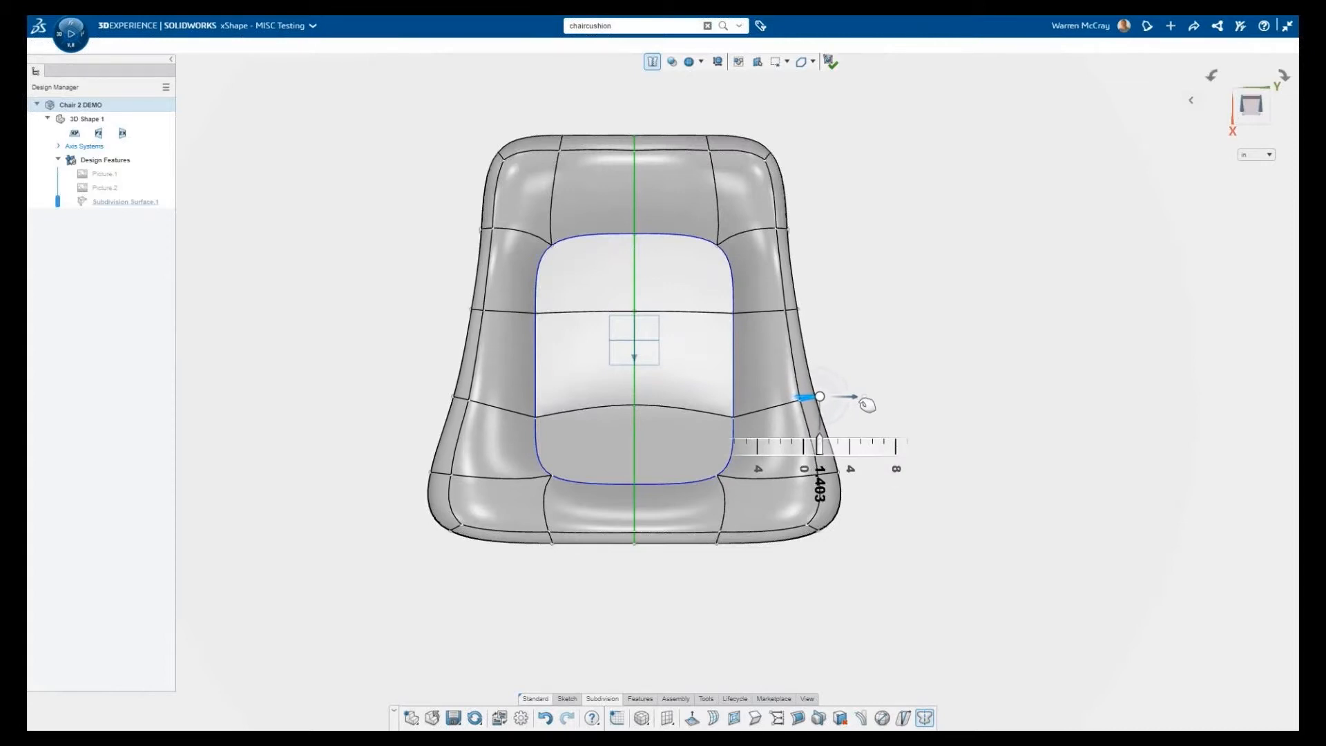
pyautogui.moveTo(868, 405); pyautogui.dragTo(868, 405)
# Select the chain of outer edges along the armrest's upper rim and move it outward to widen the rim.
pyautogui.moveTo(888, 320); pyautogui.dragTo(725, 288, button='middle')
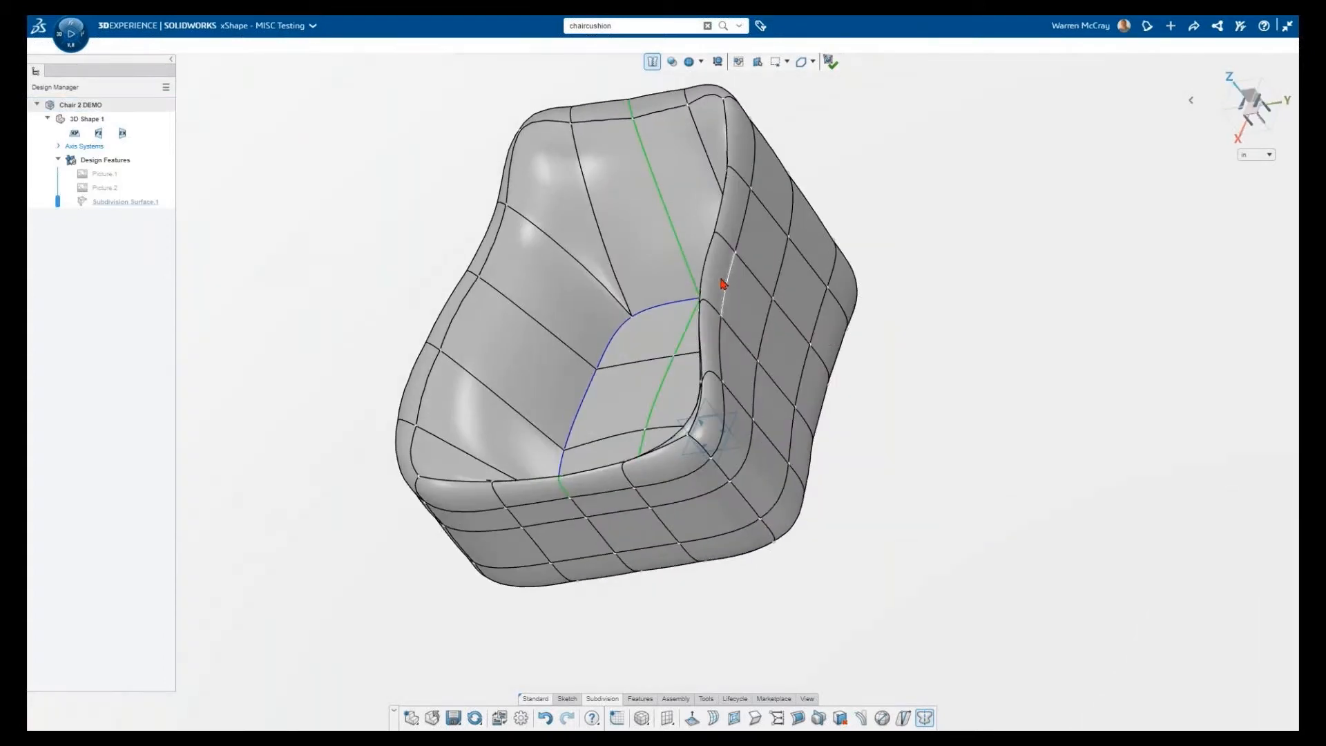
pyautogui.click(751, 191)
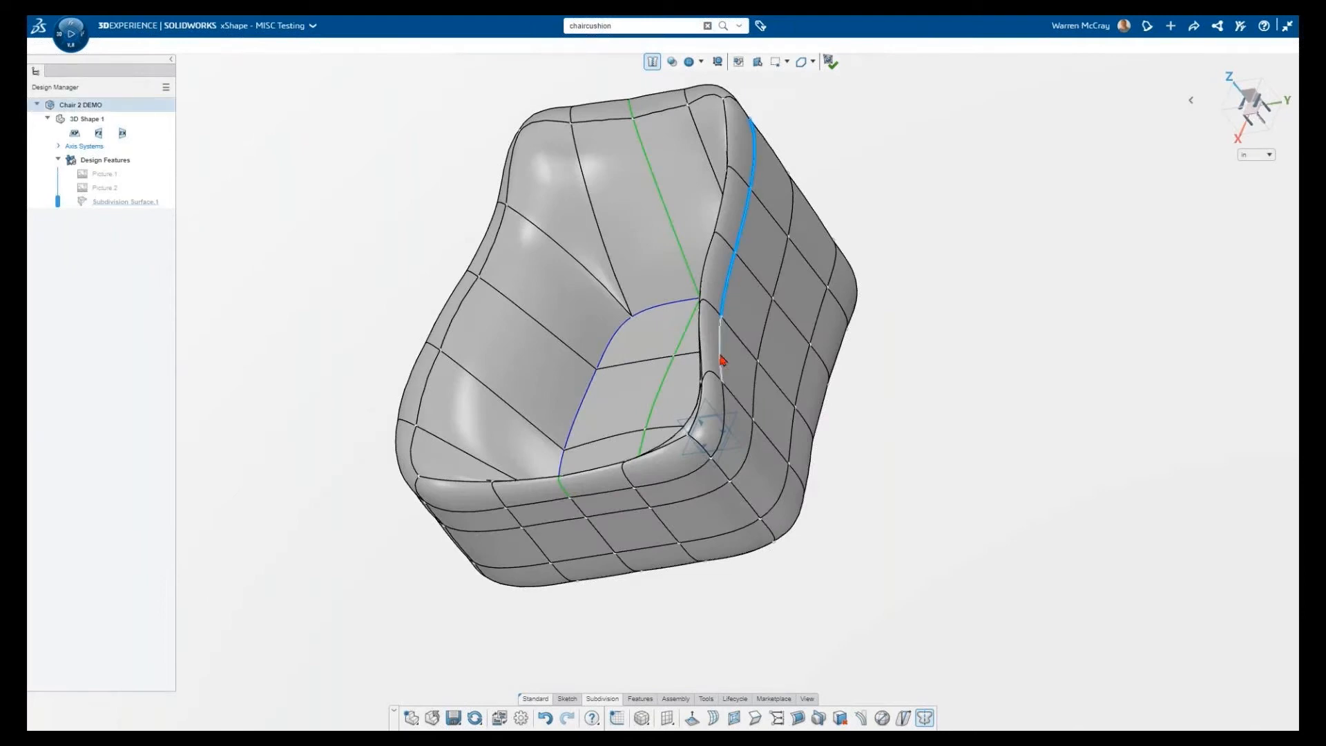
pyautogui.moveTo(849, 423); pyautogui.dragTo(896, 450, button='middle')
pyautogui.moveTo(860, 361); pyautogui.dragTo(876, 361)
pyautogui.moveTo(879, 361); pyautogui.dragTo(880, 362)
pyautogui.moveTo(903, 432); pyautogui.dragTo(721, 342, button='middle')
pyautogui.click(1009, 444)
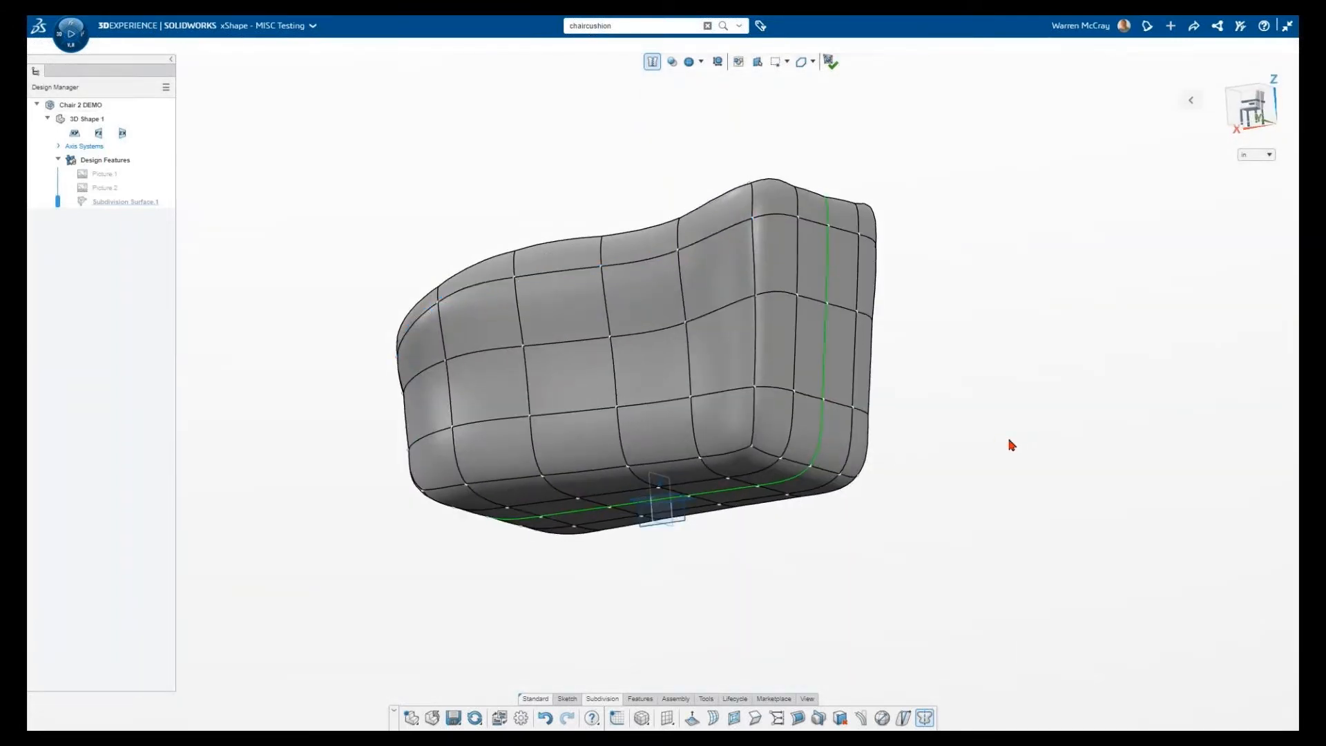
# Try to lower the two outer faces along the armrest's top near the backrest.
pyautogui.hotkey('ctrl', '4')
pyautogui.moveTo(631, 309); pyautogui.dragTo(786, 459, button='middle')
pyautogui.click(763, 420)
pyautogui.keyDown('ctrl'); pyautogui.click(822, 376); pyautogui.keyUp('ctrl')
pyautogui.moveTo(876, 388); pyautogui.dragTo(818, 325, button='middle')
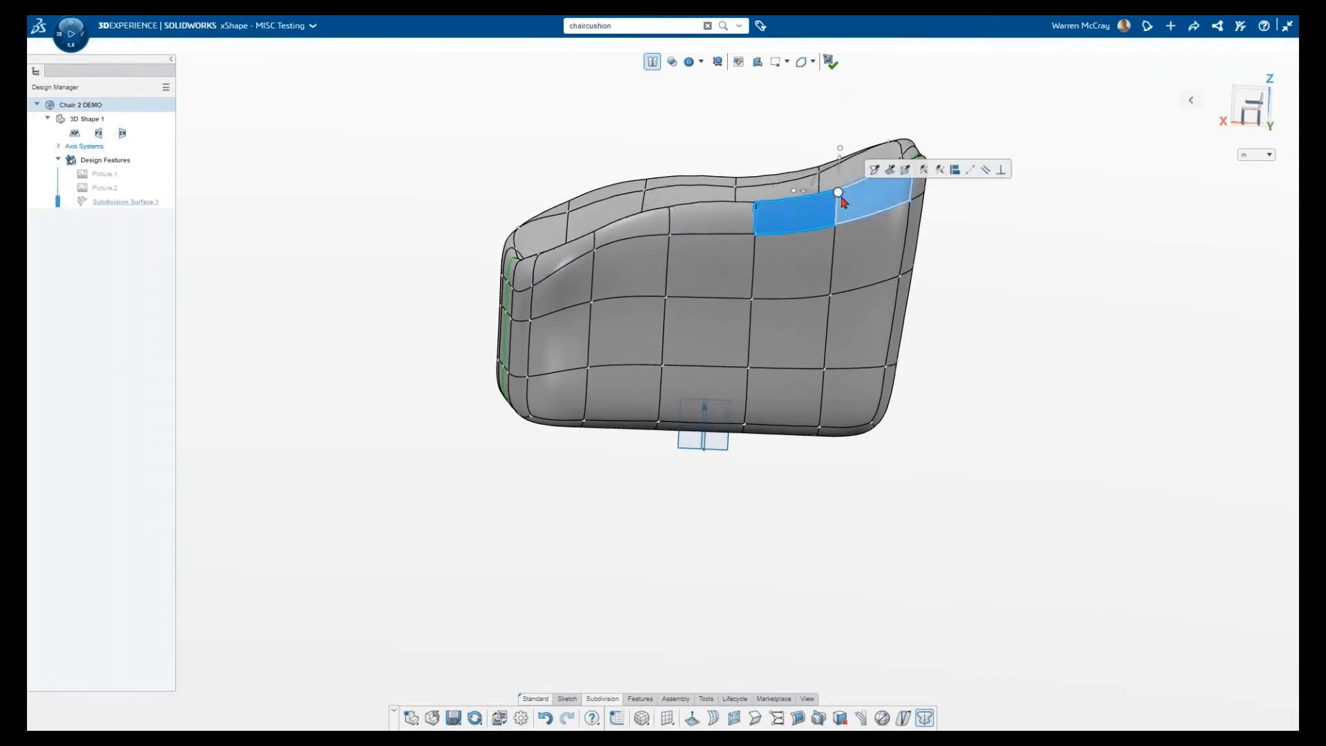
pyautogui.moveTo(841, 164); pyautogui.dragTo(843, 171)
pyautogui.hotkey('ctrl', 'z')
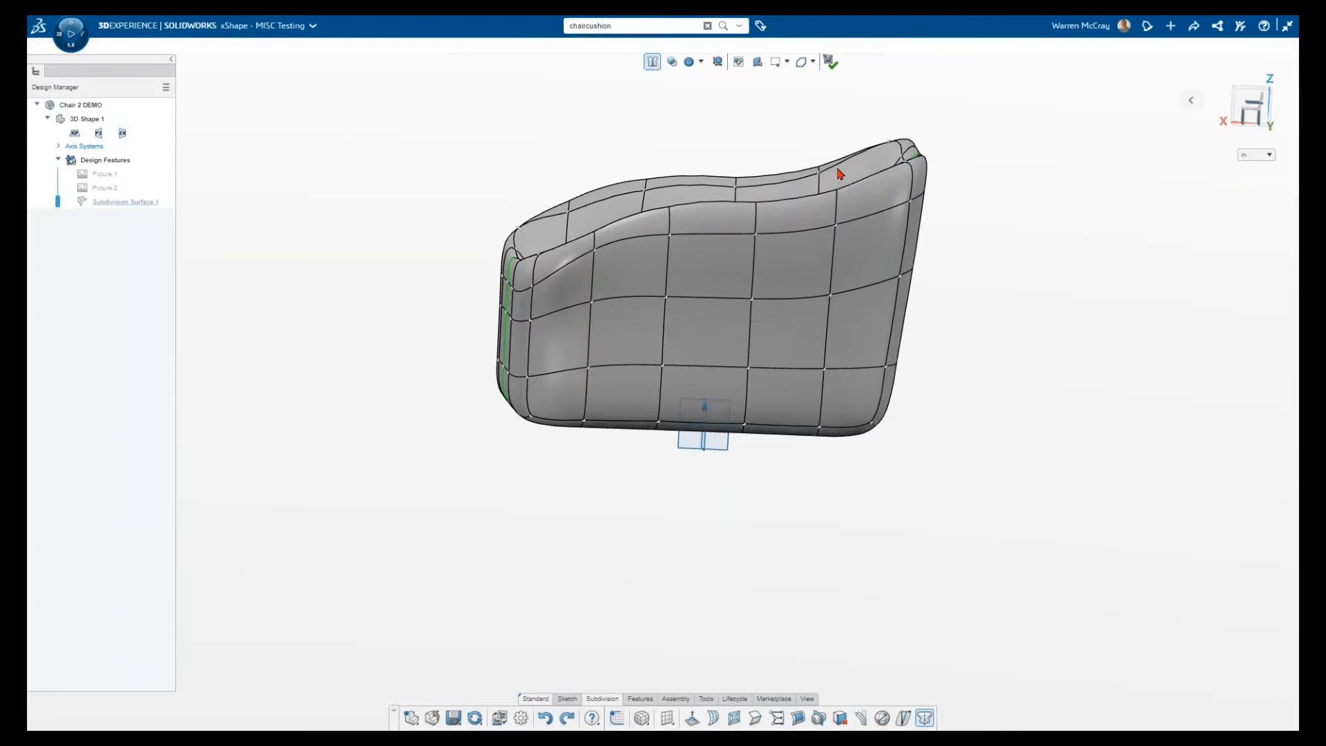
# Move the single outer rim face toward the front of the armrest down about 1.2 in.
pyautogui.moveTo(942, 427); pyautogui.dragTo(968, 434, button='middle')
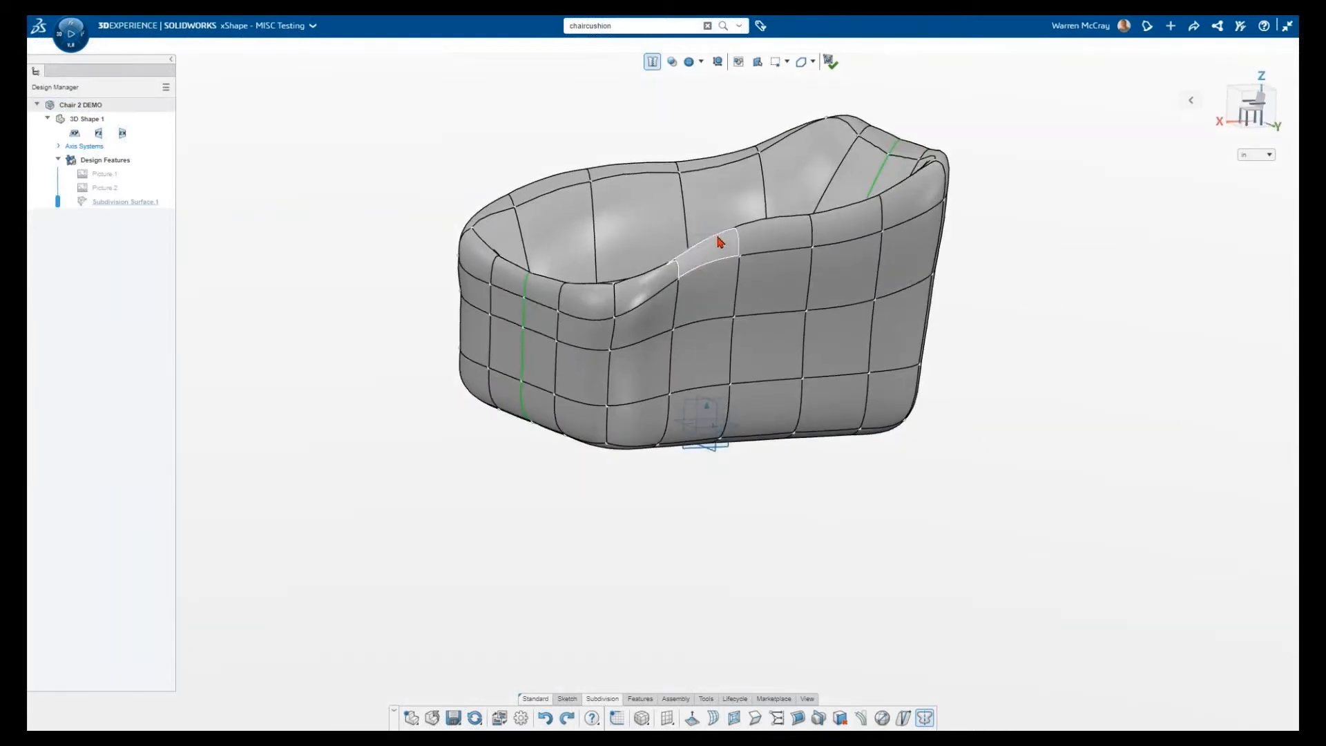
pyautogui.moveTo(720, 224); pyautogui.dragTo(722, 233)
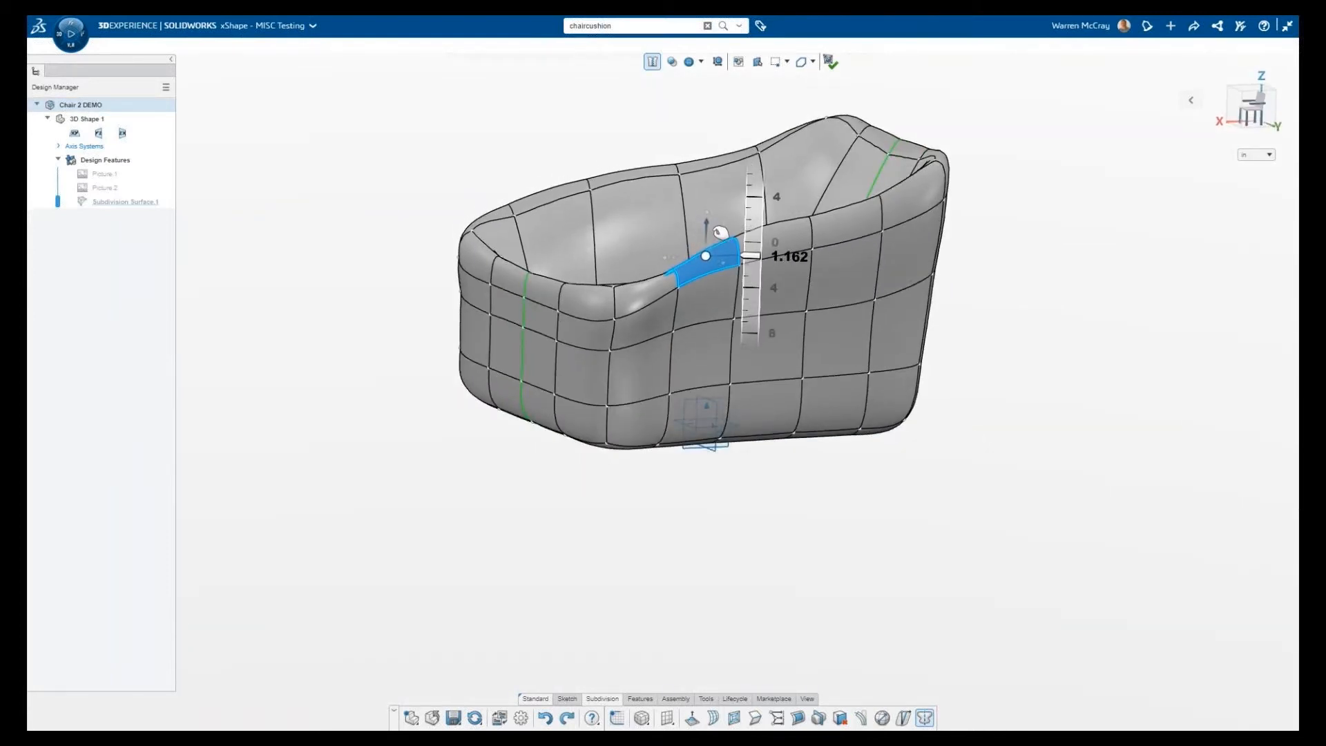
pyautogui.click(975, 436)
pyautogui.moveTo(975, 437); pyautogui.dragTo(702, 187, button='middle')
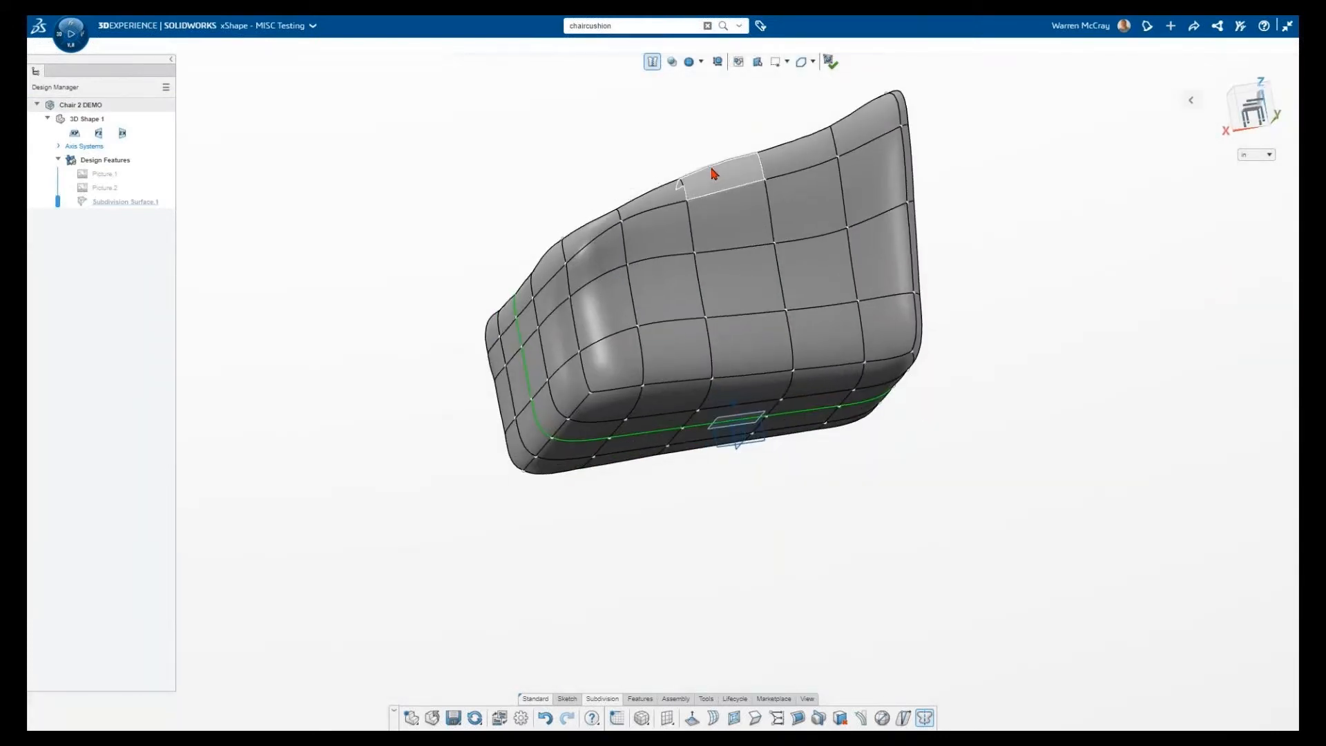
# Move the side edges of the seat opening outward to widen it.
pyautogui.moveTo(974, 474); pyautogui.dragTo(980, 396, button='middle')
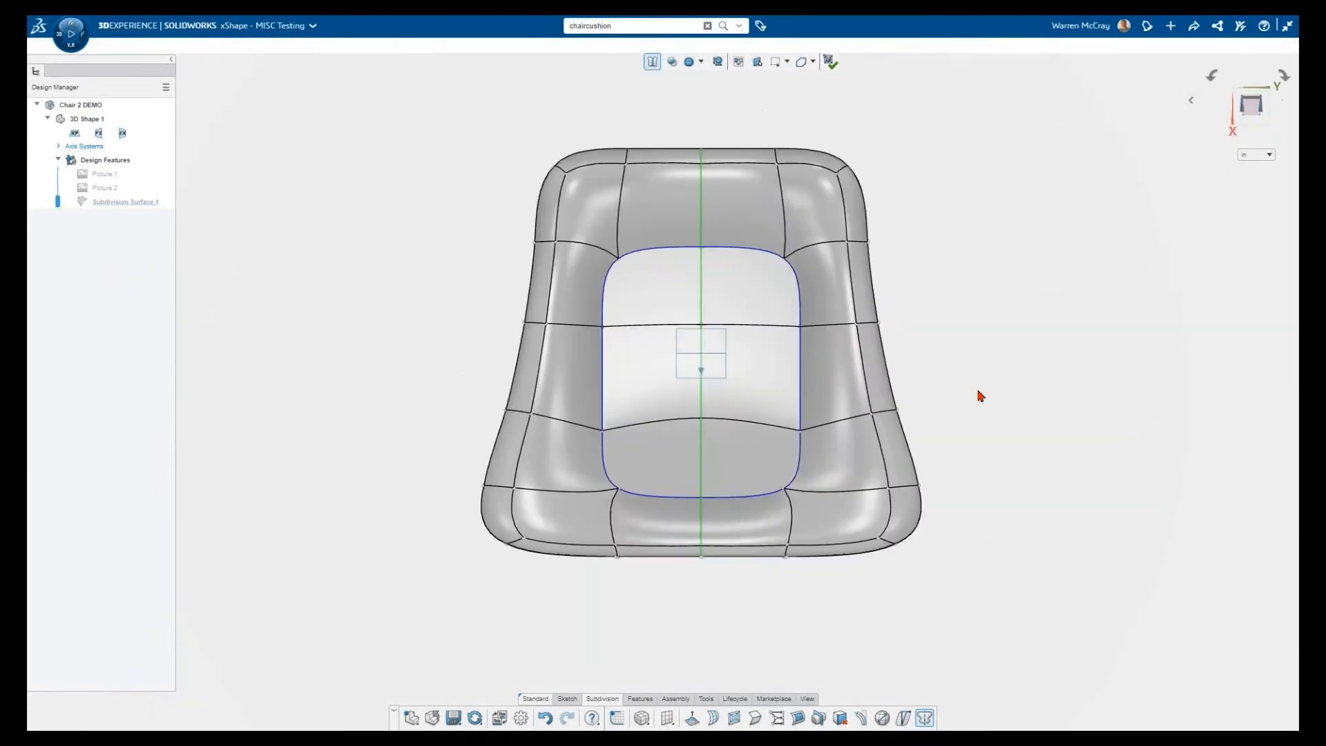
pyautogui.click(794, 277)
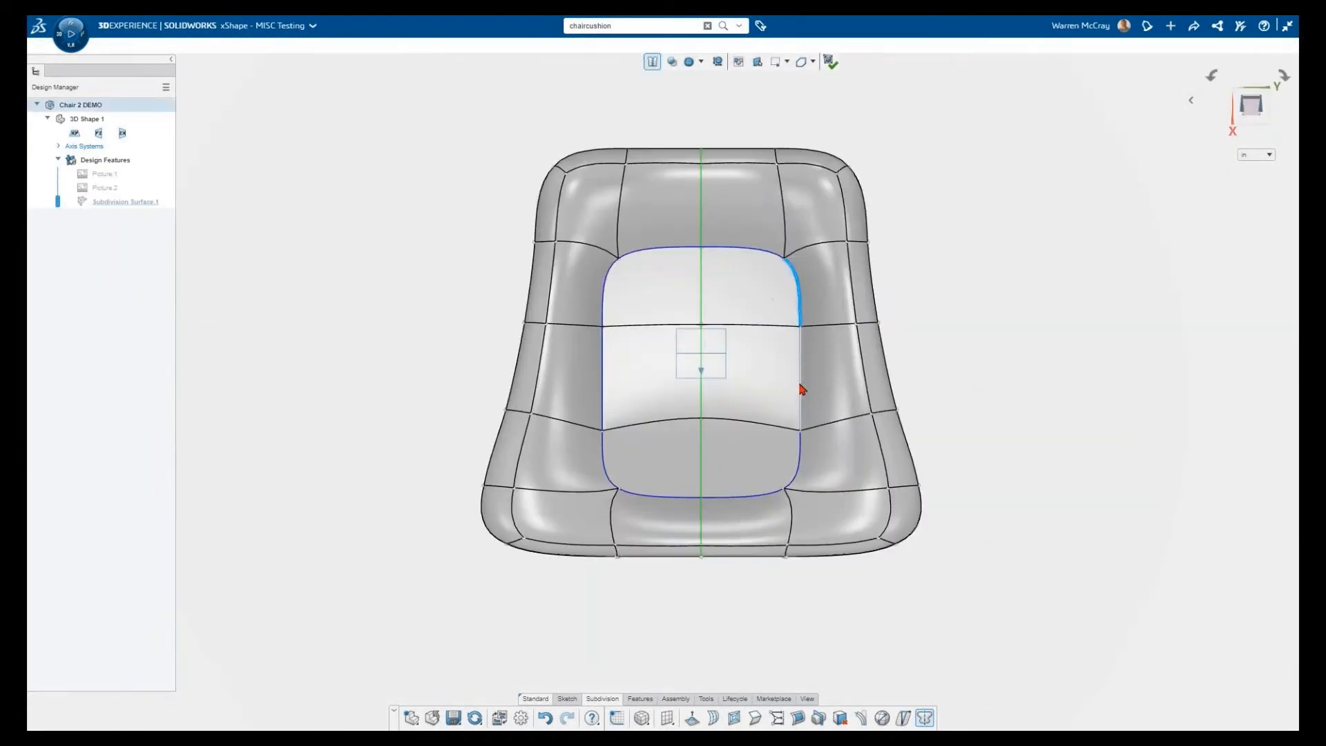
pyautogui.moveTo(809, 462); pyautogui.dragTo(817, 478)
pyautogui.moveTo(905, 594); pyautogui.dragTo(746, 544, button='middle')
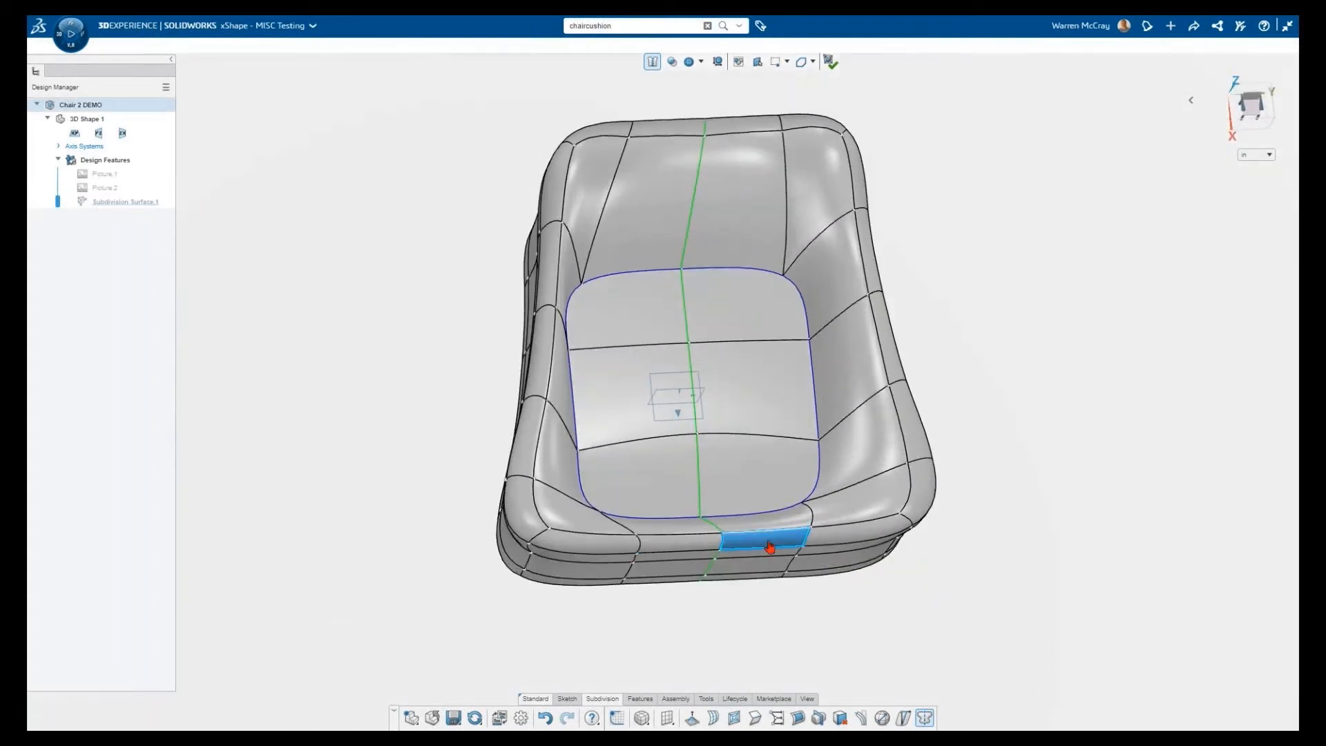
# Lower the upper edges along the middle of the front rail about 1.9 in.
pyautogui.click(710, 538)
pyautogui.moveTo(711, 538); pyautogui.dragTo(731, 472, button='middle')
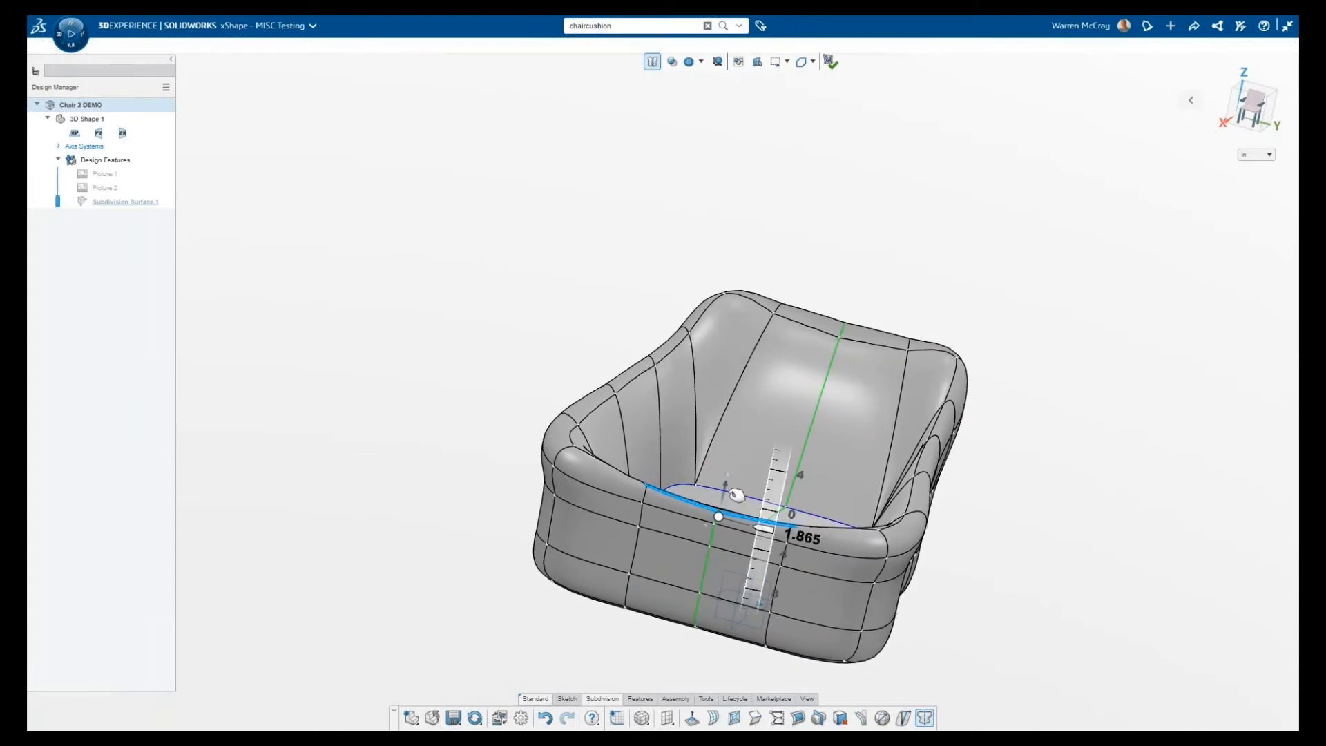
pyautogui.moveTo(745, 498); pyautogui.dragTo(668, 594, button='middle')
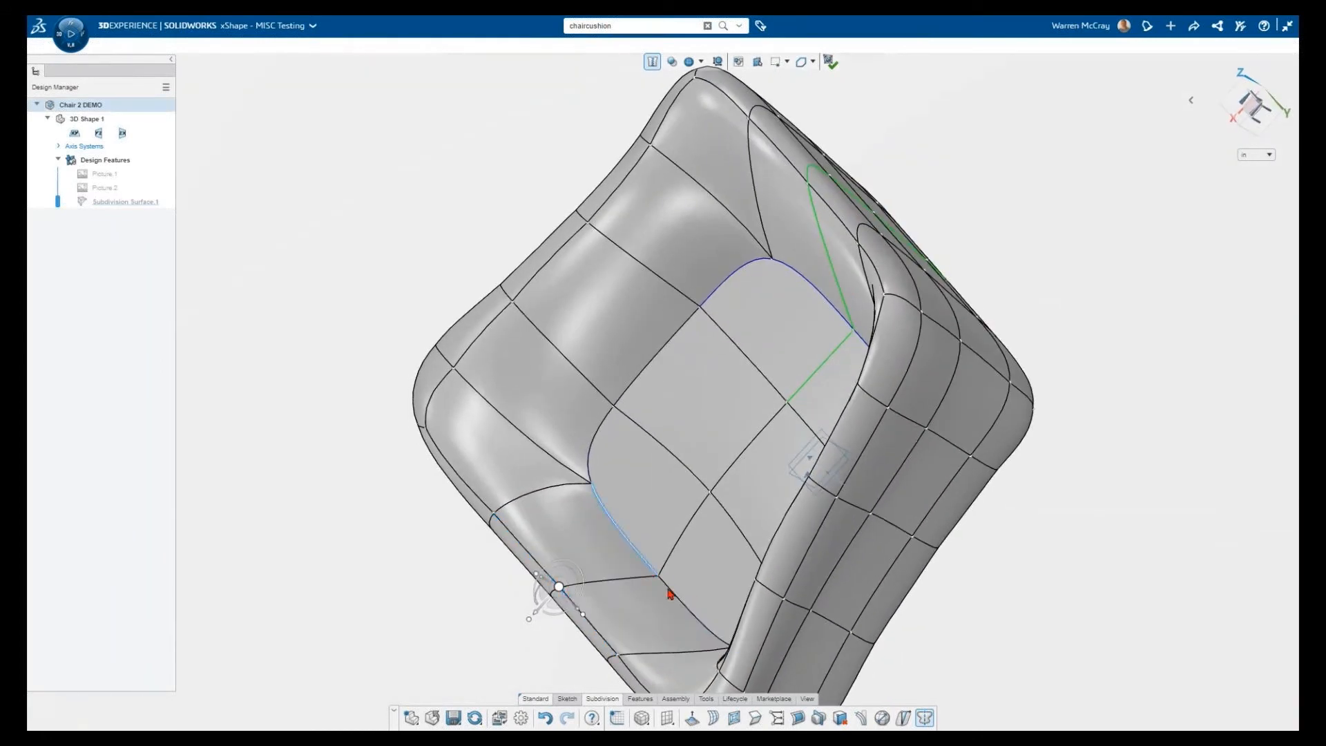
# Try to move the front rail's upper faces forward together with the seat opening's front edges.
pyautogui.moveTo(662, 567); pyautogui.dragTo(626, 530, button='middle')
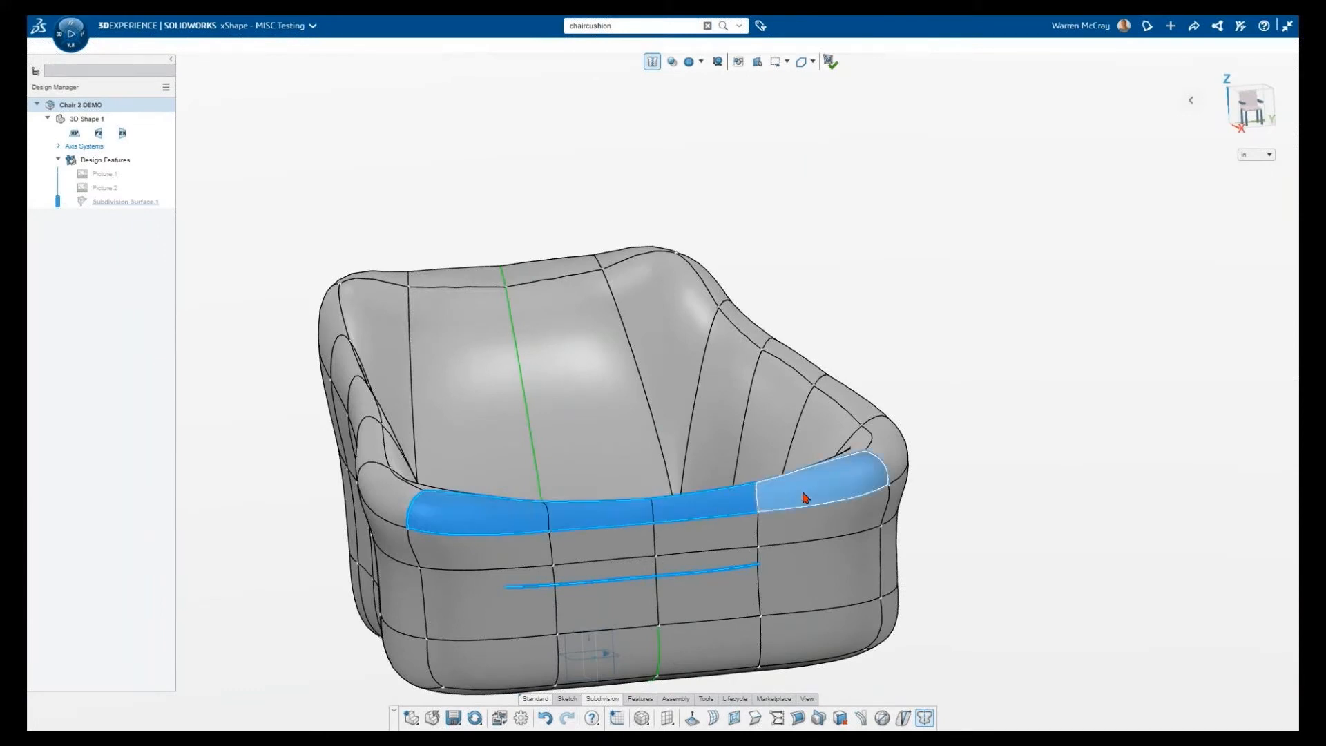
pyautogui.moveTo(718, 540); pyautogui.dragTo(568, 580, button='middle')
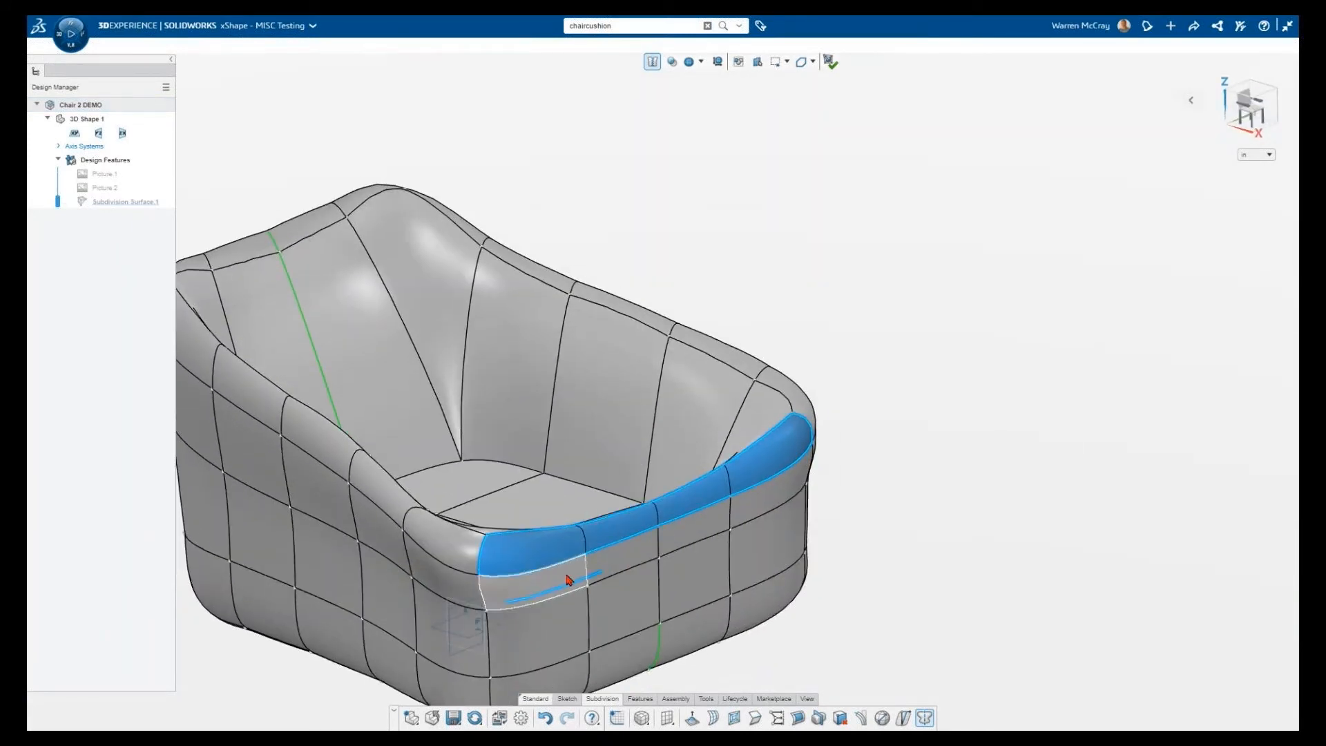
pyautogui.moveTo(755, 507); pyautogui.dragTo(694, 517, button='middle')
pyautogui.moveTo(680, 547); pyautogui.dragTo(680, 573)
pyautogui.moveTo(680, 583); pyautogui.dragTo(571, 593, button='middle')
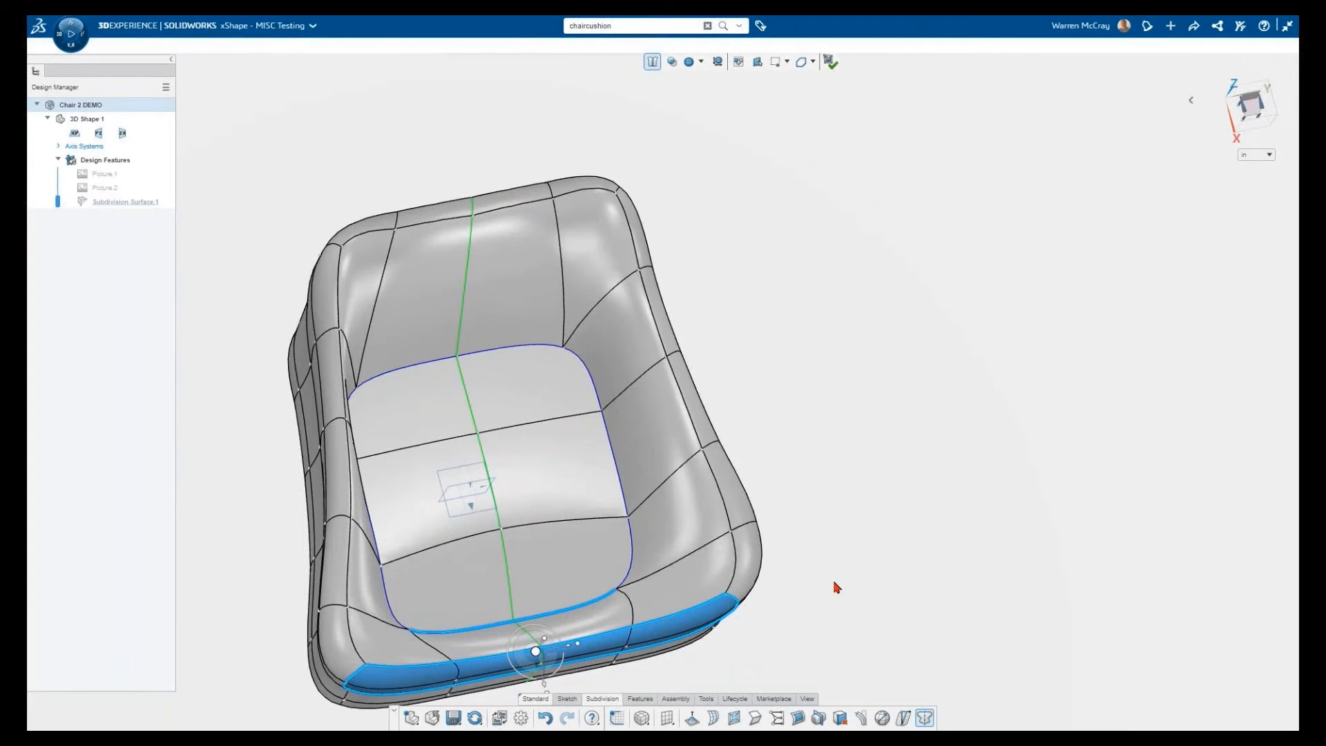
pyautogui.hotkey('ctrl', 'z')
# Select only the two upper rows of outer faces across the front rail and move them forward.
pyautogui.click(430, 662)
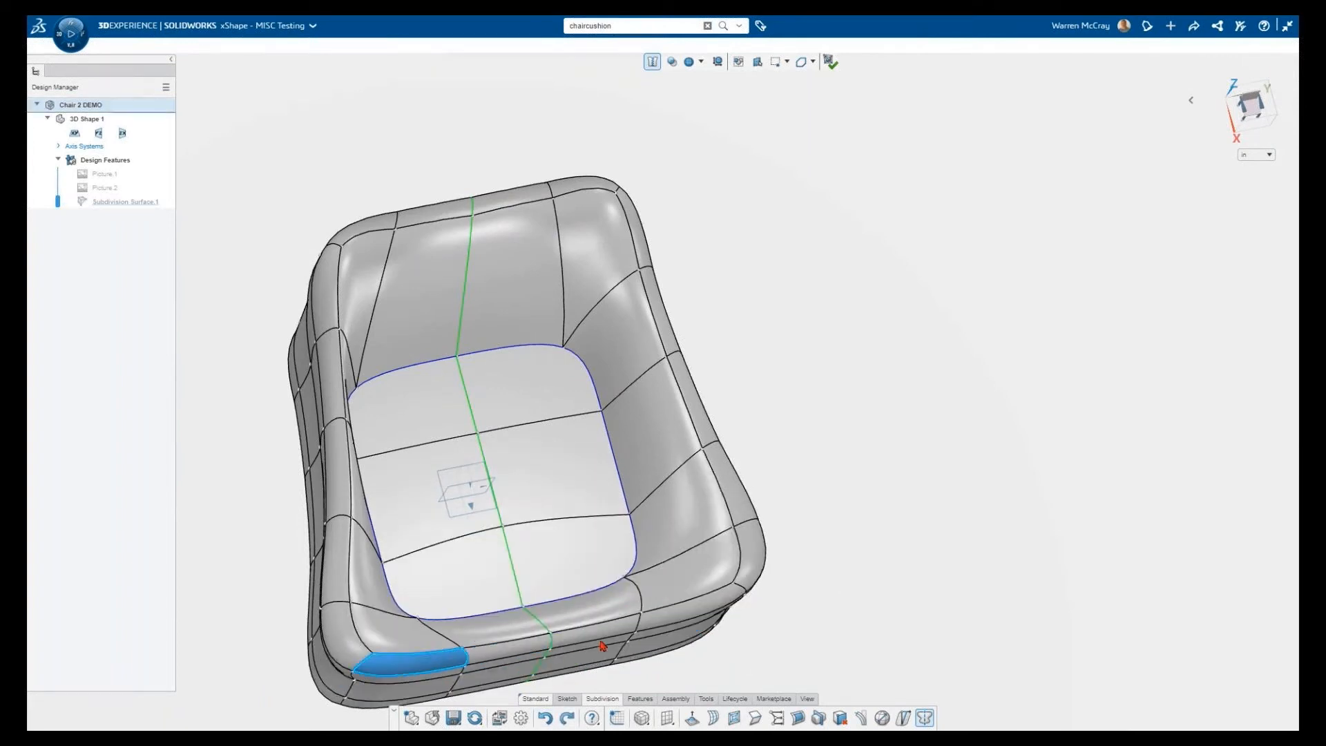
pyautogui.scroll(-5, 457, 685)
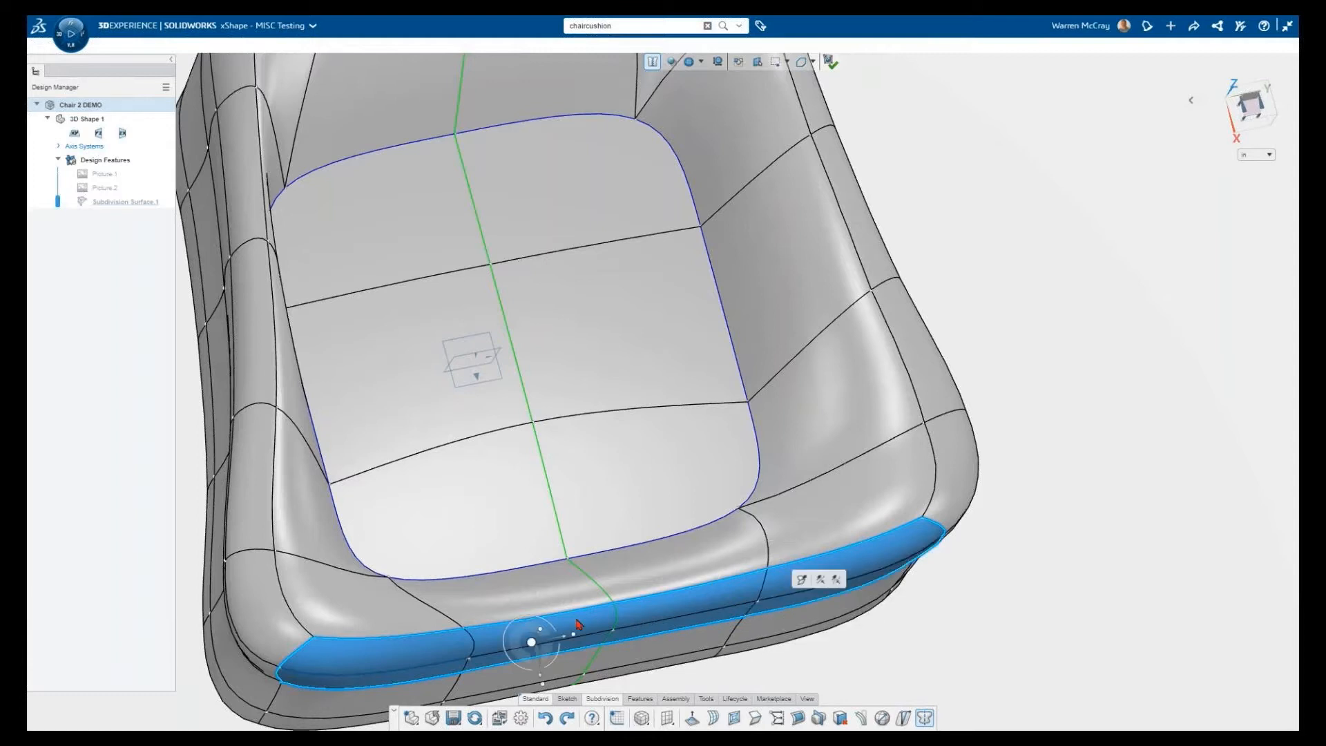
pyautogui.moveTo(558, 651); pyautogui.dragTo(580, 628, button='middle')
pyautogui.scroll(-4, 578, 621)
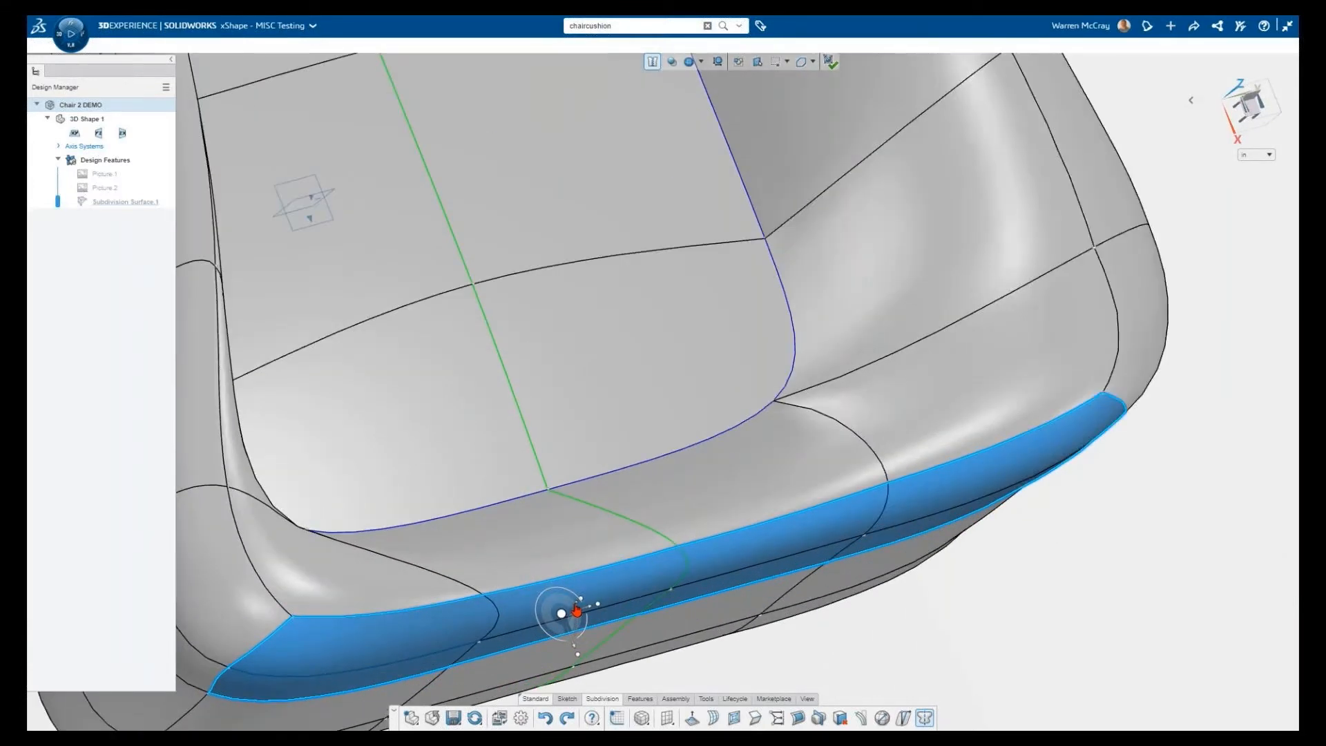
pyautogui.moveTo(582, 618); pyautogui.dragTo(541, 682)
pyautogui.scroll(4, 532, 627)
# Raise the selected front rail faces slightly and clear the selection.
pyautogui.moveTo(532, 627); pyautogui.dragTo(539, 464, button='middle')
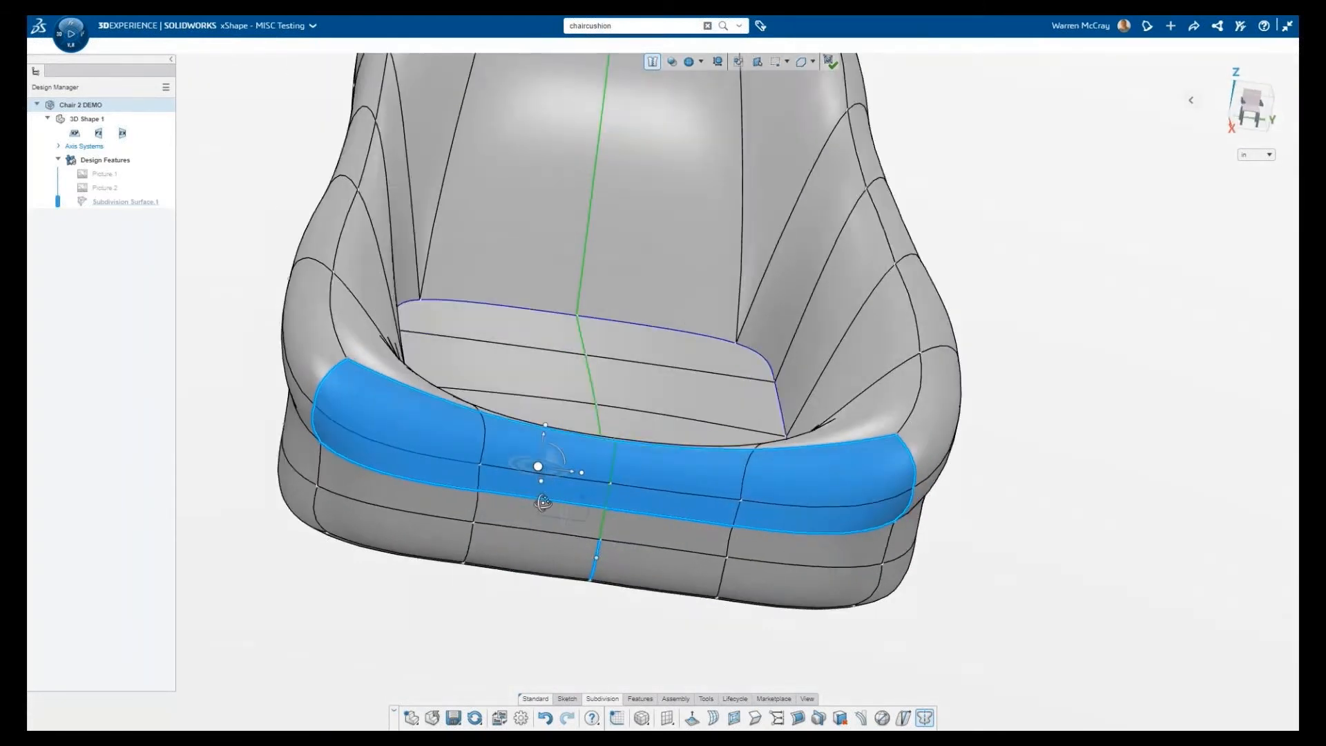
pyautogui.scroll(-3, 530, 467)
pyautogui.moveTo(546, 443); pyautogui.dragTo(575, 422)
pyautogui.moveTo(455, 556); pyautogui.dragTo(606, 417, button='middle')
pyautogui.press('Escape')
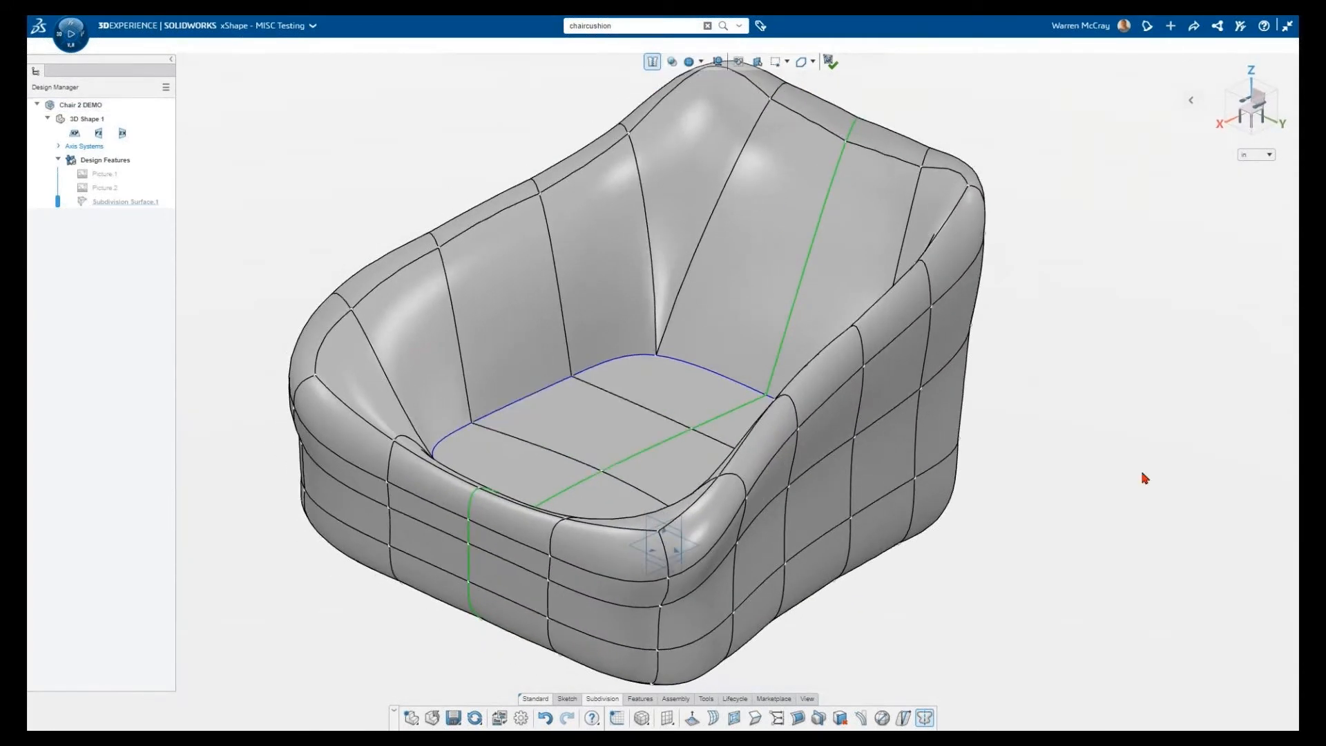
# Move the rear edges of the seat opening back toward the backrest.
pyautogui.moveTo(1040, 448); pyautogui.dragTo(1026, 508, button='middle')
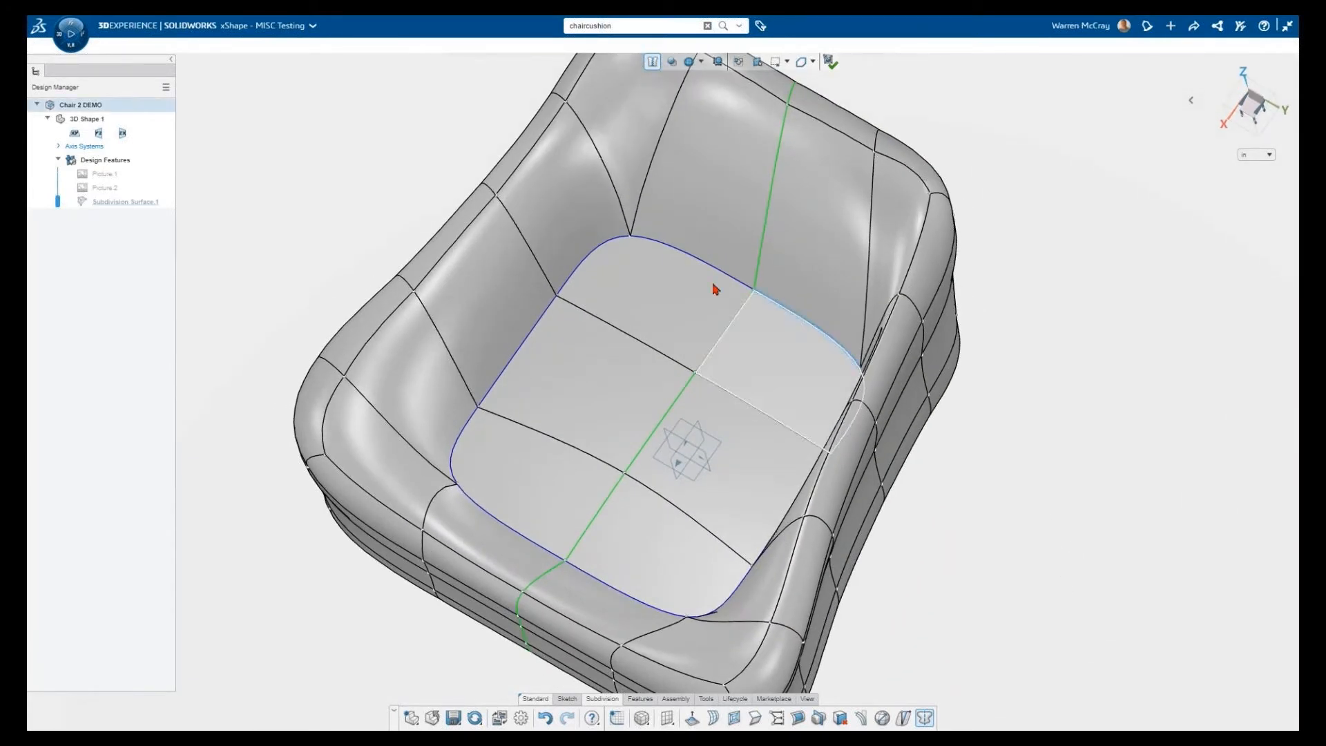
pyautogui.moveTo(729, 326); pyautogui.dragTo(749, 302)
pyautogui.moveTo(718, 406); pyautogui.dragTo(739, 422, button='middle')
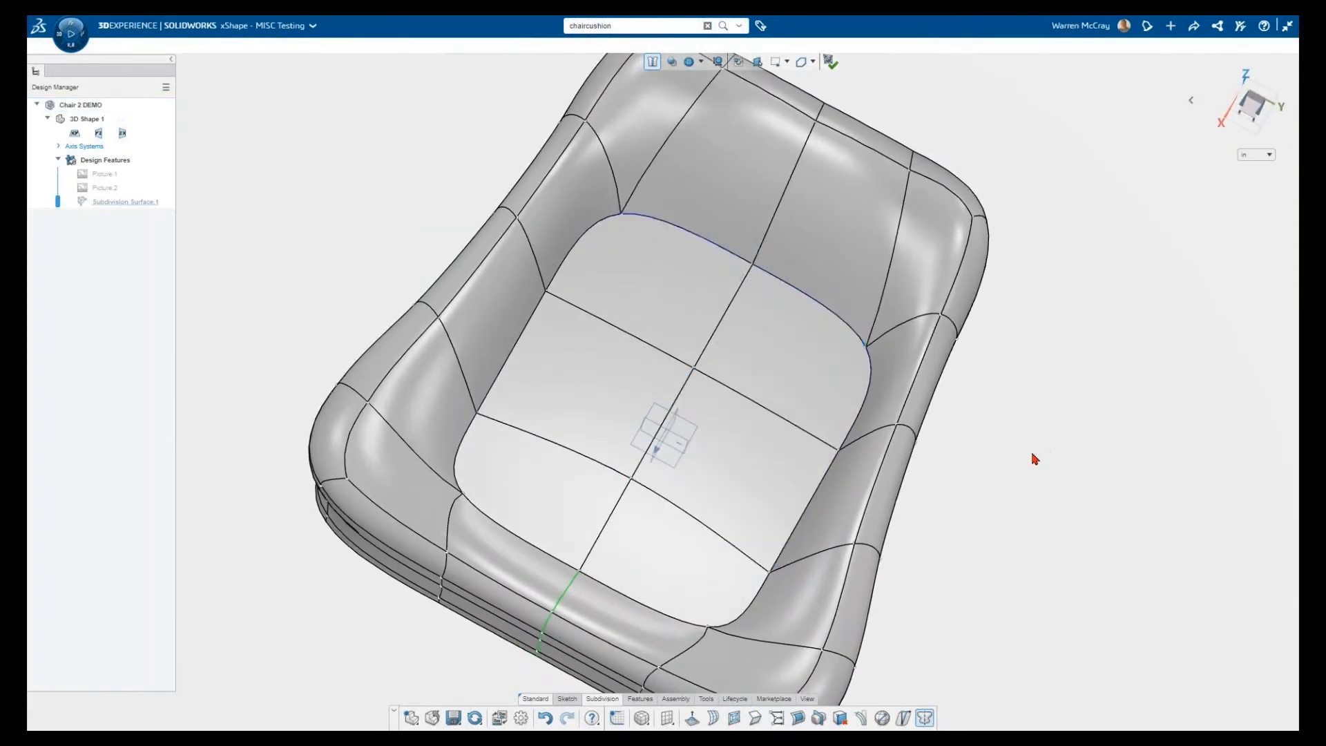
pyautogui.moveTo(1033, 461); pyautogui.dragTo(905, 588, button='middle')
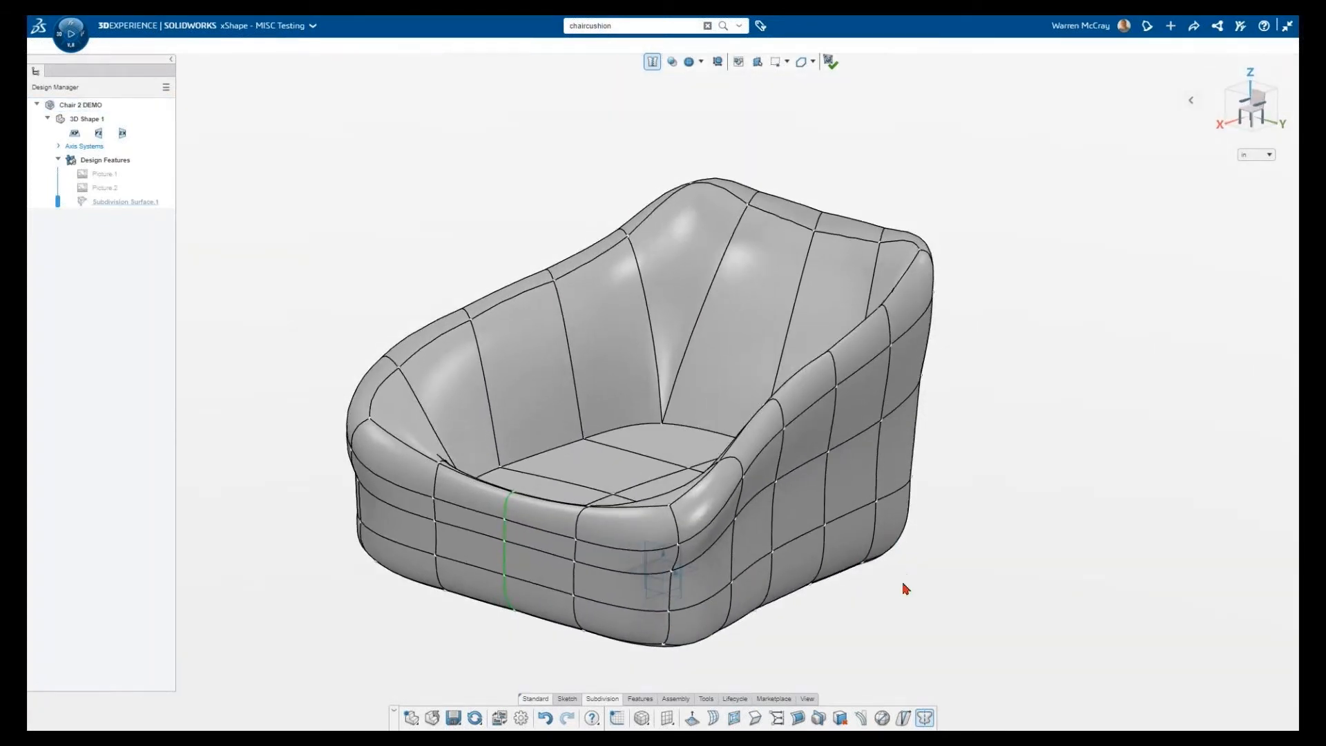
# Select the two top faces at the front of the armrest's rim and raise them slightly.
pyautogui.scroll(2, 716, 497)
pyautogui.click(716, 497)
pyautogui.keyDown('ctrl'); pyautogui.click(748, 447); pyautogui.keyUp('ctrl')
pyautogui.moveTo(747, 426)
pyautogui.mouseDown()
pyautogui.moveTo(748, 385)
pyautogui.moveTo(749, 406)
pyautogui.mouseUp()
# Show both reference pictures and compare the armchair body with them from the side and the front.
pyautogui.click(105, 188)
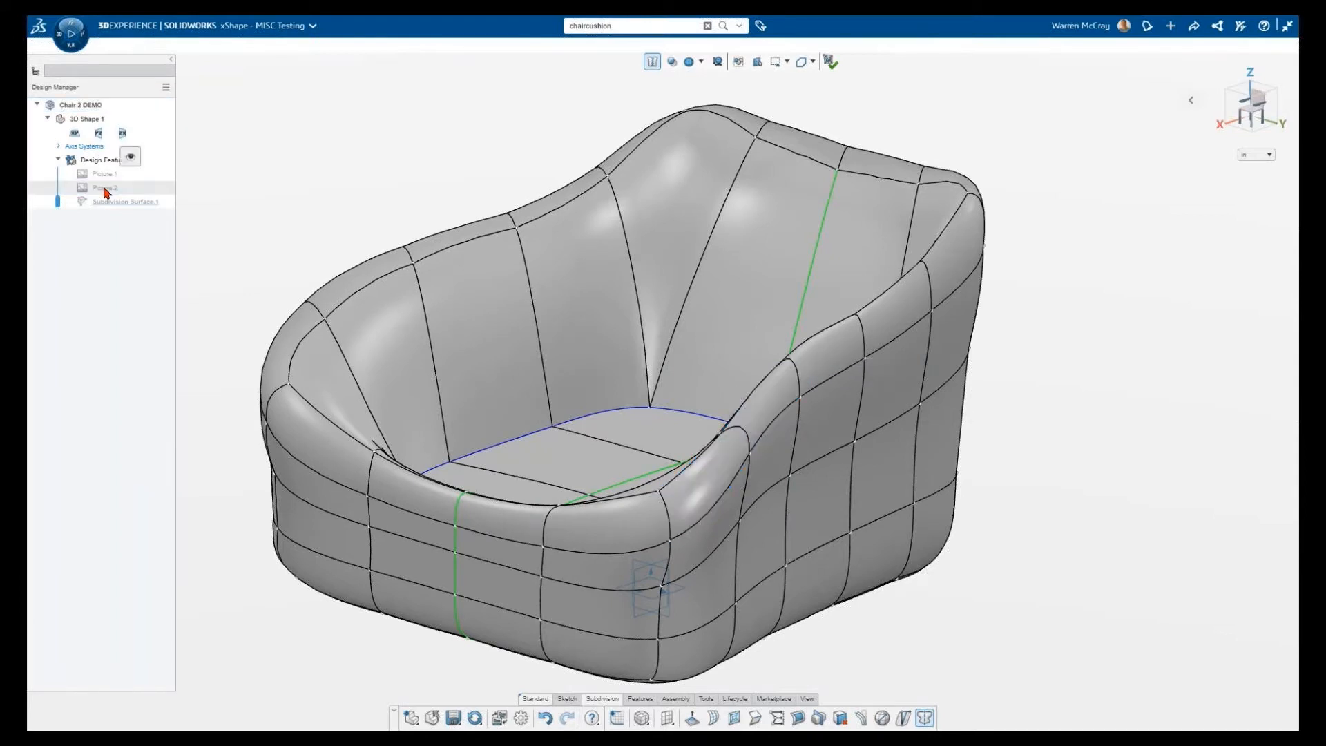
pyautogui.moveTo(435, 339); pyautogui.dragTo(357, 332, button='middle')
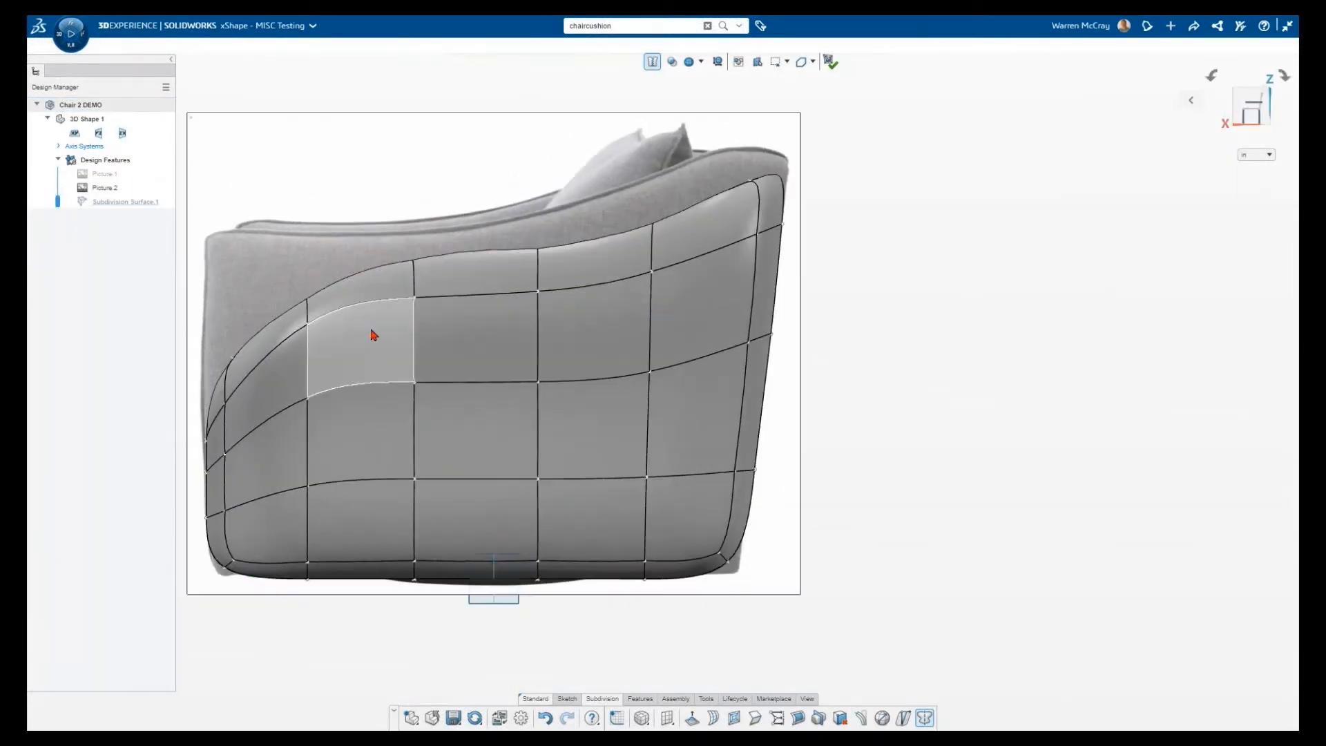
pyautogui.scroll(1, 414, 377)
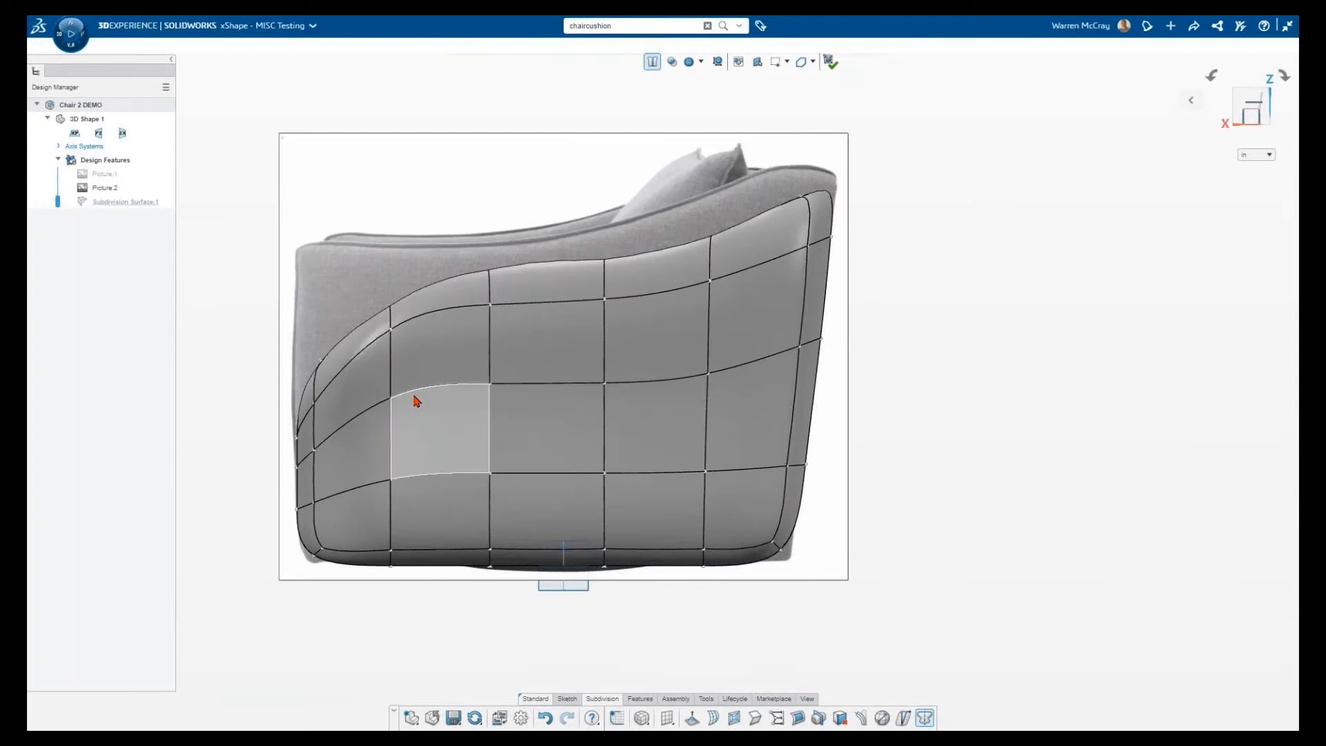
pyautogui.press('Right')
pyautogui.press('Right')
pyautogui.press('Right')
pyautogui.press('Right')
pyautogui.press('Right')
pyautogui.click(89, 174)
pyautogui.press('Right')
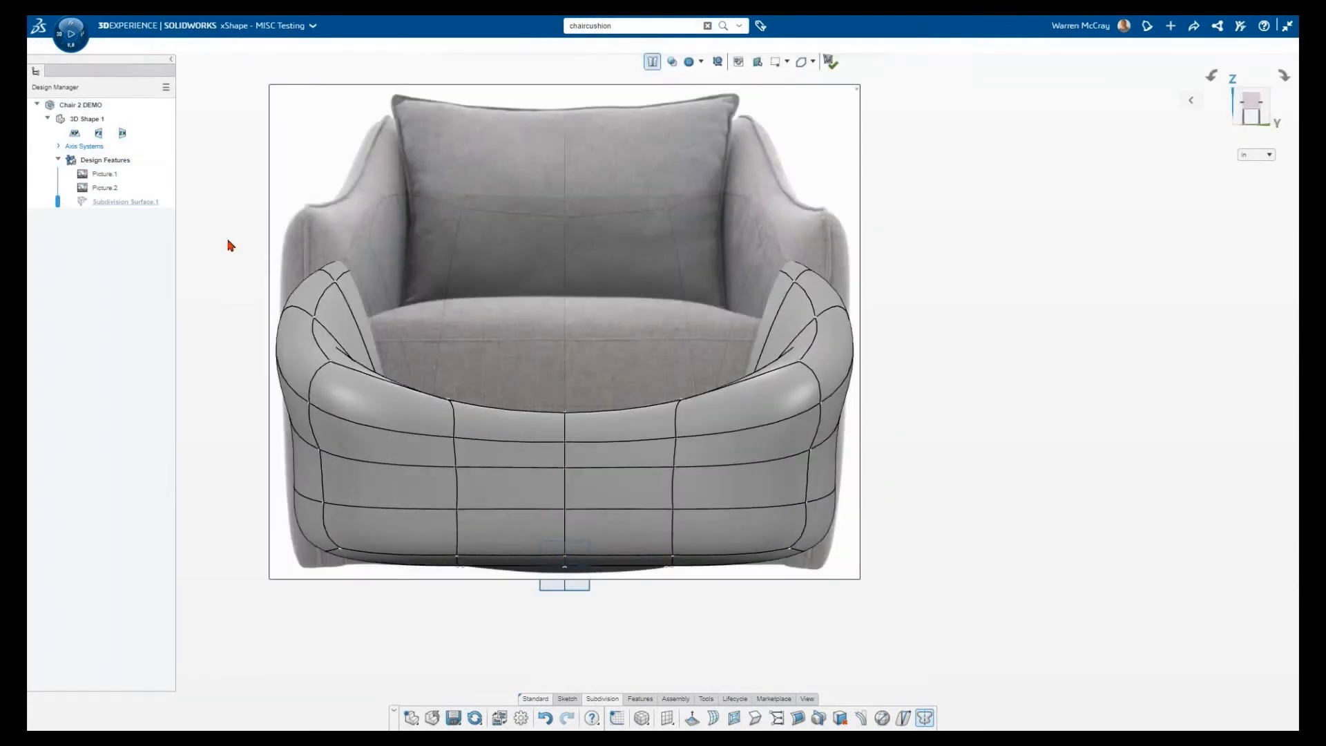
pyautogui.press('Left')
pyautogui.press('Left')
pyautogui.press('Left')
pyautogui.press('Left')
pyautogui.press('Left')
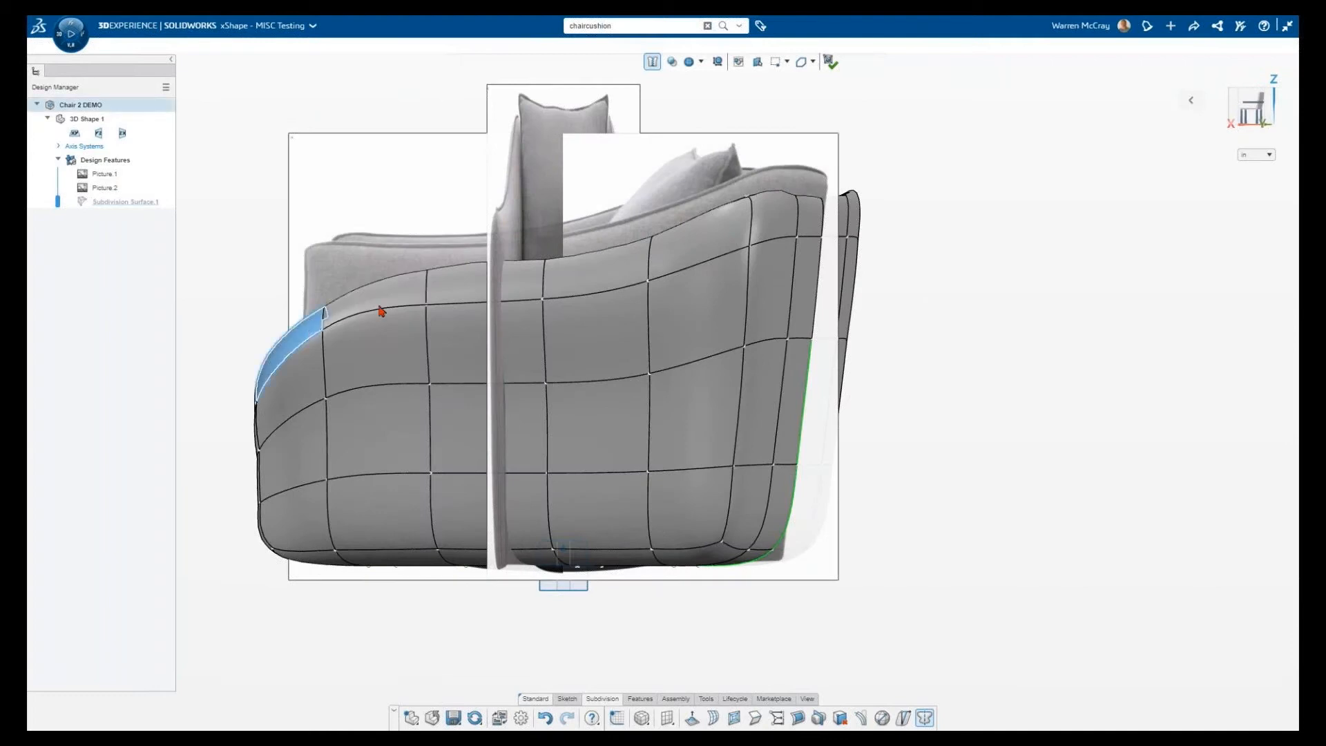
# Try to raise the armrest's rim faces in pairs, the front pair by about 1.4 in and the middle pair separately.
pyautogui.keyDown('ctrl'); pyautogui.click(376, 301); pyautogui.keyUp('ctrl')
pyautogui.moveTo(329, 285); pyautogui.dragTo(331, 267)
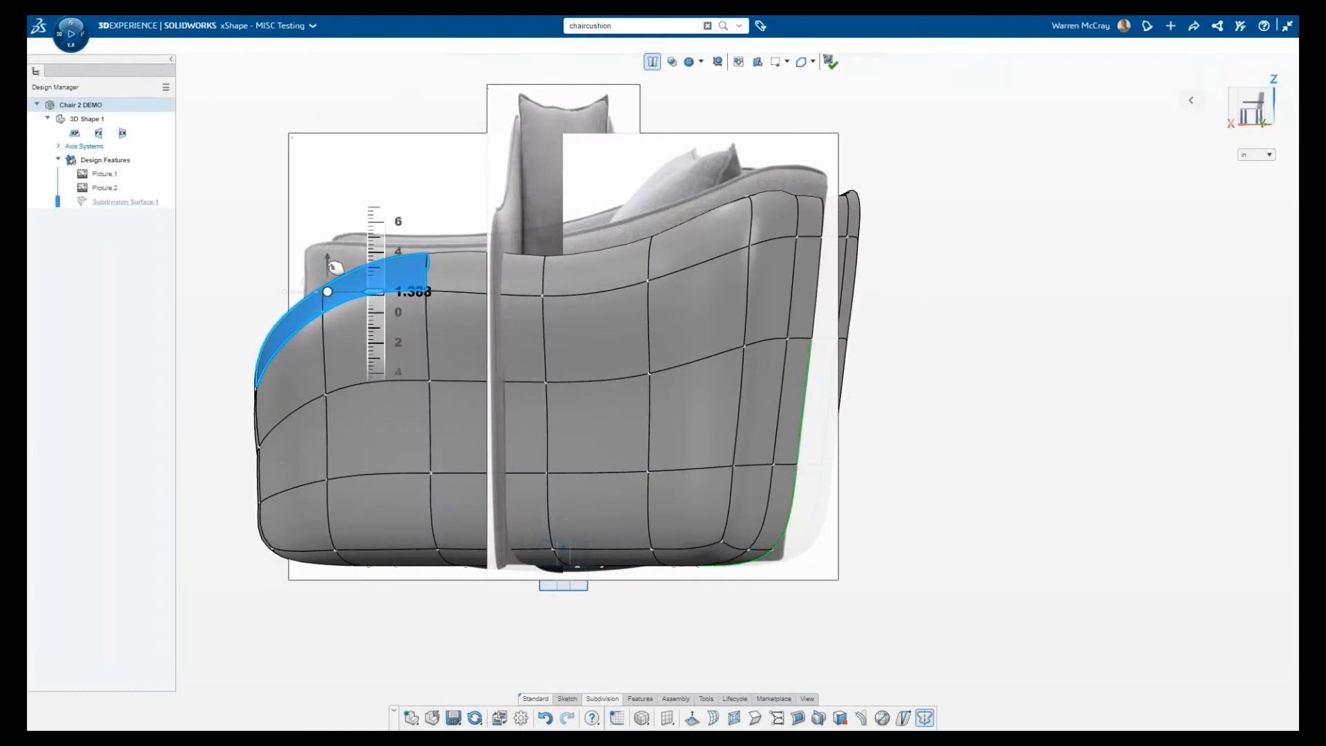
pyautogui.click(520, 288)
pyautogui.keyDown('ctrl'); pyautogui.click(588, 280); pyautogui.keyUp('ctrl')
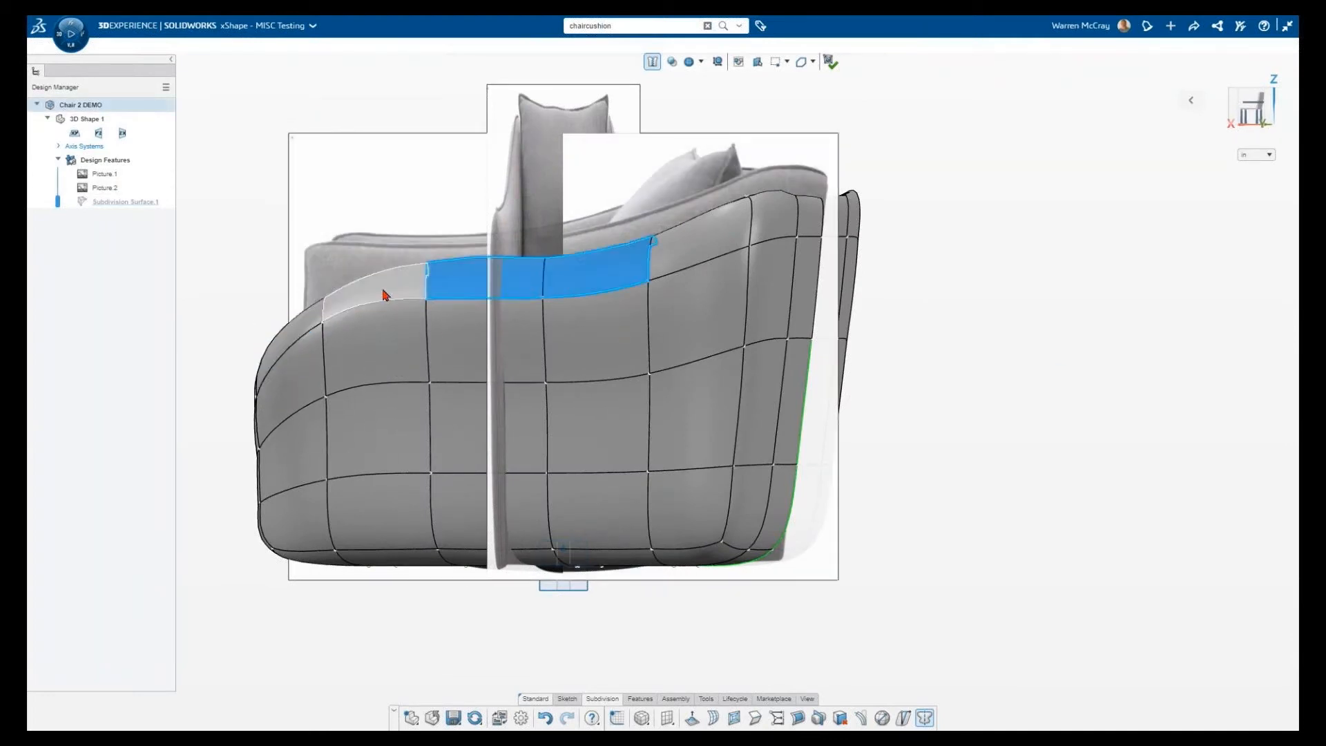
pyautogui.moveTo(486, 236); pyautogui.dragTo(489, 235)
pyautogui.hotkey('ctrl', 'z')
# Select all outer rim faces from the armrest's front to the backrest and raise them together toward the side picture's profile.
pyautogui.click(307, 319)
pyautogui.keyDown('ctrl'); pyautogui.click(379, 292); pyautogui.keyUp('ctrl')
pyautogui.keyDown('ctrl'); pyautogui.click(453, 285); pyautogui.keyUp('ctrl')
pyautogui.keyDown('ctrl'); pyautogui.click(576, 276); pyautogui.keyUp('ctrl')
pyautogui.keyDown('ctrl'); pyautogui.click(392, 288); pyautogui.keyUp('ctrl')
pyautogui.keyDown('ctrl'); pyautogui.click(657, 252); pyautogui.keyUp('ctrl')
pyautogui.moveTo(491, 236); pyautogui.dragTo(495, 218)
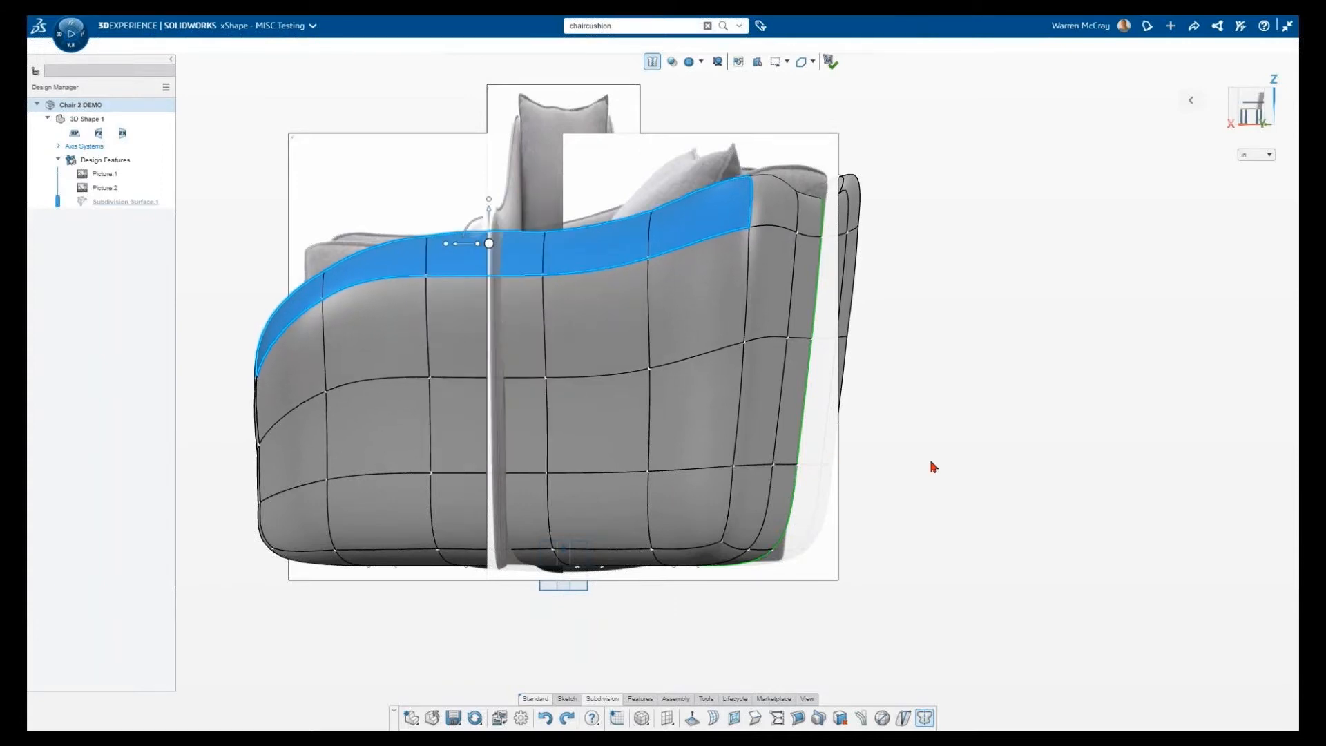
# Raise the armrest's rim near the backrest a little more to follow the side picture.
pyautogui.moveTo(920, 405); pyautogui.dragTo(736, 272, button='middle')
pyautogui.click(736, 271)
pyautogui.moveTo(698, 228); pyautogui.dragTo(705, 212)
pyautogui.moveTo(809, 296); pyautogui.dragTo(875, 264, button='middle')
# Try to raise the short edge crossing the rim at the backrest's outer corner.
pyautogui.moveTo(830, 141); pyautogui.dragTo(831, 136)
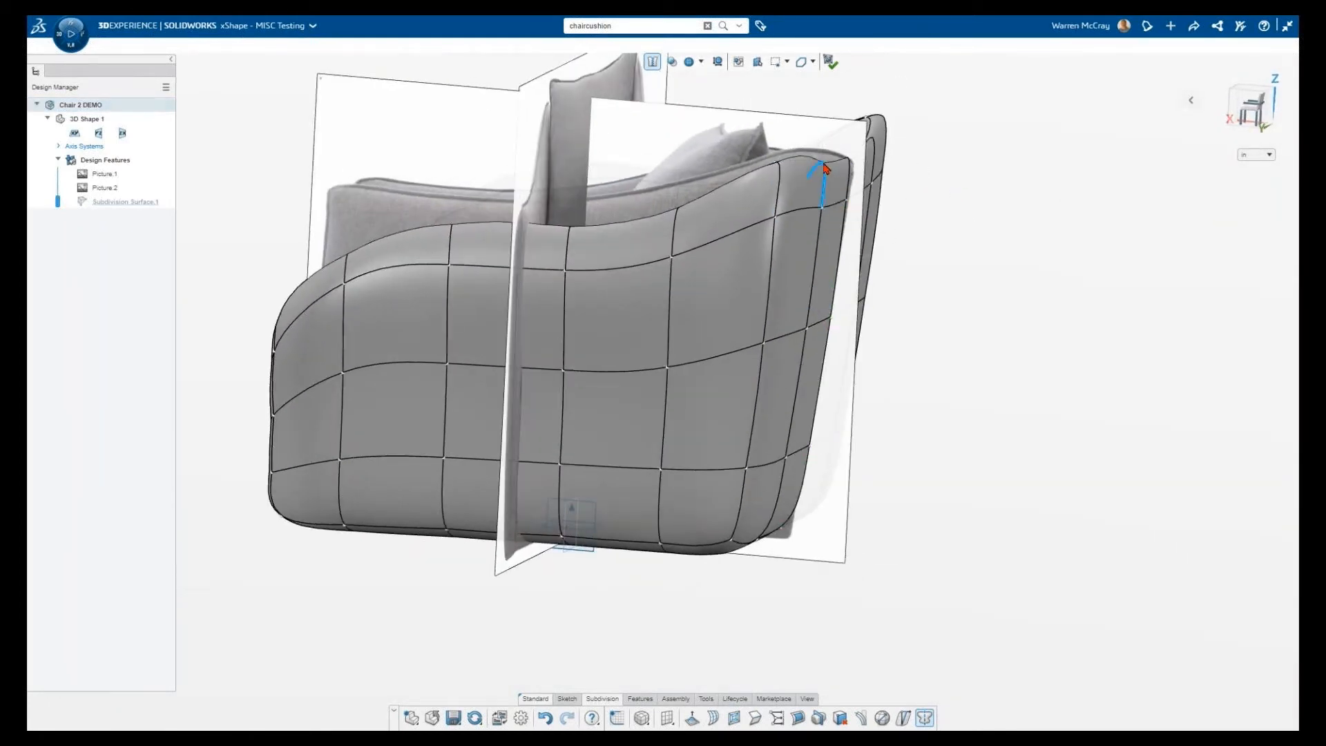
pyautogui.moveTo(831, 136); pyautogui.dragTo(976, 206, button='middle')
pyautogui.hotkey('ctrl', 'z')
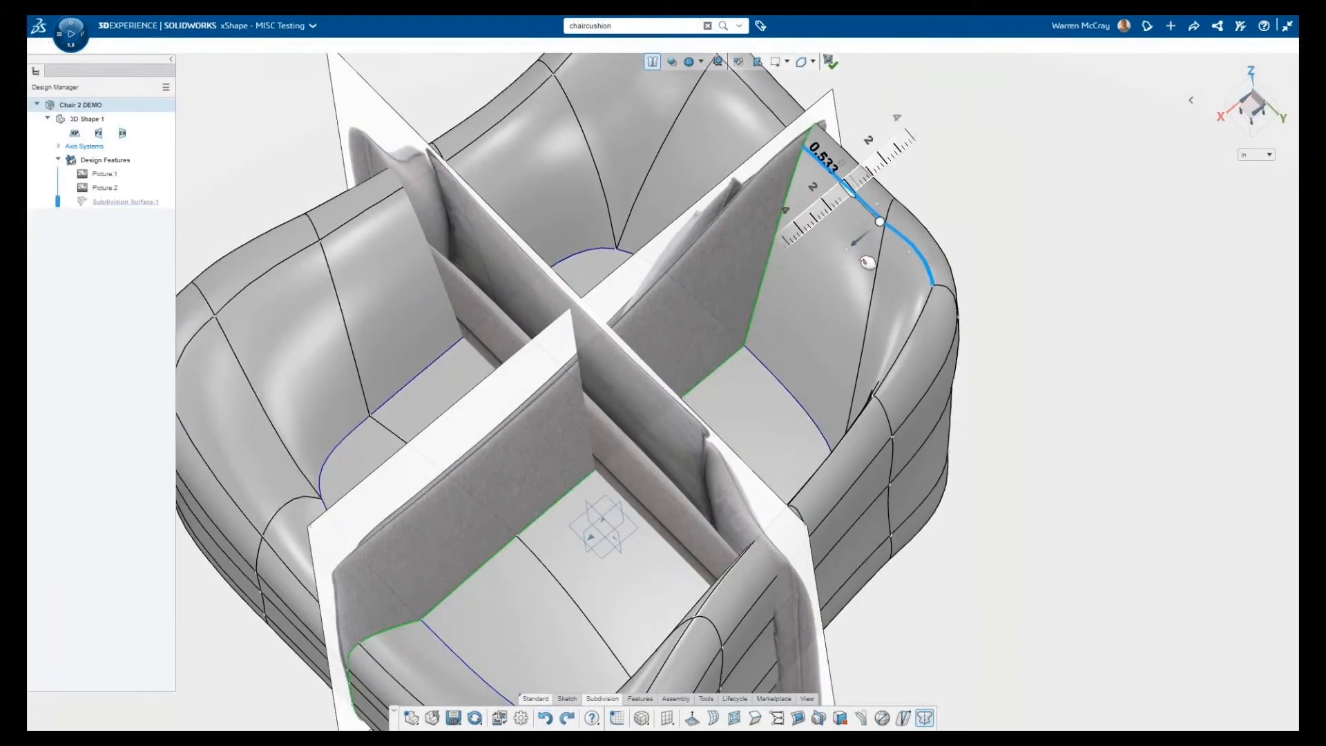
# Move the backrest rim's inner edges forward about 0.5 in and its outer edges forward about 0.3 in.
pyautogui.moveTo(878, 253); pyautogui.dragTo(858, 200, button='middle')
pyautogui.moveTo(985, 220); pyautogui.dragTo(834, 243, button='middle')
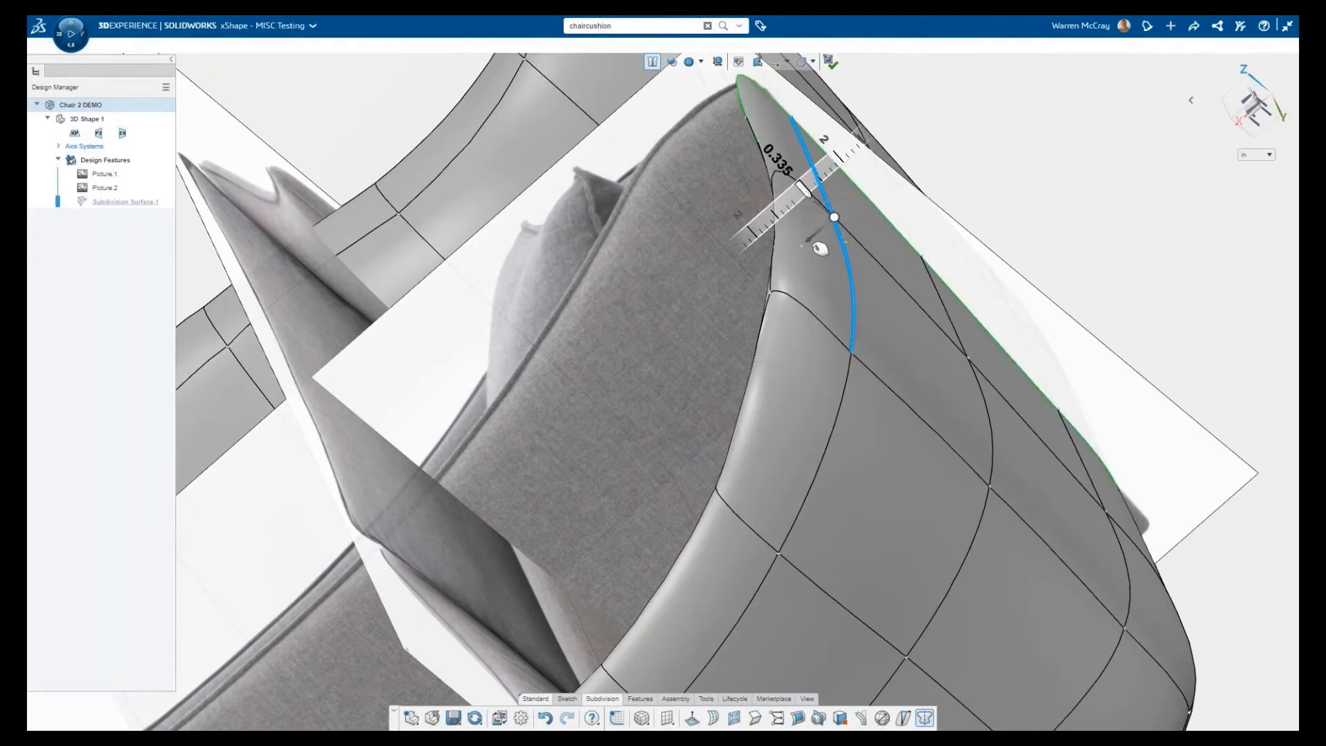
pyautogui.moveTo(925, 260); pyautogui.dragTo(960, 242, button='middle')
# Select the inner faces at the backrest's upper corner and move them slightly forward.
pyautogui.click(902, 284)
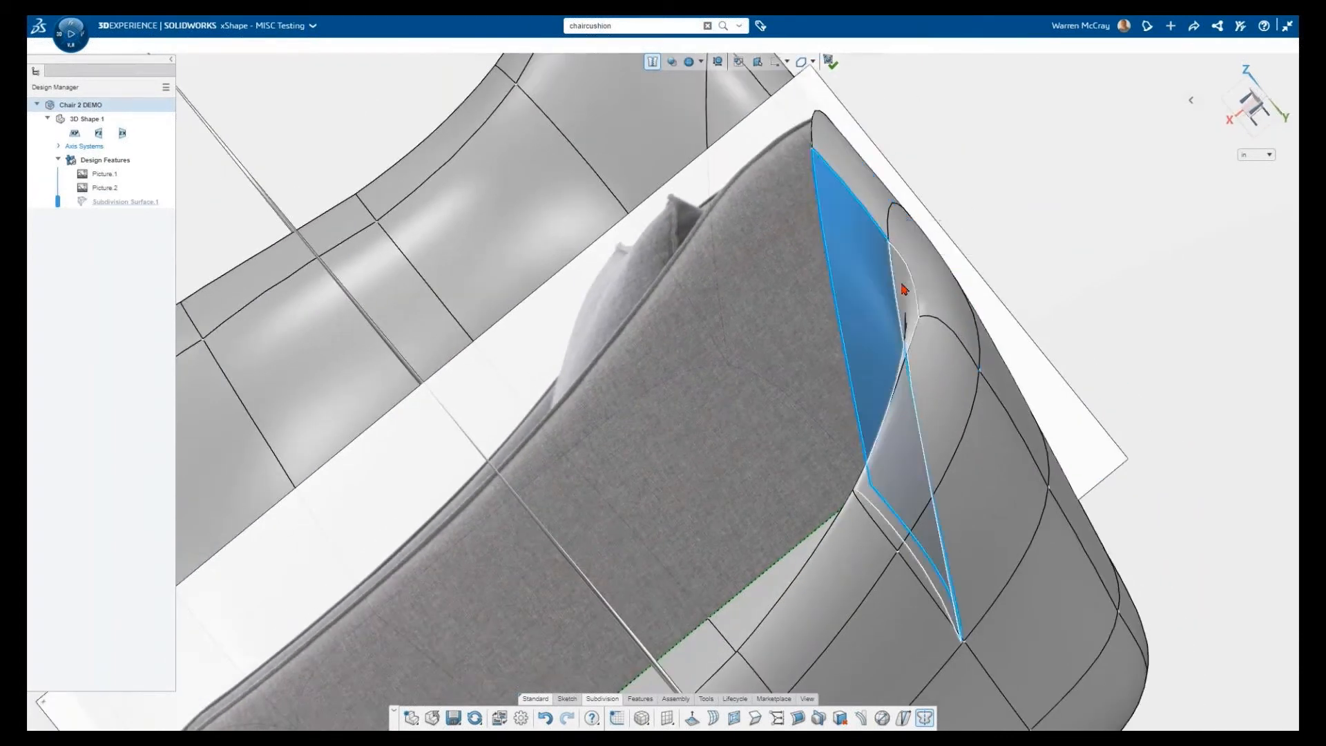
pyautogui.moveTo(868, 393); pyautogui.dragTo(860, 403)
pyautogui.moveTo(1023, 359); pyautogui.dragTo(673, 554, button='middle')
# Raise the short edge crossing the rim at the armrest's front corner and check it against the side picture.
pyautogui.click(667, 523)
pyautogui.moveTo(662, 517); pyautogui.dragTo(634, 454)
pyautogui.hotkey('ctrl', '4')
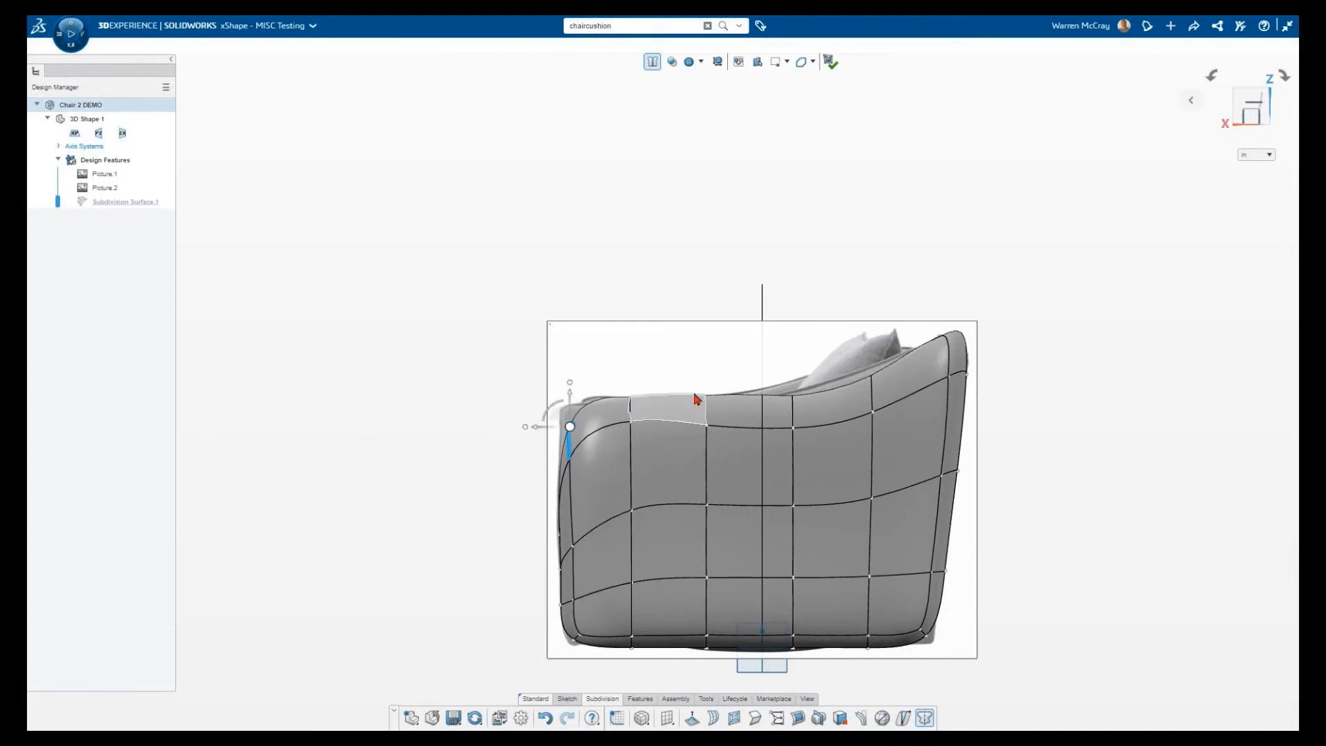
# Raise the short edge crossing the middle of the armrest's rim to match the side picture, and adjust the next one toward the backrest.
pyautogui.click(473, 319)
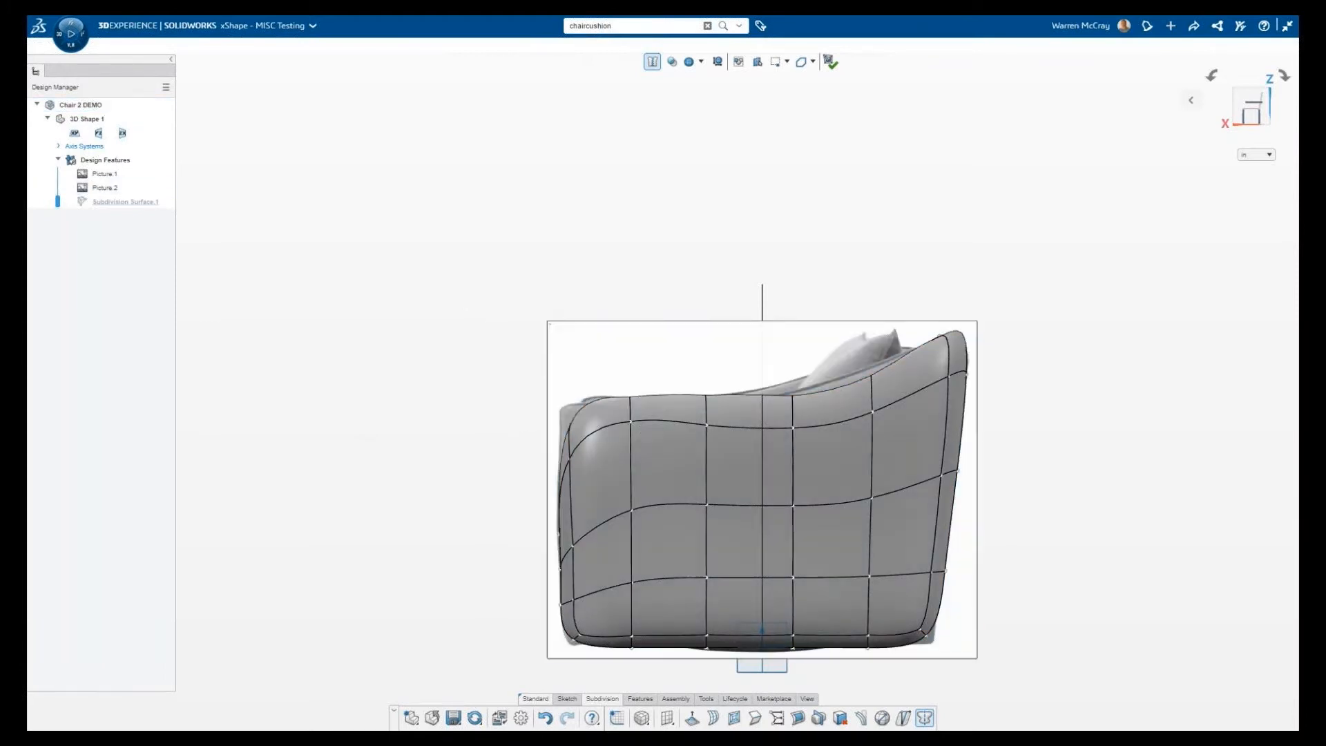
pyautogui.keyDown('ctrl'); pyautogui.moveTo(599, 470); pyautogui.dragTo(615, 459, button='middle'); pyautogui.keyUp('ctrl')
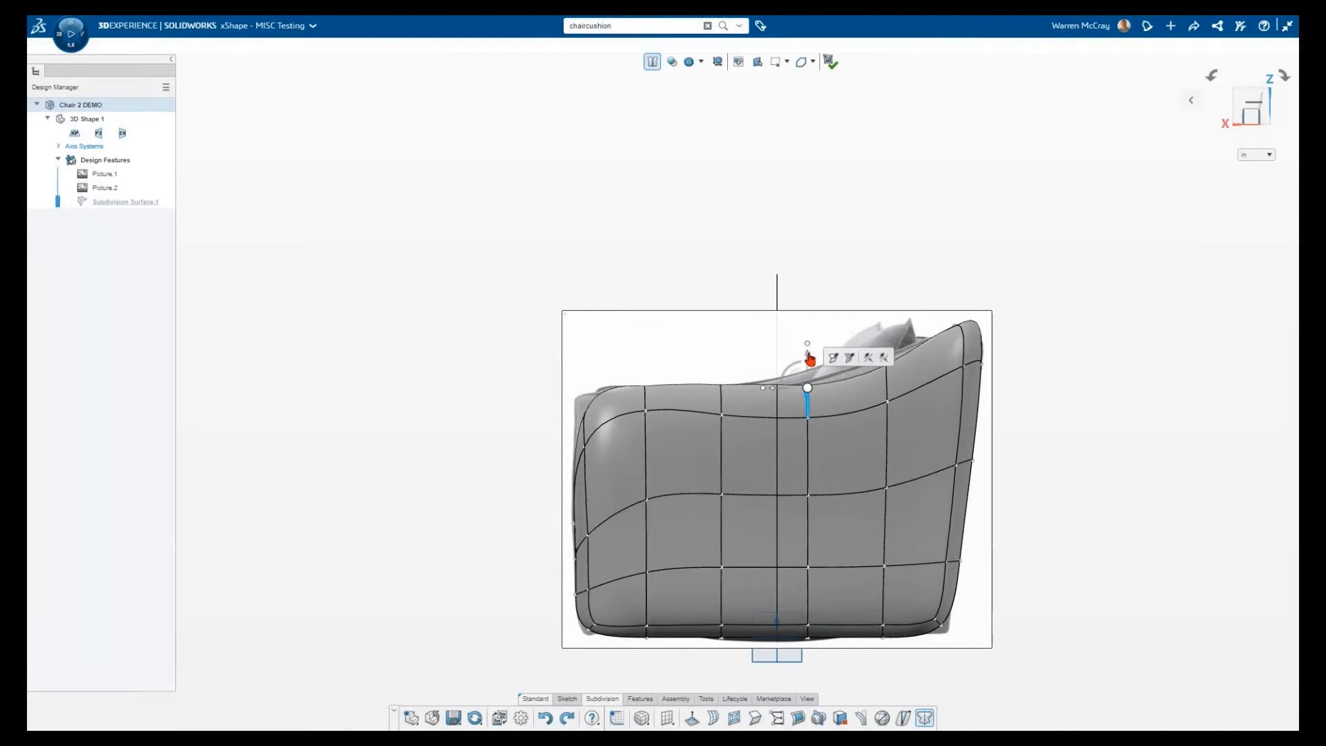
pyautogui.moveTo(808, 356); pyautogui.dragTo(815, 351)
pyautogui.click(886, 368)
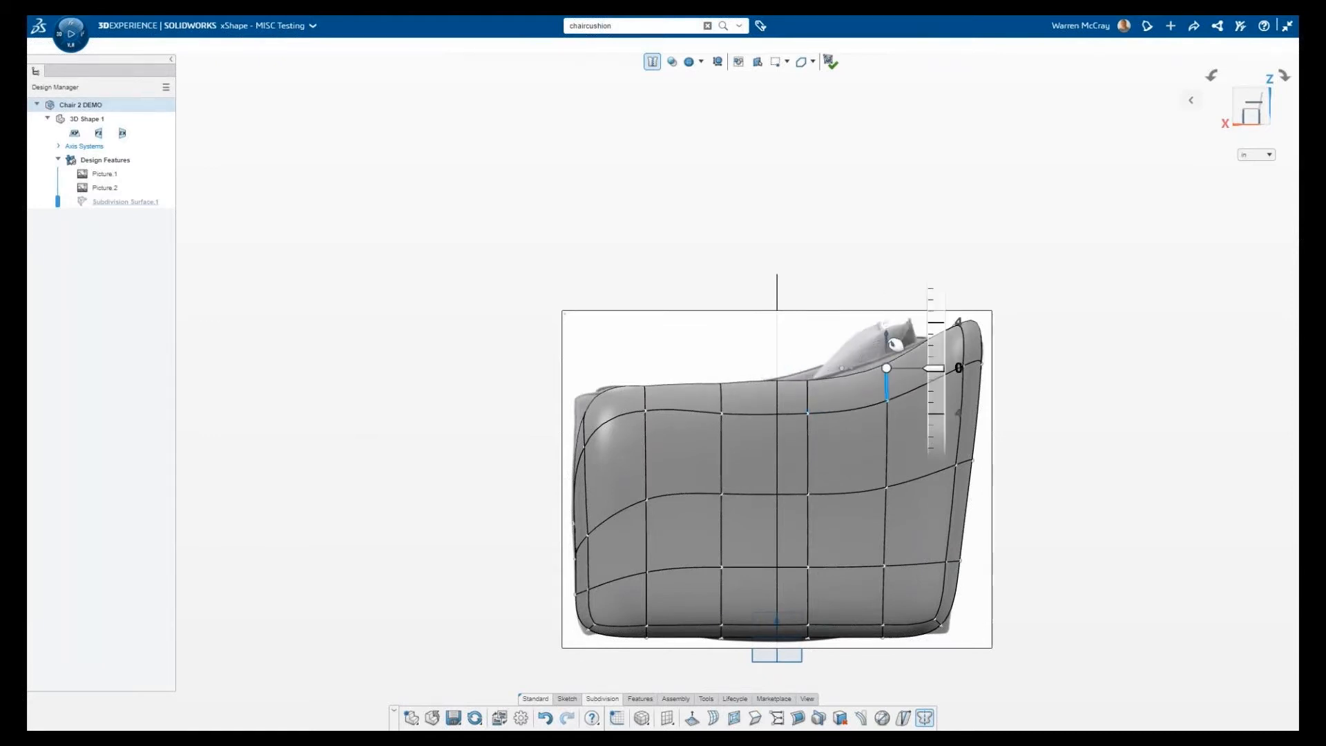
# Move the point on the front rail's upper edge beside the seat center sideways toward the armrest about 3 in.
pyautogui.moveTo(656, 535); pyautogui.dragTo(526, 494, button='middle')
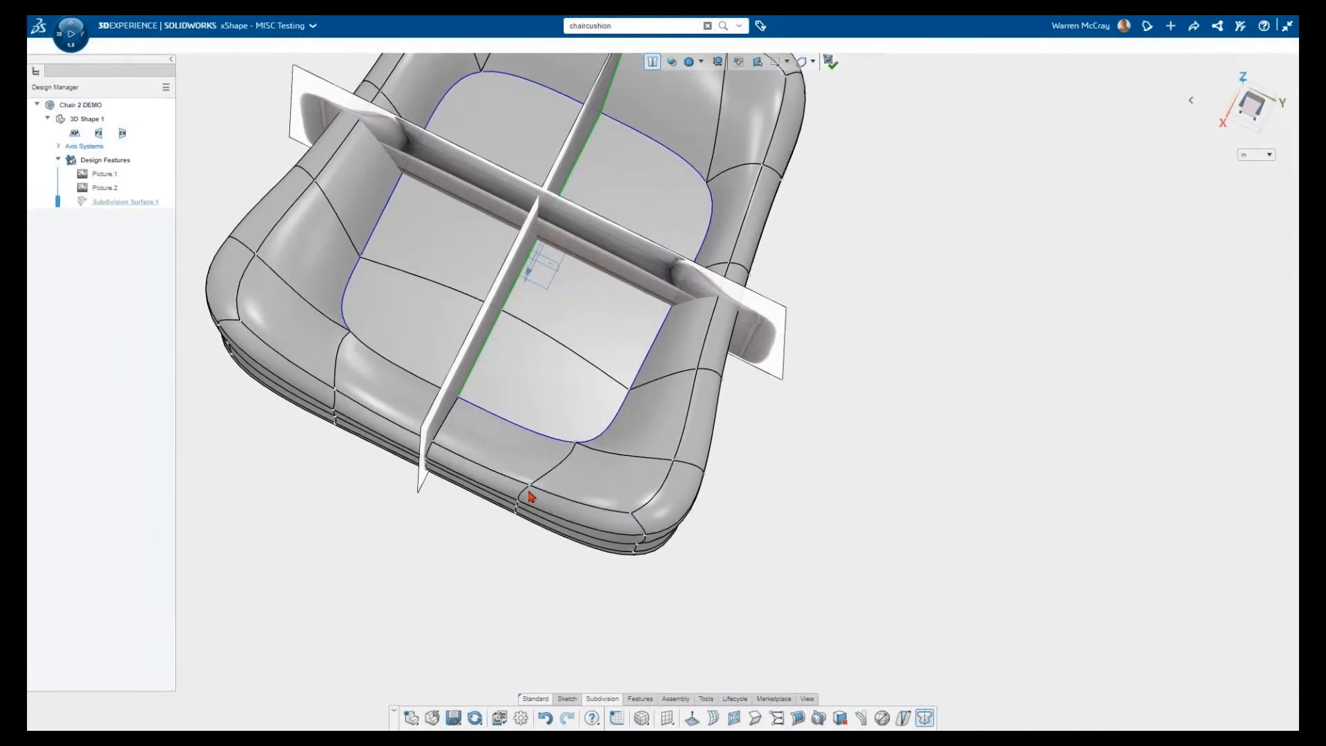
pyautogui.moveTo(565, 512); pyautogui.dragTo(616, 523)
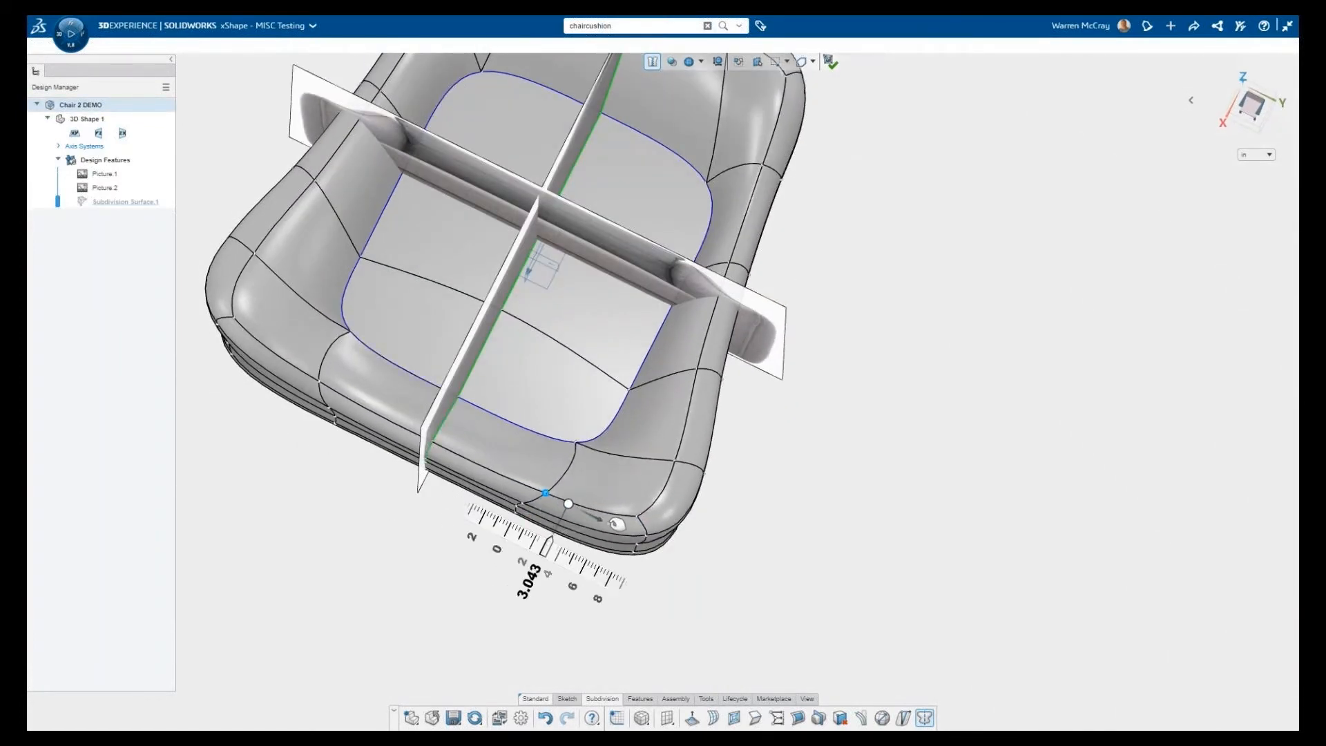
pyautogui.moveTo(618, 509); pyautogui.dragTo(526, 514, button='middle')
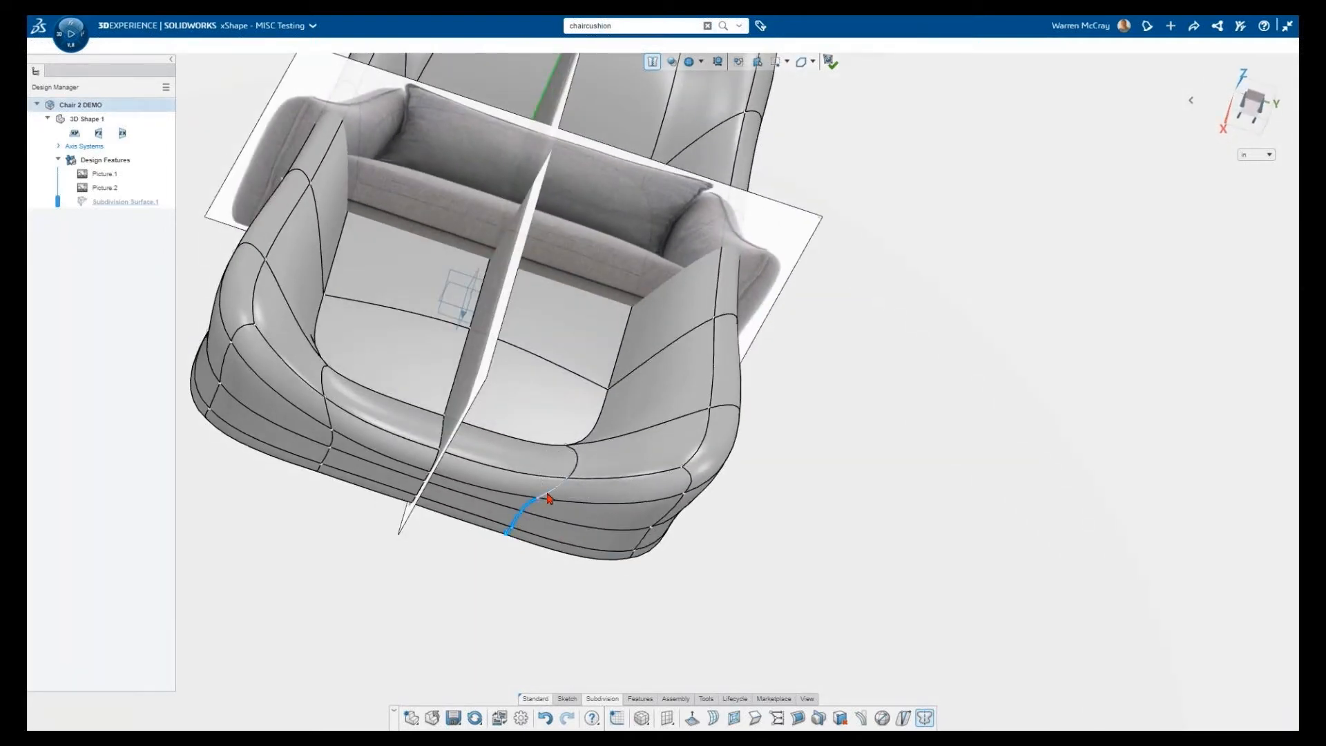
# Move the edge run crossing the front rail near the seat corner sideways toward the armrest and adjust it slightly in the side view.
pyautogui.moveTo(574, 520); pyautogui.dragTo(628, 531)
pyautogui.moveTo(683, 564); pyautogui.dragTo(680, 526, button='middle')
pyautogui.moveTo(682, 498); pyautogui.dragTo(627, 648, button='middle')
pyautogui.scroll(3, 577, 540)
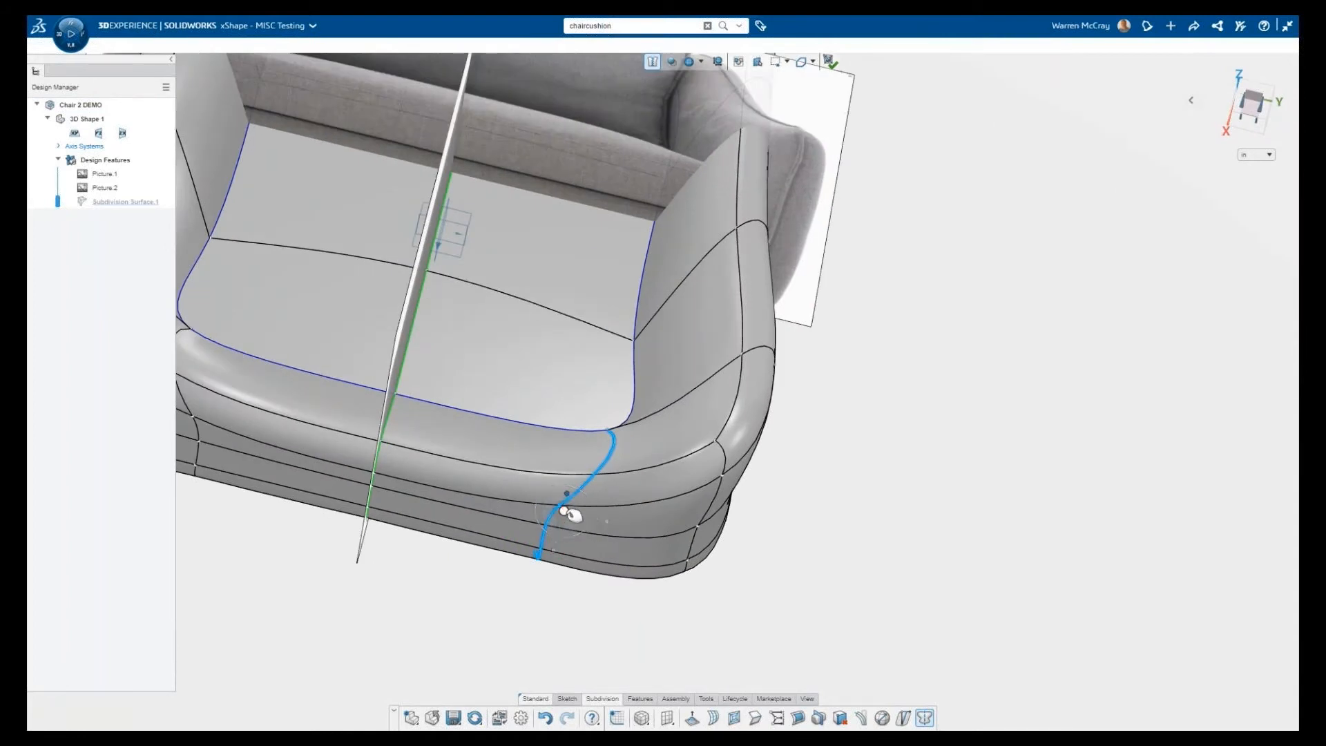
pyautogui.moveTo(583, 535); pyautogui.dragTo(580, 534, button='middle')
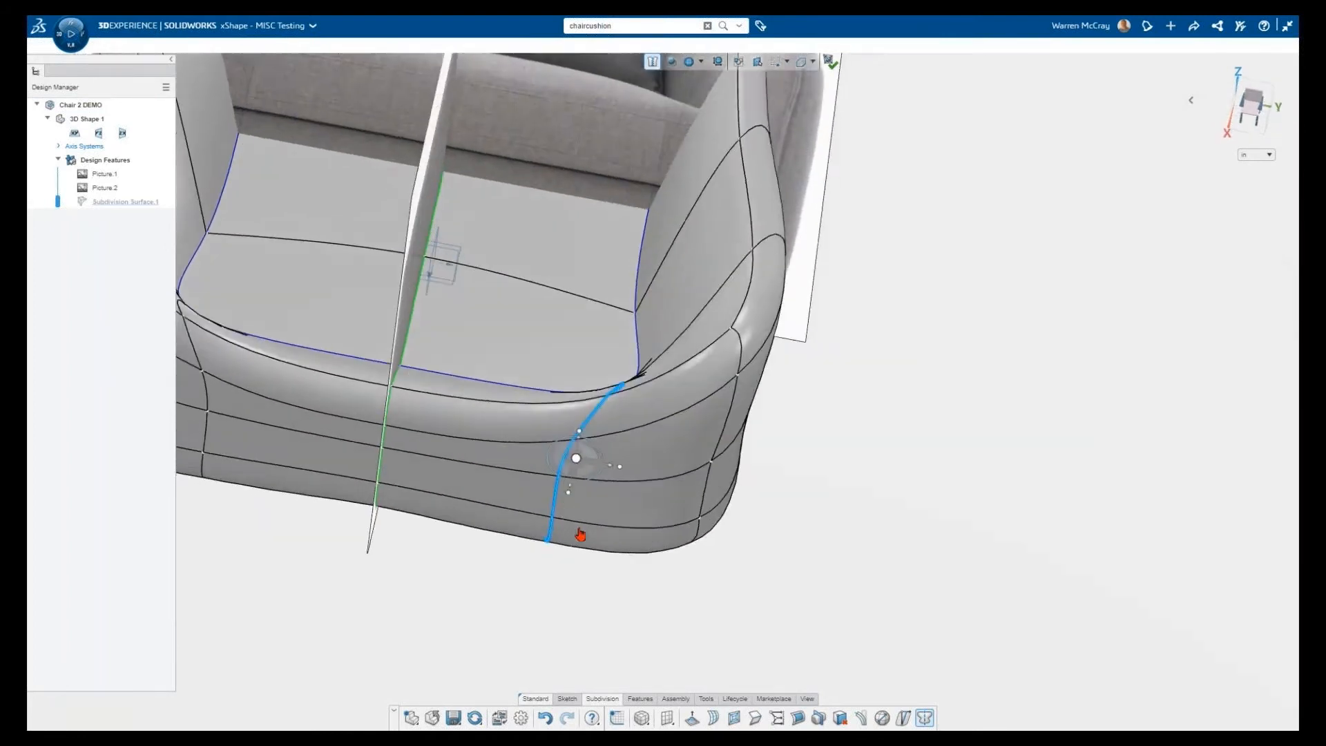
pyautogui.hotkey('ctrl', '1')
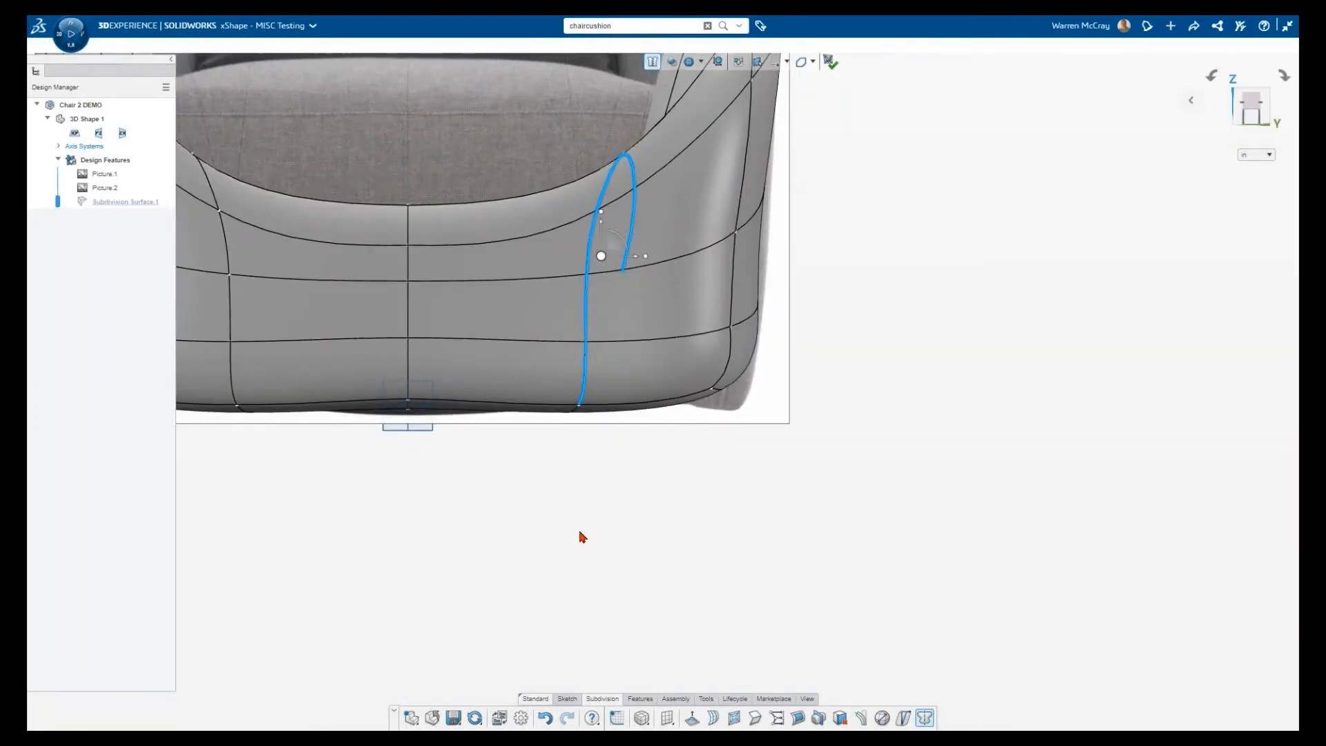
pyautogui.hotkey('ctrl', '4')
pyautogui.moveTo(423, 263); pyautogui.dragTo(420, 276)
pyautogui.moveTo(397, 462); pyautogui.dragTo(467, 556, button='middle')
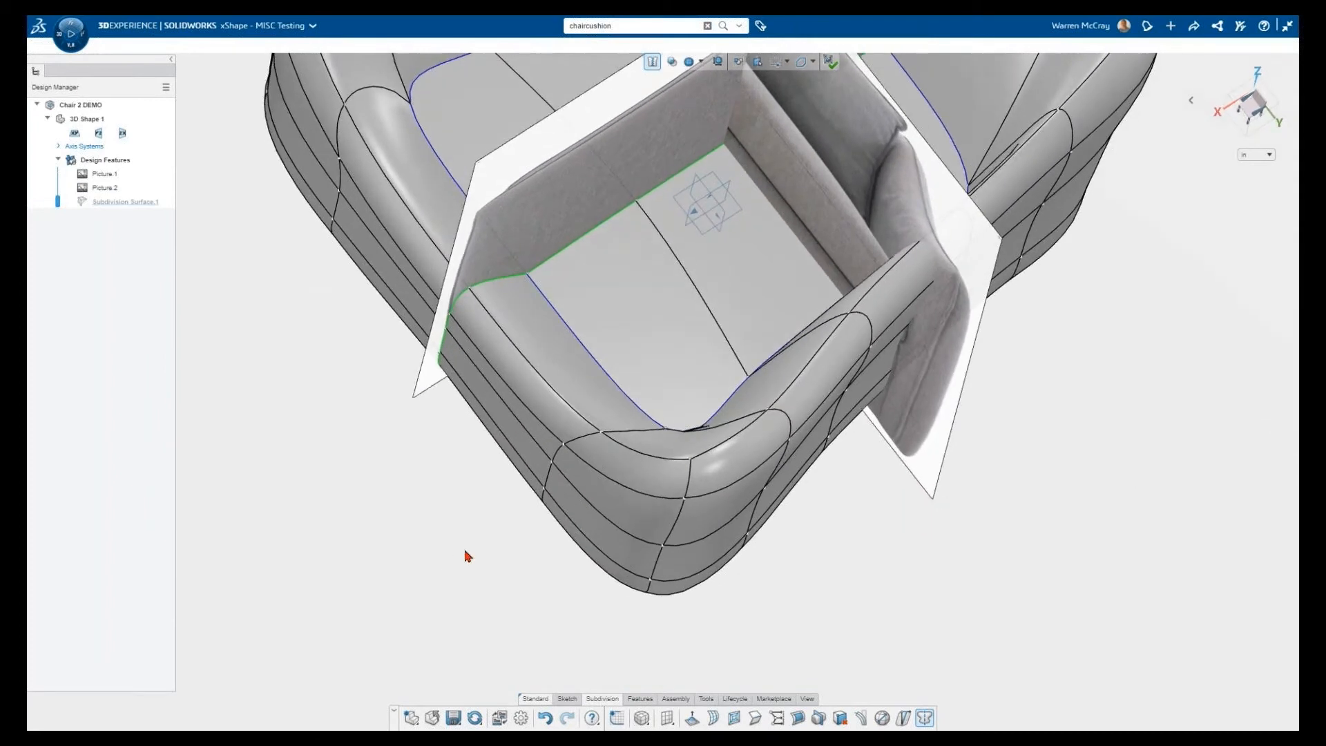
pyautogui.moveTo(331, 499); pyautogui.dragTo(341, 488, button='middle')
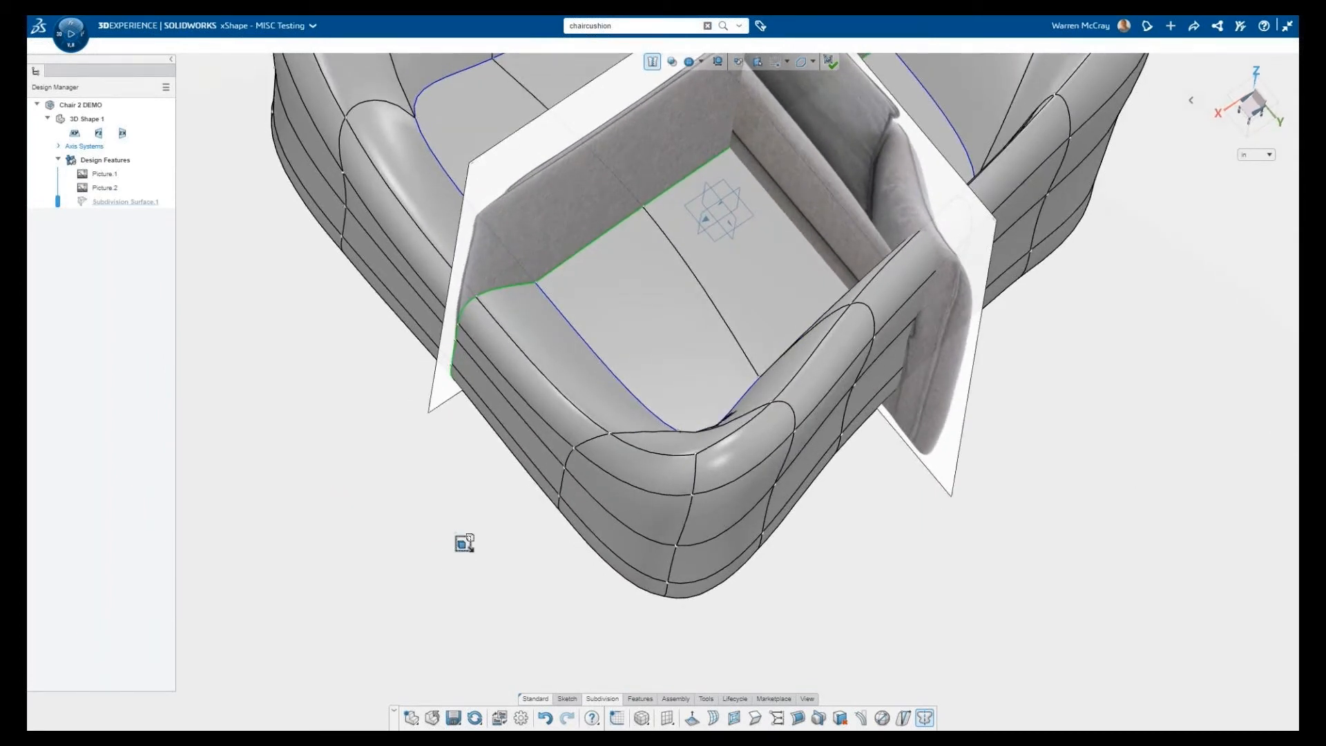
# Insert one edge loop through the front rail's upper edge between the center plane and the neighboring cross edges.
pyautogui.scroll(-5, 464, 543)
pyautogui.moveTo(464, 541); pyautogui.dragTo(731, 583, button='middle')
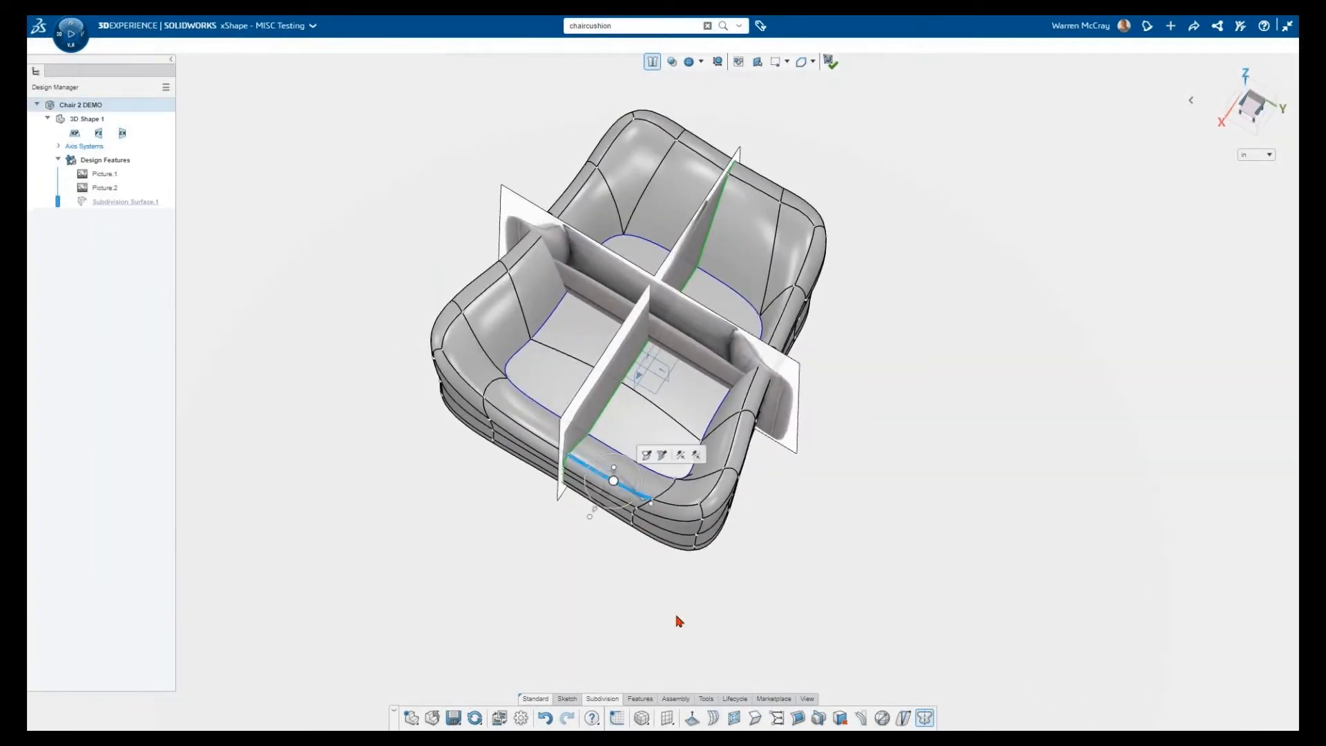
pyautogui.click(715, 720)
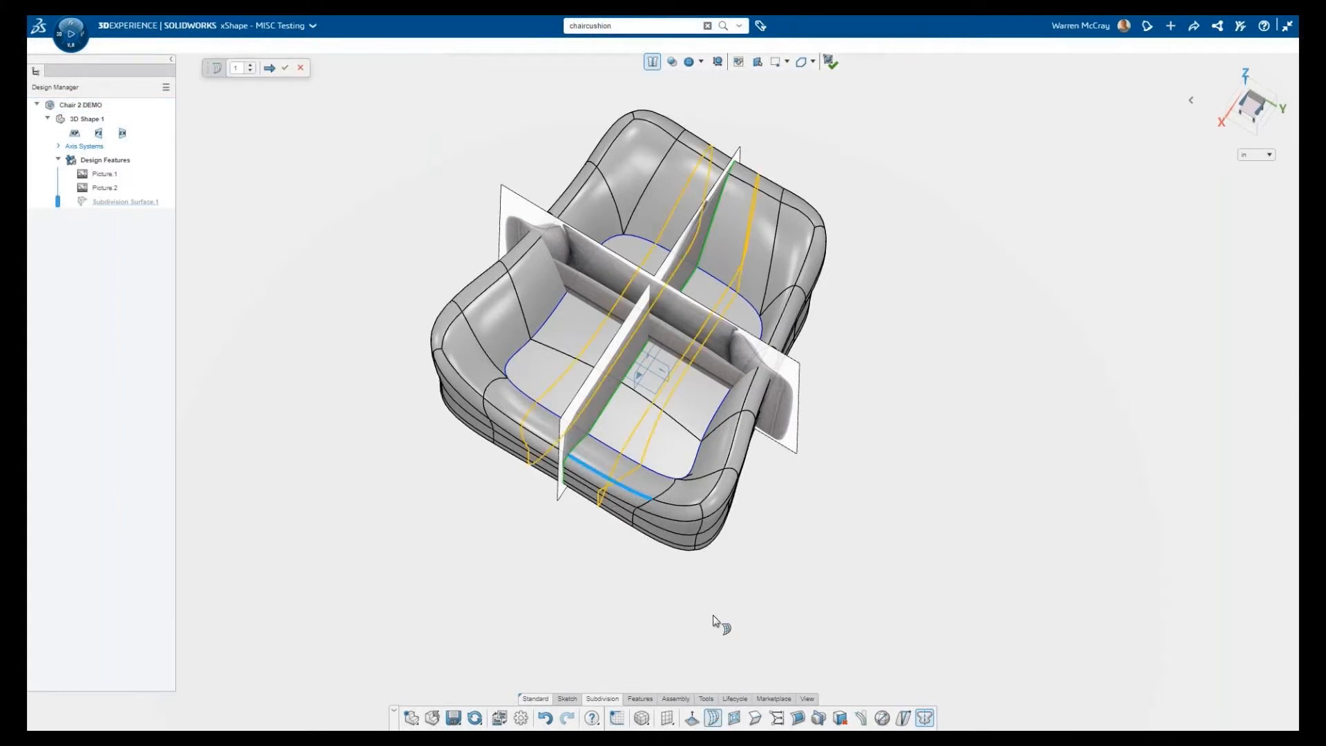
pyautogui.click(285, 67)
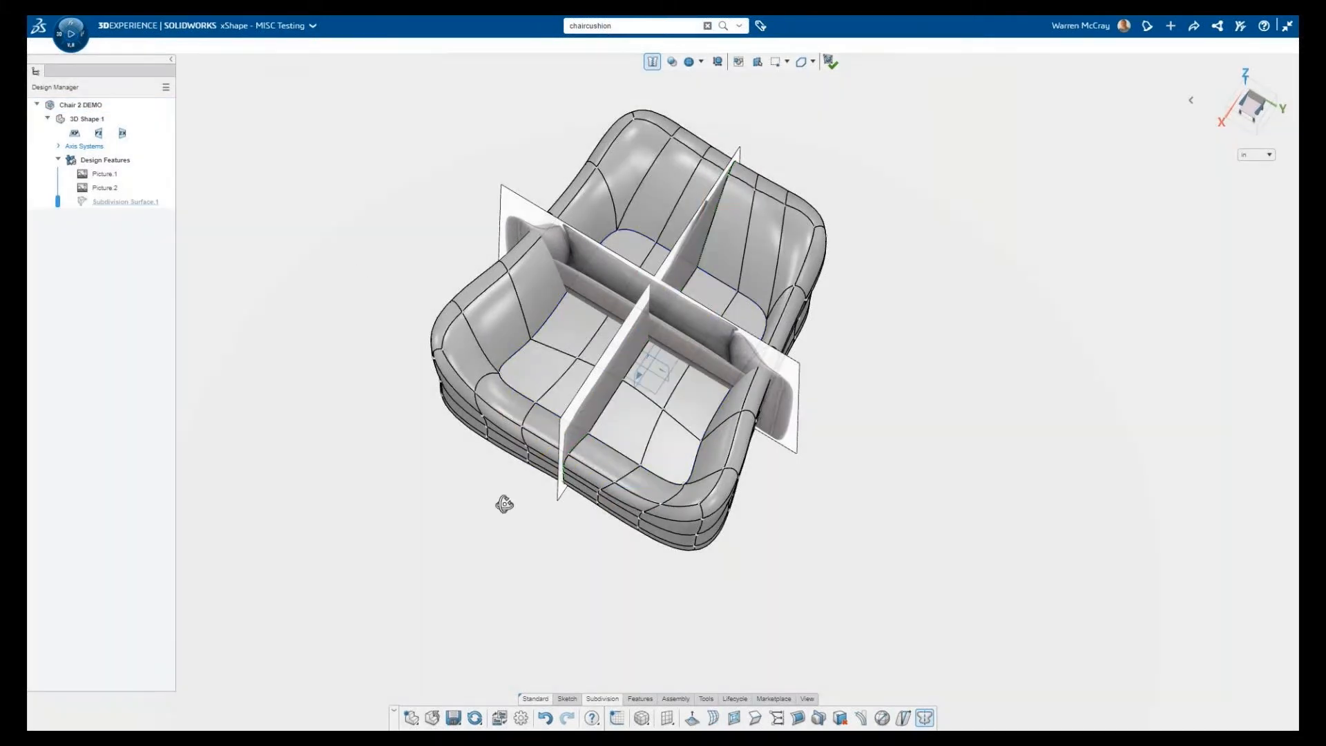
# Hide both reference pictures, Picture.1 and Picture.2.
pyautogui.moveTo(504, 504); pyautogui.dragTo(563, 565, button='middle')
pyautogui.moveTo(668, 454); pyautogui.dragTo(346, 257, button='middle')
pyautogui.click(124, 180)
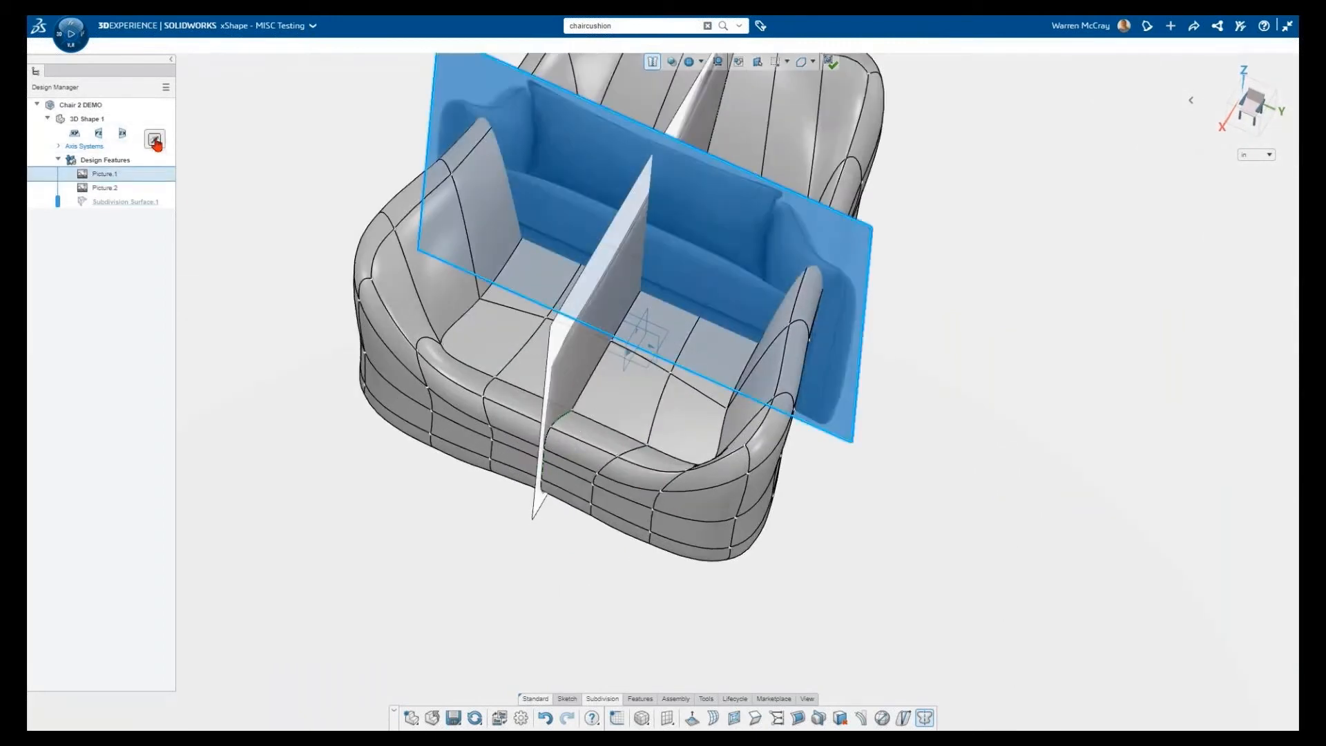
pyautogui.click(154, 143)
pyautogui.click(114, 187)
pyautogui.click(139, 133)
# Move the inserted loop's edges on the front rail sideways toward the armrest and nudge their upper point.
pyautogui.moveTo(447, 500); pyautogui.dragTo(498, 578, button='middle')
pyautogui.moveTo(625, 519); pyautogui.dragTo(613, 611, button='middle')
pyautogui.click(591, 583)
pyautogui.moveTo(645, 458); pyautogui.dragTo(700, 559)
pyautogui.moveTo(665, 600); pyautogui.dragTo(666, 553, button='middle')
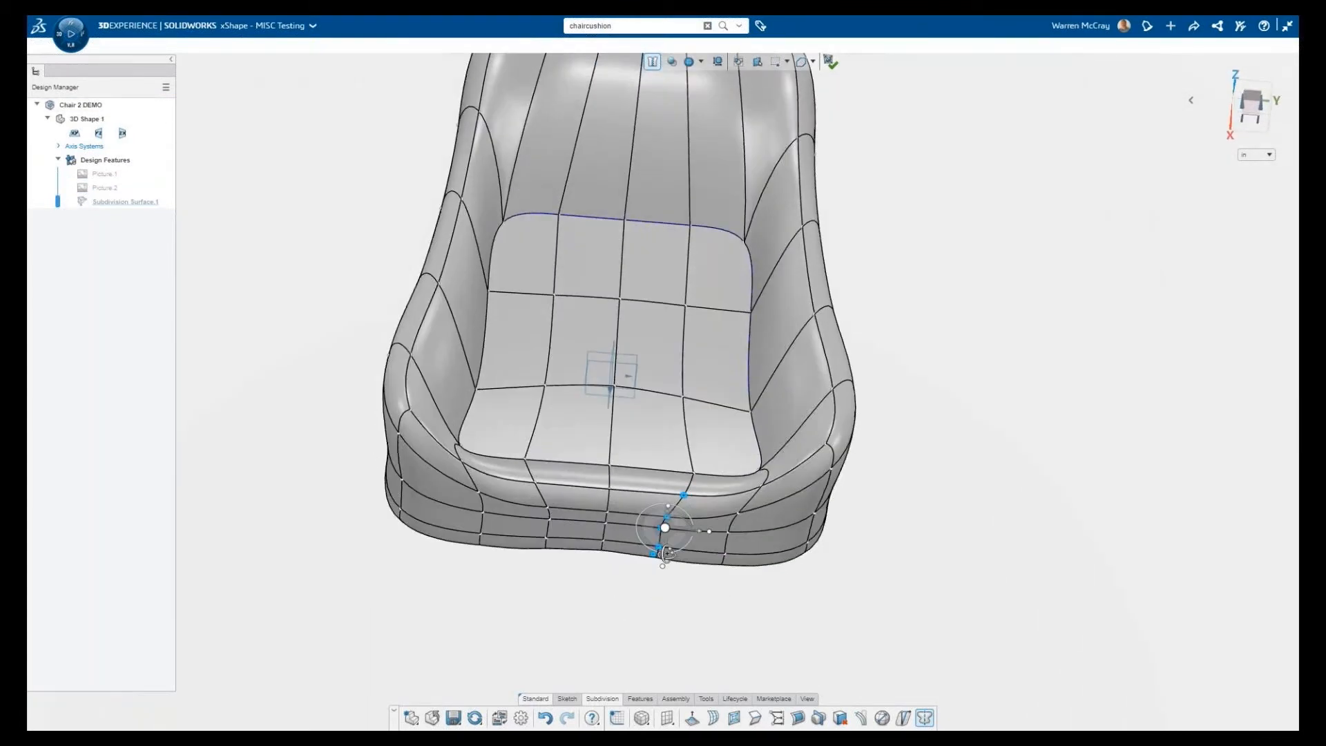
pyautogui.moveTo(714, 541); pyautogui.dragTo(737, 546)
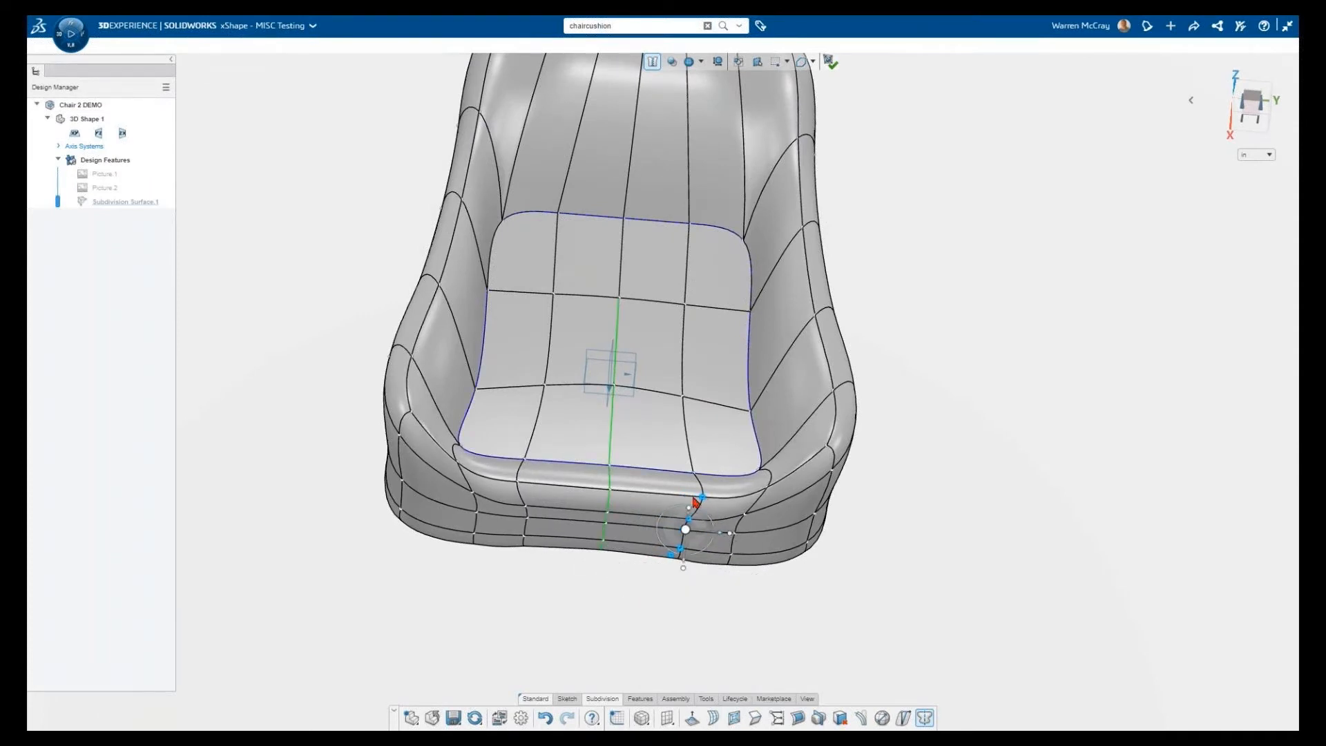
pyautogui.moveTo(738, 500); pyautogui.dragTo(732, 500)
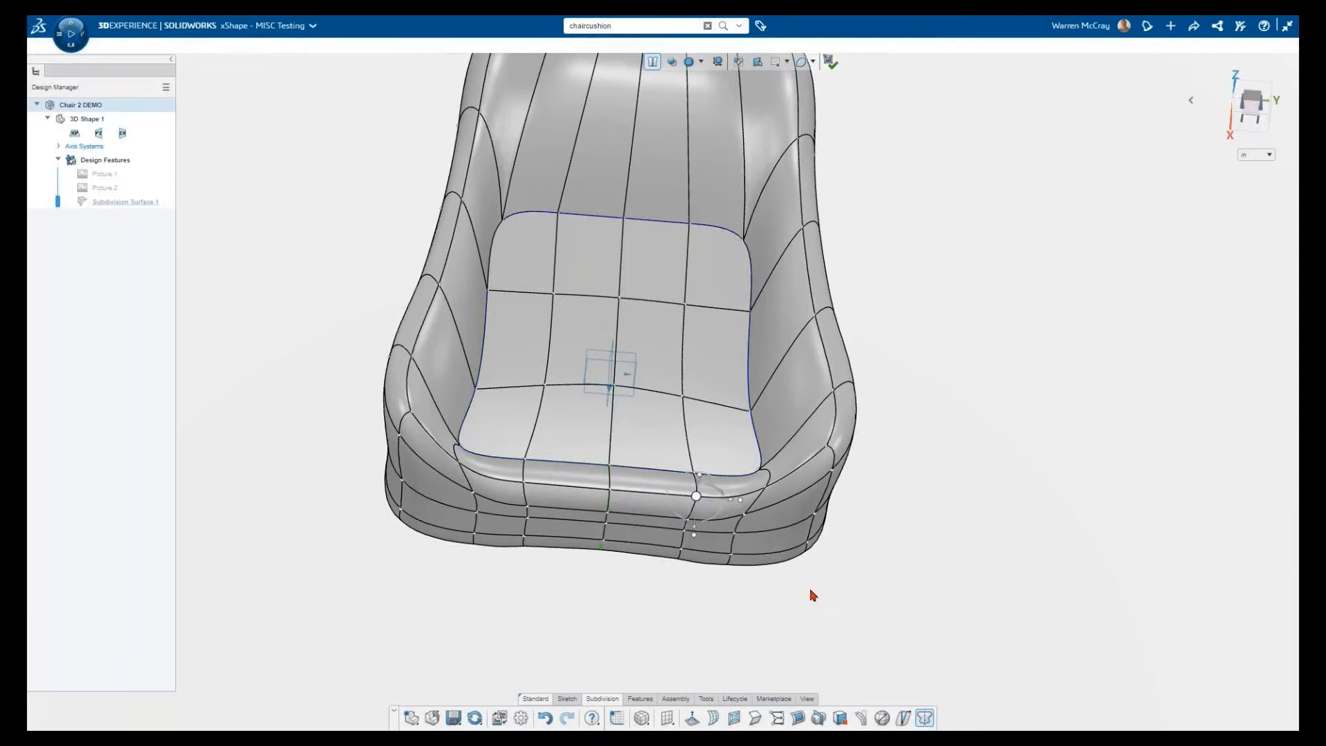
# Select the short edges where the inserted loop crosses the front rail's rim and nudge them slightly toward the center.
pyautogui.moveTo(811, 596); pyautogui.dragTo(774, 449, button='middle')
pyautogui.moveTo(763, 402); pyautogui.dragTo(765, 455, button='middle')
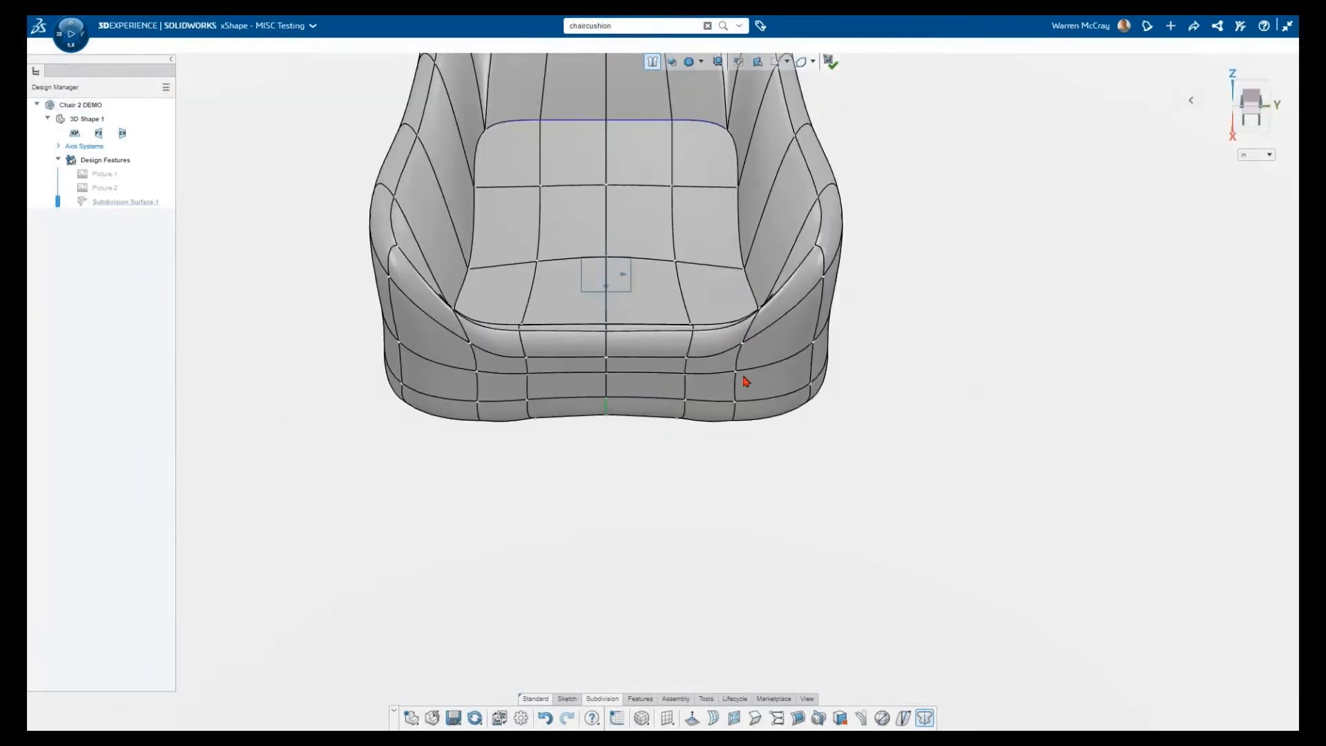
pyautogui.moveTo(693, 353); pyautogui.dragTo(693, 370, button='middle')
pyautogui.moveTo(693, 370); pyautogui.dragTo(707, 404)
pyautogui.click(693, 335)
pyautogui.moveTo(693, 334); pyautogui.dragTo(729, 435, button='middle')
pyautogui.press('Up')
pyautogui.press('Up')
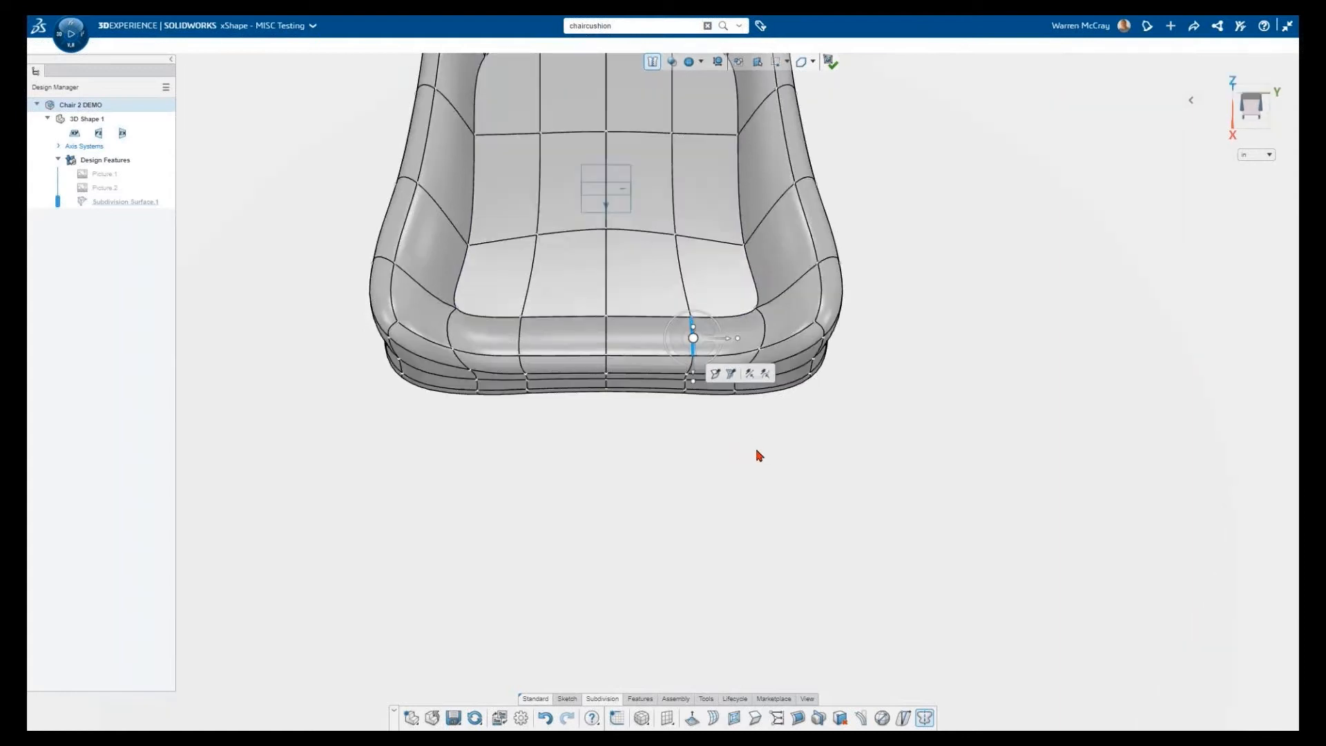
pyautogui.click(803, 433)
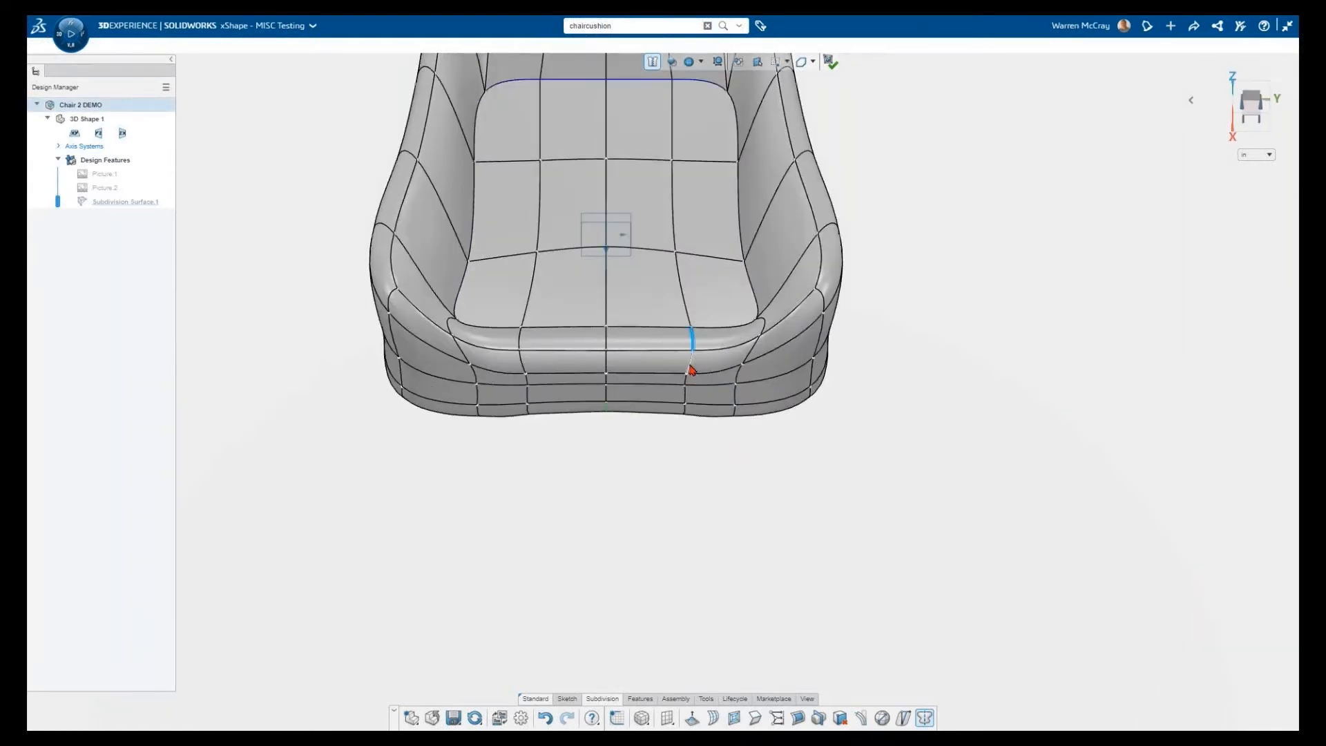
pyautogui.moveTo(723, 357); pyautogui.dragTo(717, 357)
# Shift the inserted loop's point on the front rail's face sideways to straighten the loop.
pyautogui.moveTo(692, 459); pyautogui.dragTo(701, 429, button='middle')
pyautogui.click(700, 430)
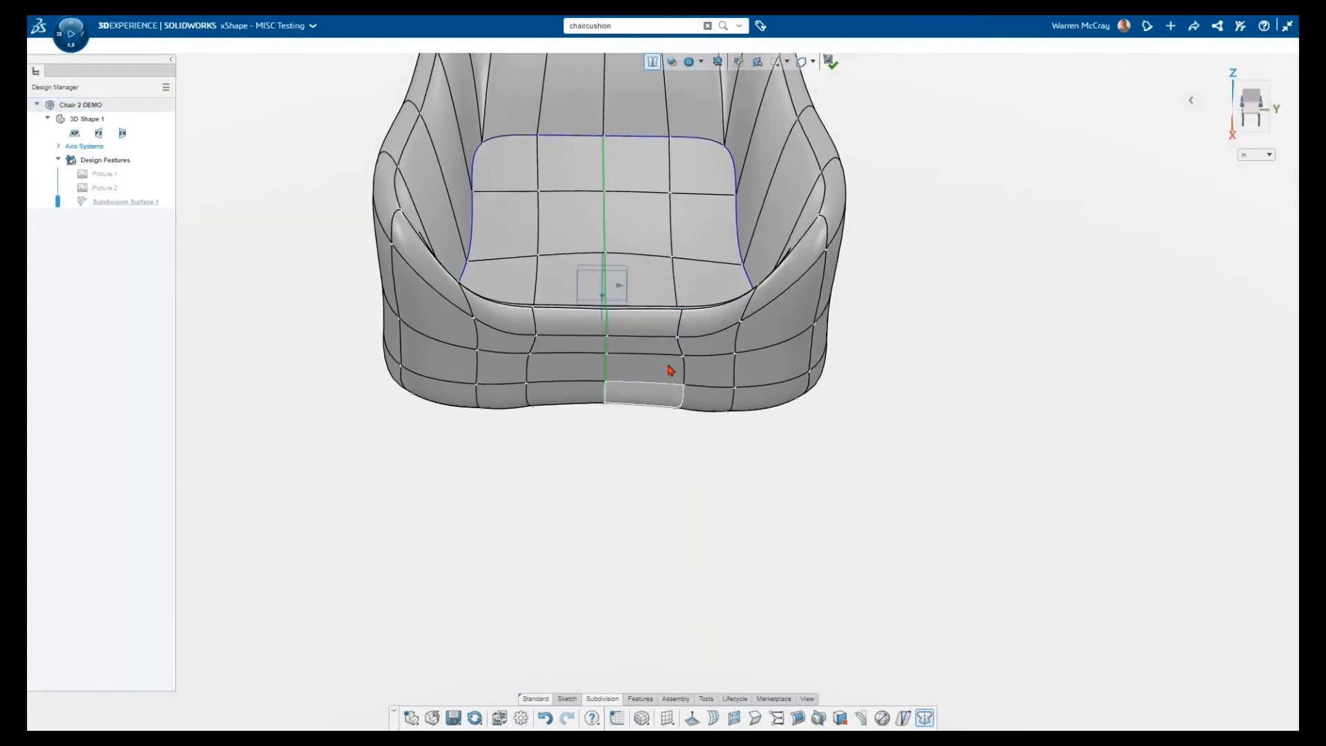
pyautogui.moveTo(681, 349); pyautogui.dragTo(737, 346)
pyautogui.click(743, 488)
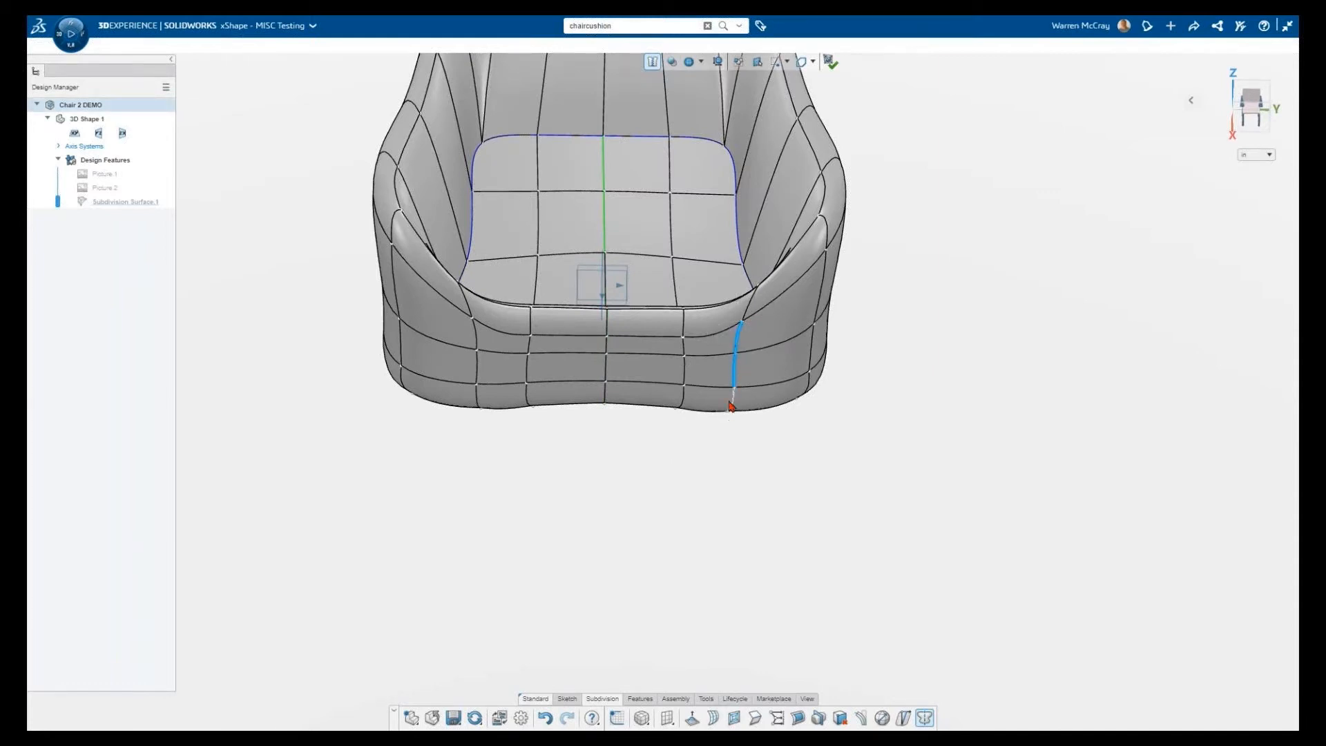
# Move the edge run crossing the front rail at the seat corner about 3.6 in outward and nudge its rim edges.
pyautogui.moveTo(765, 385); pyautogui.dragTo(827, 384)
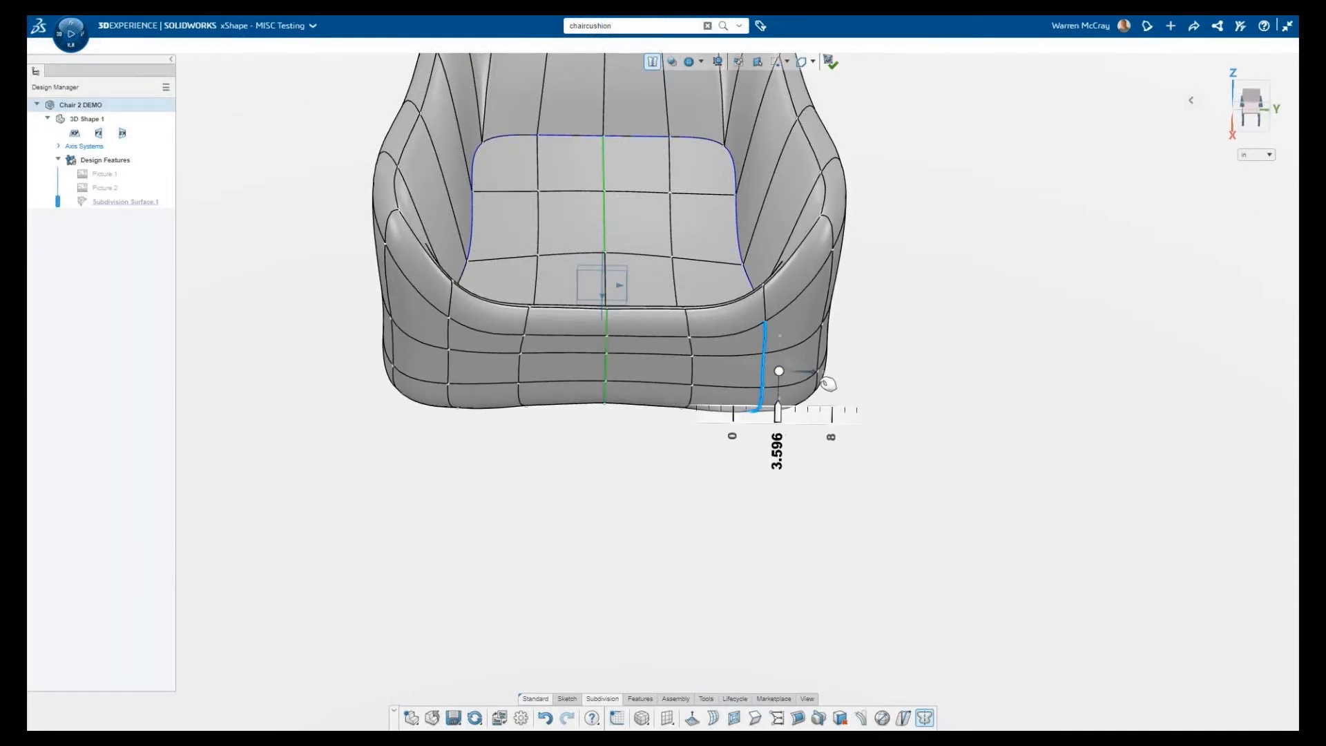
pyautogui.moveTo(902, 412)
pyautogui.mouseDown(button='middle')
pyautogui.moveTo(928, 496)
pyautogui.moveTo(901, 456)
pyautogui.moveTo(905, 436)
pyautogui.mouseUp(button='middle')
pyautogui.scroll(3, 772, 310)
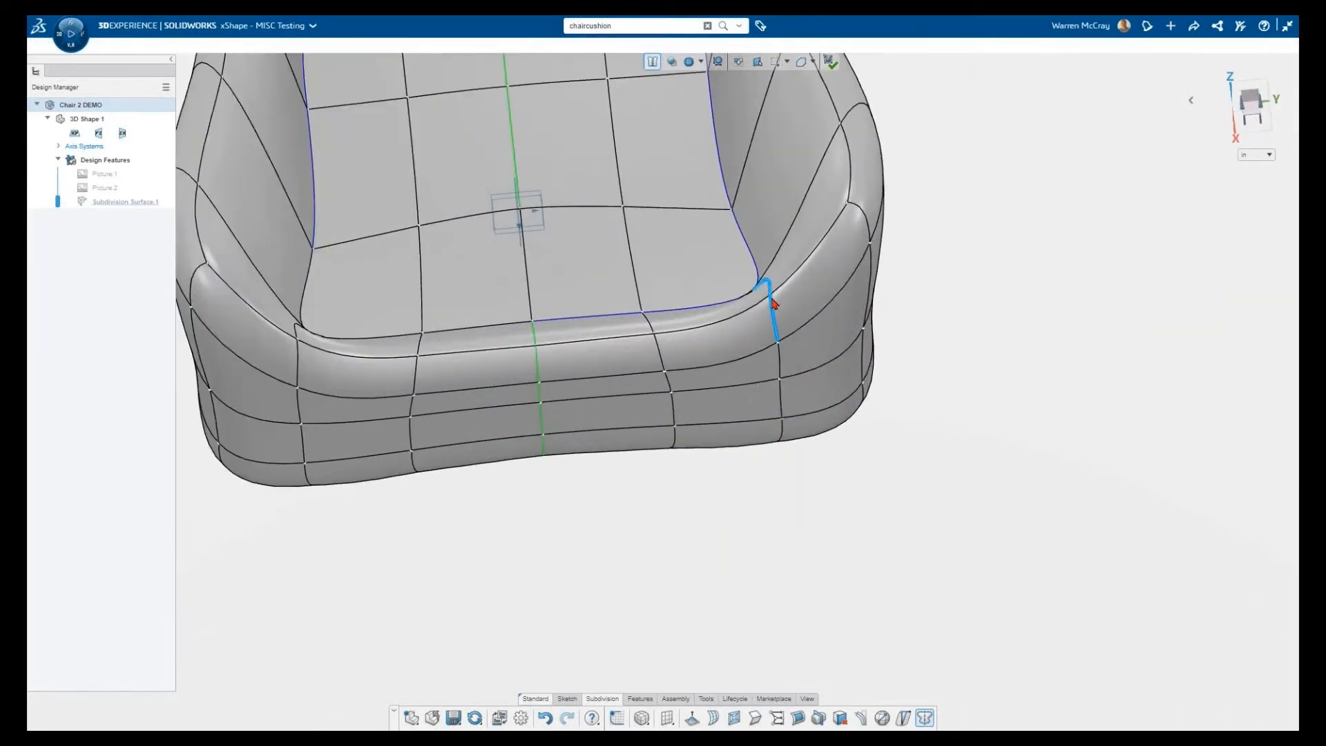
pyautogui.moveTo(772, 288)
pyautogui.mouseDown()
pyautogui.moveTo(774, 304)
pyautogui.moveTo(773, 291)
pyautogui.mouseUp()
# Move the short inner edge crossing the rim at the seat's front corner forward about 0.6 in.
pyautogui.moveTo(905, 353); pyautogui.dragTo(965, 383, button='middle')
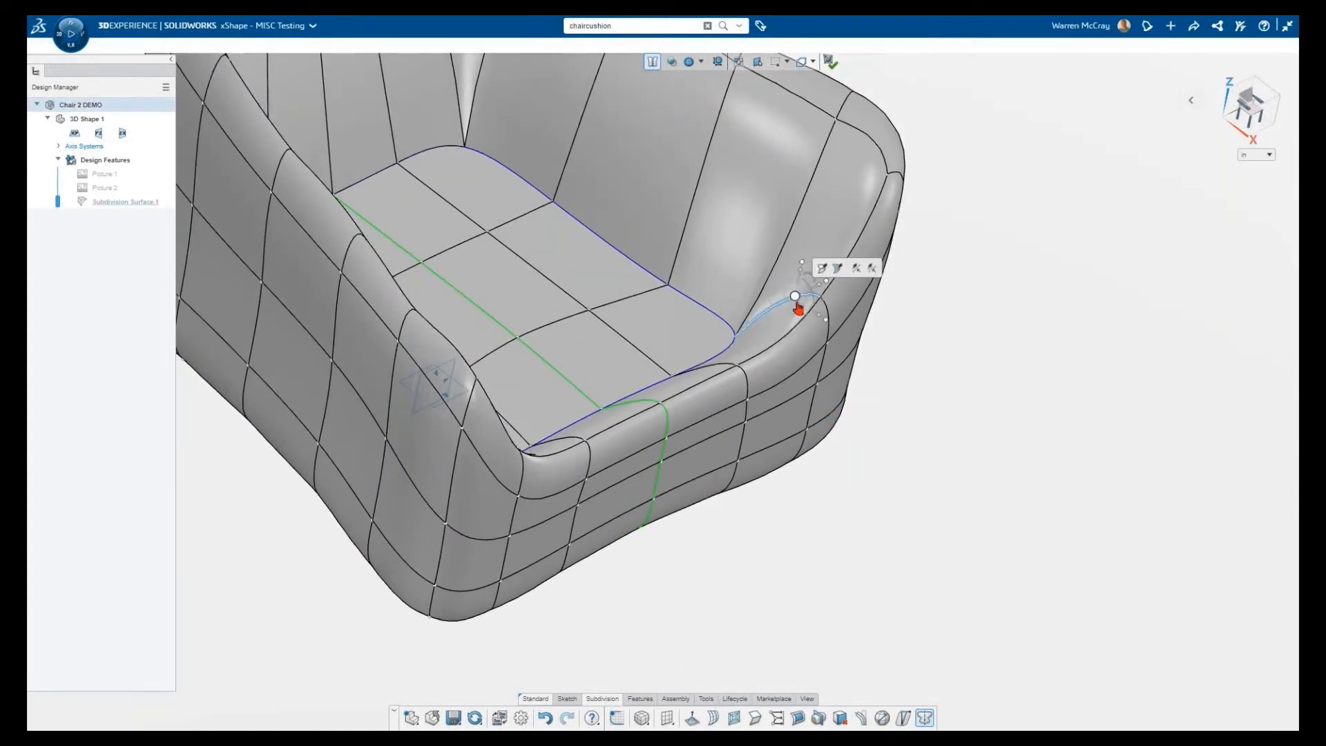
pyautogui.moveTo(815, 291); pyautogui.dragTo(817, 288)
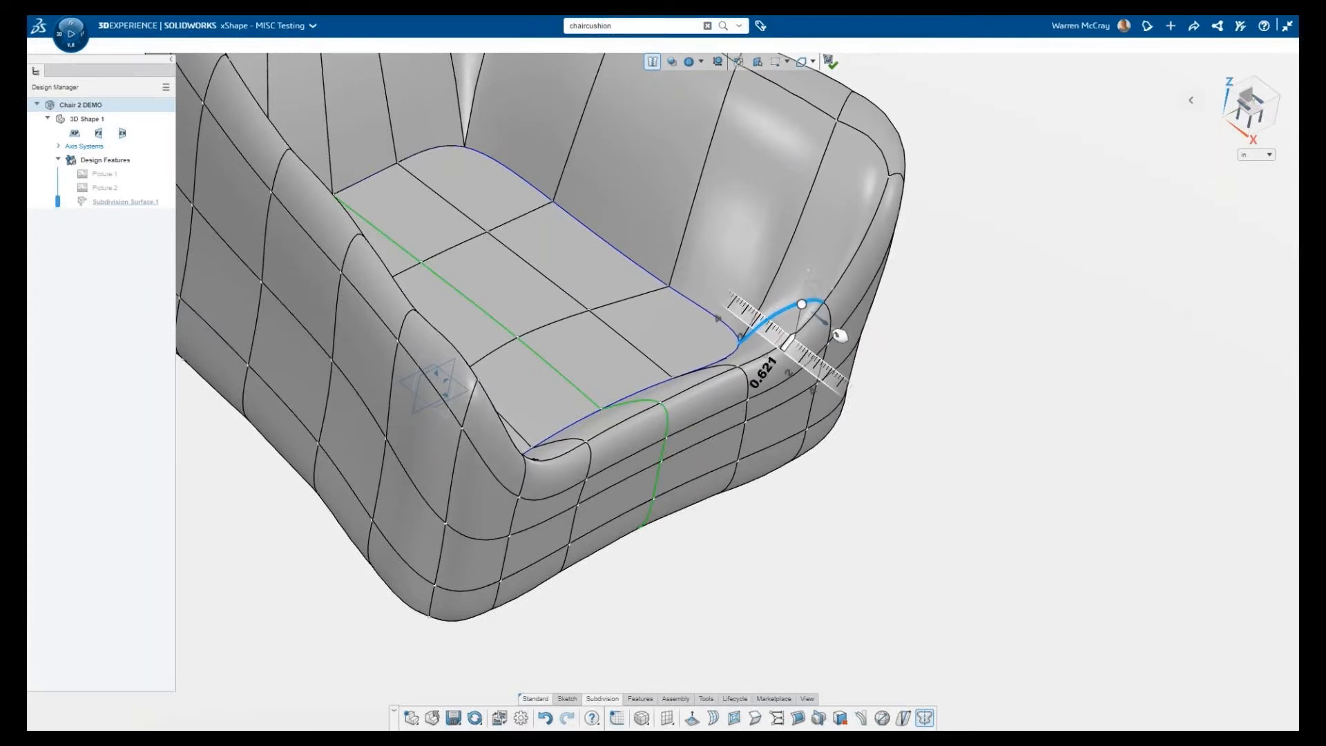
pyautogui.moveTo(842, 337); pyautogui.dragTo(815, 336, button='middle')
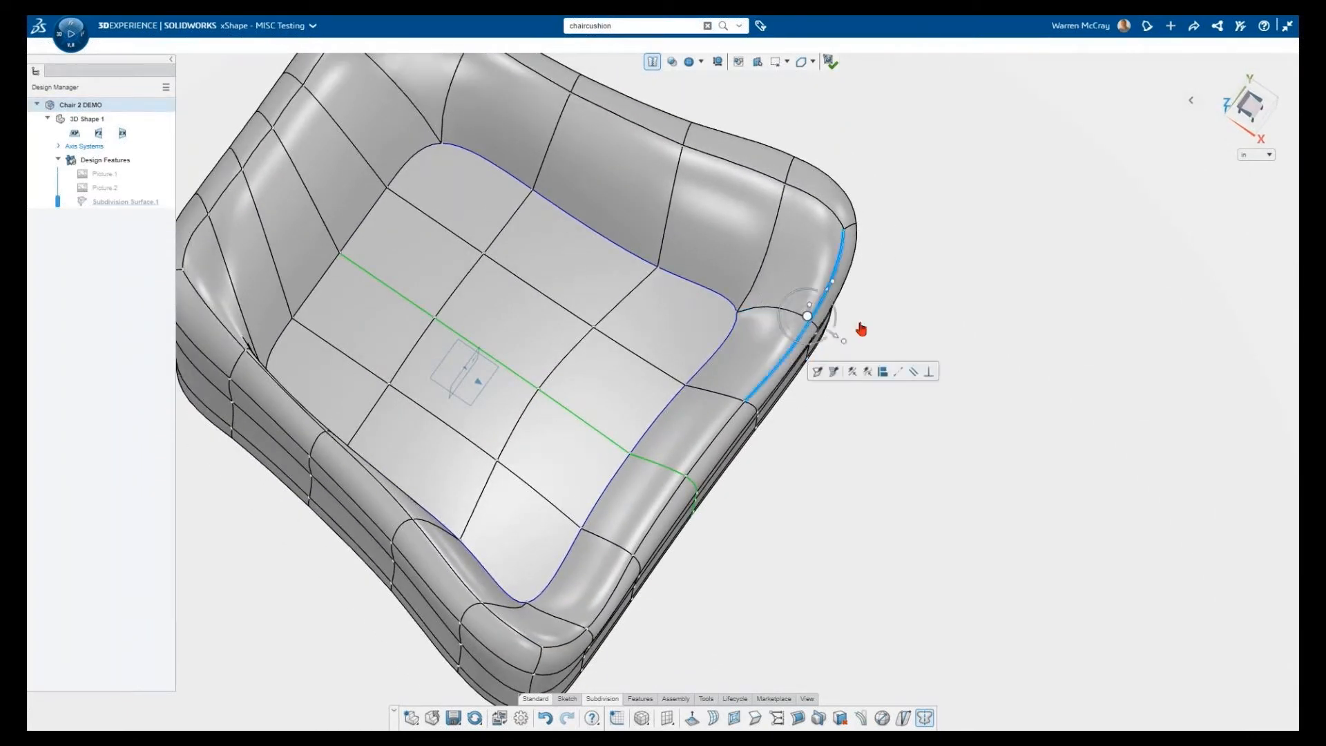
# Move the lengthwise rim edges around the front corner slightly back toward the backrest.
pyautogui.moveTo(844, 346); pyautogui.dragTo(822, 323)
pyautogui.moveTo(932, 389); pyautogui.dragTo(928, 334, button='middle')
pyautogui.click(928, 335)
# Lower the rim point at the front corner about 1.8 in and fine-tune it in the front view.
pyautogui.moveTo(794, 362); pyautogui.dragTo(794, 382)
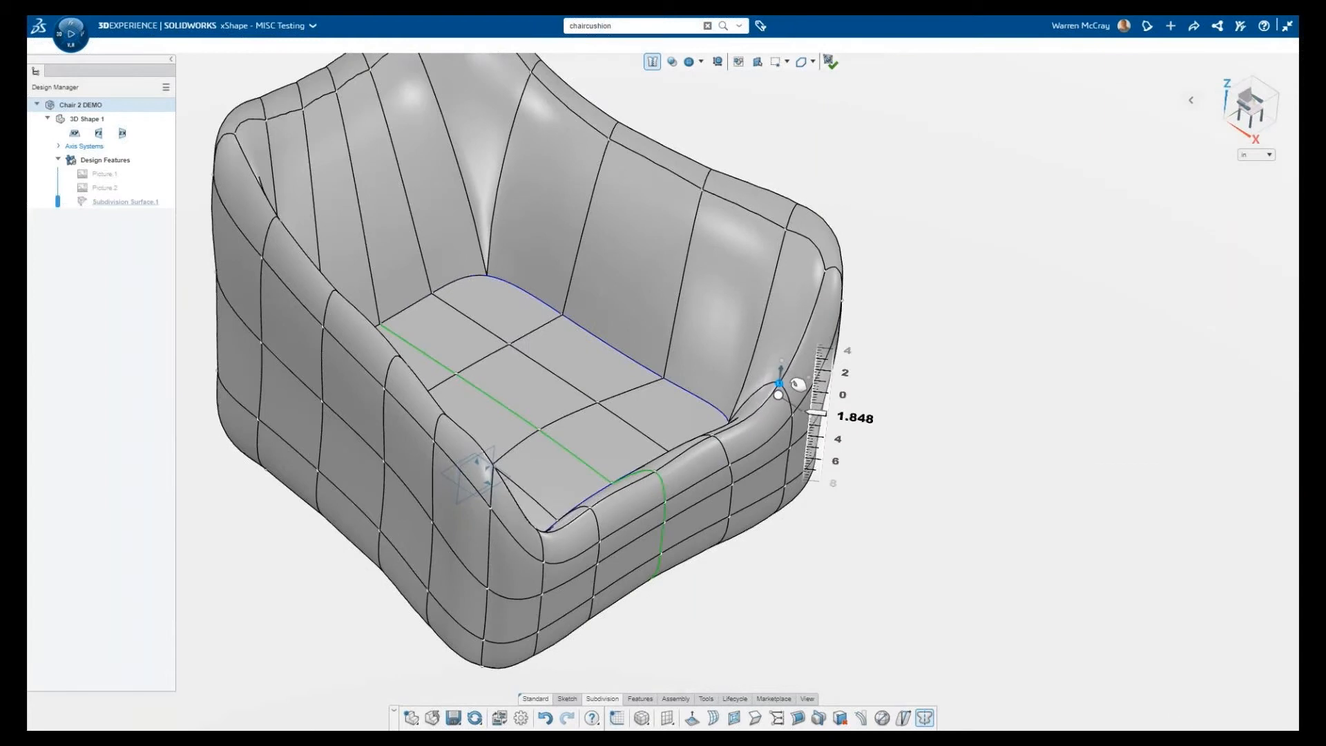
pyautogui.hotkey('ctrl', '1')
pyautogui.moveTo(668, 266); pyautogui.dragTo(703, 281)
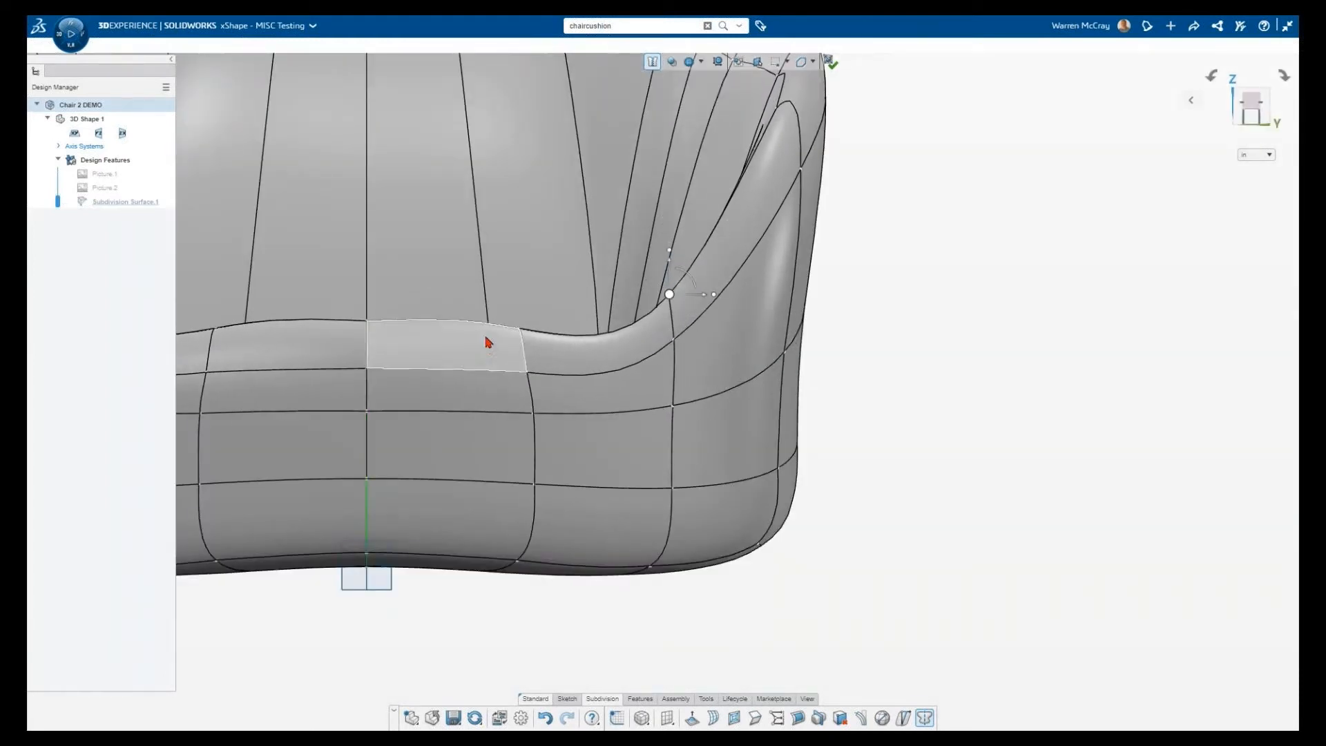
# Adjust the heights of the front rail's upper-edge points at and beside the seat center to smooth the rim.
pyautogui.moveTo(522, 335); pyautogui.dragTo(606, 287)
pyautogui.moveTo(523, 298); pyautogui.dragTo(528, 299)
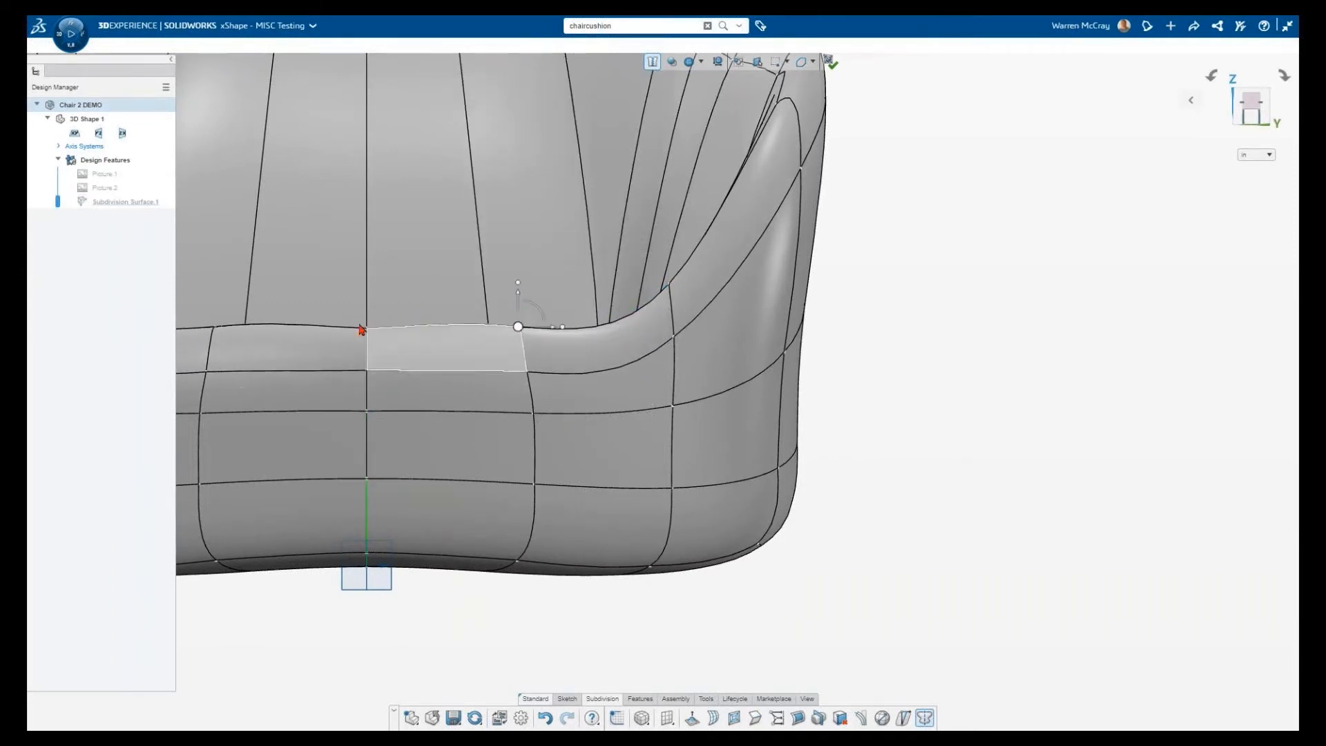
pyautogui.moveTo(376, 302)
pyautogui.mouseDown()
pyautogui.moveTo(379, 275)
pyautogui.moveTo(377, 302)
pyautogui.mouseUp()
pyautogui.scroll(2, 1056, 458)
# Move the seat opening's side point nearest the front corner outward toward the armrest.
pyautogui.moveTo(890, 421); pyautogui.dragTo(893, 489, button='middle')
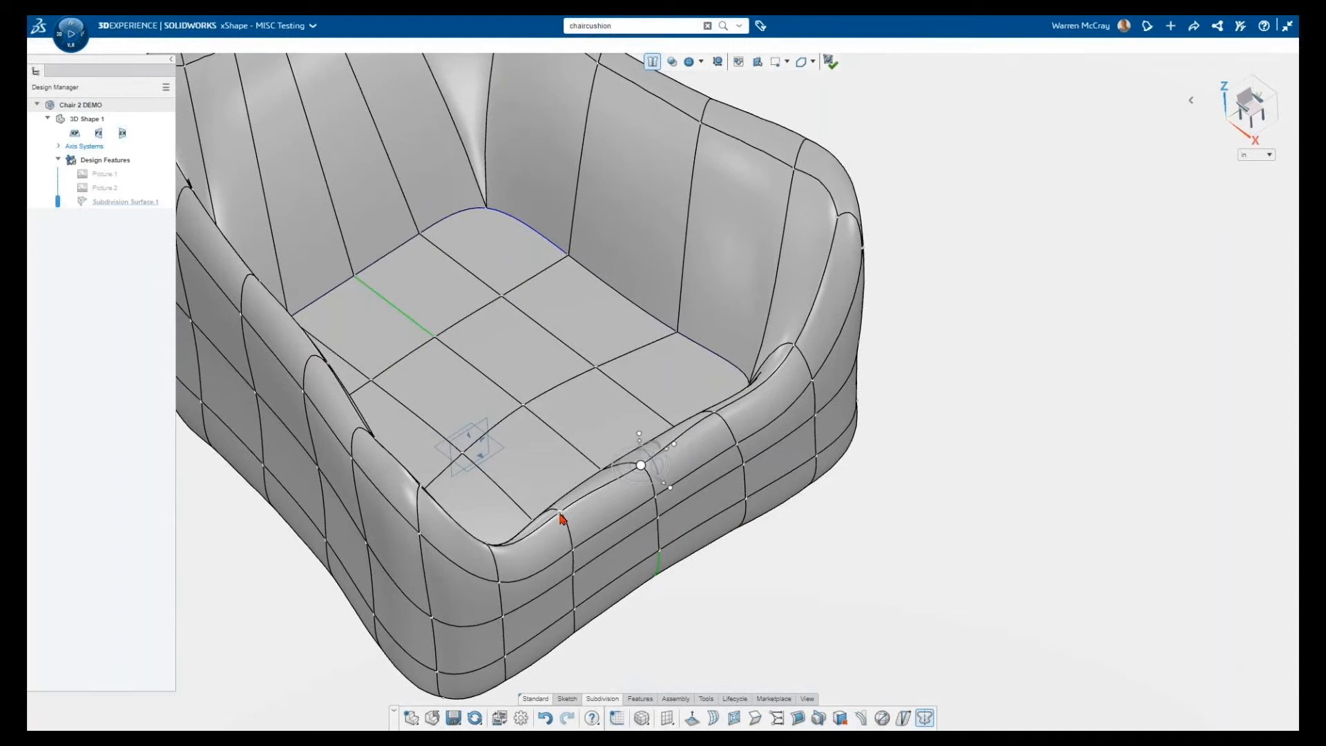
pyautogui.moveTo(905, 509); pyautogui.dragTo(874, 592, button='middle')
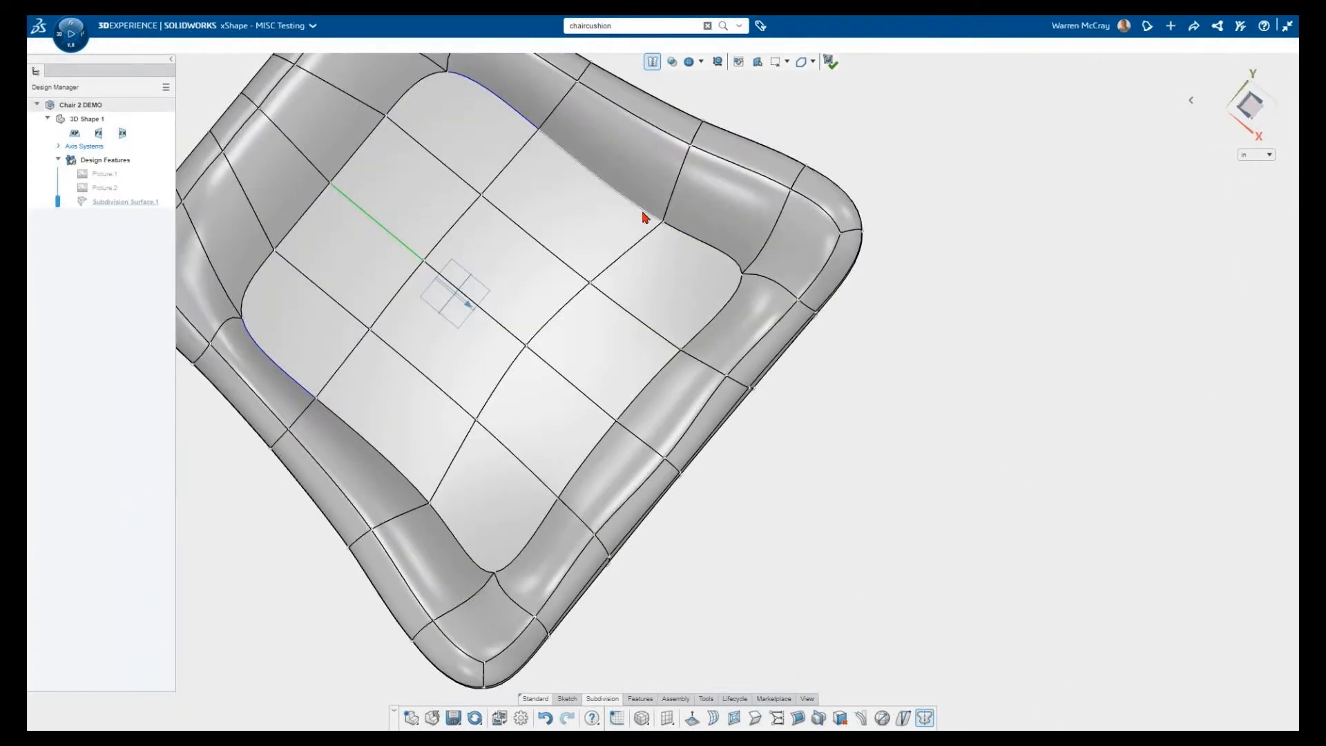
pyautogui.moveTo(683, 196); pyautogui.dragTo(693, 185)
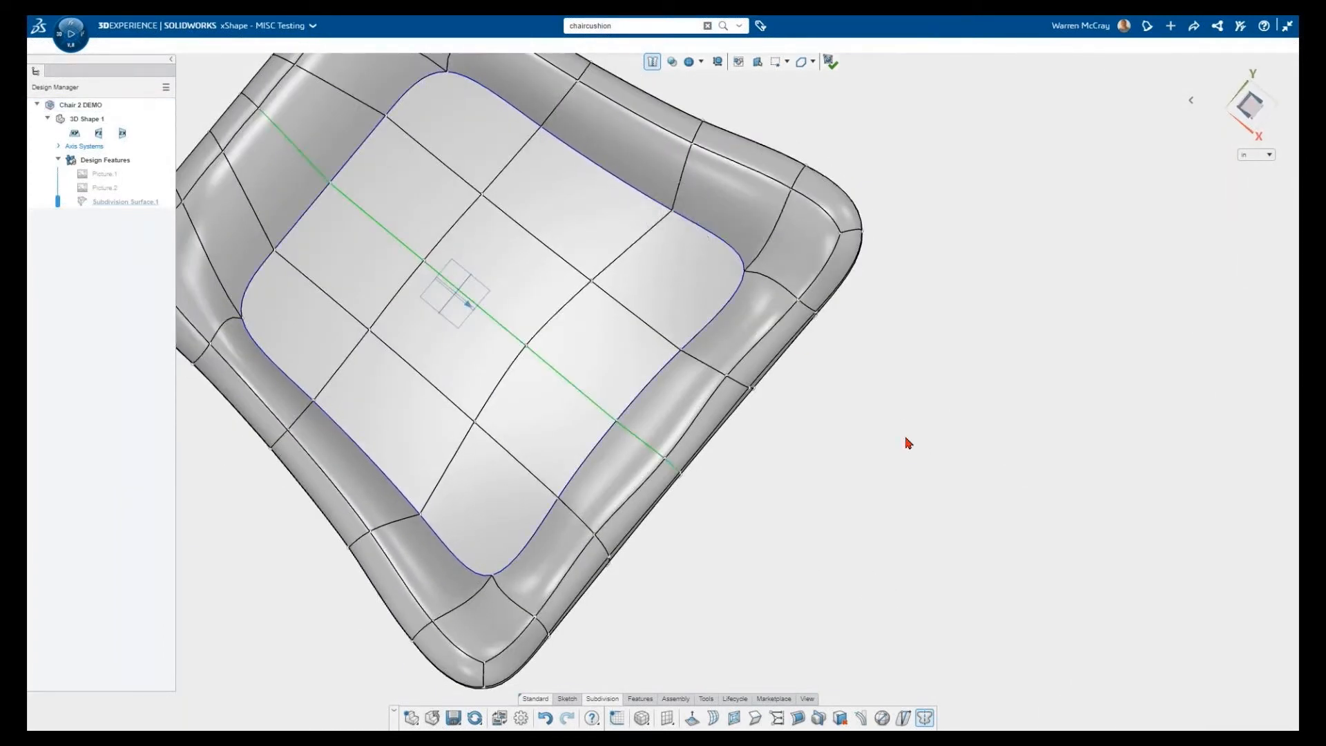
# Move the inner rim edges along the armrest's front half inward toward the seat.
pyautogui.moveTo(914, 446); pyautogui.dragTo(1050, 547, button='middle')
pyautogui.scroll(2, 873, 394)
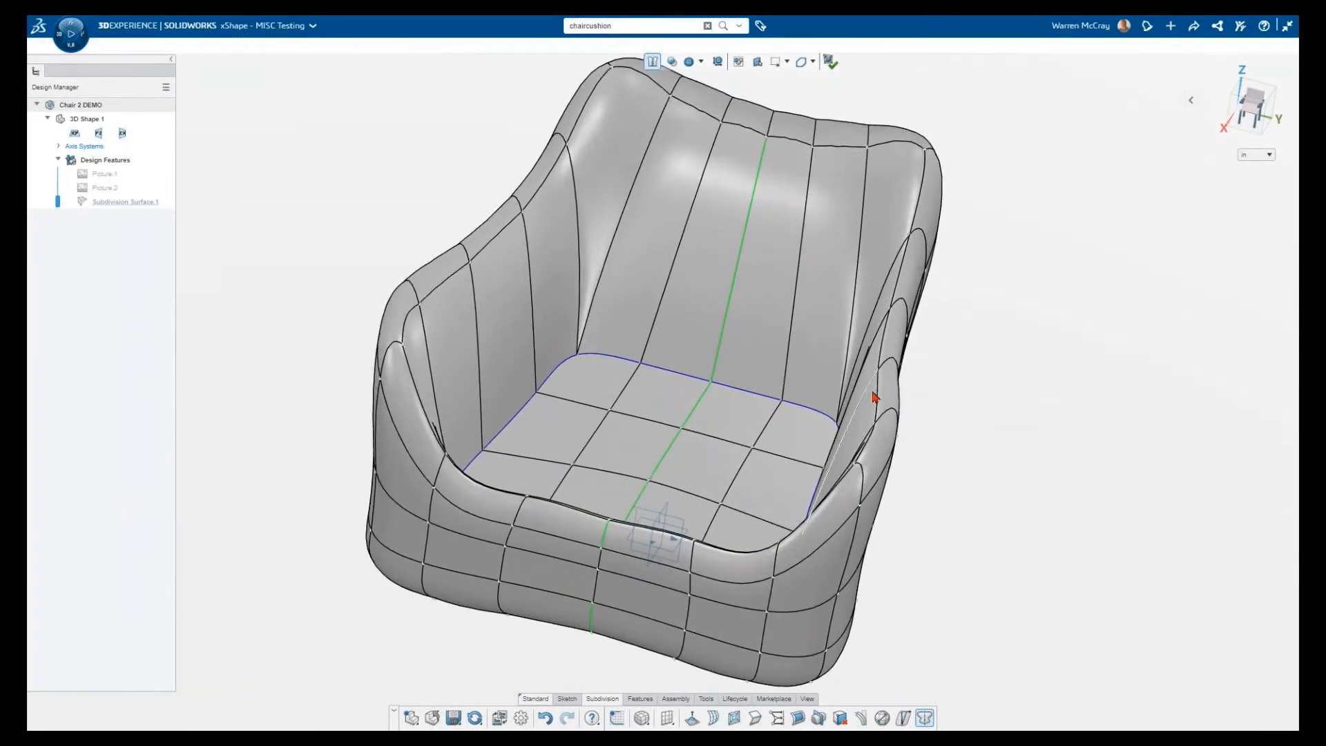
pyautogui.moveTo(965, 461); pyautogui.dragTo(929, 491, button='middle')
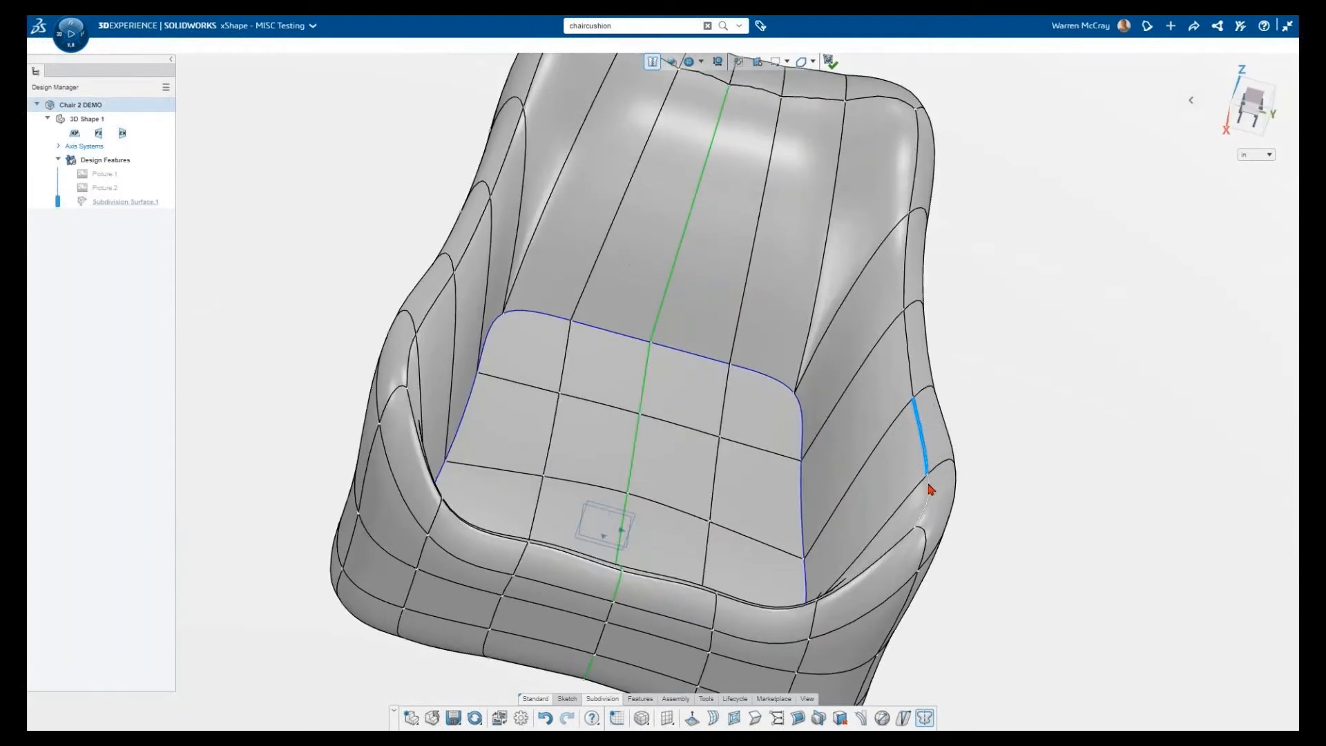
pyautogui.moveTo(958, 478); pyautogui.dragTo(922, 463)
pyautogui.moveTo(982, 511); pyautogui.dragTo(865, 418, button='middle')
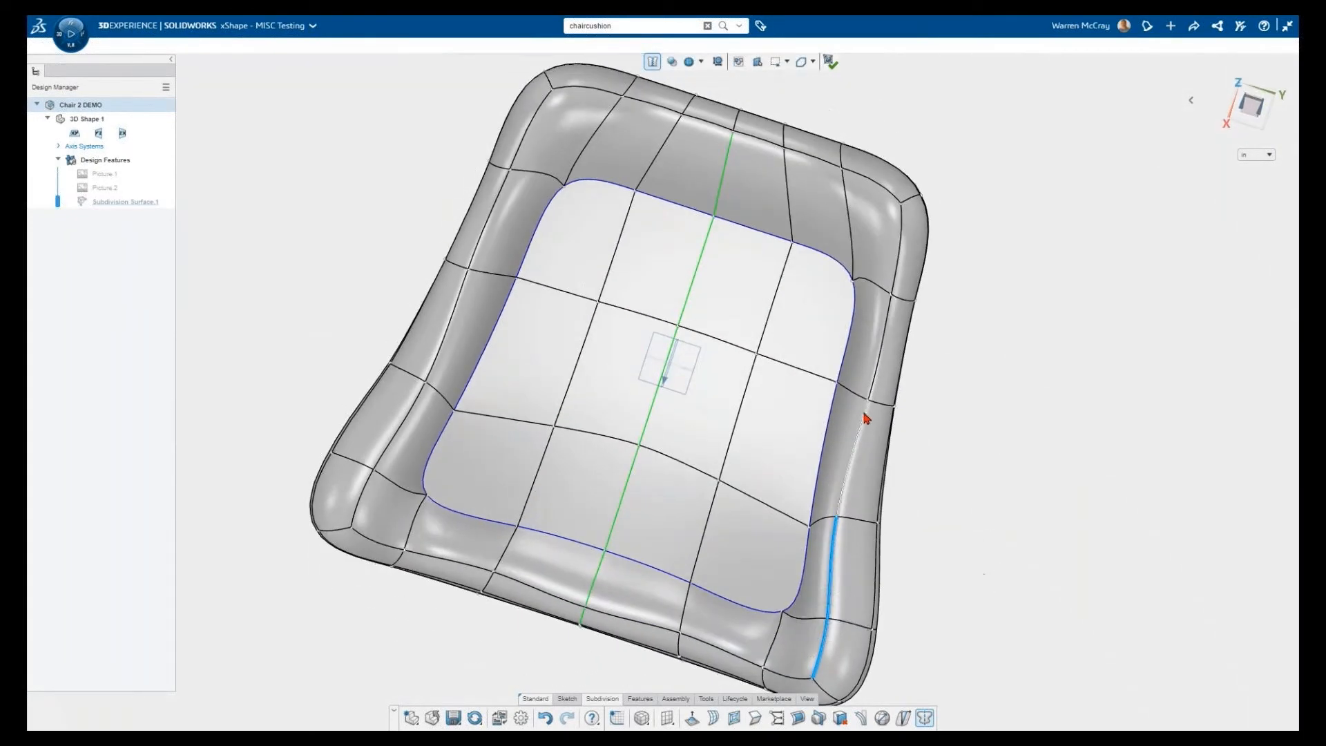
pyautogui.moveTo(875, 574); pyautogui.dragTo(868, 581)
# Move the armrest's inner rim edge nearest the backrest slightly inward toward the seat.
pyautogui.moveTo(986, 533); pyautogui.dragTo(874, 238, button='middle')
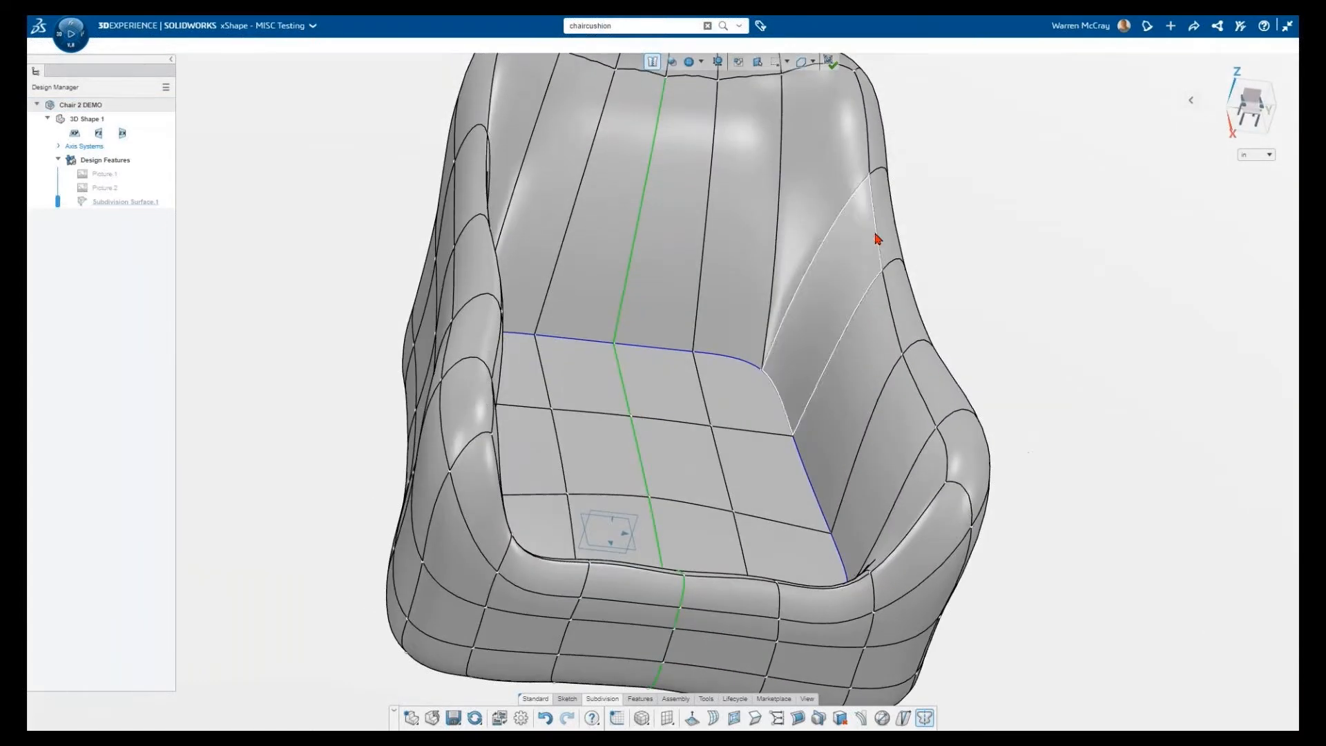
pyautogui.moveTo(921, 272); pyautogui.dragTo(904, 270)
pyautogui.moveTo(1021, 358); pyautogui.dragTo(951, 248, button='middle')
pyautogui.click(844, 148)
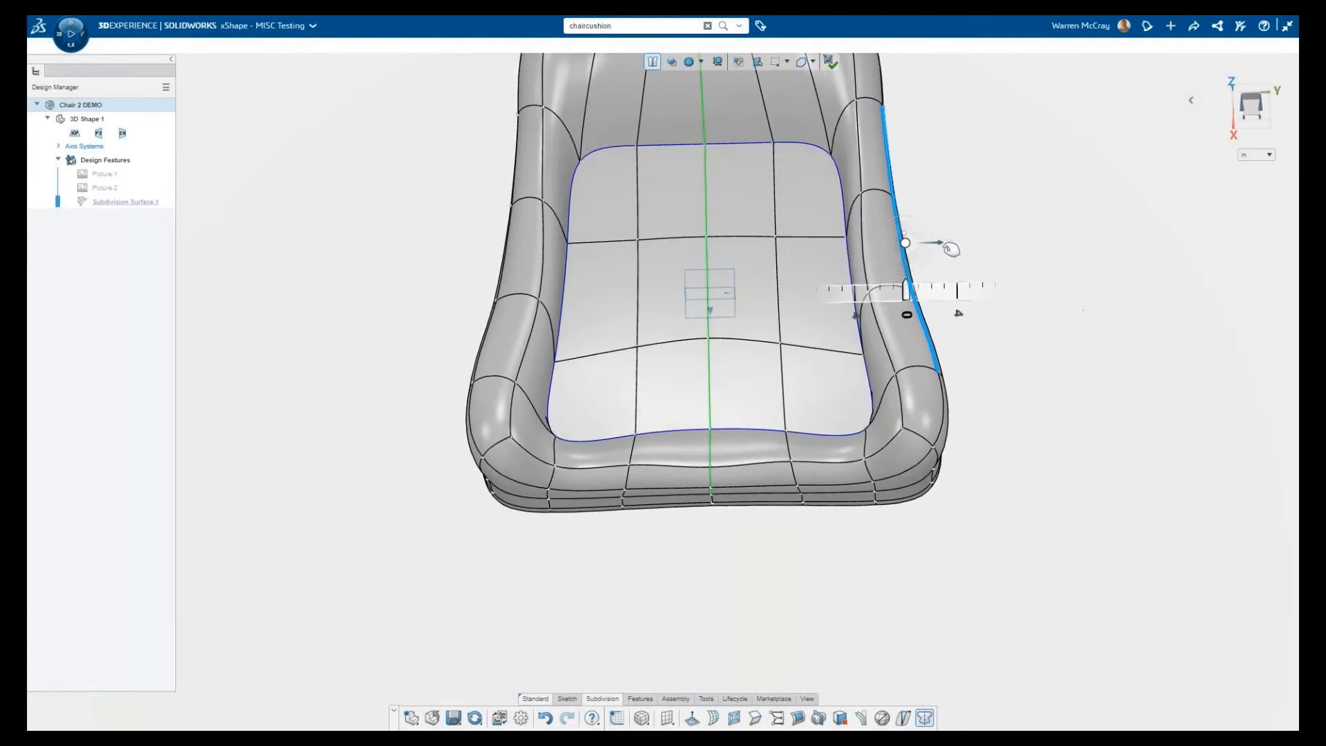
# Adjust the outer edges along the armrest's rim slightly inward and check the chair's shape in the front view.
pyautogui.moveTo(989, 395); pyautogui.dragTo(888, 289, button='middle')
pyautogui.moveTo(1034, 333); pyautogui.dragTo(1003, 359, button='middle')
pyautogui.moveTo(1010, 362); pyautogui.dragTo(1000, 358)
pyautogui.moveTo(1036, 395); pyautogui.dragTo(1065, 419, button='middle')
pyautogui.moveTo(1000, 352)
pyautogui.mouseDown()
pyautogui.moveTo(1018, 361)
pyautogui.moveTo(1001, 356)
pyautogui.mouseUp()
pyautogui.moveTo(1009, 358); pyautogui.dragTo(1149, 437, button='middle')
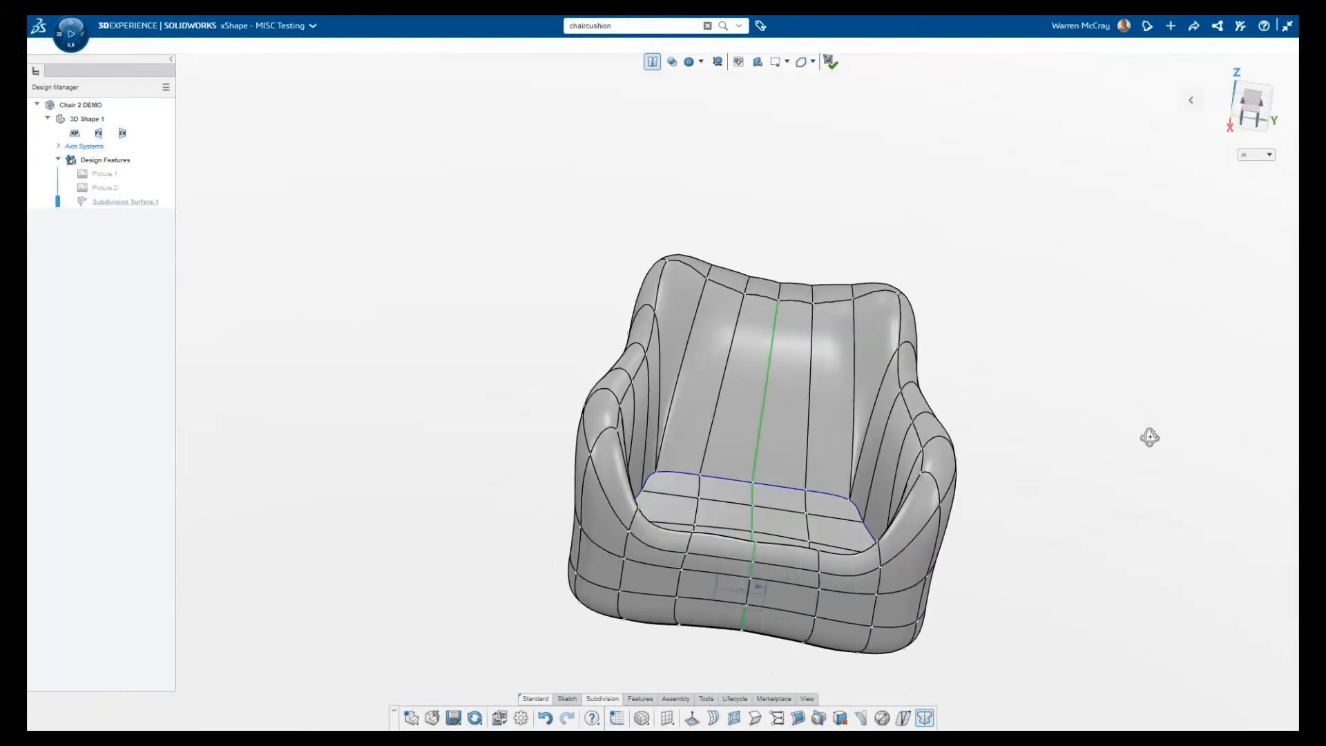
pyautogui.hotkey('ctrl', '1')
pyautogui.scroll(-4, 794, 332)
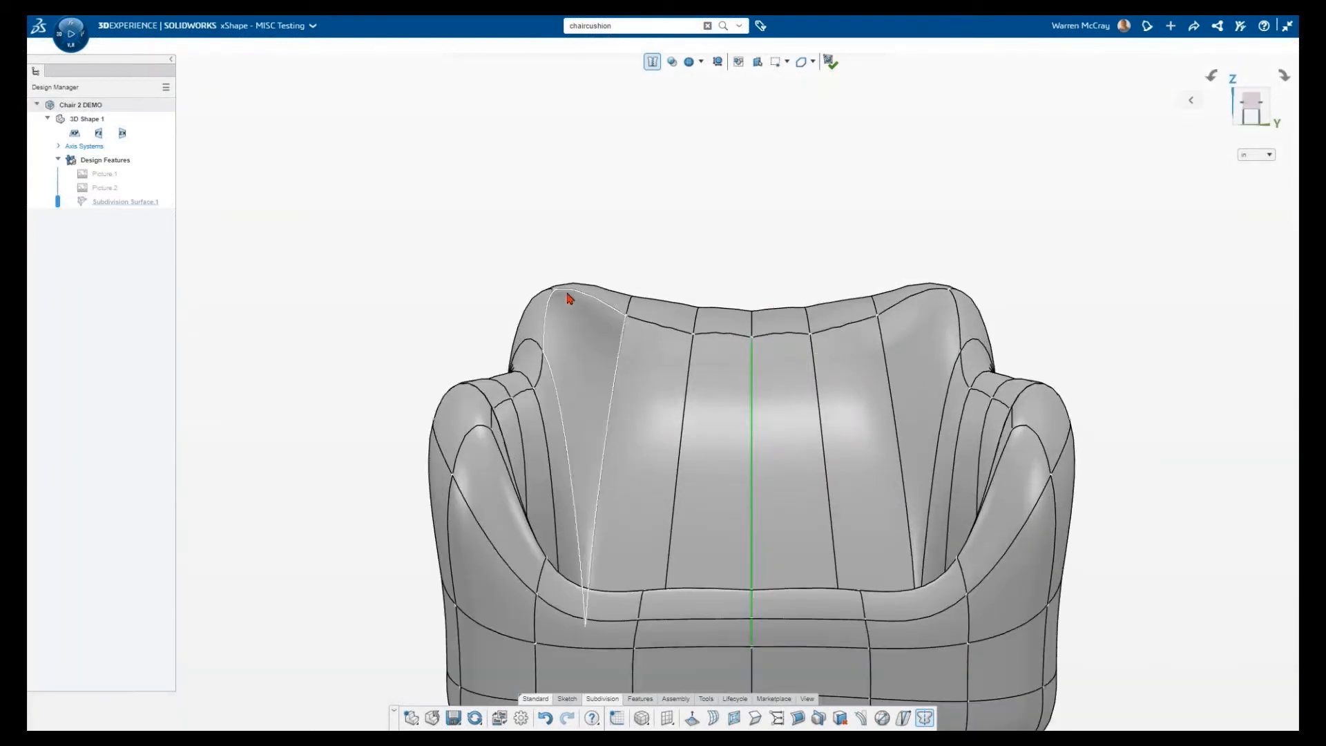
# Lower the inner corner point at the top of the backrest about 1.03 in.
pyautogui.moveTo(946, 295)
pyautogui.mouseDown(button='middle')
pyautogui.moveTo(950, 396)
pyautogui.moveTo(940, 278)
pyautogui.mouseUp(button='middle')
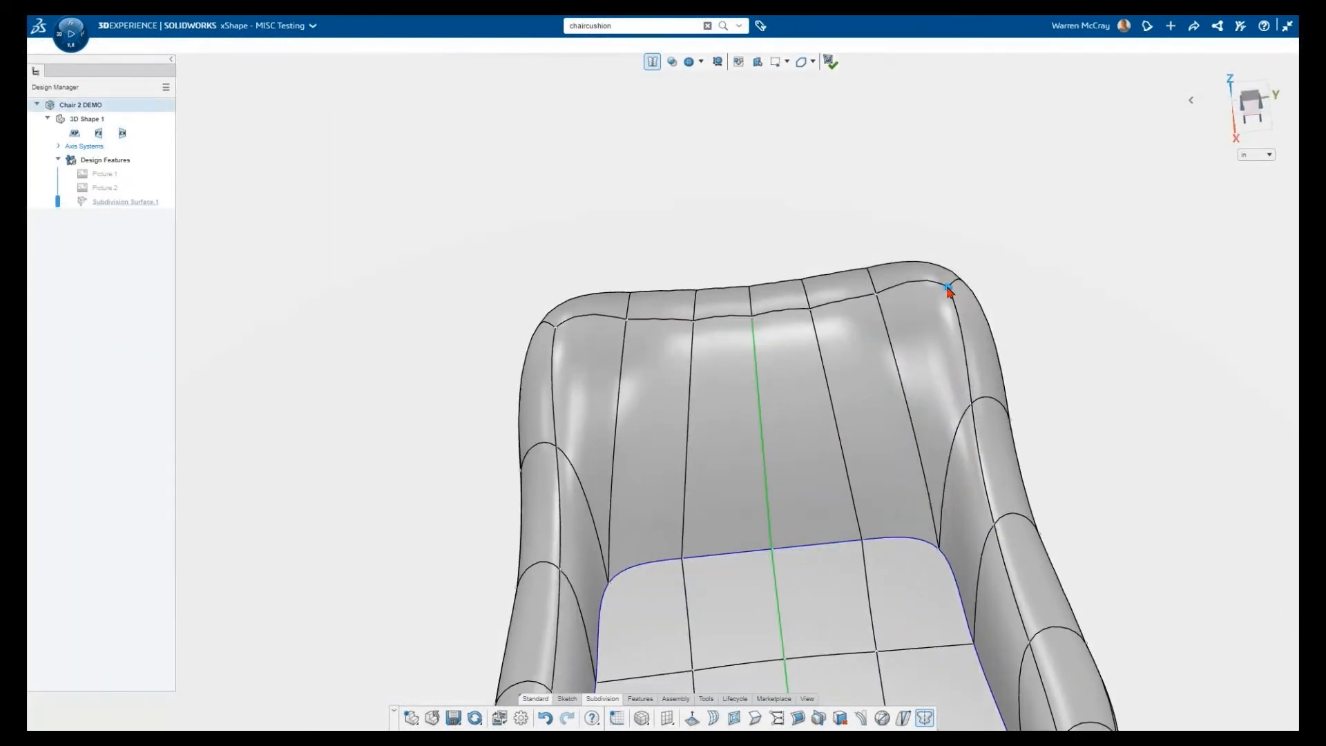
pyautogui.hotkey('ctrl', '1')
pyautogui.scroll(-4, 852, 680)
pyautogui.moveTo(986, 413); pyautogui.dragTo(995, 438)
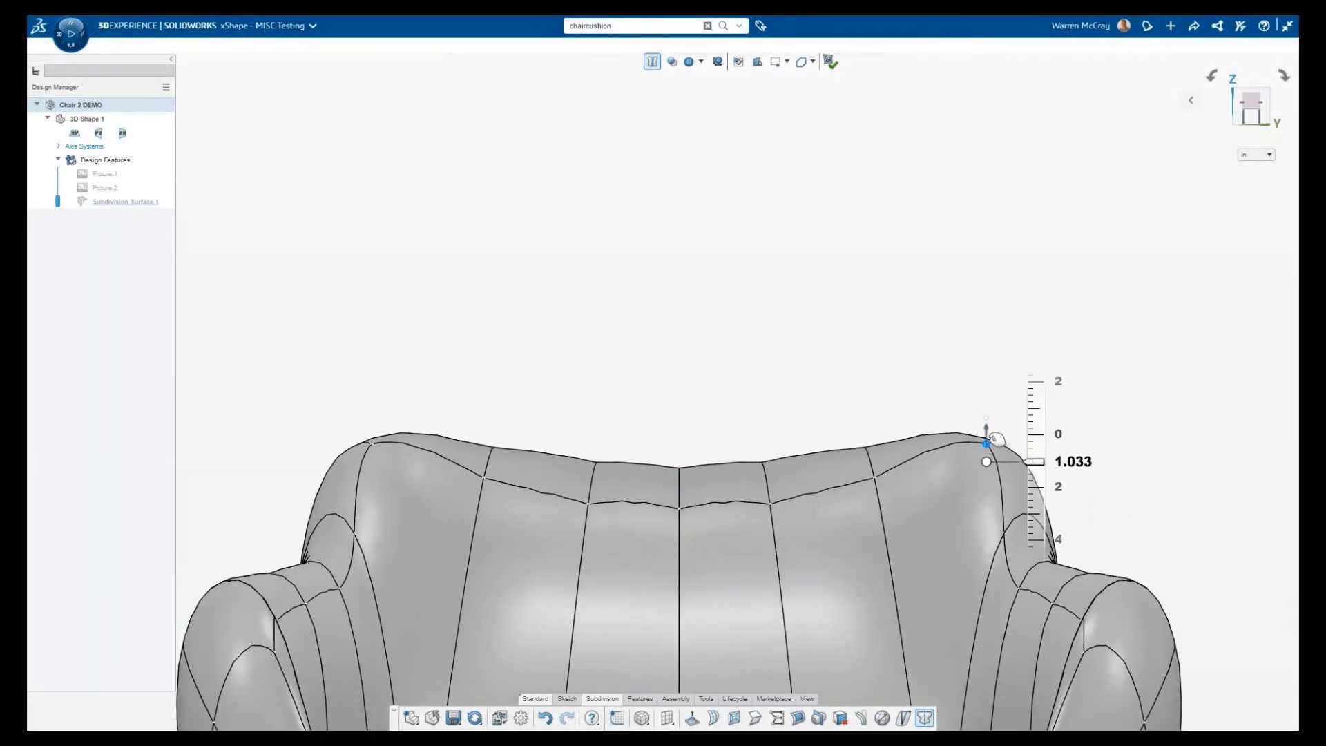
# Lower the backrest's upper corner a little further and check its outline in the front view.
pyautogui.moveTo(765, 409); pyautogui.dragTo(994, 423, button='middle')
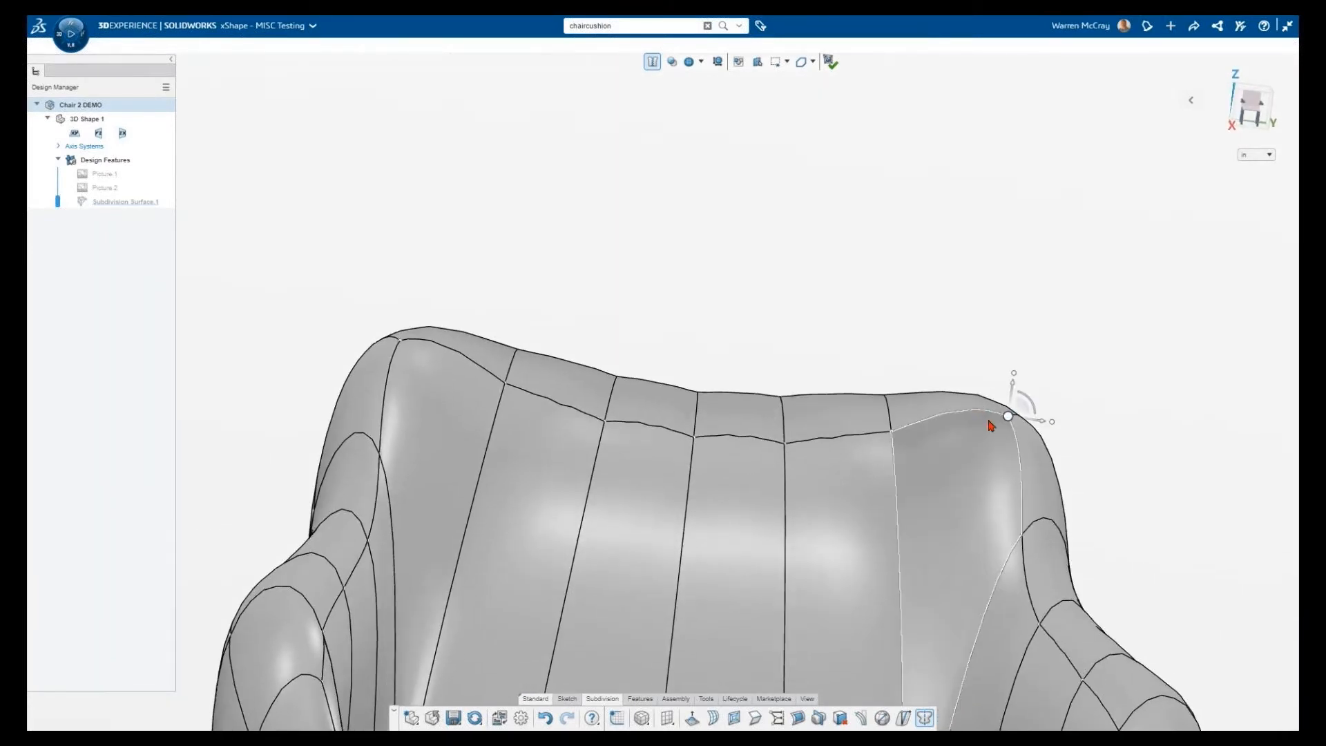
pyautogui.moveTo(934, 323); pyautogui.dragTo(935, 373, button='middle')
pyautogui.moveTo(1017, 276); pyautogui.dragTo(1026, 308)
pyautogui.moveTo(890, 267); pyautogui.dragTo(920, 195, button='middle')
pyautogui.hotkey('ctrl', '1')
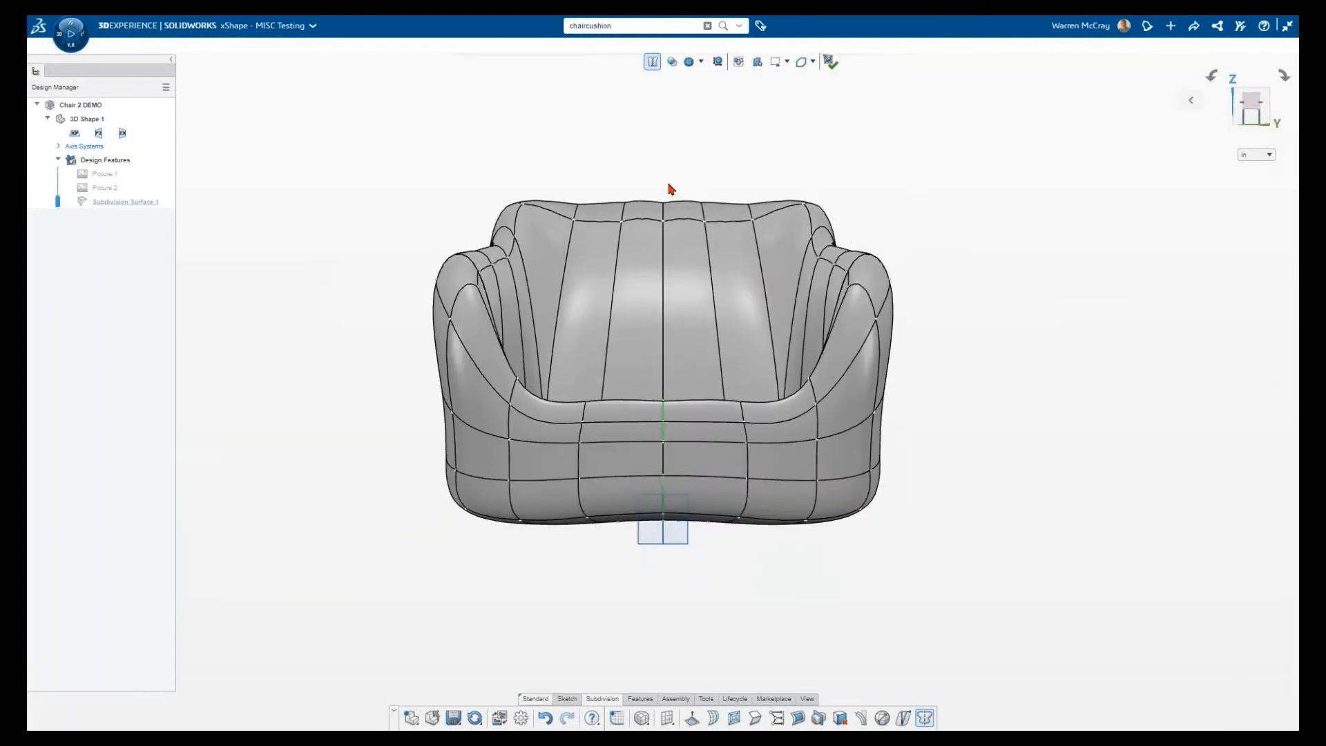
# Raise the edge at the backrest's top centre about 0.32 in and fine-tune the height of the neighbouring edge.
pyautogui.scroll(3, 667, 208)
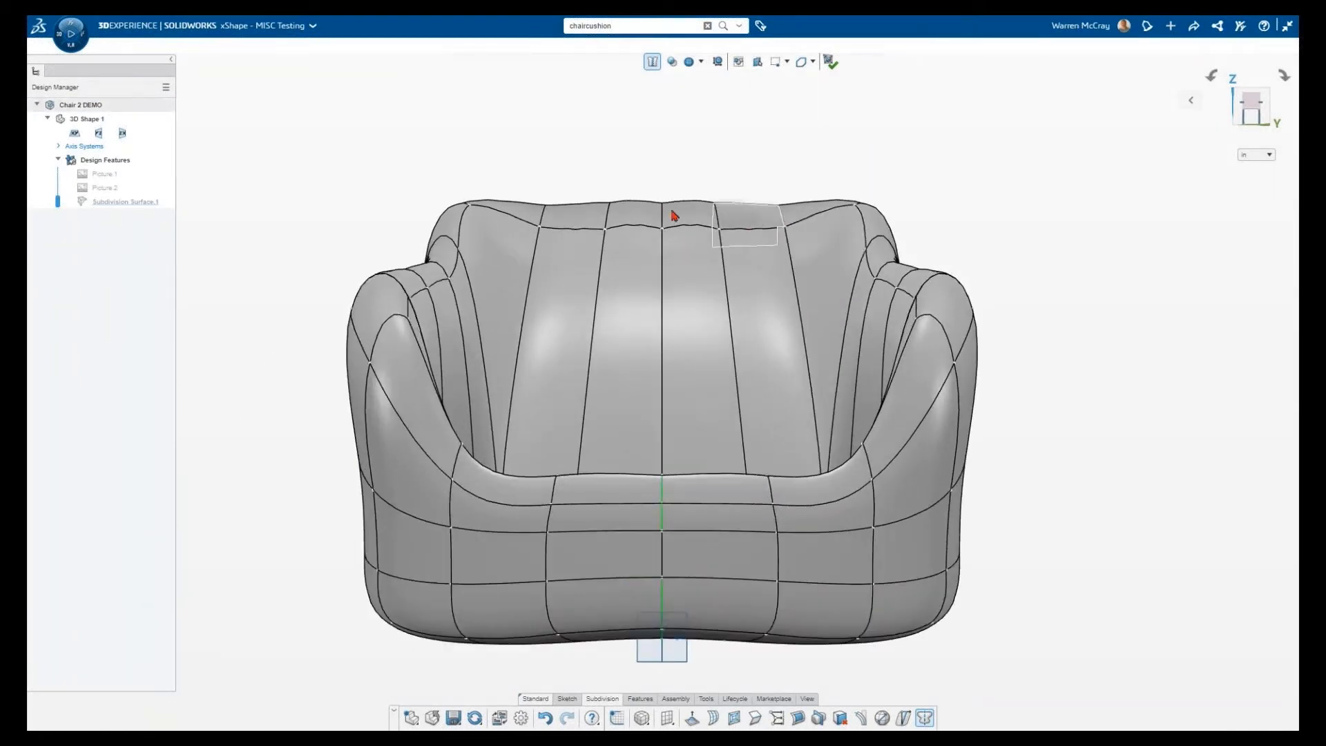
pyautogui.moveTo(660, 178); pyautogui.dragTo(665, 169)
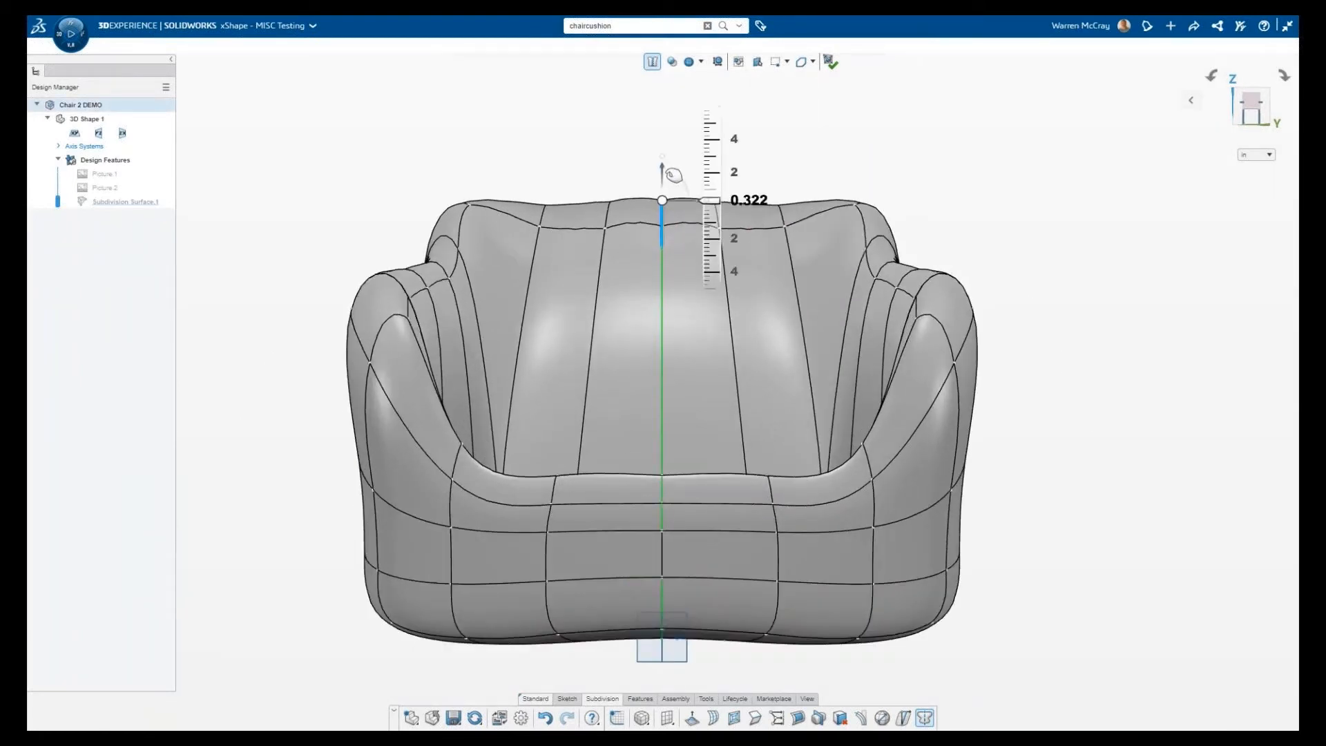
pyautogui.click(687, 211)
pyautogui.moveTo(673, 171); pyautogui.dragTo(679, 188)
pyautogui.click(628, 174)
# Adjust the two central edges along the backrest's outer top slightly, then finish editing the subdivision surface.
pyautogui.moveTo(821, 213); pyautogui.dragTo(787, 293, button='middle')
pyautogui.moveTo(781, 175); pyautogui.dragTo(752, 207, button='middle')
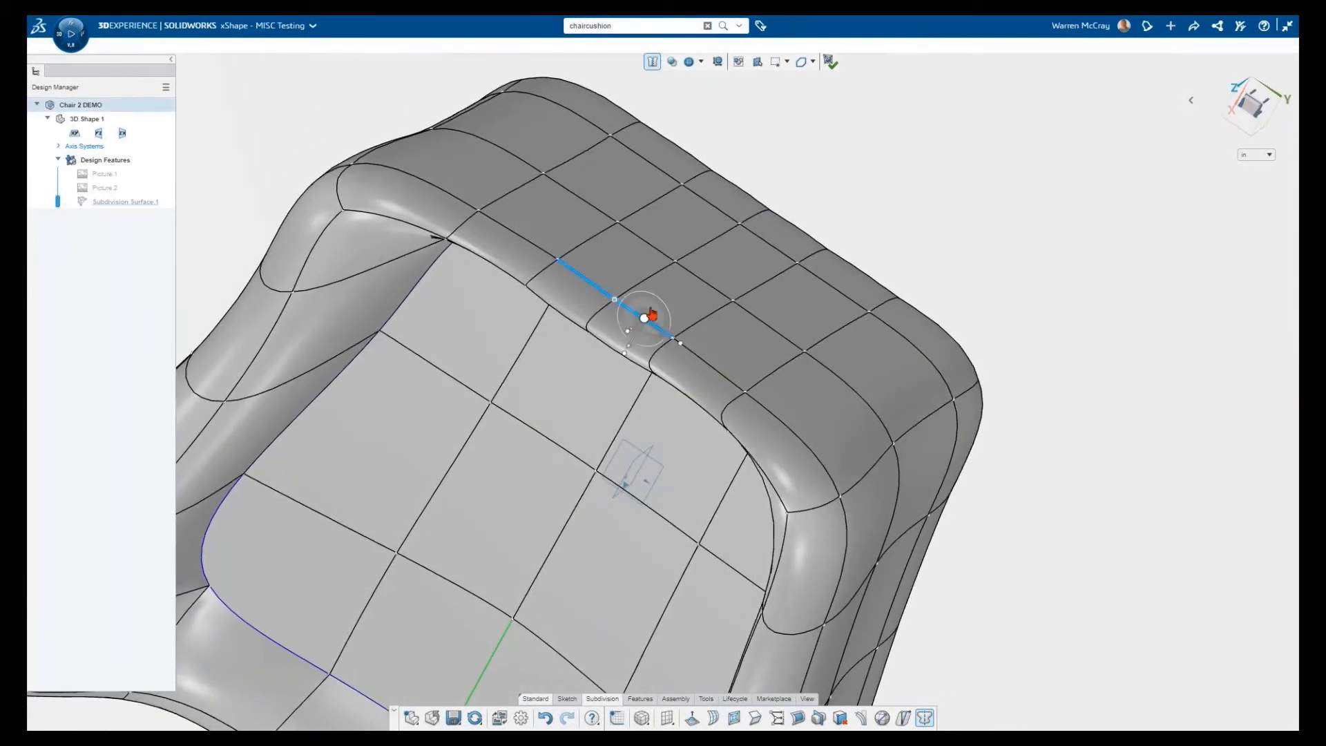
pyautogui.moveTo(609, 329); pyautogui.dragTo(612, 327)
pyautogui.moveTo(613, 329); pyautogui.dragTo(609, 287, button='middle')
pyautogui.click(816, 337)
pyautogui.moveTo(816, 336); pyautogui.dragTo(860, 366, button='middle')
pyautogui.press('f')
pyautogui.scroll(-2, 653, 338)
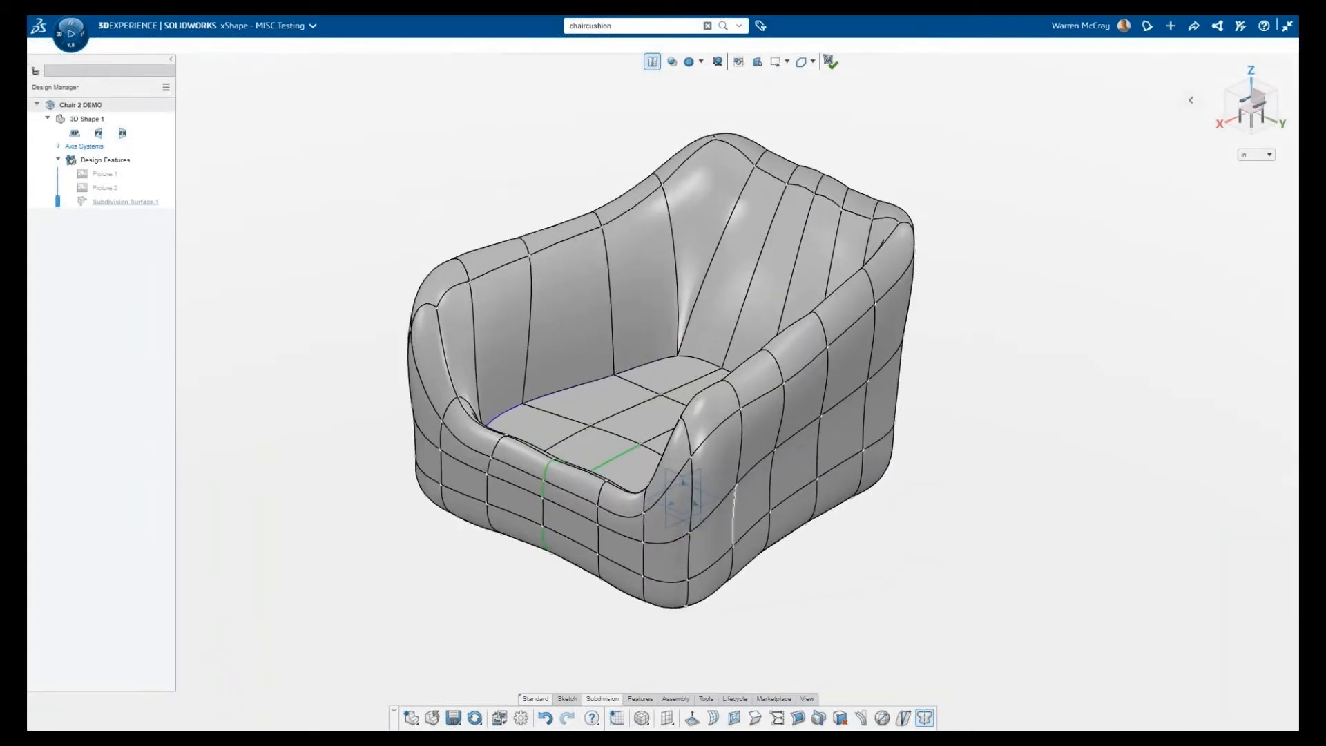
pyautogui.doubleClick(348, 589)
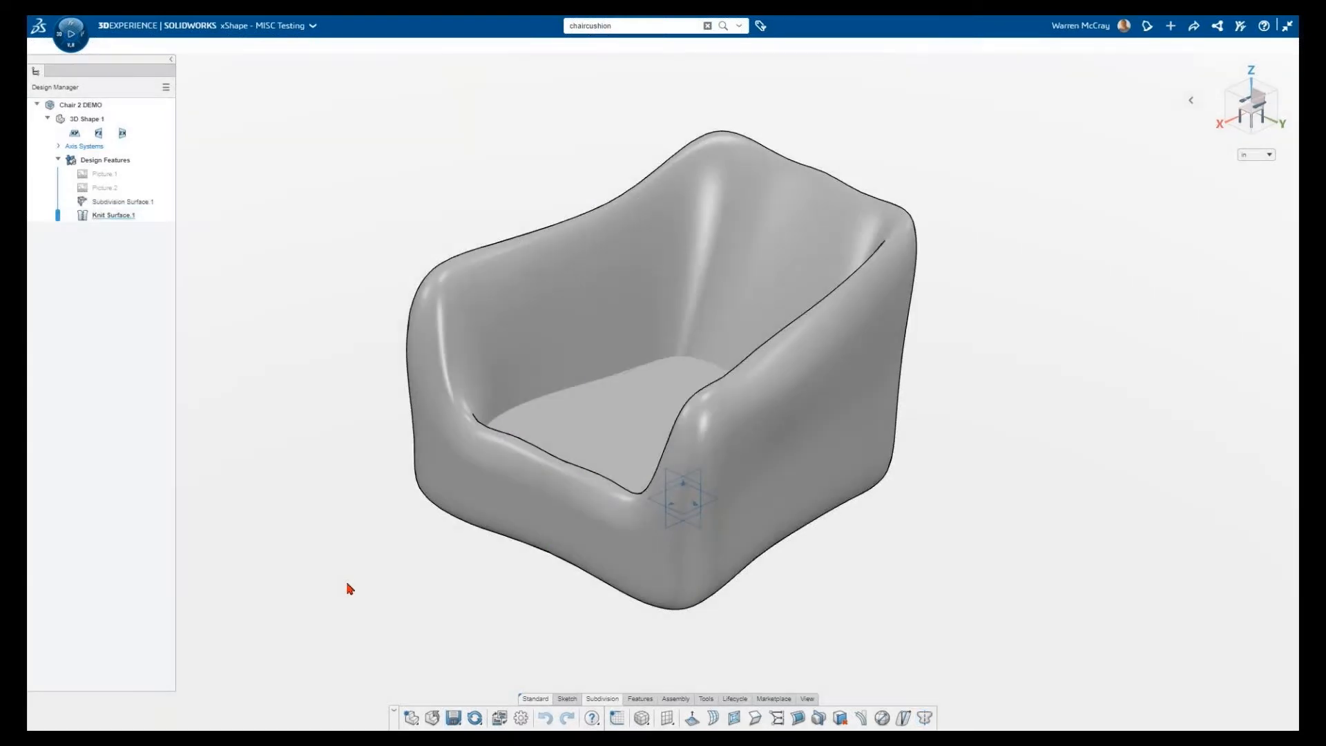
# Straighten the middle points of the backrest's inner and outer top rows with Line Align and raise them level with the corners.
pyautogui.moveTo(521, 608); pyautogui.dragTo(701, 578, button='middle')
pyautogui.moveTo(766, 599); pyautogui.dragTo(835, 577, button='middle')
pyautogui.moveTo(564, 180); pyautogui.dragTo(642, 290, button='middle')
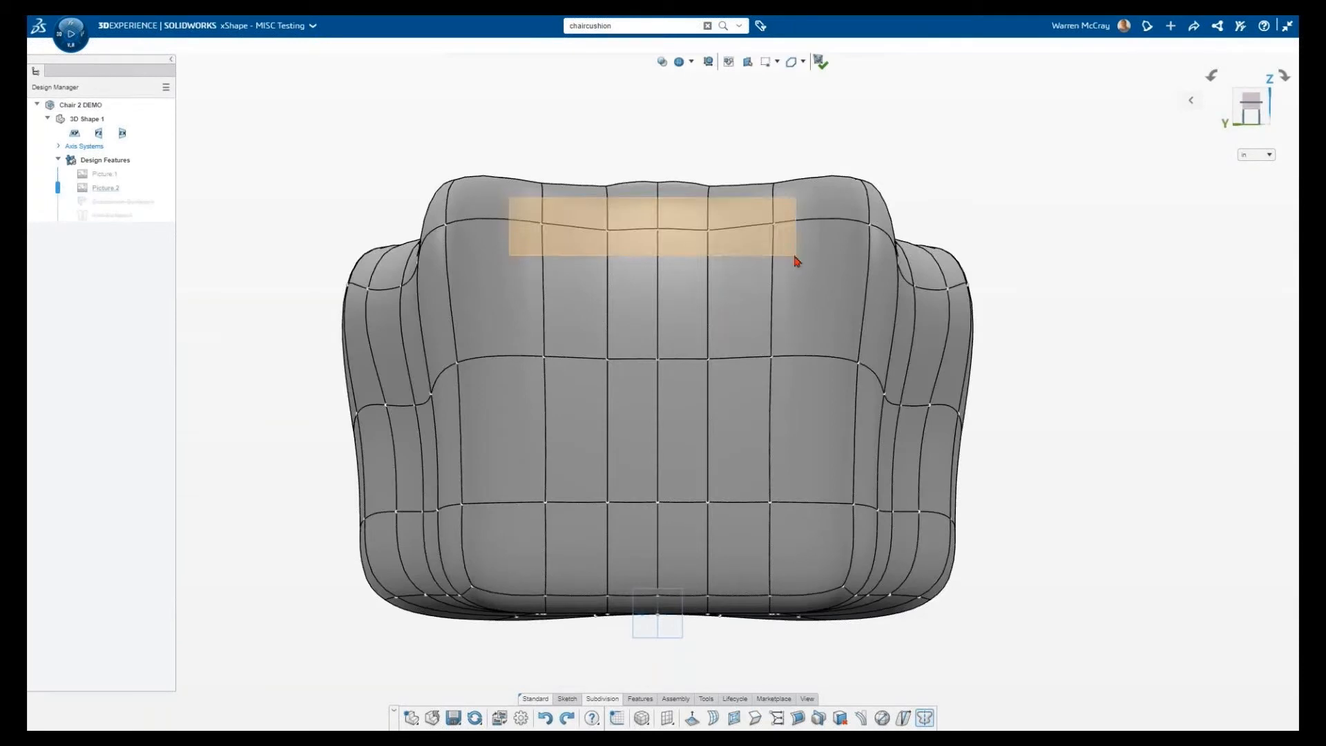
pyautogui.click(820, 228)
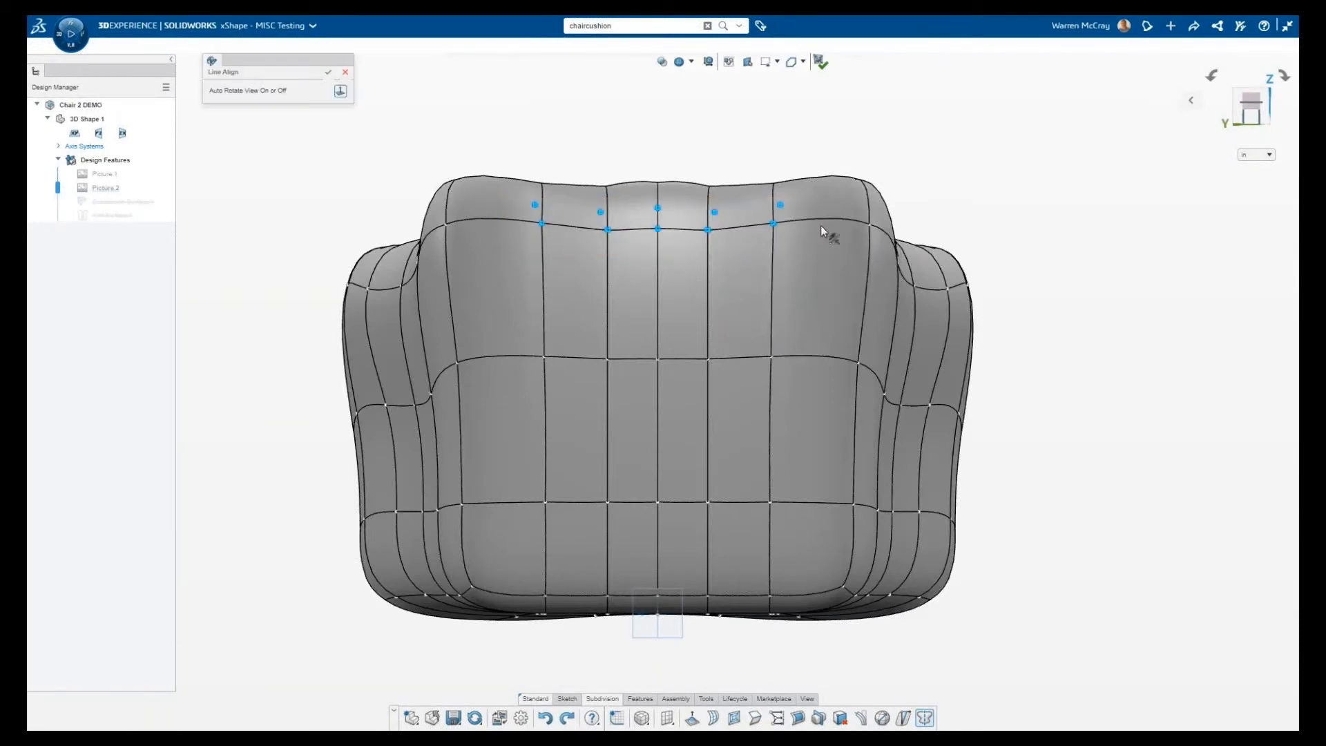
pyautogui.moveTo(684, 222); pyautogui.dragTo(959, 327, button='middle')
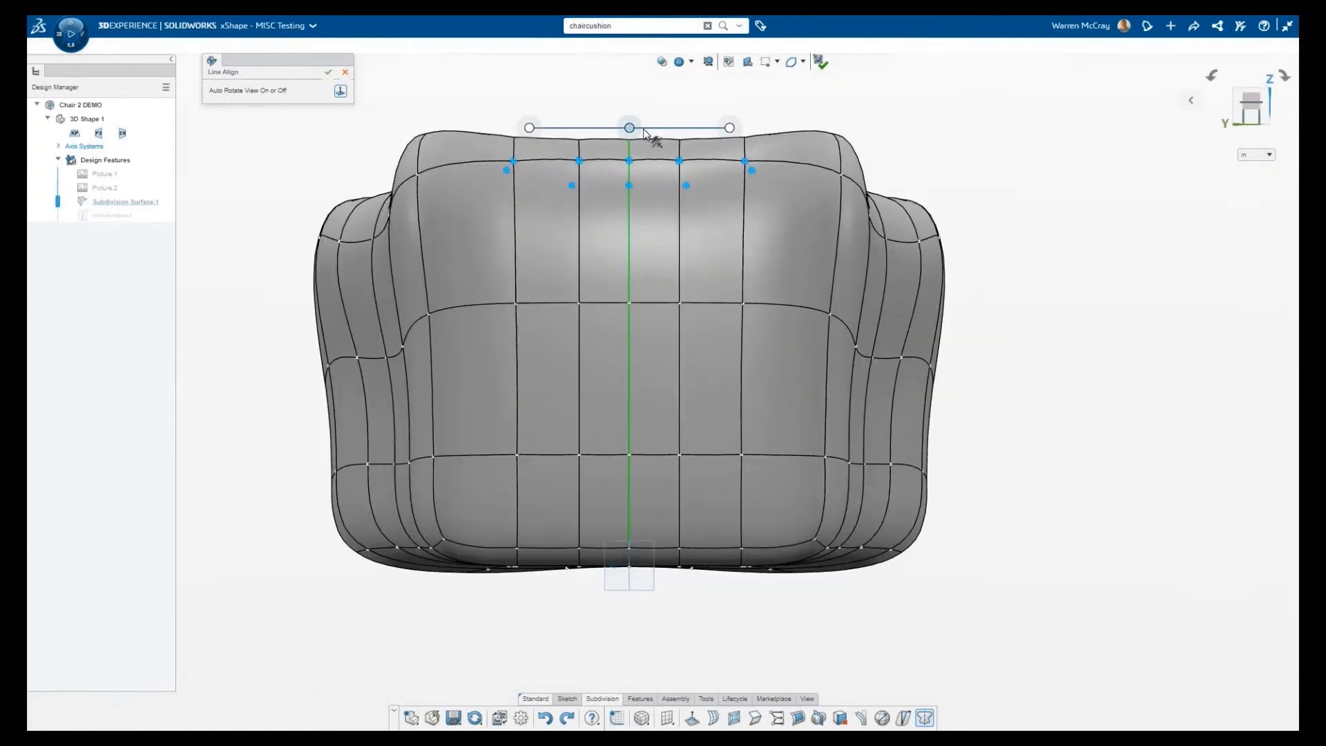
pyautogui.moveTo(642, 166); pyautogui.dragTo(636, 111)
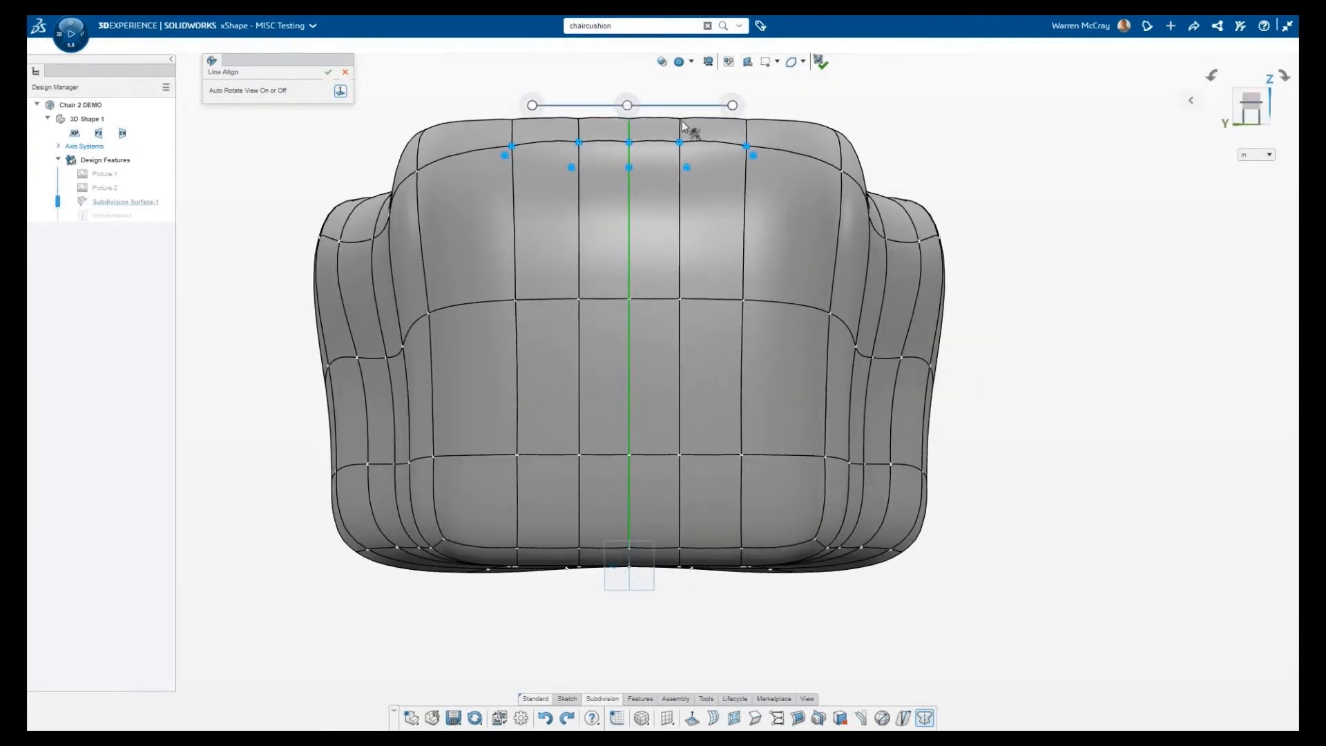
pyautogui.click(1005, 352)
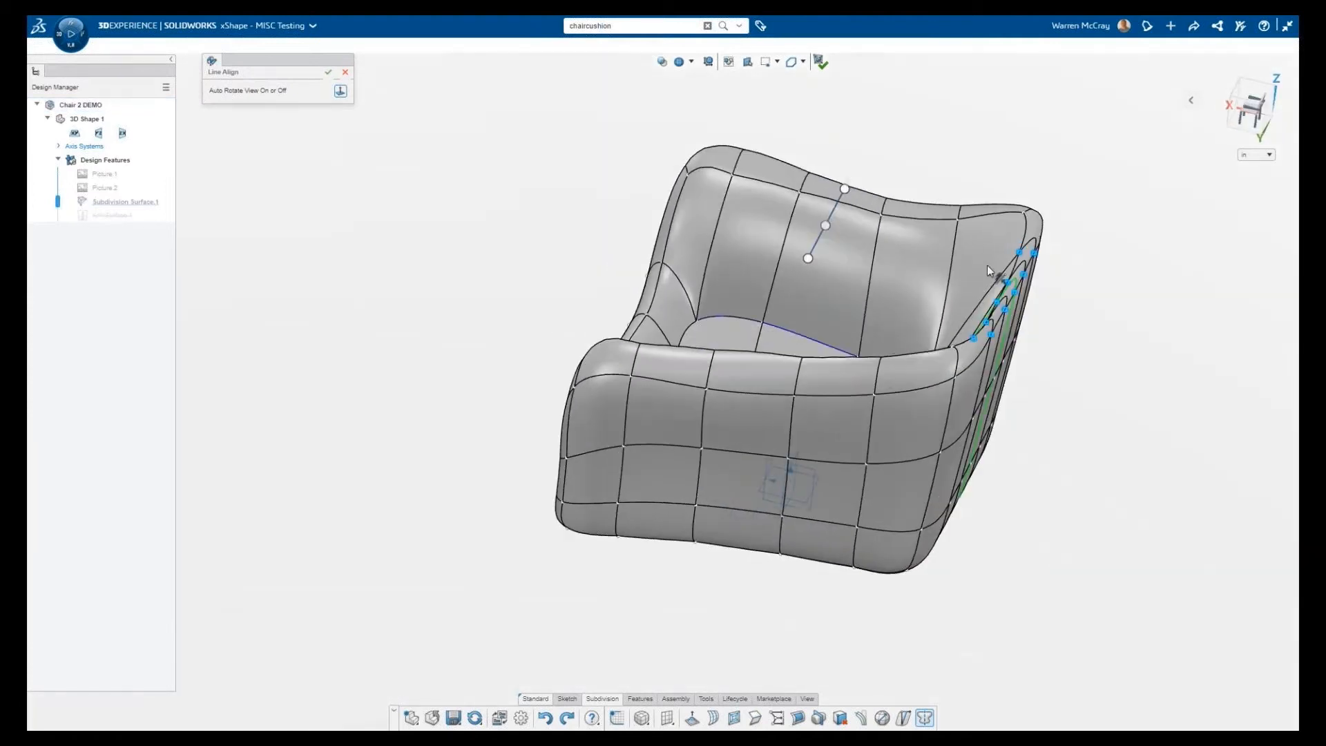
pyautogui.click(328, 71)
# Move the central inner edges along the backrest's top rim forward toward the seat, about 1.97 in at first, and fine-tune their position.
pyautogui.scroll(3, 1018, 304)
pyautogui.moveTo(1020, 308); pyautogui.dragTo(990, 257, button='middle')
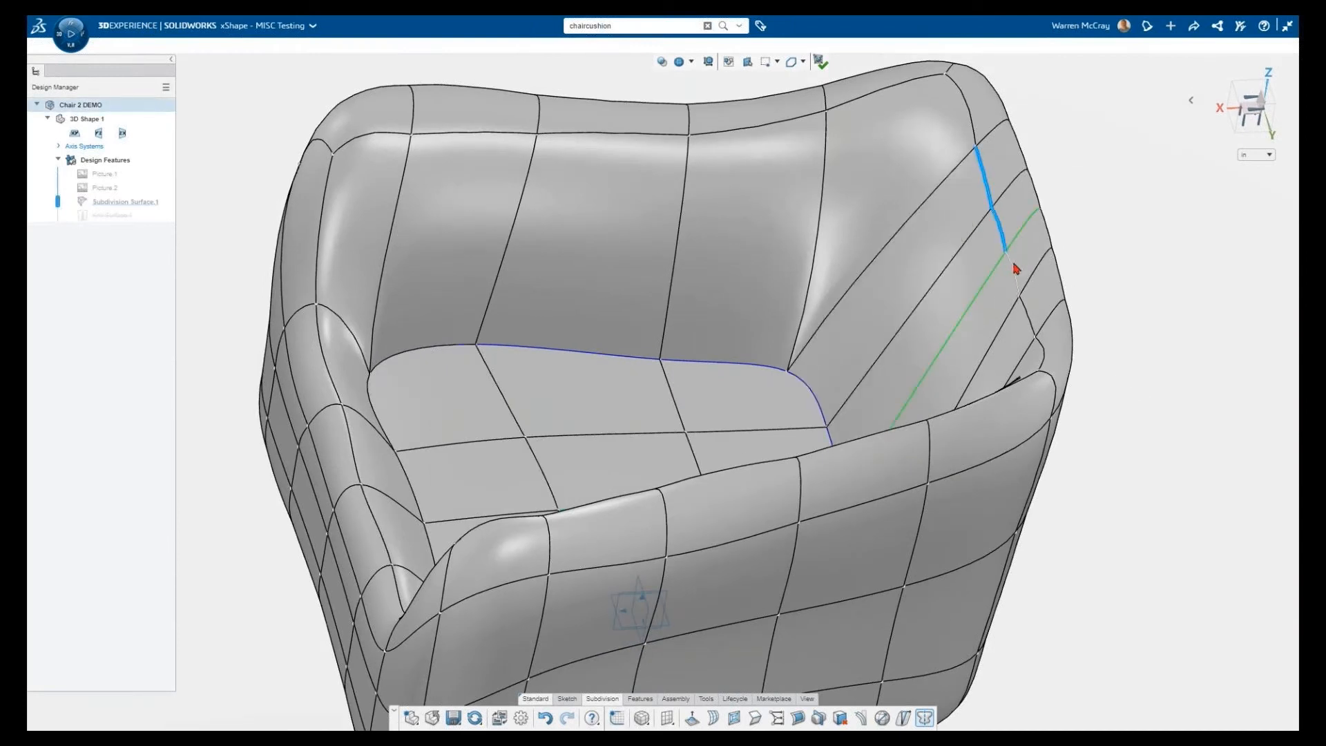
pyautogui.moveTo(1026, 316); pyautogui.dragTo(1028, 317)
pyautogui.moveTo(970, 253); pyautogui.dragTo(946, 259)
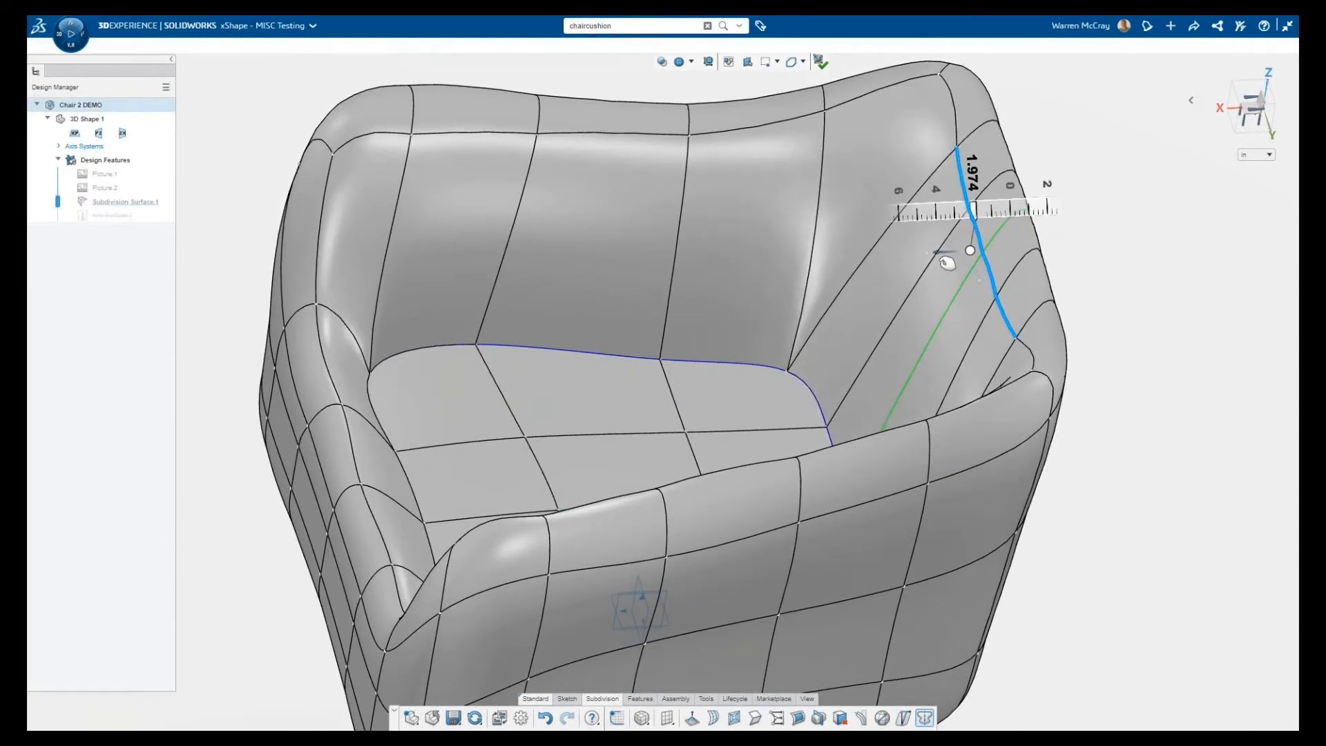
pyautogui.moveTo(1053, 296); pyautogui.dragTo(940, 284, button='middle')
pyautogui.moveTo(938, 279); pyautogui.dragTo(946, 287)
# Check the rim from above, finish editing the subdivision surface and save the chair model.
pyautogui.moveTo(1103, 383); pyautogui.dragTo(1083, 446, button='middle')
pyautogui.click(1083, 446)
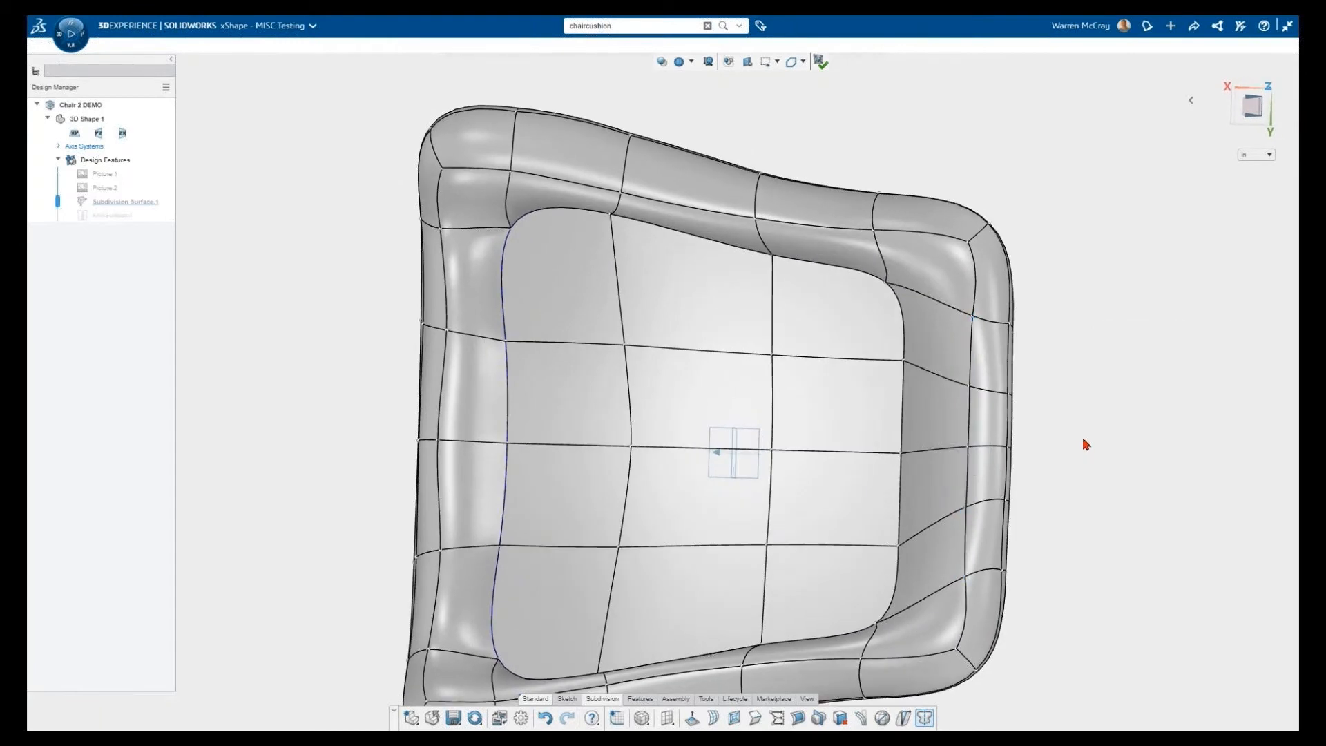
pyautogui.hotkey('ctrl', '7')
pyautogui.click(453, 719)
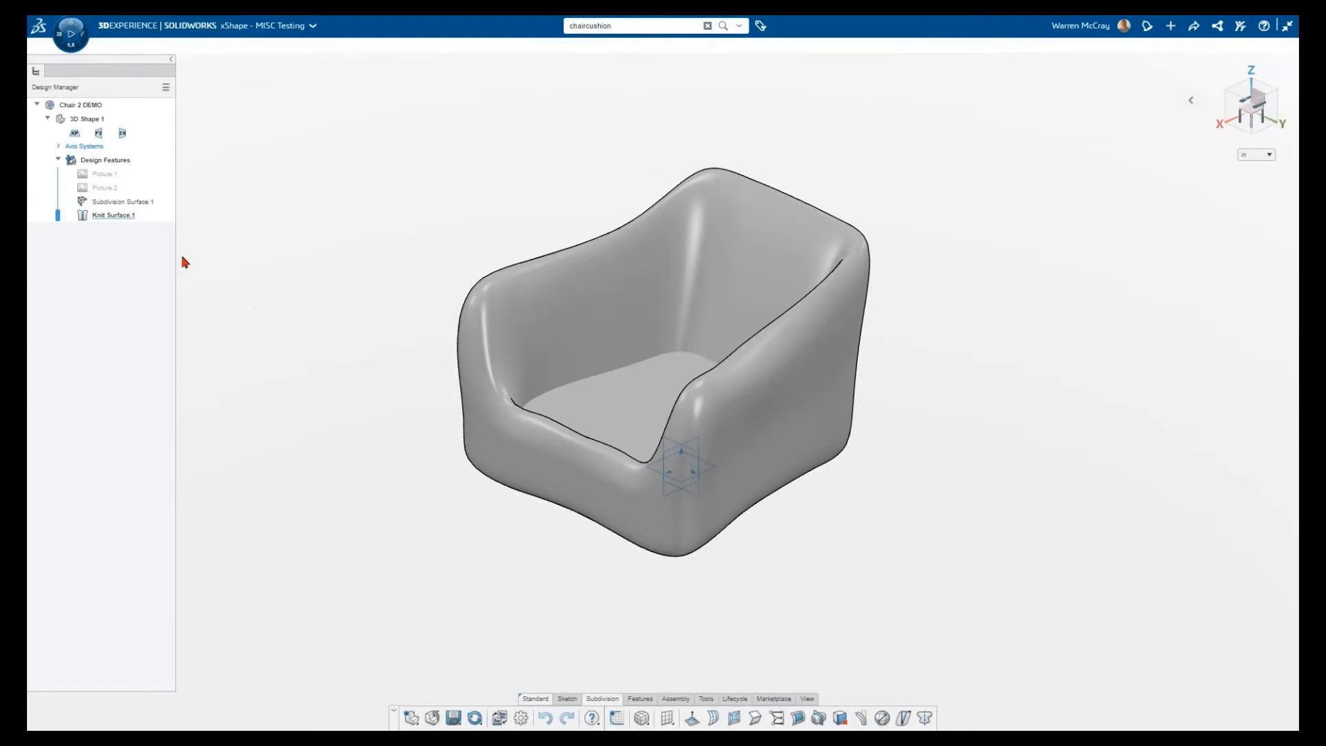
# Reopen the subdivision surface and straighten the three middle points along the front rail's top with Line Align.
pyautogui.click(104, 203)
pyautogui.doubleClick(103, 203)
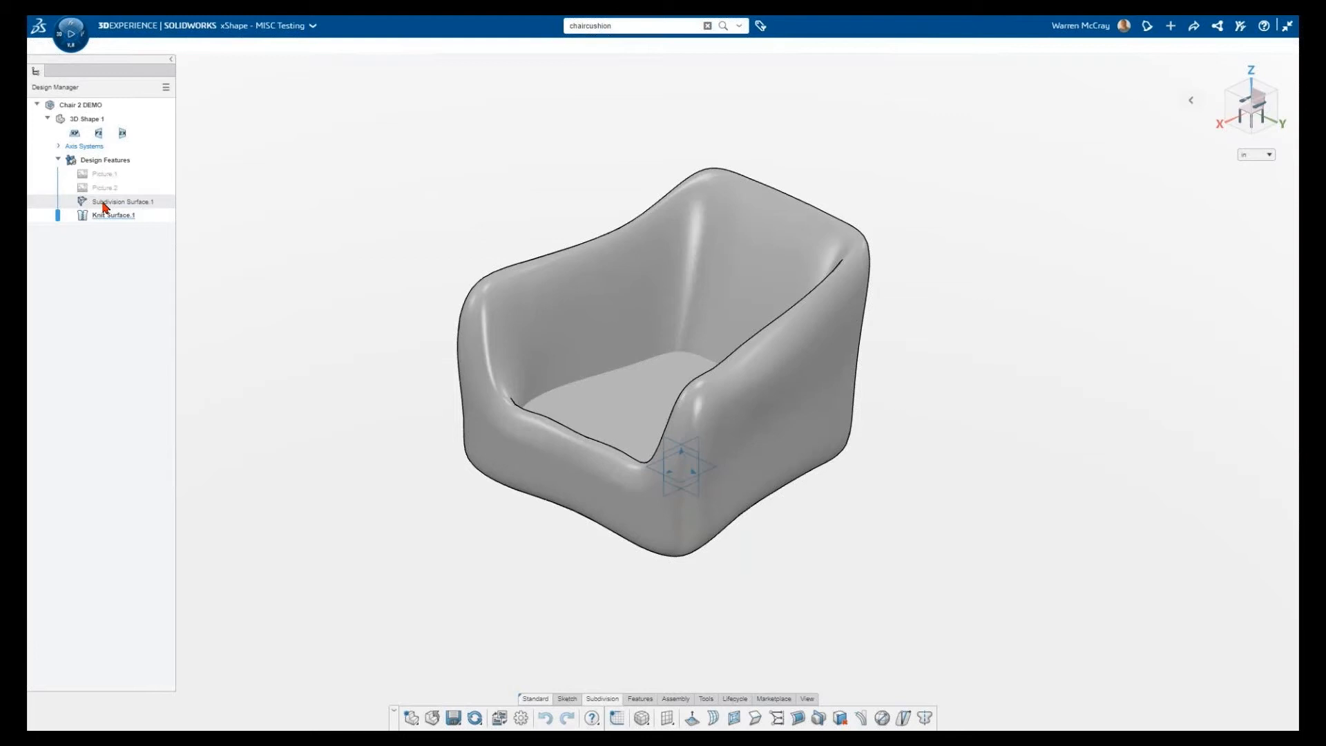
pyautogui.scroll(-1, 441, 477)
pyautogui.scroll(6, 534, 438)
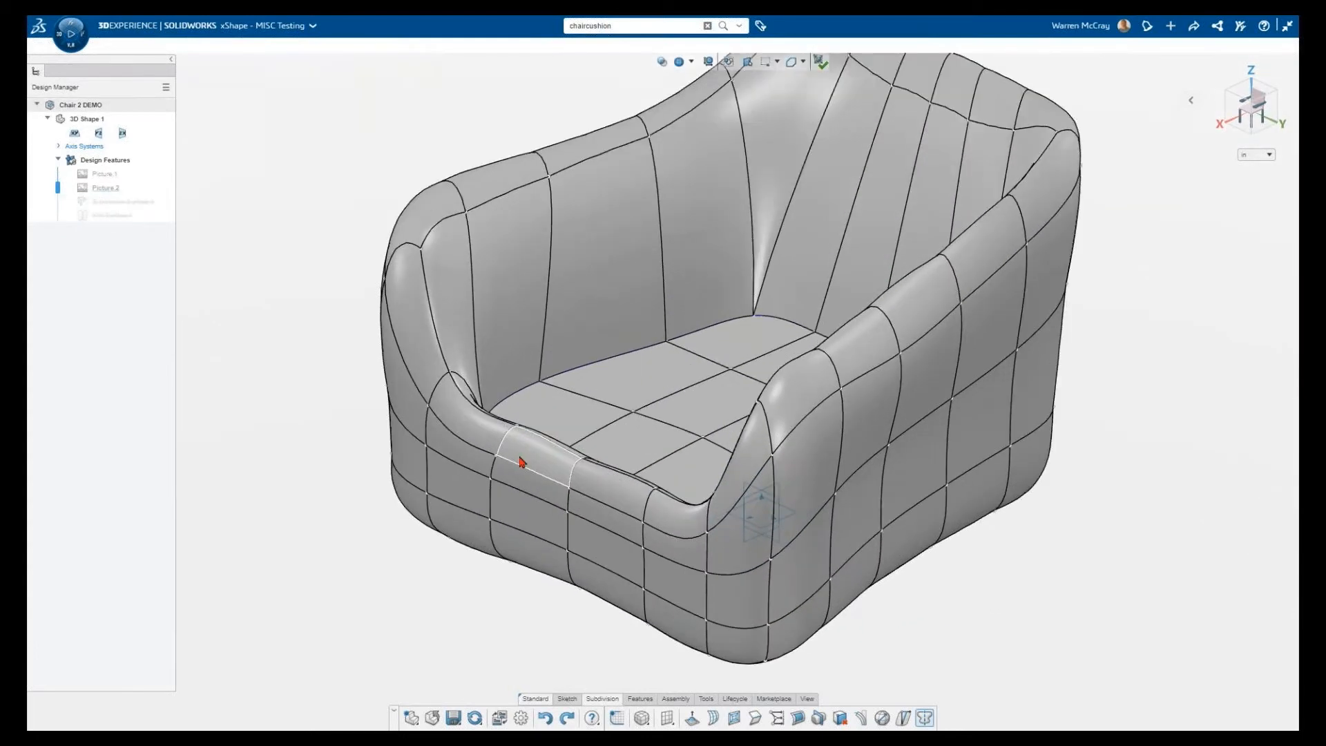
pyautogui.moveTo(570, 469); pyautogui.dragTo(510, 468, button='middle')
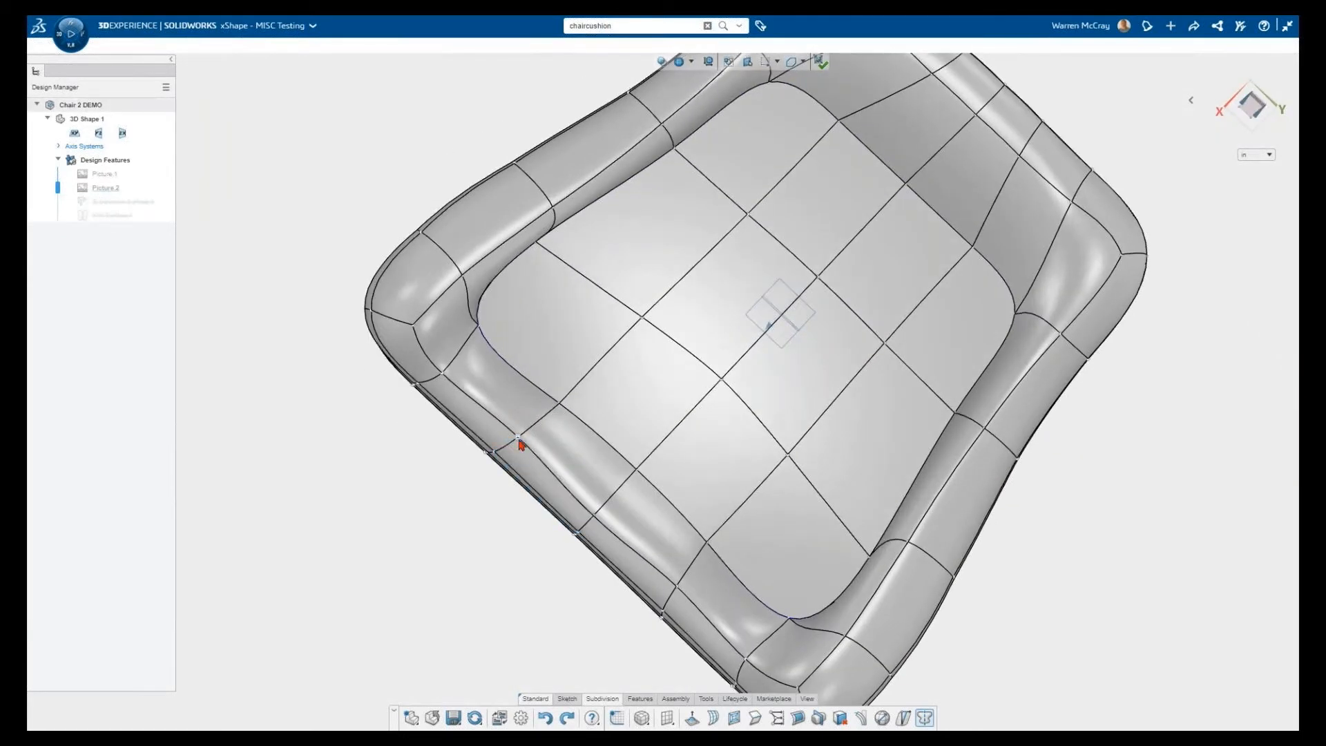
pyautogui.click(517, 437)
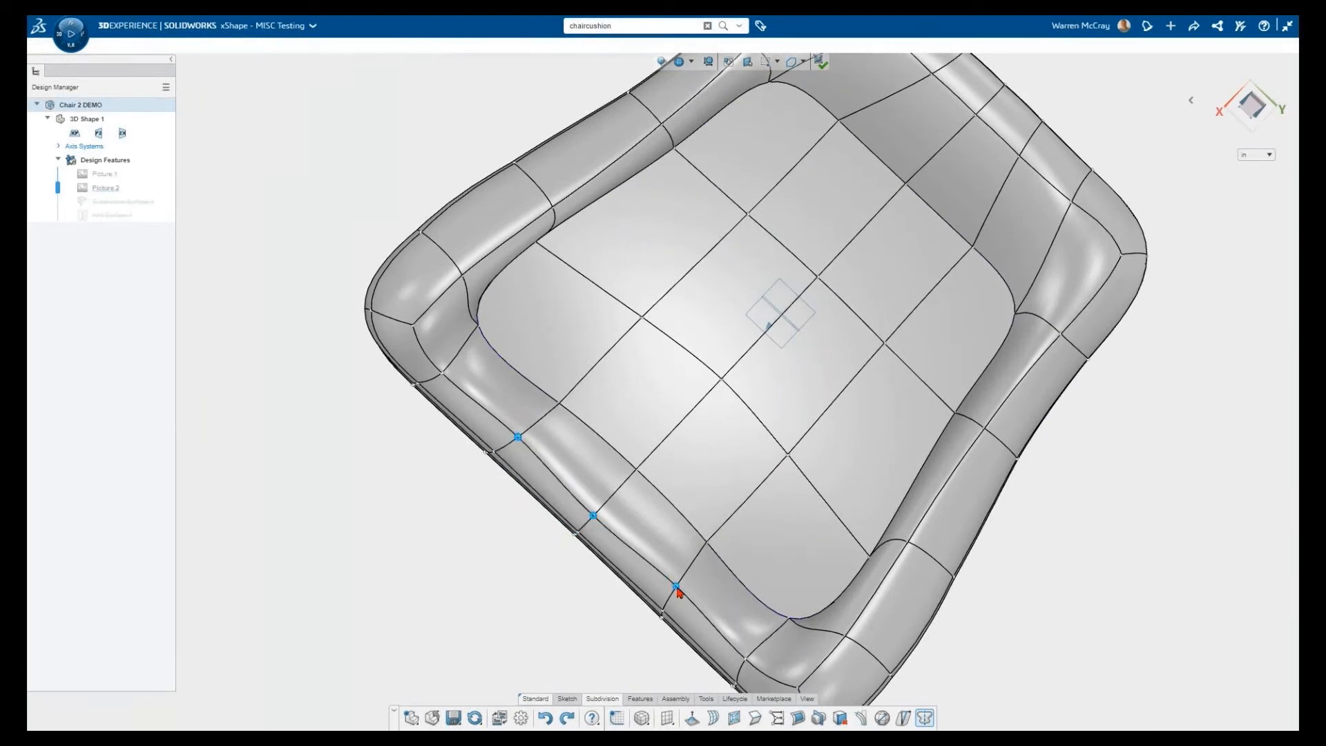
pyautogui.click(702, 556)
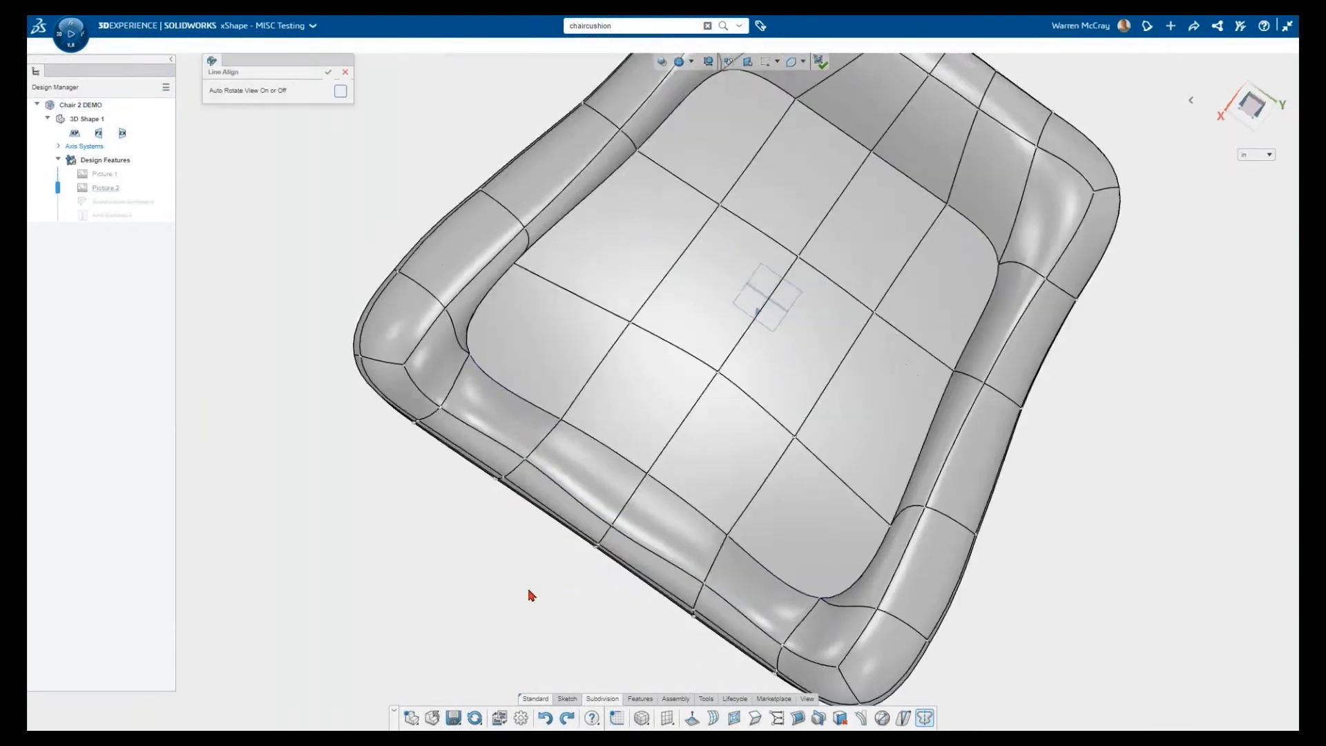
pyautogui.moveTo(609, 617); pyautogui.dragTo(624, 458, button='middle')
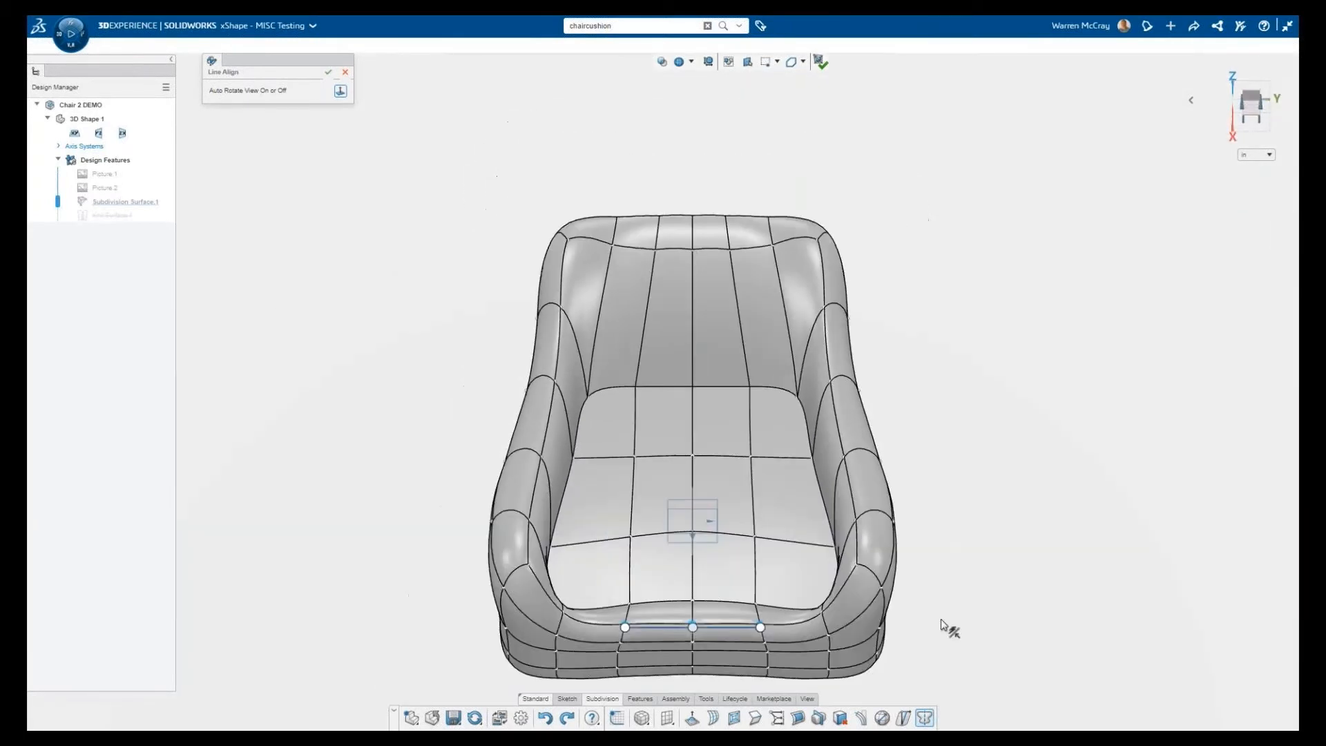
pyautogui.scroll(5, 700, 628)
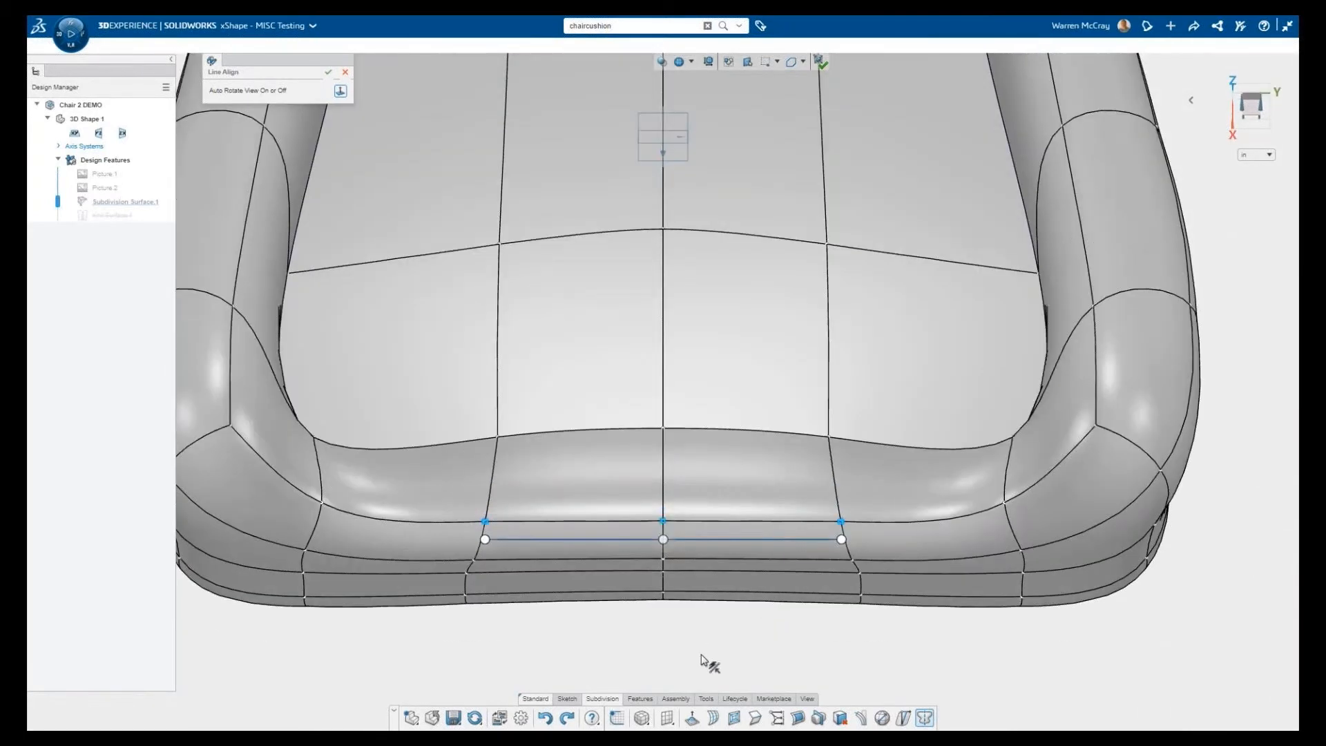
pyautogui.press('Up')
pyautogui.press('Up')
pyautogui.press('Up')
pyautogui.press('Up')
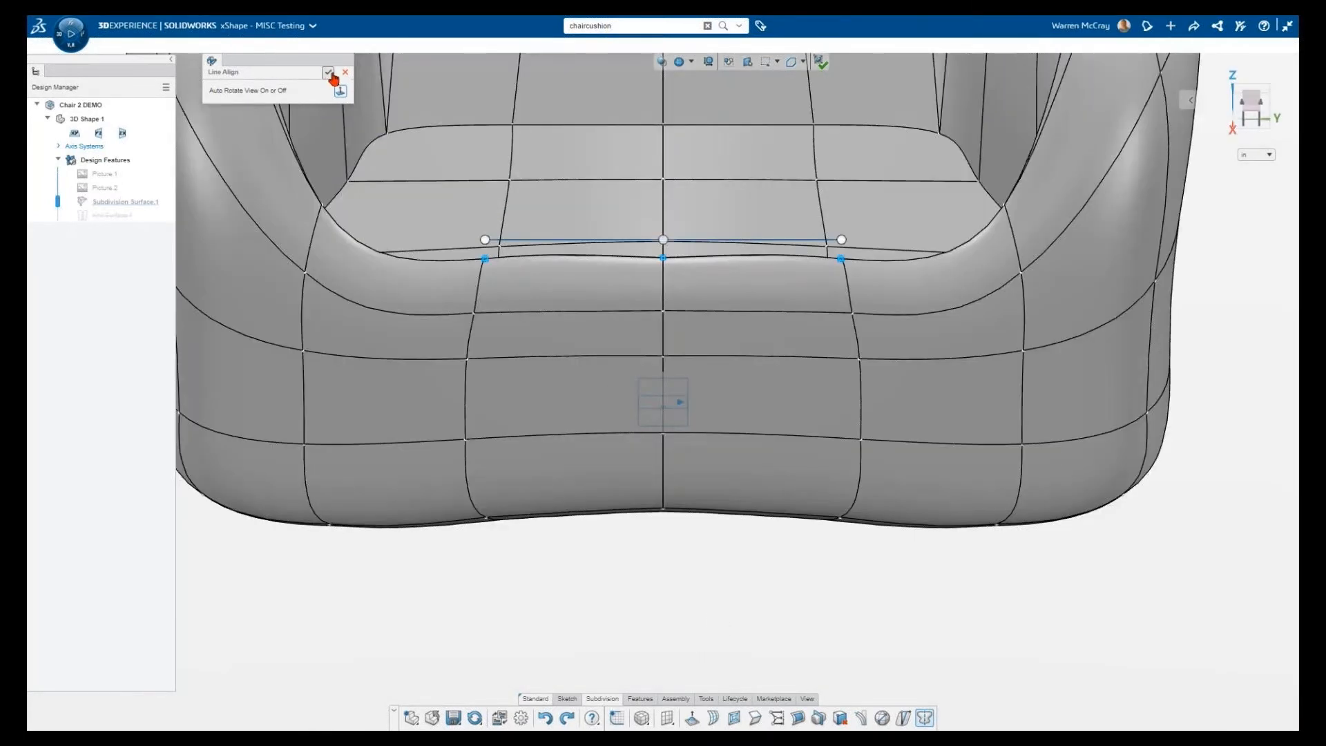
pyautogui.click(330, 73)
# Straighten the three middle points one row below the front rail's top with Line Align and lower them slightly.
pyautogui.click(473, 313)
pyautogui.keyDown('ctrl'); pyautogui.click(663, 311); pyautogui.keyUp('ctrl')
pyautogui.keyDown('ctrl'); pyautogui.click(852, 314); pyautogui.keyUp('ctrl')
pyautogui.press('l')
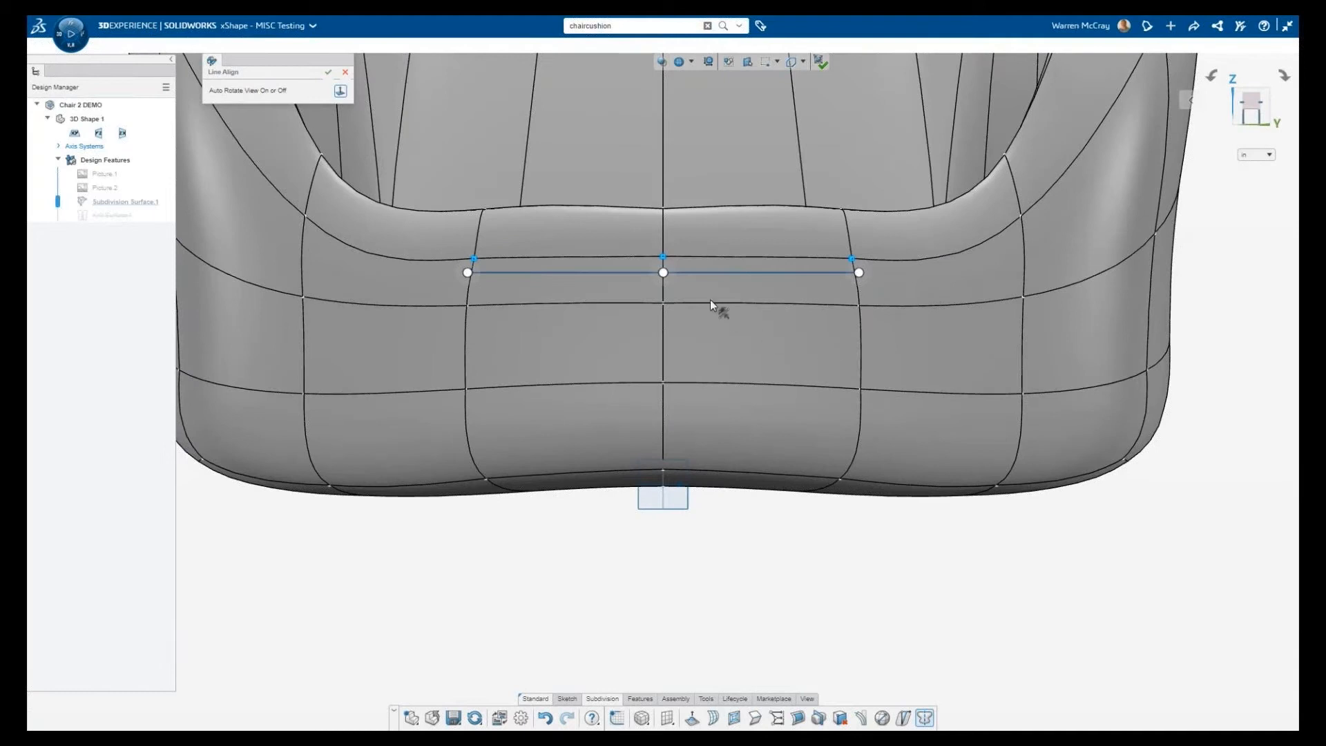
pyautogui.moveTo(667, 273); pyautogui.dragTo(684, 288)
pyautogui.moveTo(716, 530)
pyautogui.mouseDown(button='middle')
pyautogui.moveTo(610, 544)
pyautogui.moveTo(712, 549)
pyautogui.mouseUp(button='middle')
pyautogui.click(328, 74)
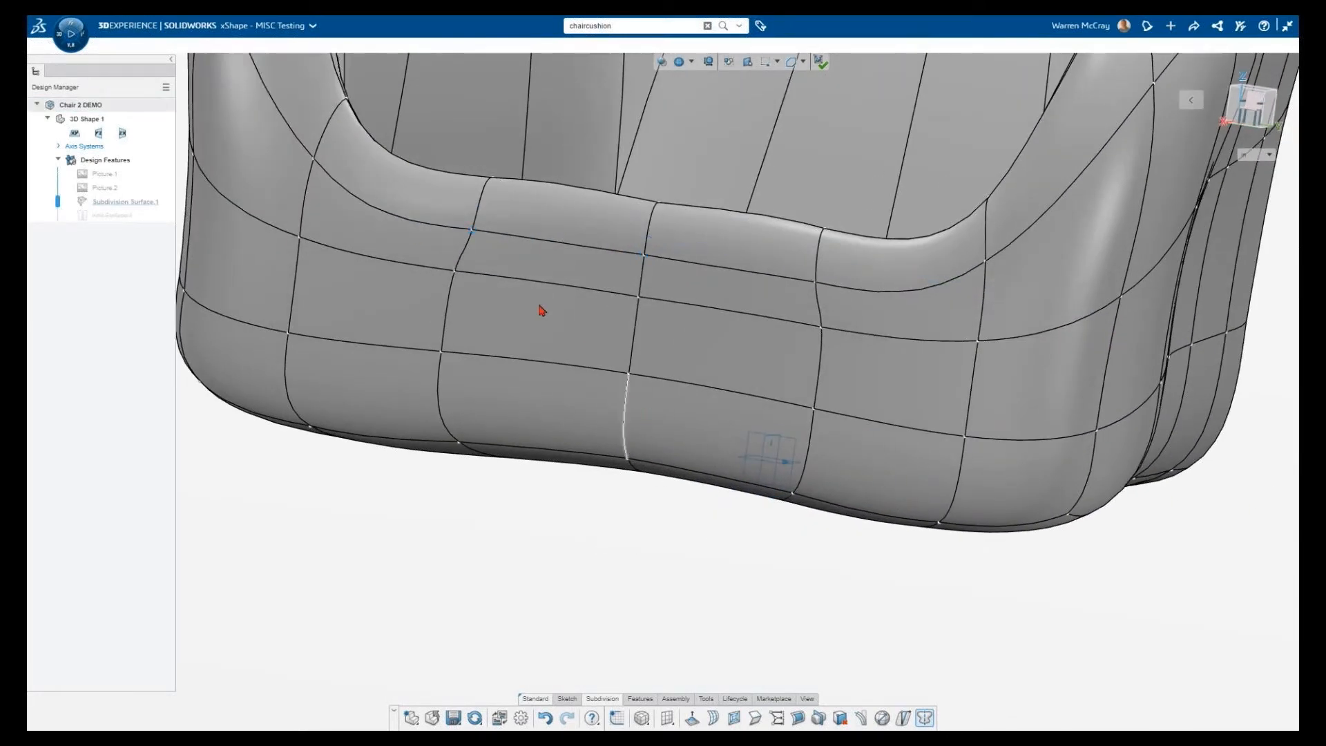
# Straighten the three middle points in the next row down on the chair's front face with Line Align and lower them slightly.
pyautogui.click(454, 271)
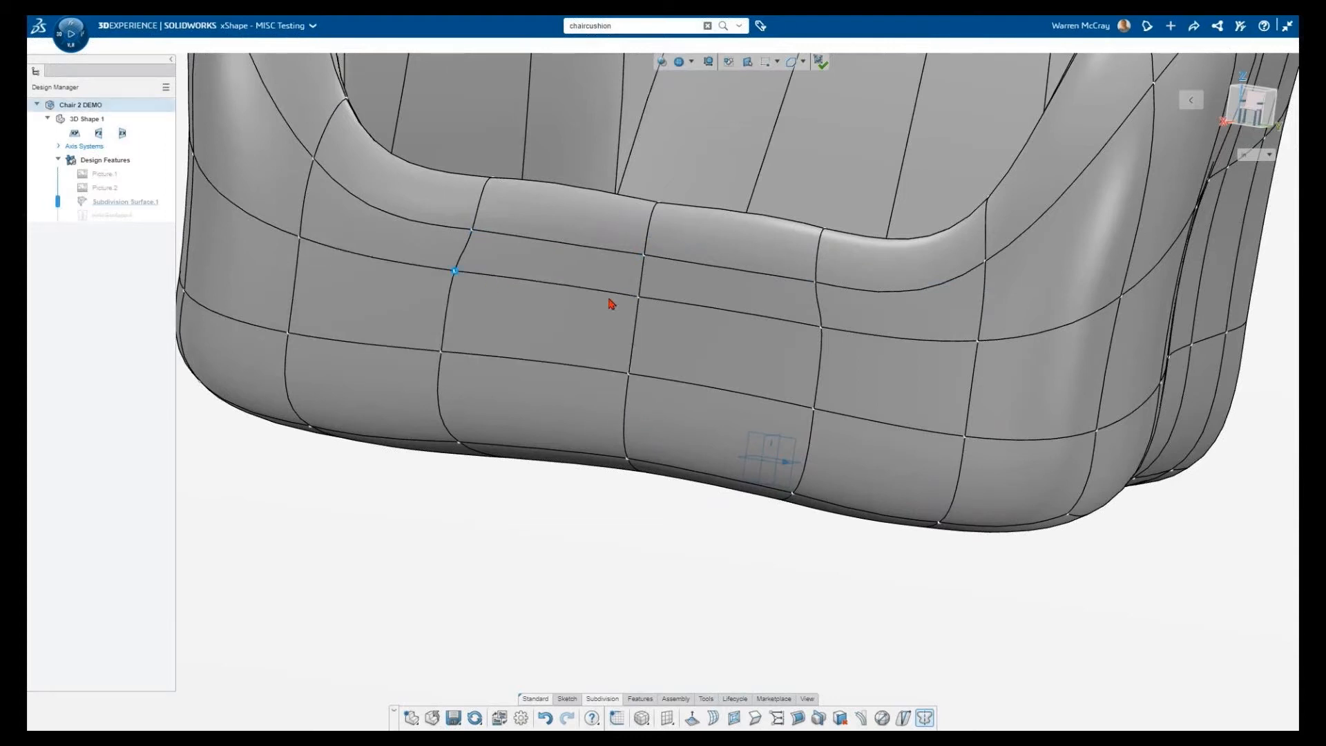
pyautogui.click(638, 298)
pyautogui.click(821, 327)
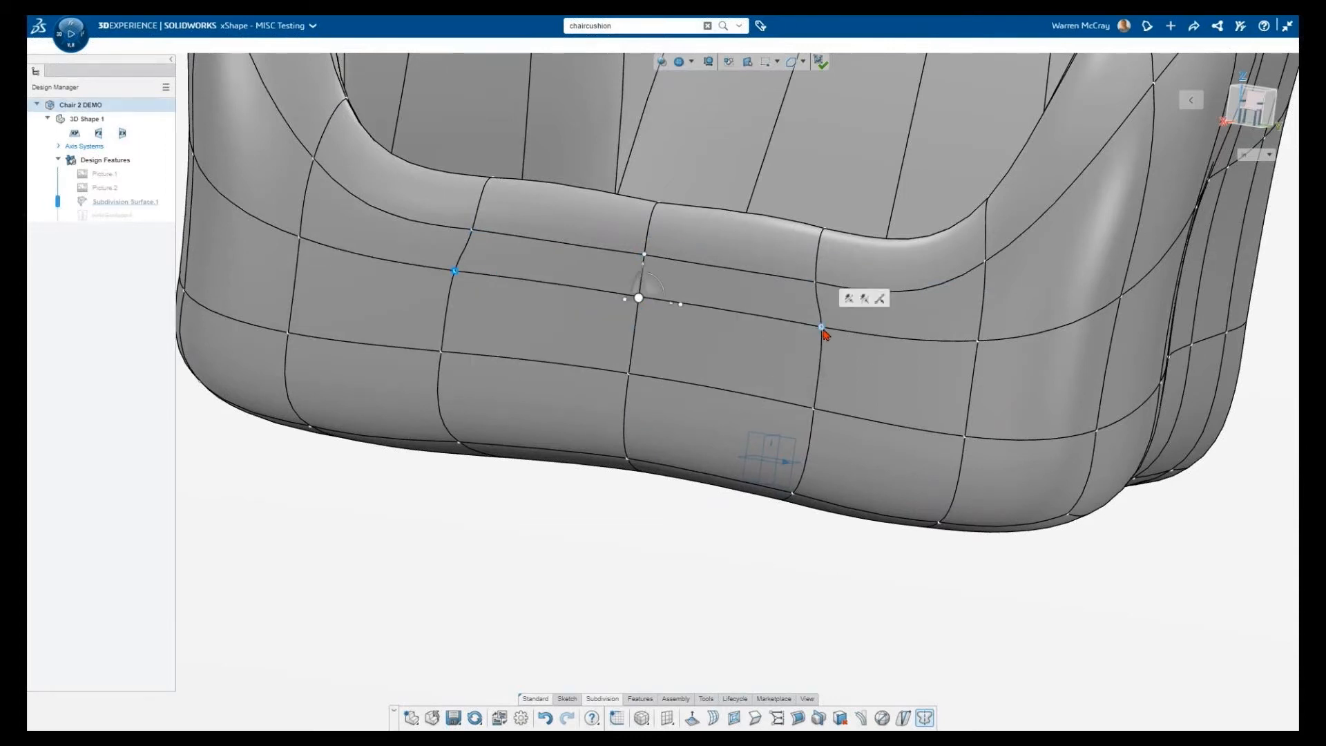
pyautogui.click(848, 304)
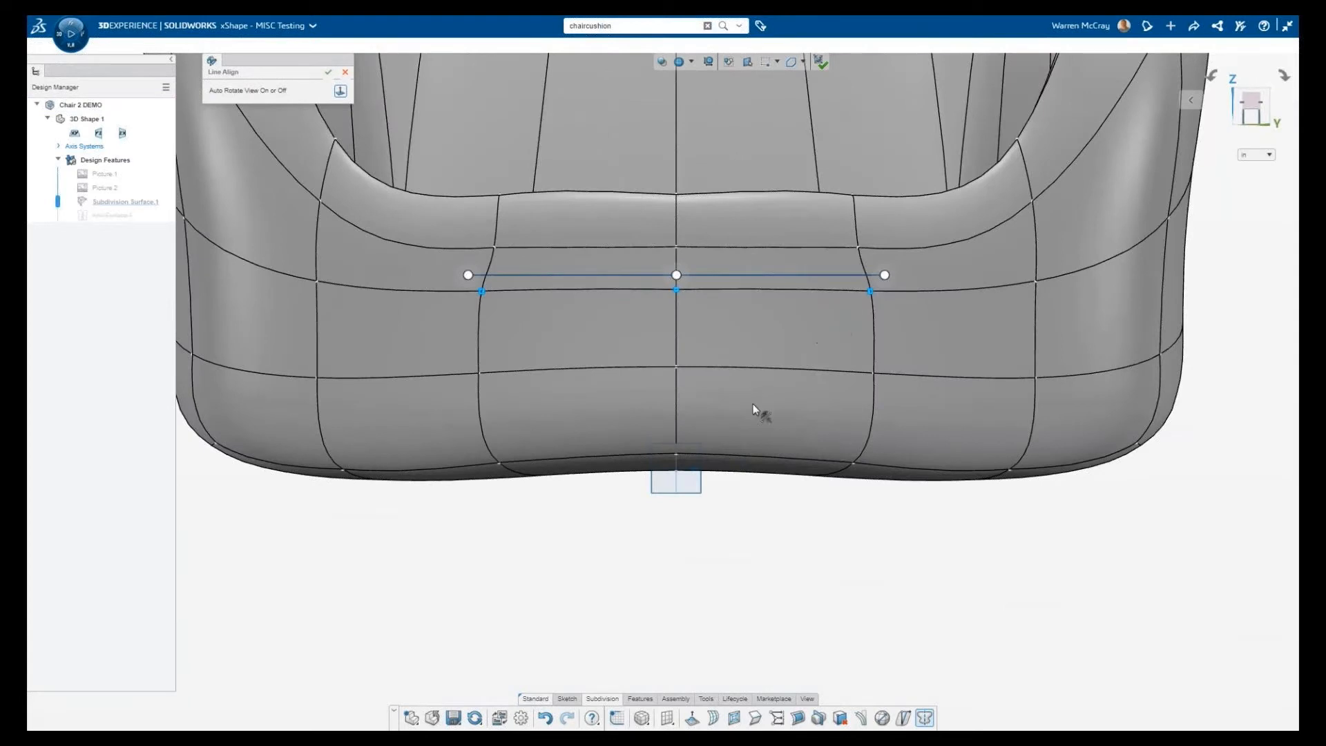
pyautogui.moveTo(677, 276); pyautogui.dragTo(684, 305)
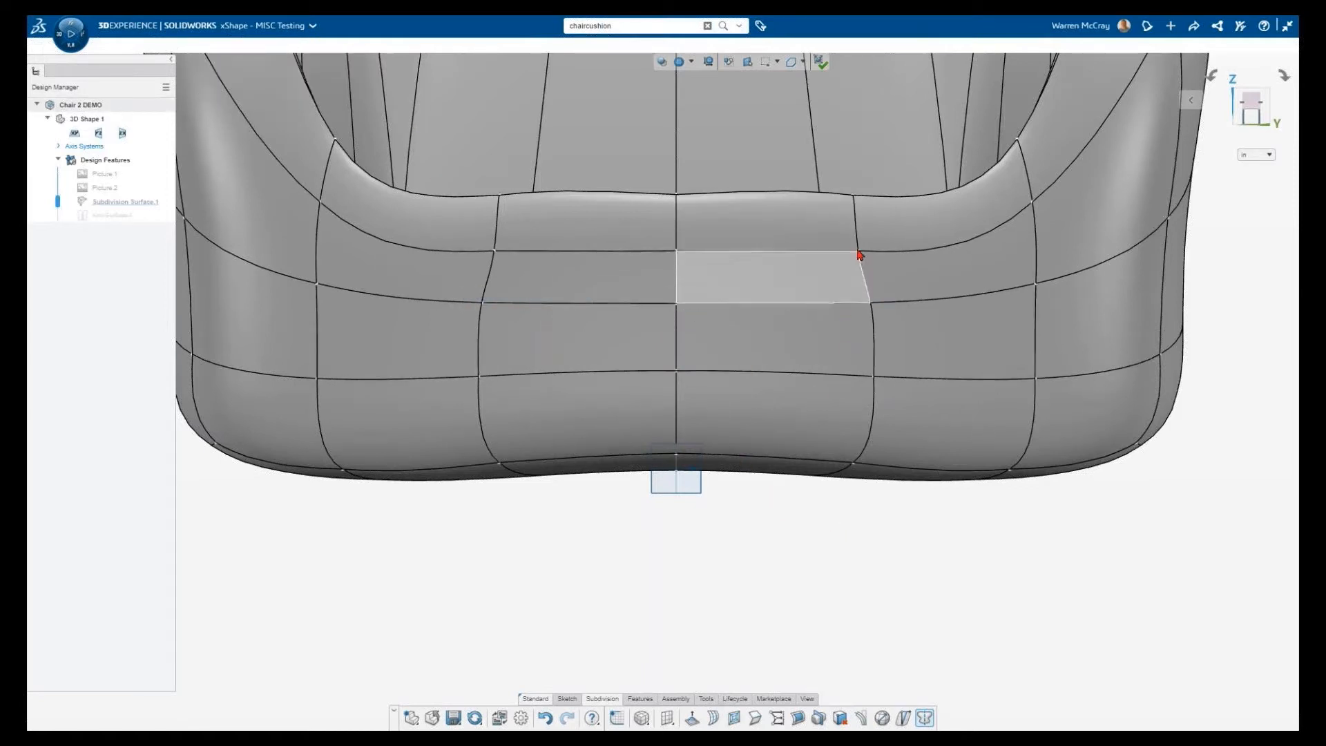
# Align the three points of the front face's vertical column beside the centre into a near-vertical line with Line Align.
pyautogui.keyDown('ctrl'); pyautogui.click(873, 377); pyautogui.keyUp('ctrl')
pyautogui.click(906, 355)
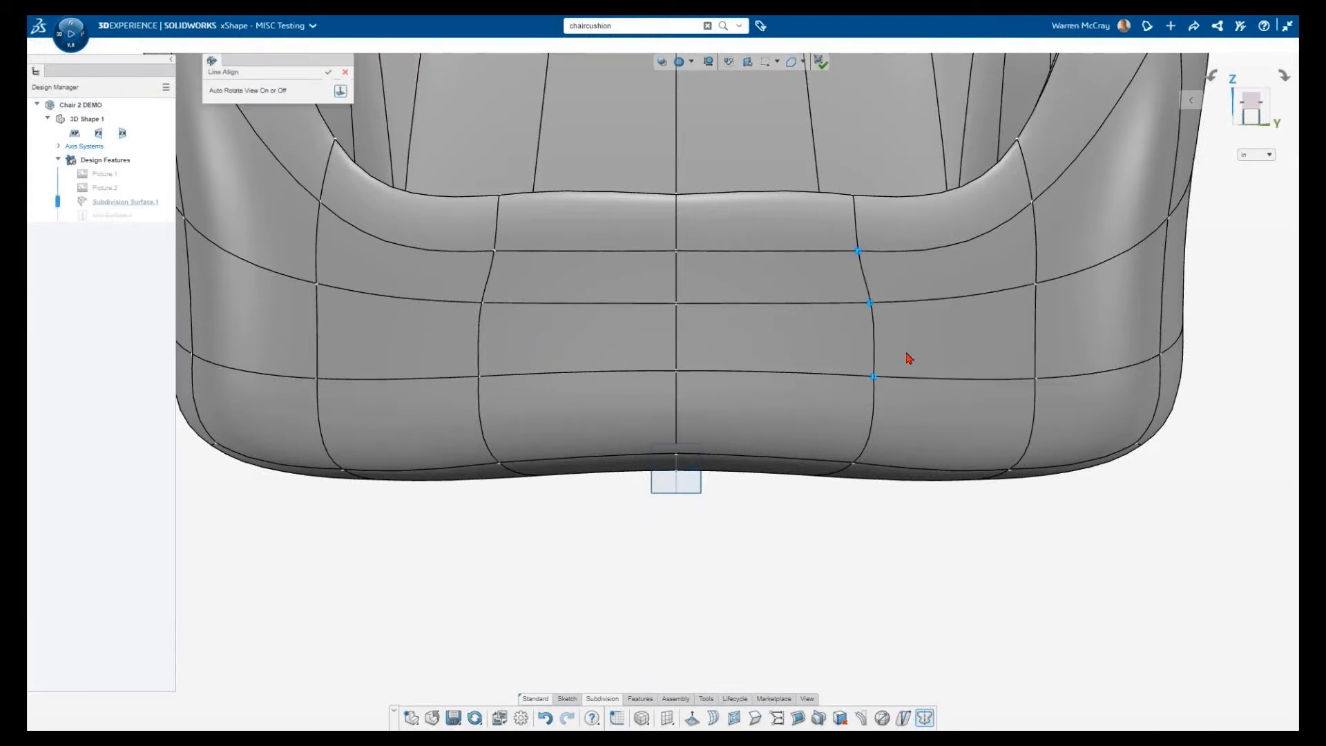
pyautogui.moveTo(889, 367); pyautogui.dragTo(874, 387)
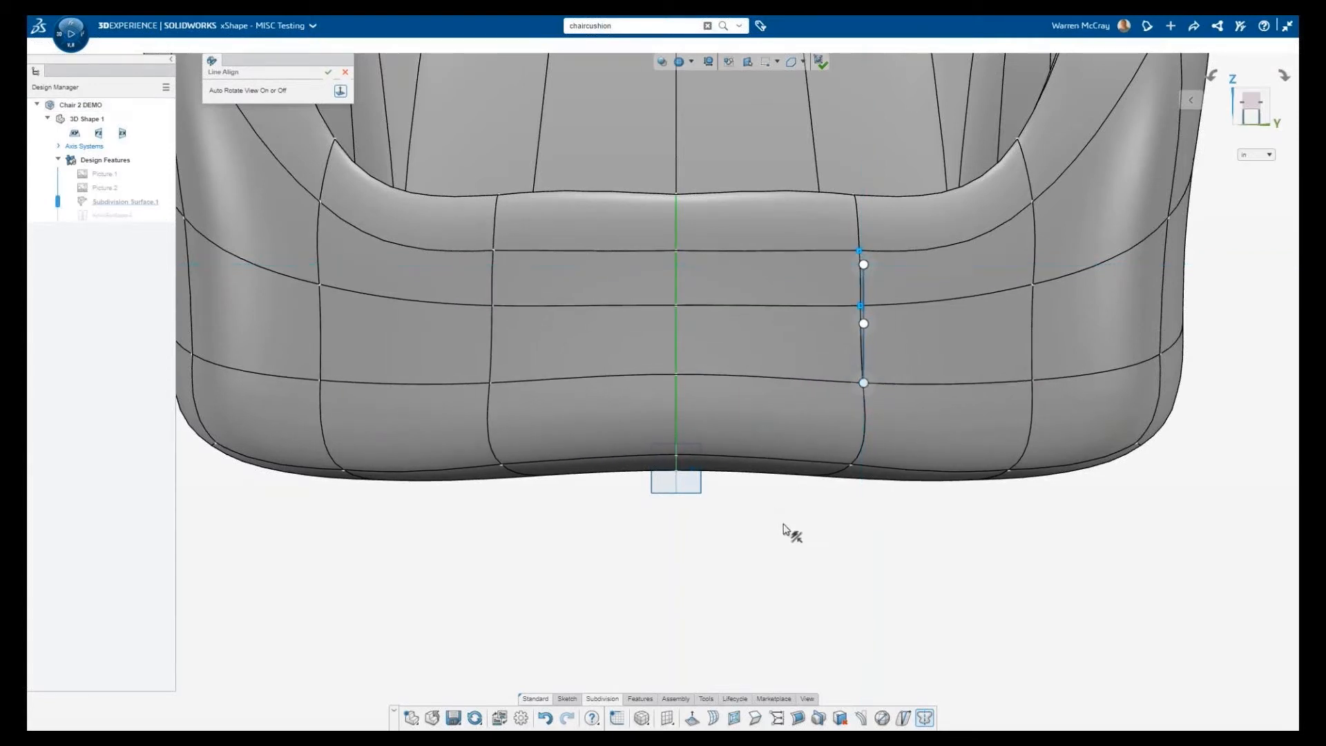
pyautogui.click(328, 71)
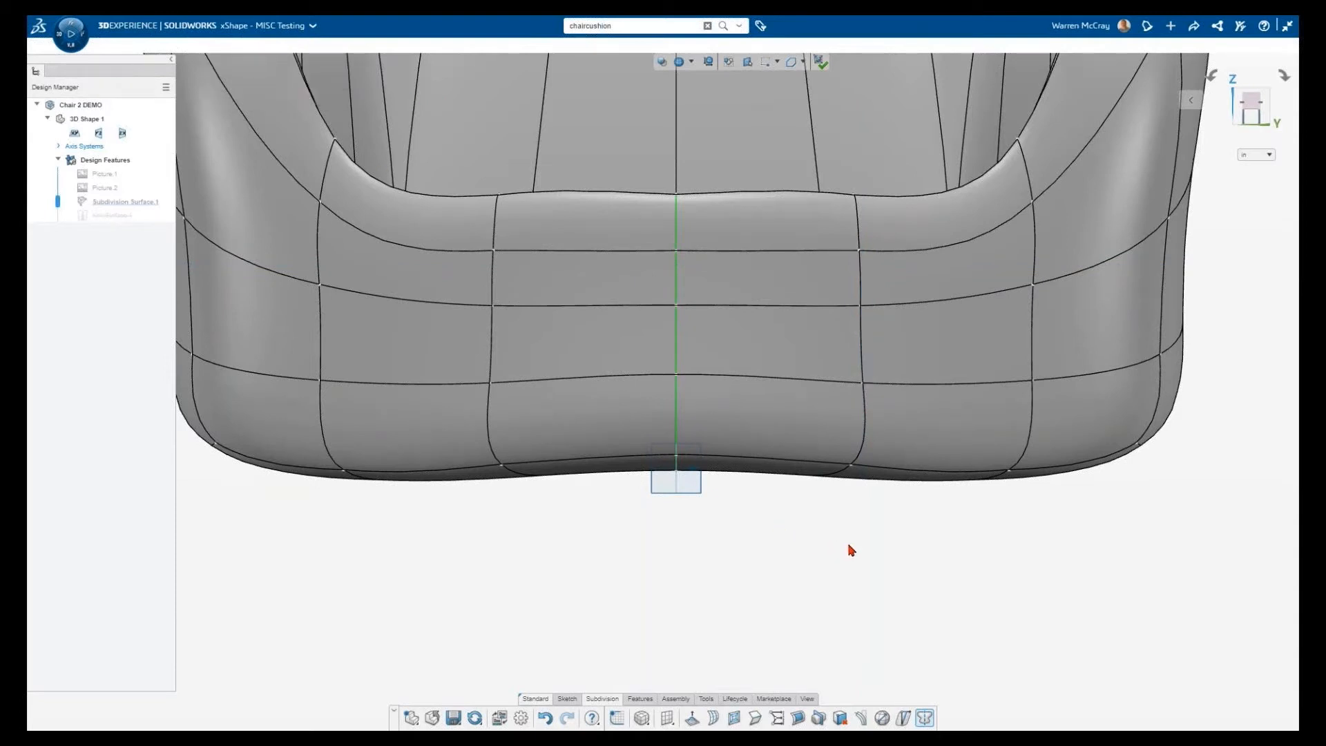
# Straighten the three middle points along the seat opening's front edge with Line Align and move them slightly forward.
pyautogui.scroll(-3, 851, 553)
pyautogui.moveTo(864, 520); pyautogui.dragTo(814, 539, button='middle')
pyautogui.hotkey('ctrl', '5')
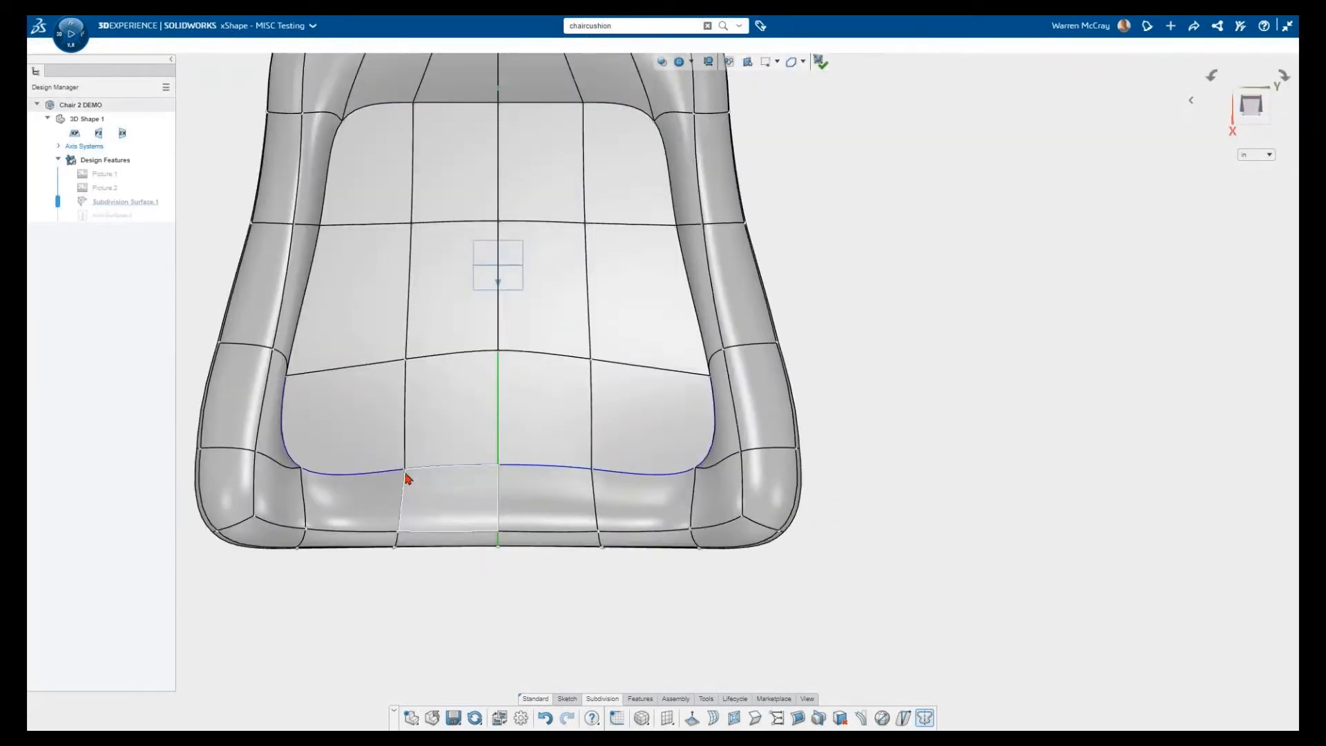
pyautogui.keyDown('ctrl'); pyautogui.click(498, 466); pyautogui.keyUp('ctrl')
pyautogui.keyDown('ctrl'); pyautogui.click(591, 469); pyautogui.keyUp('ctrl')
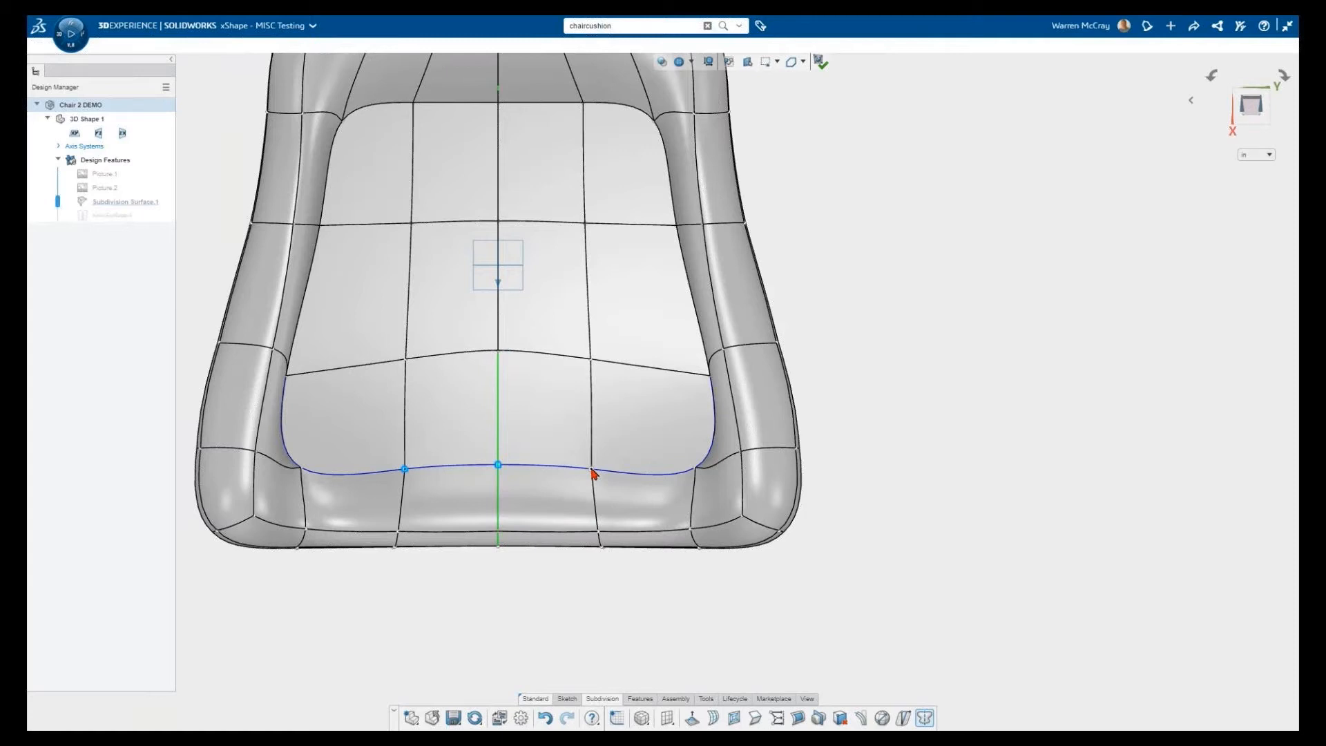
pyautogui.click(616, 437)
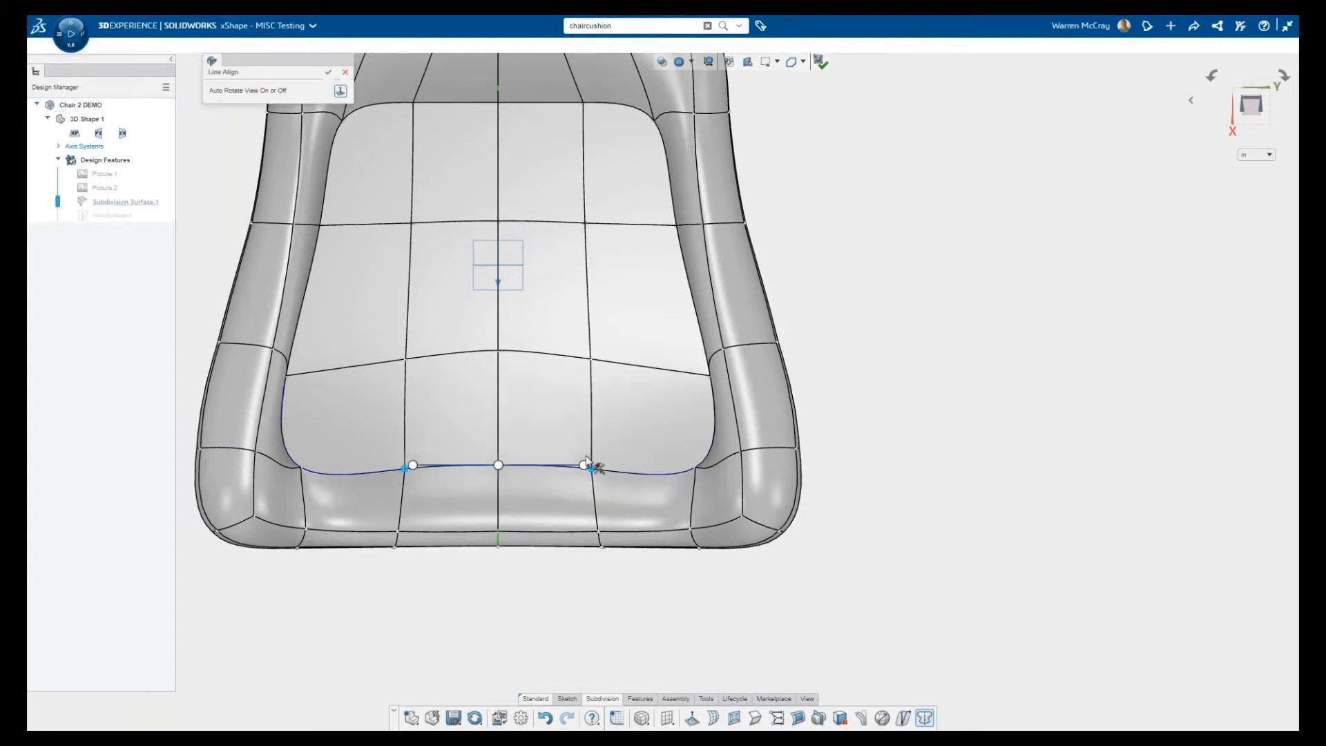
pyautogui.moveTo(509, 482); pyautogui.dragTo(511, 492)
pyautogui.moveTo(557, 551); pyautogui.dragTo(541, 521, button='middle')
pyautogui.click(329, 73)
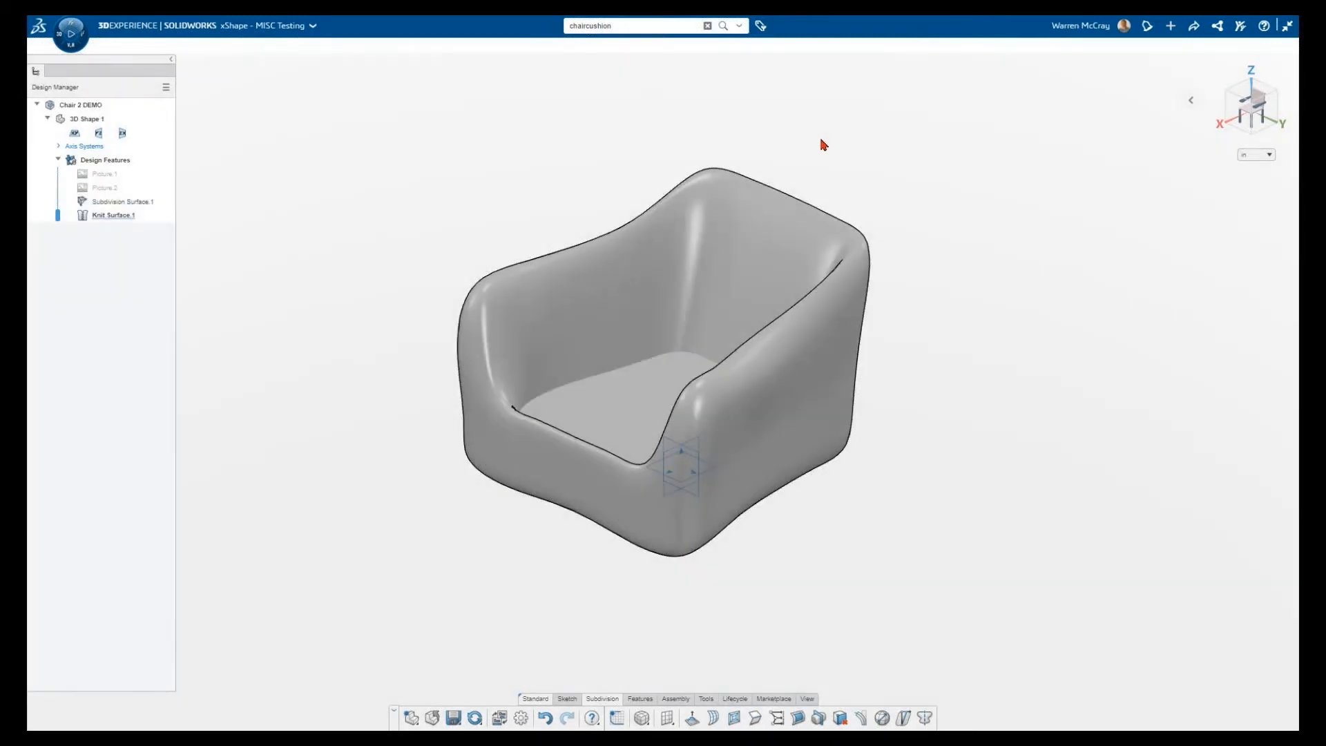
# Reopen the subdivision surface, select the chair's underside faces and crease their outer boundary with an adjusted crease percentage.
pyautogui.doubleClick(85, 203)
pyautogui.moveTo(438, 438); pyautogui.dragTo(426, 287, button='middle')
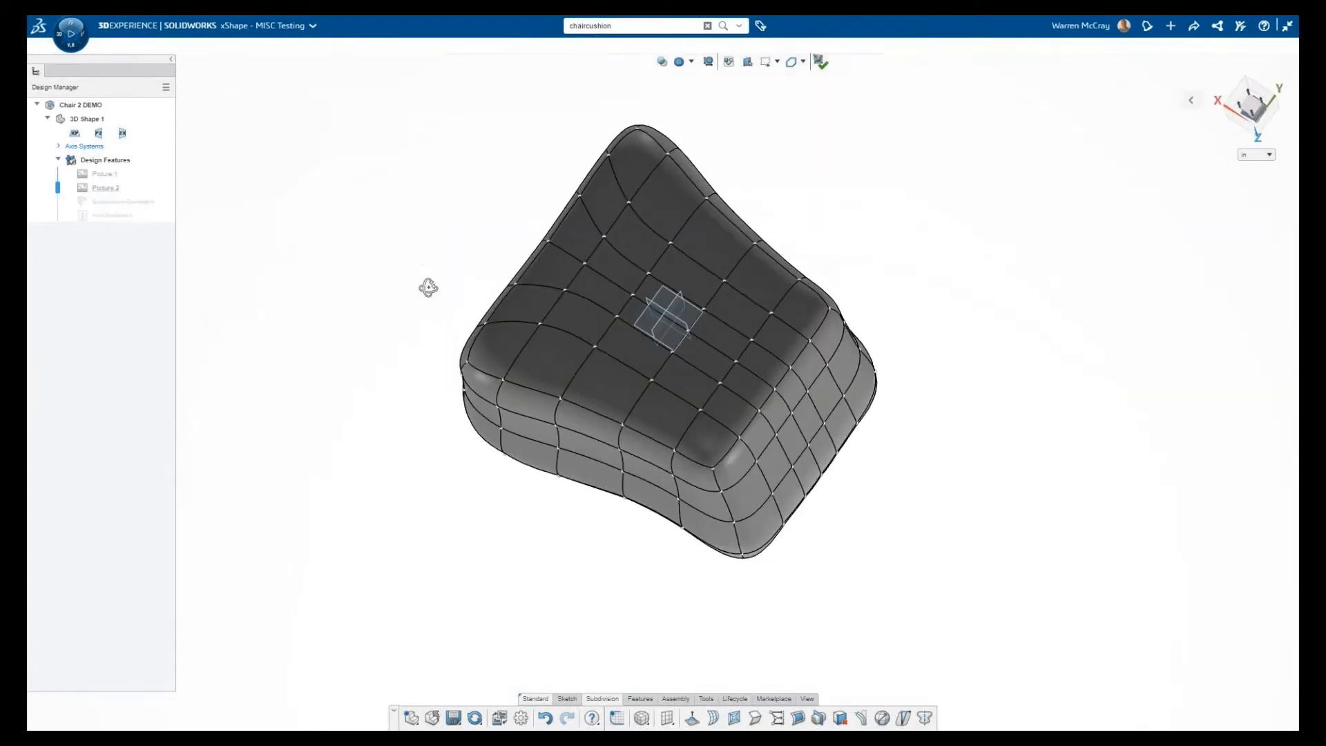
pyautogui.moveTo(533, 345)
pyautogui.mouseDown()
pyautogui.moveTo(555, 273)
pyautogui.moveTo(625, 155)
pyautogui.moveTo(789, 318)
pyautogui.moveTo(713, 444)
pyautogui.moveTo(587, 335)
pyautogui.moveTo(642, 248)
pyautogui.moveTo(607, 268)
pyautogui.moveTo(709, 353)
pyautogui.moveTo(636, 338)
pyautogui.moveTo(660, 297)
pyautogui.moveTo(664, 307)
pyautogui.mouseUp()
pyautogui.click(754, 718)
pyautogui.moveTo(397, 189); pyautogui.dragTo(364, 249, button='middle')
pyautogui.moveTo(293, 70); pyautogui.dragTo(279, 69)
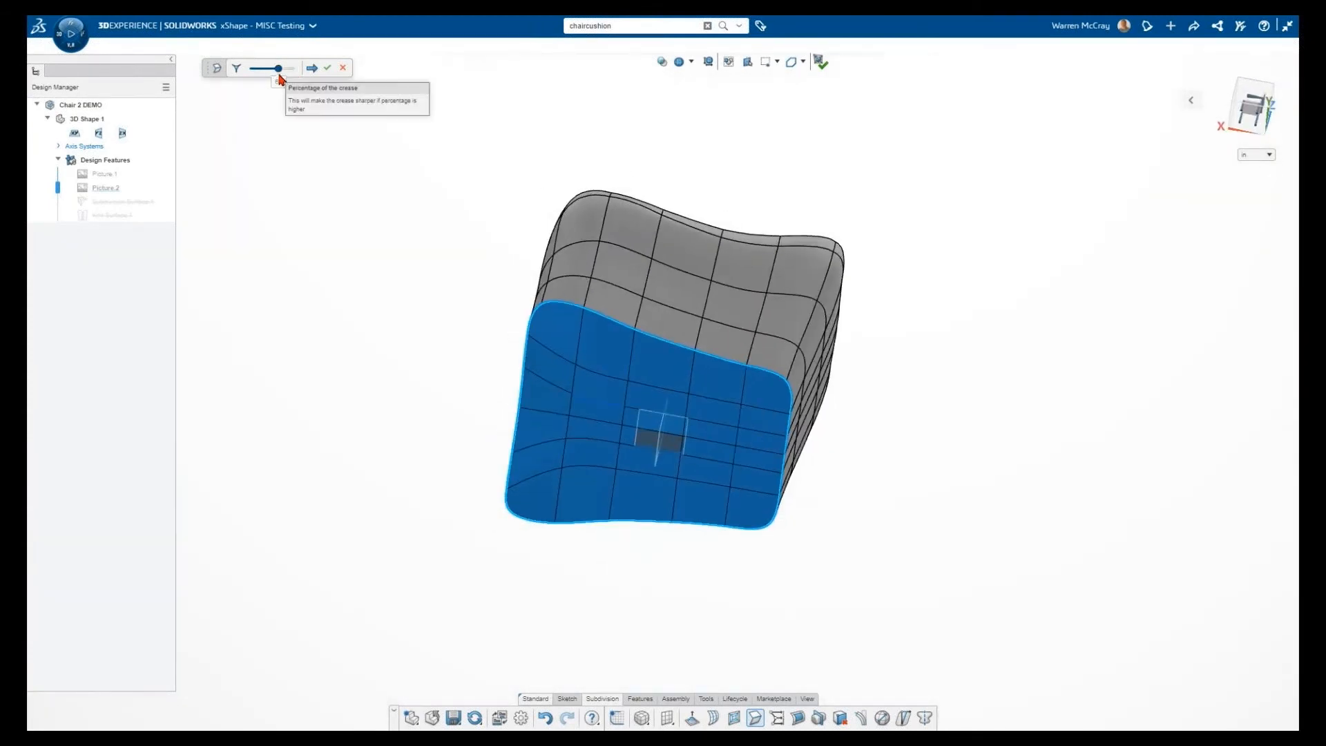
pyautogui.scroll(3, 589, 380)
pyautogui.moveTo(365, 261); pyautogui.dragTo(302, 108, button='middle')
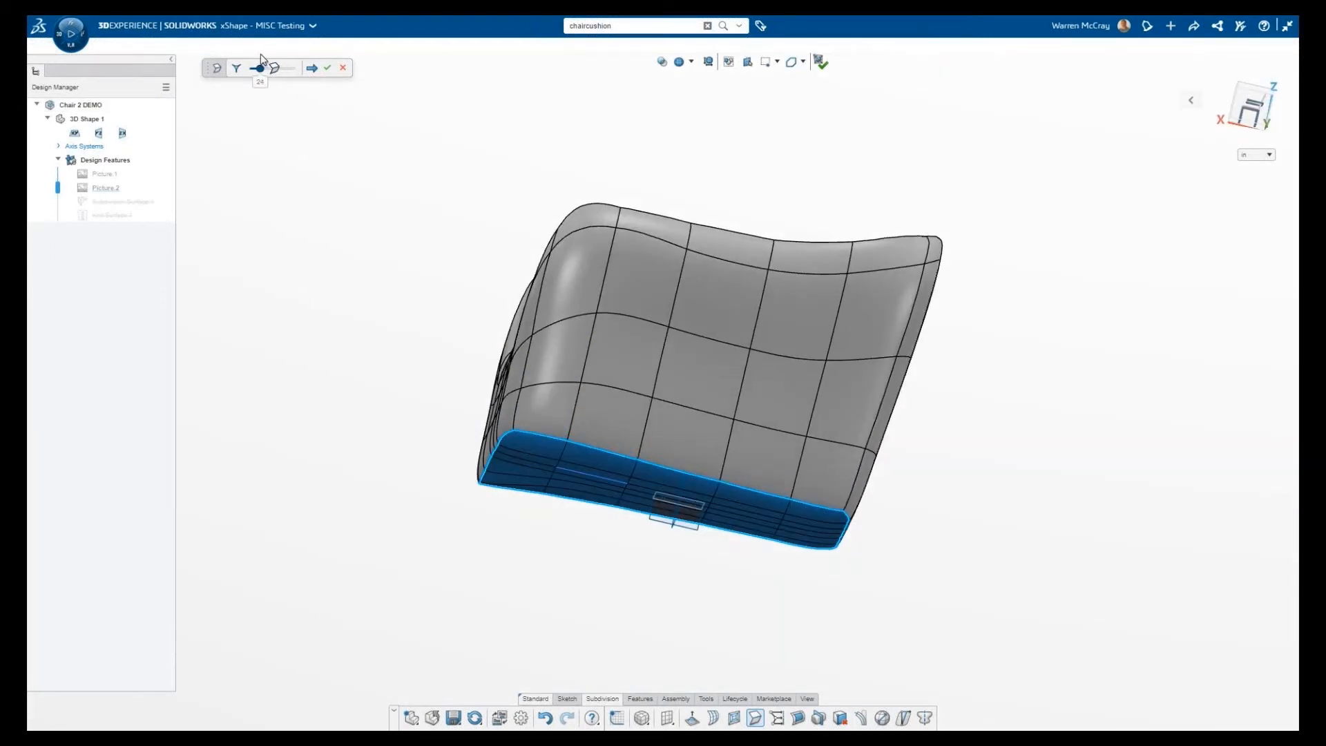
pyautogui.moveTo(380, 232); pyautogui.dragTo(352, 254, button='middle')
pyautogui.moveTo(345, 145); pyautogui.dragTo(511, 201, button='middle')
pyautogui.press('Return')
# Align all the points along the chair's front bottom edge into a straight line with Line Align.
pyautogui.scroll(3, 704, 476)
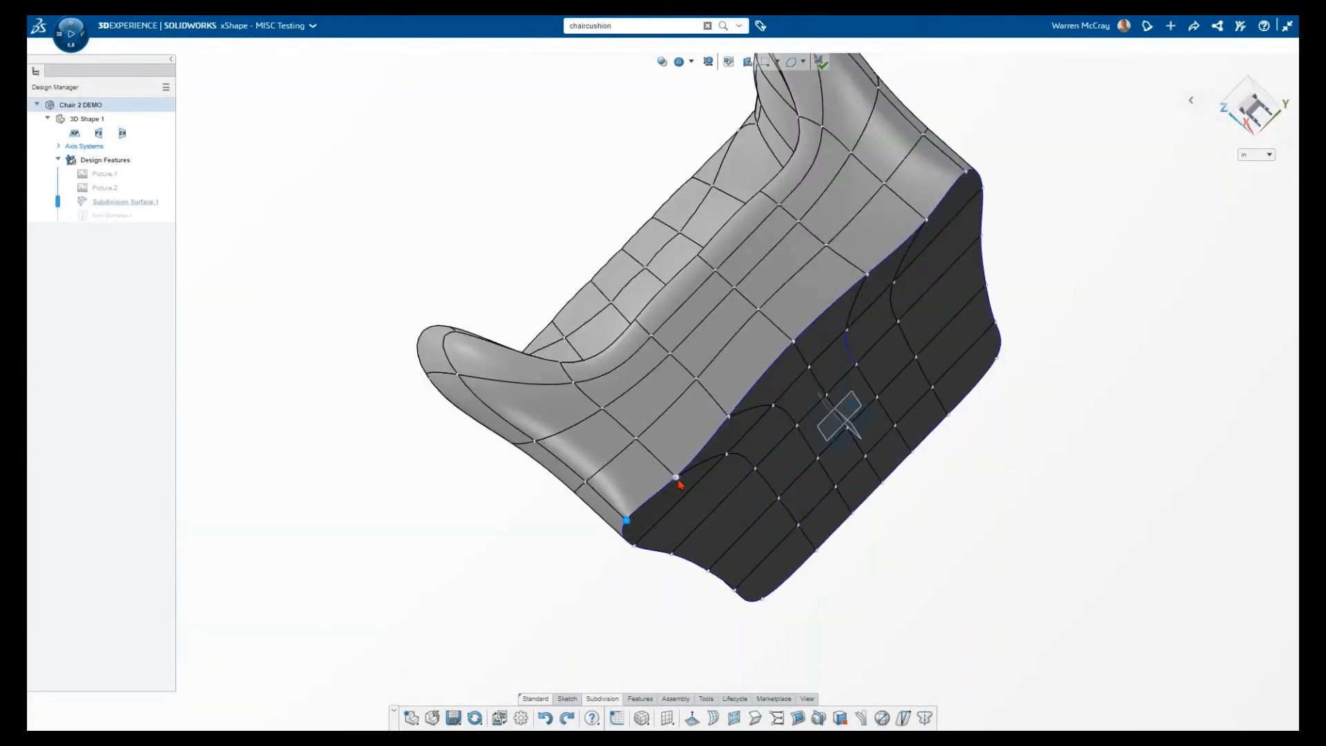
pyautogui.click(729, 415)
pyautogui.click(966, 172)
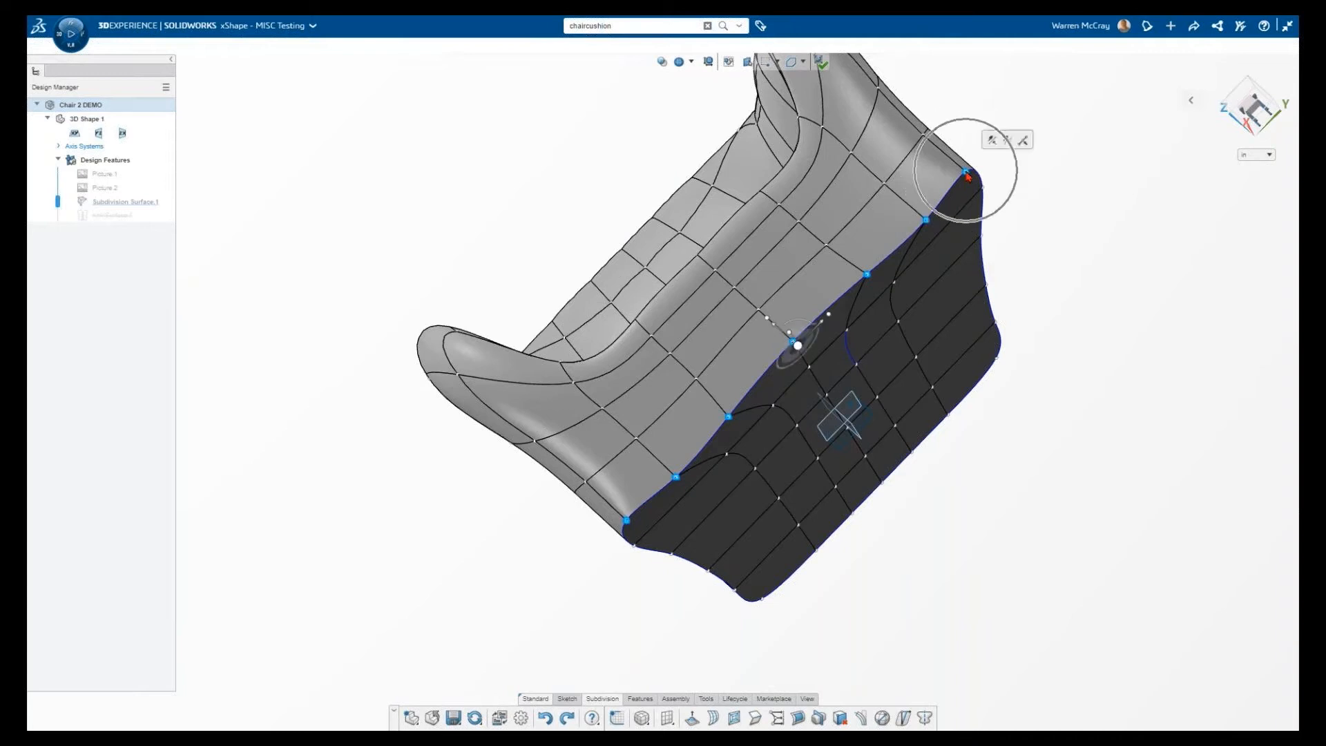
pyautogui.click(992, 142)
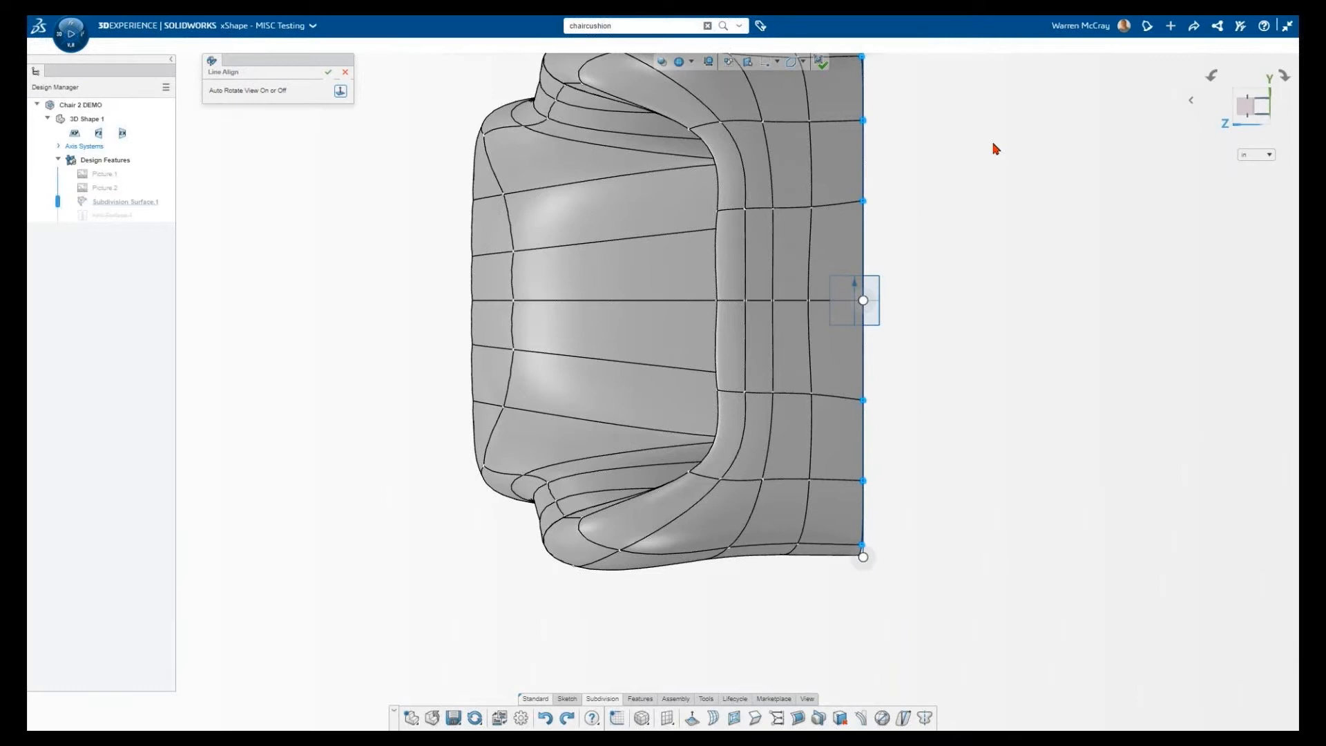
pyautogui.click(328, 73)
pyautogui.moveTo(377, 422); pyautogui.dragTo(417, 446, button='middle')
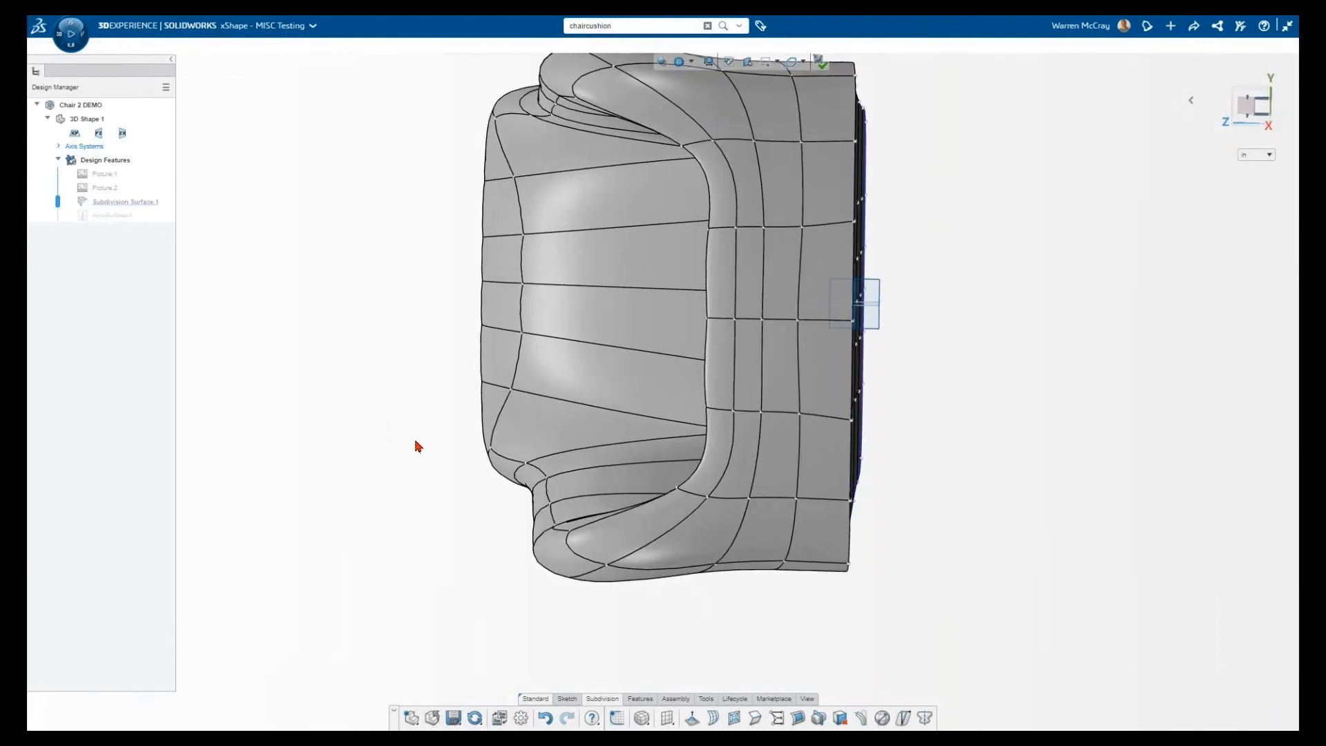
# Align all the points along the chair side's bottom edge, from front to back, into one line with Line Align.
pyautogui.hotkey('ctrl', '1')
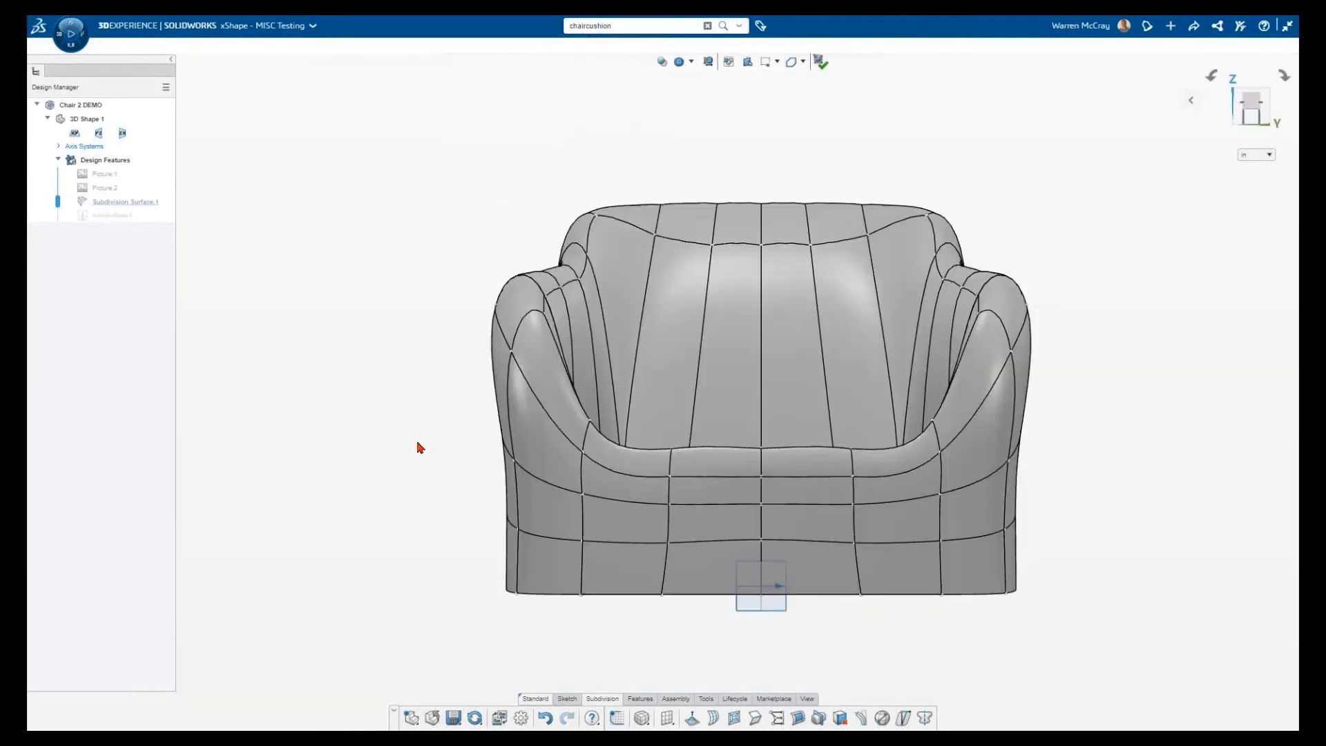
pyautogui.hotkey('ctrl', '4')
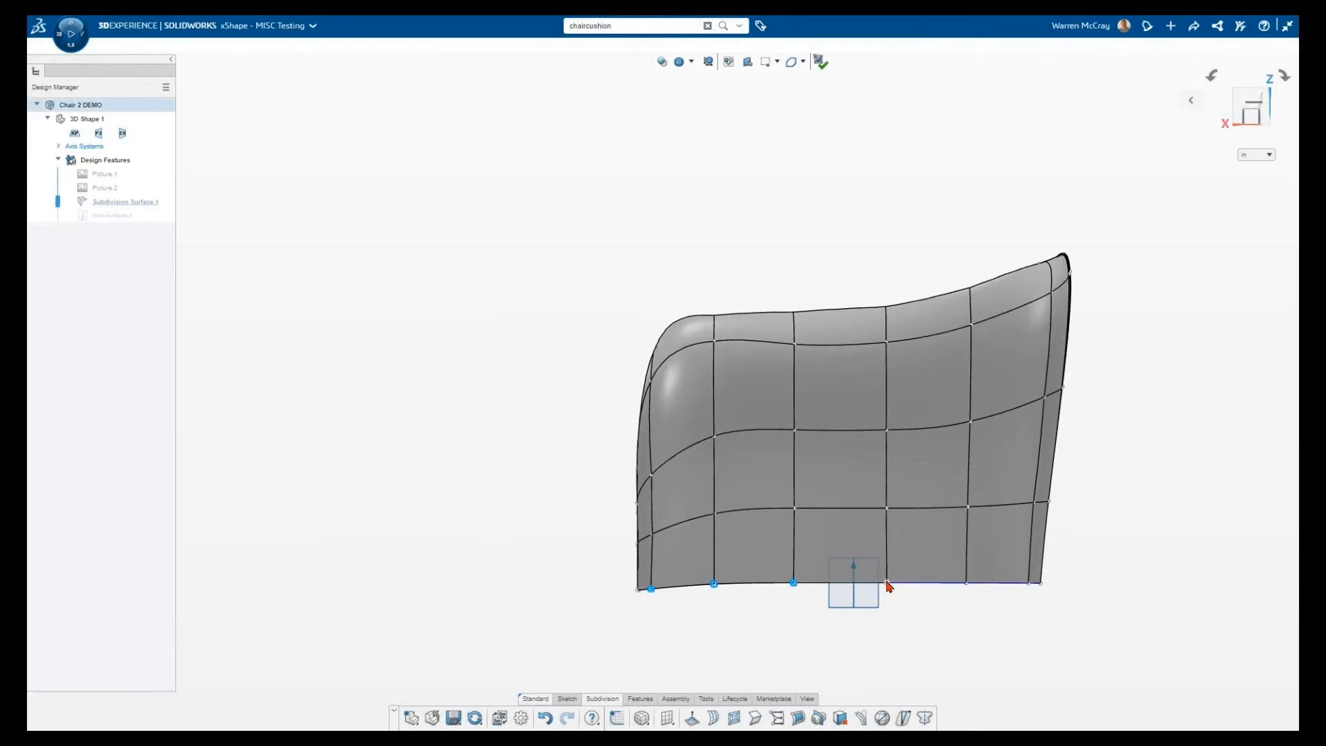
pyautogui.keyDown('ctrl'); pyautogui.click(637, 590); pyautogui.keyUp('ctrl')
pyautogui.click(1042, 587)
pyautogui.click(1068, 556)
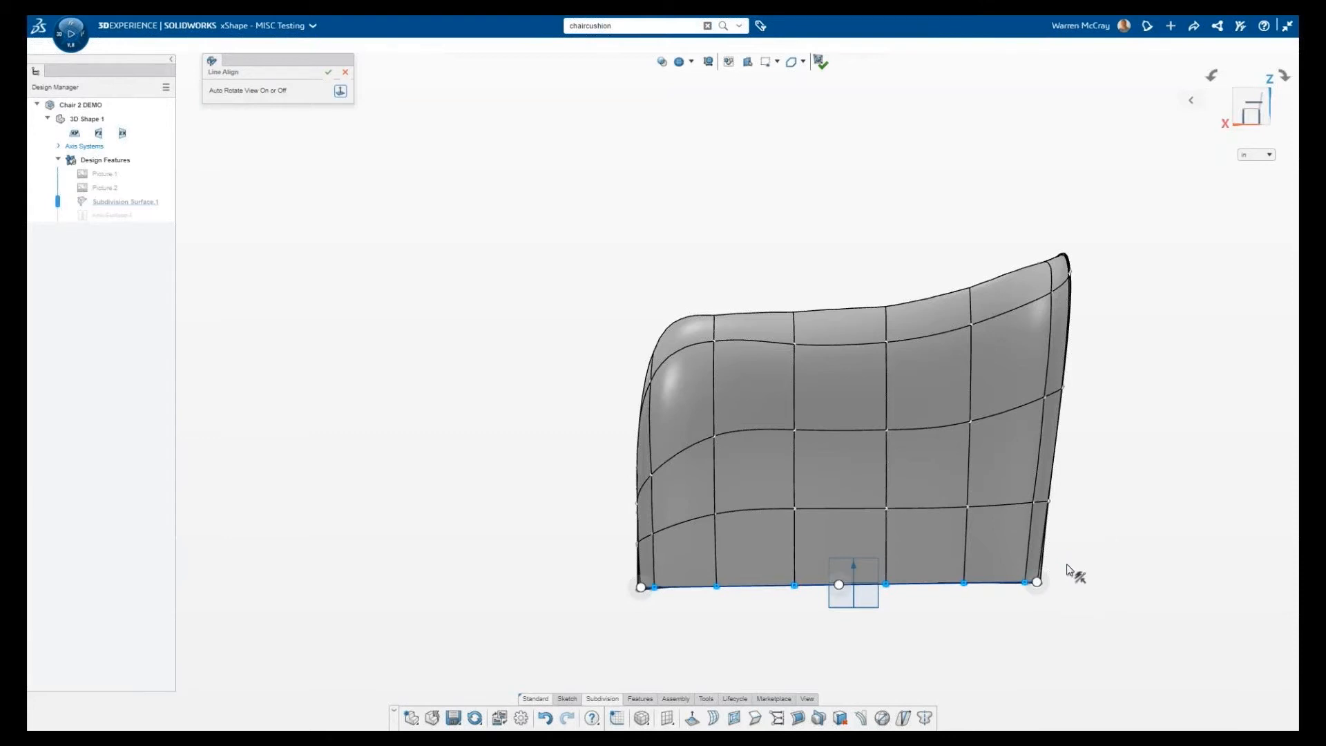
pyautogui.click(329, 72)
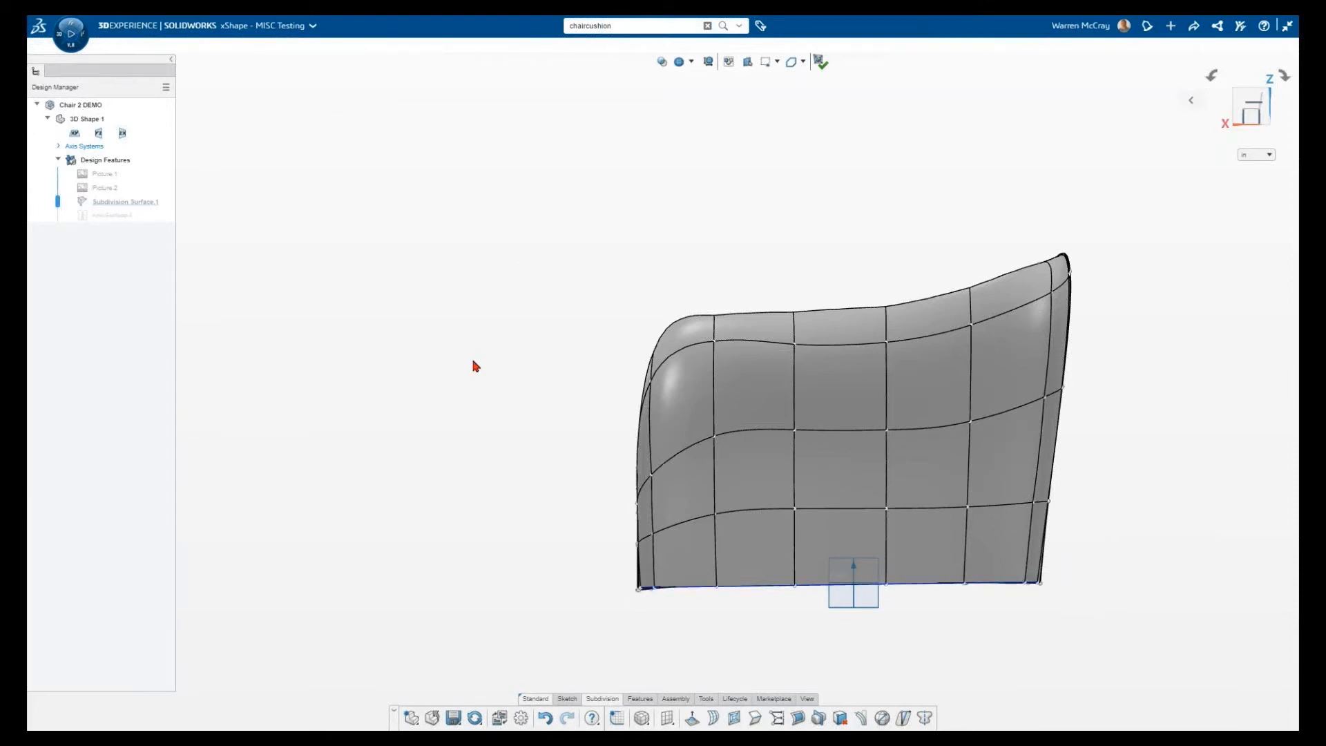
pyautogui.moveTo(519, 465); pyautogui.dragTo(887, 595, button='middle')
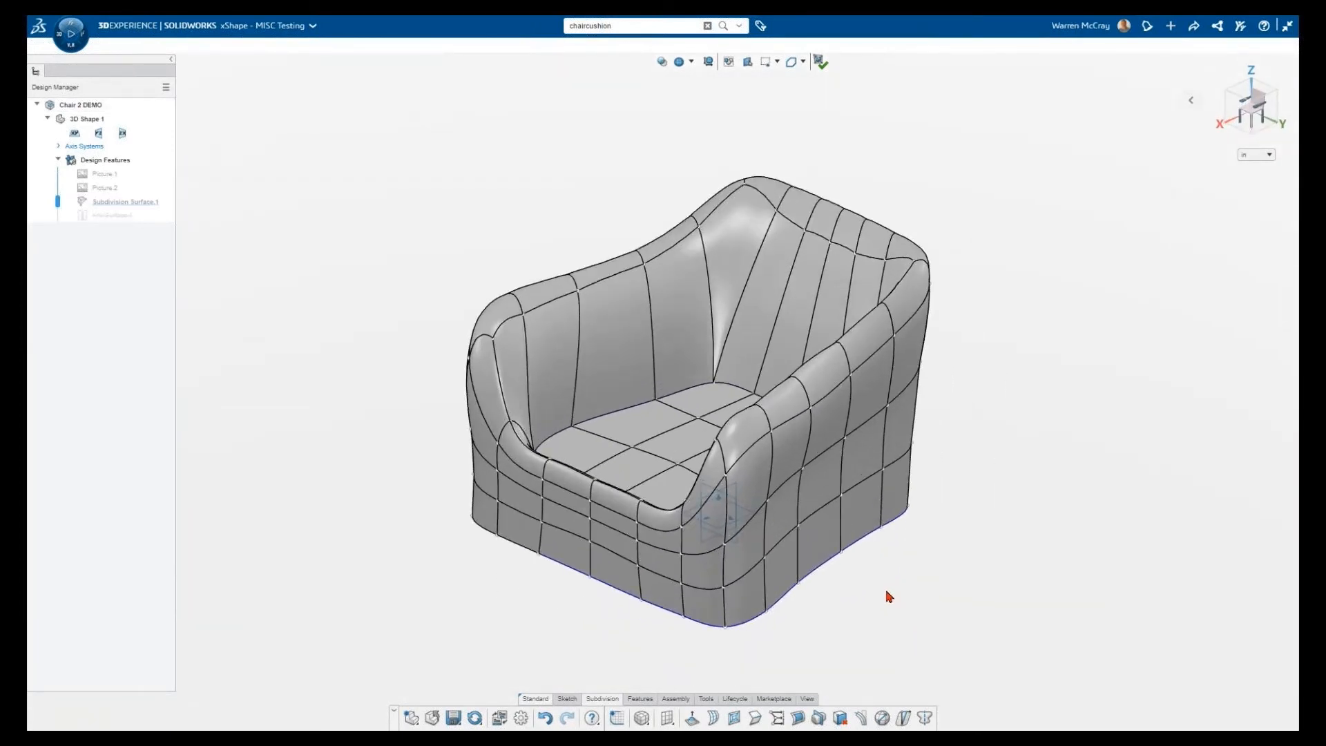
# Select the complete edge loop around the chair's bottom and remove its crease.
pyautogui.click(655, 606)
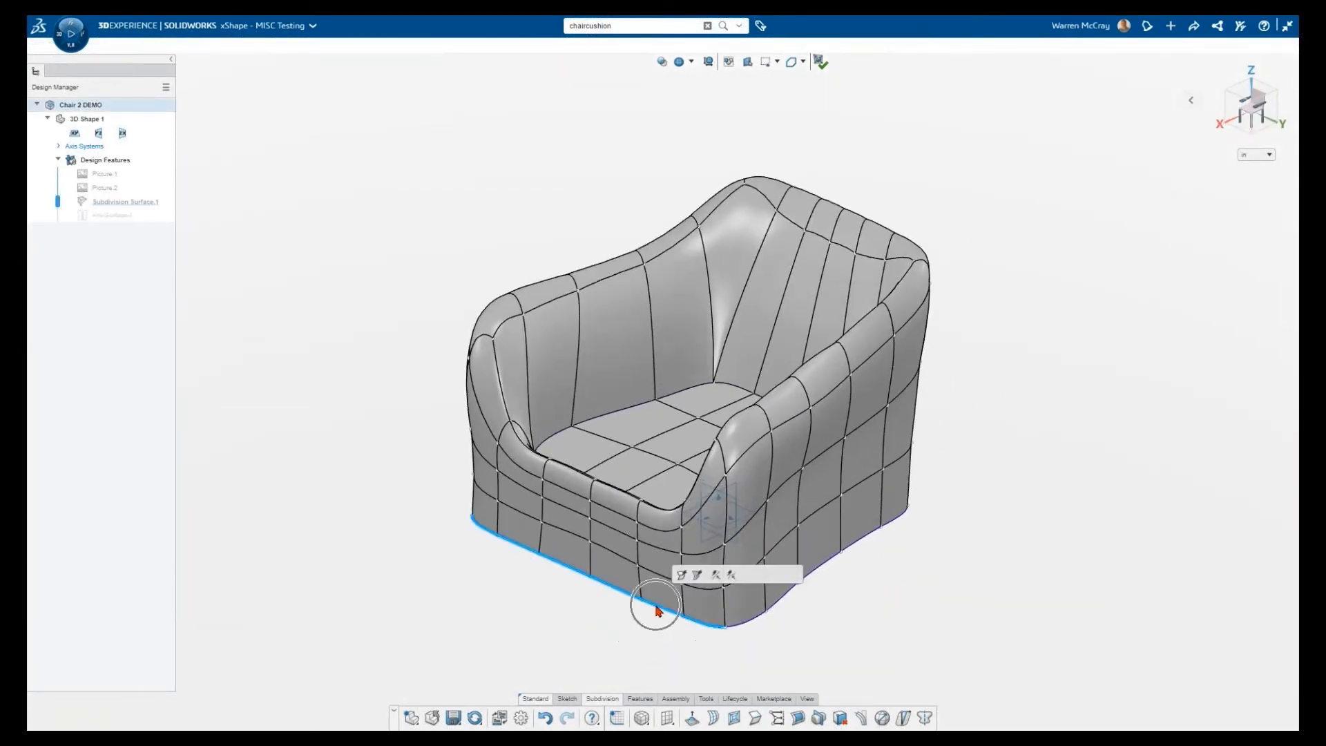
pyautogui.keyDown('ctrl'); pyautogui.click(739, 629); pyautogui.keyUp('ctrl')
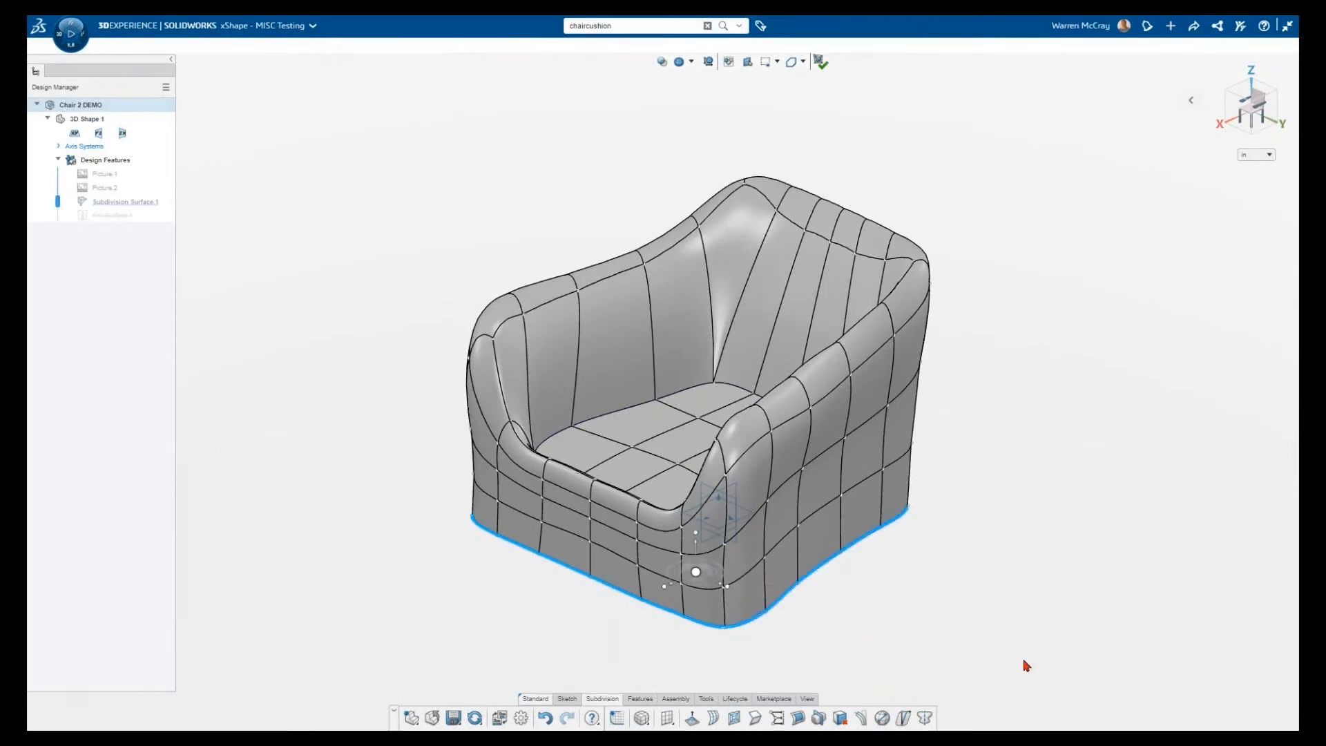
pyautogui.moveTo(967, 628); pyautogui.dragTo(1098, 545, button='middle')
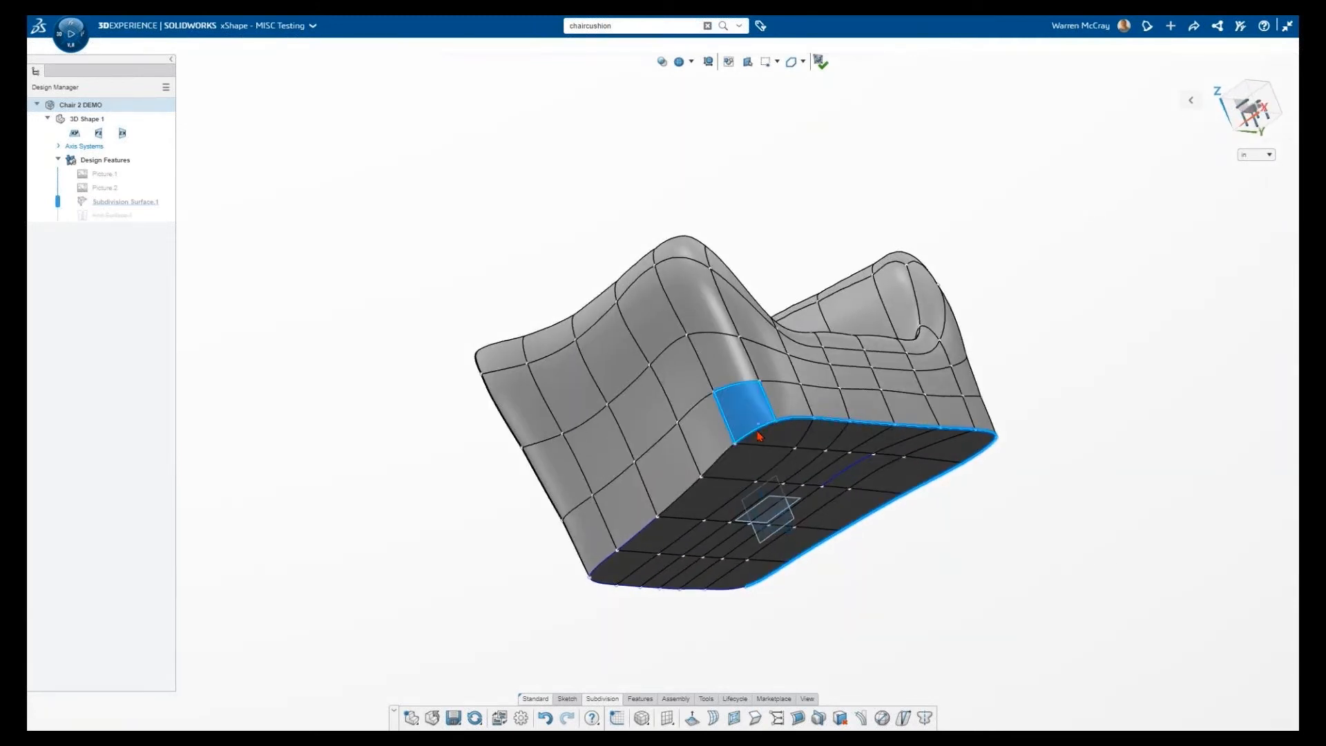
pyautogui.click(760, 435)
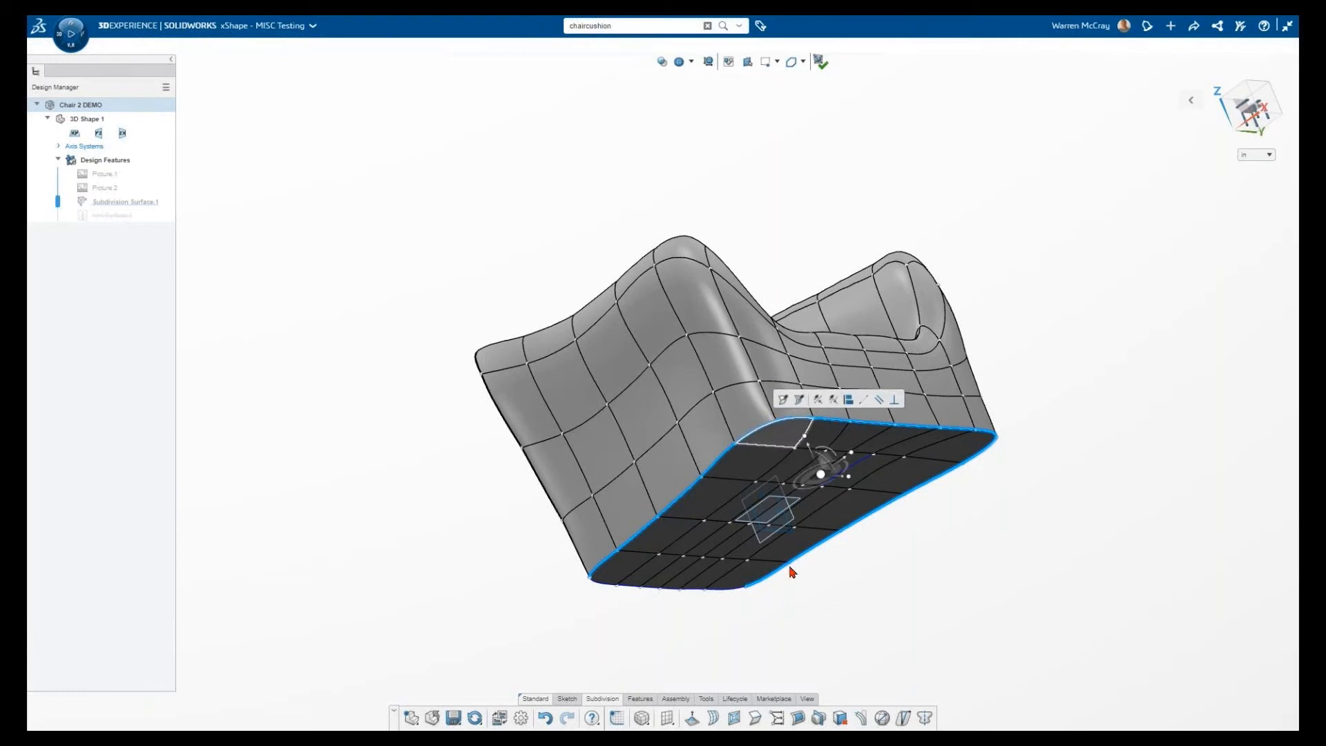
pyautogui.moveTo(787, 619); pyautogui.dragTo(631, 388, button='middle')
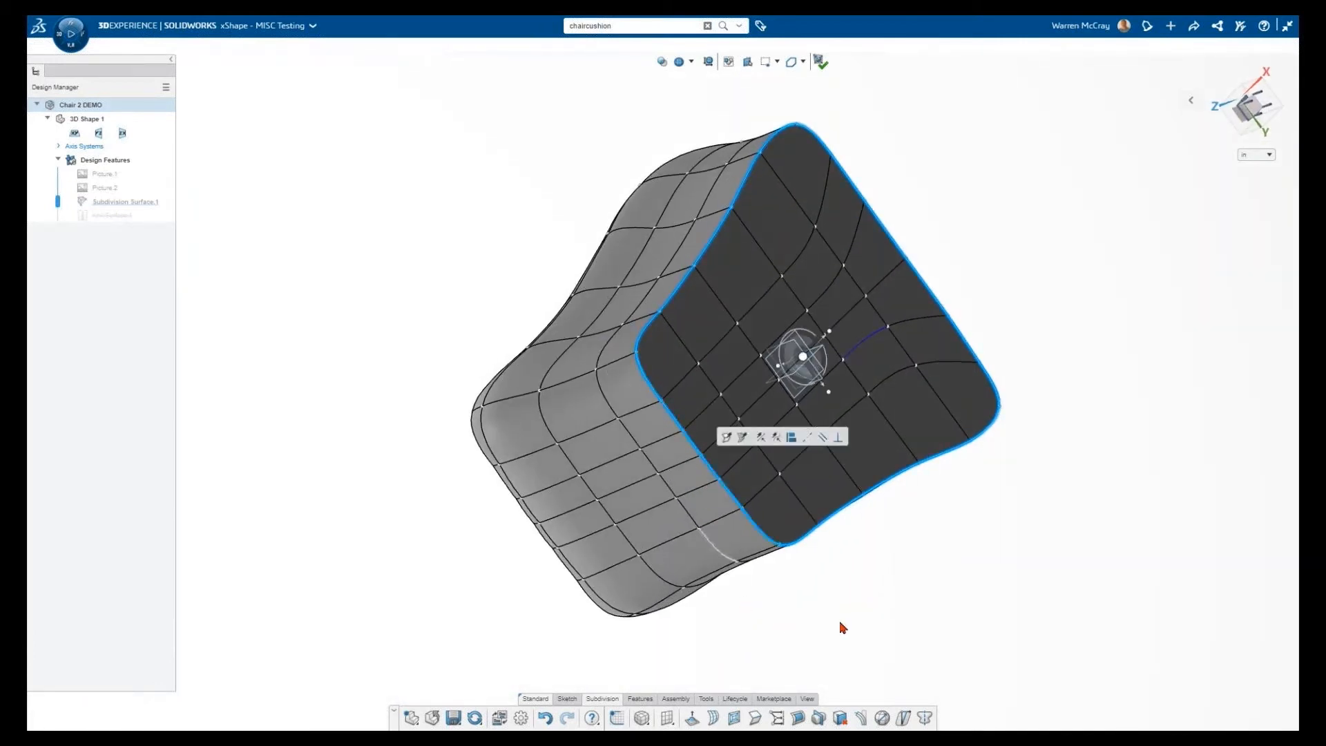
pyautogui.moveTo(908, 562); pyautogui.dragTo(755, 624, button='middle')
pyautogui.click(754, 718)
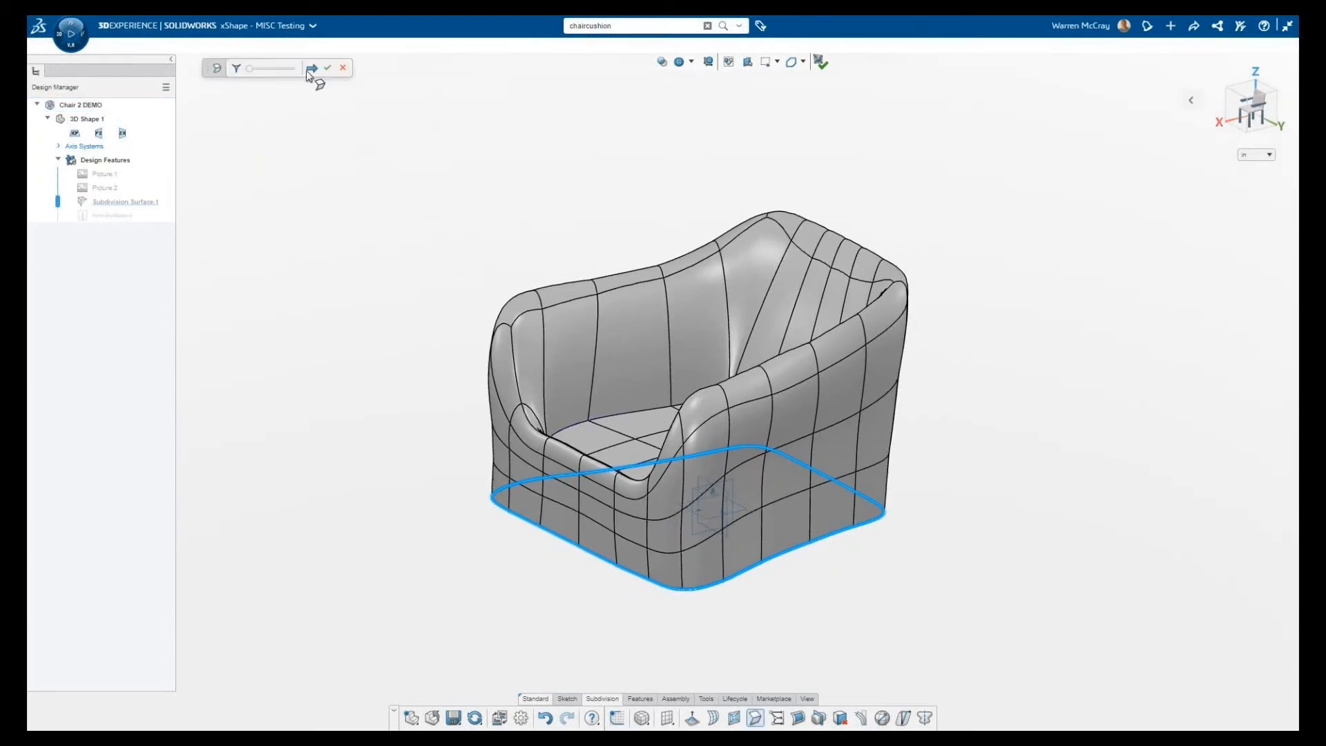
pyautogui.click(311, 69)
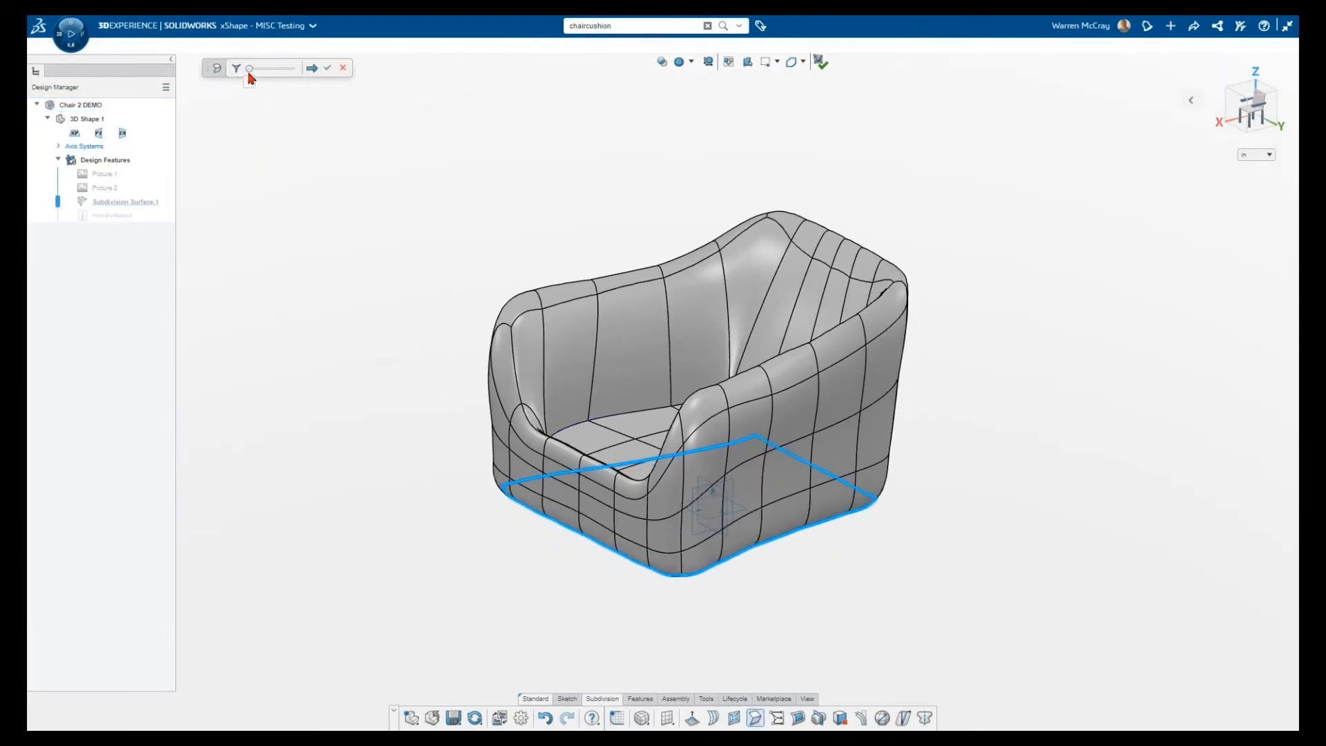
pyautogui.moveTo(255, 73)
pyautogui.mouseDown()
pyautogui.moveTo(265, 75)
pyautogui.moveTo(249, 73)
pyautogui.mouseUp()
pyautogui.moveTo(335, 186); pyautogui.dragTo(325, 76, button='middle')
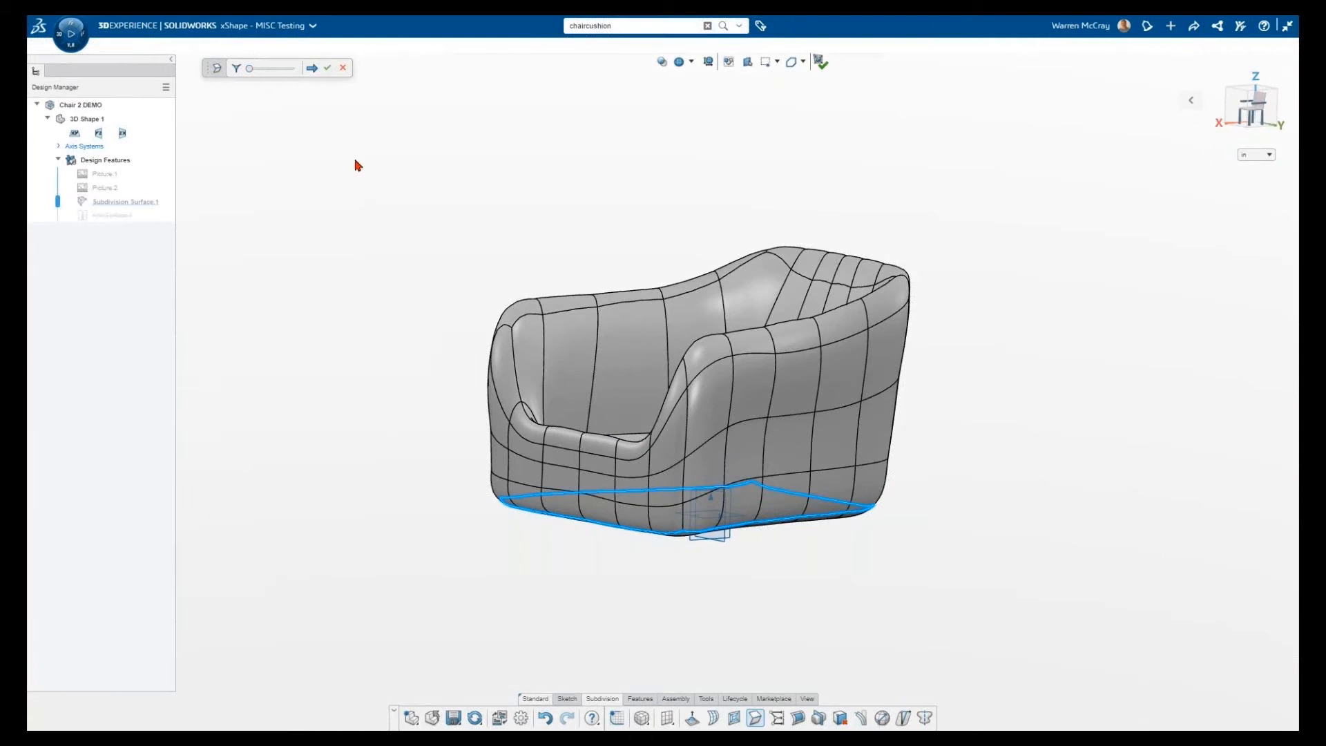
pyautogui.click(379, 185)
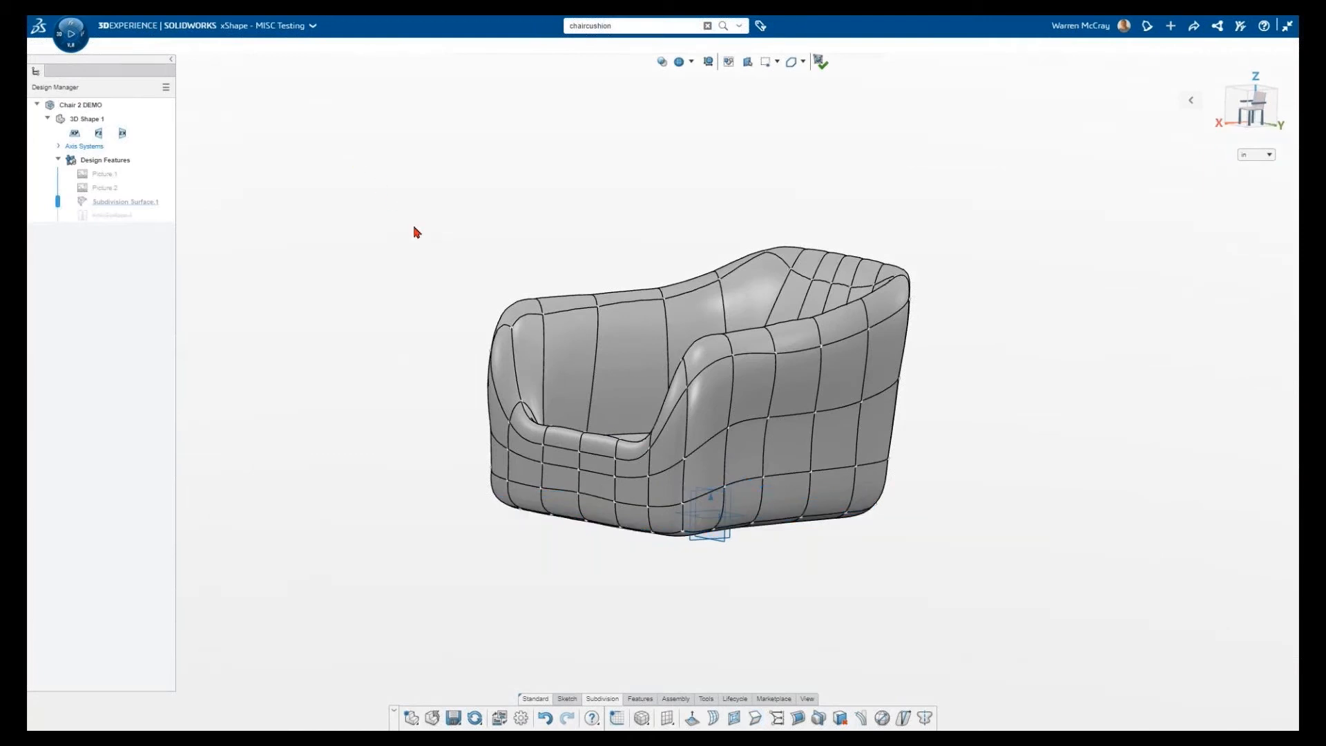
# Finish editing the subdivision surface and save the chair model.
pyautogui.hotkey('ctrl', '7')
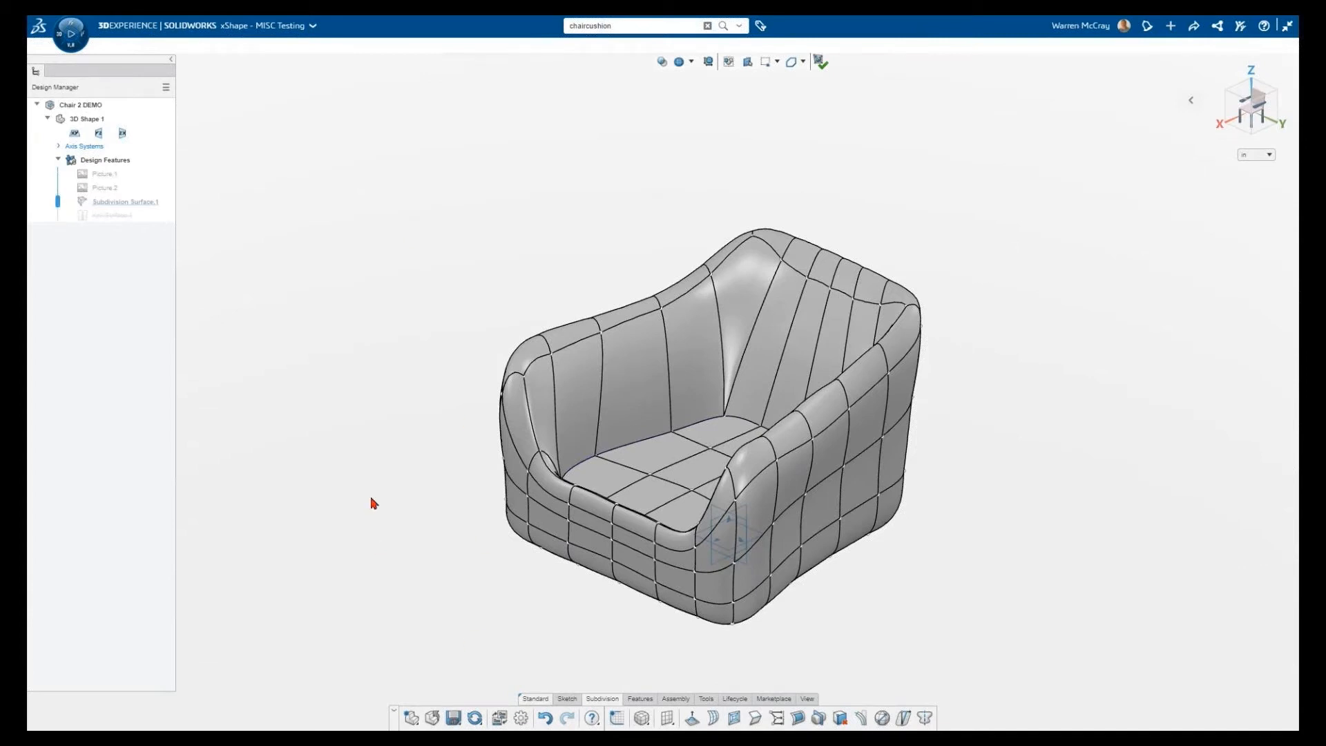
pyautogui.hotkey('ctrl', 's')
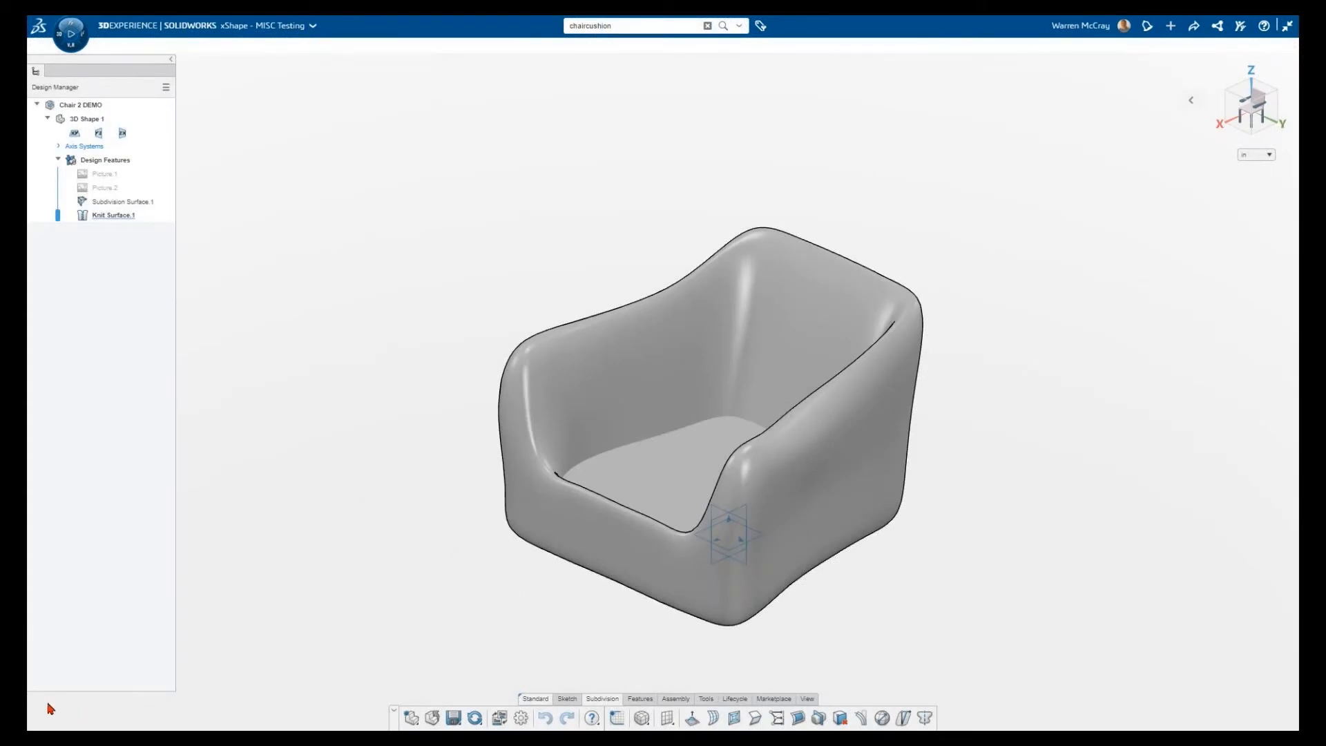
pyautogui.press('f')
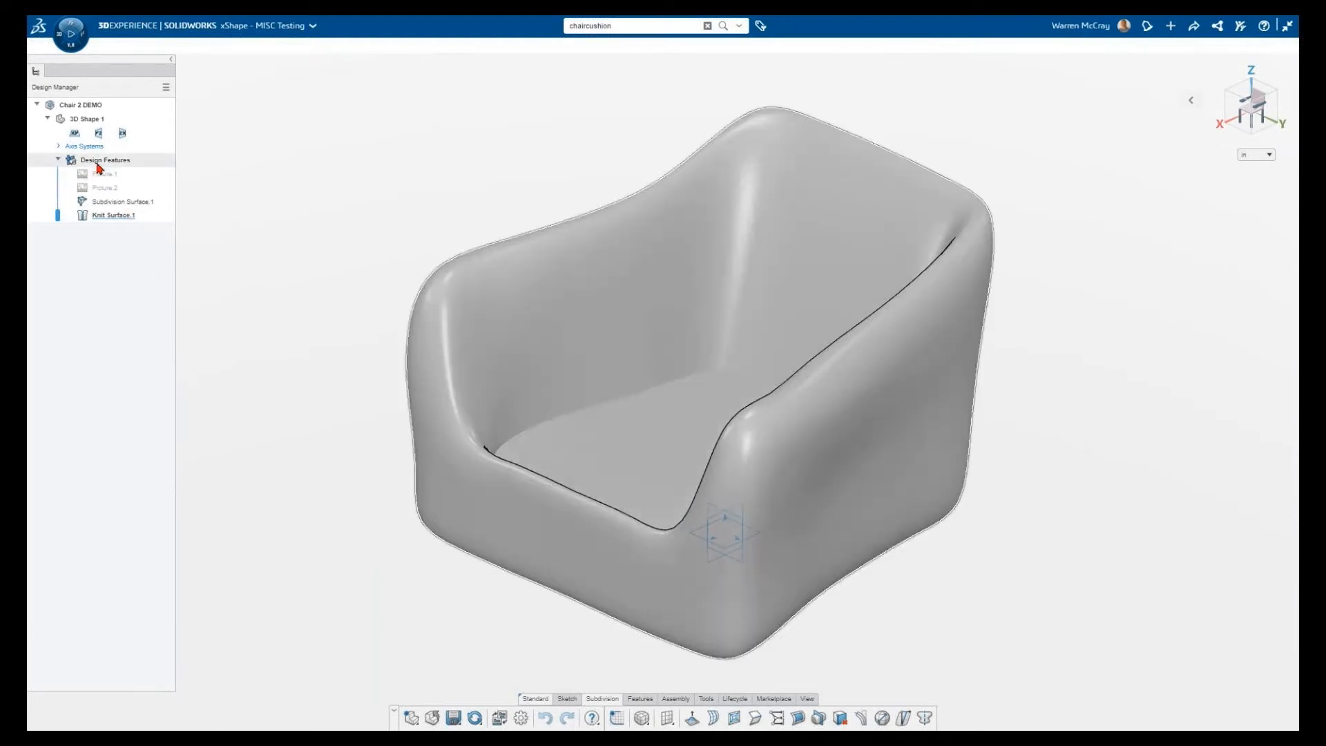
# Color the Design Features set light blue (0080ff) and apply it to the whole chair.
pyautogui.click(100, 160)
pyautogui.click(152, 100)
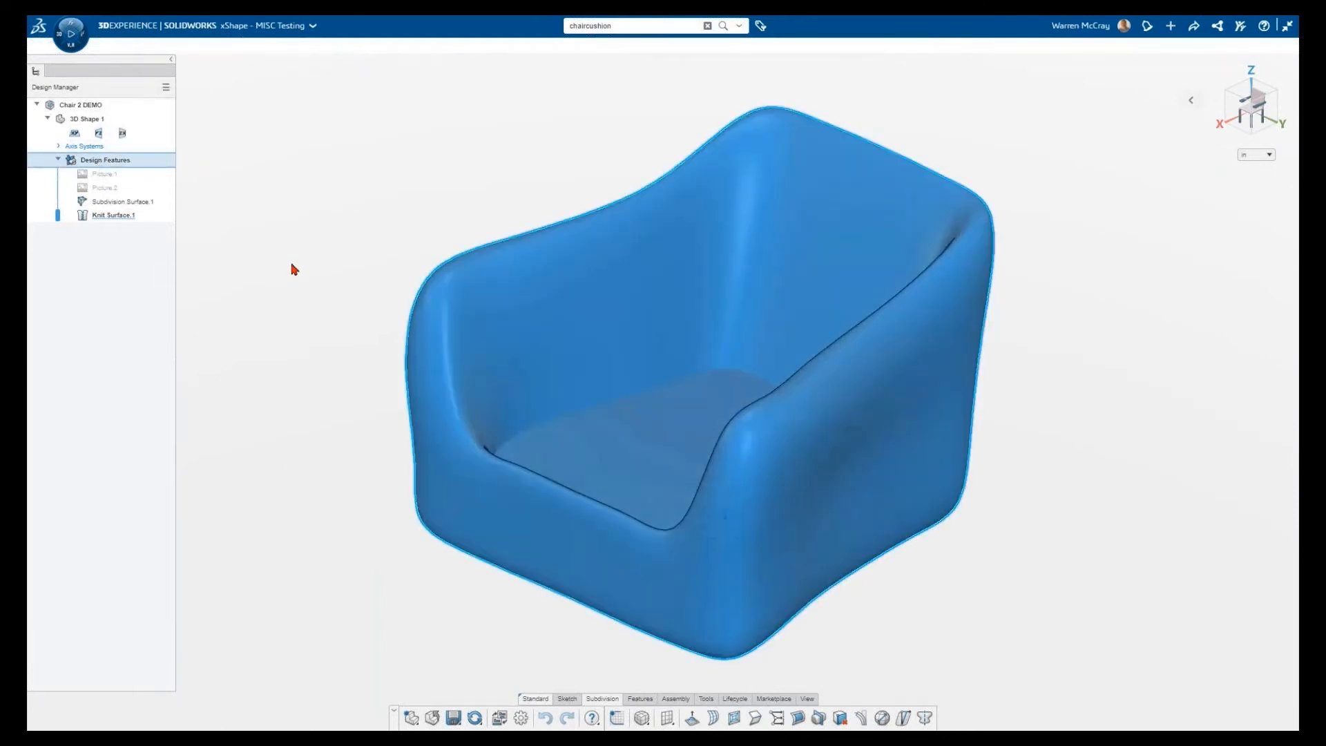
pyautogui.click(340, 157)
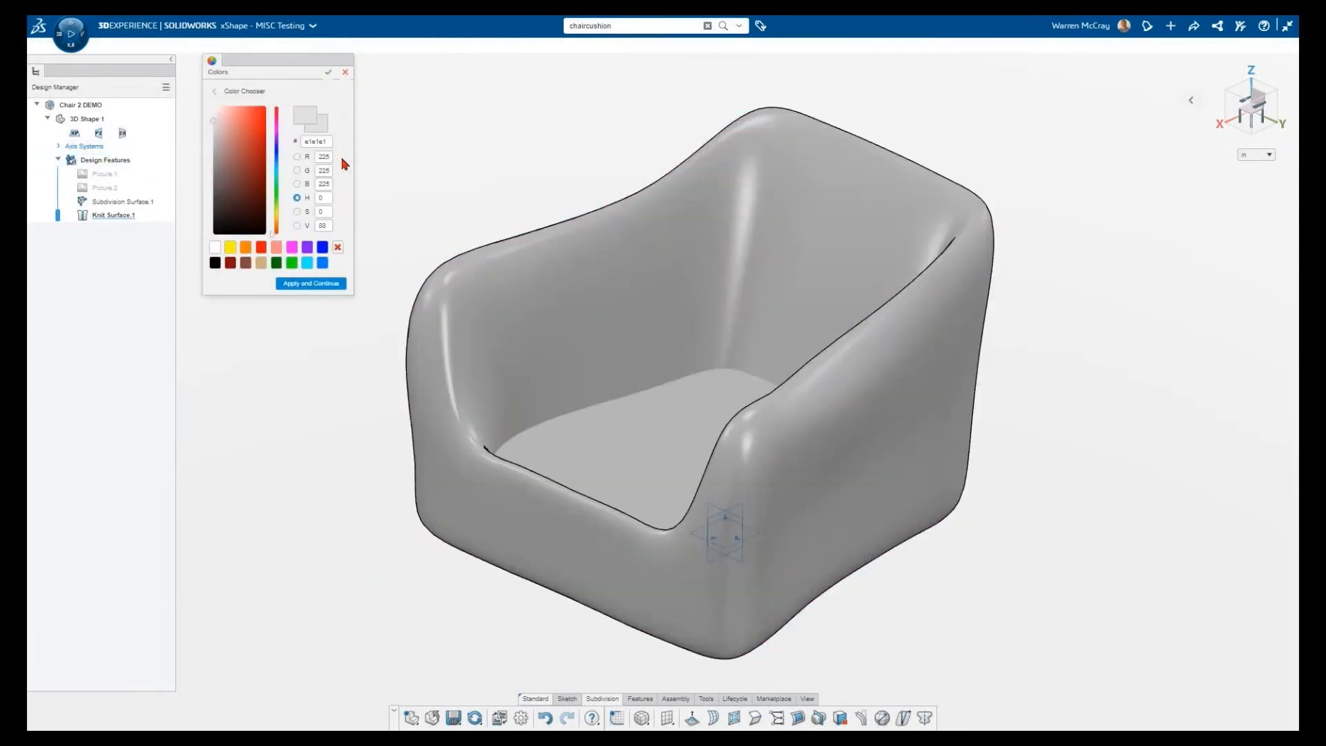
pyautogui.click(322, 248)
pyautogui.click(325, 264)
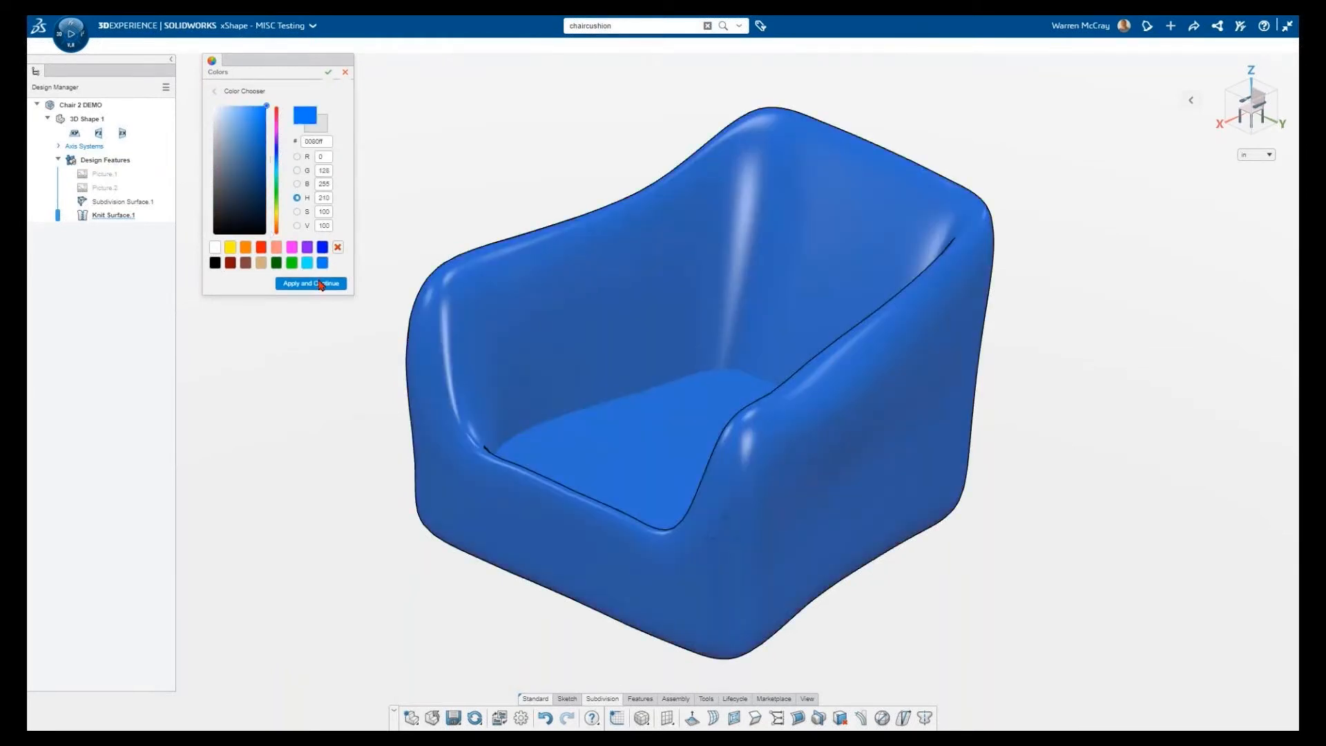
pyautogui.click(319, 280)
pyautogui.click(328, 72)
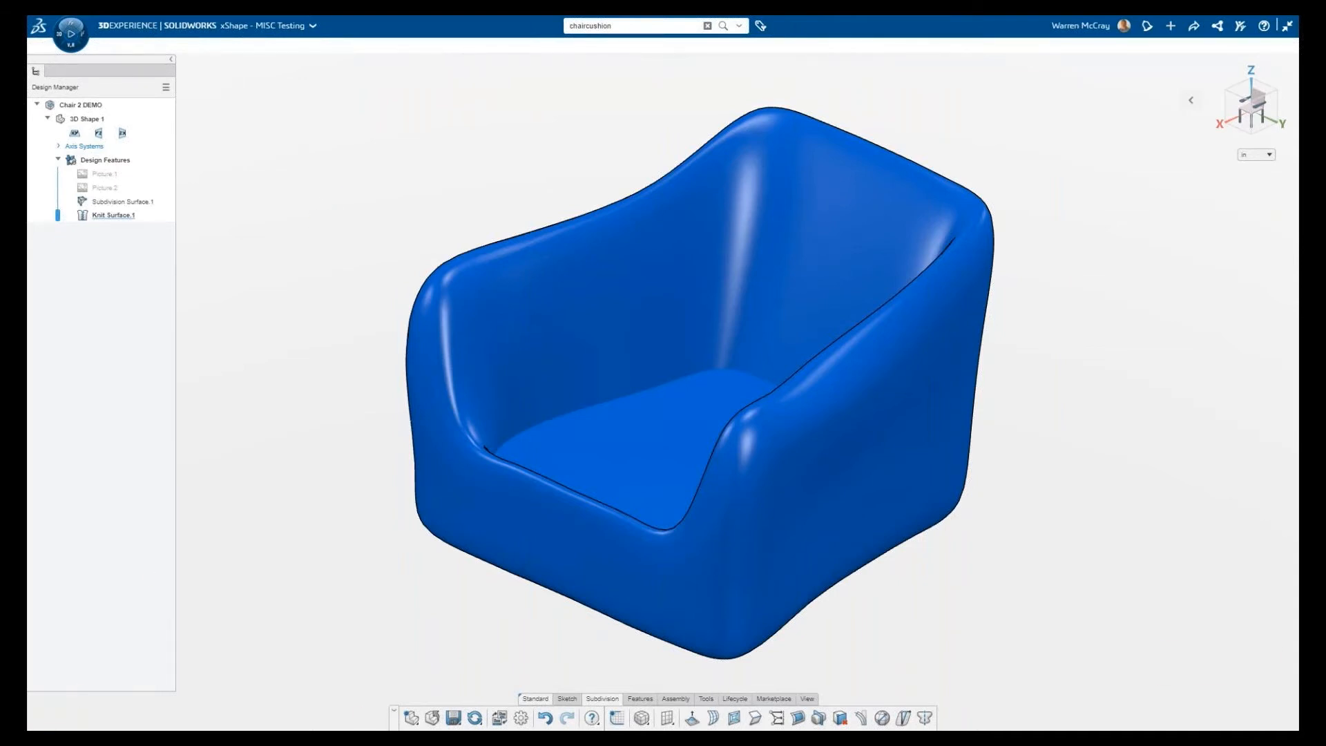
# Recolor the Design Features set with the dark red swatch and apply it to the whole chair.
pyautogui.click(110, 160)
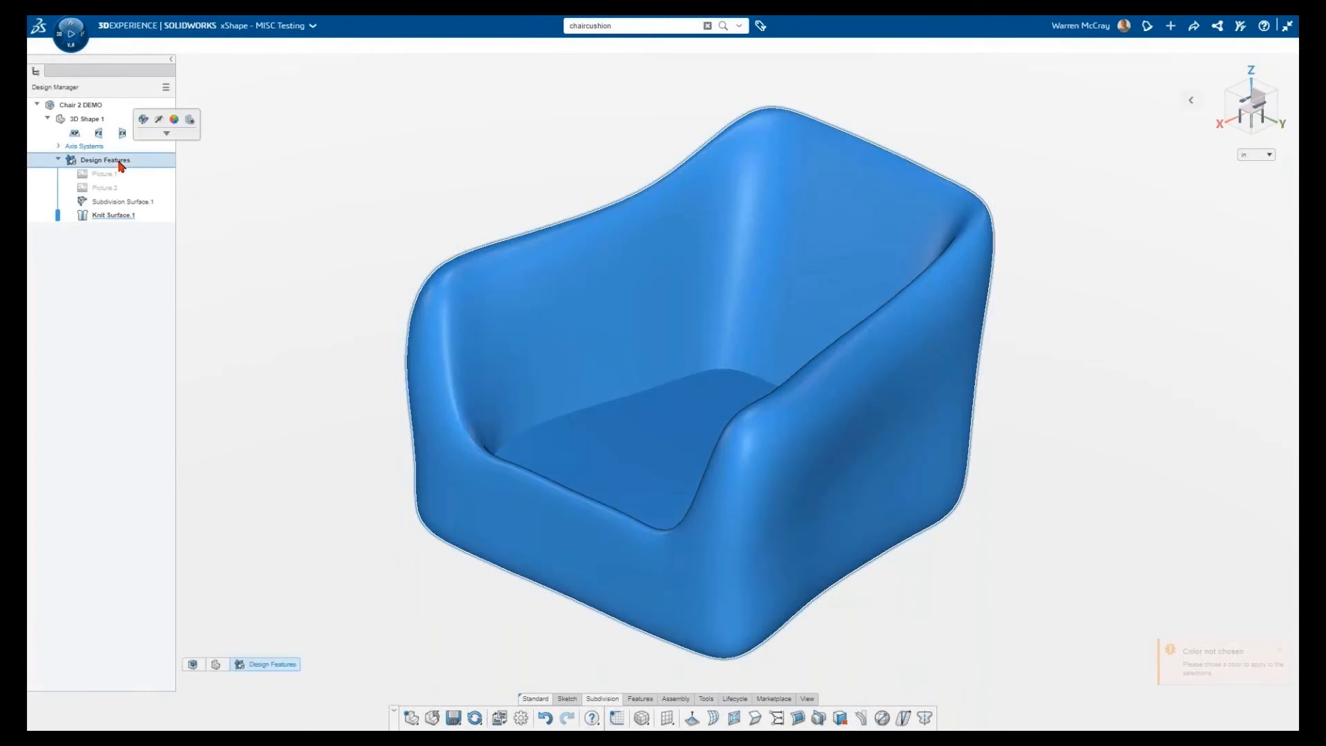
pyautogui.click(173, 121)
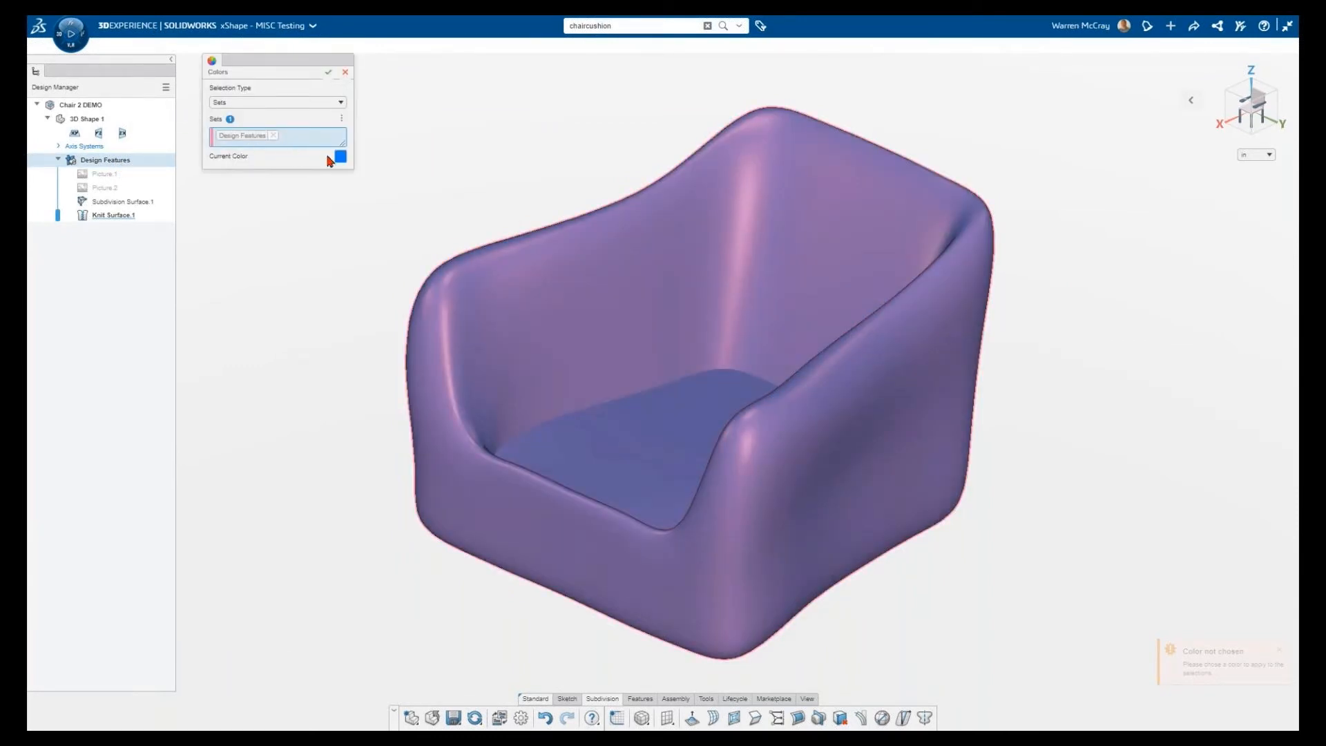
pyautogui.click(340, 157)
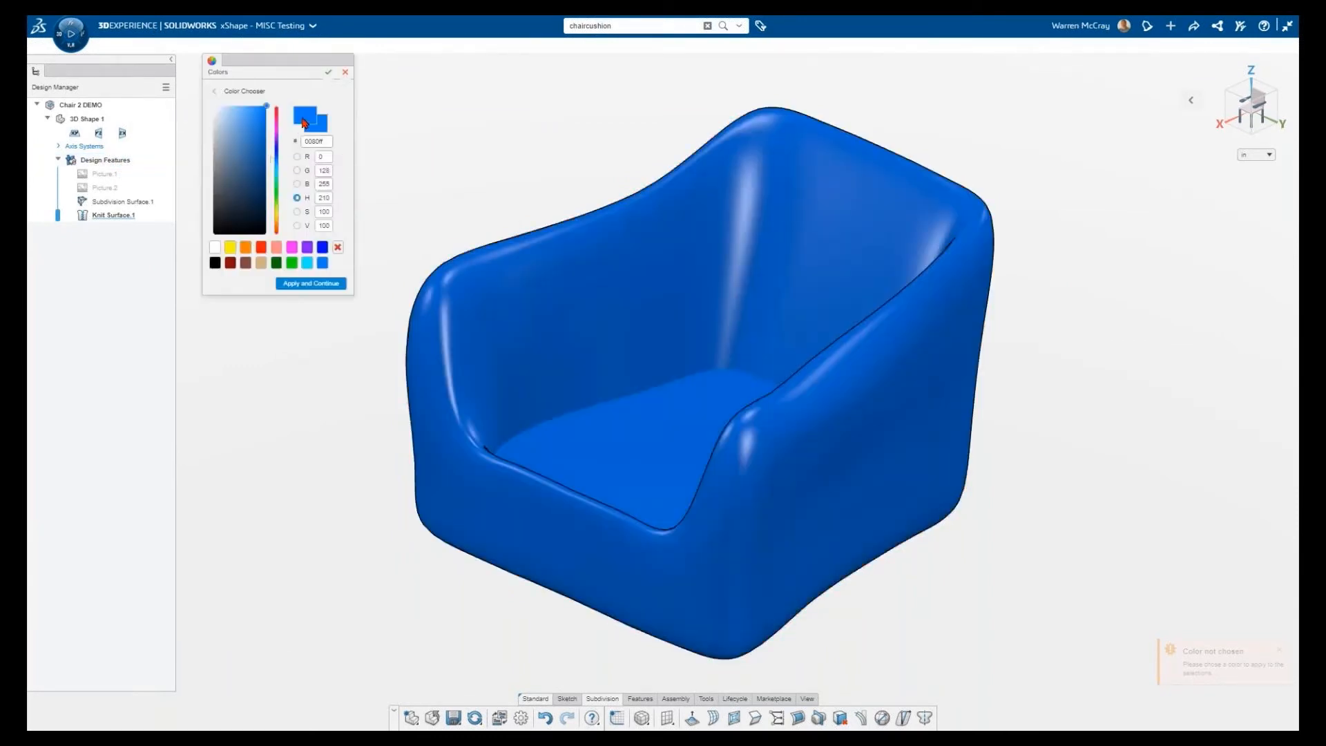
pyautogui.click(229, 264)
pyautogui.click(328, 72)
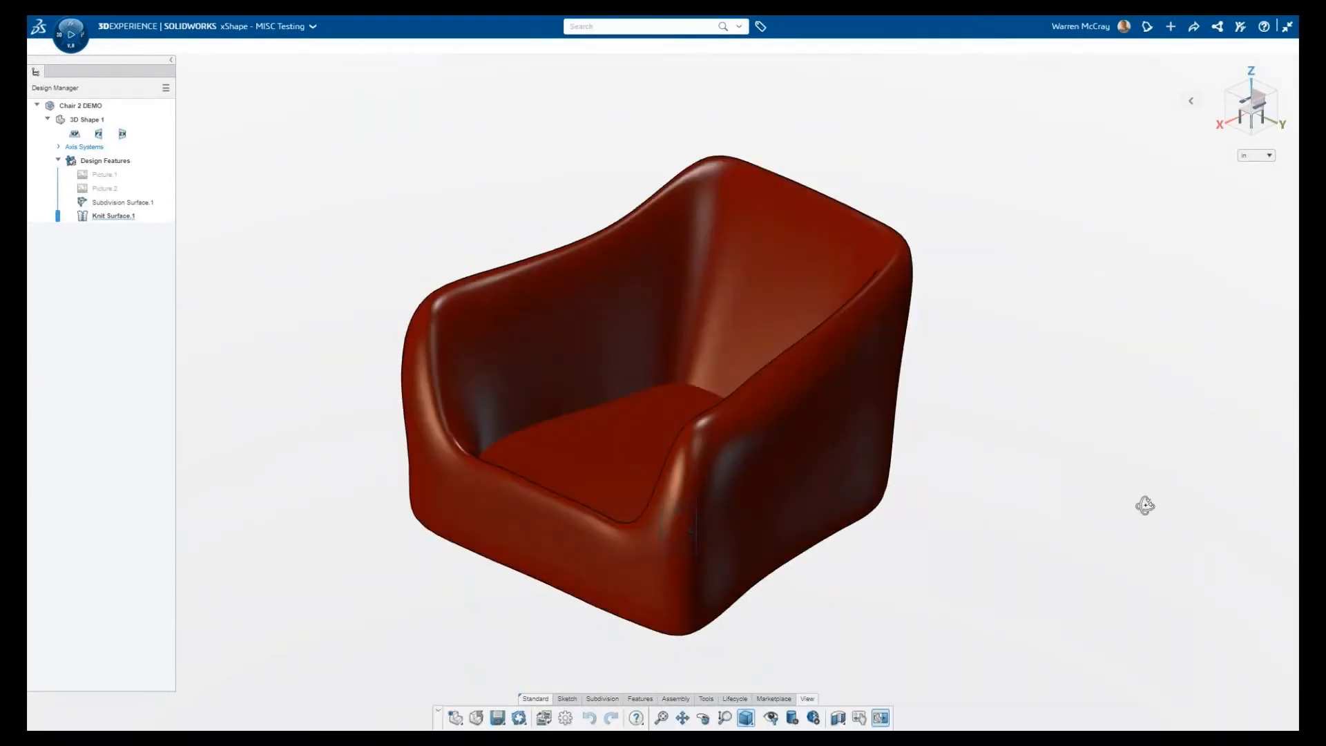
# Preview a ZX section through the chair, shift the cutting plane to inspect the interior, and discard the section.
pyautogui.moveTo(1144, 506); pyautogui.dragTo(757, 675, button='middle')
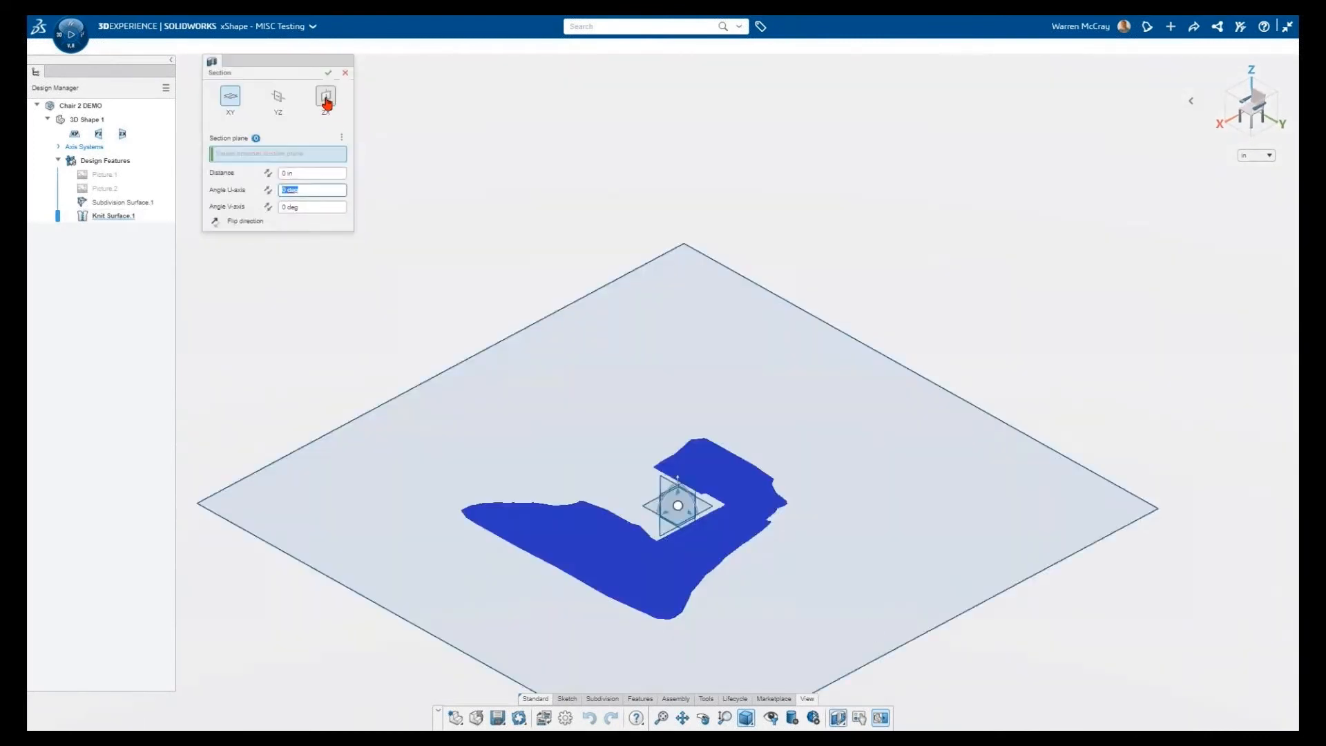
pyautogui.click(326, 101)
pyautogui.moveTo(704, 412); pyautogui.dragTo(856, 539)
pyautogui.click(346, 72)
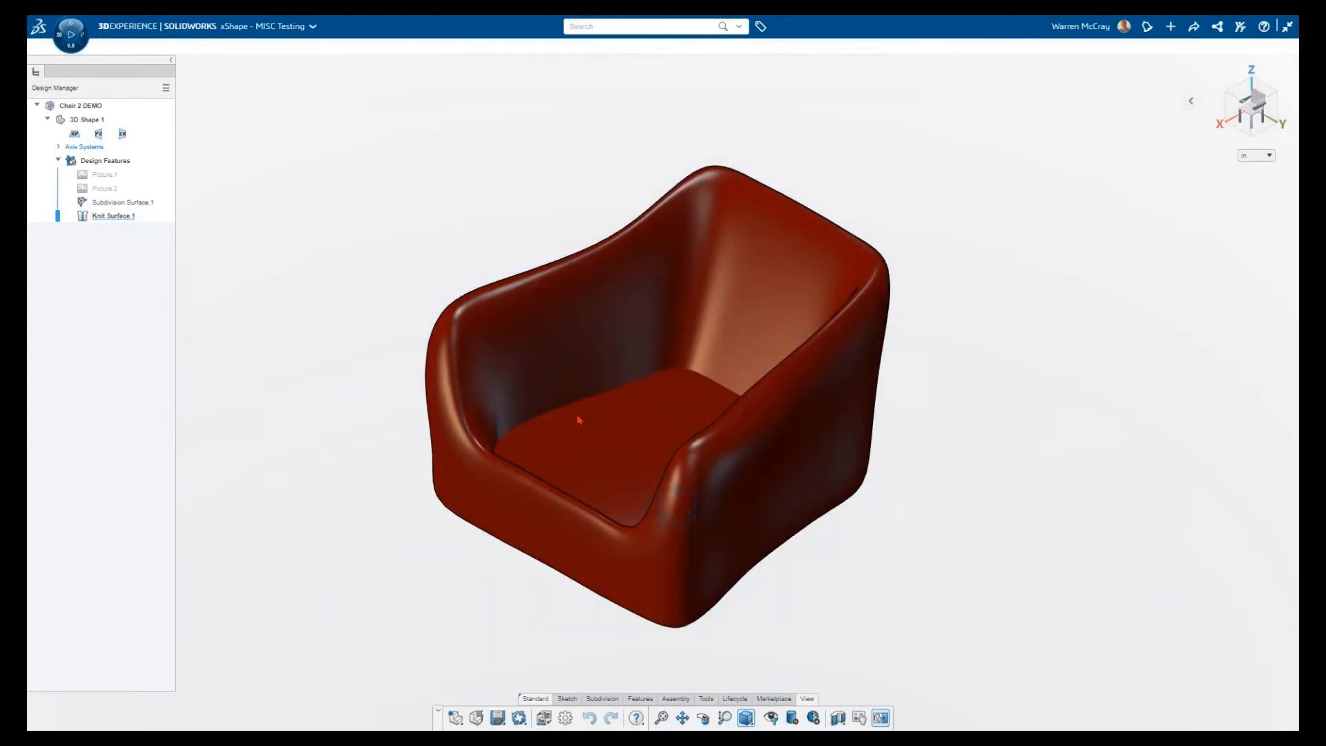
# Open the view mode settings and try several scene ambiences on the chair, including White Mirror, Dark Review and Indoor.
pyautogui.click(792, 720)
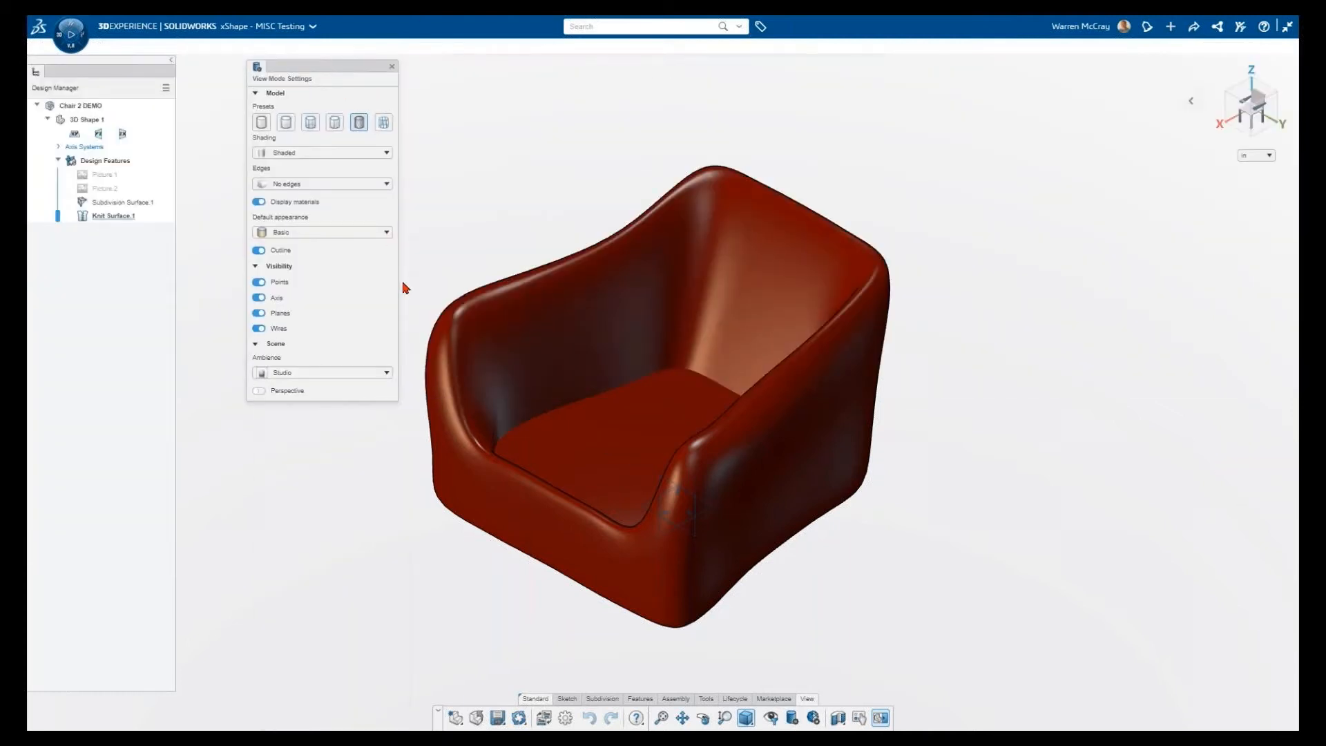
pyautogui.click(386, 374)
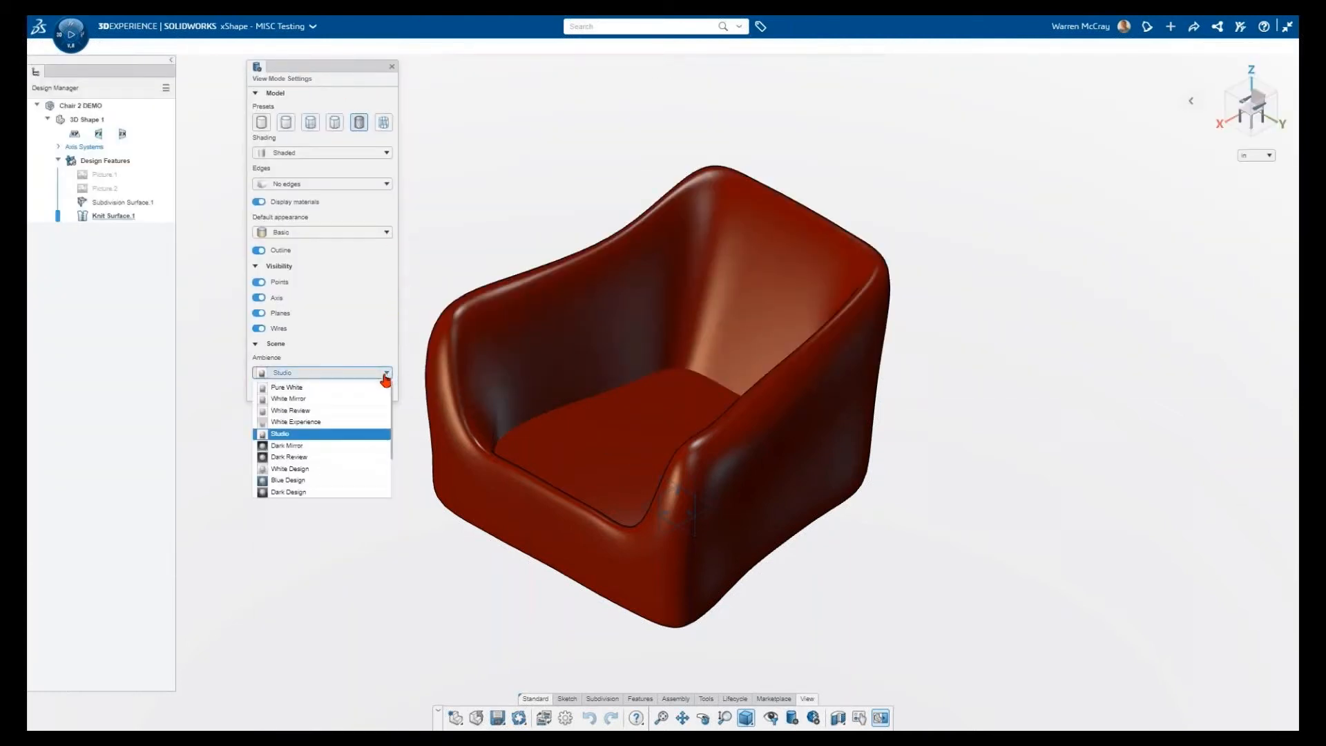
pyautogui.click(372, 398)
pyautogui.click(384, 374)
pyautogui.click(368, 378)
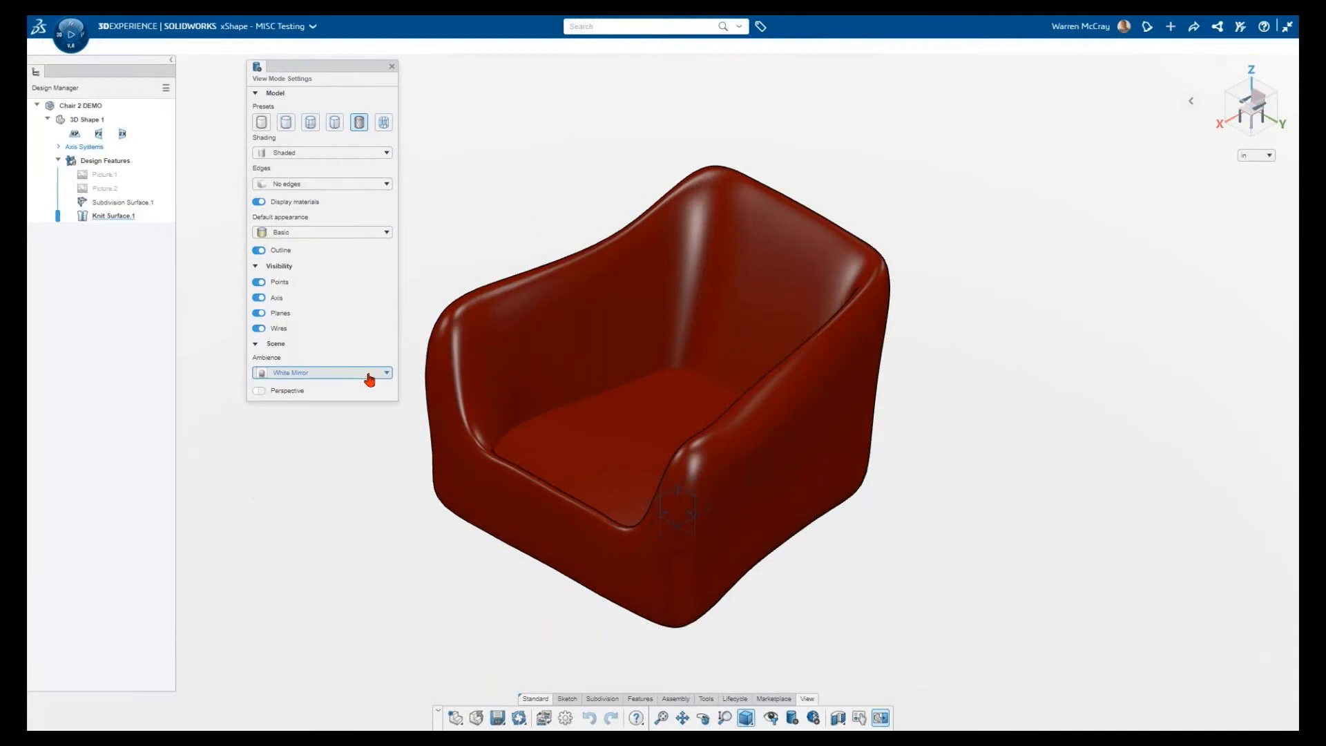
pyautogui.scroll(-4, 369, 379)
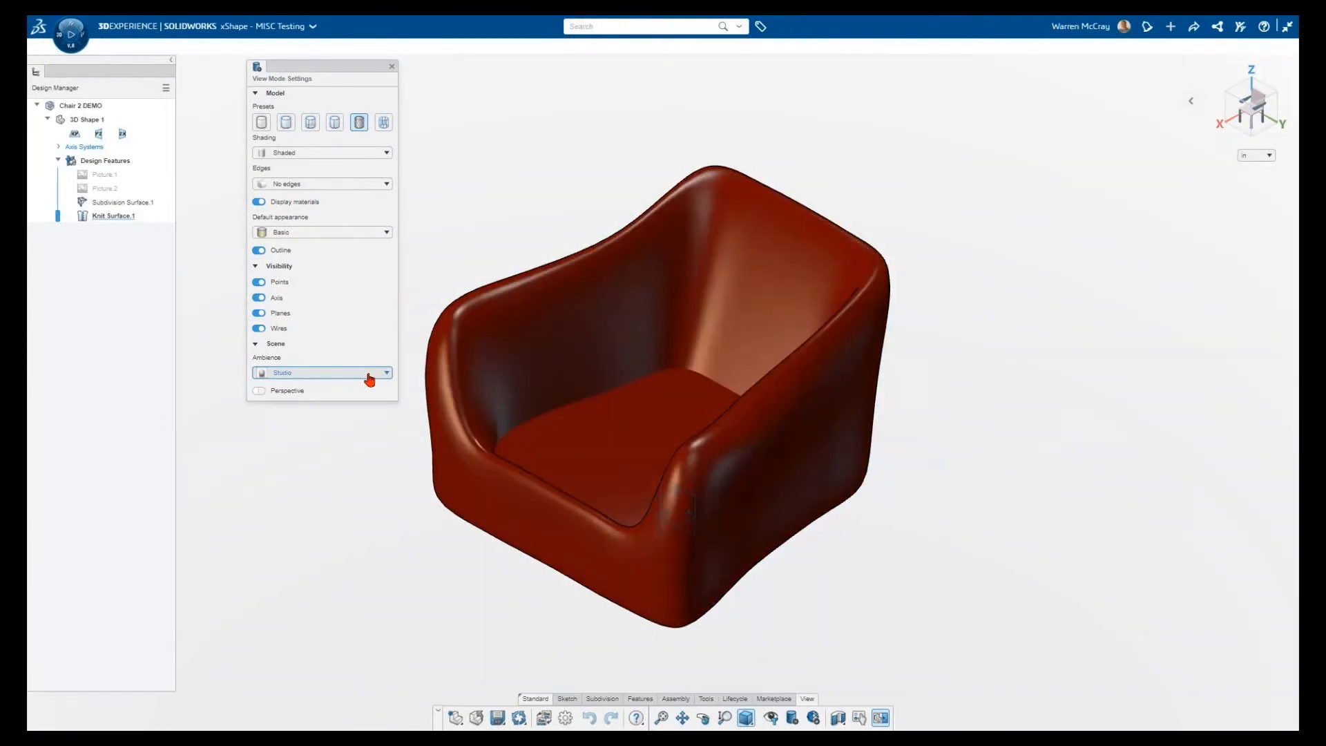
pyautogui.scroll(-1, 369, 379)
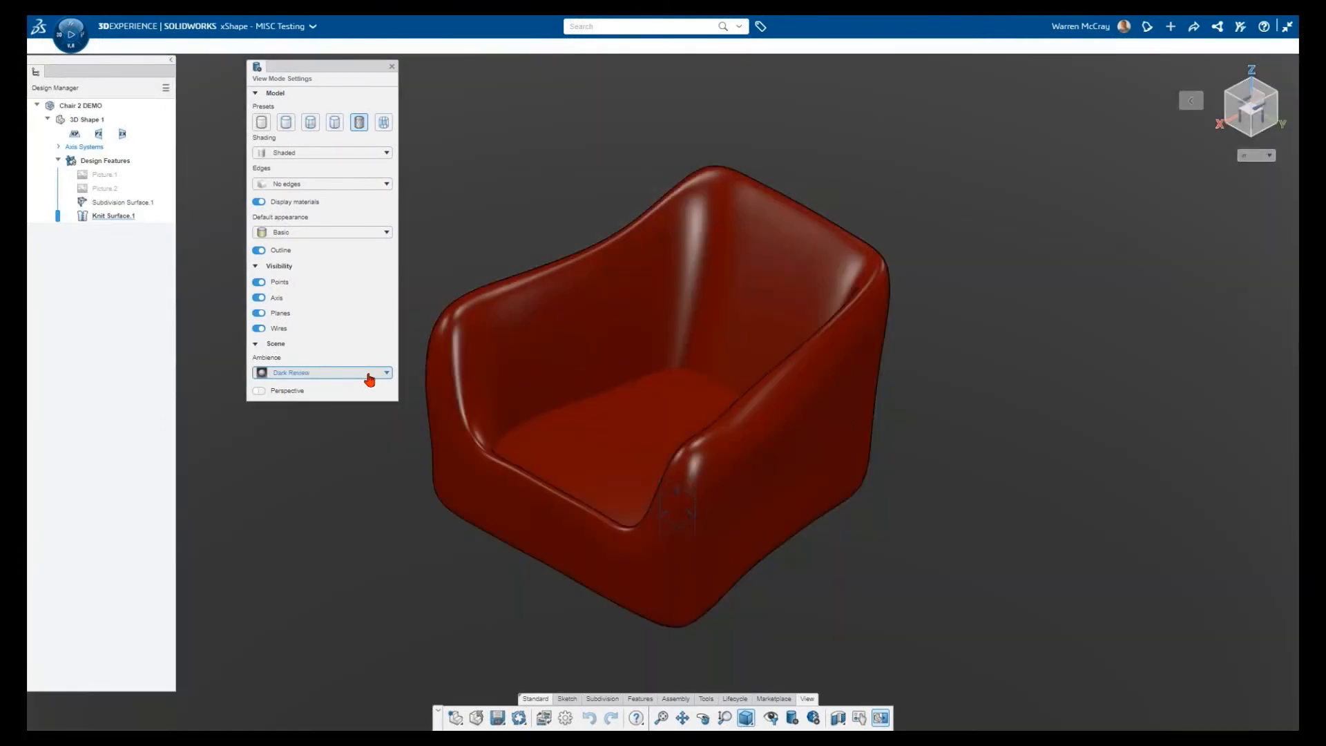
pyautogui.scroll(-3, 369, 379)
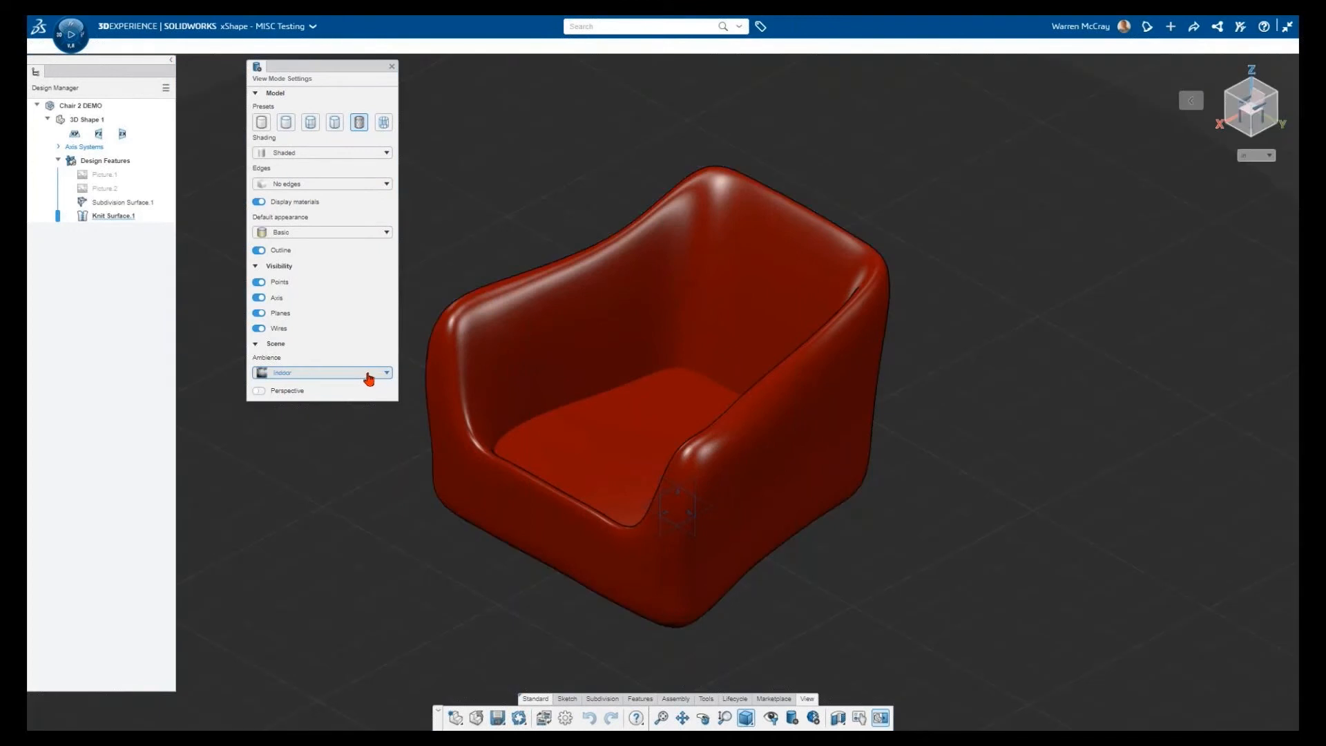
# Turn on the perspective view and set the scene ambience to Studio.
pyautogui.click(261, 391)
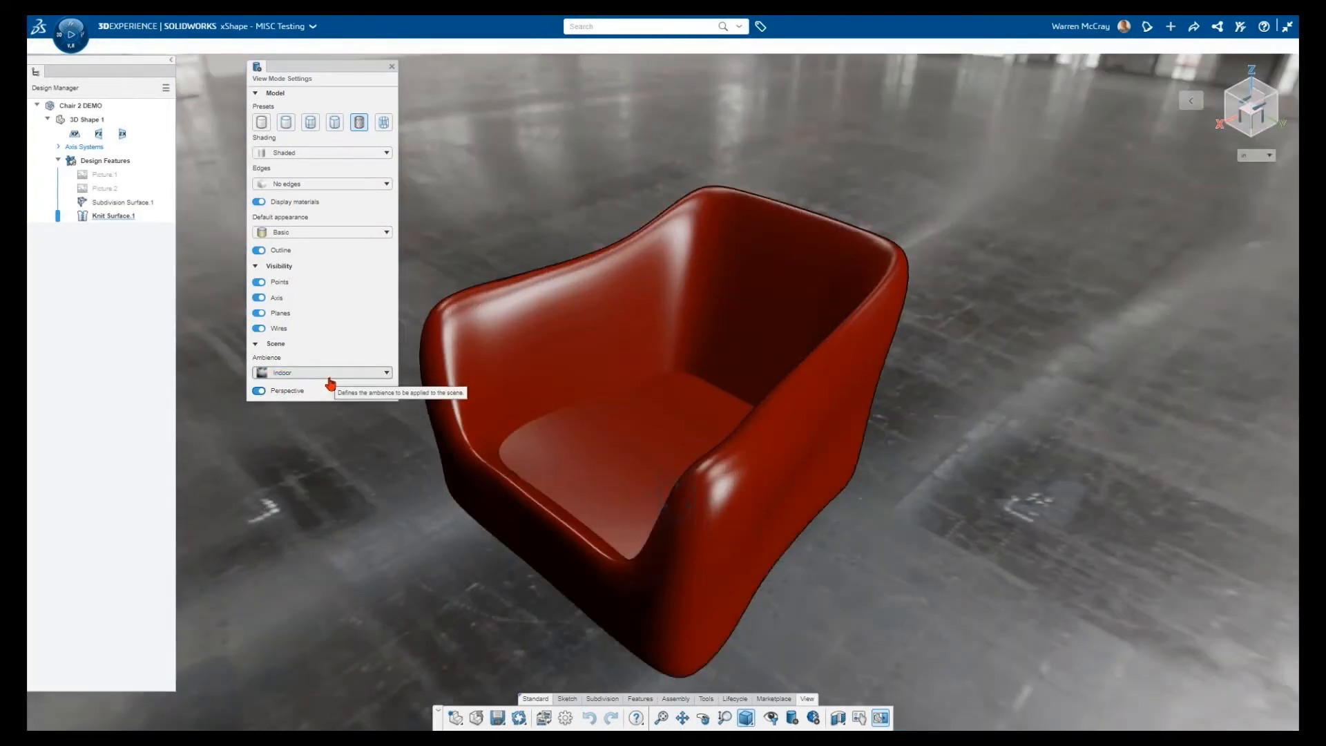
pyautogui.click(332, 373)
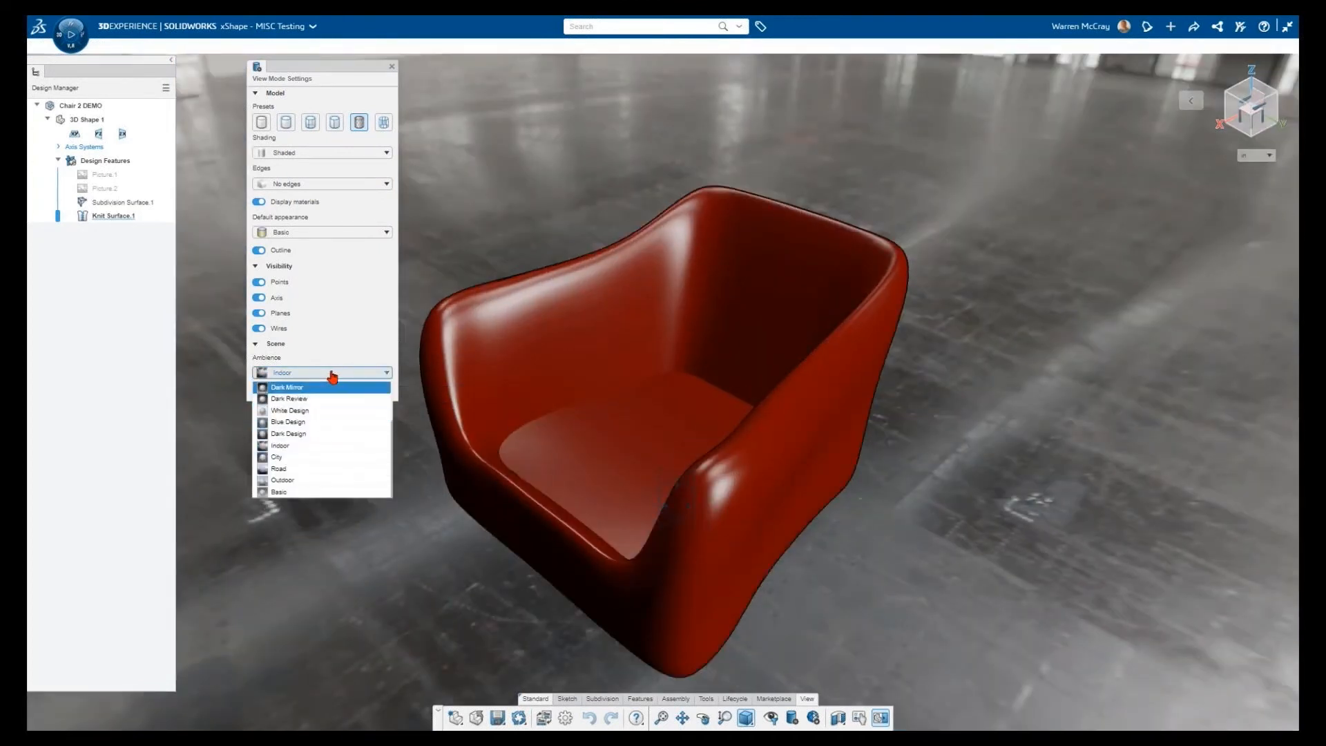
pyautogui.click(317, 387)
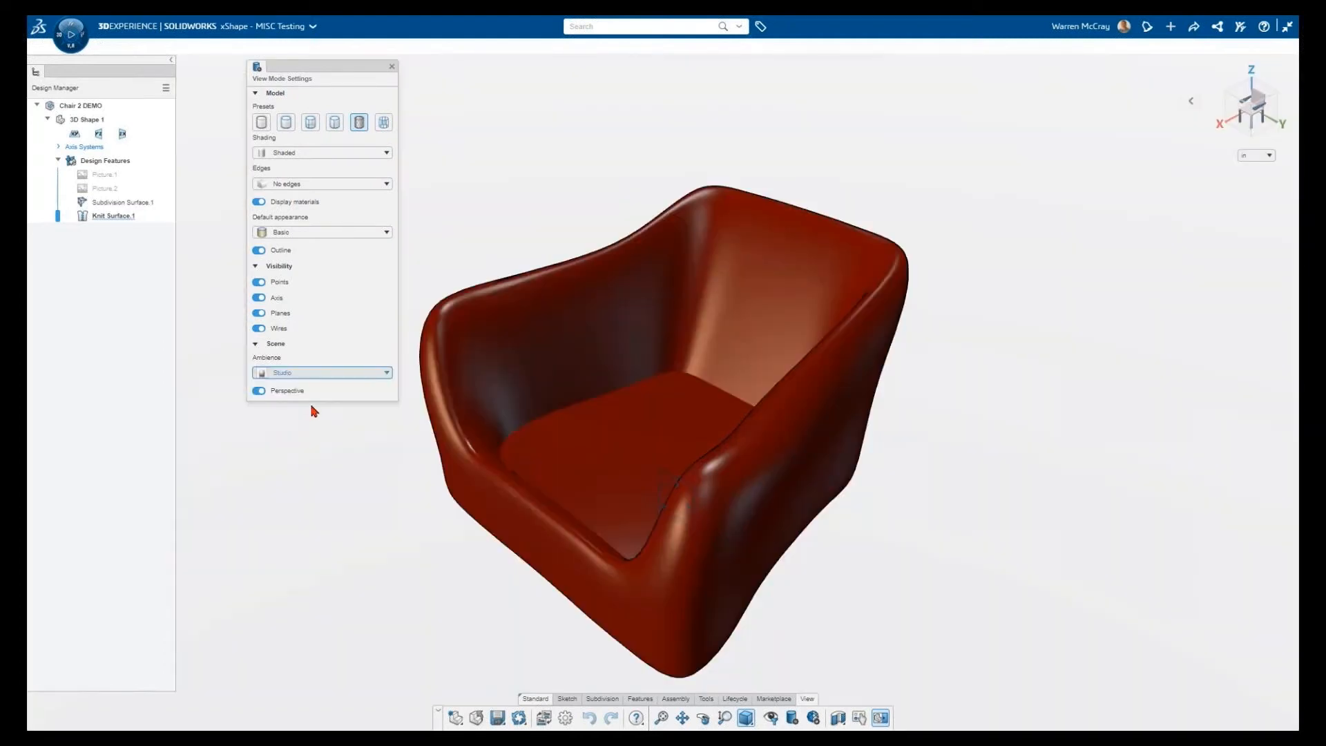
# Try different default appearances on the chair, including Clay, Grey shiny plastic, Cast steel and Brass.
pyautogui.click(385, 233)
pyautogui.click(330, 250)
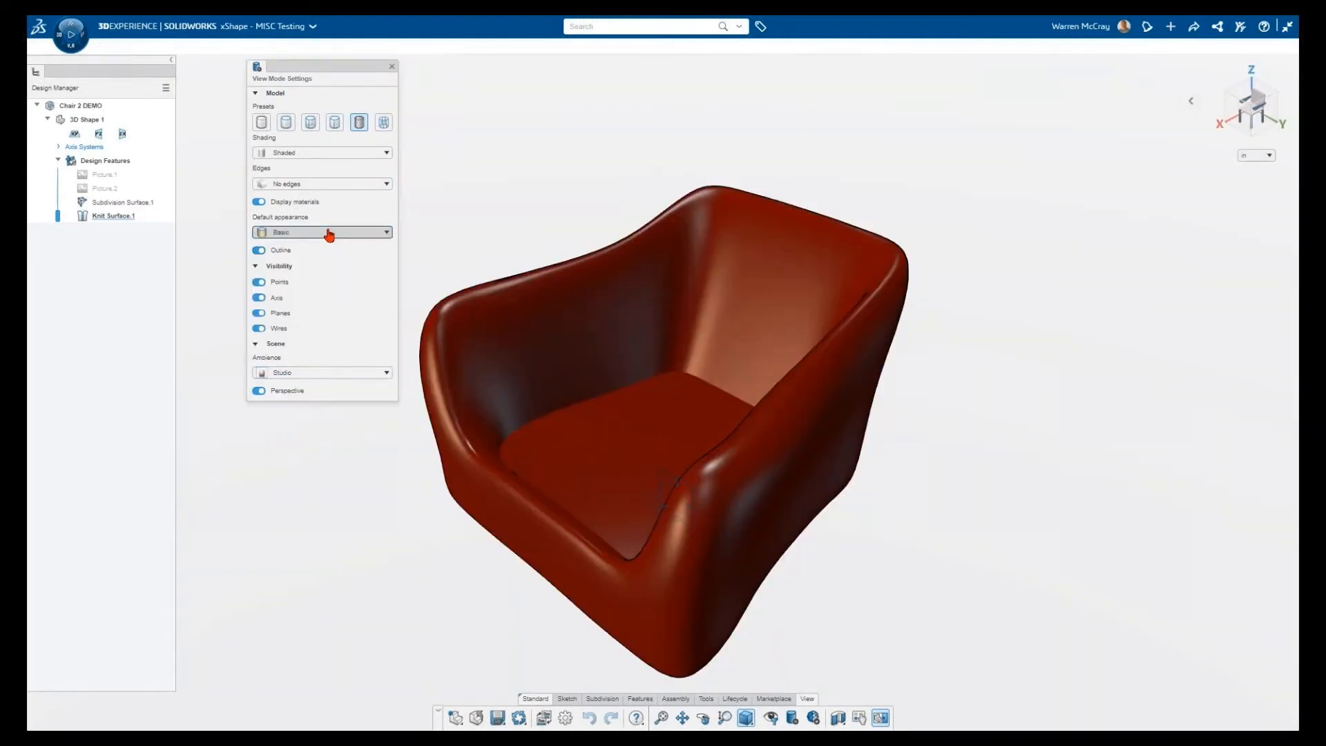
pyautogui.click(328, 233)
pyautogui.click(323, 249)
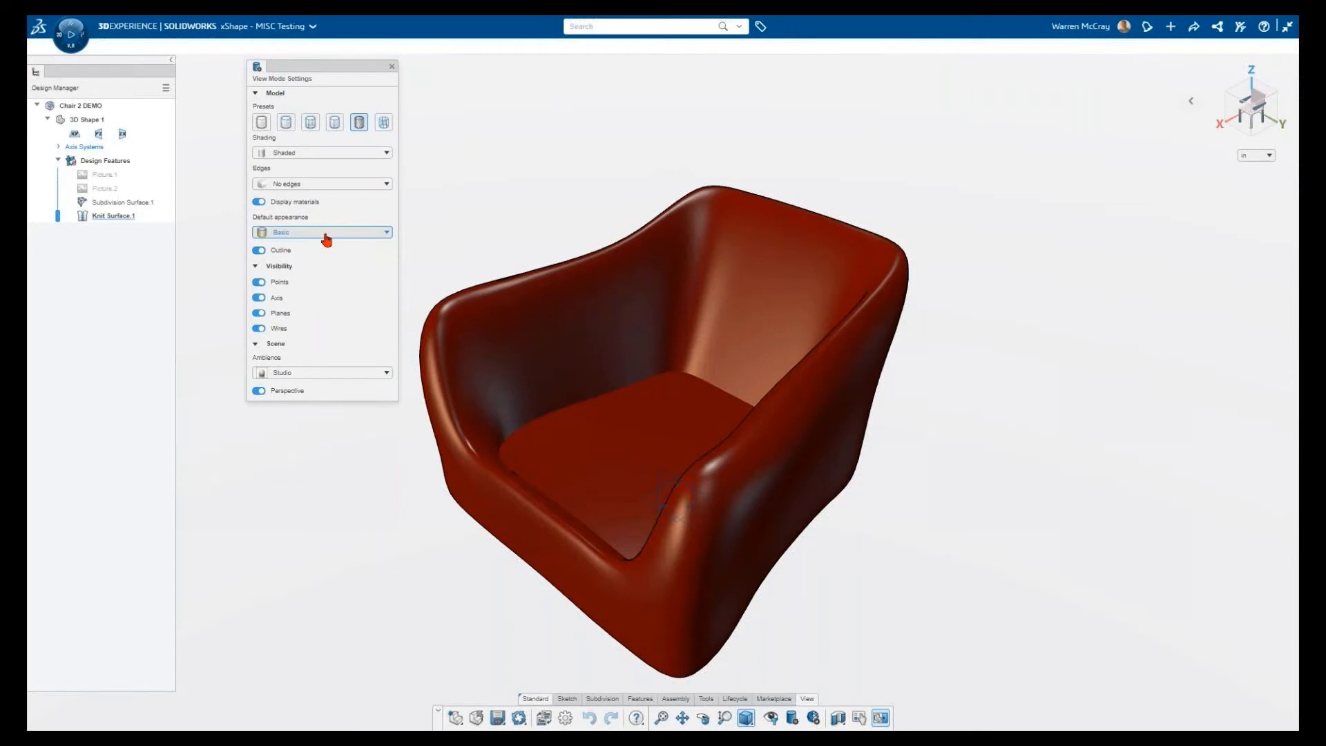
pyautogui.scroll(-1, 326, 237)
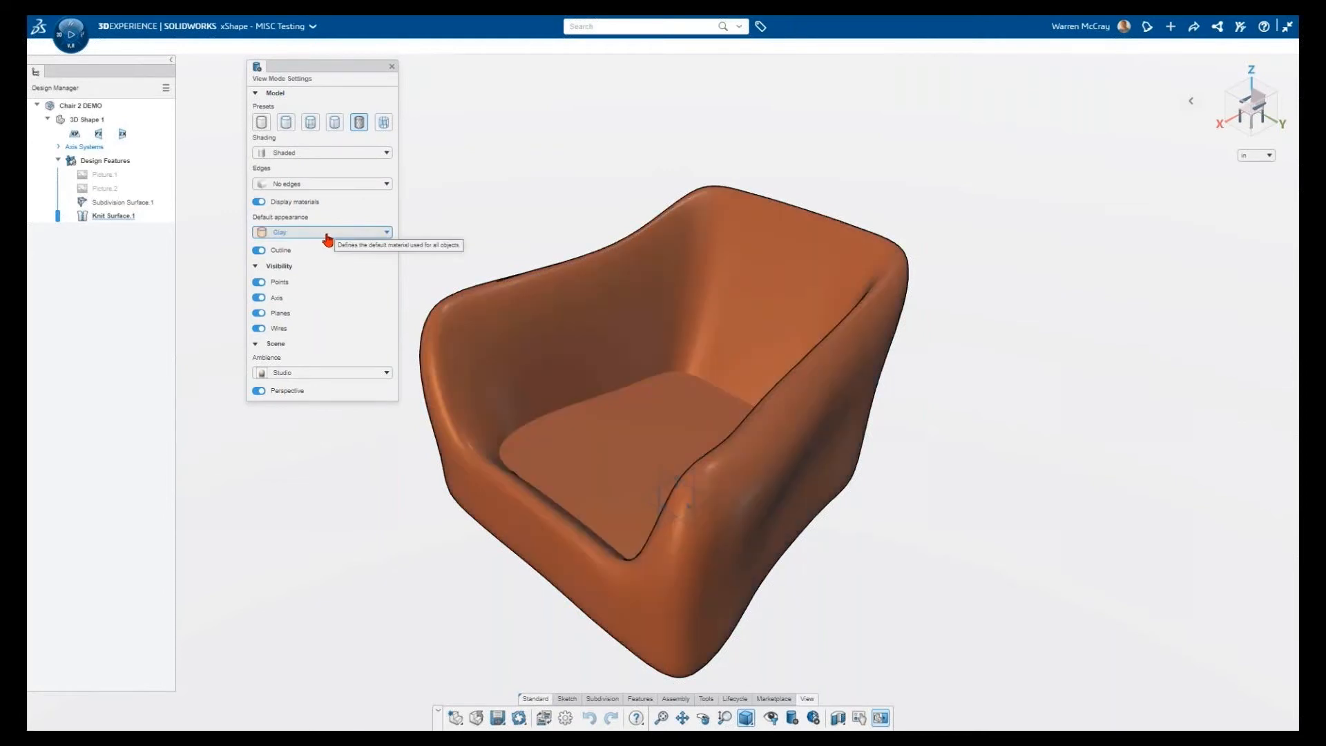
pyautogui.scroll(-1, 327, 240)
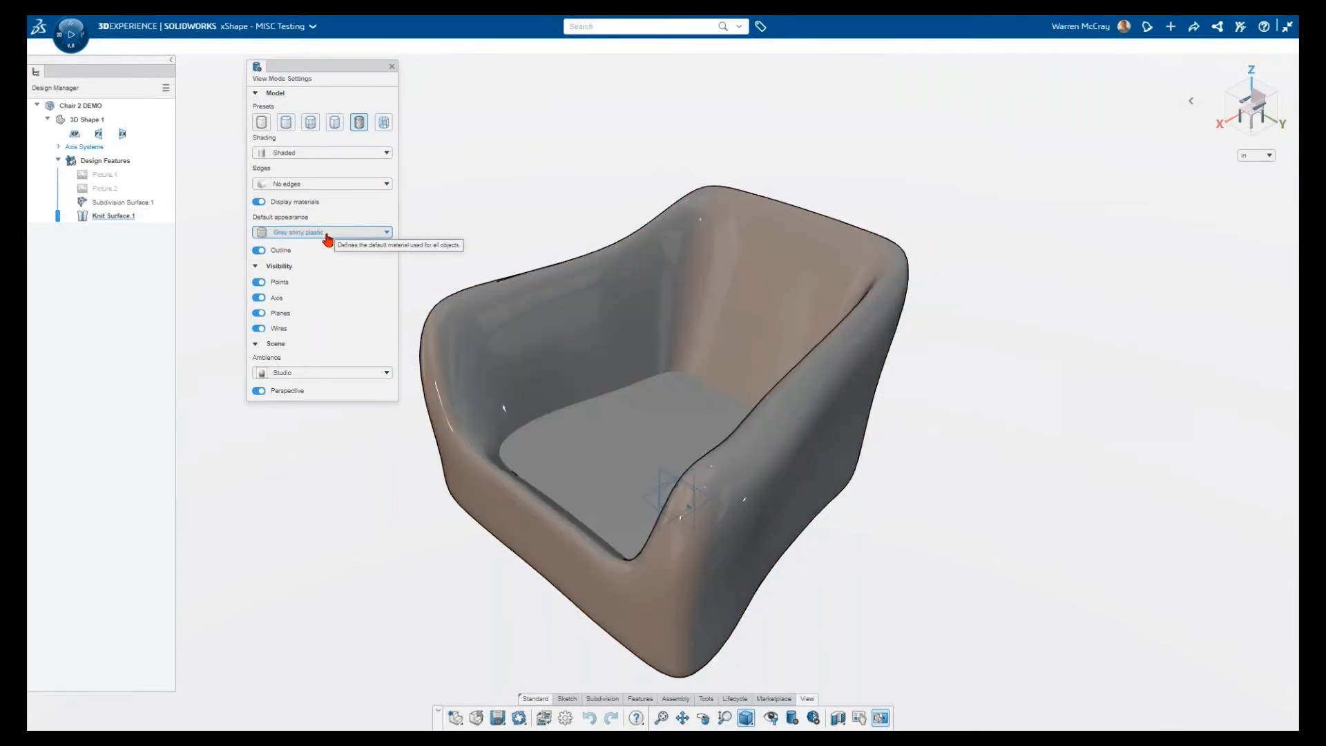
pyautogui.scroll(-2, 327, 239)
pyautogui.scroll(-1, 328, 239)
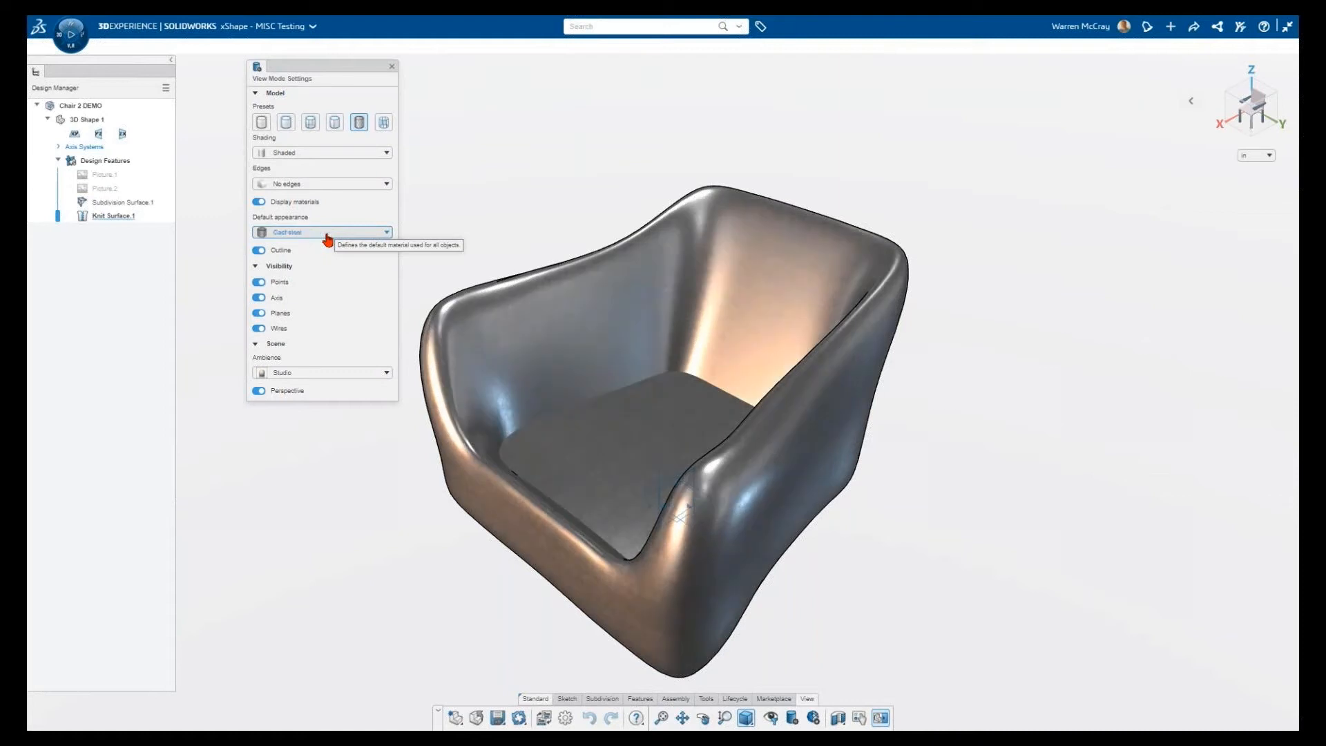
pyautogui.scroll(-2, 327, 240)
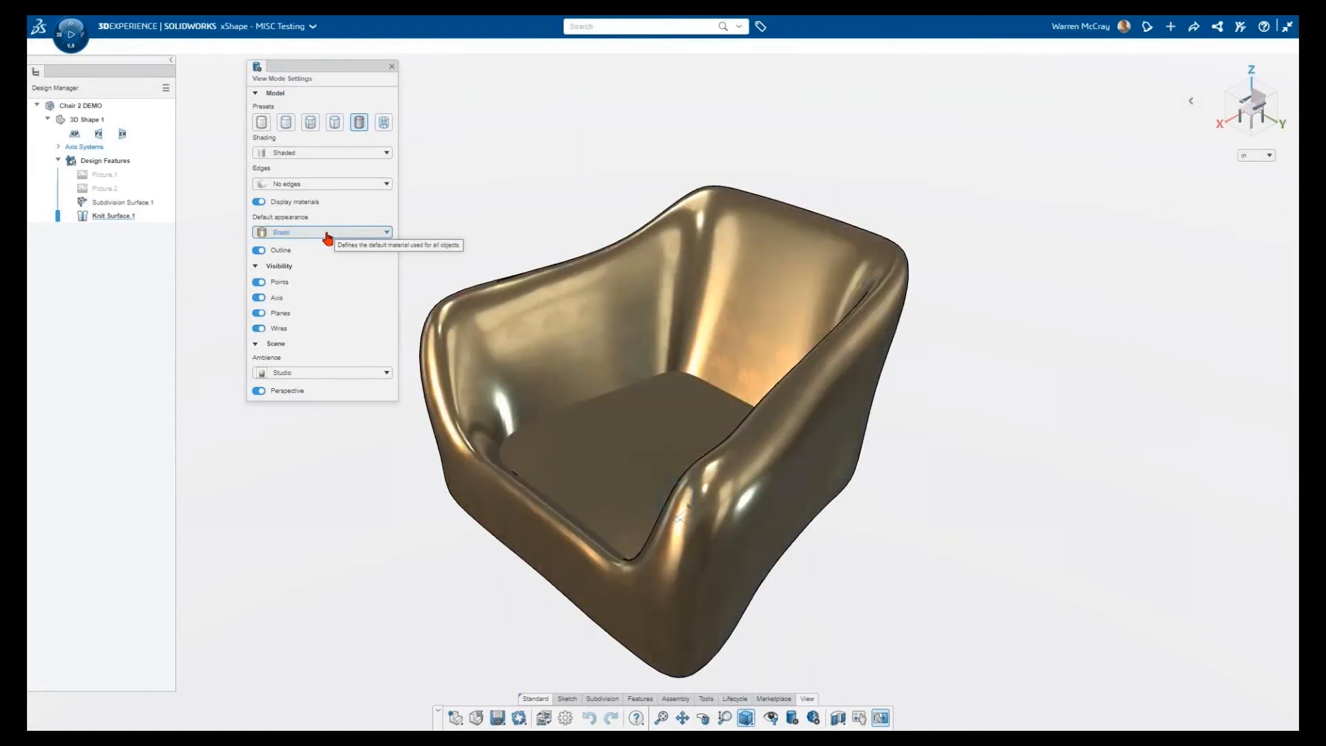
# Try the model display presets in turn and finish on the shaded preset without edges.
pyautogui.click(326, 153)
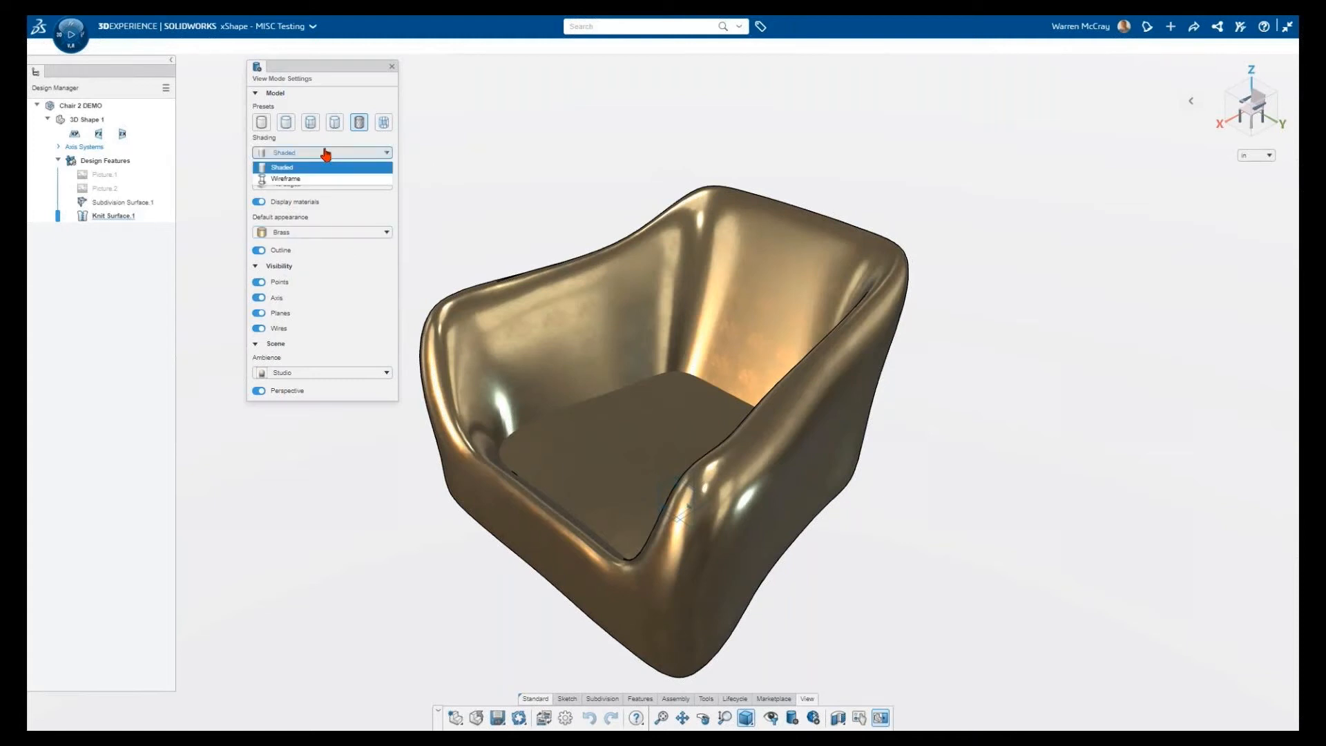
pyautogui.click(287, 122)
pyautogui.click(261, 123)
pyautogui.click(310, 123)
pyautogui.click(334, 122)
pyautogui.click(359, 123)
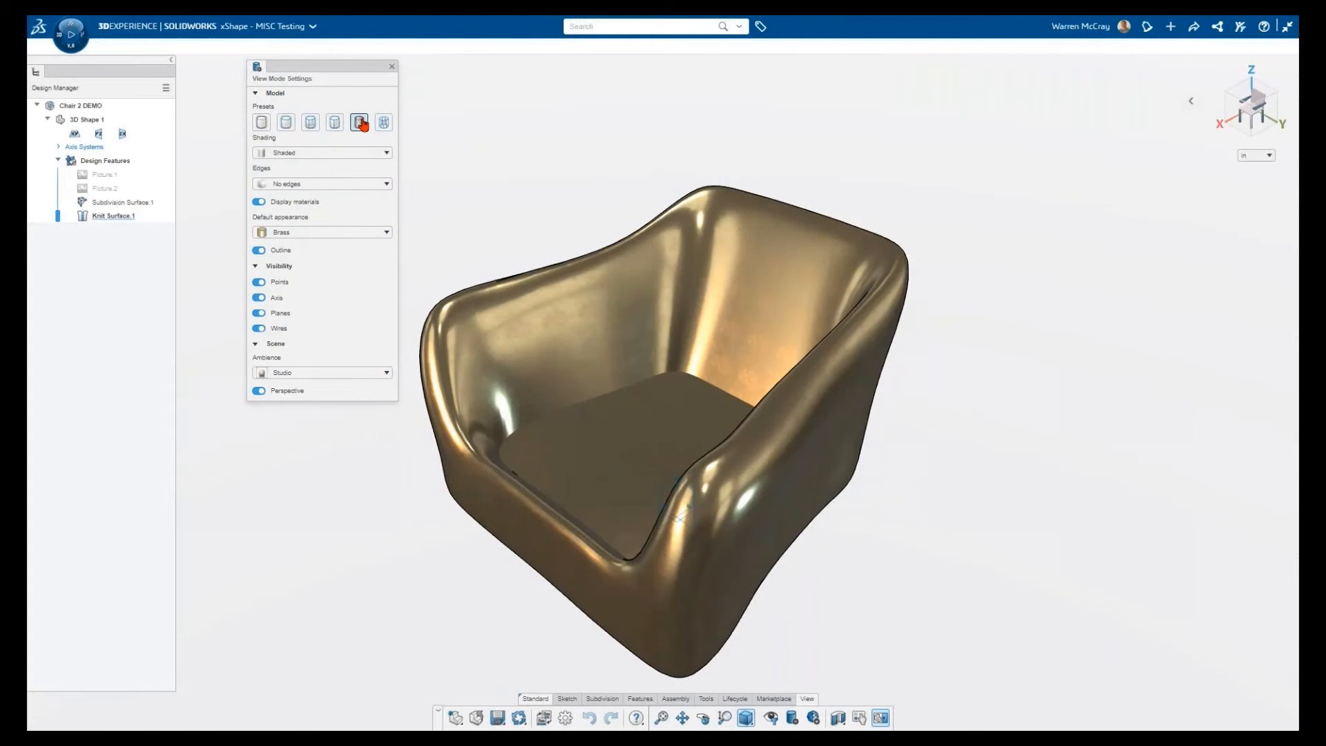
# Set the default appearance to Basic and close the view mode settings.
pyautogui.click(329, 235)
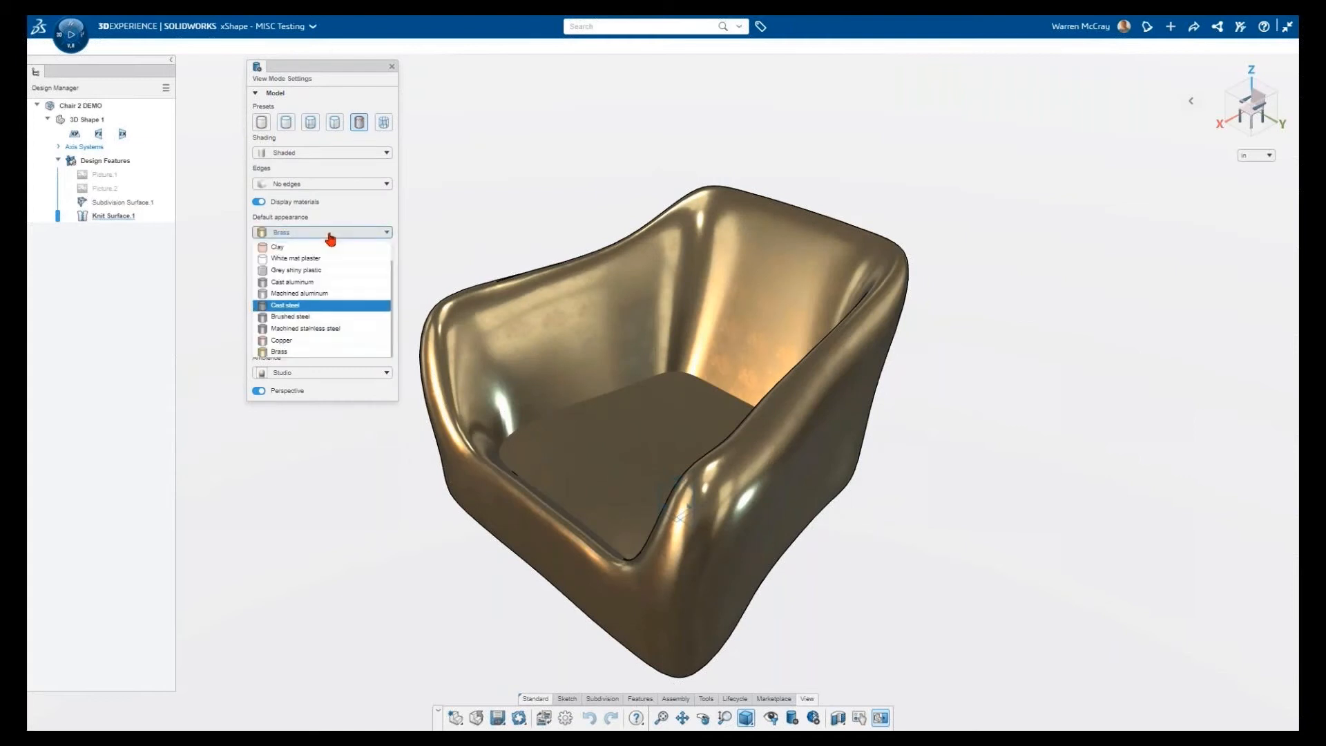
pyautogui.click(327, 247)
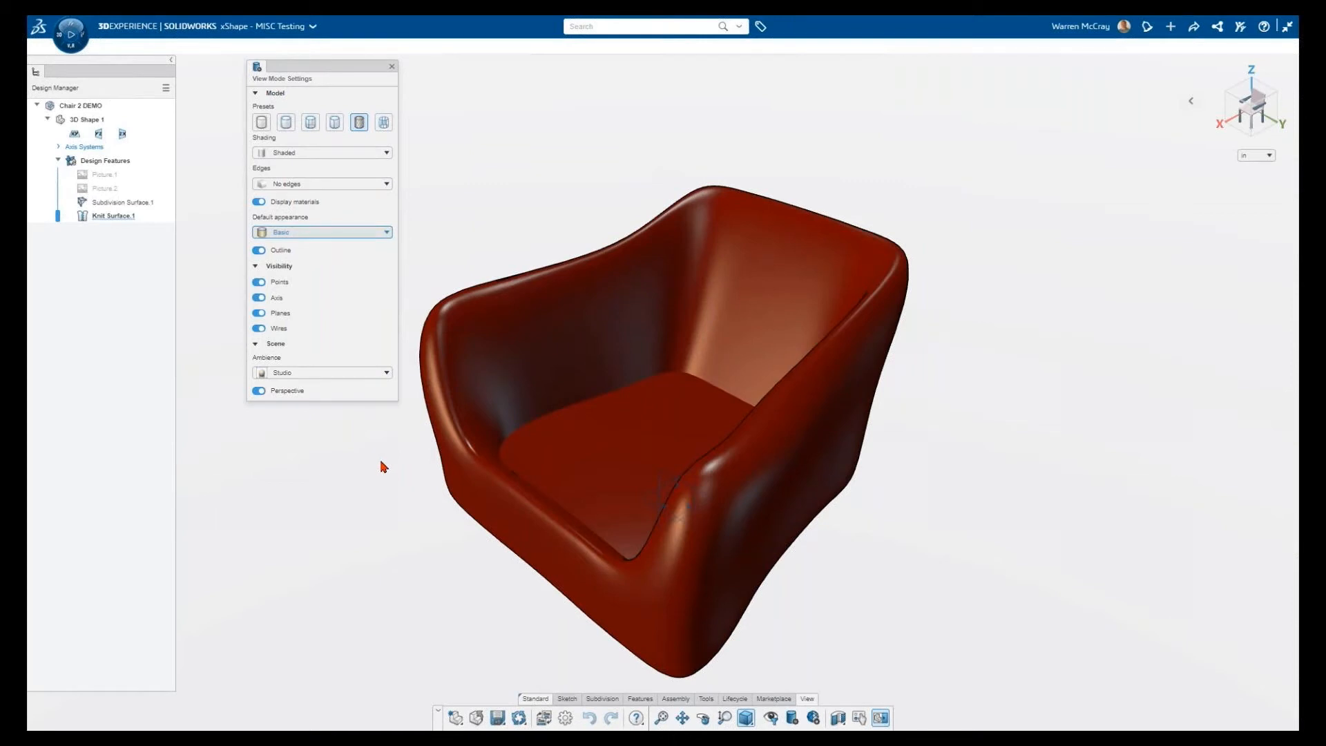
pyautogui.click(392, 67)
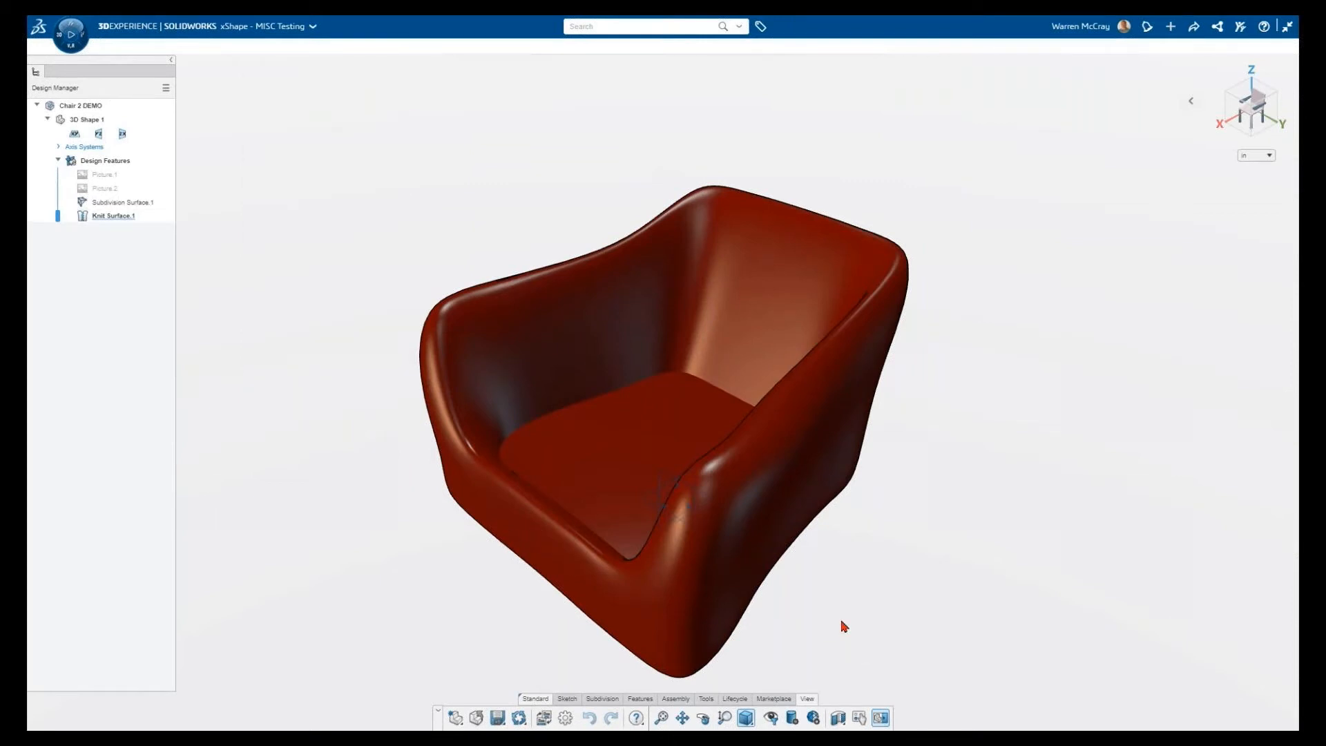
# Apply a section view through the chair on the ZX plane and open its subdivision surface for editing.
pyautogui.moveTo(841, 621); pyautogui.dragTo(821, 616, button='middle')
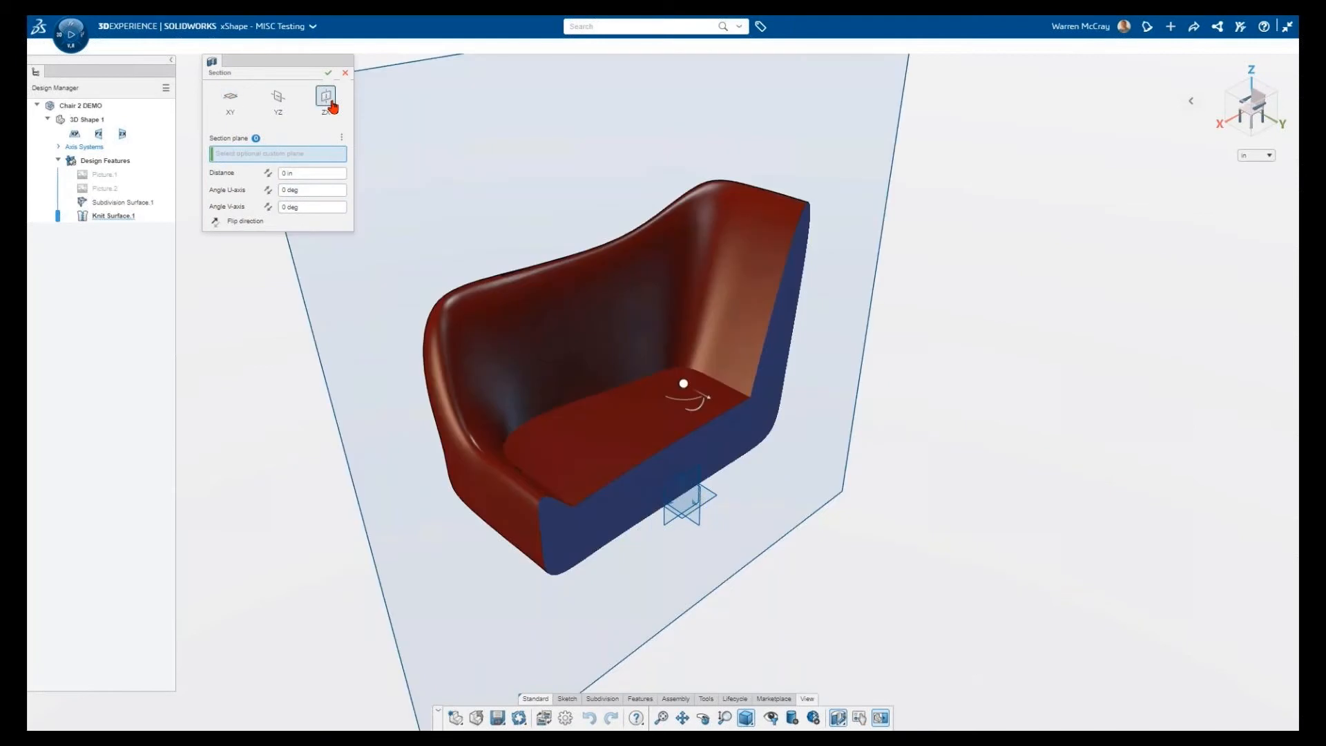
pyautogui.click(332, 77)
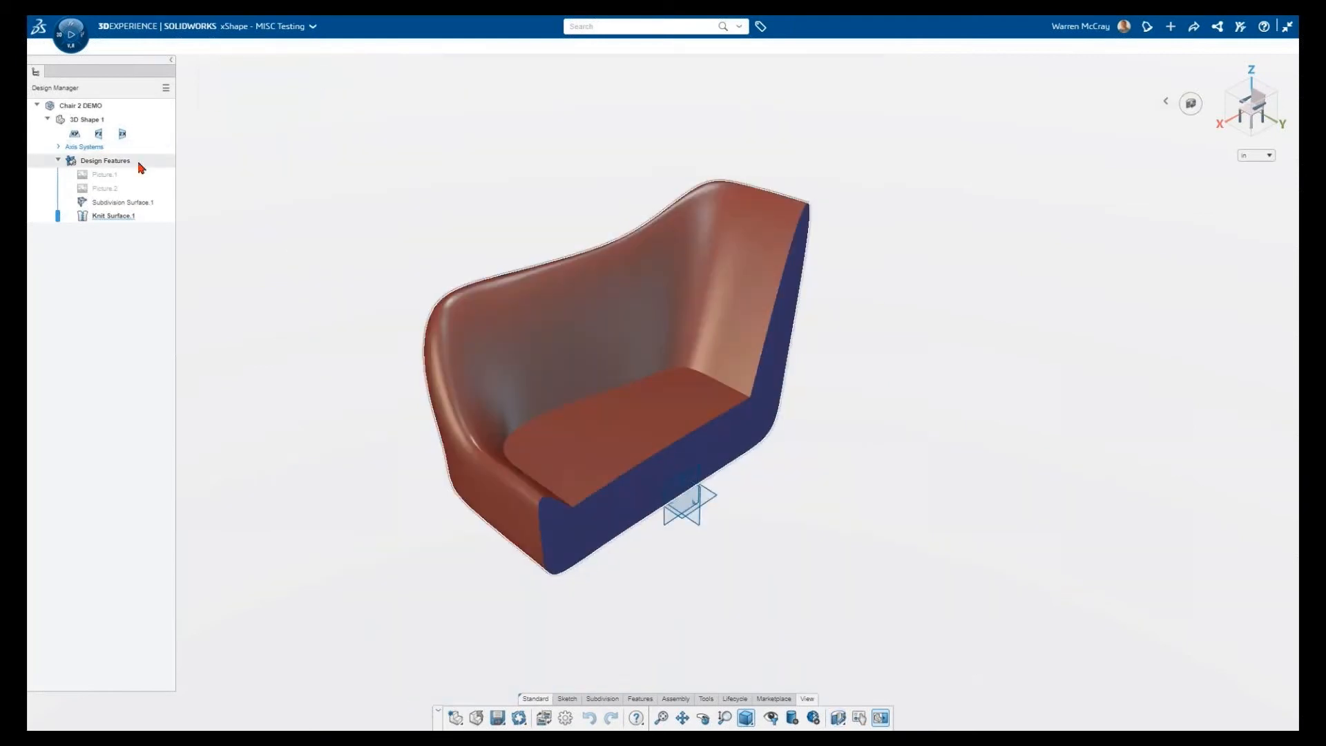
pyautogui.click(602, 698)
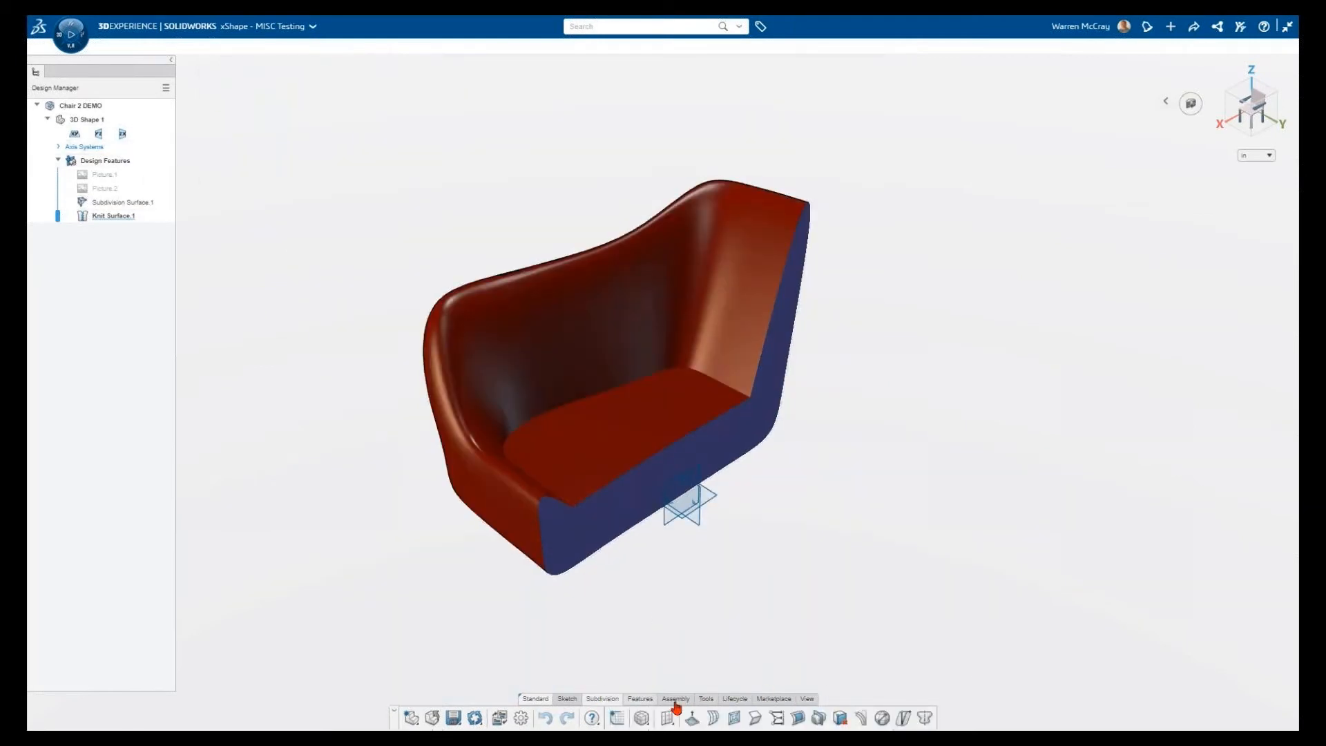
pyautogui.doubleClick(118, 202)
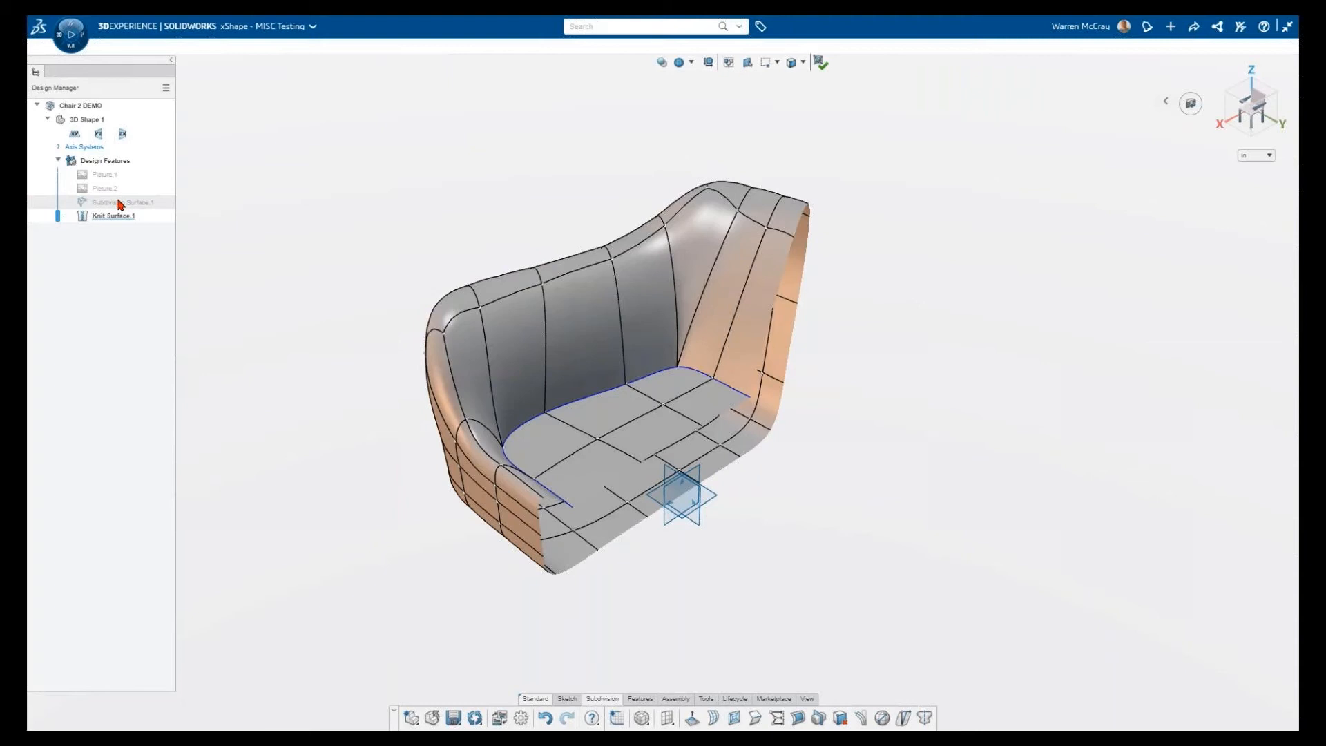
pyautogui.moveTo(341, 337)
pyautogui.mouseDown(button='middle')
pyautogui.moveTo(330, 301)
pyautogui.moveTo(349, 356)
pyautogui.mouseUp(button='middle')
pyautogui.scroll(-1, 348, 357)
# Apply symmetry to the subdivision surface about the ZX plane.
pyautogui.click(927, 720)
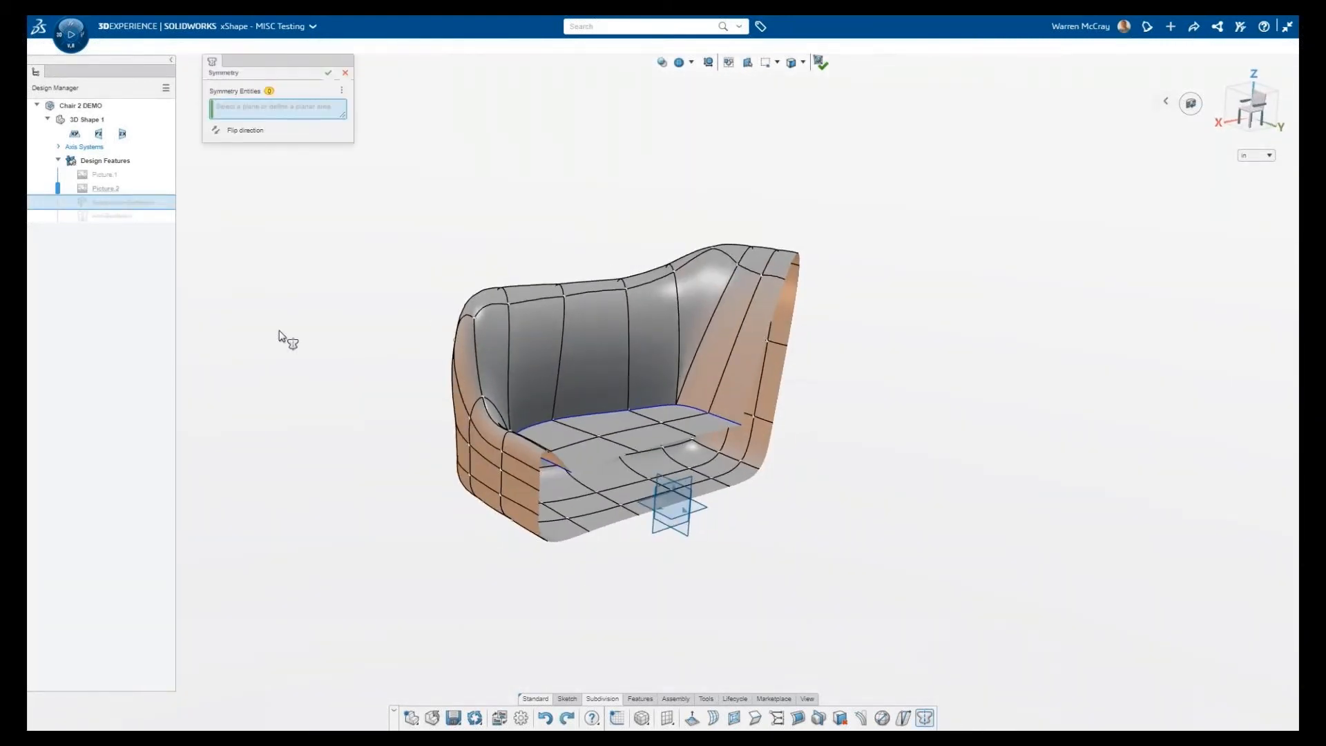
pyautogui.click(123, 134)
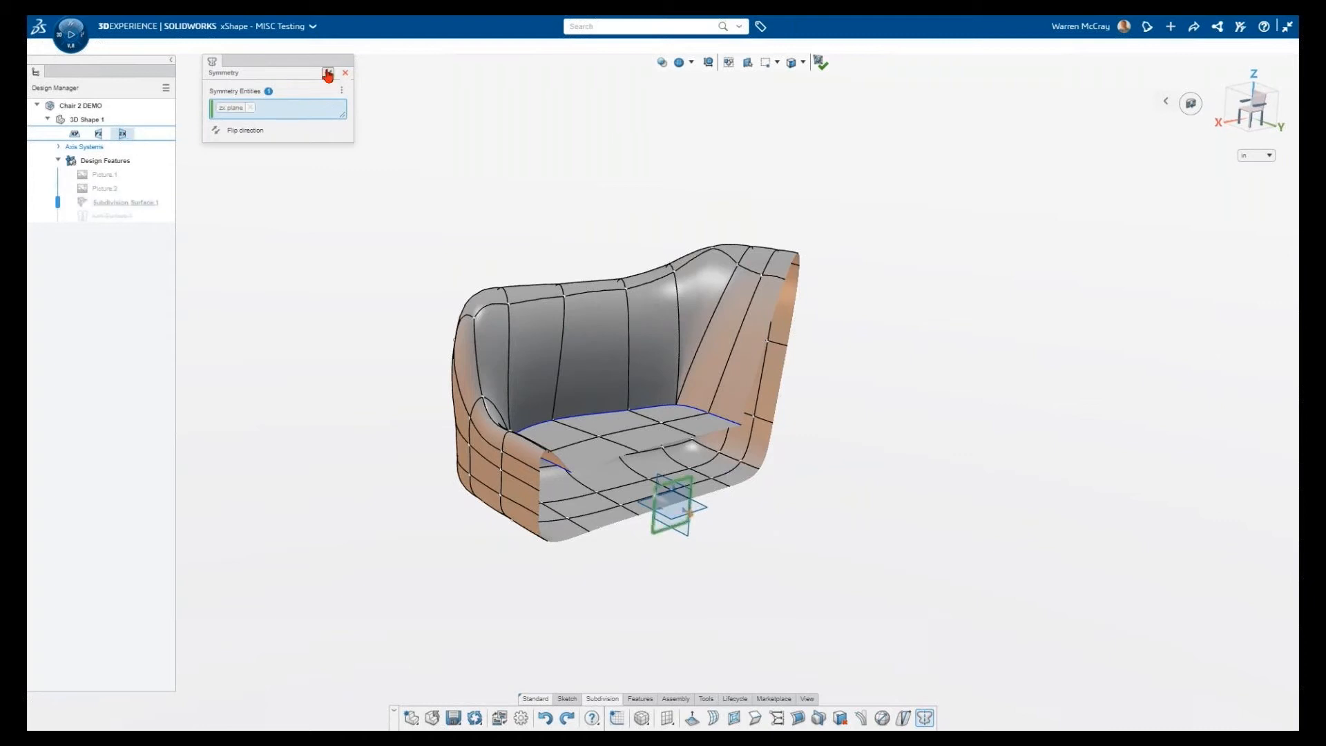
pyautogui.click(328, 73)
# Select edges near the top of the sectioned backrest and examine the surface's inner and outer walls from several angles.
pyautogui.moveTo(429, 183); pyautogui.dragTo(680, 331, button='middle')
pyautogui.click(704, 340)
pyautogui.moveTo(748, 363); pyautogui.dragTo(731, 349)
pyautogui.rightClick(760, 382)
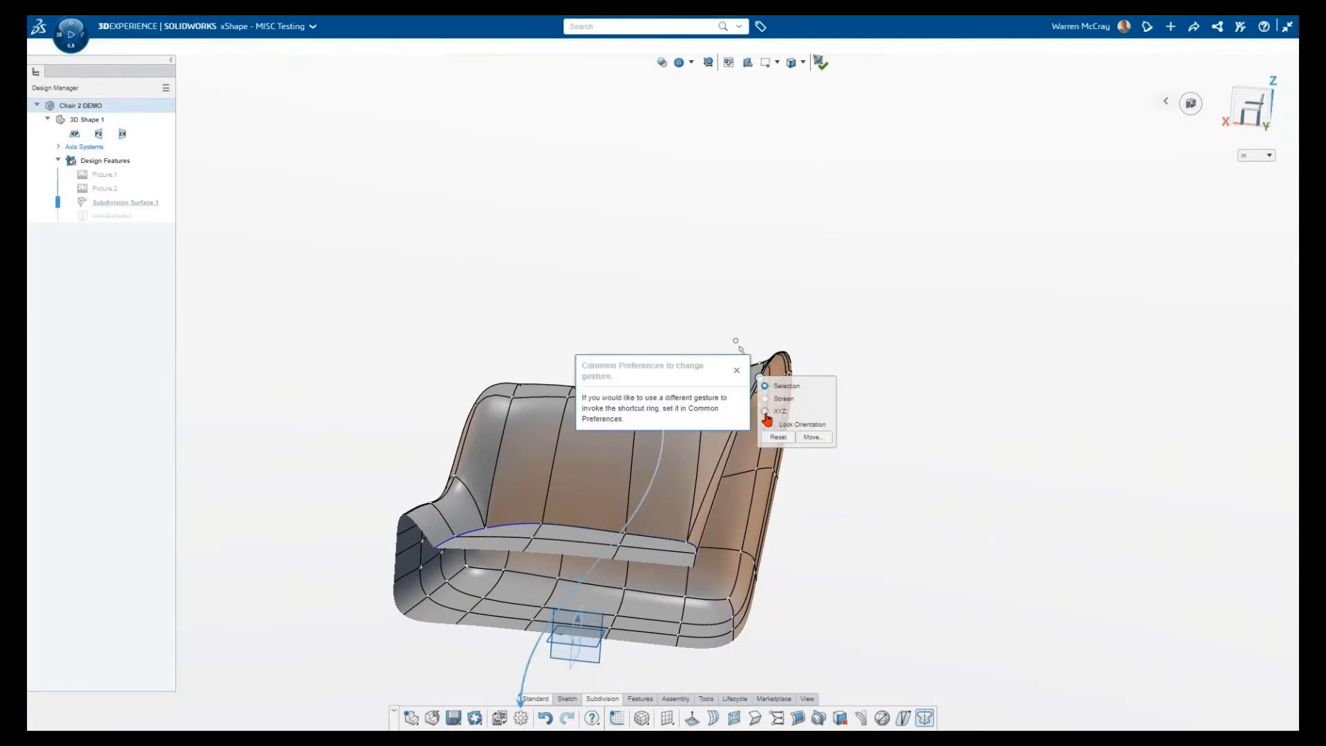
pyautogui.click(903, 405)
pyautogui.moveTo(748, 384); pyautogui.dragTo(706, 355, button='middle')
pyautogui.click(703, 354)
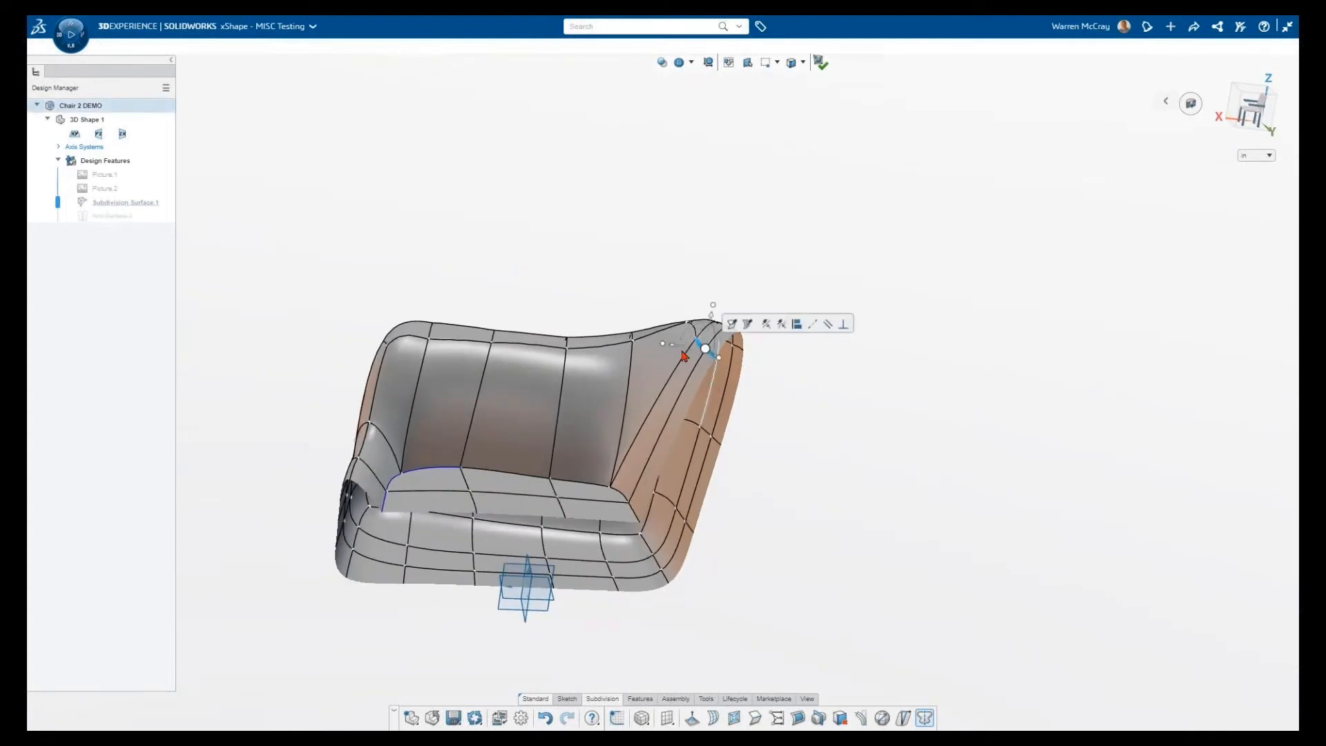
pyautogui.moveTo(682, 346); pyautogui.dragTo(673, 348, button='middle')
pyautogui.scroll(3, 672, 348)
pyautogui.click(836, 378)
pyautogui.scroll(1, 723, 326)
pyautogui.scroll(-3, 725, 330)
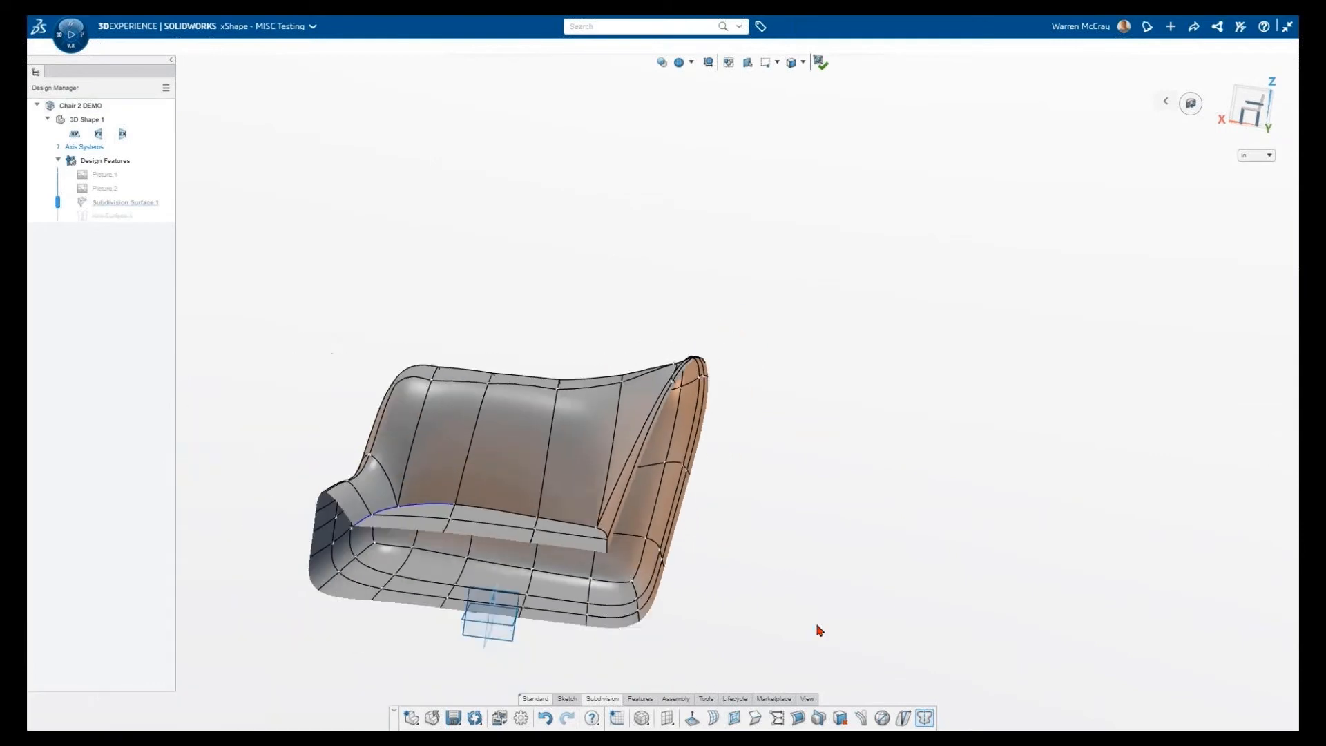
# Review a ZX-plane section of the chair, shifting the cutting plane outward to one armrest, and close the section.
pyautogui.click(809, 699)
pyautogui.click(836, 718)
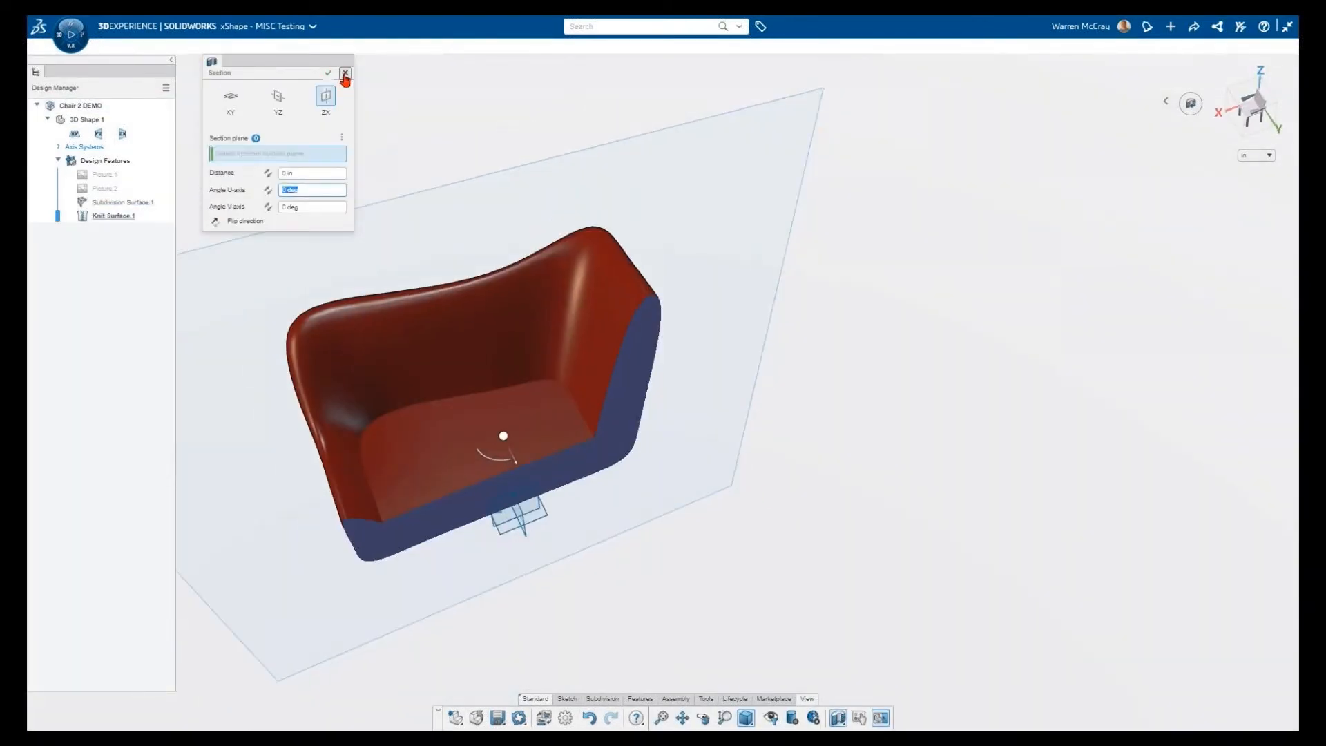
pyautogui.moveTo(533, 502); pyautogui.dragTo(732, 579)
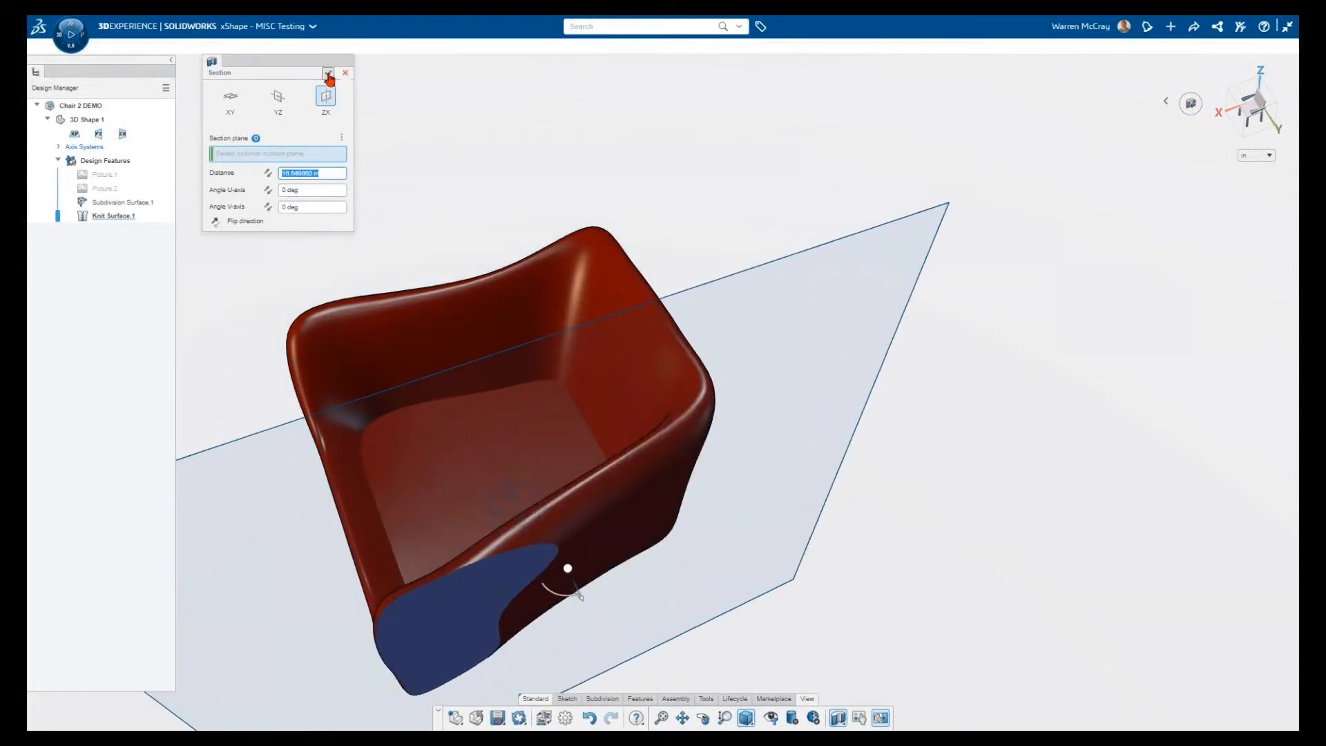
pyautogui.click(328, 72)
# Save the chair component.
pyautogui.moveTo(709, 302); pyautogui.dragTo(728, 304, button='middle')
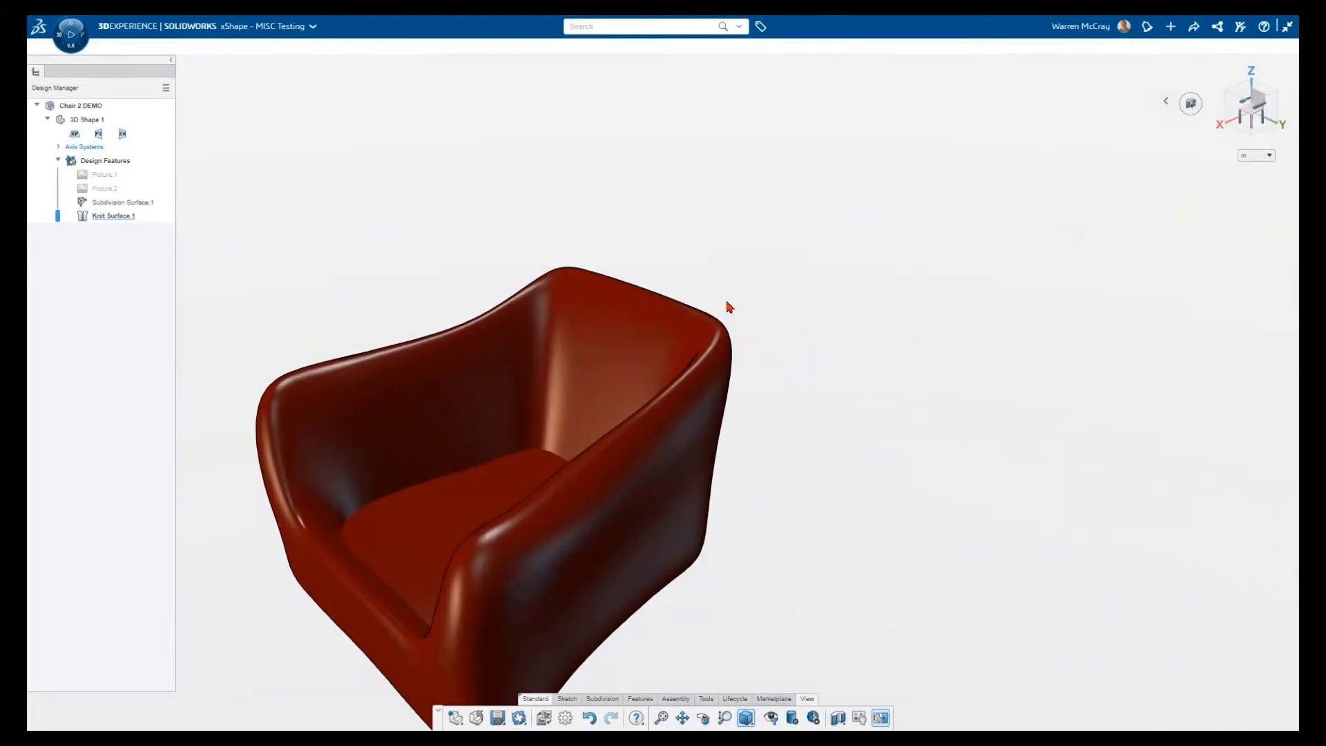
pyautogui.press('f')
pyautogui.moveTo(809, 595); pyautogui.dragTo(789, 622, button='middle')
pyautogui.scroll(1, 748, 642)
pyautogui.click(498, 718)
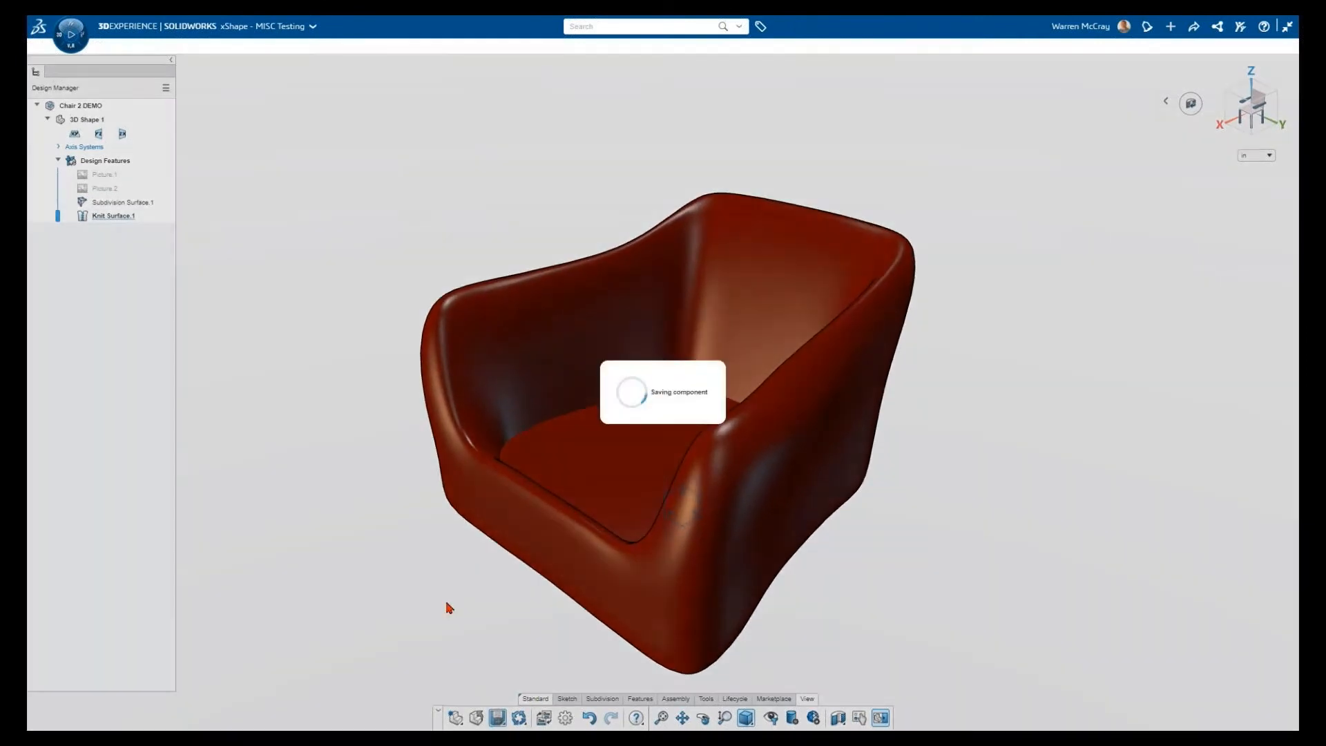
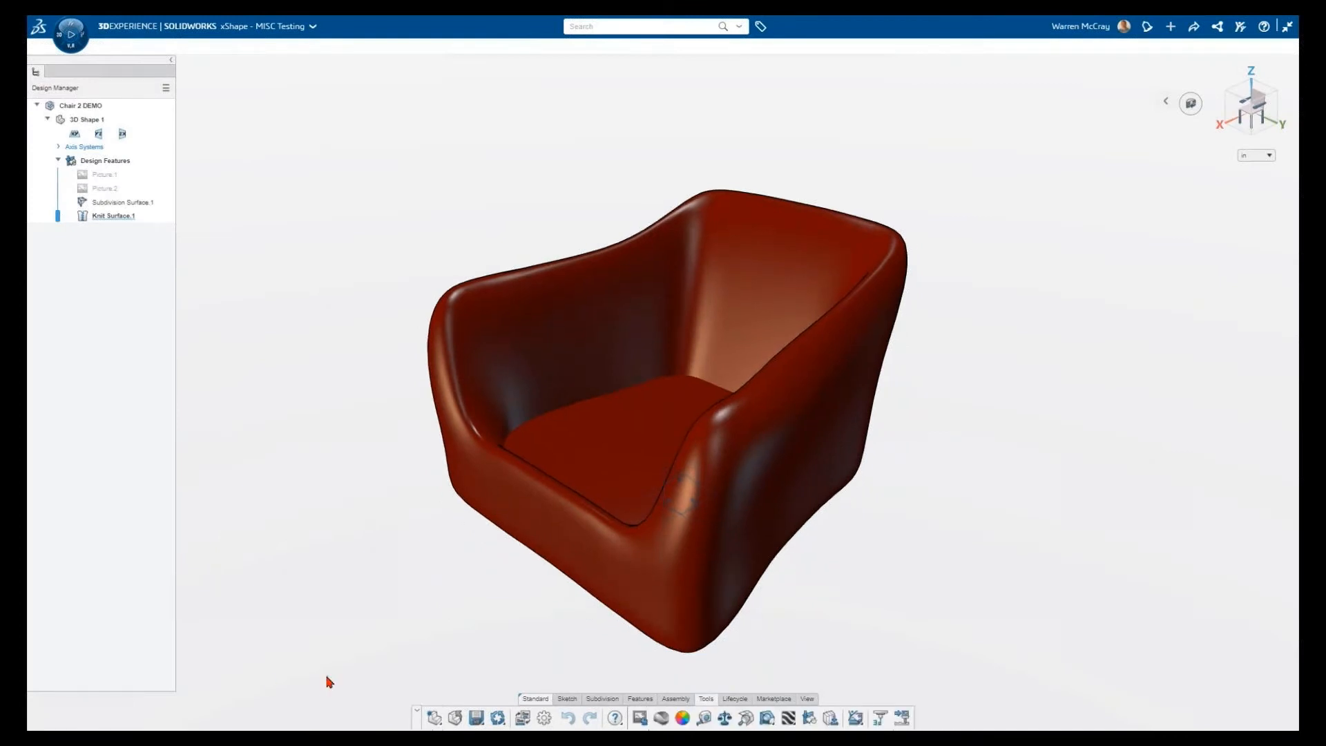
# Measure the seat's depth between a vertex at its rear edge and a vertex at its front edge.
pyautogui.click(705, 721)
pyautogui.click(214, 176)
pyautogui.click(214, 177)
pyautogui.moveTo(726, 396); pyautogui.dragTo(734, 427, button='middle')
pyautogui.click(739, 405)
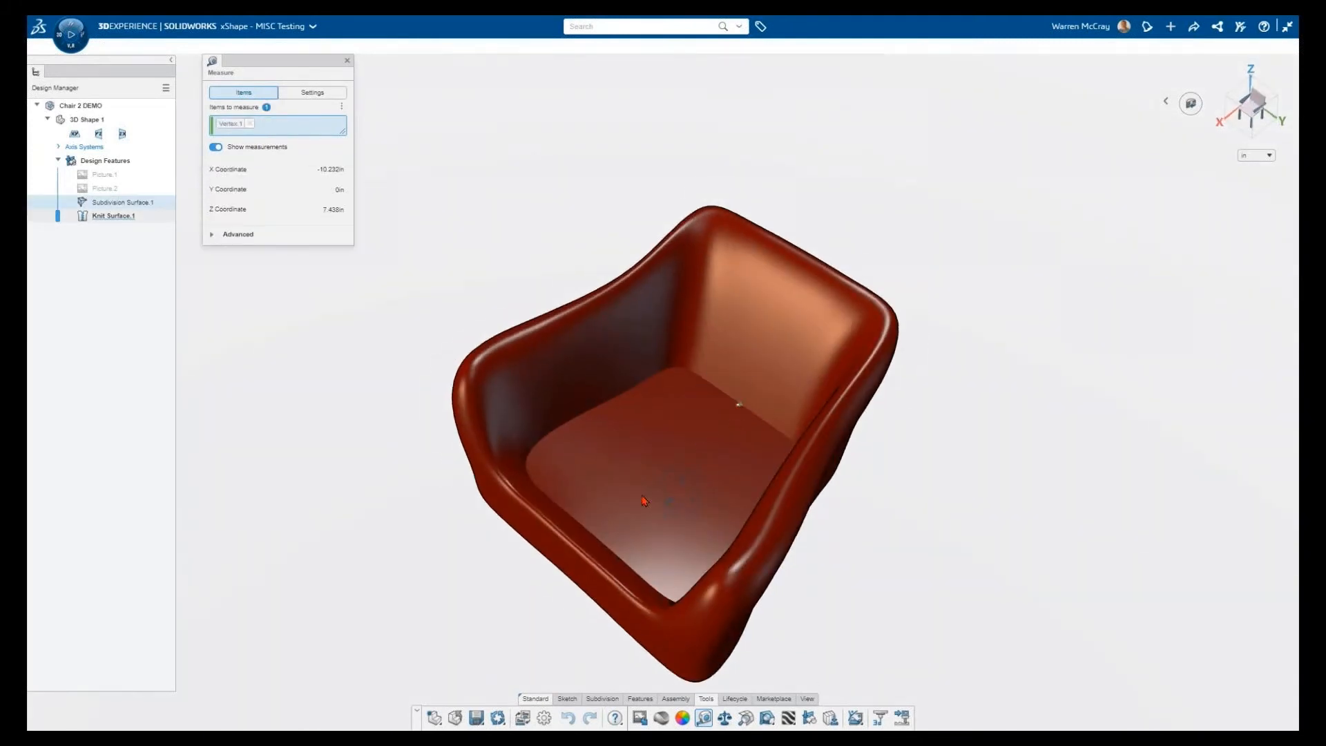
pyautogui.click(598, 544)
pyautogui.moveTo(412, 434); pyautogui.dragTo(417, 449, button='middle')
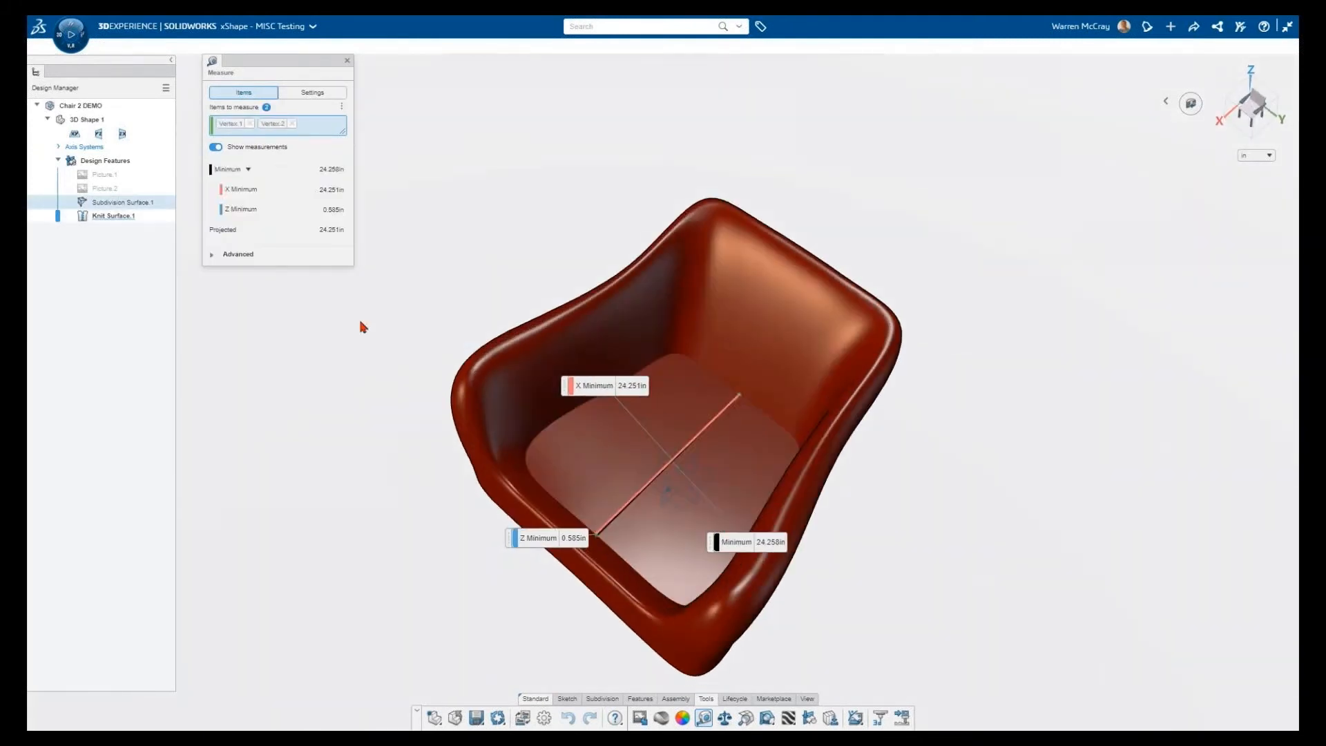
# Clear the measured vertices, measure from a vertex at the chair's front to the seat's rear vertex, and close the measurement.
pyautogui.click(292, 123)
pyautogui.click(249, 123)
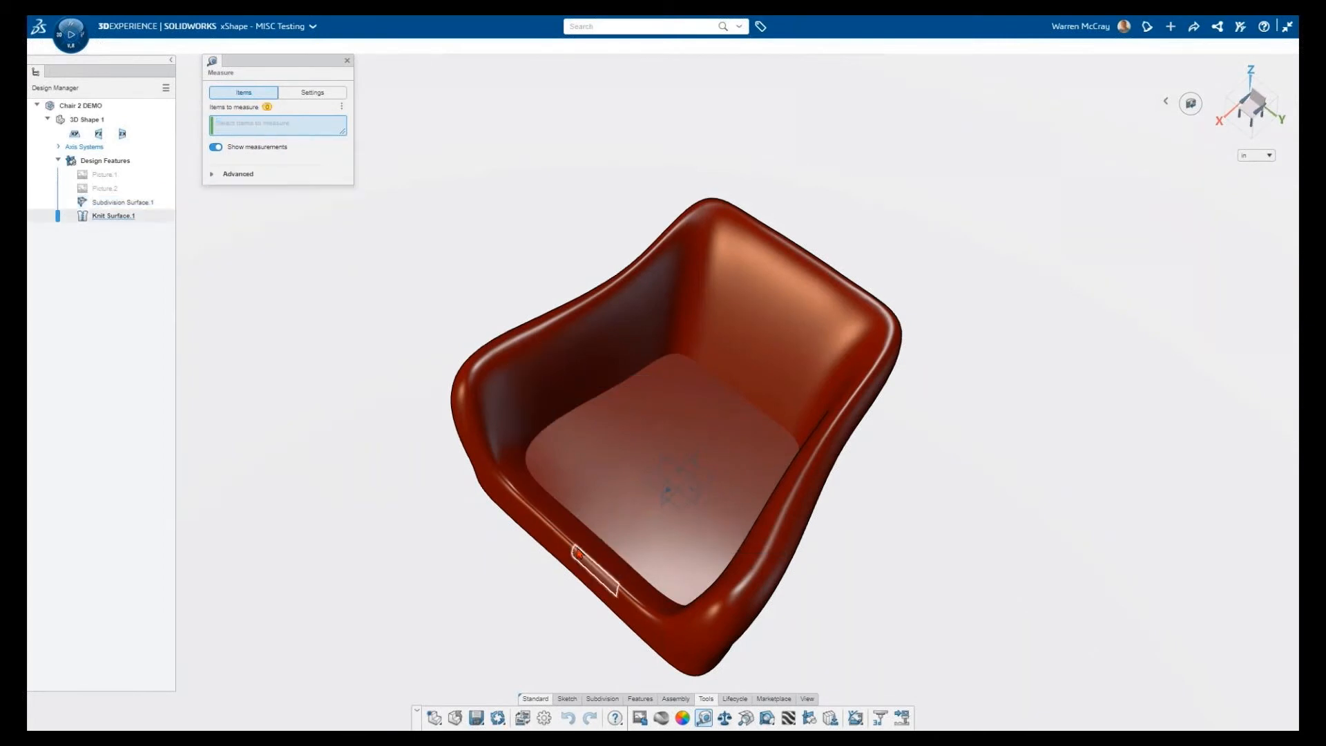
pyautogui.click(605, 493)
pyautogui.click(741, 399)
pyautogui.moveTo(741, 399); pyautogui.dragTo(421, 506, button='middle')
pyautogui.moveTo(565, 293); pyautogui.dragTo(961, 603, button='middle')
pyautogui.scroll(-3, 711, 523)
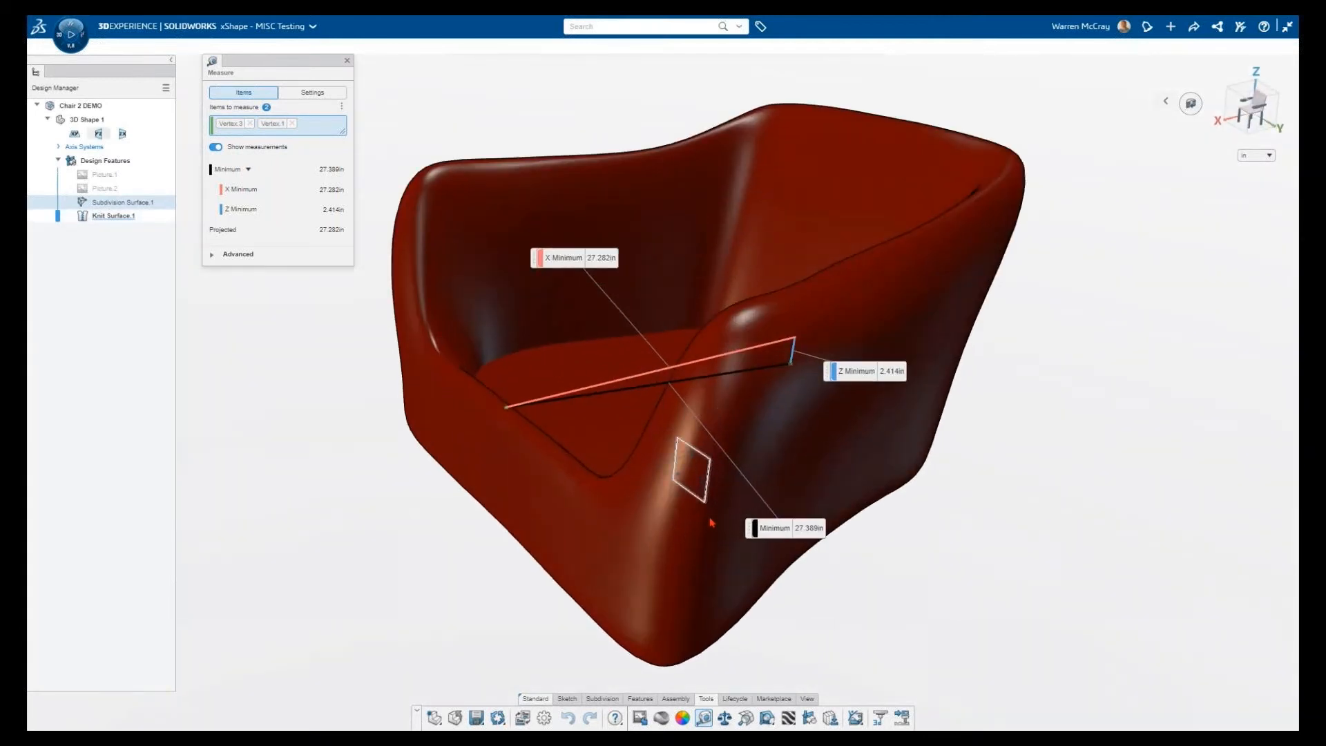
pyautogui.click(213, 254)
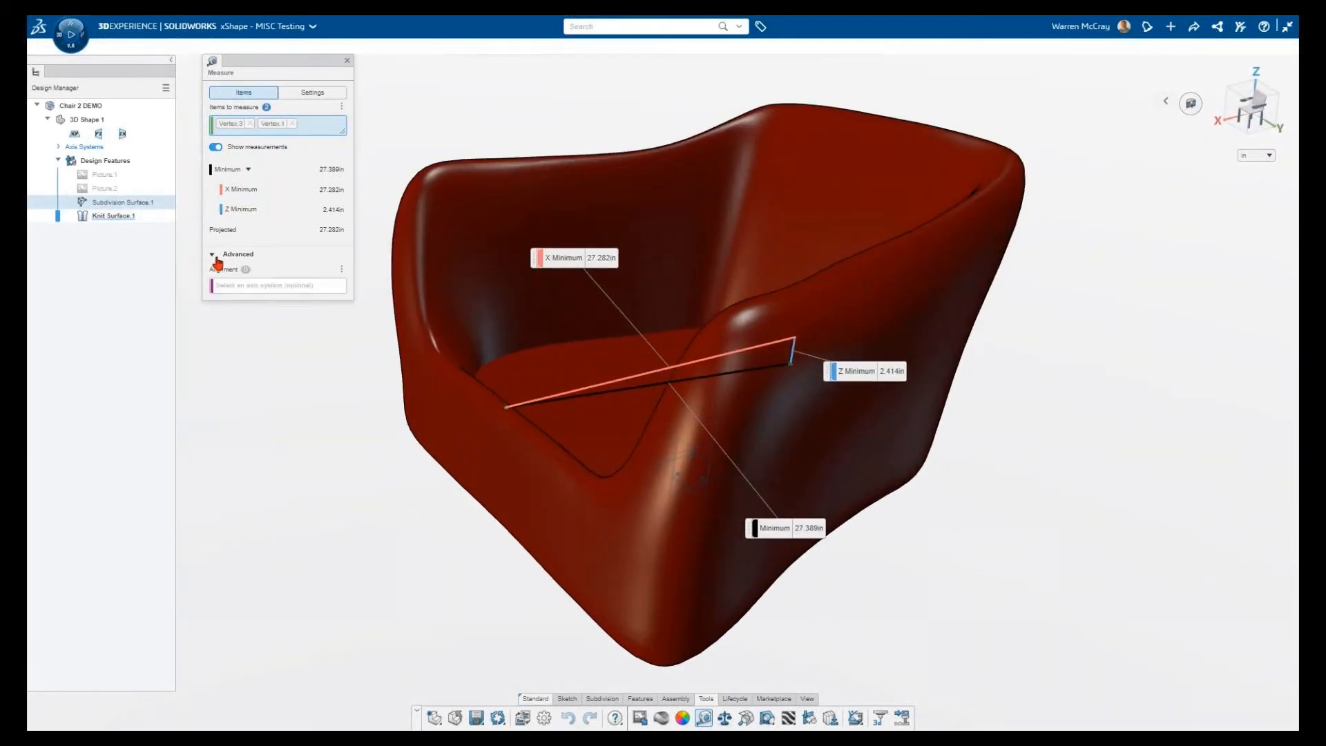
pyautogui.click(347, 61)
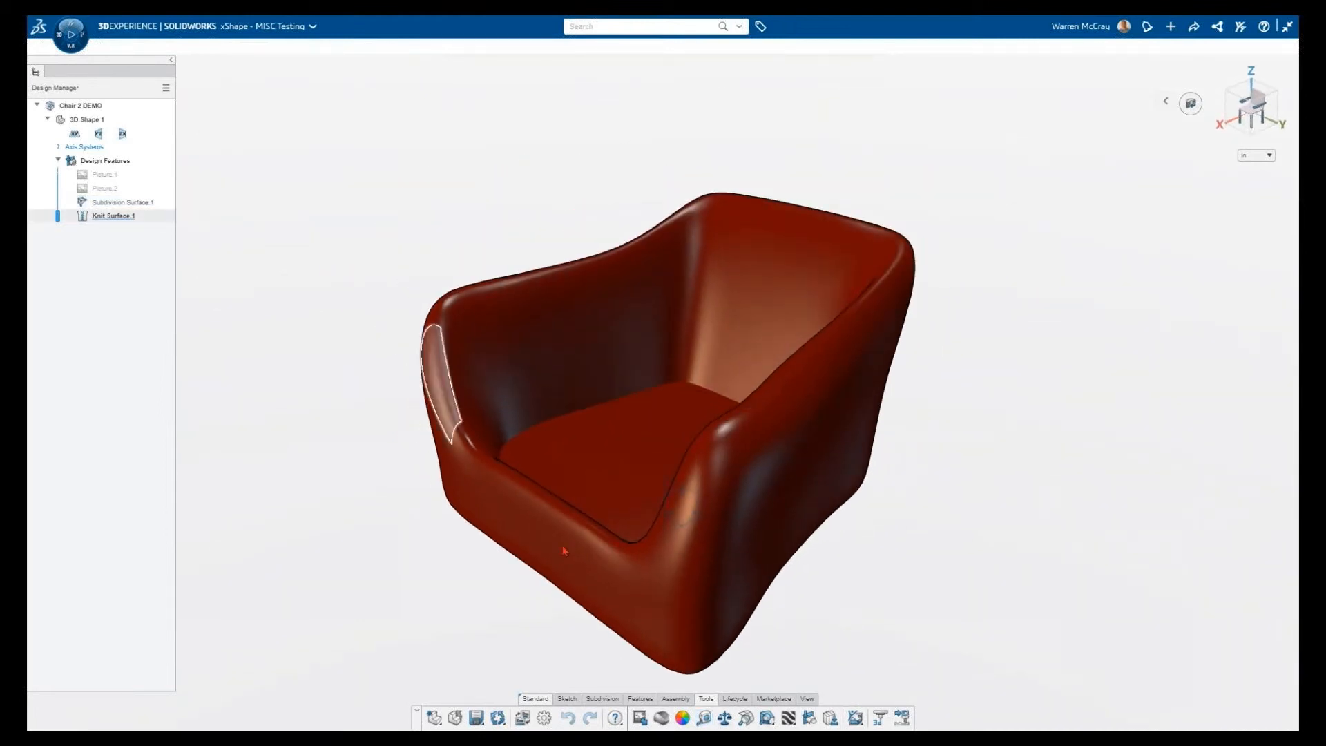
# Open the material browser and list the Fabric-Cloth covering materials.
pyautogui.click(661, 718)
pyautogui.moveTo(658, 239); pyautogui.dragTo(330, 117)
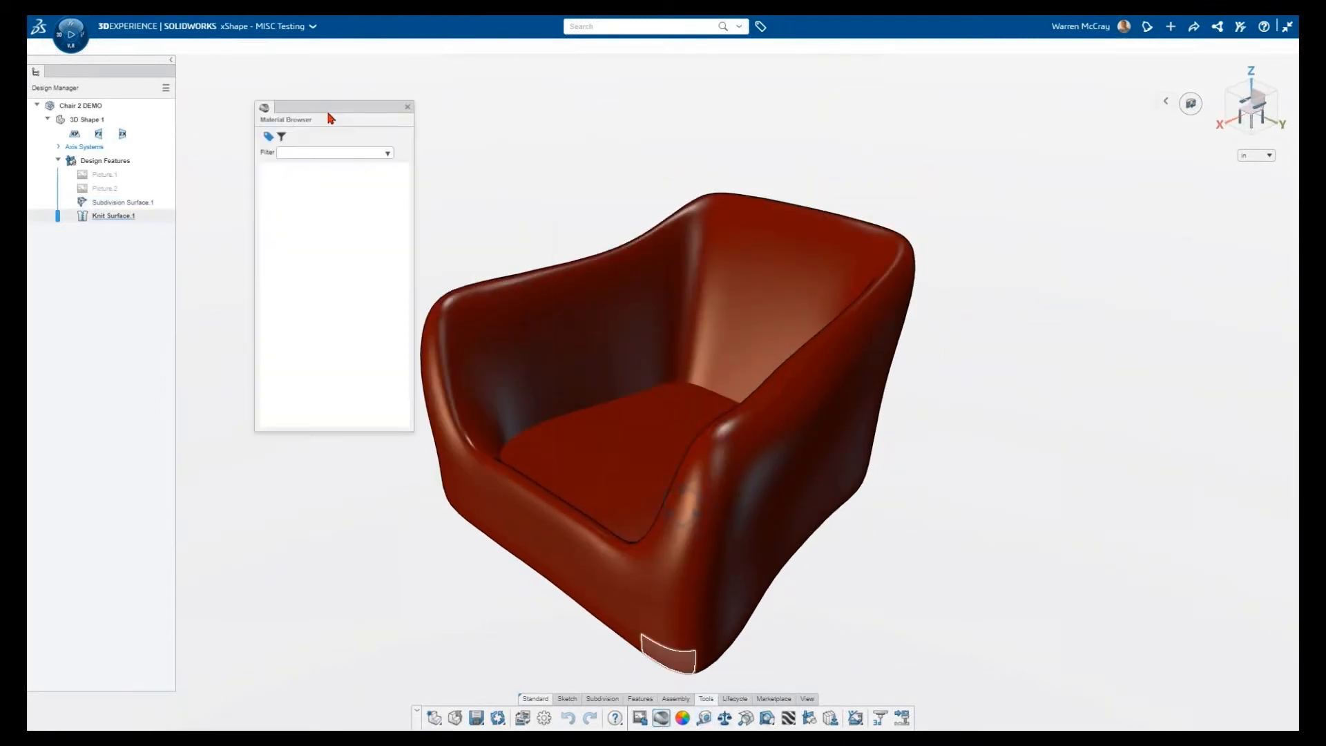
pyautogui.click(336, 571)
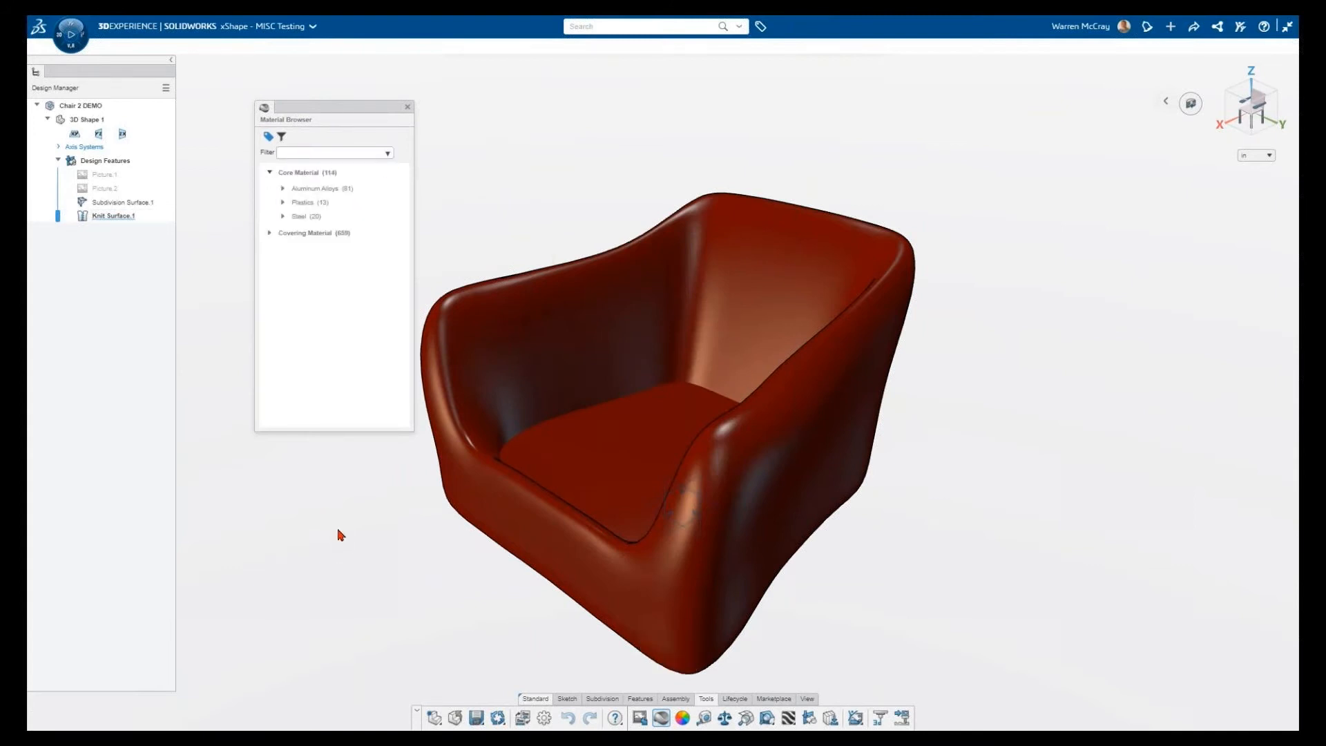
pyautogui.click(270, 233)
pyautogui.scroll(-2, 342, 387)
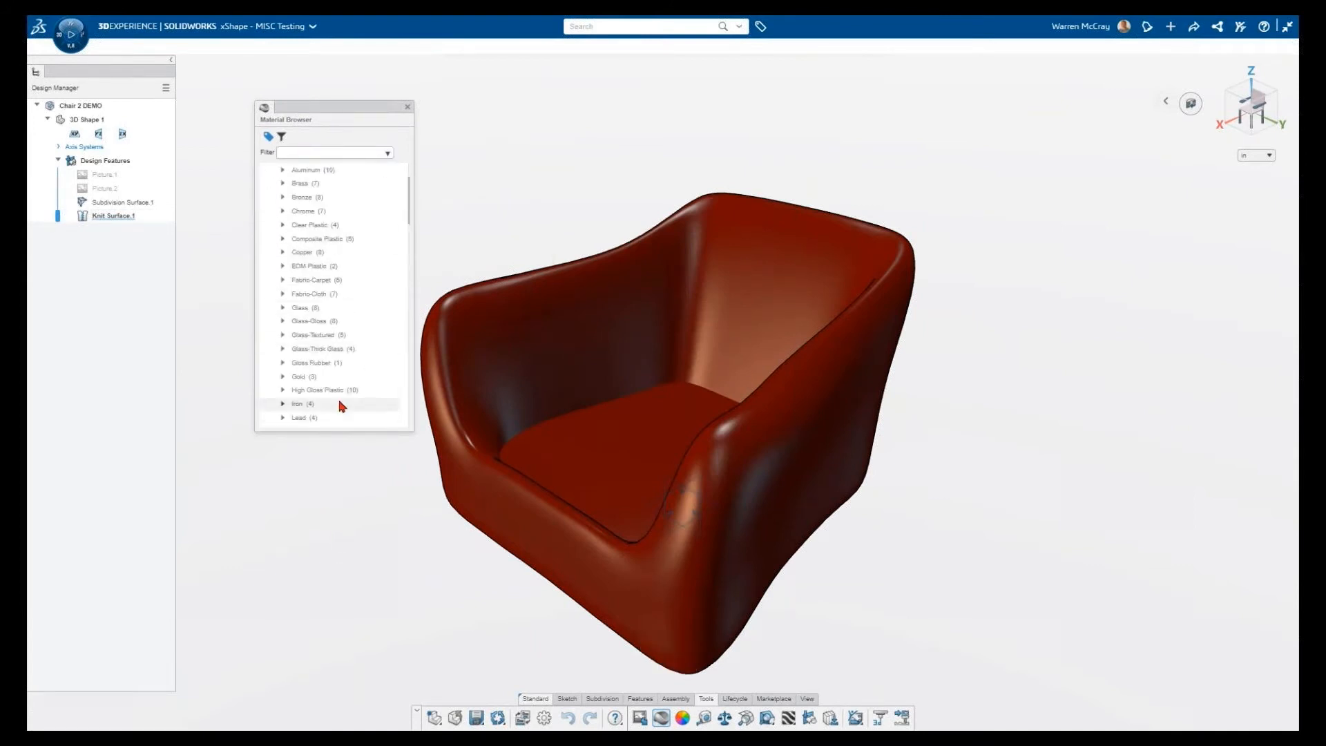
pyautogui.click(316, 296)
pyautogui.click(283, 294)
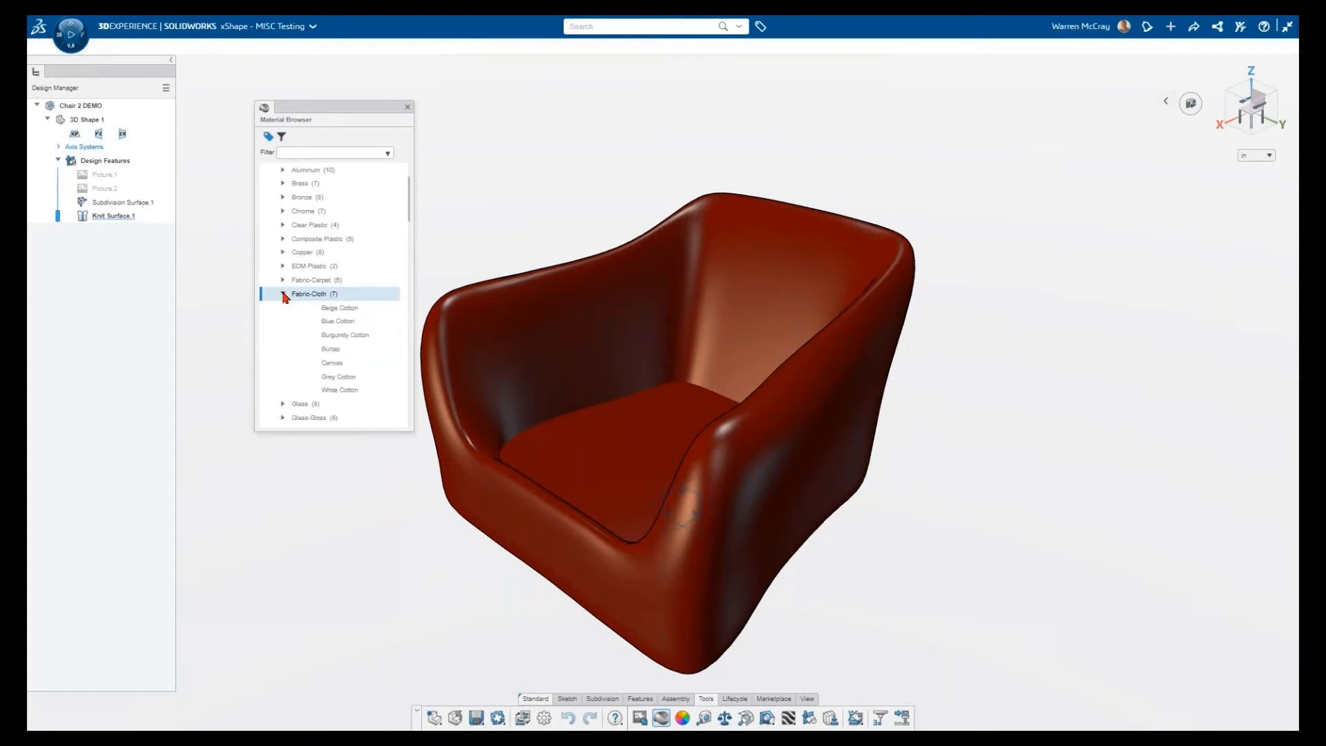
# Apply the Blue Cotton covering material to the whole chair.
pyautogui.click(328, 308)
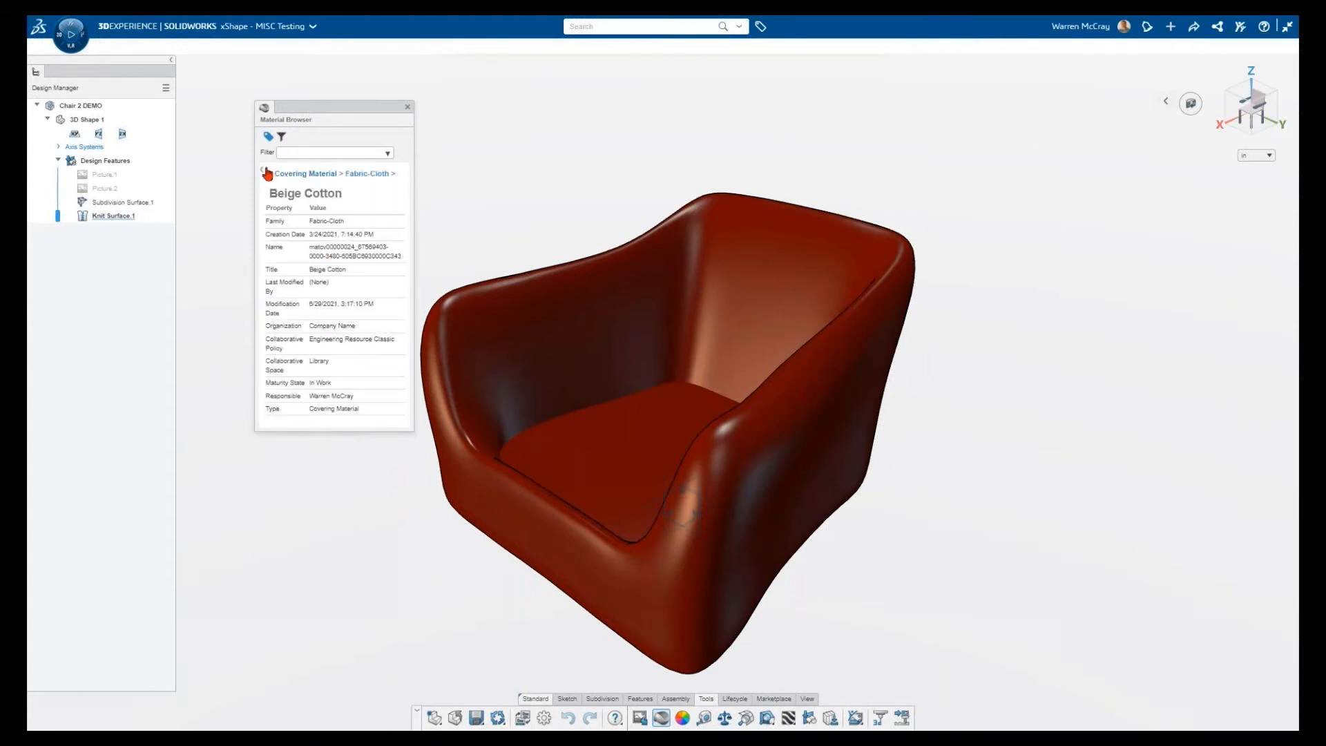
pyautogui.click(267, 173)
pyautogui.click(326, 322)
pyautogui.click(266, 173)
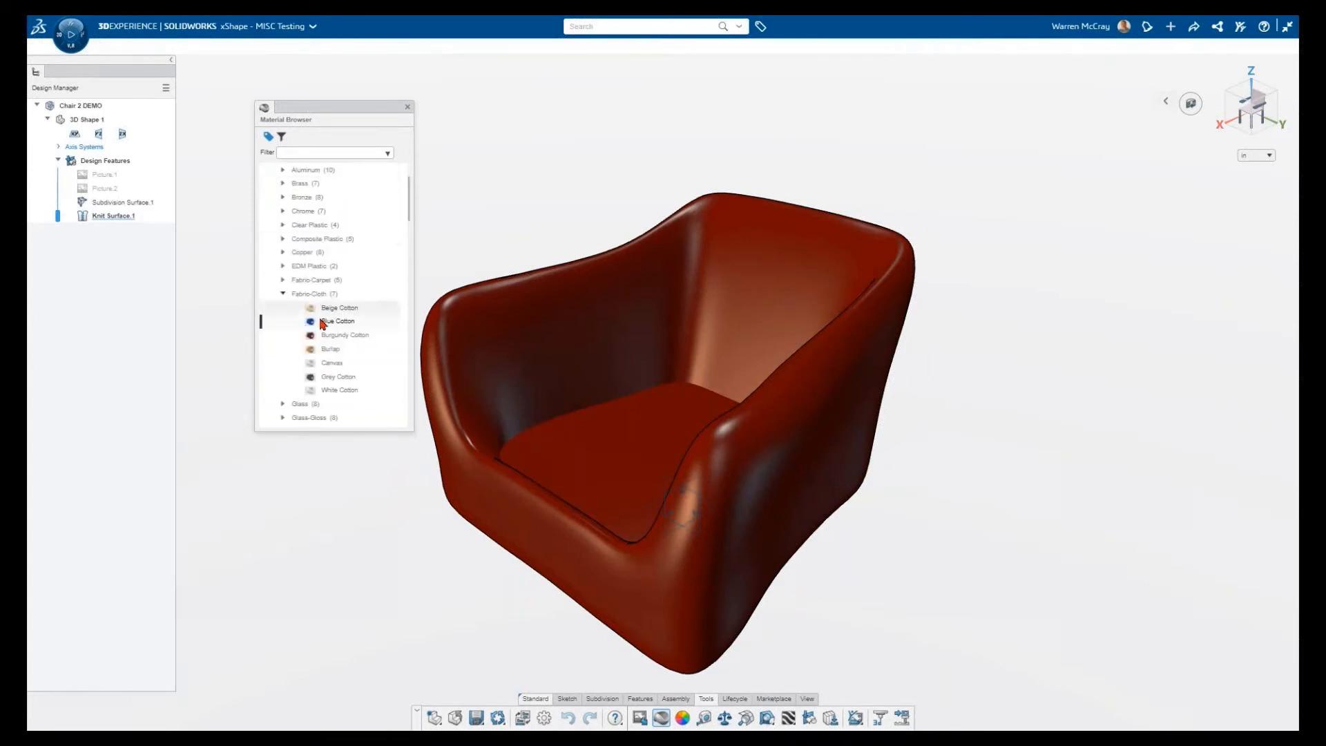
pyautogui.moveTo(321, 326); pyautogui.dragTo(495, 333)
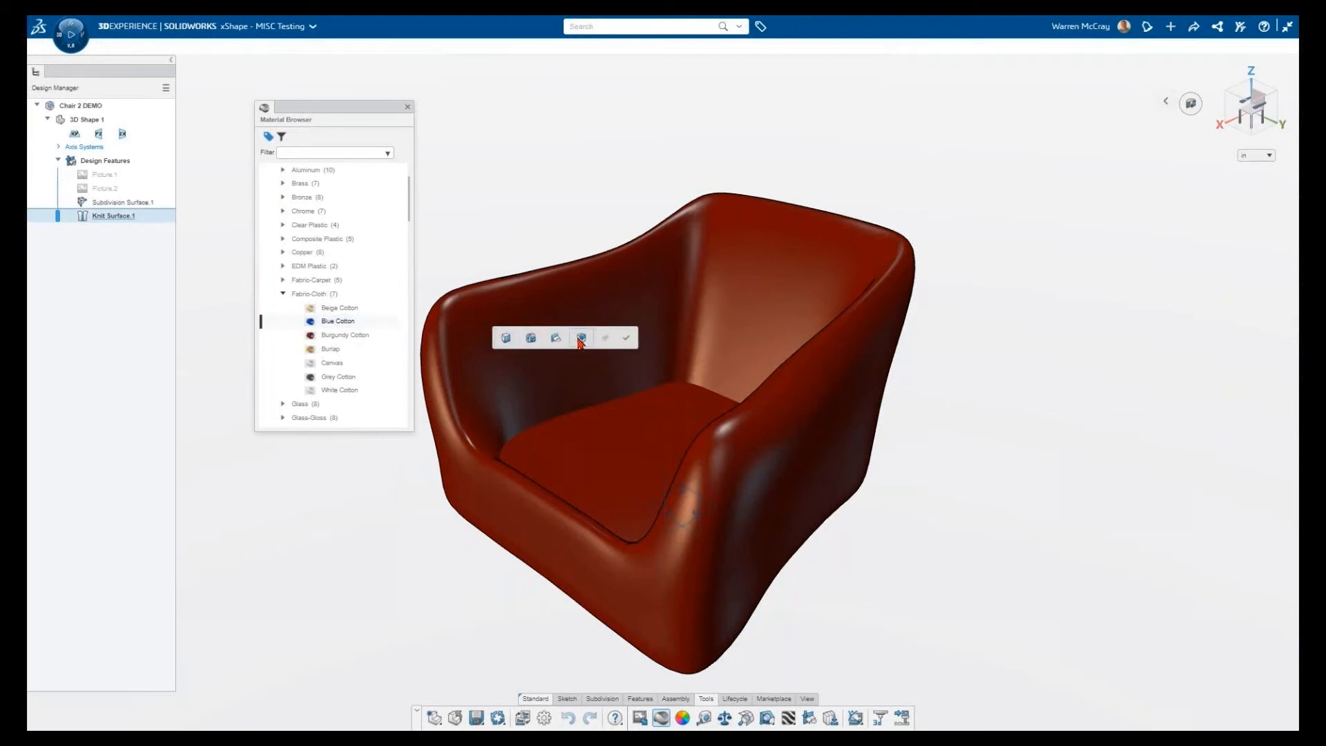
pyautogui.click(630, 341)
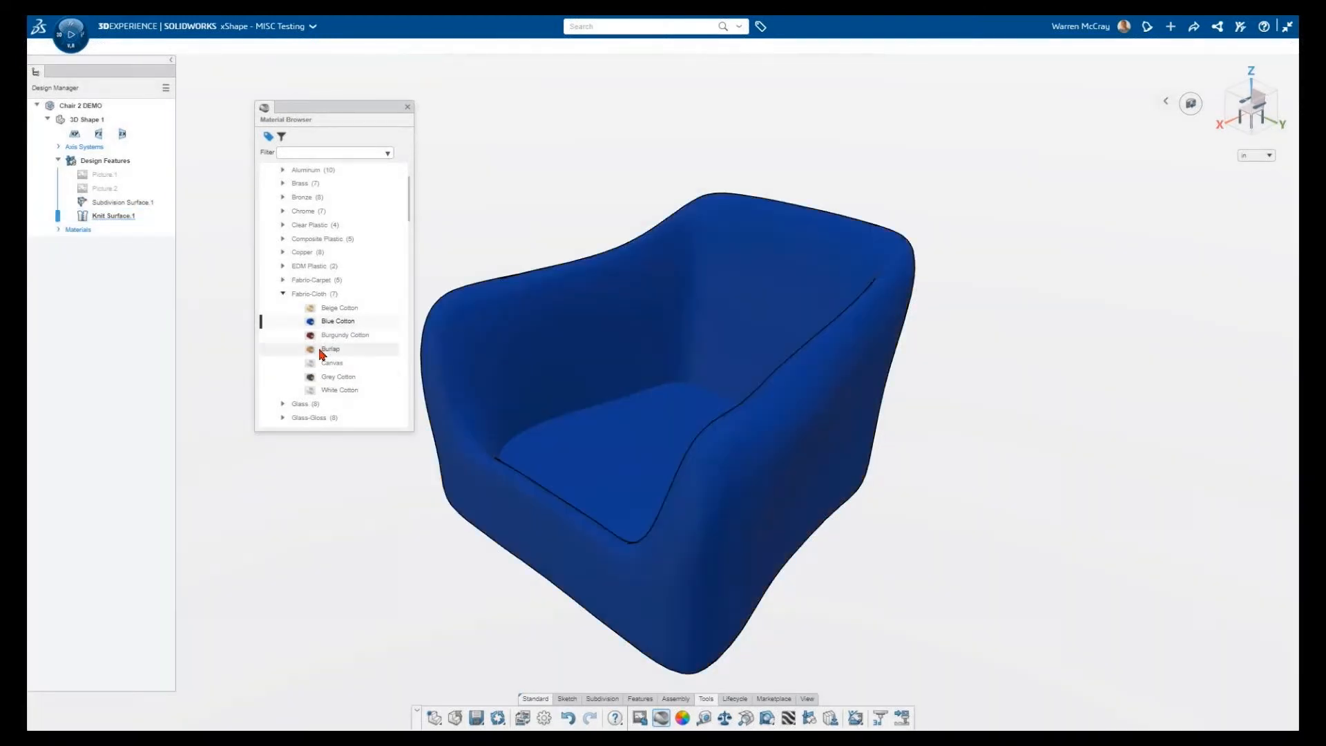
# Replace the chair's covering material with Burgundy Cotton.
pyautogui.click(321, 337)
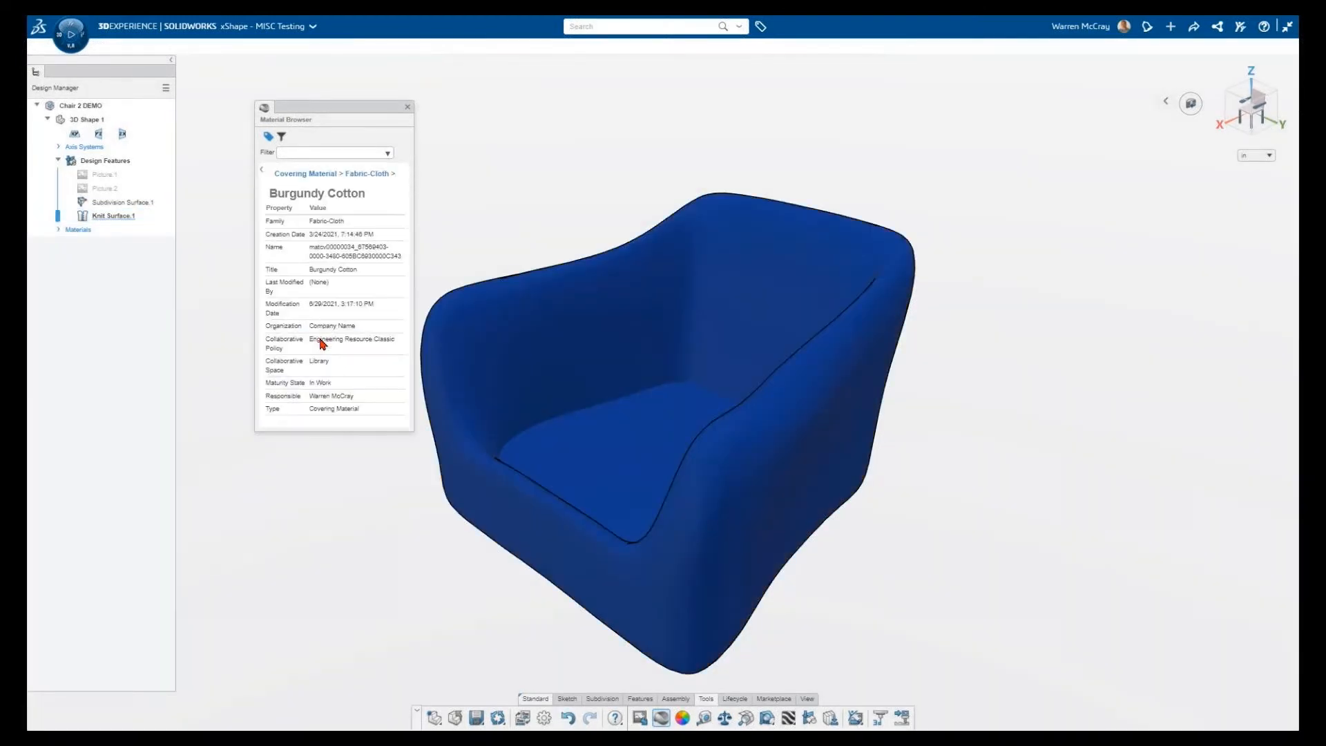
pyautogui.click(264, 174)
pyautogui.moveTo(325, 335); pyautogui.dragTo(617, 356)
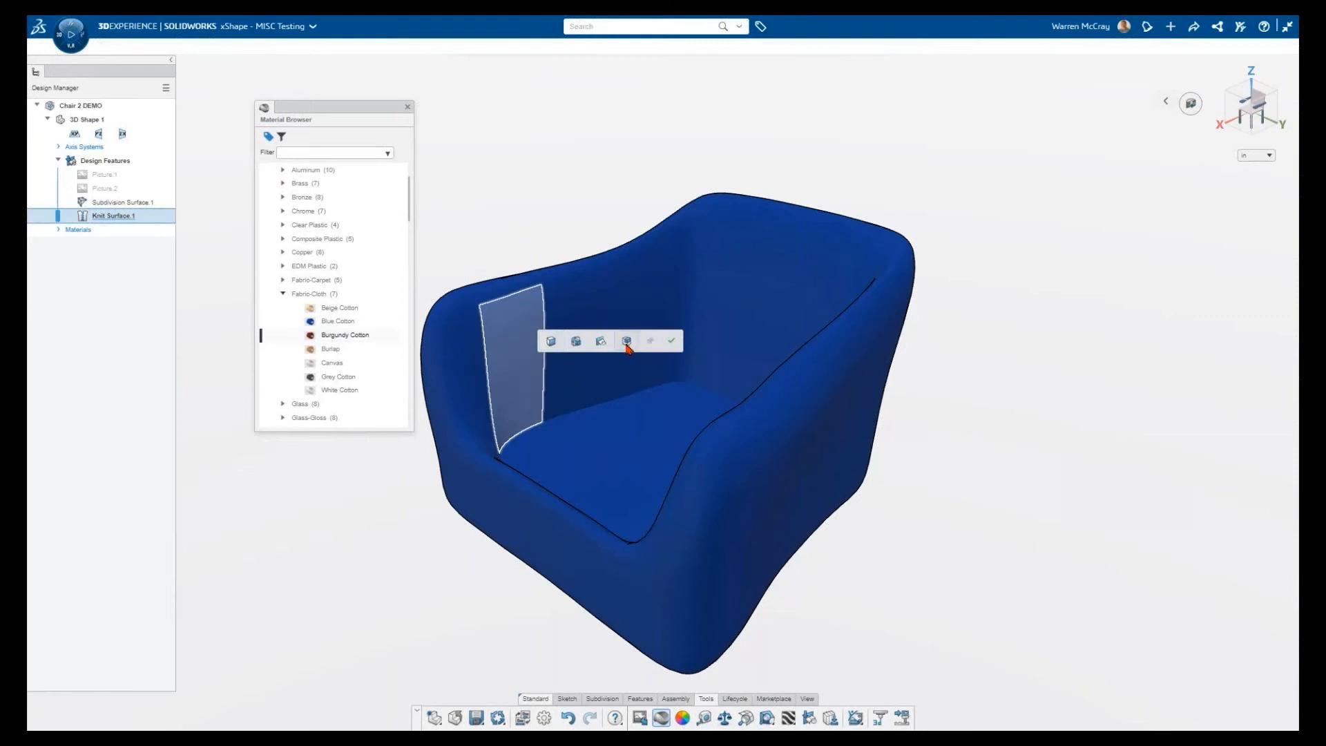
pyautogui.click(671, 341)
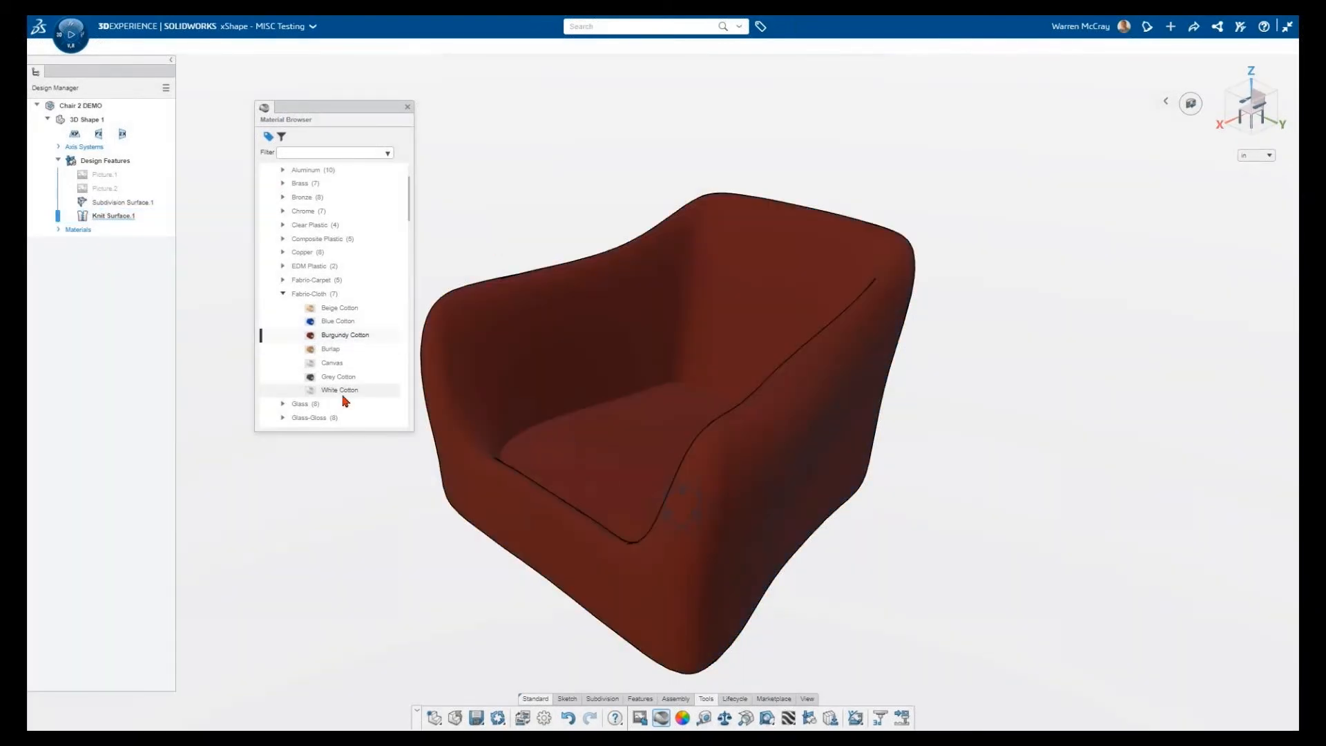
# Apply the White Cotton covering material to the chair.
pyautogui.click(340, 378)
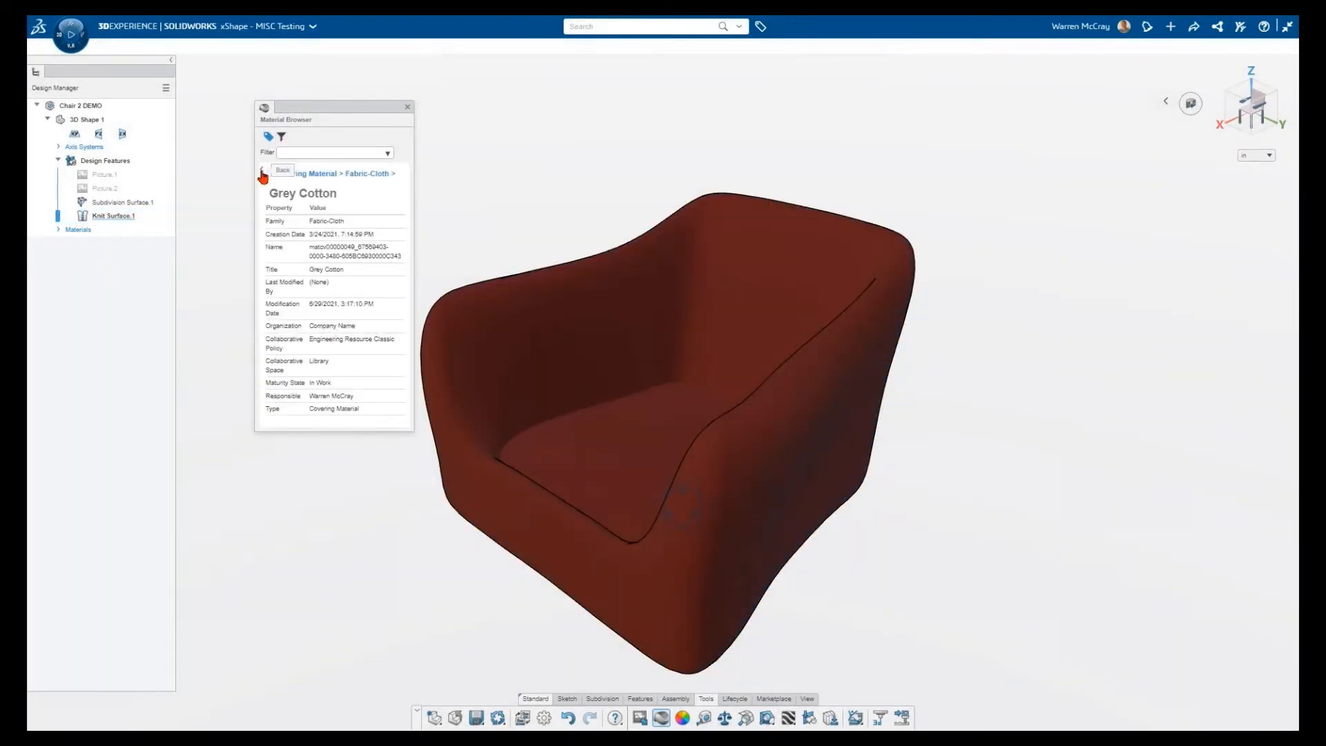
pyautogui.click(263, 174)
pyautogui.click(345, 376)
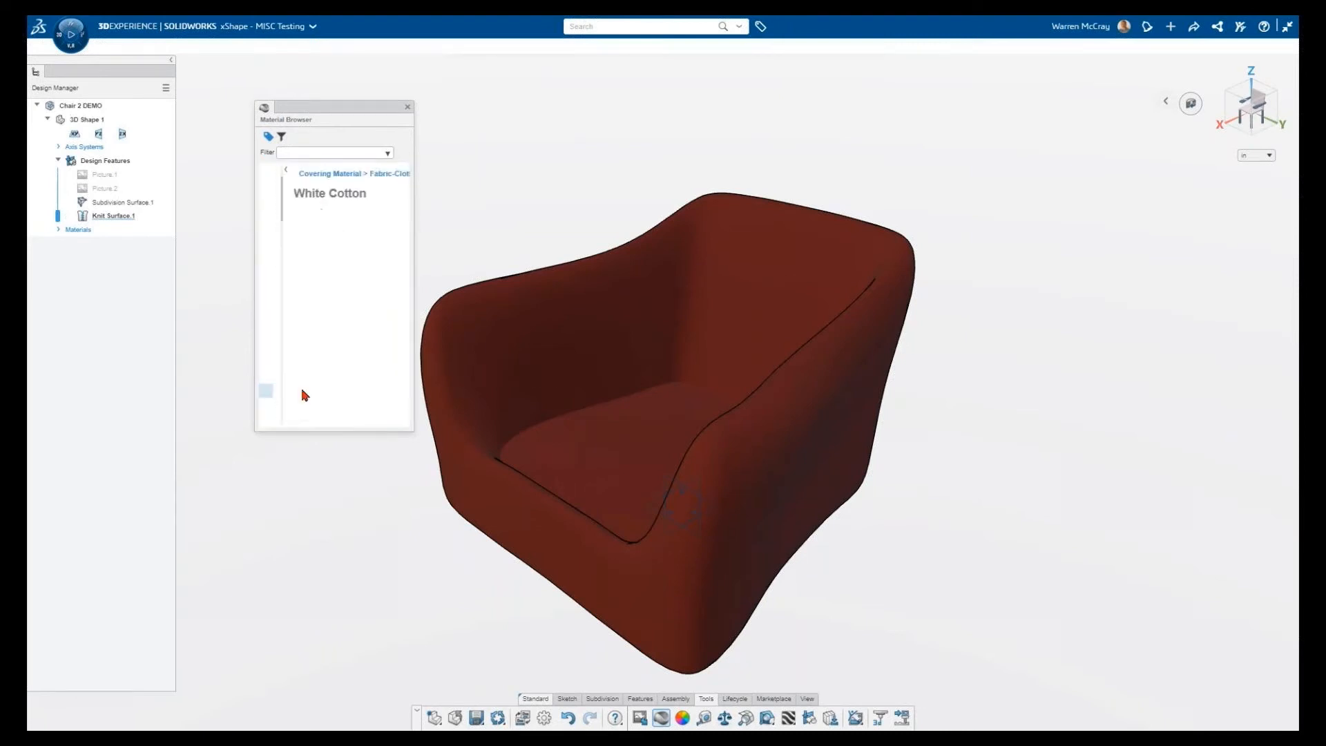
pyautogui.click(263, 174)
pyautogui.moveTo(339, 390); pyautogui.dragTo(637, 343)
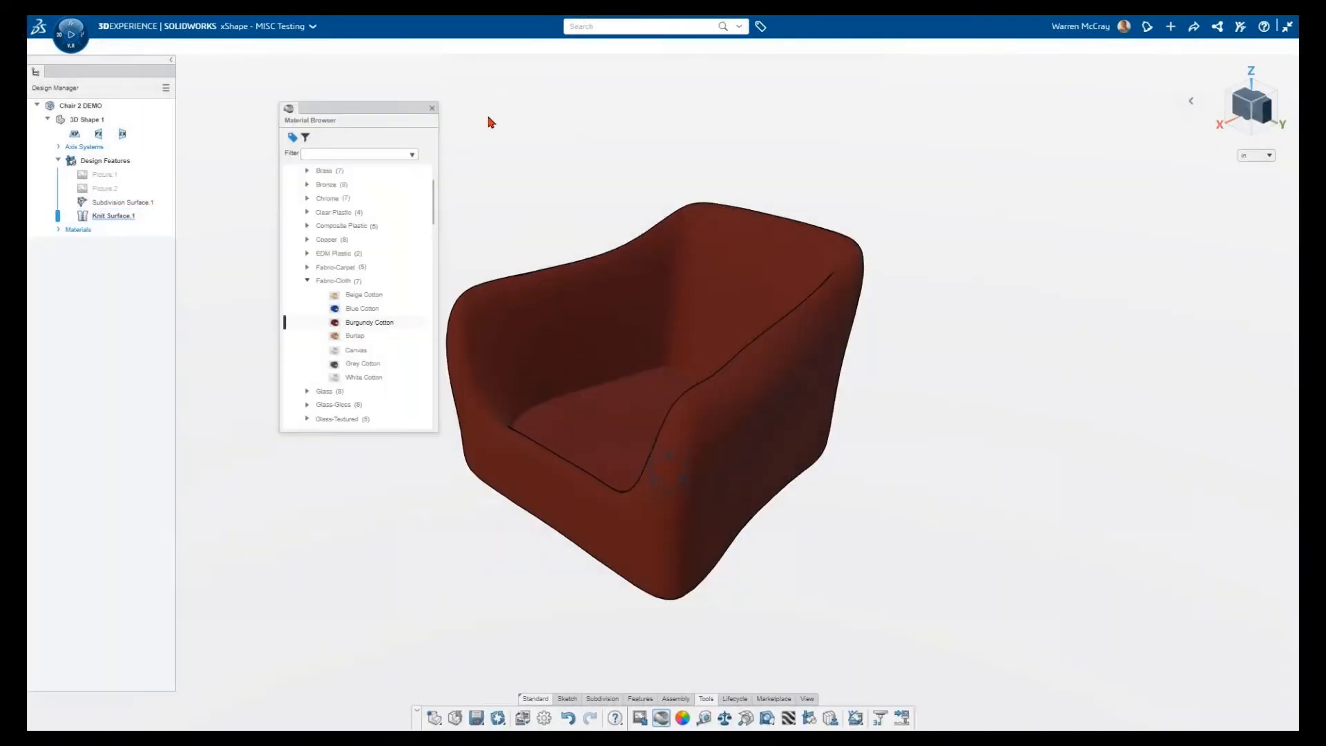
# Apply the Leather covering material from Organic-Miscellaneous to the chair and close the material browser.
pyautogui.click(307, 280)
pyautogui.scroll(-5, 307, 296)
pyautogui.click(307, 182)
pyautogui.click(337, 211)
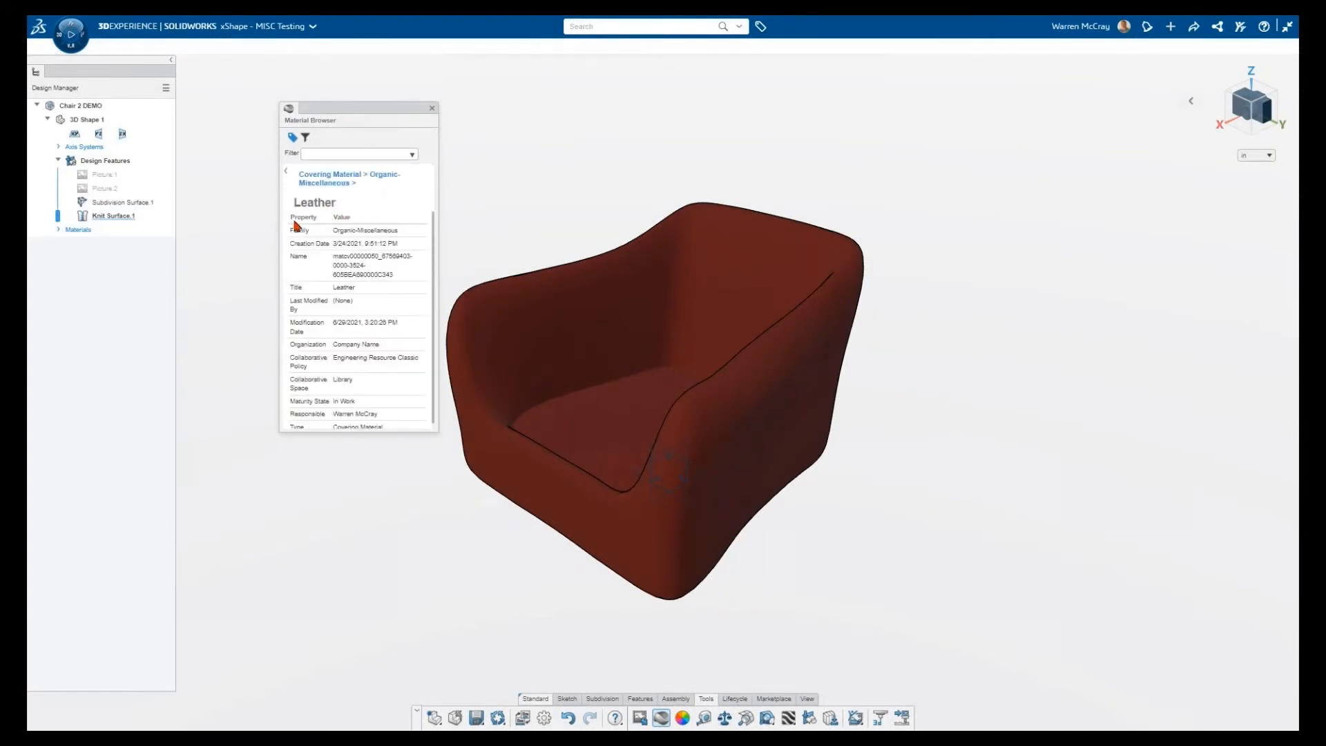
pyautogui.click(285, 181)
pyautogui.moveTo(345, 209); pyautogui.dragTo(584, 321)
pyautogui.click(703, 321)
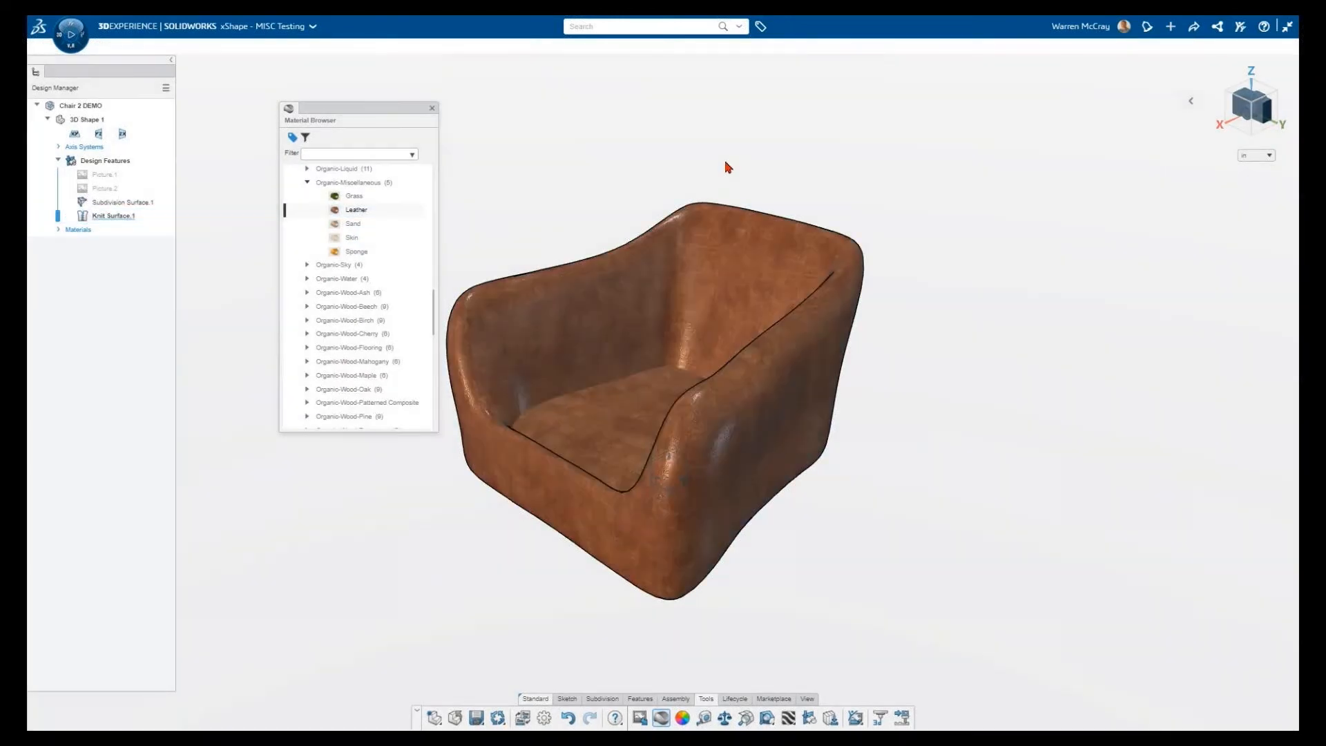
pyautogui.click(432, 109)
# Delete the Leather material from the chair's applied materials.
pyautogui.moveTo(607, 456)
pyautogui.mouseDown(button='middle')
pyautogui.moveTo(955, 536)
pyautogui.moveTo(888, 553)
pyautogui.moveTo(759, 498)
pyautogui.moveTo(651, 473)
pyautogui.moveTo(529, 550)
pyautogui.moveTo(341, 500)
pyautogui.moveTo(380, 542)
pyautogui.moveTo(367, 518)
pyautogui.mouseUp(button='middle')
pyautogui.hotkey('ctrl', '7')
pyautogui.click(59, 231)
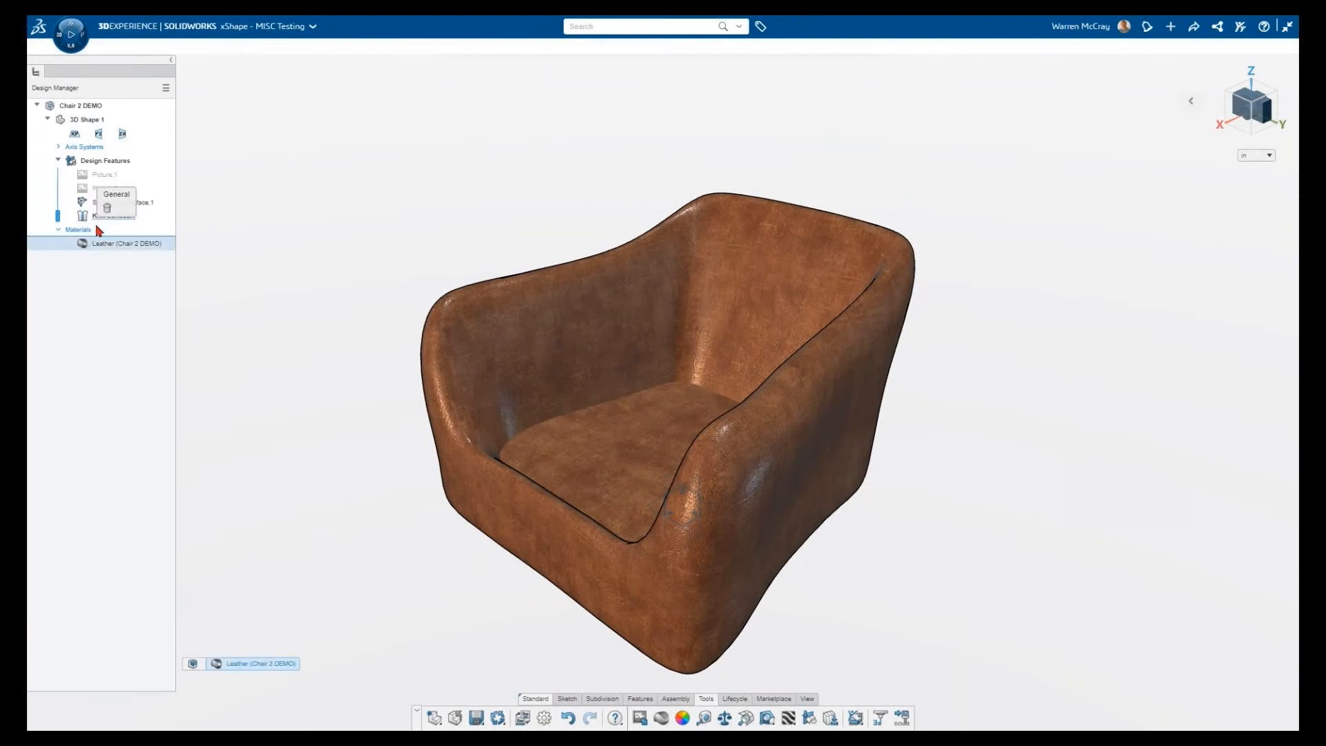
pyautogui.click(107, 207)
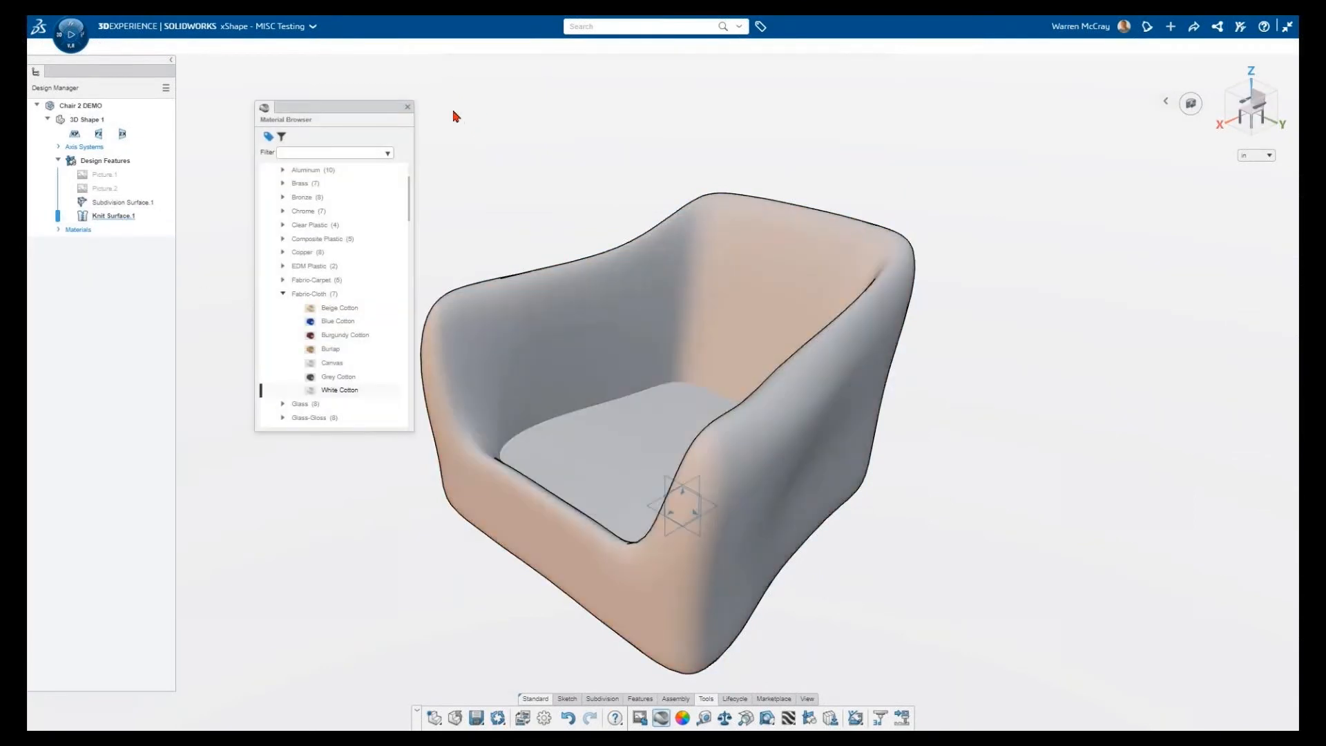
# Close the material browser and display horizontal zebra stripes on the chair to examine its surface continuity.
pyautogui.click(408, 108)
pyautogui.moveTo(509, 207)
pyautogui.mouseDown(button='middle')
pyautogui.moveTo(503, 308)
pyautogui.moveTo(704, 201)
pyautogui.moveTo(636, 283)
pyautogui.moveTo(731, 673)
pyautogui.mouseUp(button='middle')
pyautogui.click(789, 716)
pyautogui.moveTo(339, 503); pyautogui.dragTo(362, 460, button='middle')
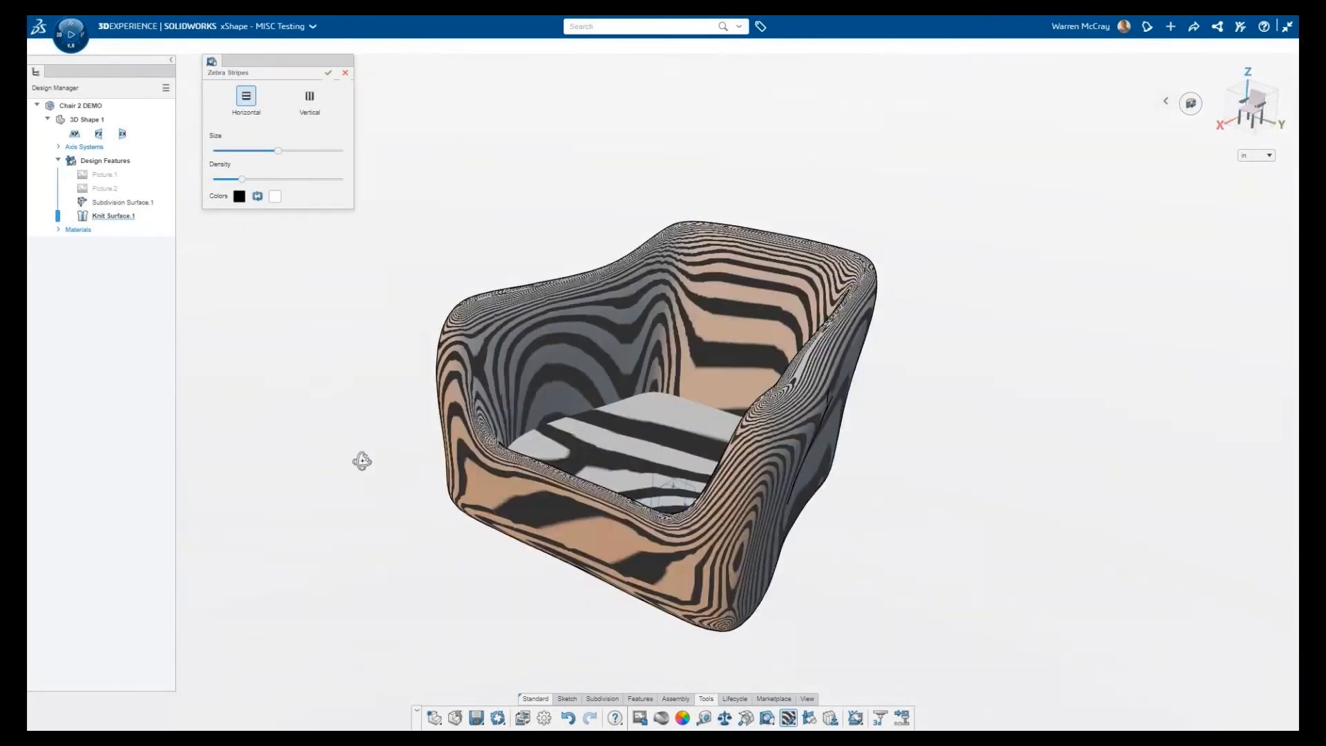
# Inspect the chair's surface quality using zebra stripes with reduced density and a vertical stripe direction.
pyautogui.moveTo(276, 155); pyautogui.dragTo(228, 175)
pyautogui.moveTo(382, 474); pyautogui.dragTo(449, 463, button='middle')
pyautogui.click(309, 97)
pyautogui.moveTo(625, 604); pyautogui.dragTo(390, 153, button='middle')
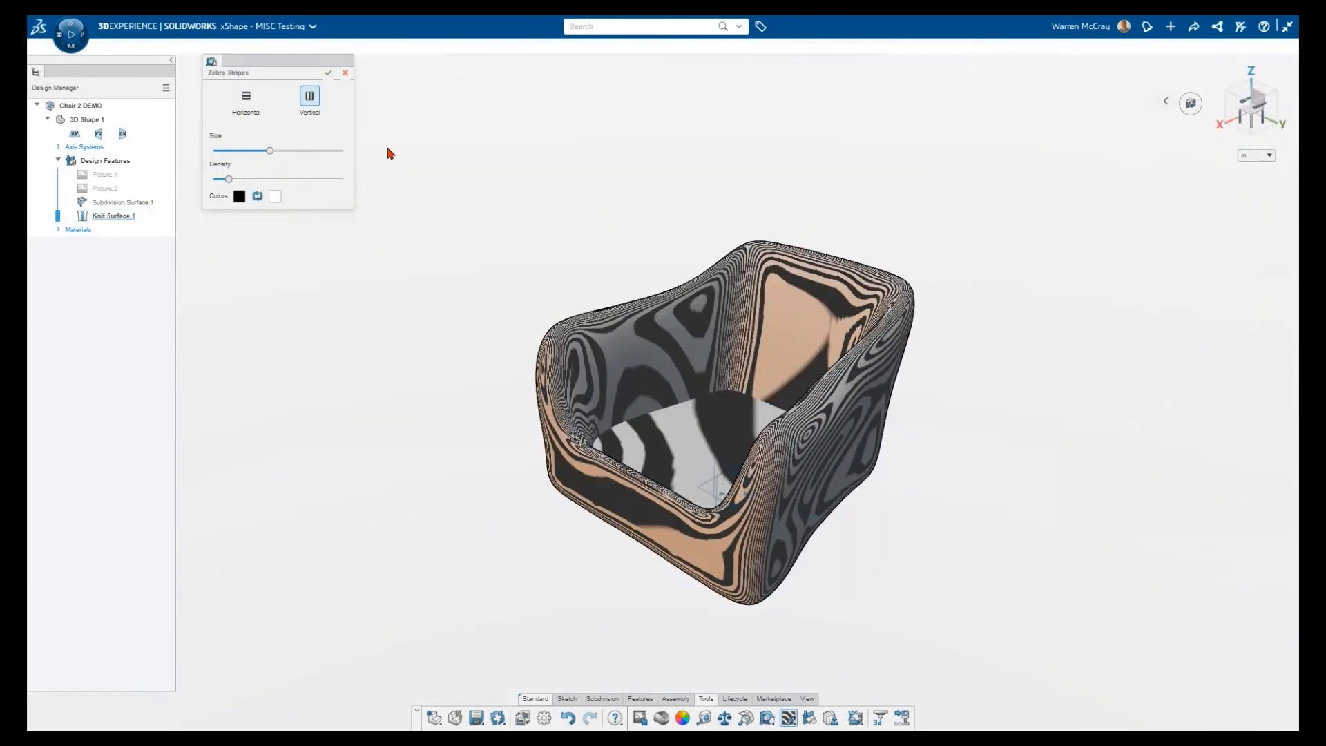
pyautogui.moveTo(488, 333); pyautogui.dragTo(329, 81, button='middle')
pyautogui.click(328, 73)
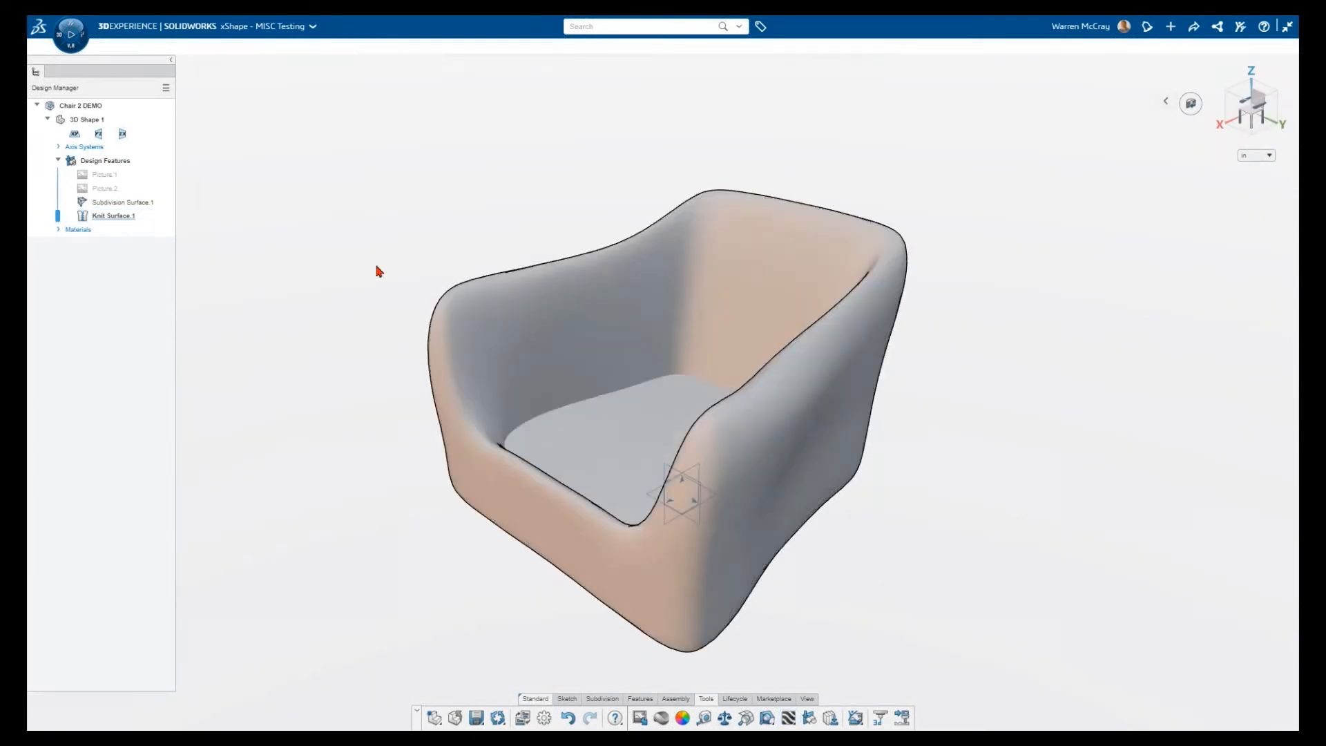
# Delete the White Cotton material from the chair.
pyautogui.click(59, 229)
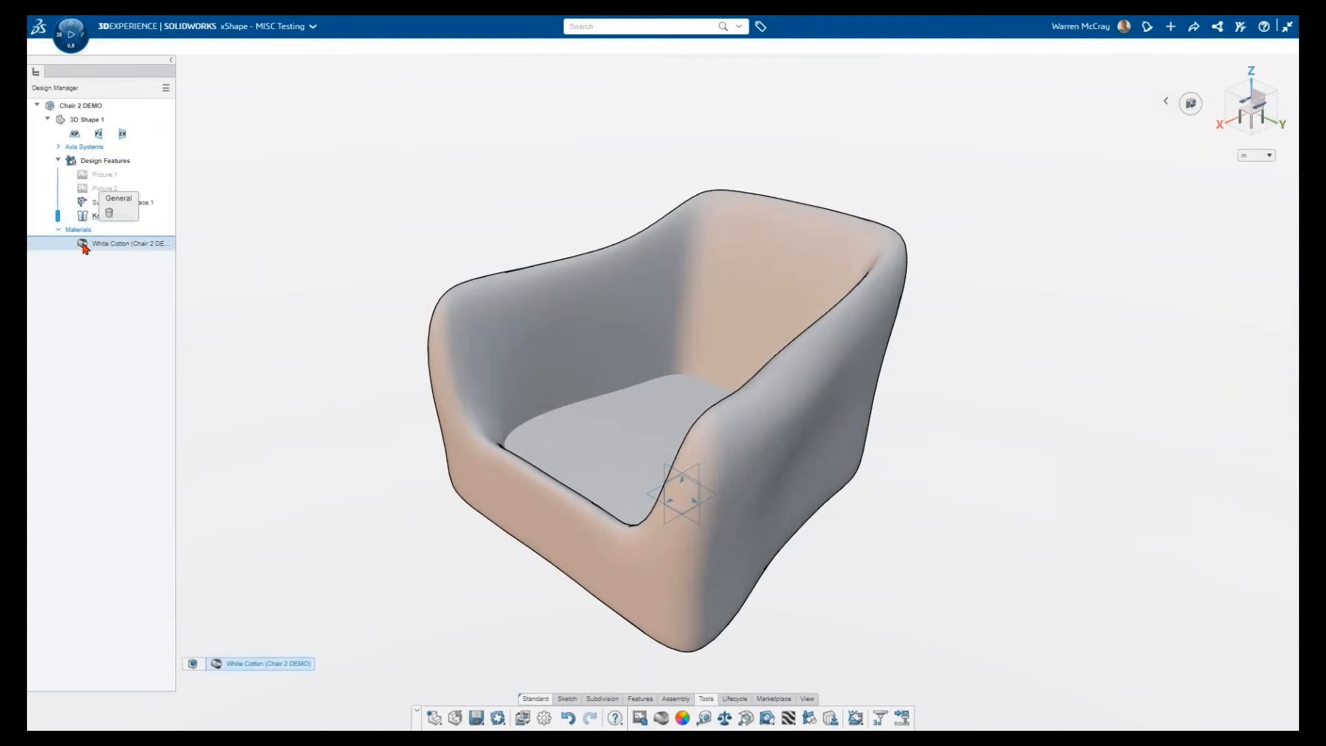
pyautogui.click(109, 212)
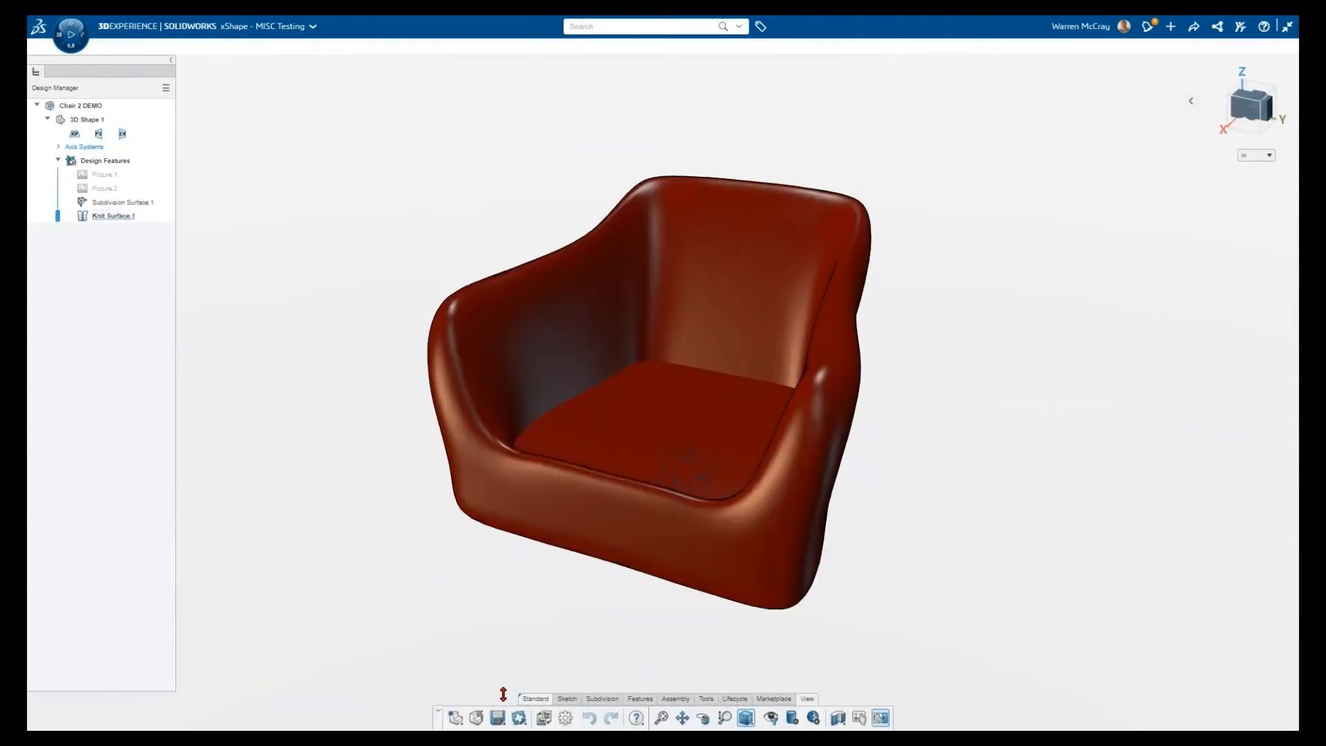
# Insert a subdivision box primitive at the origin inside the chair, above the seat.
pyautogui.click(603, 699)
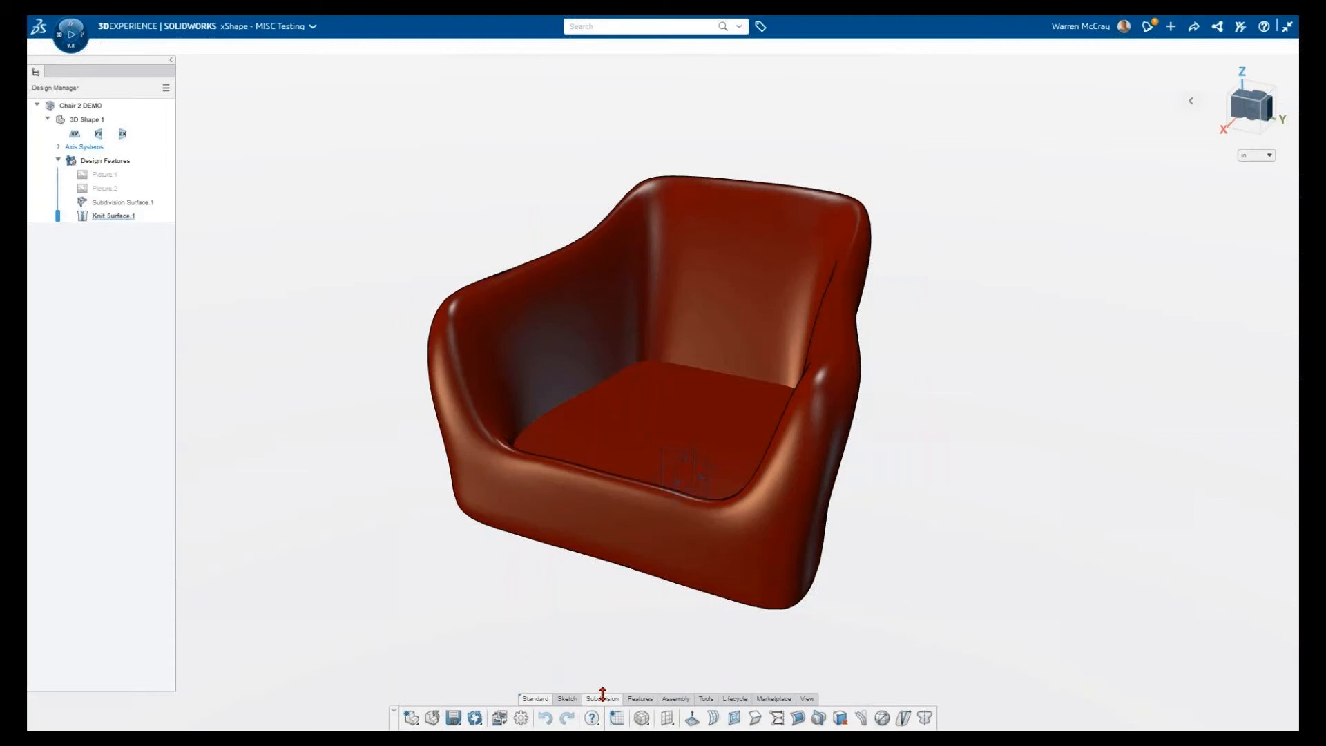
pyautogui.click(650, 723)
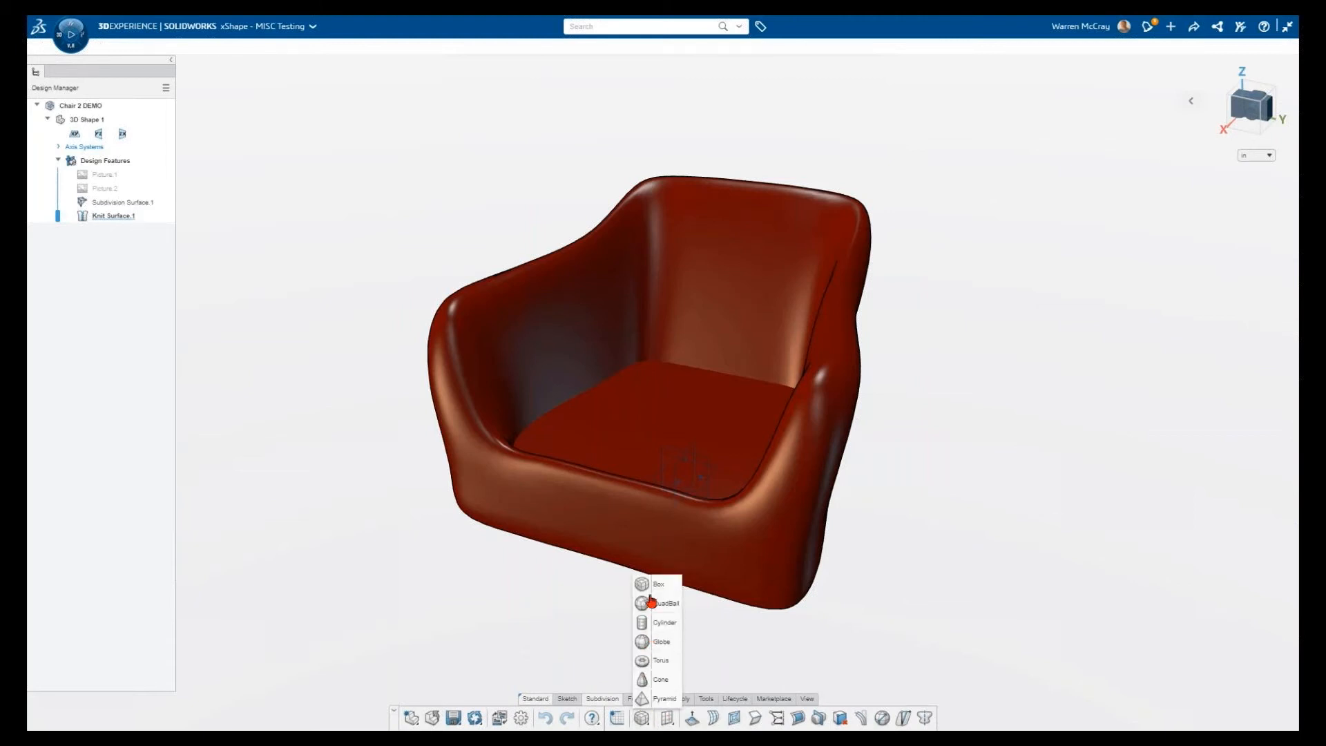
pyautogui.click(647, 588)
pyautogui.click(682, 474)
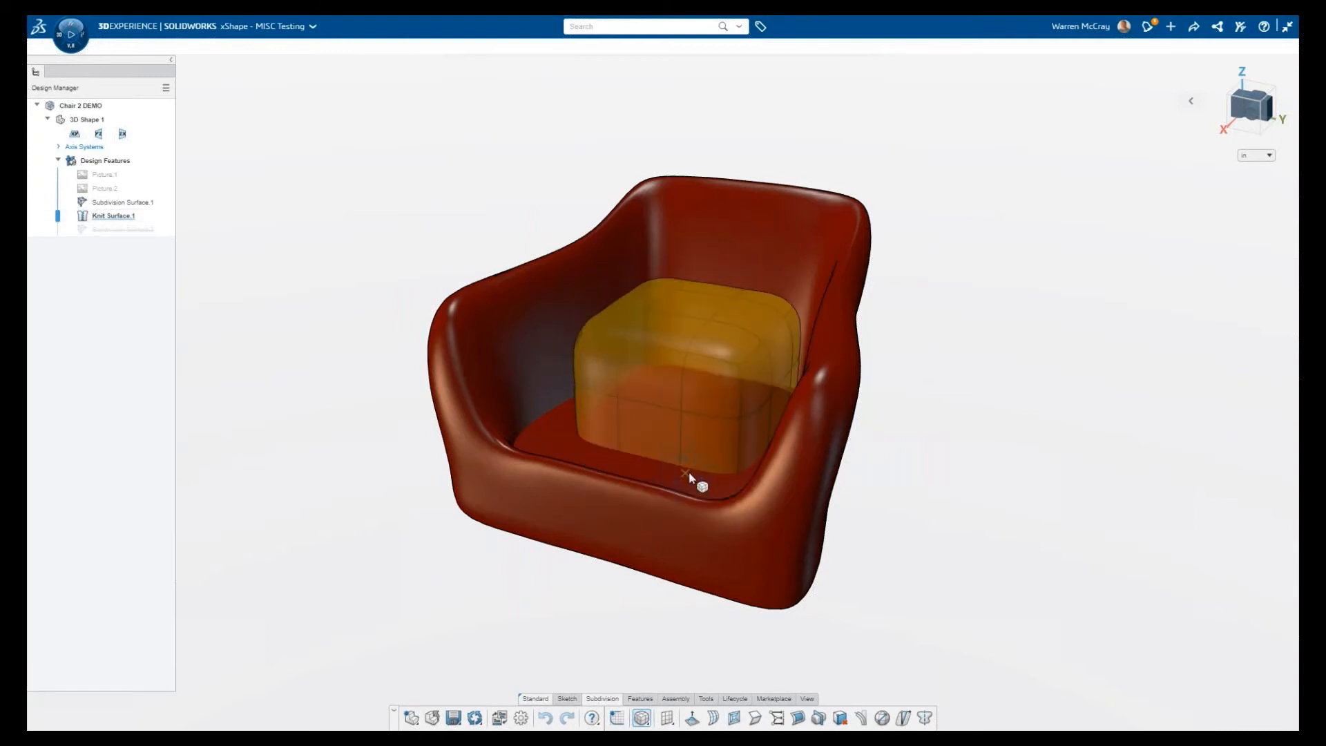
pyautogui.click(687, 475)
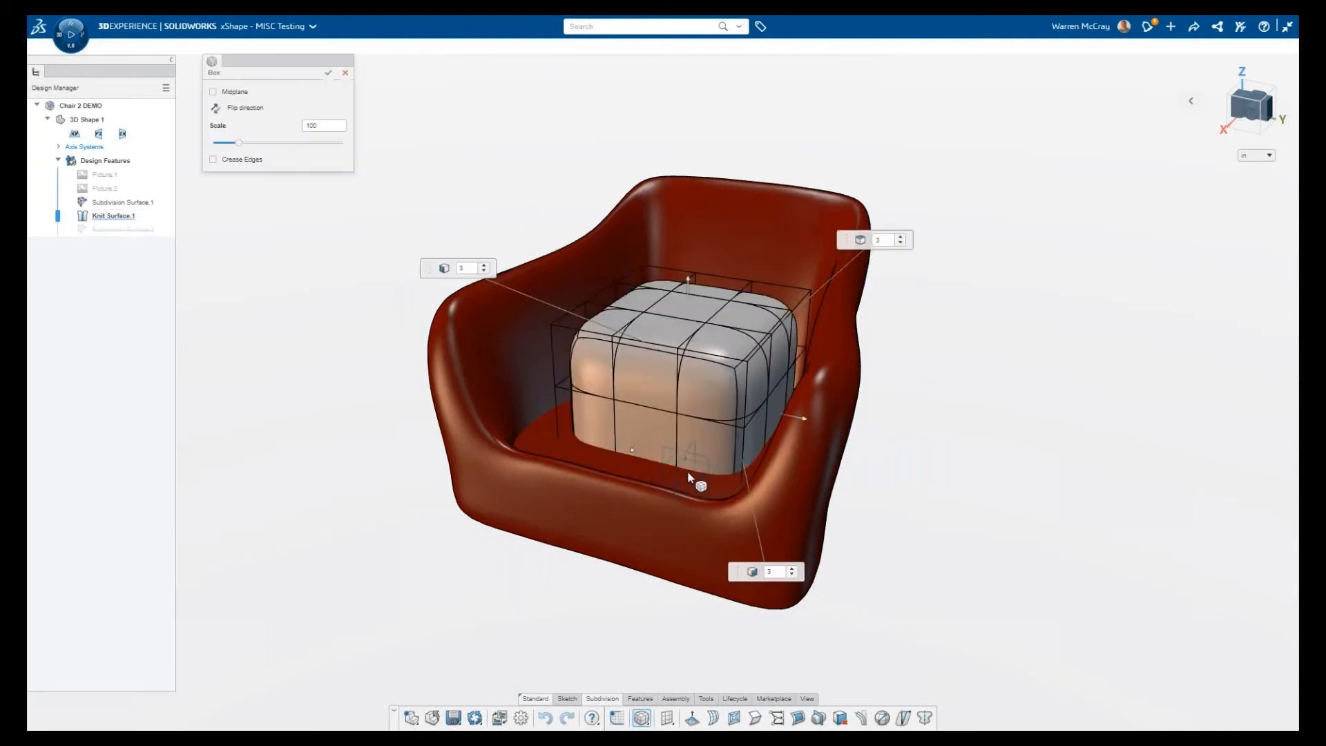
# Flatten the box to a cushion-like height and lengthen it toward the front of the chair.
pyautogui.moveTo(694, 480); pyautogui.dragTo(664, 442, button='middle')
pyautogui.moveTo(686, 314); pyautogui.dragTo(687, 401)
pyautogui.moveTo(698, 526); pyautogui.dragTo(671, 533, button='middle')
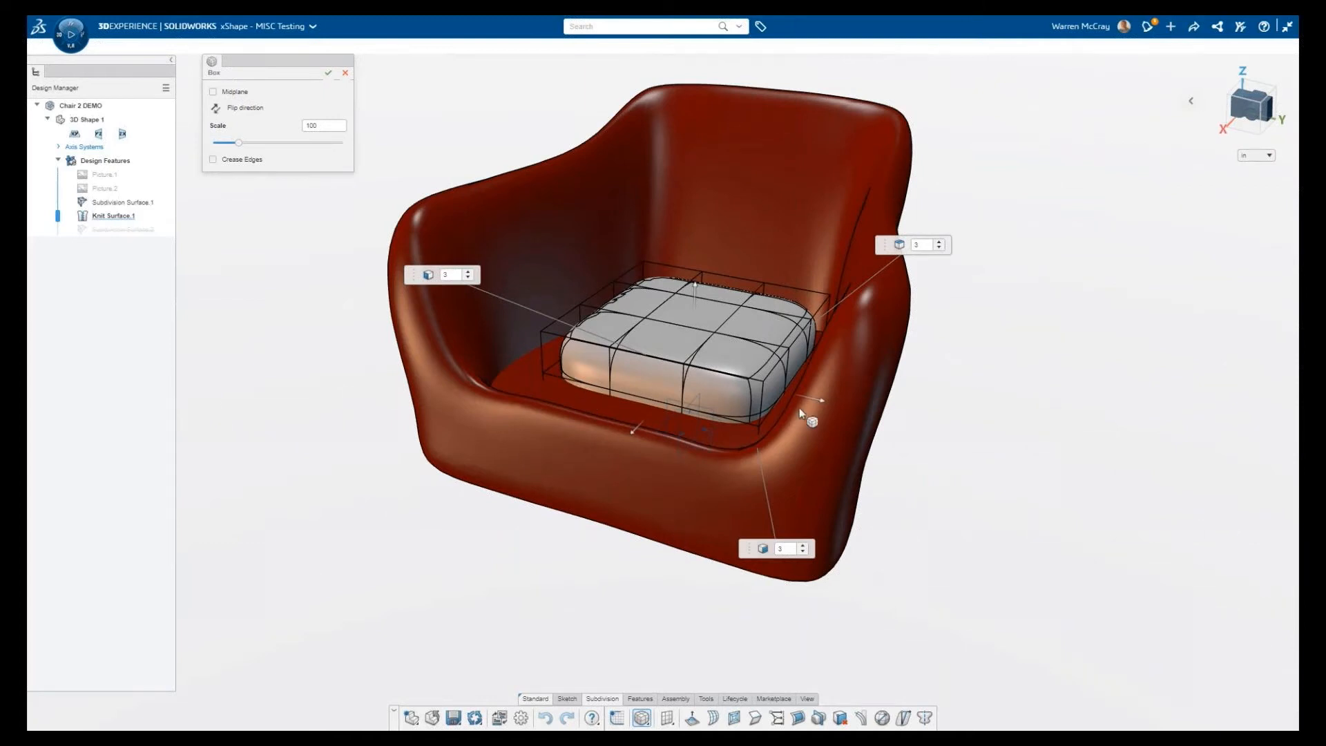
pyautogui.moveTo(587, 309); pyautogui.dragTo(595, 425, button='middle')
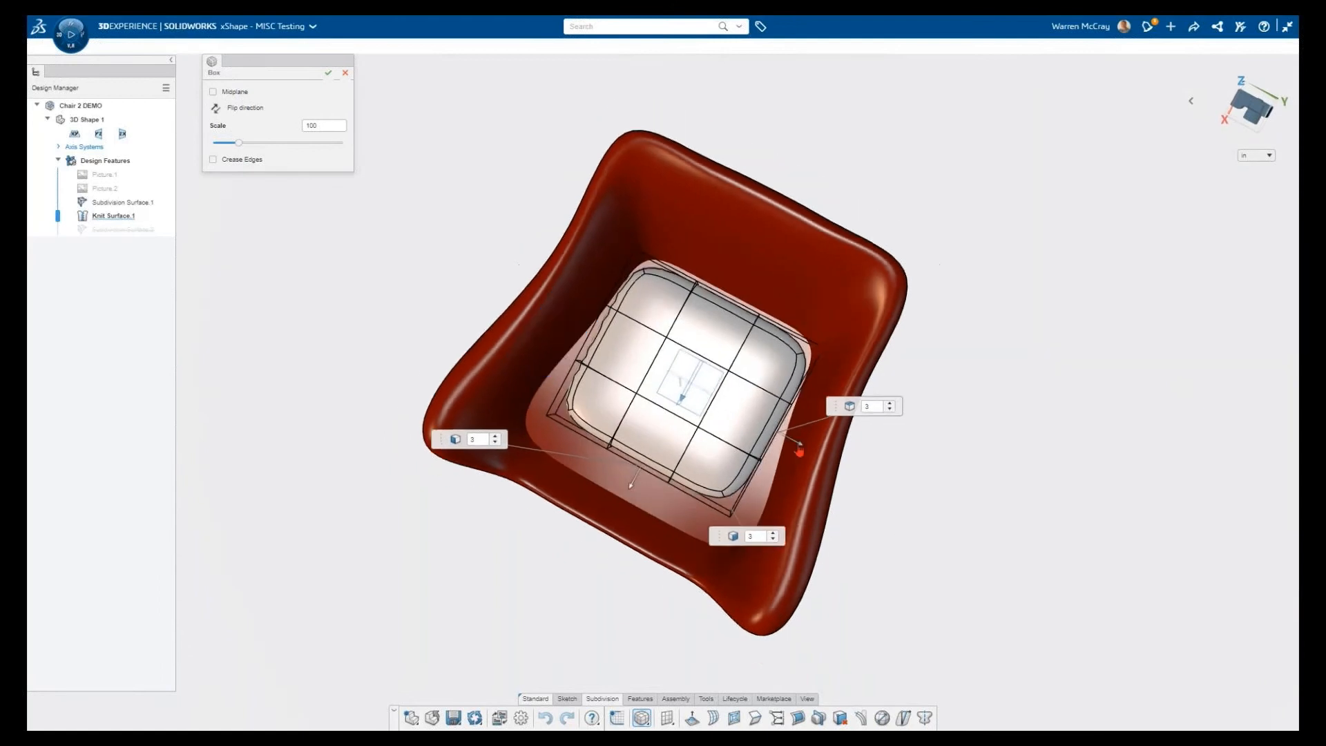
pyautogui.moveTo(814, 456); pyautogui.dragTo(805, 450)
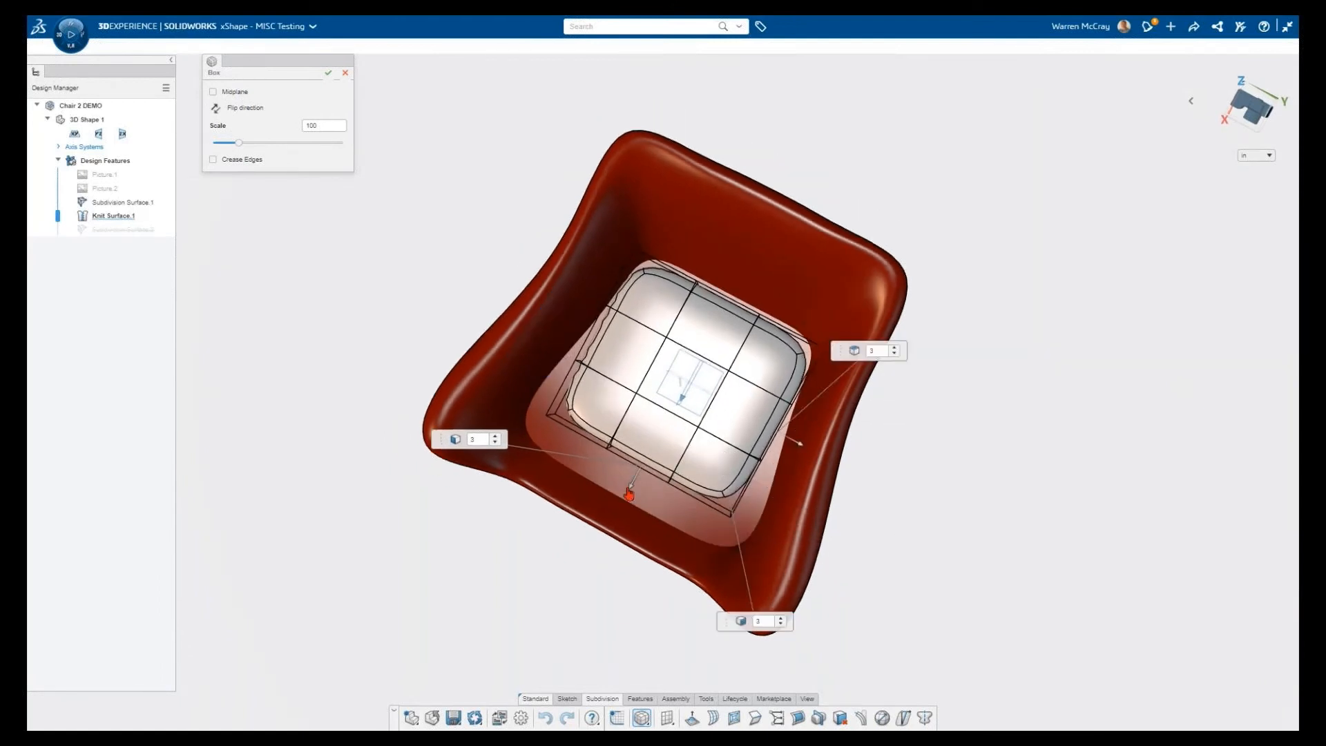
pyautogui.moveTo(641, 506)
pyautogui.mouseDown()
pyautogui.moveTo(629, 541)
pyautogui.moveTo(618, 508)
pyautogui.mouseUp()
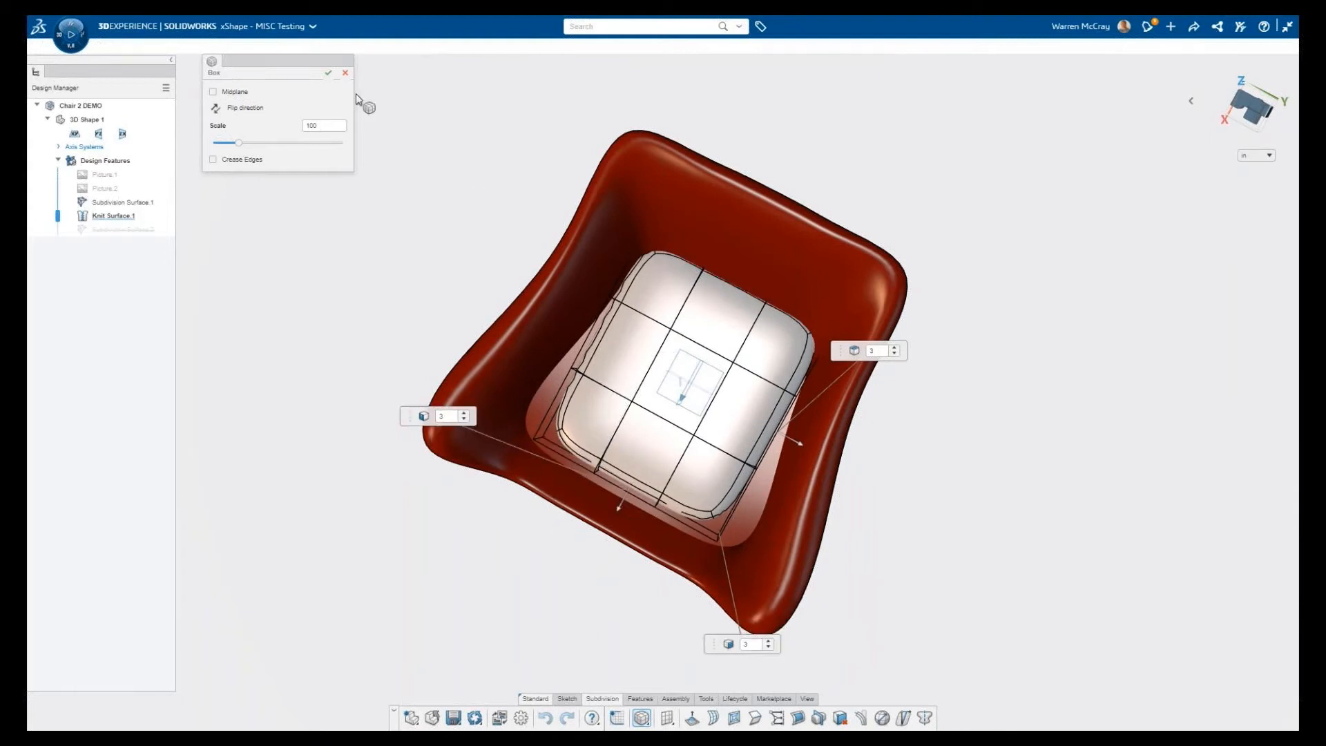
pyautogui.click(328, 73)
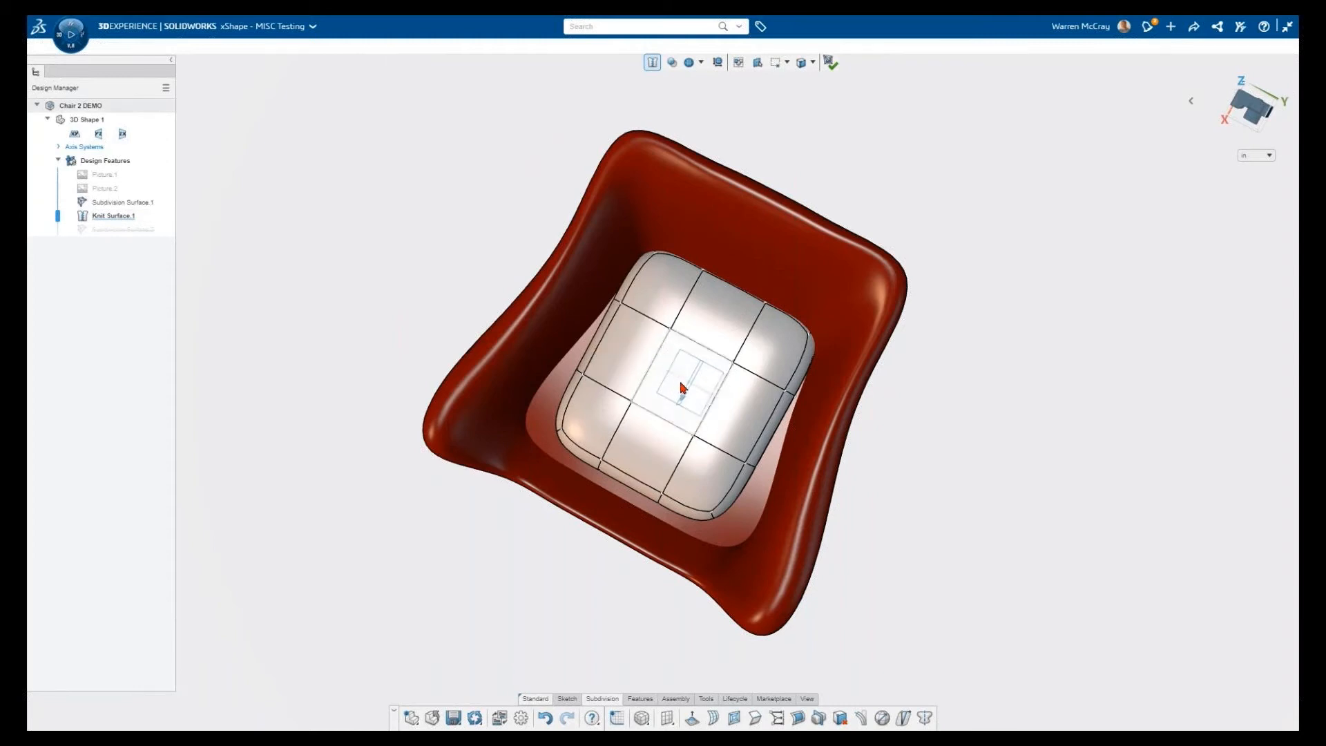
# Move all of the cushion's control points together toward the front of the chair seat.
pyautogui.click(720, 369)
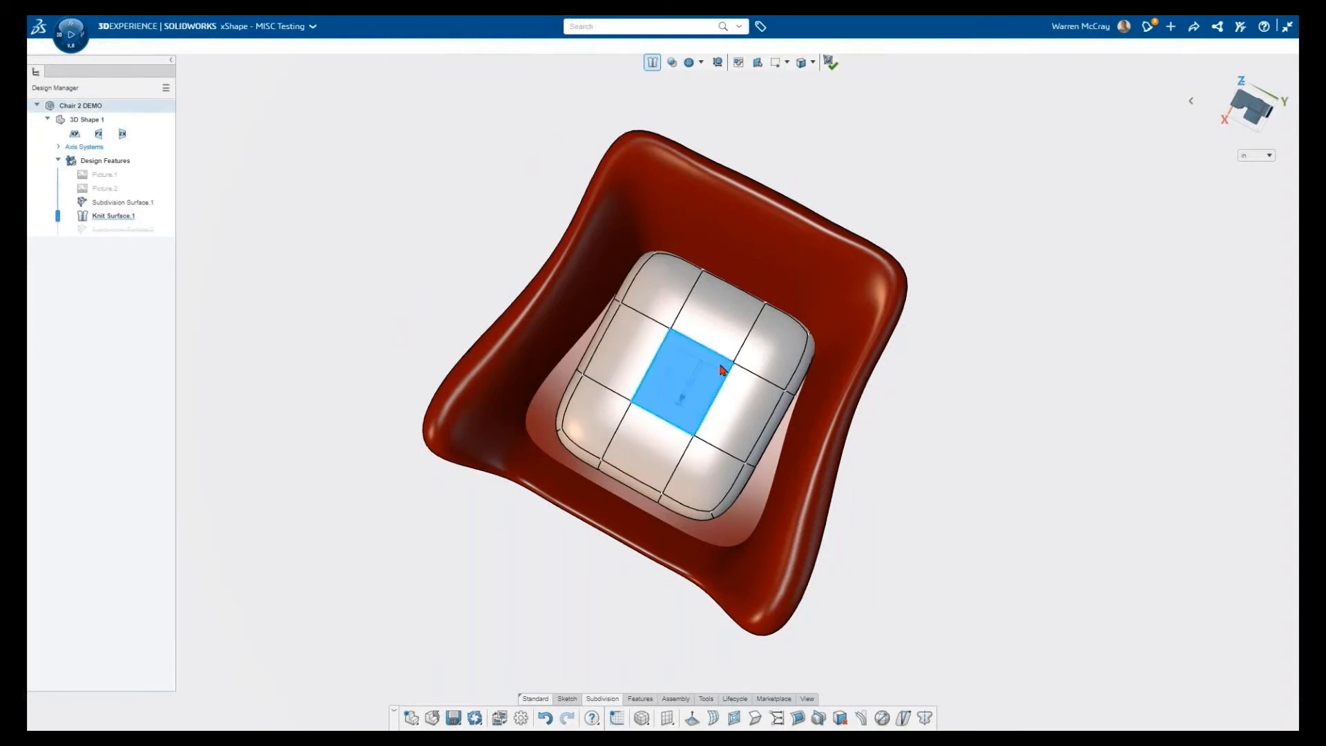
pyautogui.moveTo(531, 158); pyautogui.dragTo(864, 562)
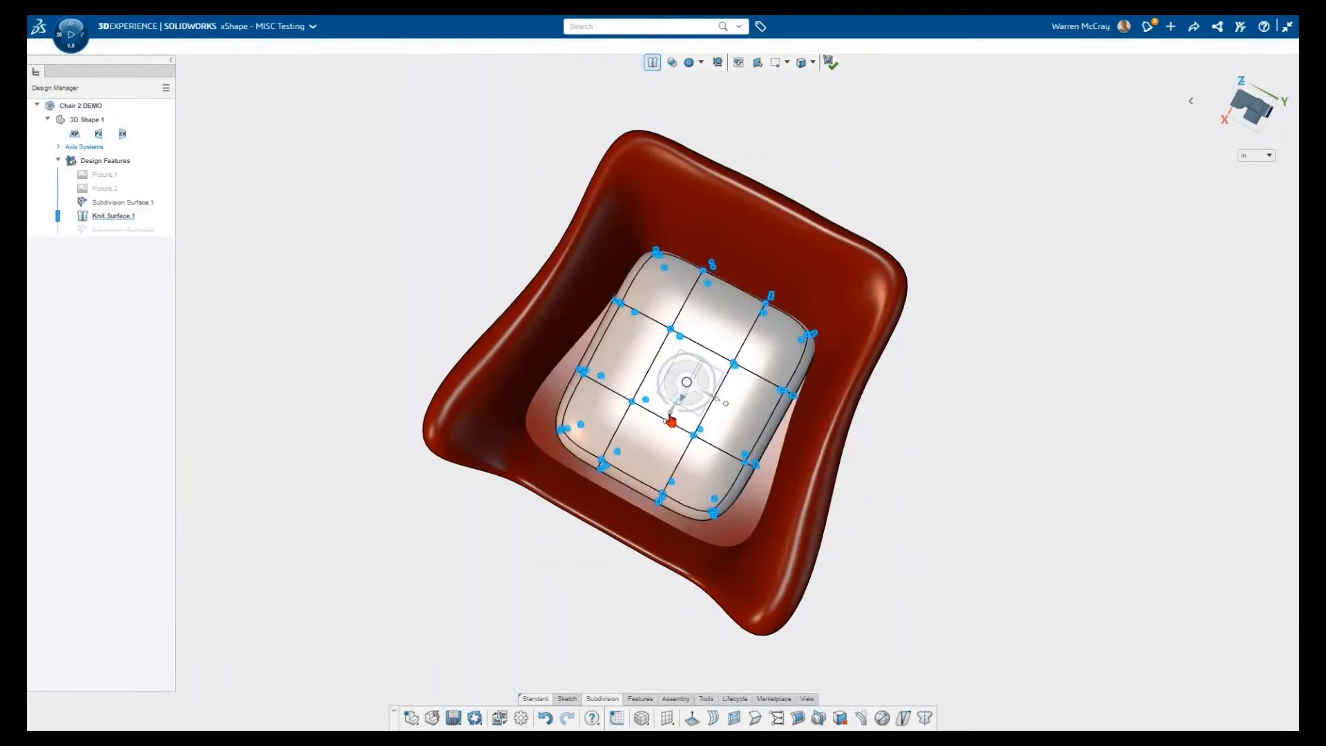
pyautogui.moveTo(680, 424); pyautogui.dragTo(668, 449)
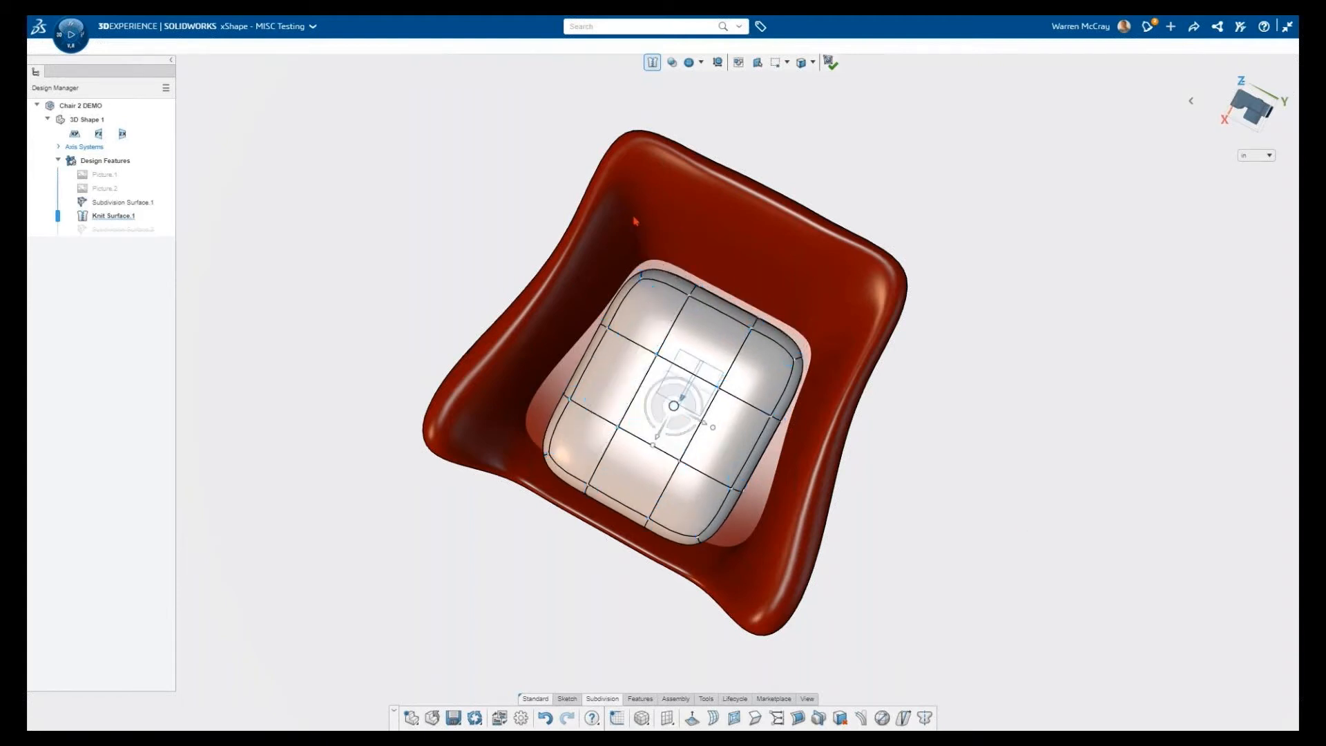
# Stretch the cushion's rear rows of control points back toward the chair's backrest.
pyautogui.moveTo(556, 163); pyautogui.dragTo(562, 231)
pyautogui.moveTo(924, 425); pyautogui.dragTo(944, 500, button='middle')
pyautogui.moveTo(481, 190); pyautogui.dragTo(879, 420)
pyautogui.moveTo(676, 375); pyautogui.dragTo(687, 358)
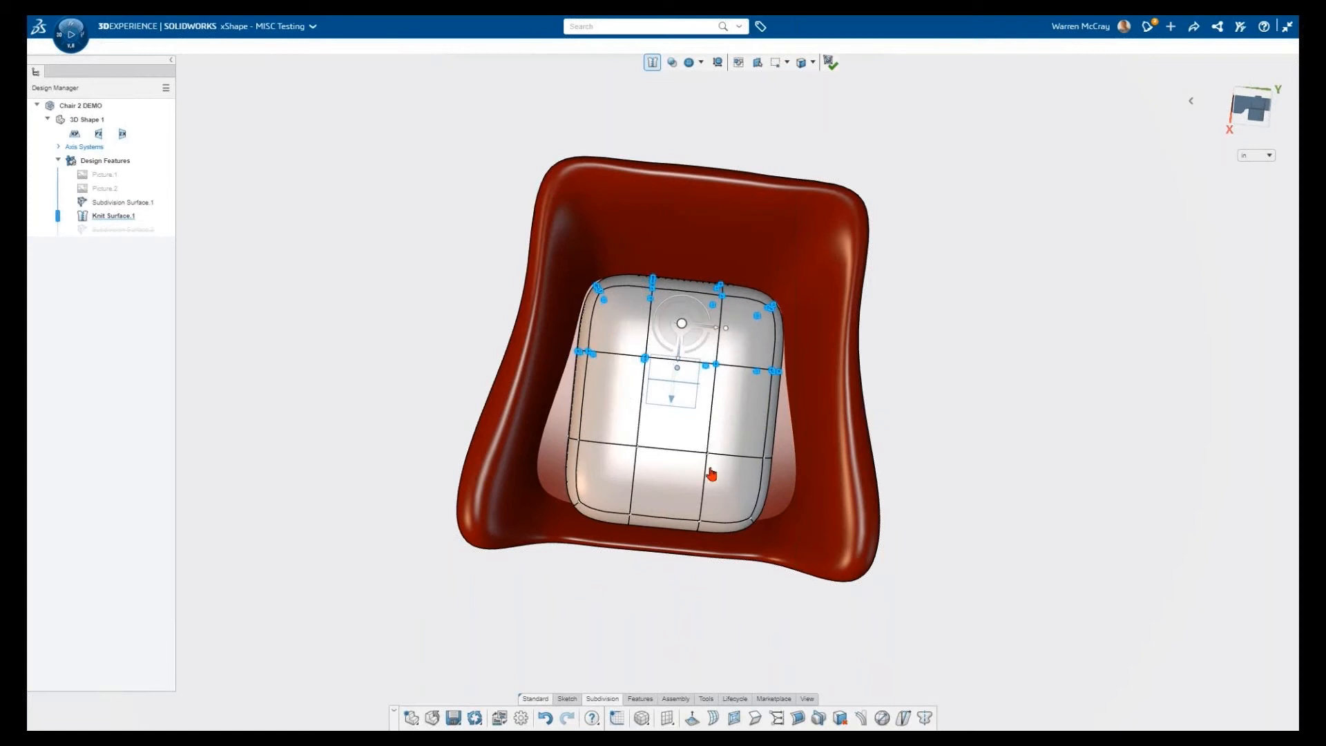
pyautogui.moveTo(870, 445); pyautogui.dragTo(908, 455, button='middle')
pyautogui.click(915, 427)
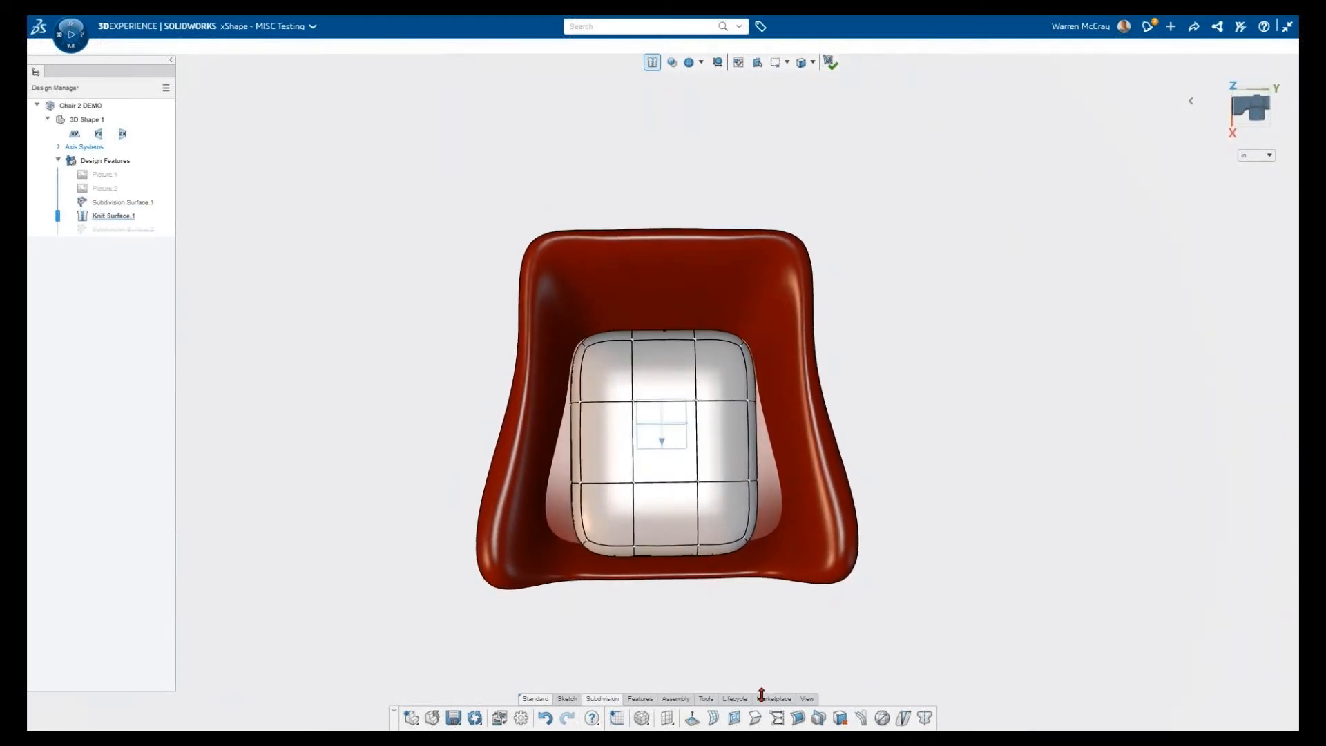
# Create a section view along the ZX plane to cut the chair and cushion lengthwise.
pyautogui.click(806, 698)
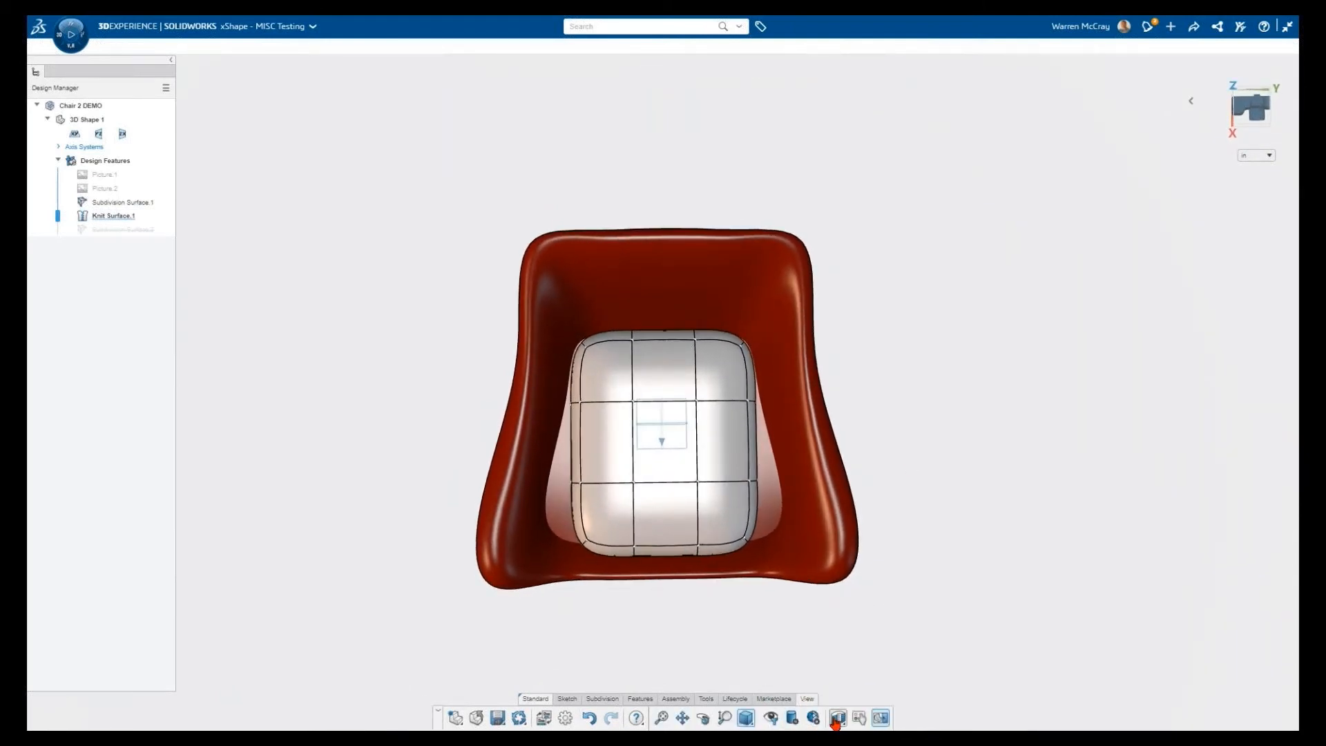
pyautogui.click(836, 718)
pyautogui.click(326, 96)
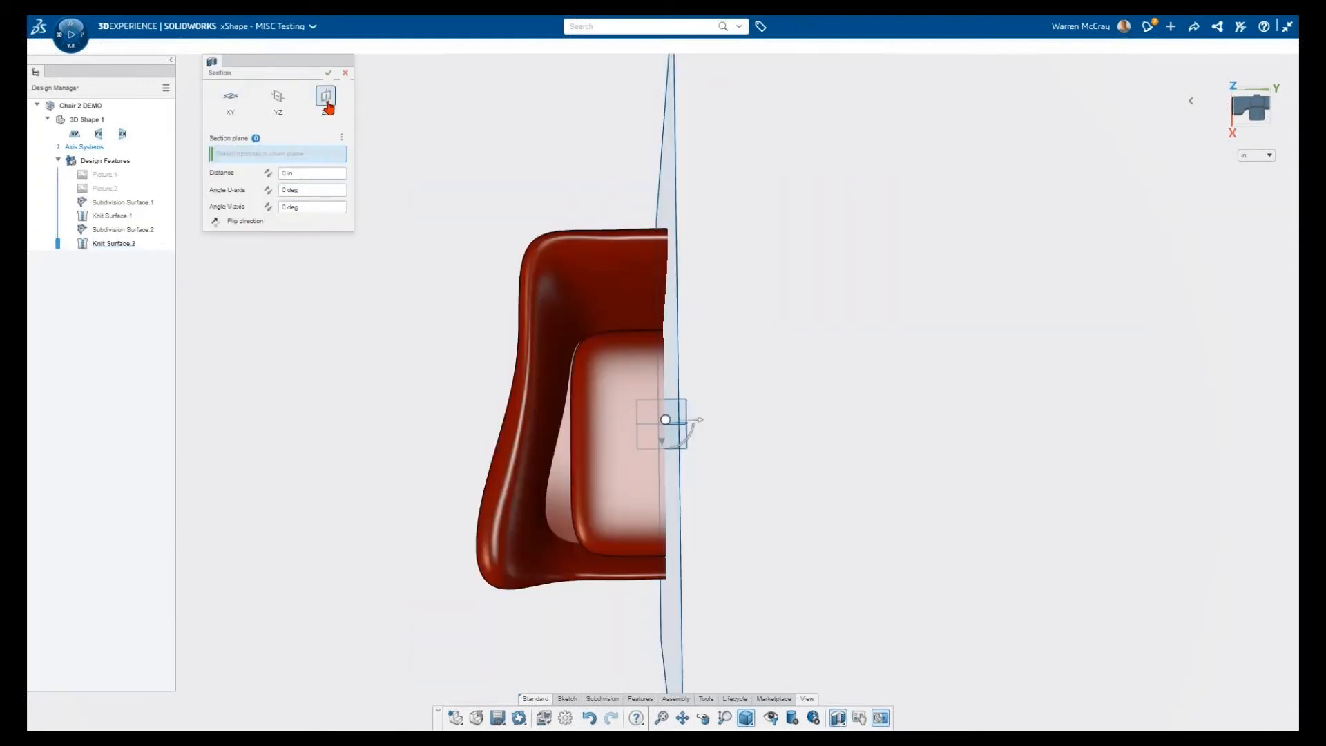
pyautogui.moveTo(454, 374); pyautogui.dragTo(331, 266, button='middle')
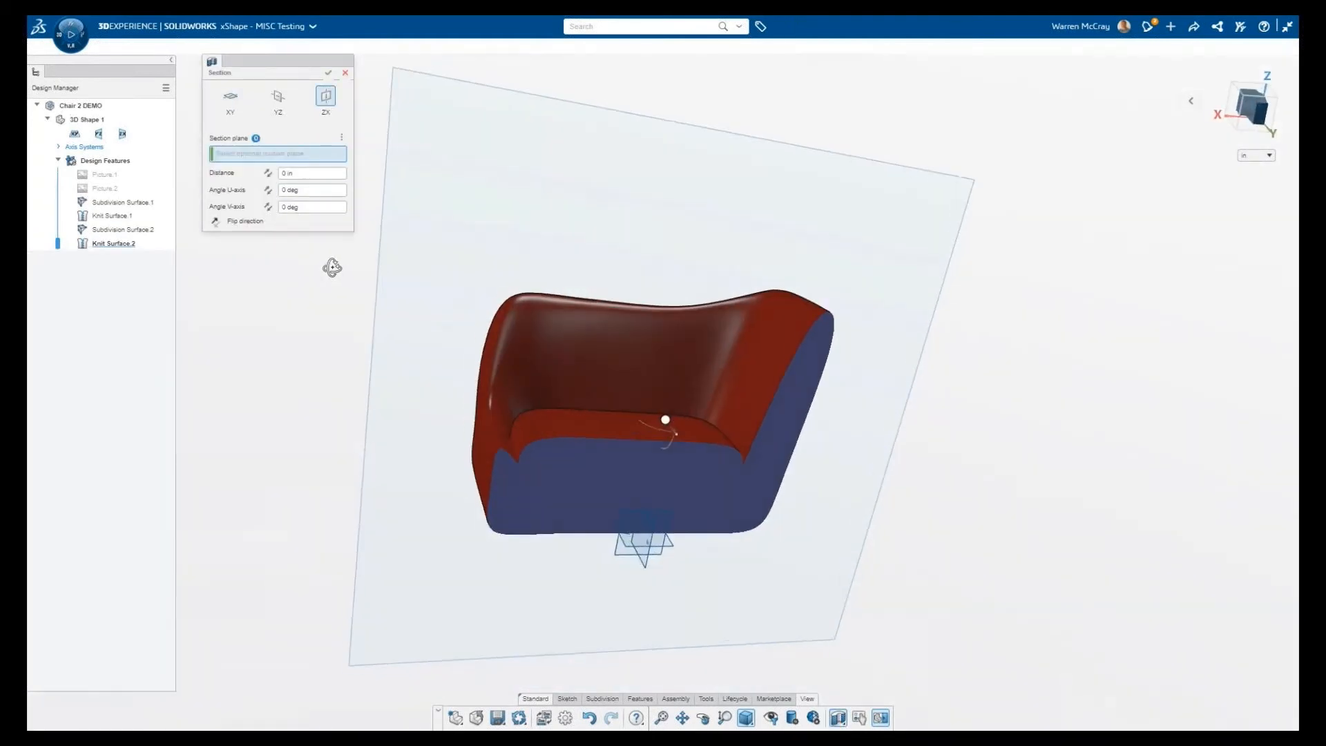
pyautogui.click(328, 73)
pyautogui.moveTo(459, 343); pyautogui.dragTo(440, 312, button='middle')
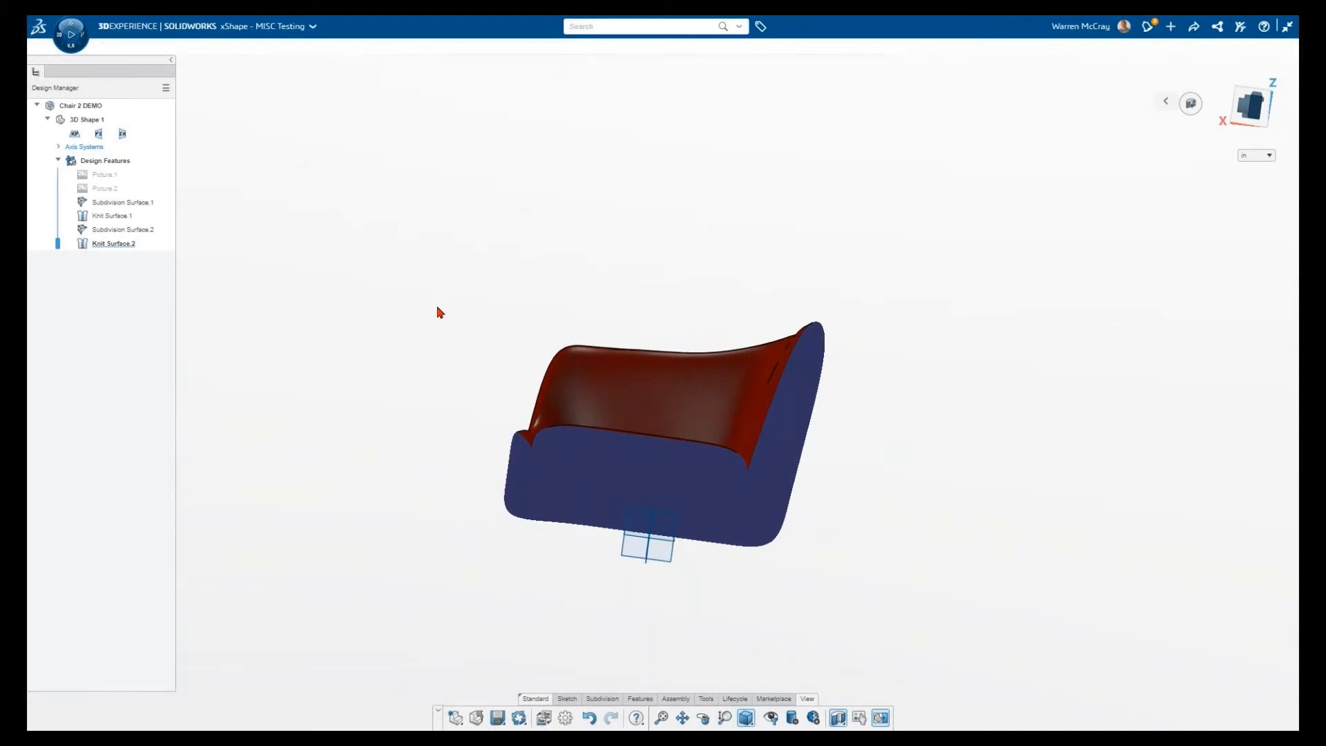
# Edit Subdivision Surface.2 and raise the whole cushion so its underside rests on the chair seat in side view.
pyautogui.press('space')
pyautogui.click(141, 230)
pyautogui.doubleClick(140, 230)
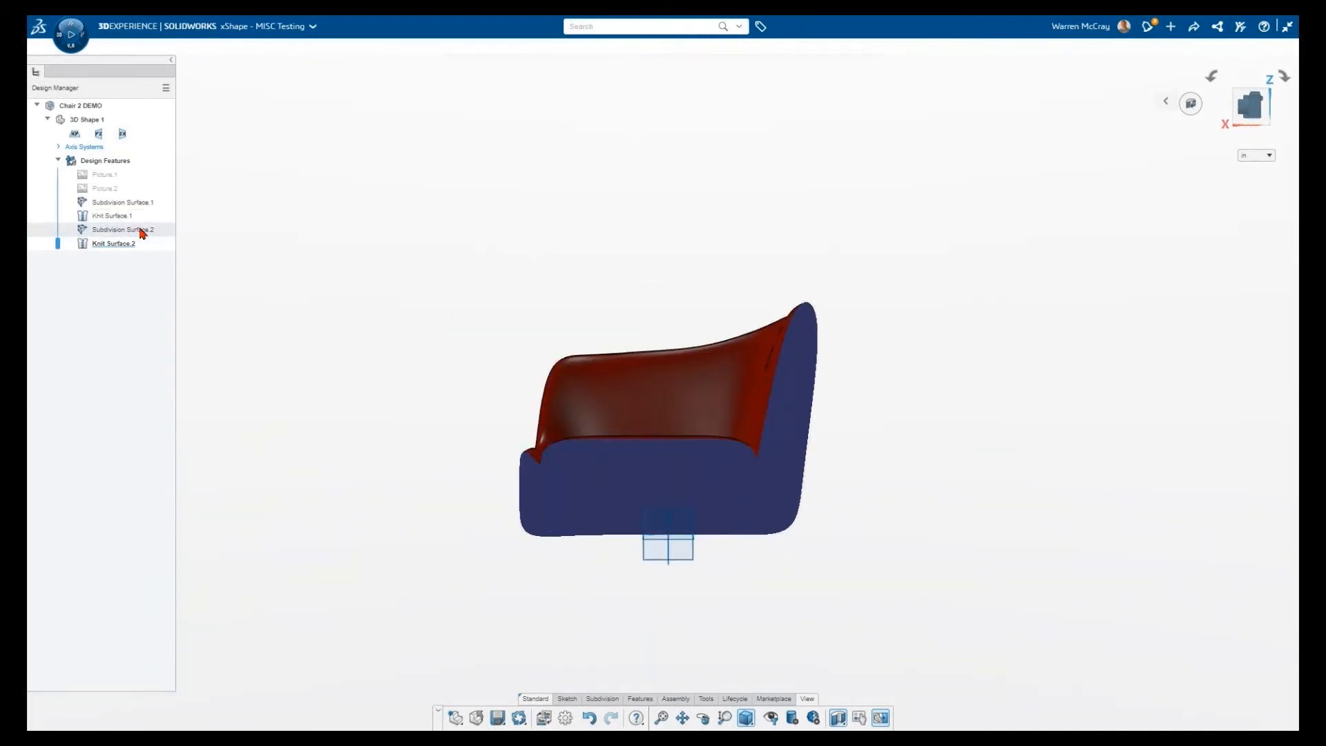
pyautogui.moveTo(439, 299); pyautogui.dragTo(942, 584)
pyautogui.moveTo(651, 457); pyautogui.dragTo(651, 395)
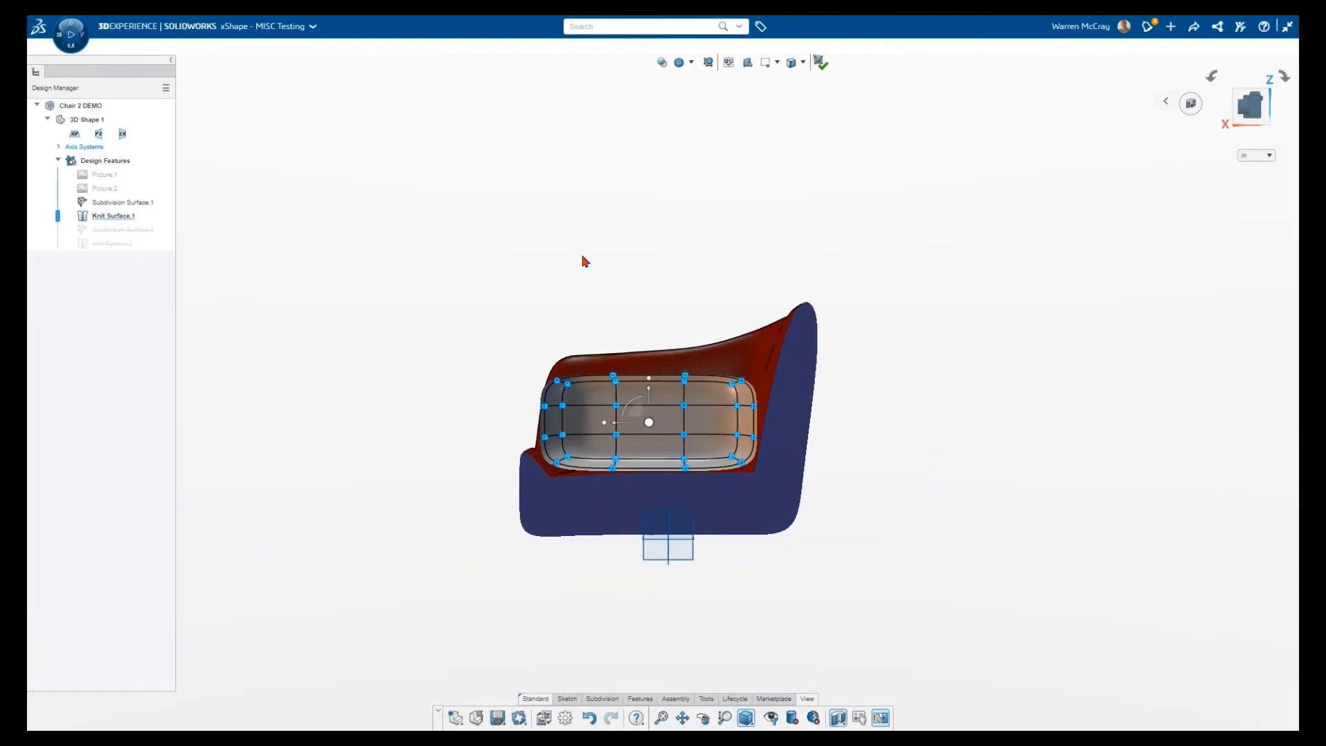
pyautogui.scroll(5, 682, 501)
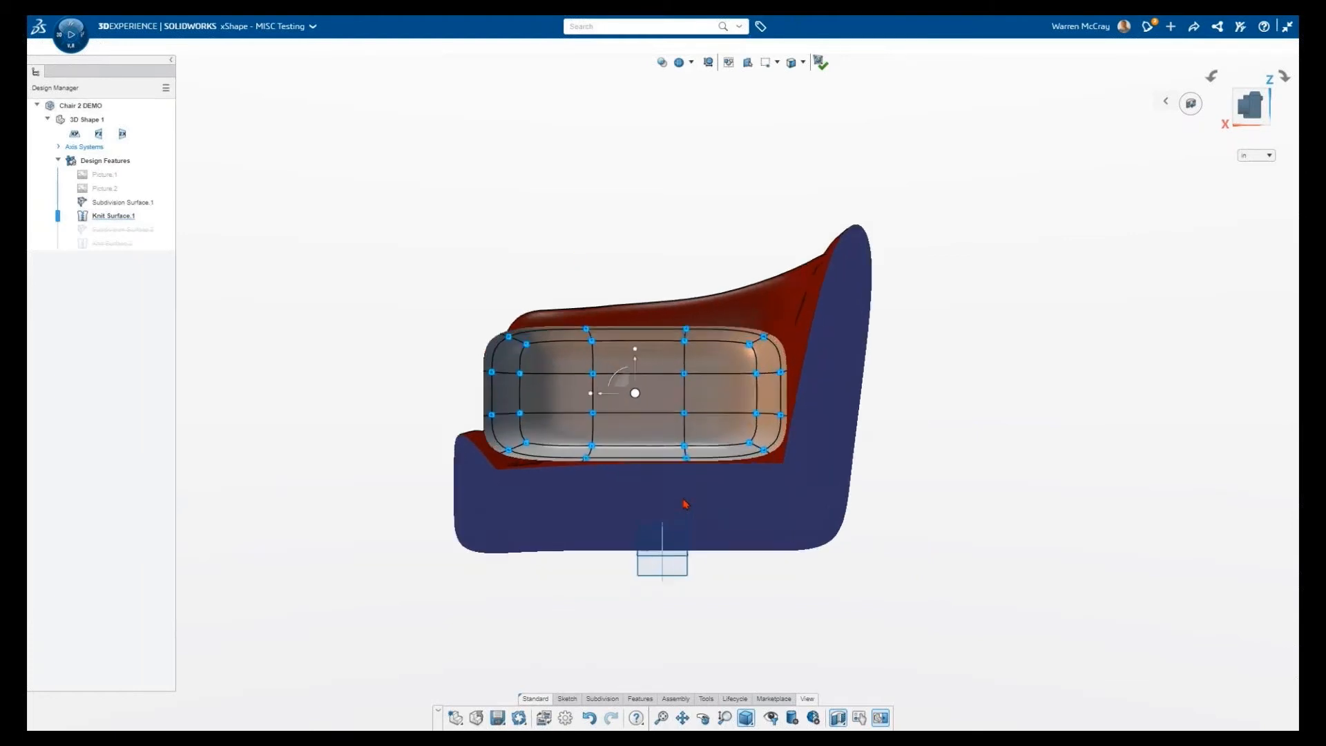
pyautogui.moveTo(616, 323); pyautogui.dragTo(625, 328)
pyautogui.click(654, 122)
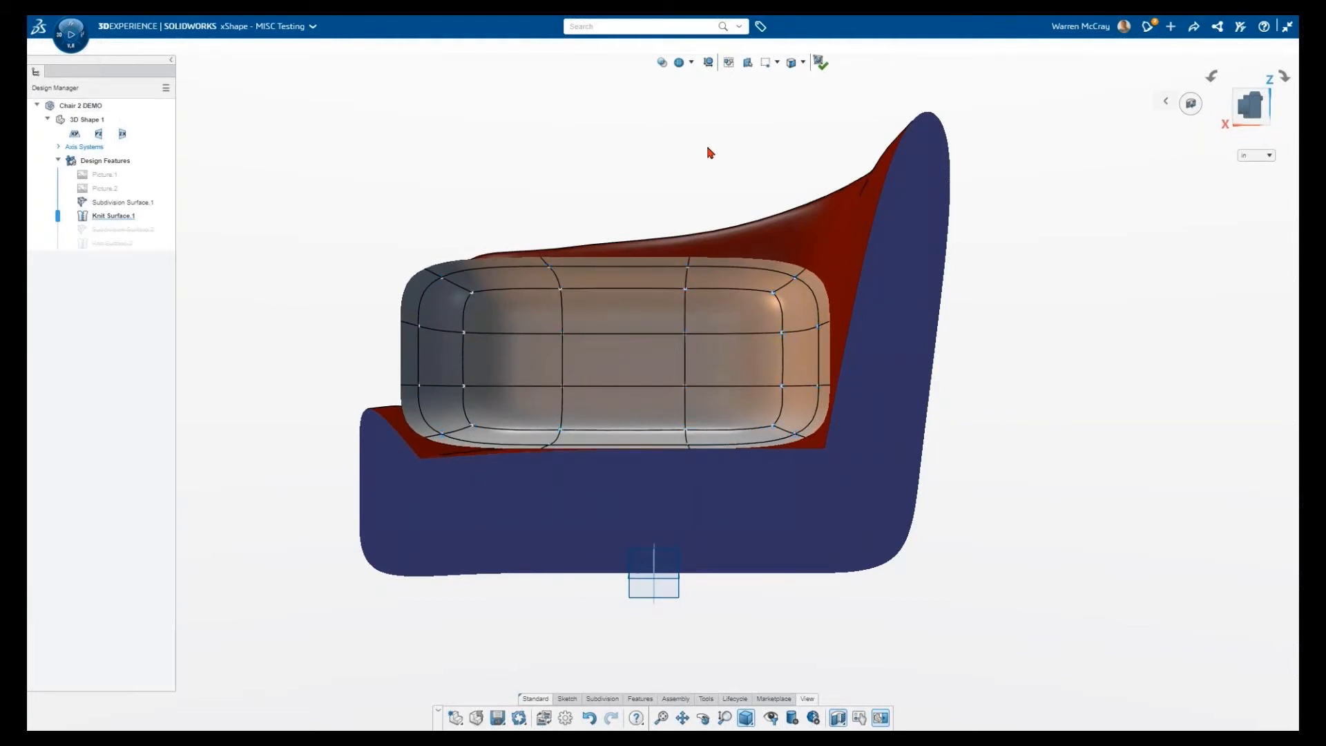
# Try to reshape the cushion's rear side by moving its control points near the backrest.
pyautogui.moveTo(729, 164); pyautogui.dragTo(913, 510)
pyautogui.moveTo(817, 325); pyautogui.dragTo(816, 331)
pyautogui.click(787, 175)
pyautogui.moveTo(797, 174); pyautogui.dragTo(897, 467)
pyautogui.moveTo(836, 330); pyautogui.dragTo(837, 331)
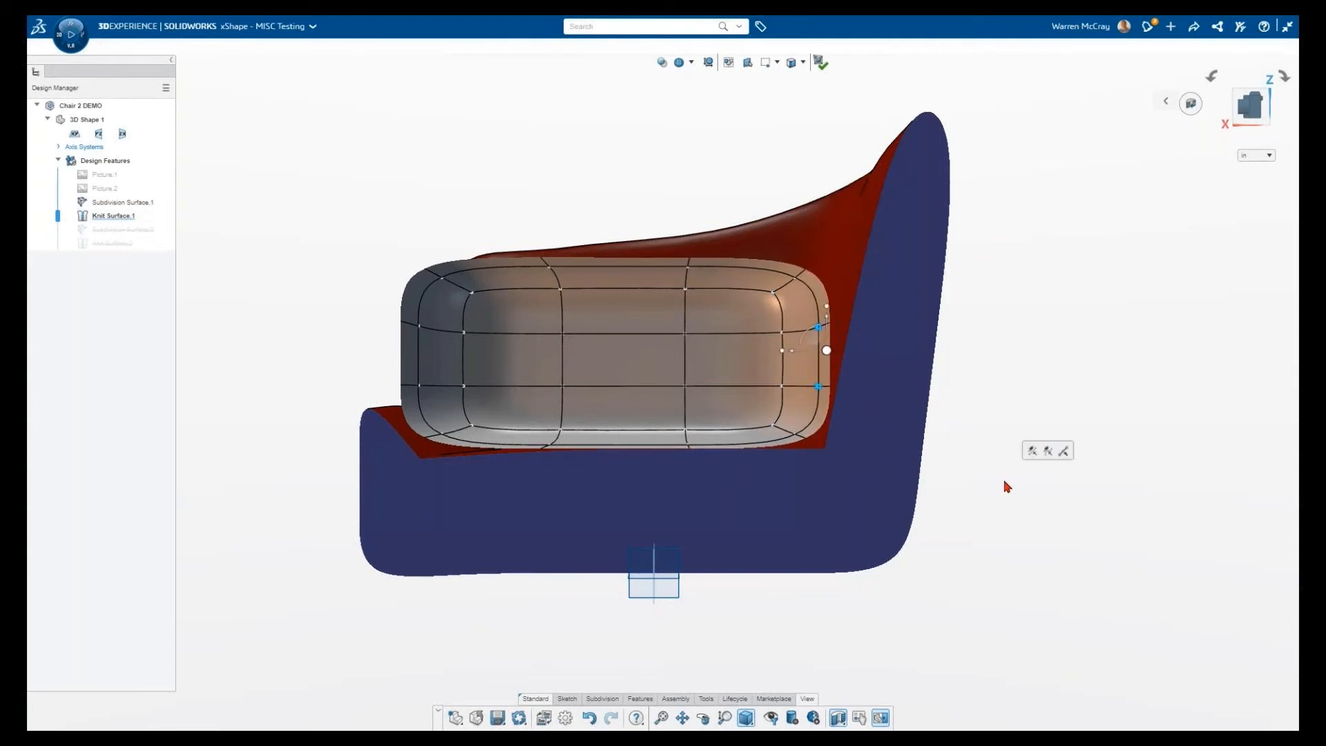
# Lower the cushion's bottom rear control points slightly toward the seat surface.
pyautogui.click(800, 440)
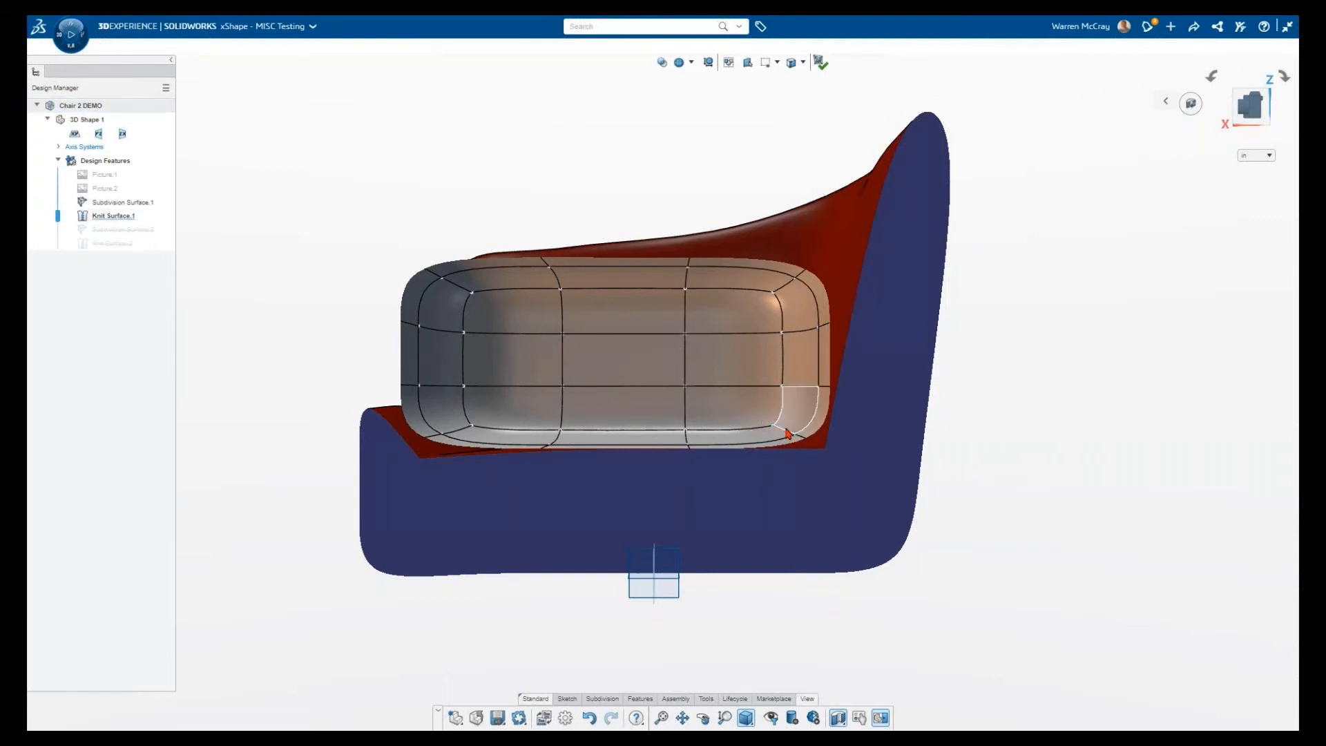
pyautogui.click(803, 443)
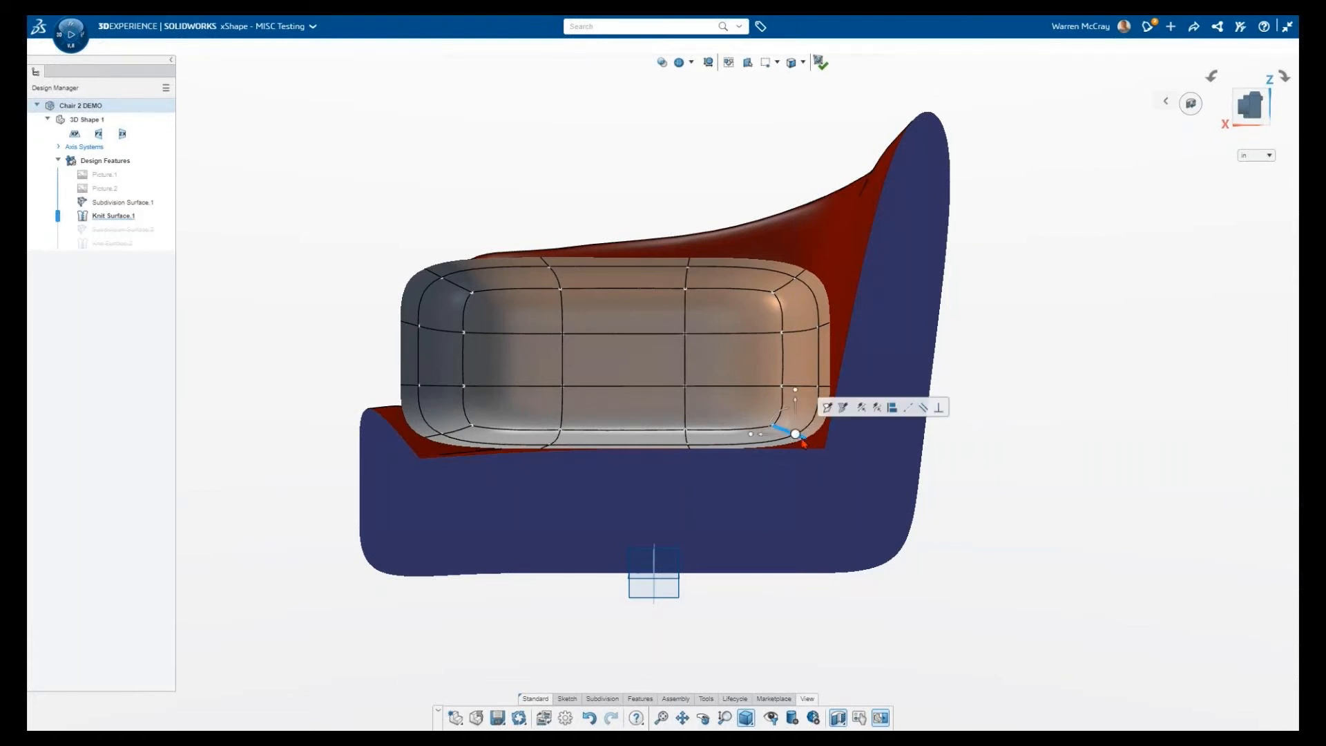
pyautogui.moveTo(796, 411); pyautogui.dragTo(800, 437)
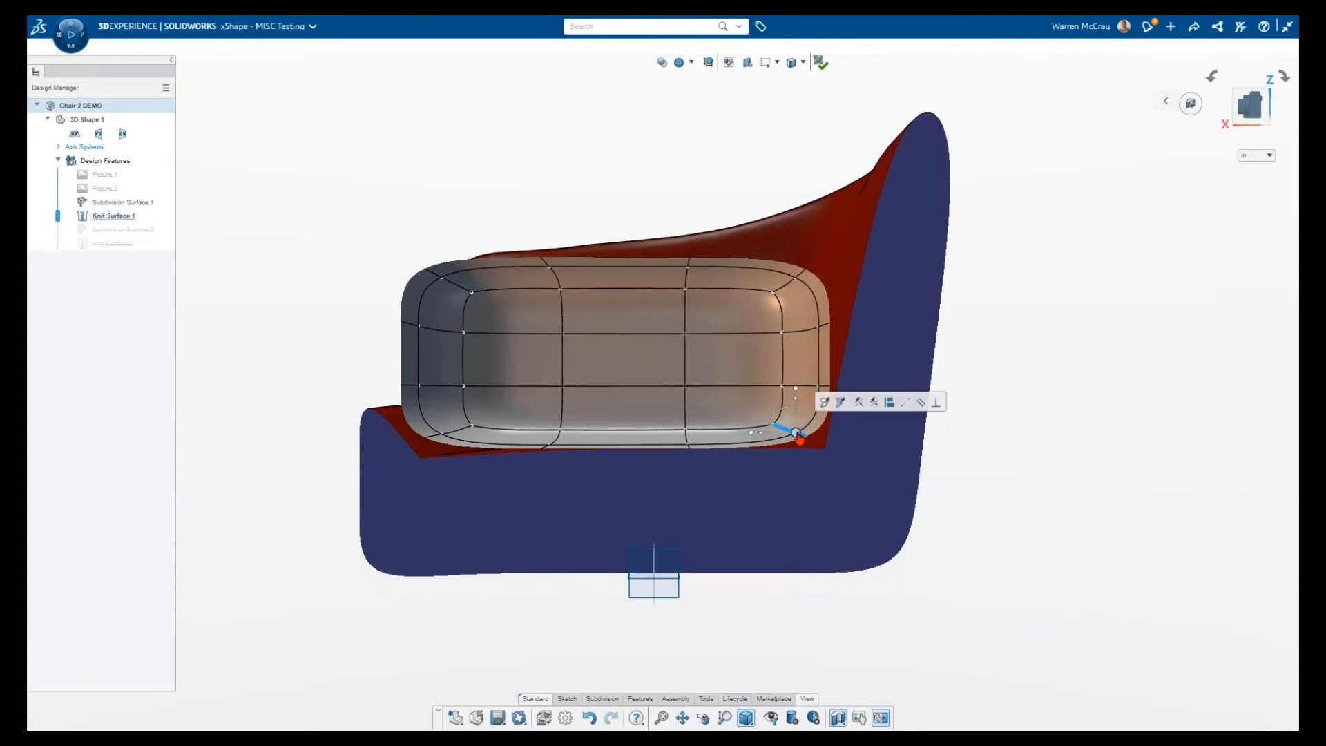
pyautogui.moveTo(796, 432)
pyautogui.mouseDown()
pyautogui.moveTo(795, 419)
pyautogui.moveTo(797, 431)
pyautogui.mouseUp()
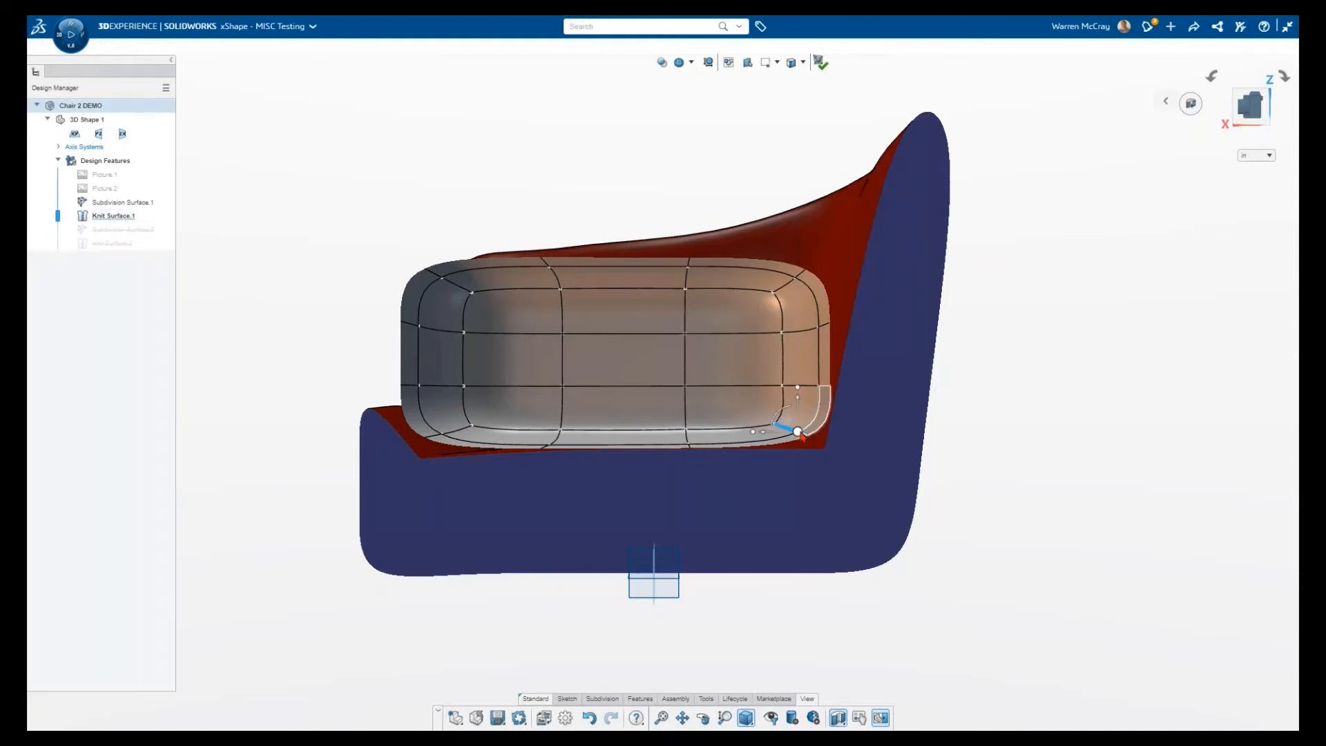
pyautogui.moveTo(797, 431); pyautogui.dragTo(798, 417)
pyautogui.press('Escape')
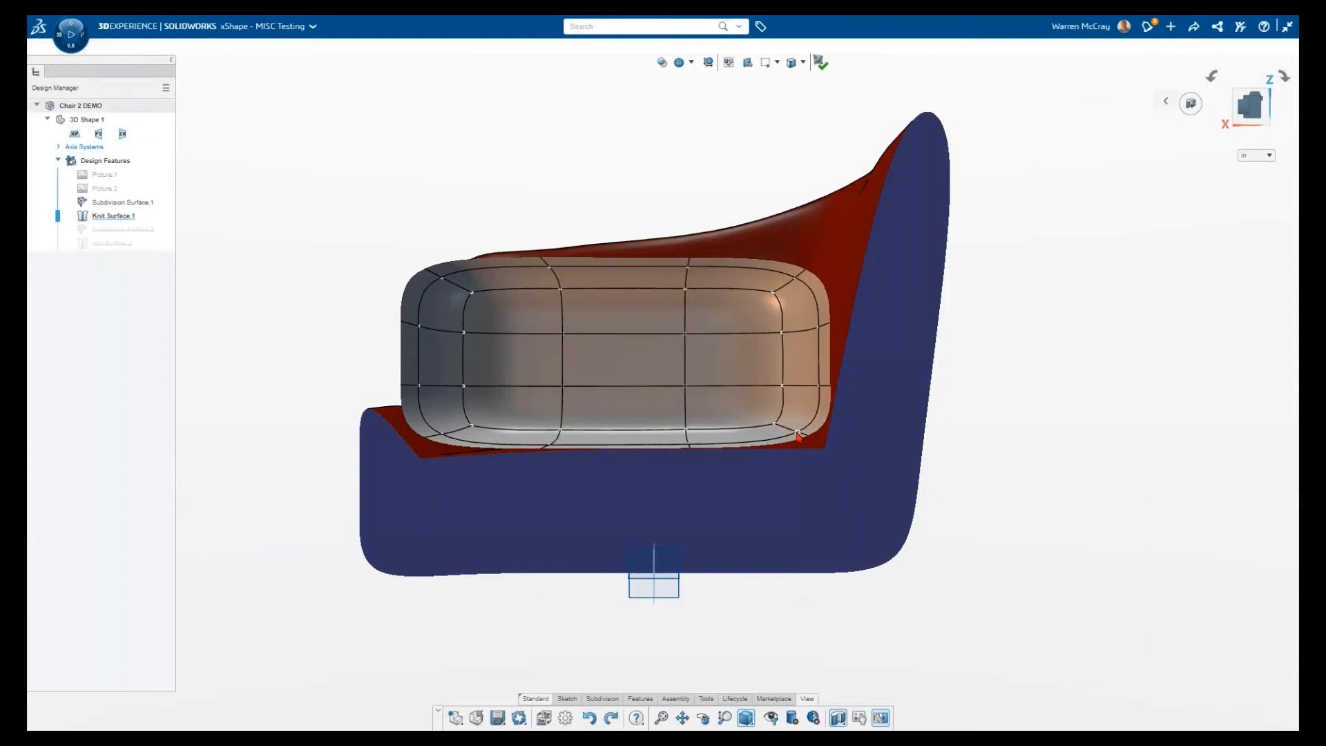
pyautogui.moveTo(806, 408); pyautogui.dragTo(809, 417)
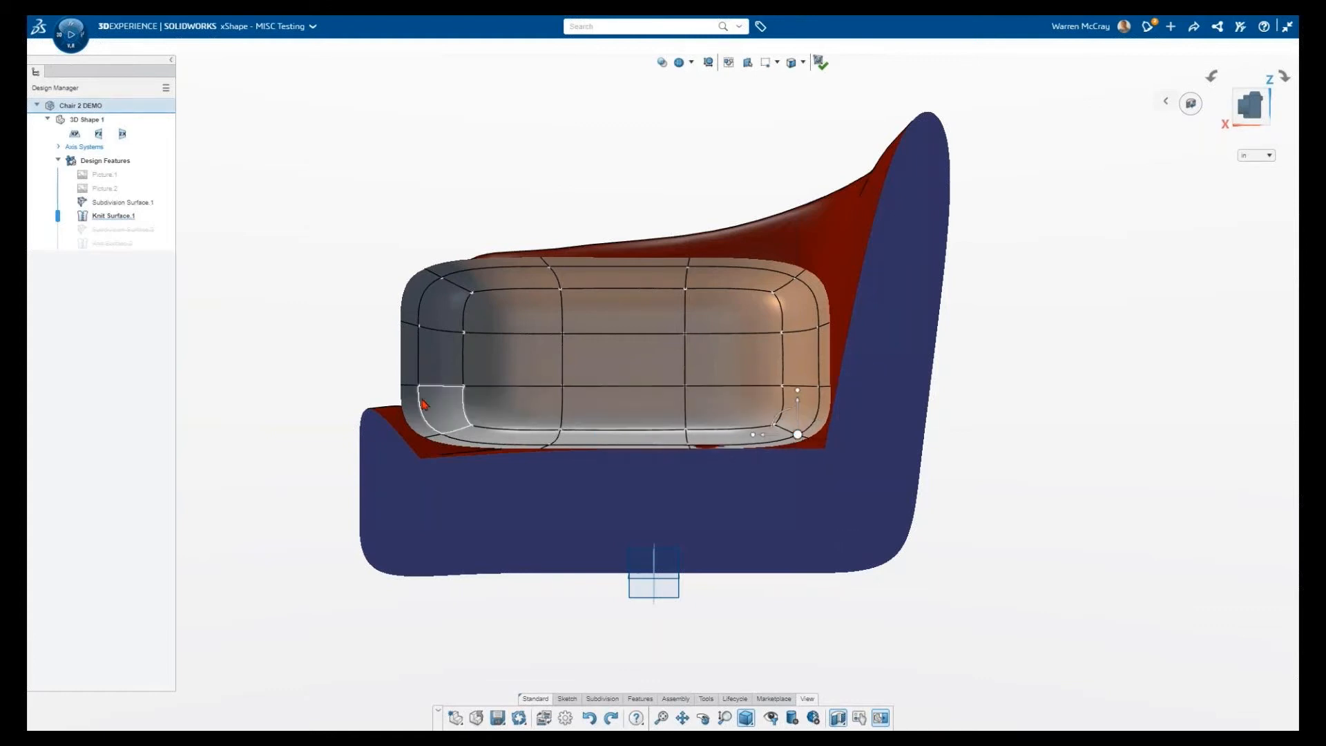
# Lower the cushion's bottom front control points slightly toward the seat surface in side view.
pyautogui.click(435, 435)
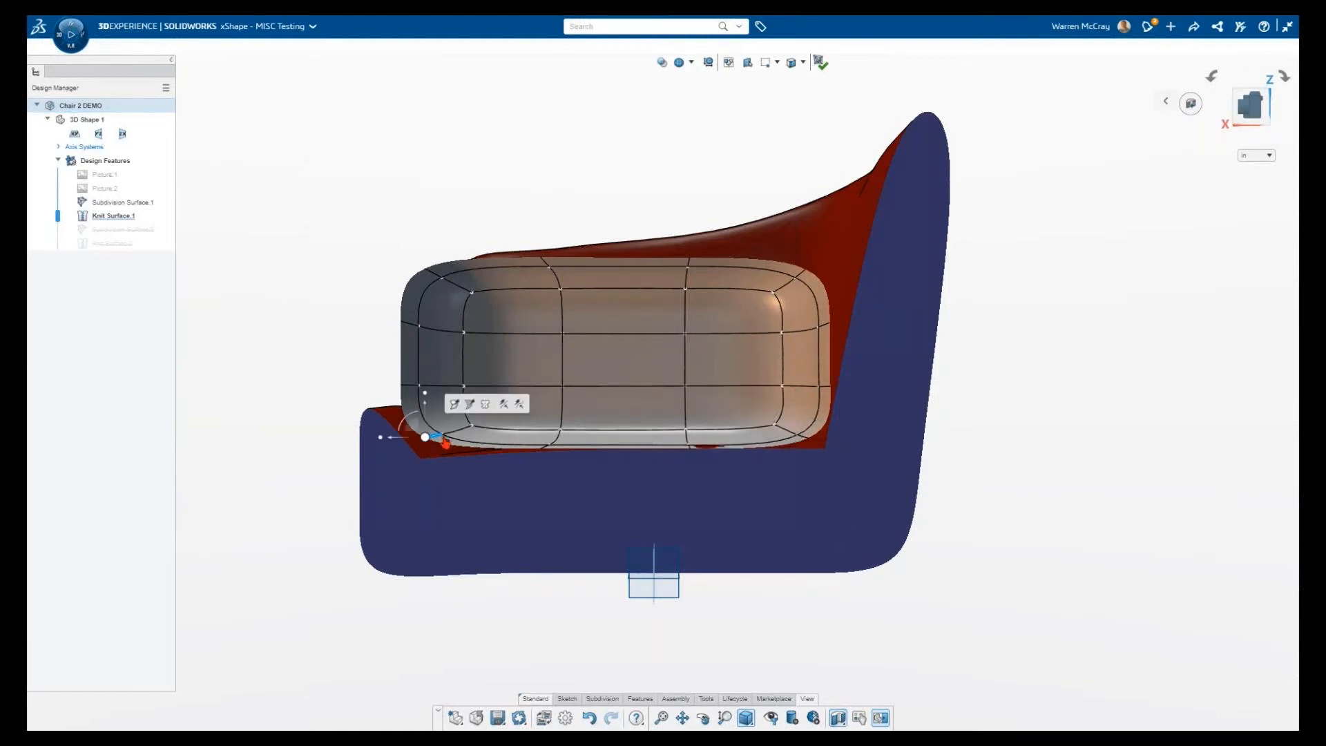
pyautogui.moveTo(443, 408); pyautogui.dragTo(450, 448)
pyautogui.press('Escape')
pyautogui.click(441, 441)
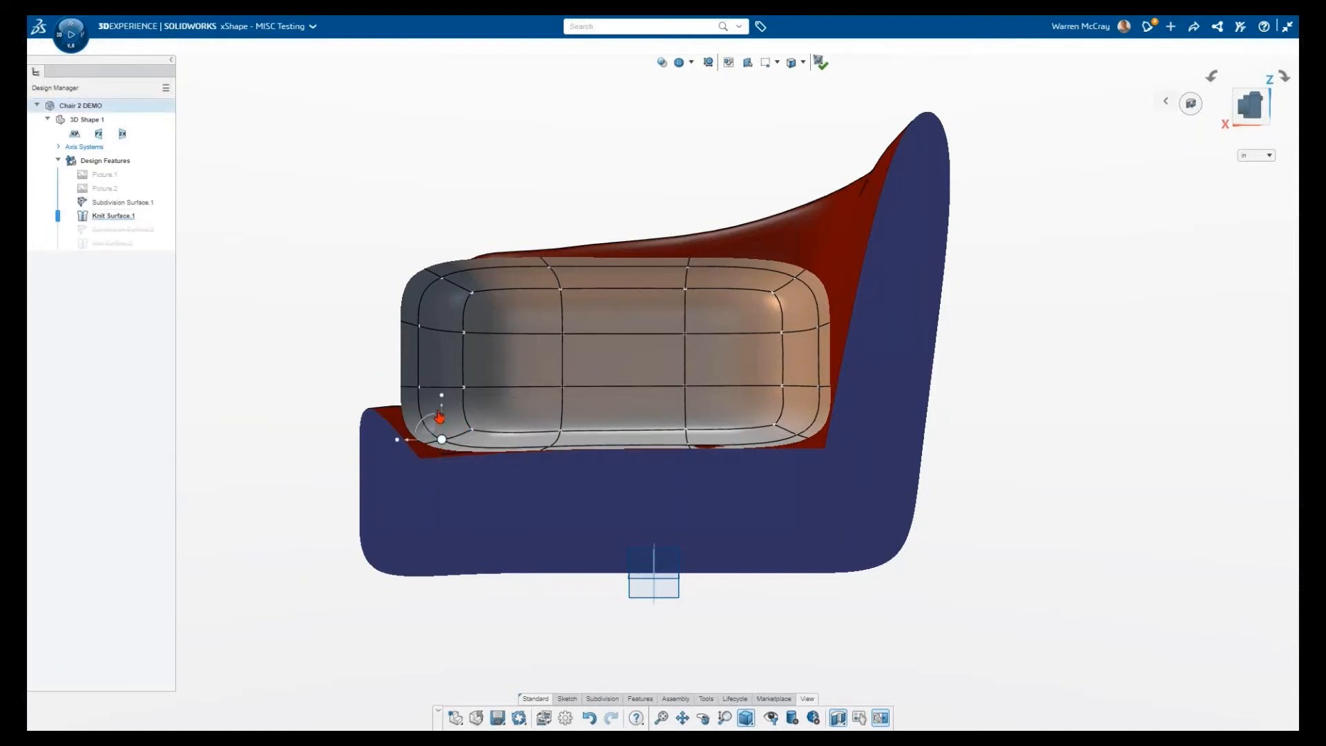
pyautogui.moveTo(451, 419); pyautogui.dragTo(449, 417)
pyautogui.click(354, 267)
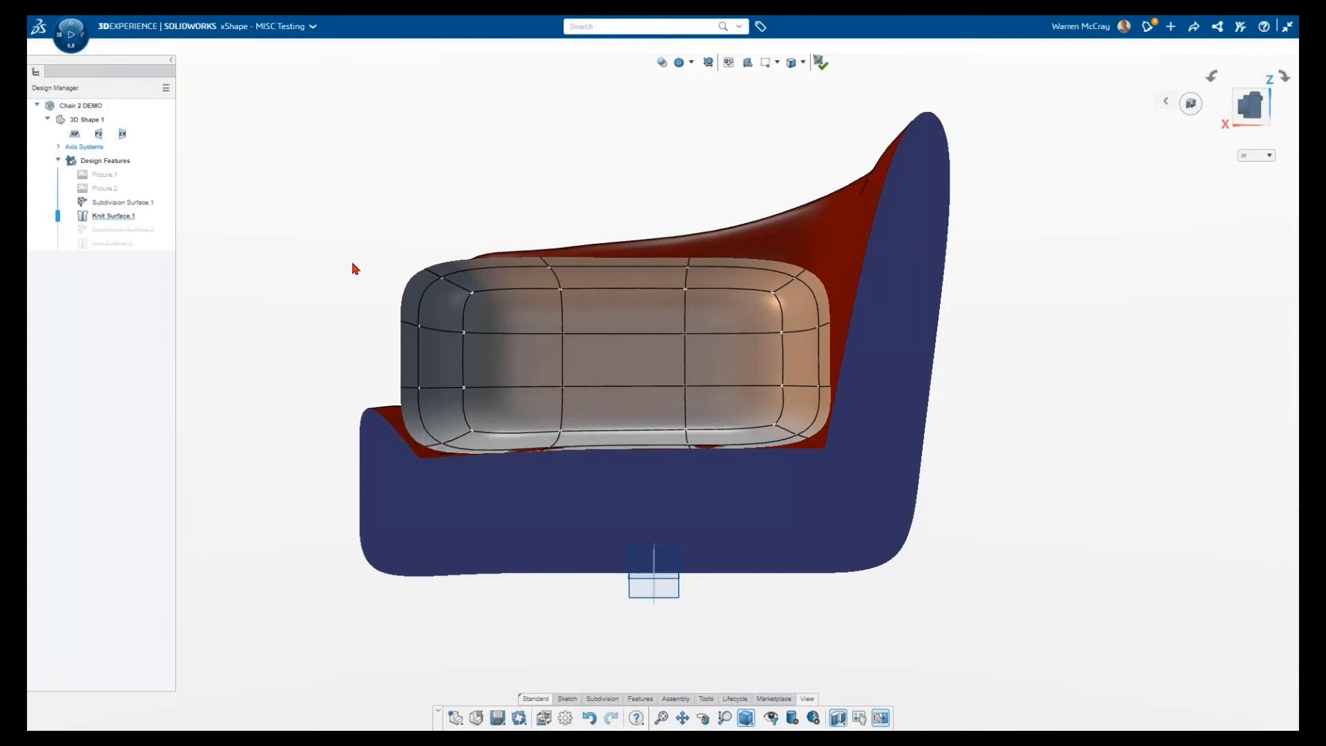
# Display the bounding box dimensions of the whole cushion and finish the subdivision edit.
pyautogui.moveTo(301, 220); pyautogui.dragTo(888, 516)
pyautogui.moveTo(1005, 470); pyautogui.dragTo(1075, 476, button='middle')
pyautogui.scroll(-3, 1075, 477)
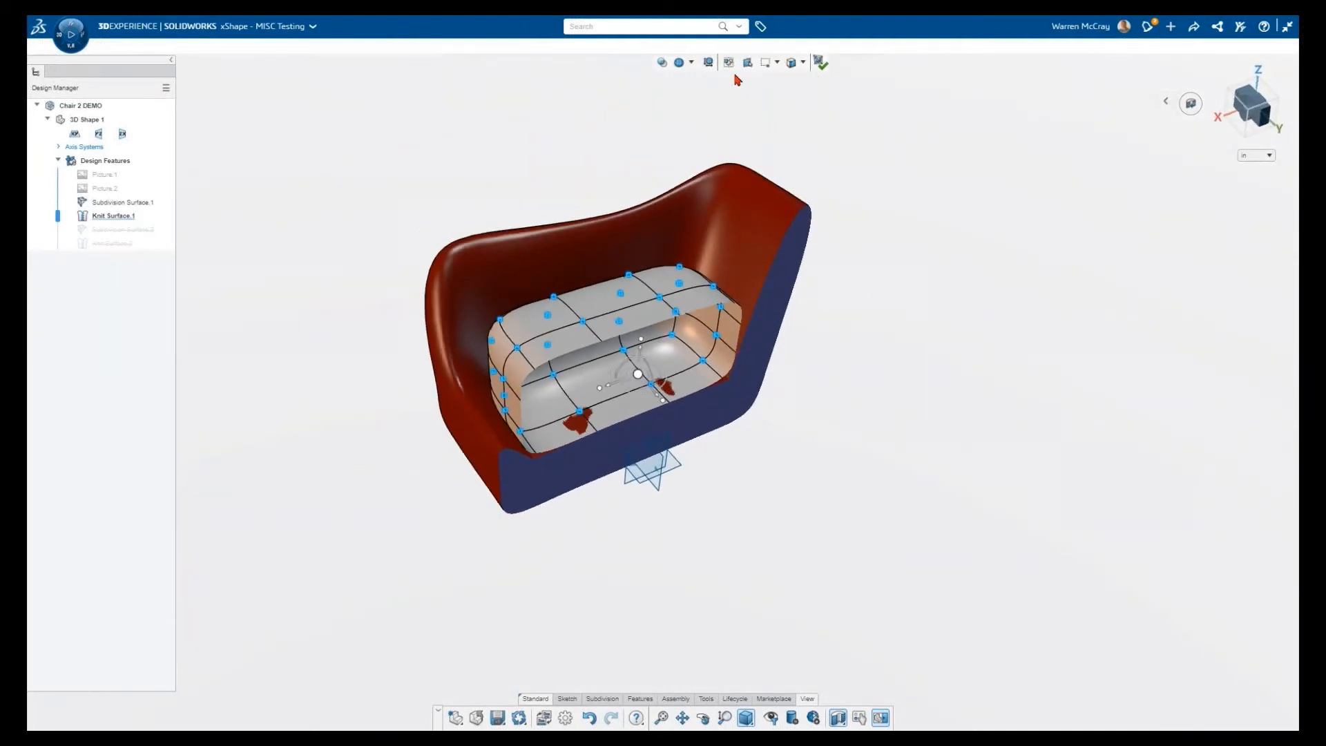
pyautogui.click(711, 64)
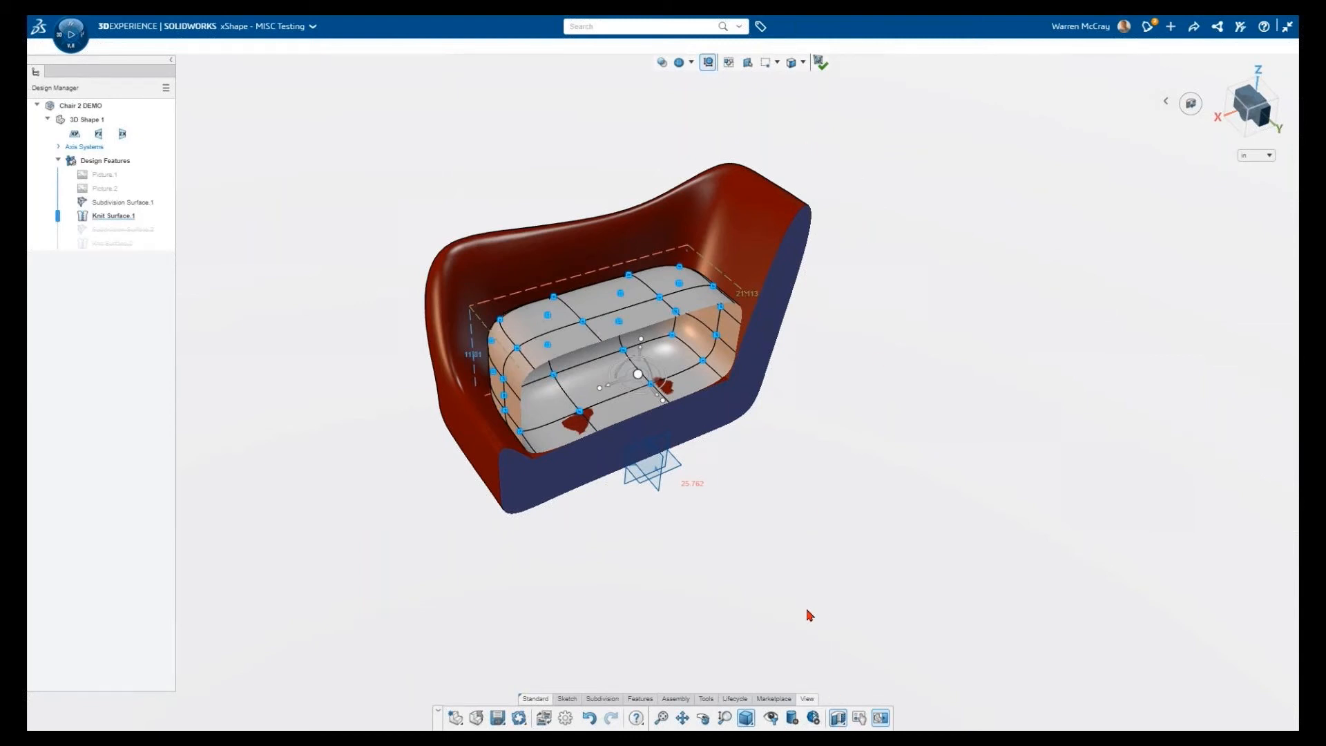
pyautogui.click(820, 63)
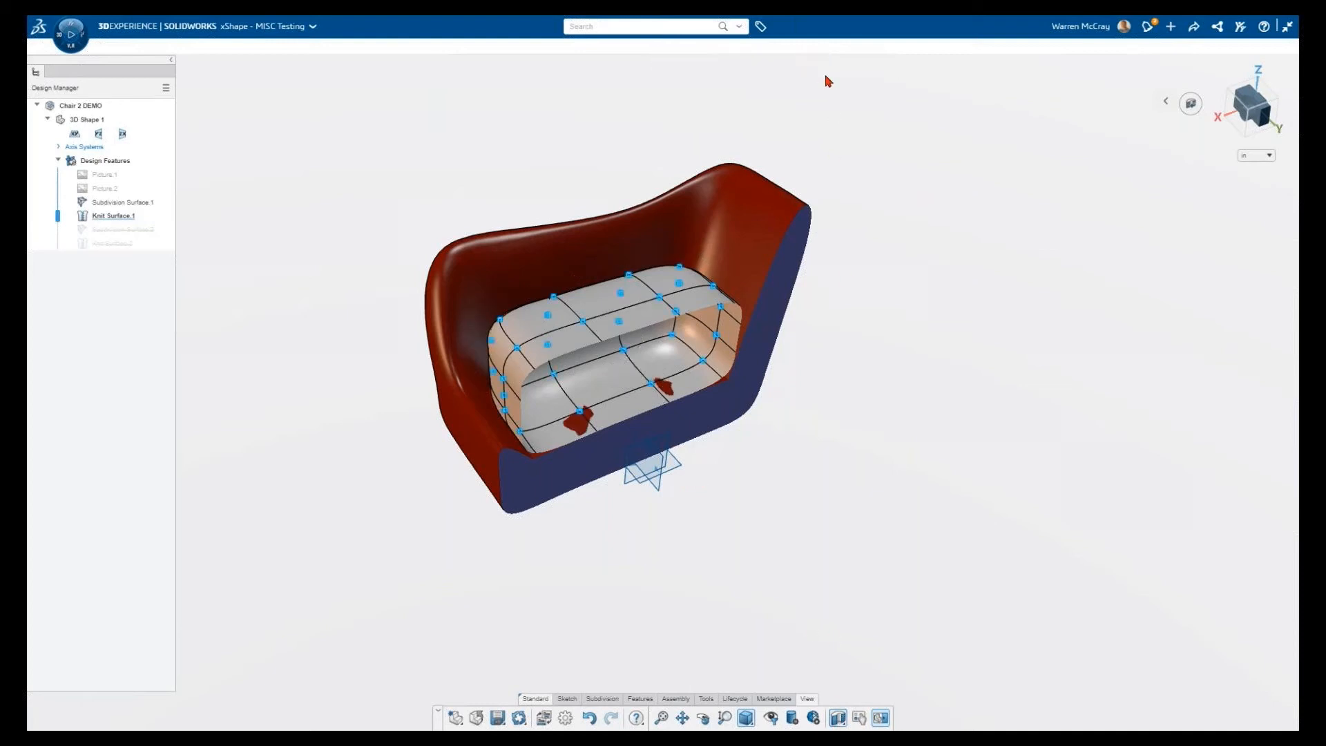
# Turn off the section view to show the complete chair and cushion.
pyautogui.click(845, 725)
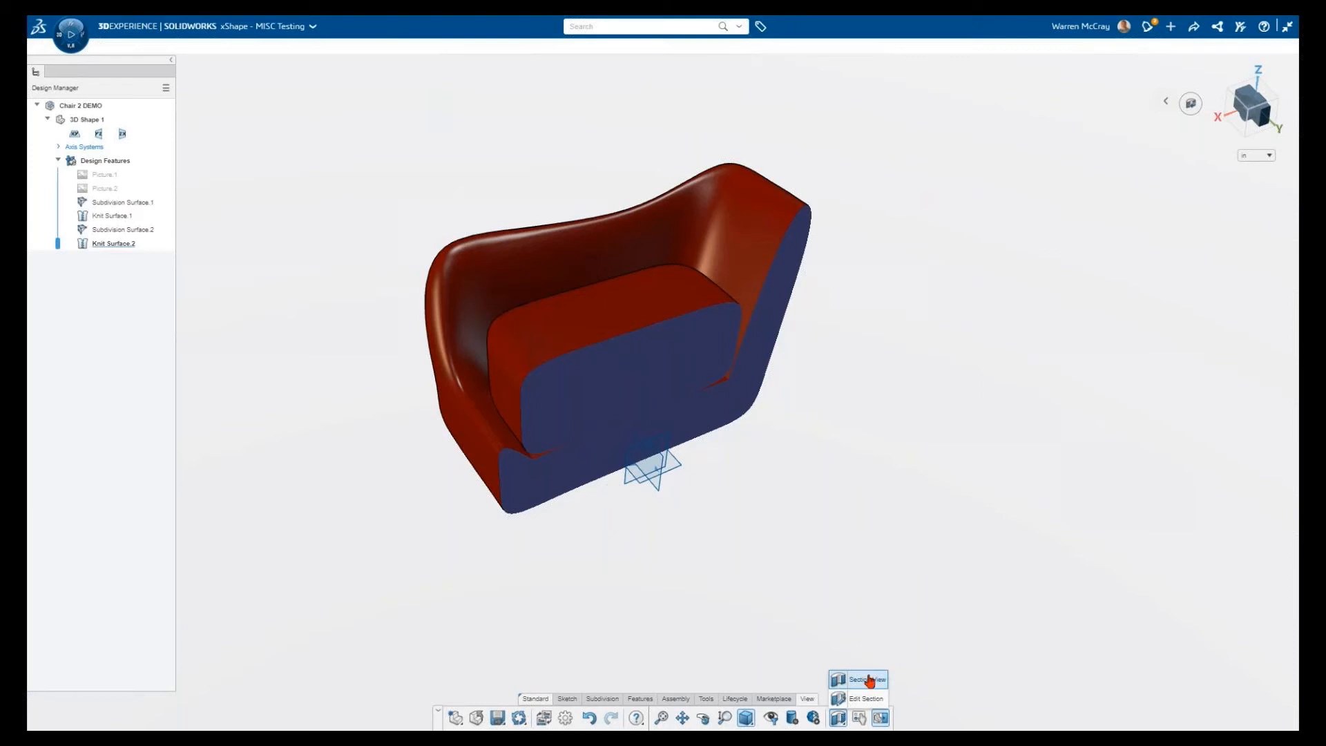
pyautogui.click(884, 606)
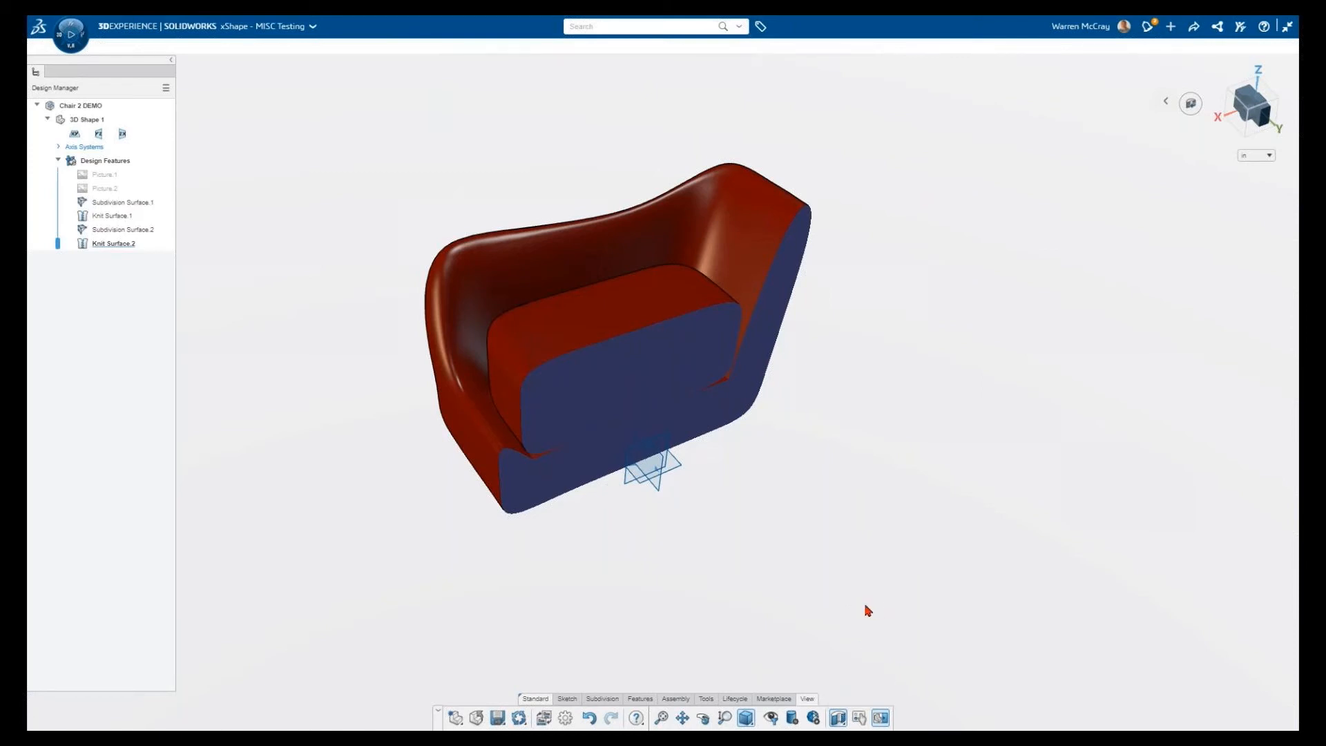
pyautogui.click(838, 721)
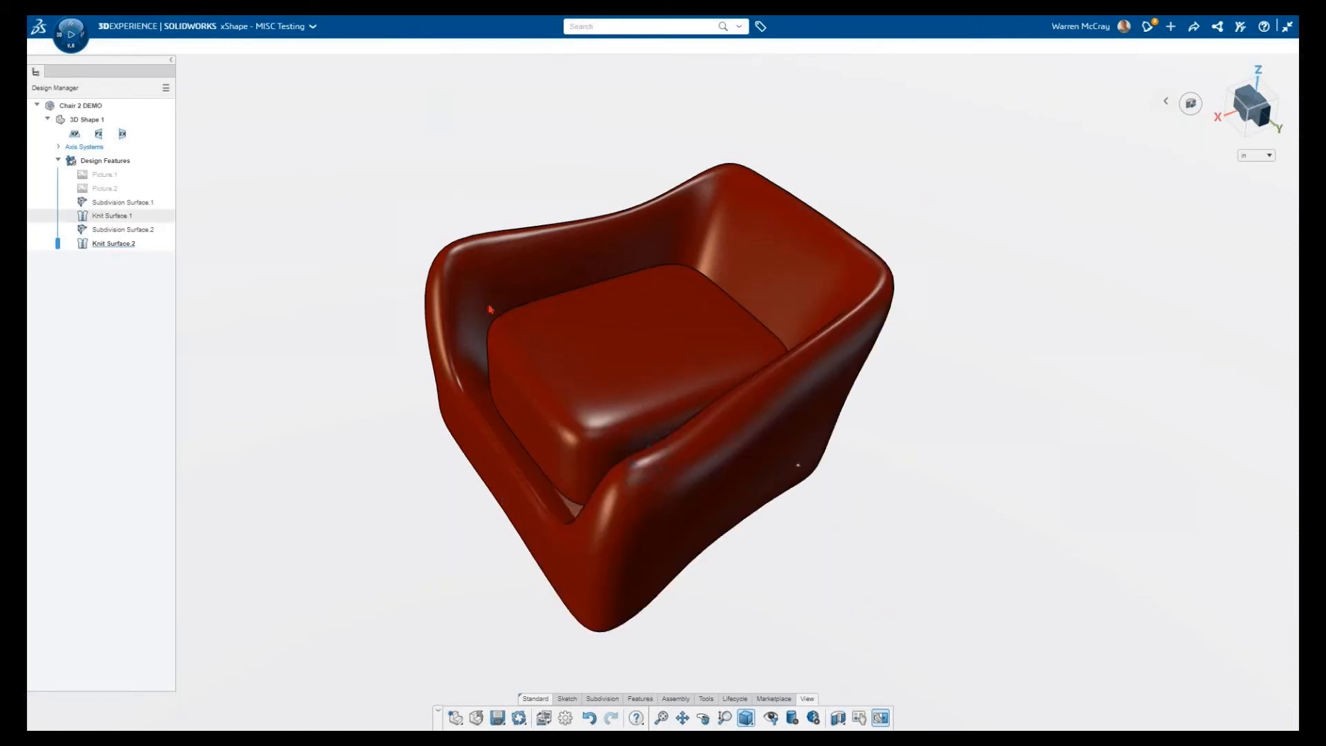
pyautogui.moveTo(316, 264)
pyautogui.mouseDown(button='middle')
pyautogui.moveTo(349, 301)
pyautogui.moveTo(325, 301)
pyautogui.moveTo(320, 287)
pyautogui.mouseUp(button='middle')
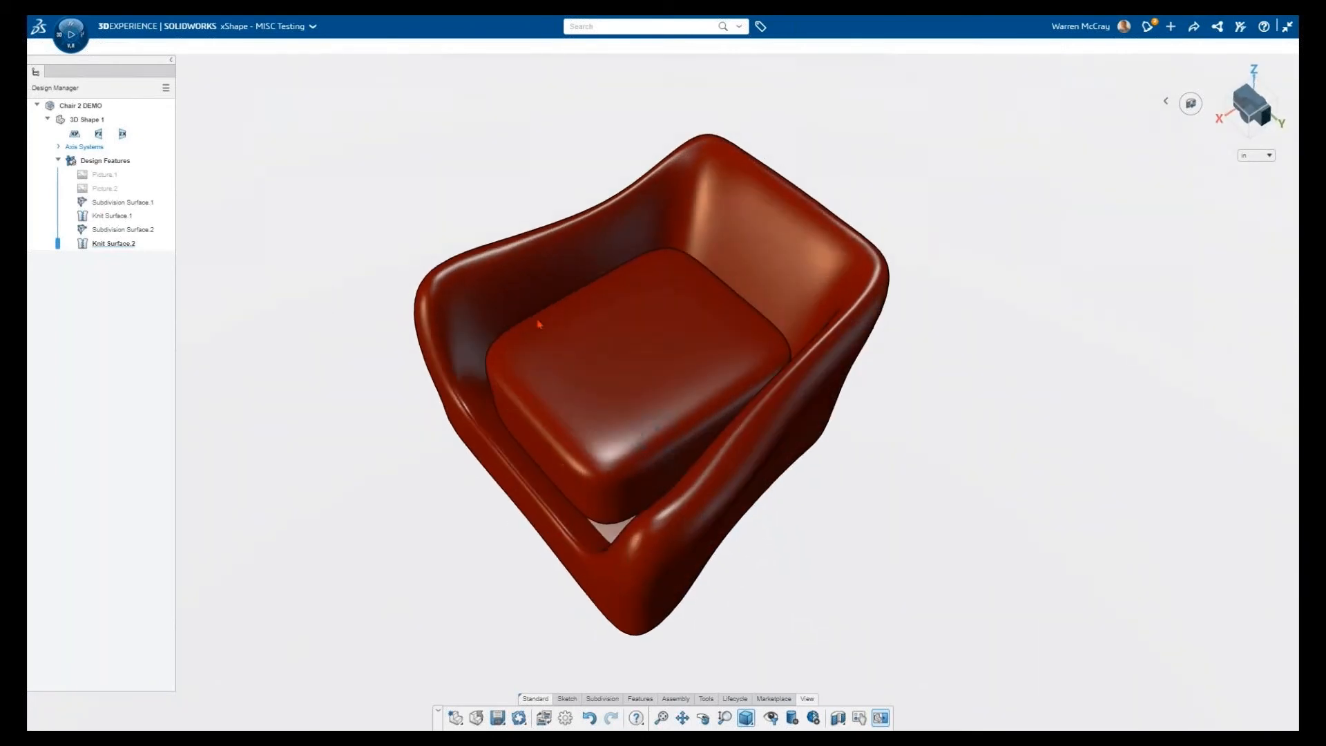
# Open Subdivision Surface.2 for editing and hide the chair's Subdivision Surface.1.
pyautogui.doubleClick(144, 236)
pyautogui.moveTo(297, 278); pyautogui.dragTo(284, 244, button='middle')
pyautogui.click(121, 204)
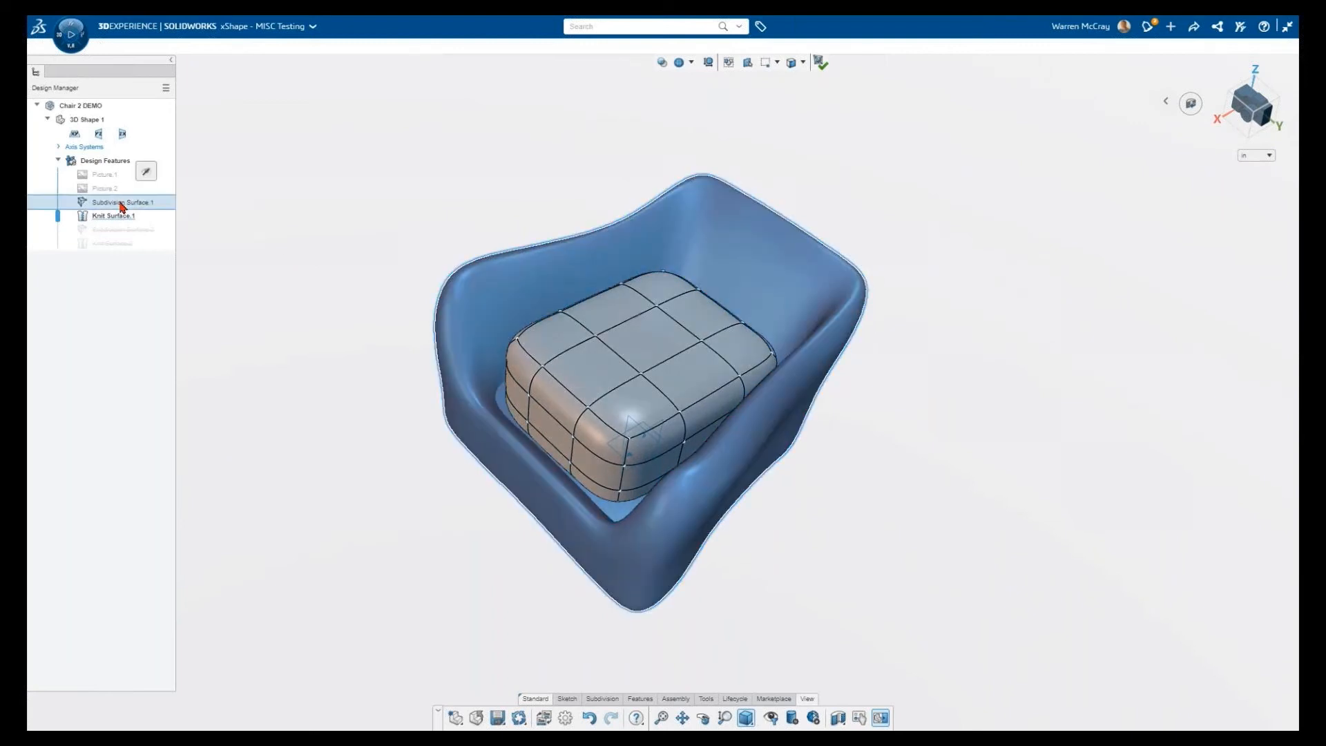
pyautogui.press('Tab')
# Scale the whole cushion non-uniformly by its bounding box to 27 in along X, 26.5 in along Y and 6 in along Z.
pyautogui.moveTo(450, 190); pyautogui.dragTo(913, 566)
pyautogui.click(709, 62)
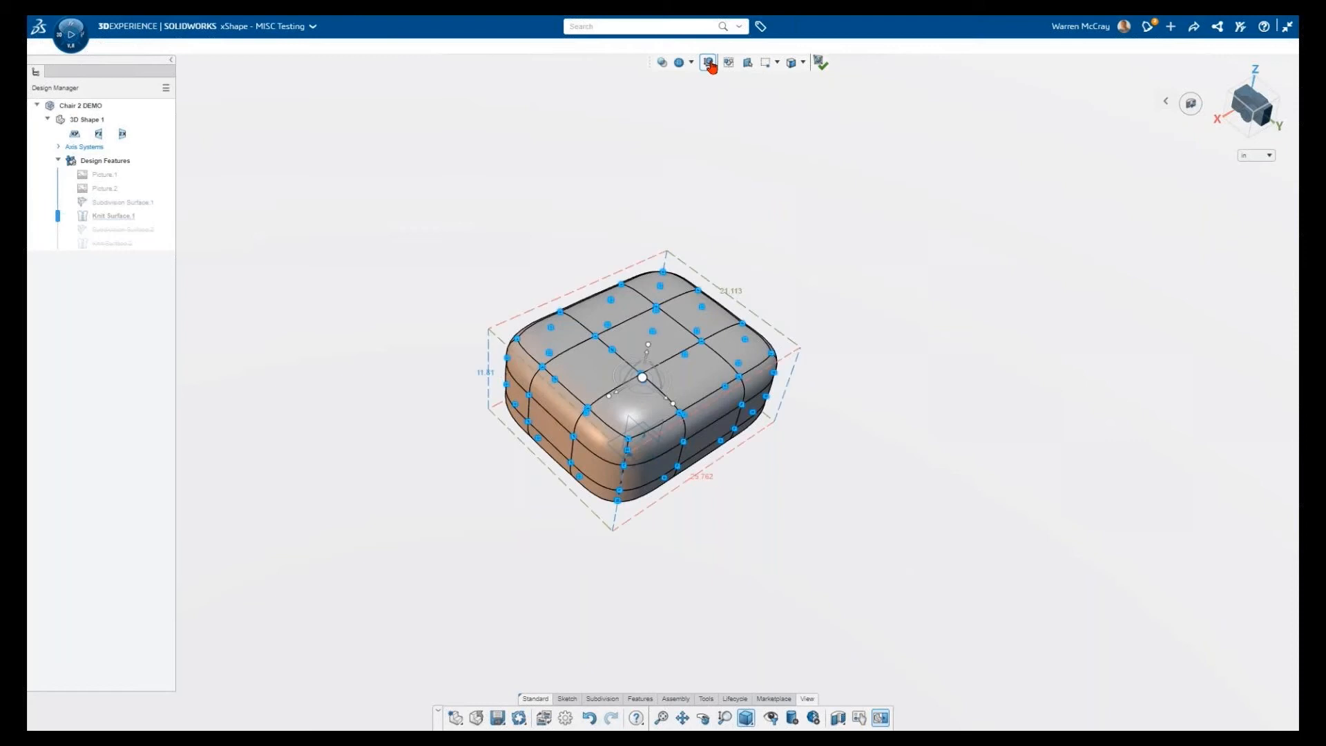
pyautogui.moveTo(883, 378)
pyautogui.mouseDown(button='middle')
pyautogui.moveTo(880, 352)
pyautogui.moveTo(883, 384)
pyautogui.mouseUp(button='middle')
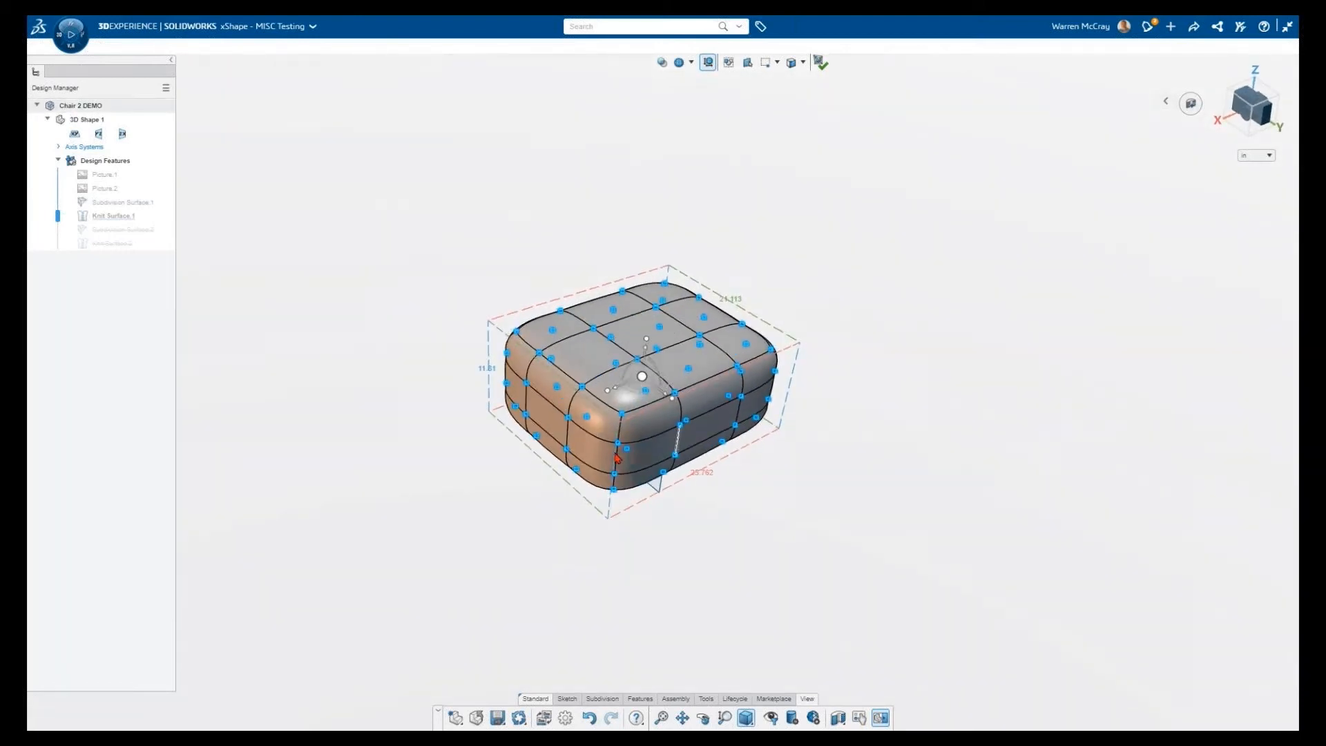
pyautogui.scroll(5, 614, 445)
pyautogui.click(364, 272)
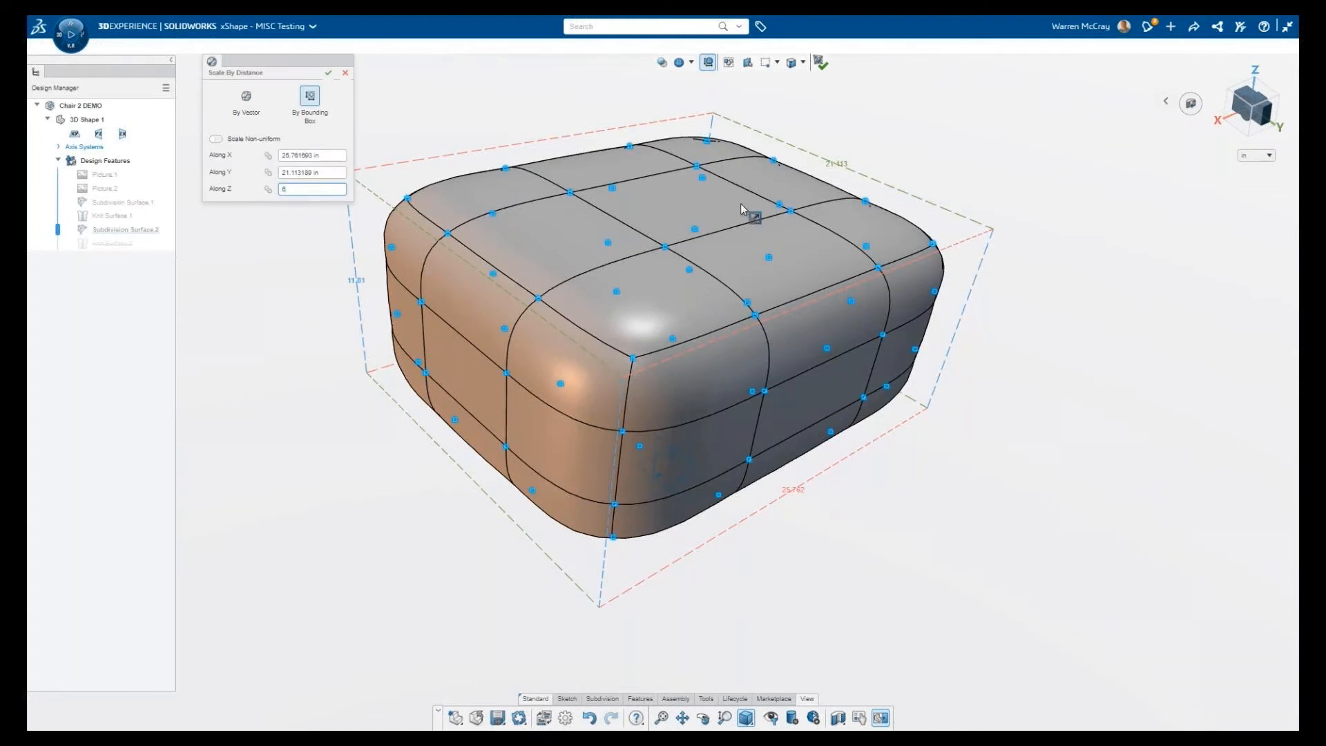
pyautogui.press('Return')
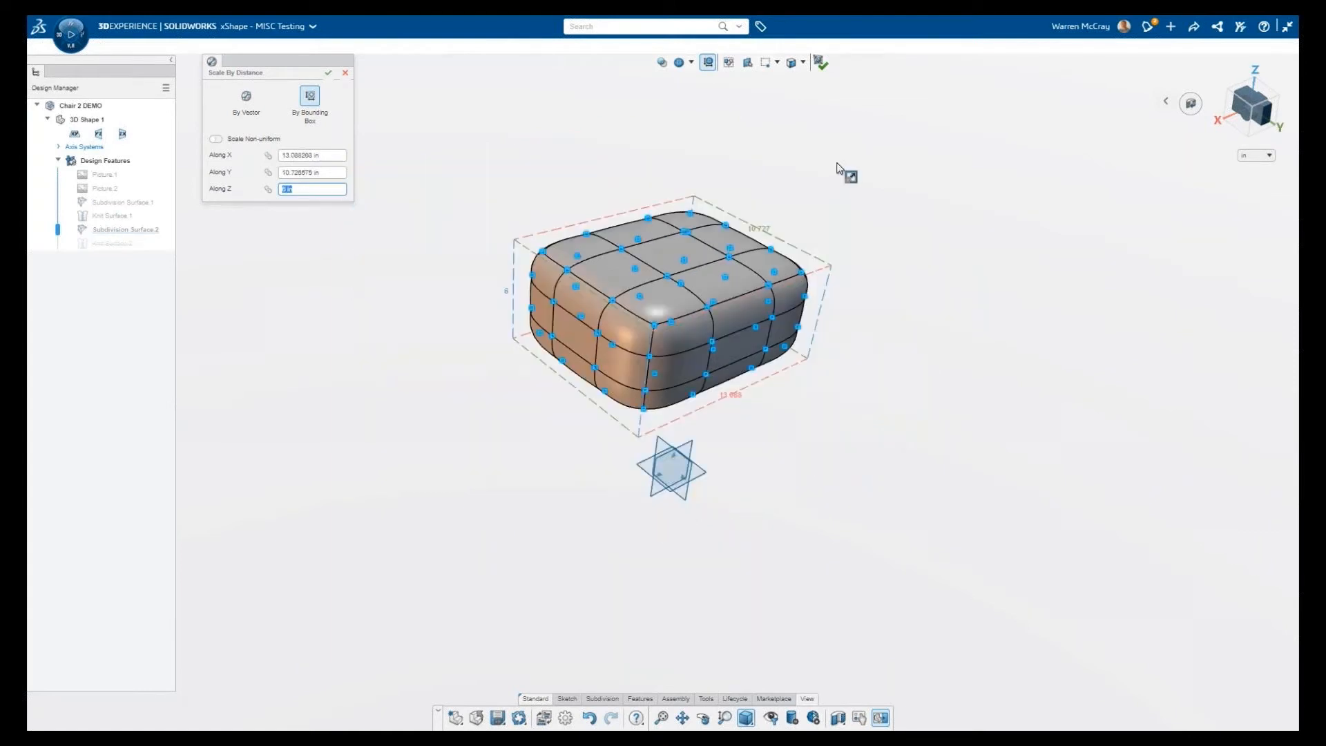
pyautogui.click(215, 139)
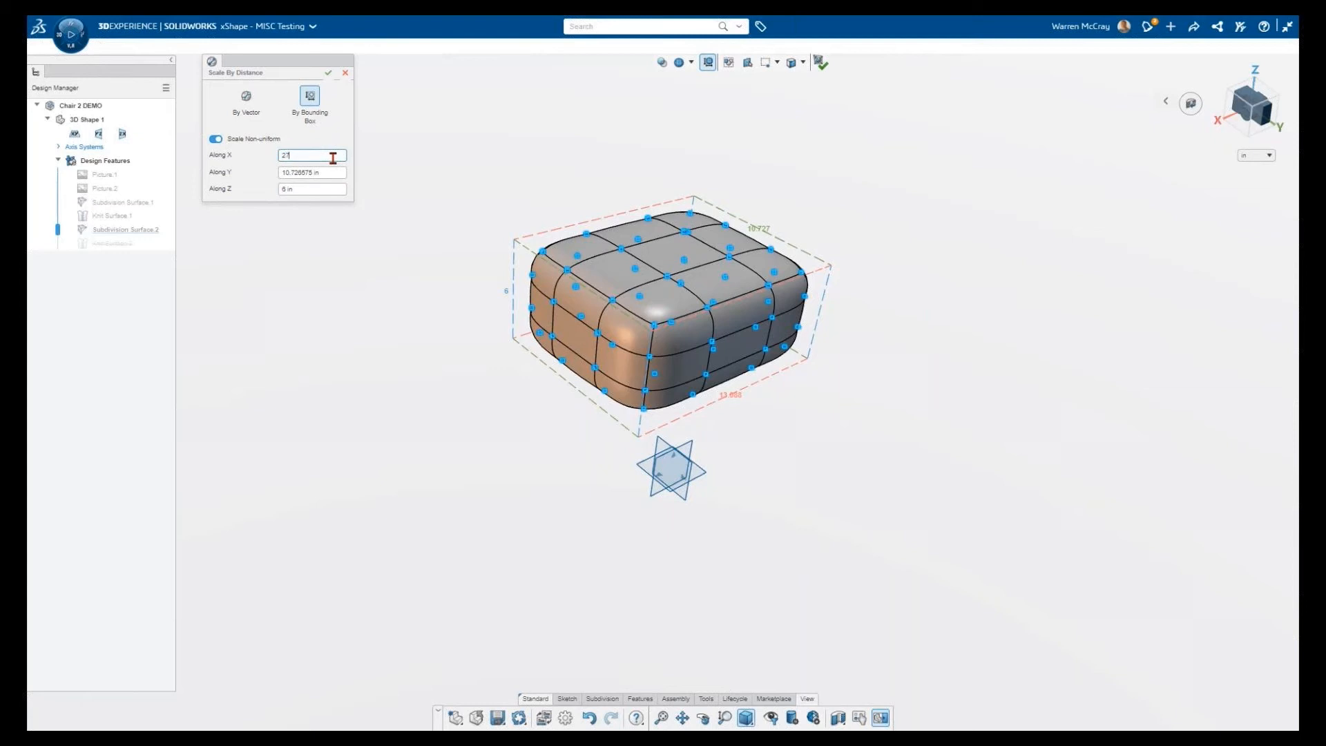
pyautogui.click(330, 168)
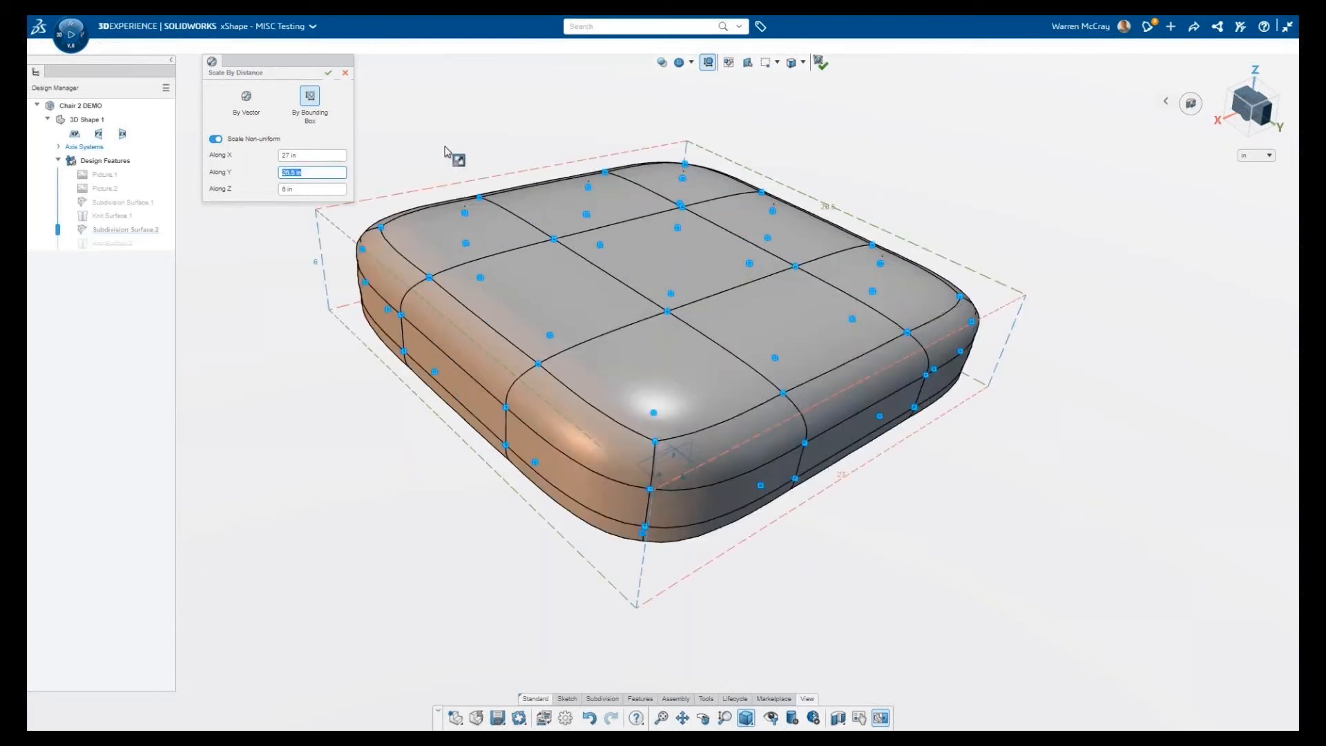
pyautogui.click(328, 74)
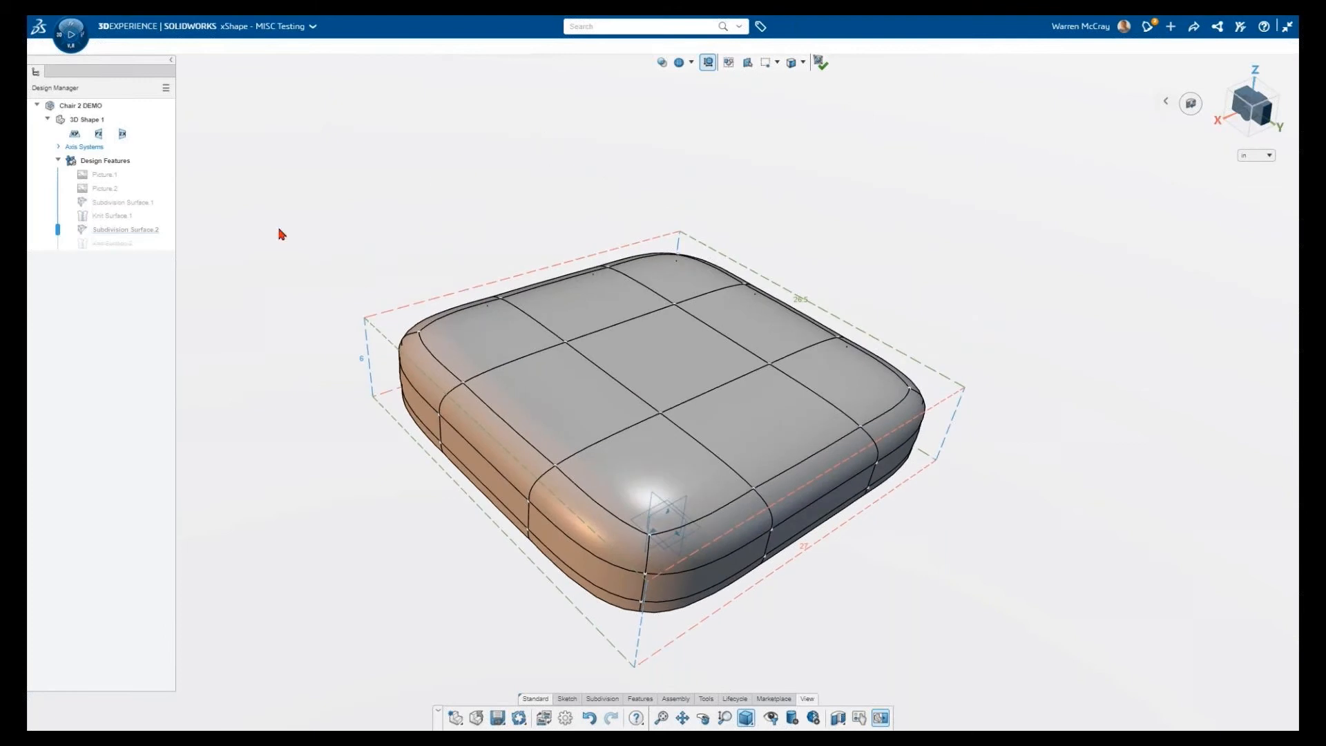
# Show the chair surface again, turn off the cushion's bounding box and switch to the top view.
pyautogui.moveTo(90, 207)
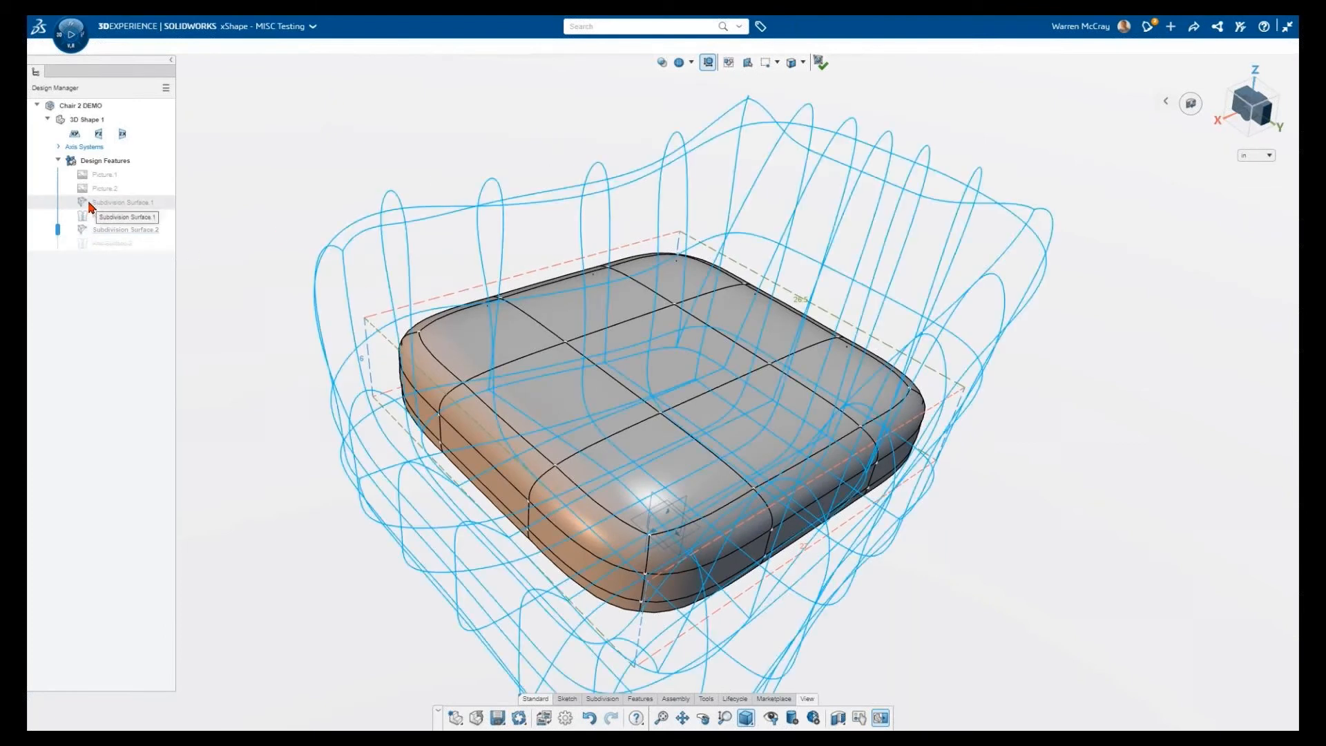
pyautogui.click(140, 201)
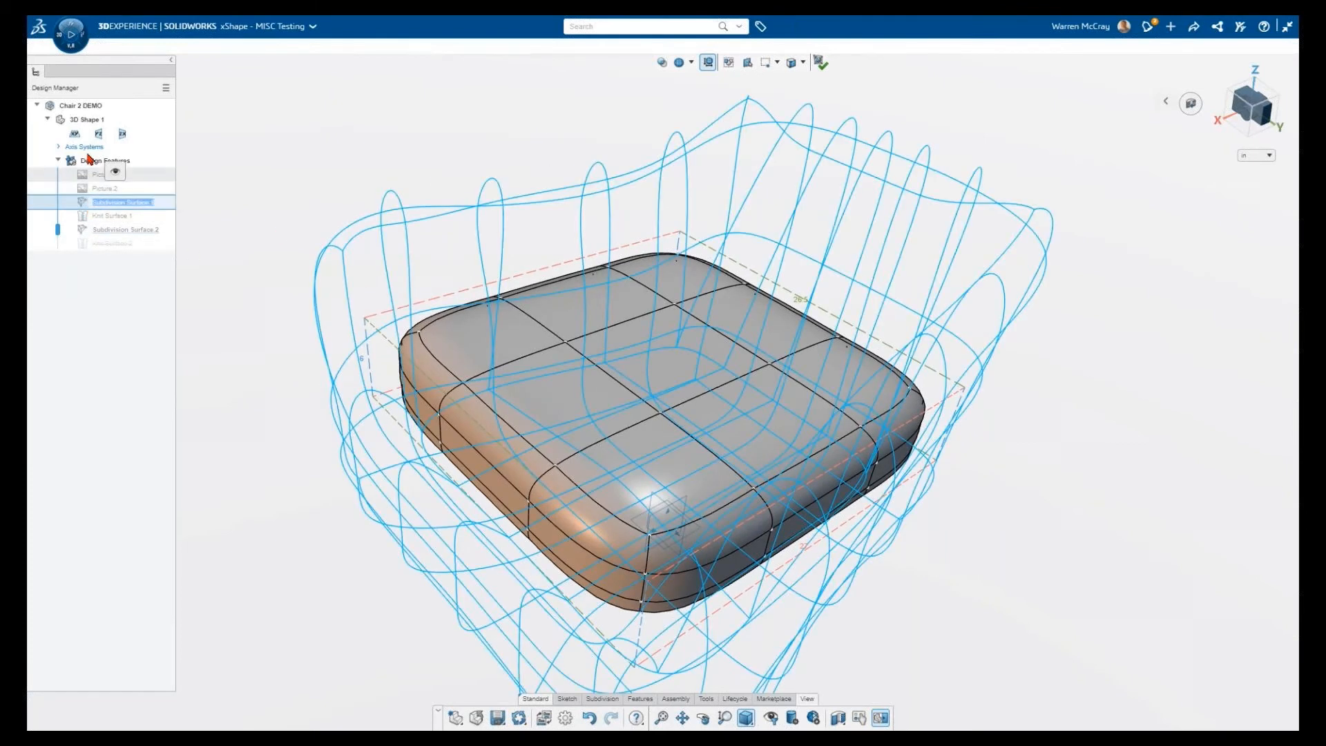
pyautogui.press('Tab')
pyautogui.click(279, 189)
pyautogui.moveTo(308, 197); pyautogui.dragTo(331, 280, button='middle')
pyautogui.scroll(-4, 621, 265)
pyautogui.click(709, 65)
pyautogui.moveTo(723, 313)
pyautogui.mouseDown(button='middle')
pyautogui.moveTo(703, 342)
pyautogui.moveTo(705, 307)
pyautogui.moveTo(716, 323)
pyautogui.mouseUp(button='middle')
pyautogui.hotkey('ctrl', '5')
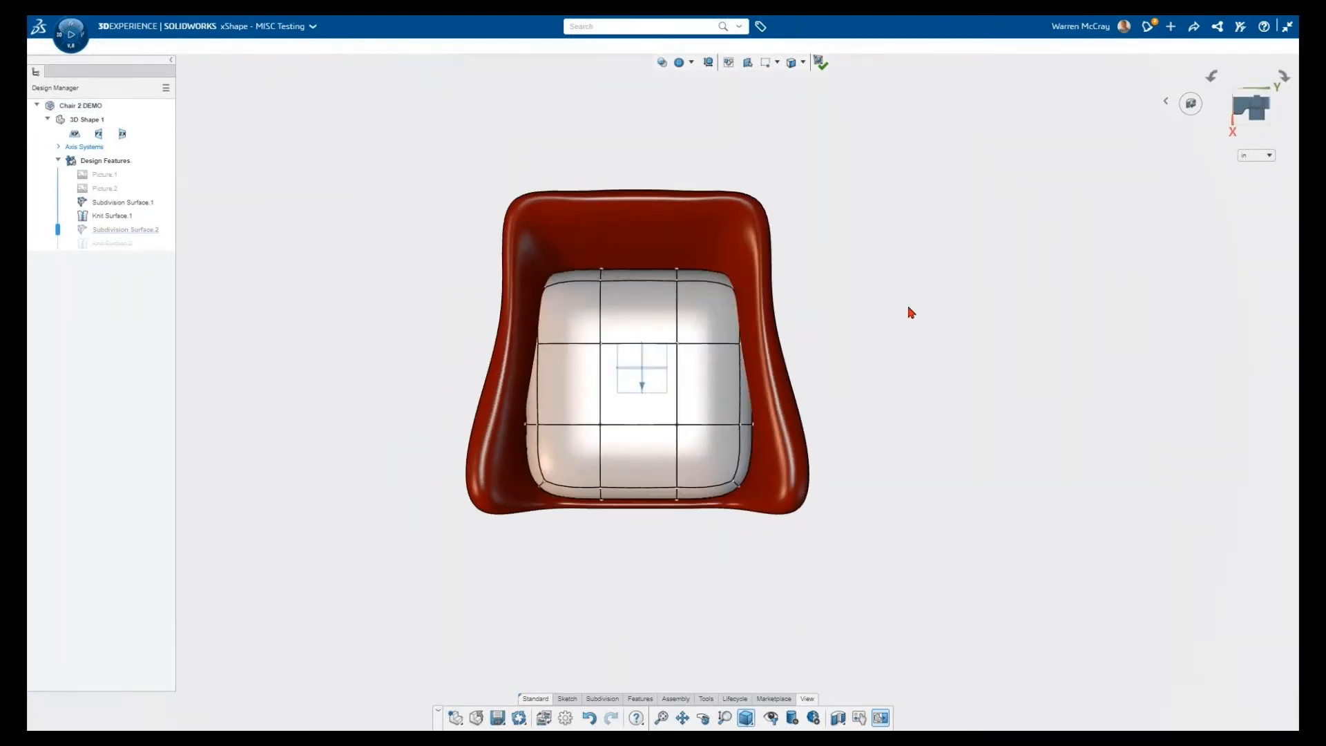
# Try to reshape one side of the cushion by moving its control points inward in top view.
pyautogui.doubleClick(122, 206)
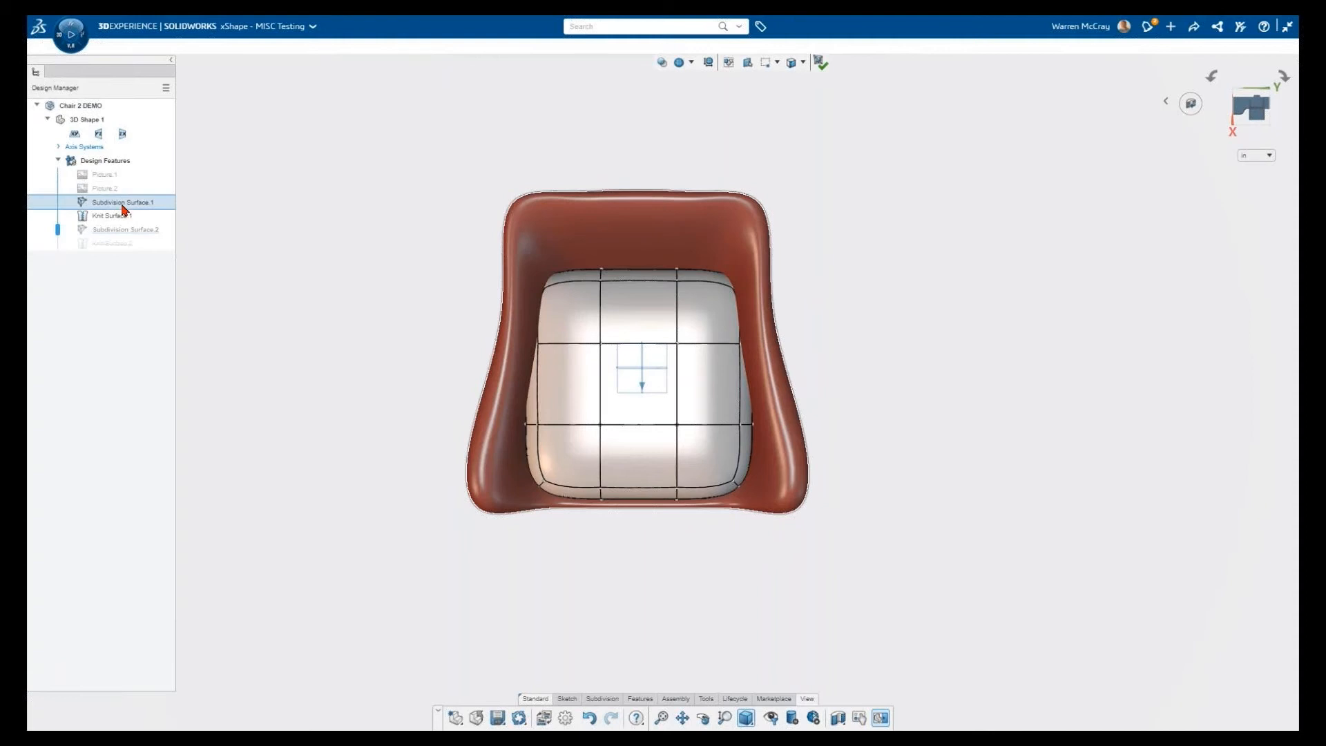
pyautogui.doubleClick(135, 230)
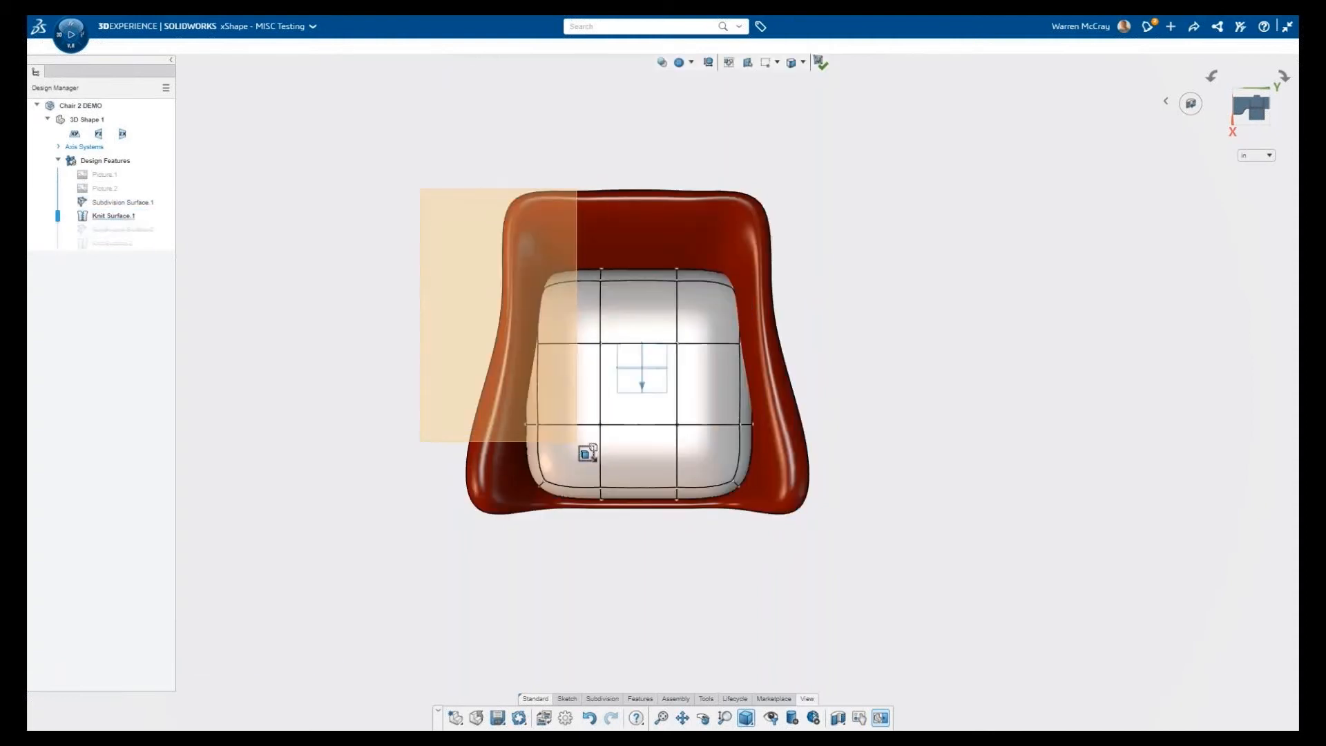
pyautogui.moveTo(577, 360); pyautogui.dragTo(595, 360)
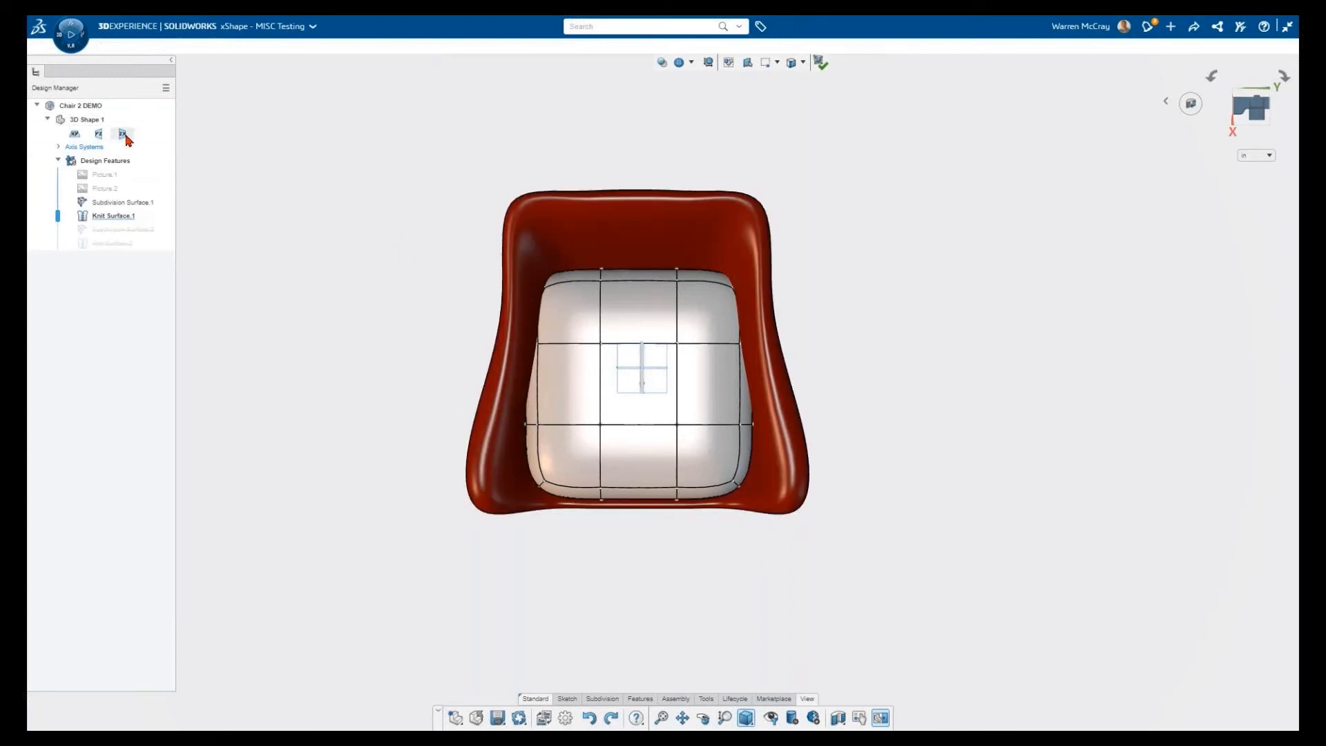
# Apply subdivision symmetry to the cushion about the ZX plane.
pyautogui.click(603, 698)
pyautogui.click(924, 717)
pyautogui.click(122, 133)
pyautogui.click(328, 72)
# Reshape the cushion's rear and middle side control points to follow the armrests in top view.
pyautogui.moveTo(360, 344)
pyautogui.mouseDown(button='middle')
pyautogui.moveTo(358, 272)
pyautogui.moveTo(374, 332)
pyautogui.mouseUp(button='middle')
pyautogui.moveTo(422, 177); pyautogui.dragTo(582, 432)
pyautogui.moveTo(617, 351); pyautogui.dragTo(614, 352)
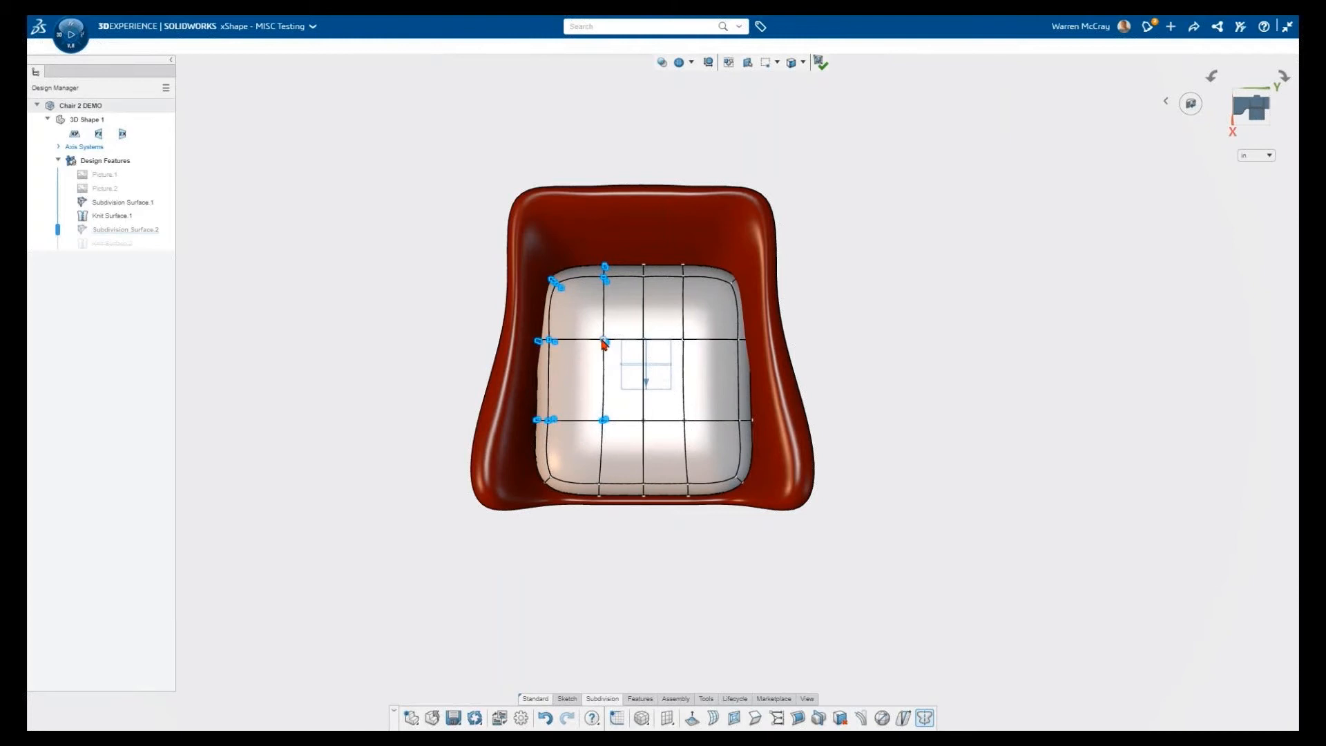
pyautogui.click(459, 234)
pyautogui.moveTo(441, 188); pyautogui.dragTo(558, 447)
pyautogui.moveTo(570, 365); pyautogui.dragTo(607, 393)
# Fine-tune the sideways position of the cushion's outermost rear and middle control points against the armrest.
pyautogui.moveTo(449, 225); pyautogui.dragTo(582, 458)
pyautogui.moveTo(594, 357)
pyautogui.mouseDown()
pyautogui.moveTo(613, 359)
pyautogui.moveTo(602, 375)
pyautogui.moveTo(593, 354)
pyautogui.mouseUp()
pyautogui.moveTo(584, 528); pyautogui.dragTo(589, 432, button='middle')
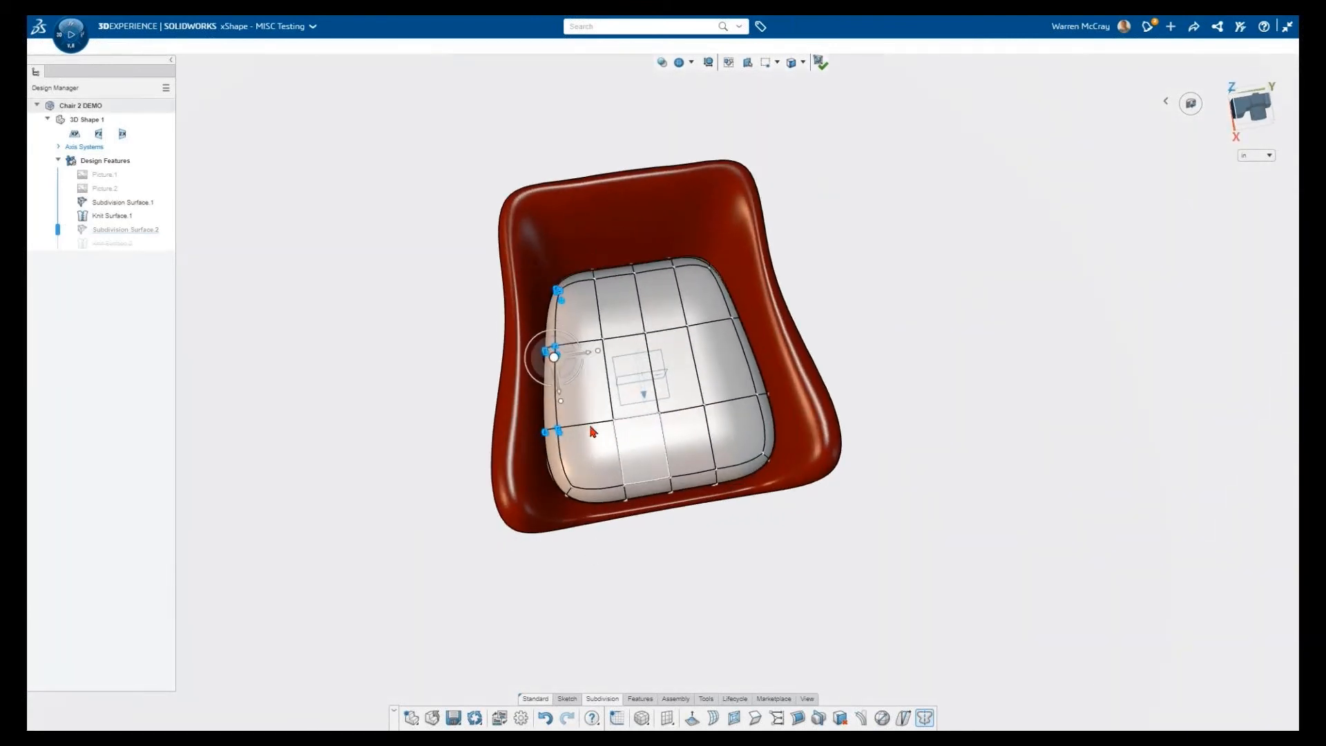
pyautogui.moveTo(592, 359); pyautogui.dragTo(590, 359)
pyautogui.moveTo(656, 504); pyautogui.dragTo(632, 424, button='middle')
pyautogui.press('Escape')
# Create a section view along the YZ plane to cut the chair and cushion crosswise.
pyautogui.scroll(4, 690, 490)
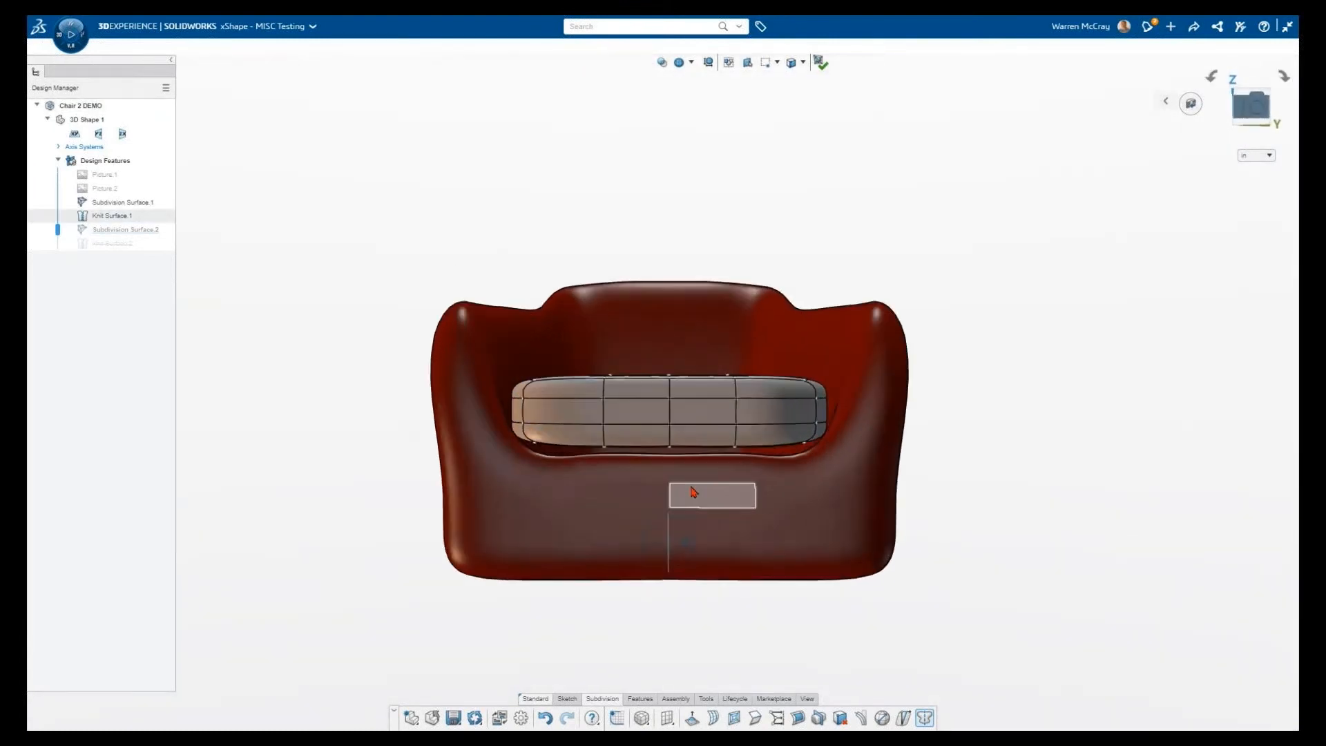
pyautogui.click(807, 699)
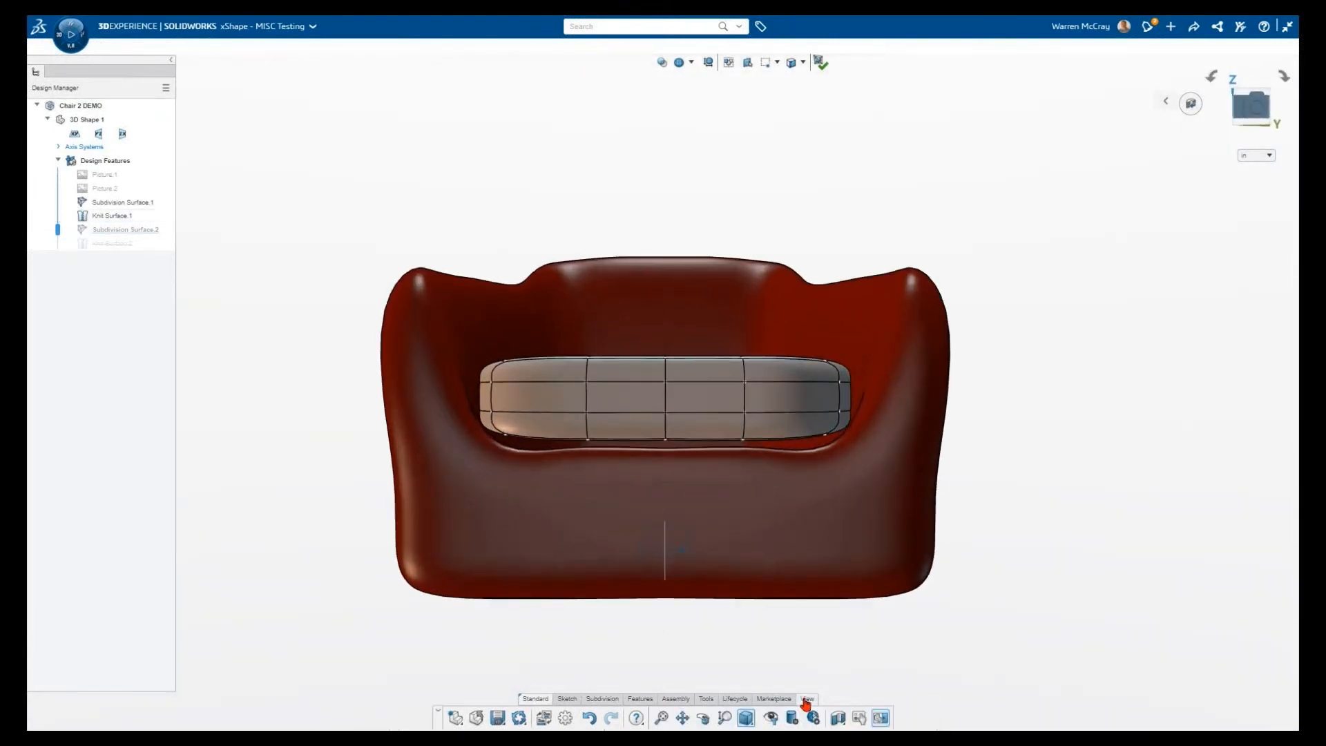
pyautogui.click(836, 718)
pyautogui.click(278, 96)
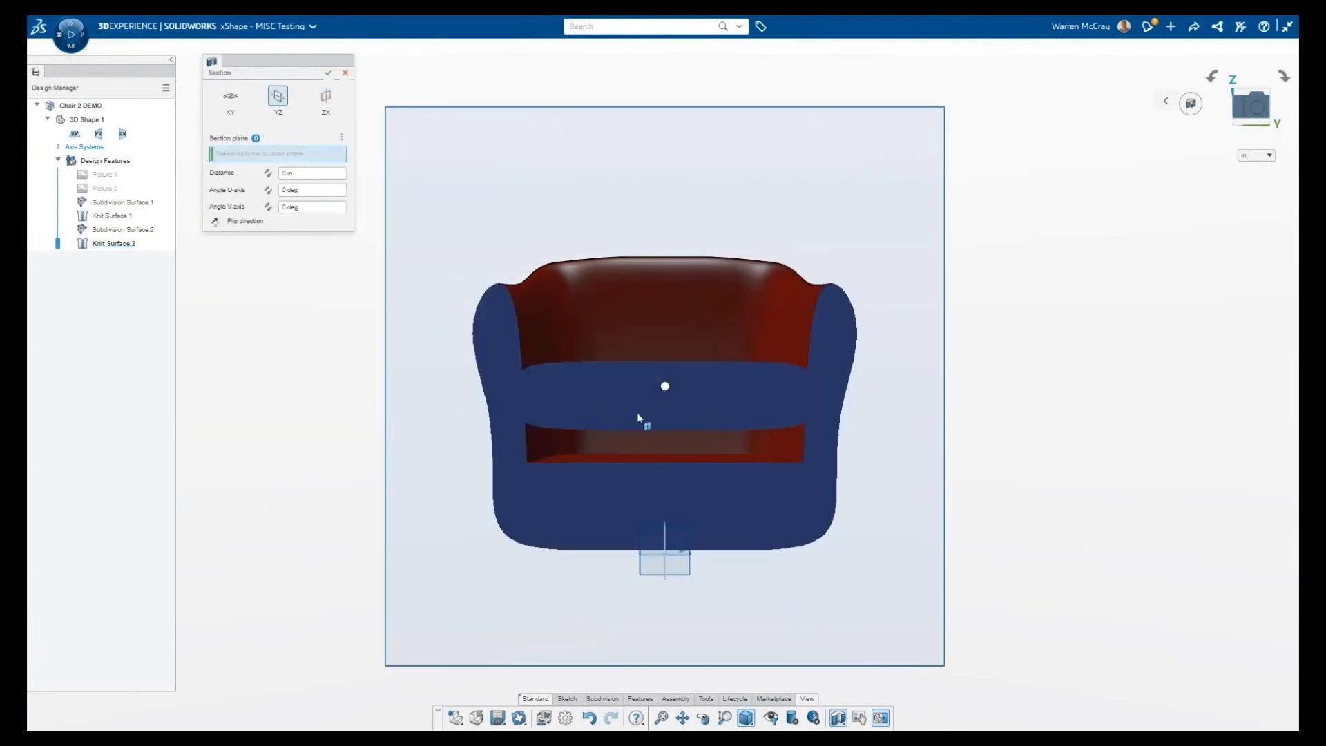
pyautogui.click(328, 73)
# Edit Subdivision Surface.2, lower the whole cushion onto the chair seat, and turn off the section view.
pyautogui.doubleClick(148, 229)
pyautogui.moveTo(381, 206); pyautogui.dragTo(960, 552)
pyautogui.moveTo(673, 373); pyautogui.dragTo(673, 404)
pyautogui.click(462, 236)
pyautogui.moveTo(463, 235); pyautogui.dragTo(417, 249, button='middle')
pyautogui.click(836, 721)
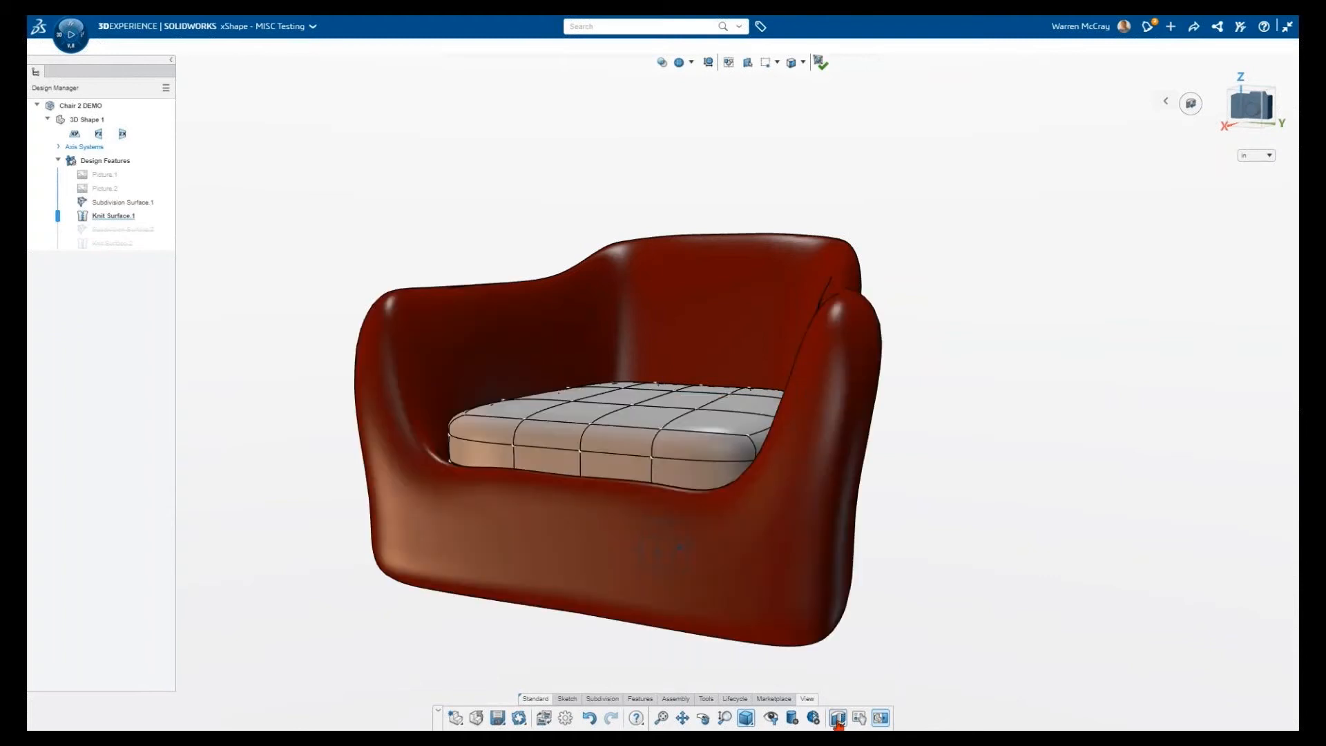
# Inspect the cushion's fit near the armrest with a temporary ZX section plane offset about 13 in.
pyautogui.click(837, 721)
pyautogui.click(325, 99)
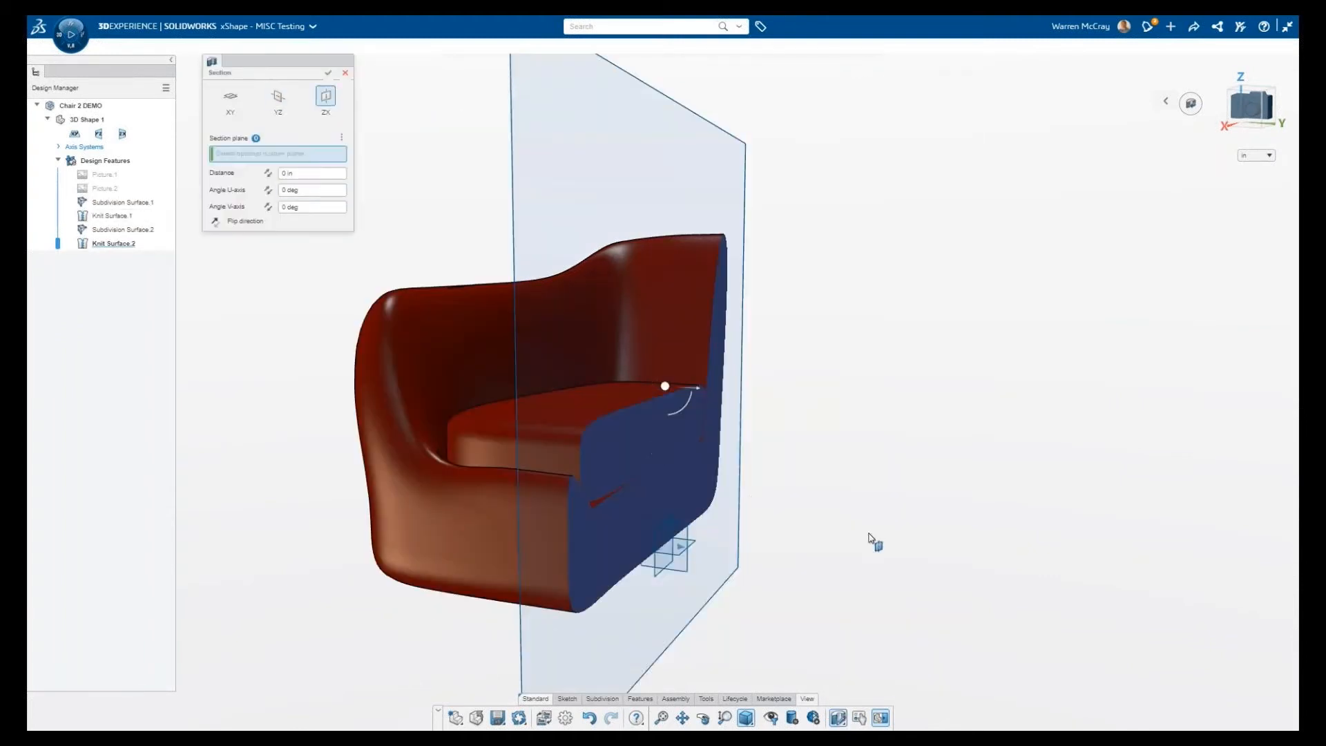
pyautogui.moveTo(698, 400); pyautogui.dragTo(868, 443)
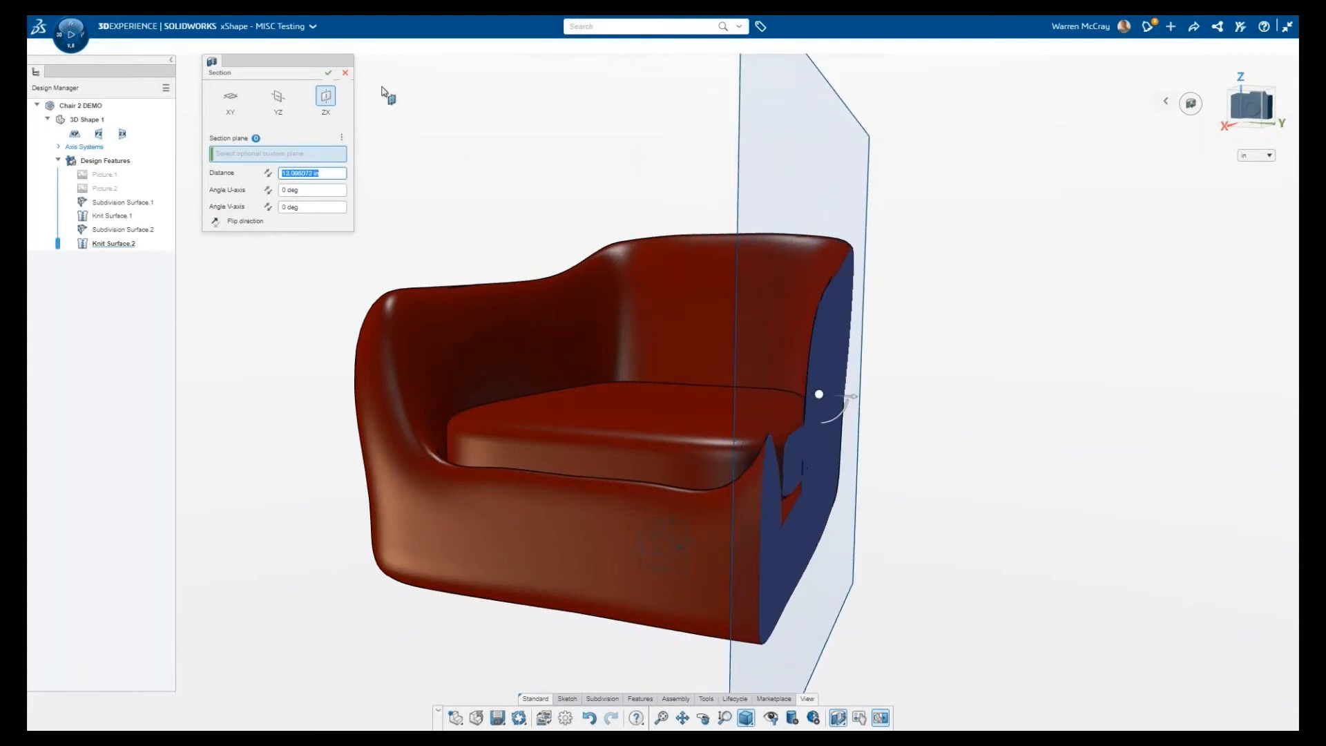
pyautogui.click(345, 72)
# Scale the cushion uniformly by its bounding box to 7 in along Z.
pyautogui.moveTo(447, 201); pyautogui.dragTo(376, 172, button='middle')
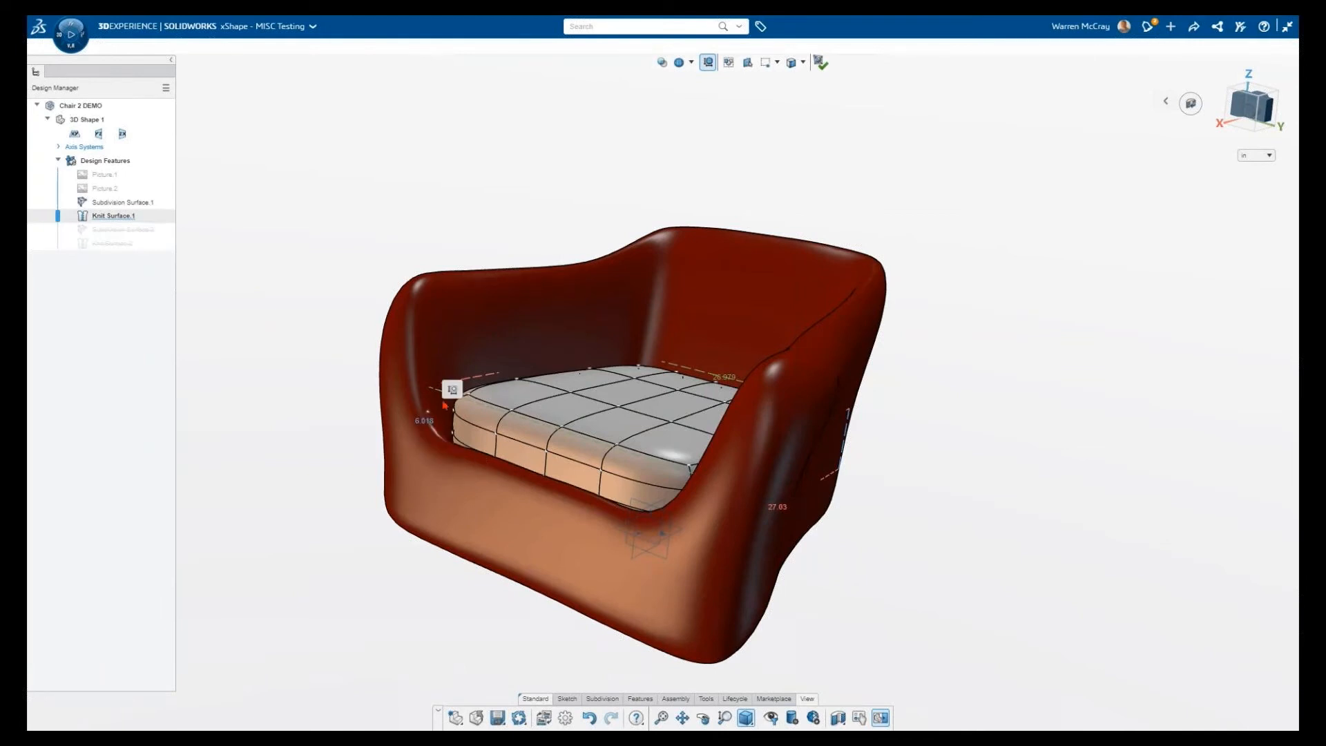
pyautogui.click(451, 389)
pyautogui.press('Return')
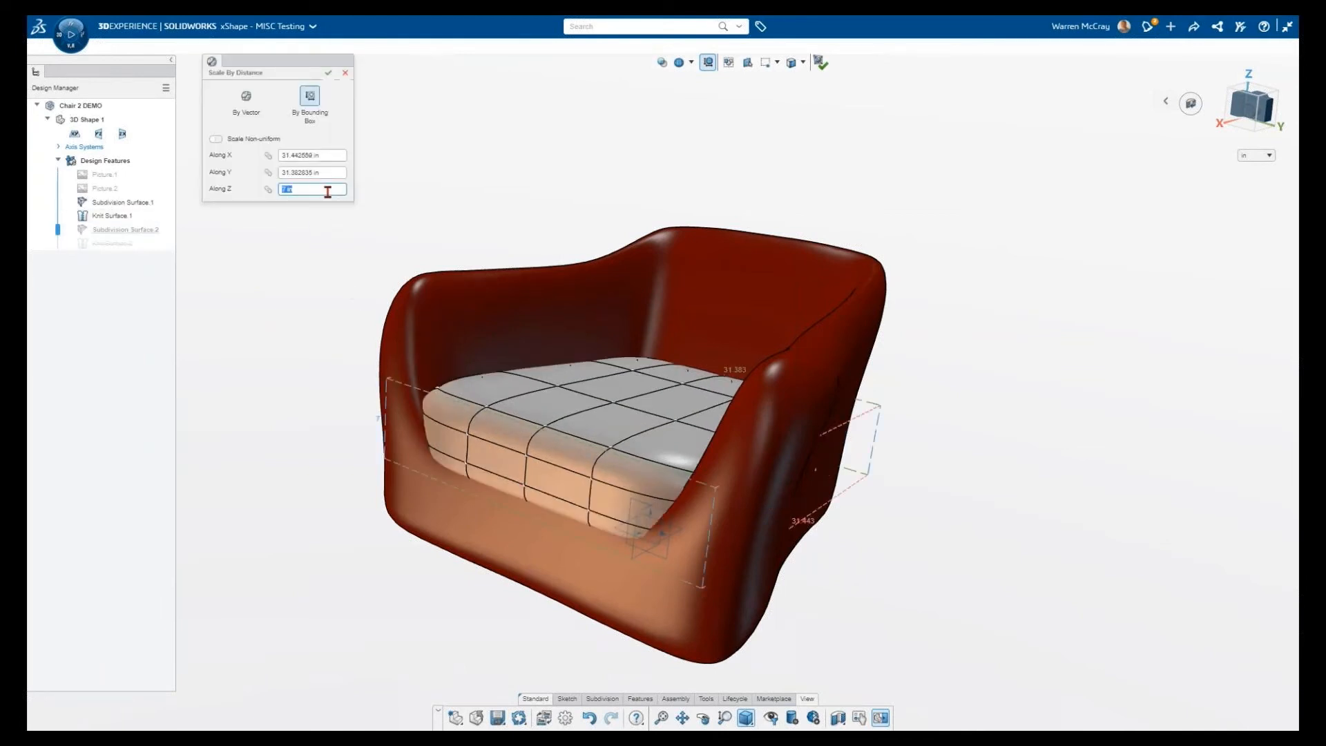
pyautogui.click(328, 72)
pyautogui.moveTo(485, 198); pyautogui.dragTo(446, 497, button='middle')
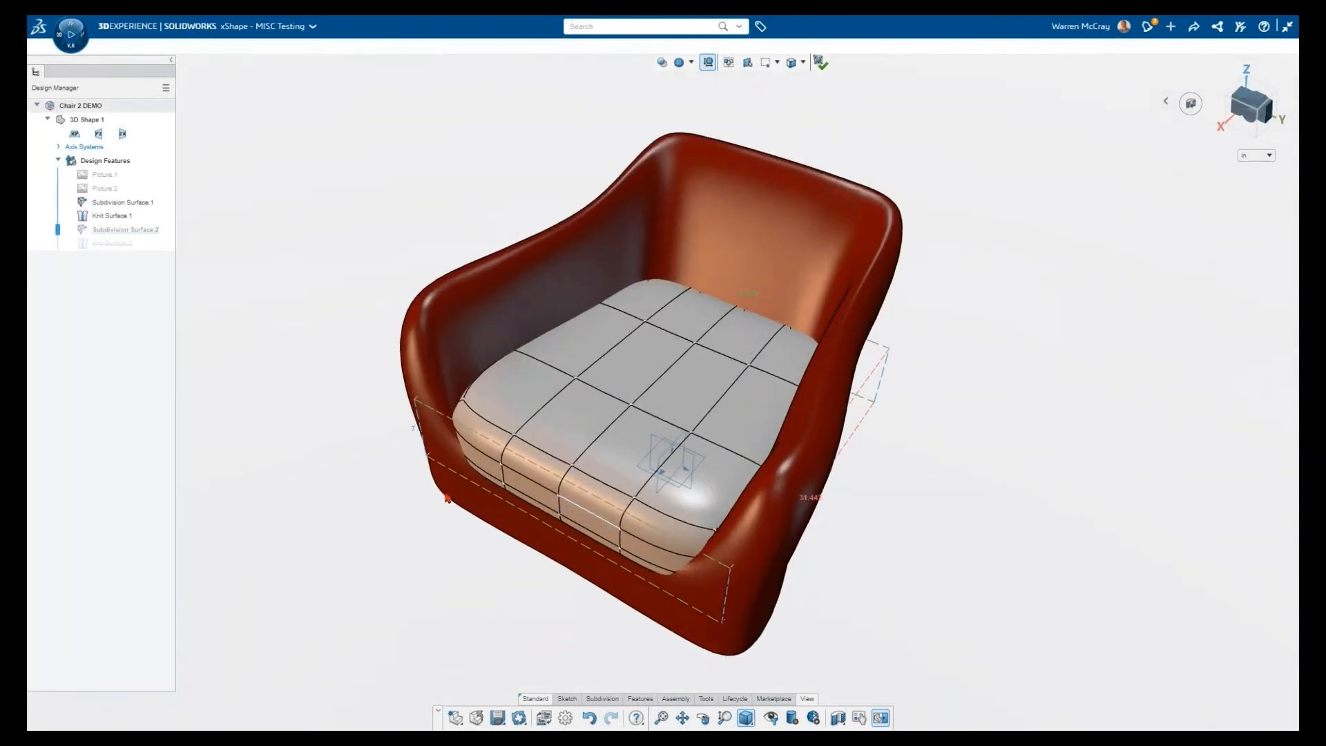
# Edit Subdivision Surface.2 and scale the seat cushion uniformly by its bounding box to 6.5 in along Z.
pyautogui.moveTo(532, 155); pyautogui.dragTo(481, 317, button='middle')
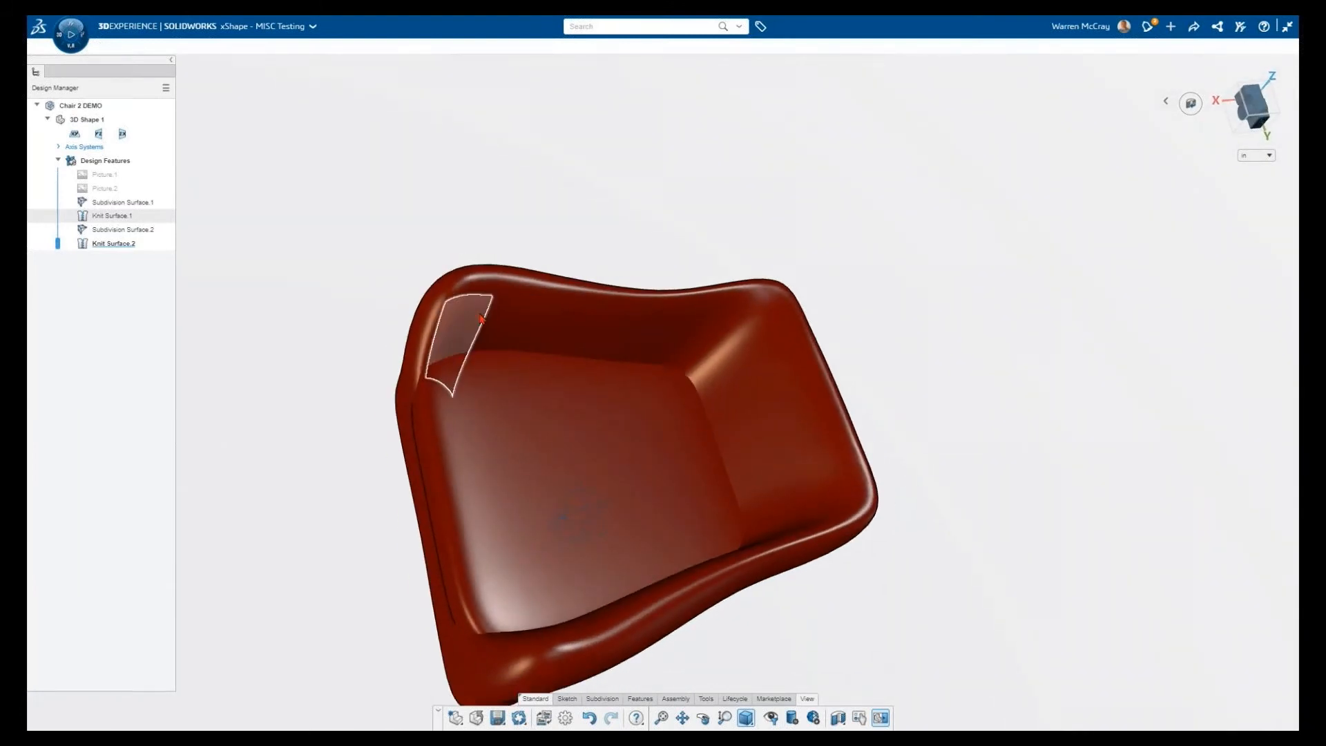
pyautogui.moveTo(586, 450); pyautogui.dragTo(525, 387, button='middle')
pyautogui.doubleClick(109, 231)
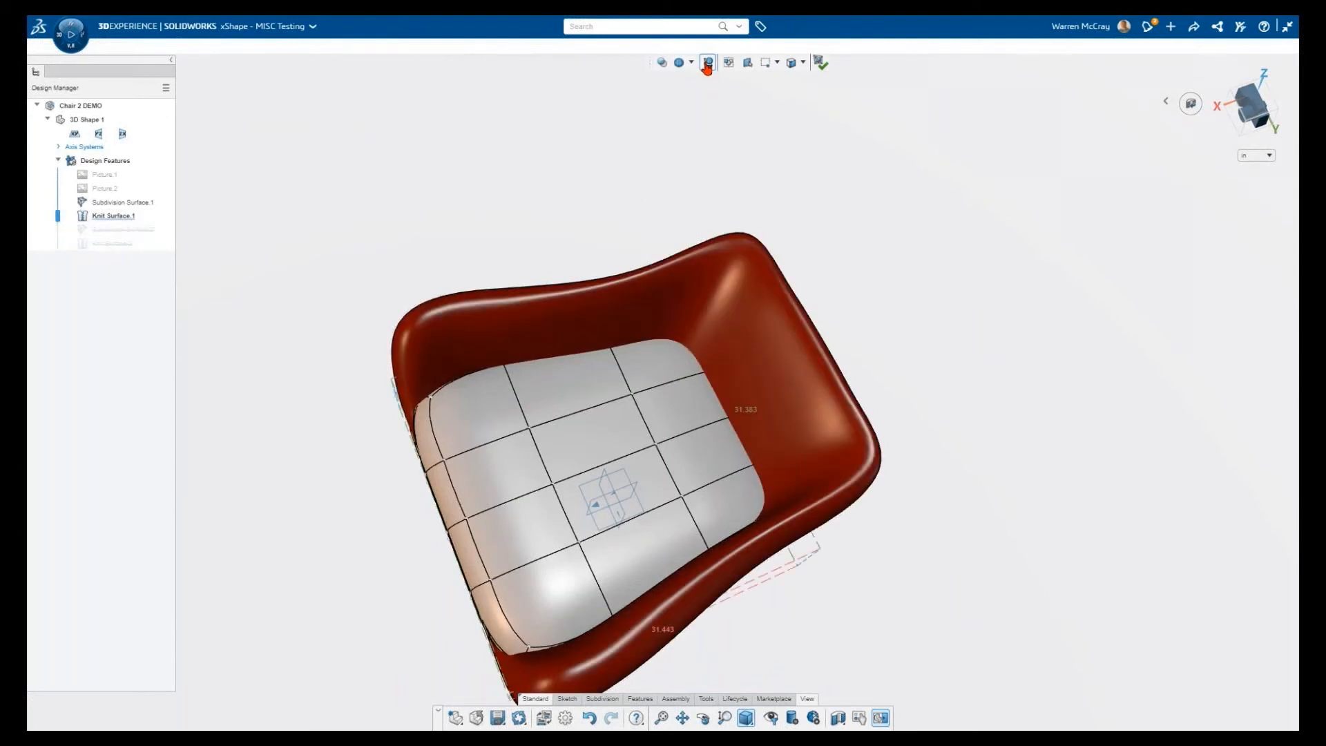
pyautogui.moveTo(621, 296); pyautogui.dragTo(397, 371, button='middle')
pyautogui.click(429, 342)
pyautogui.click(330, 188)
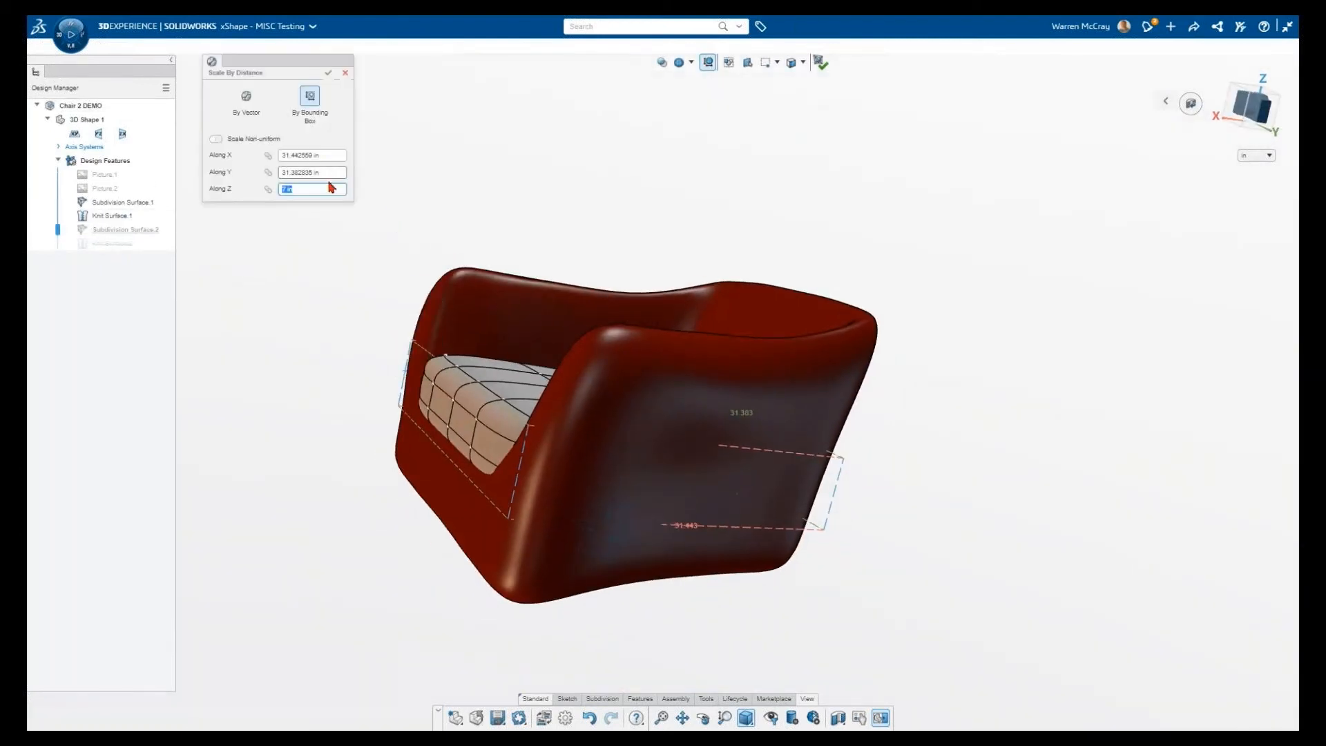
pyautogui.moveTo(435, 257); pyautogui.dragTo(440, 290, button='middle')
pyautogui.click(491, 470)
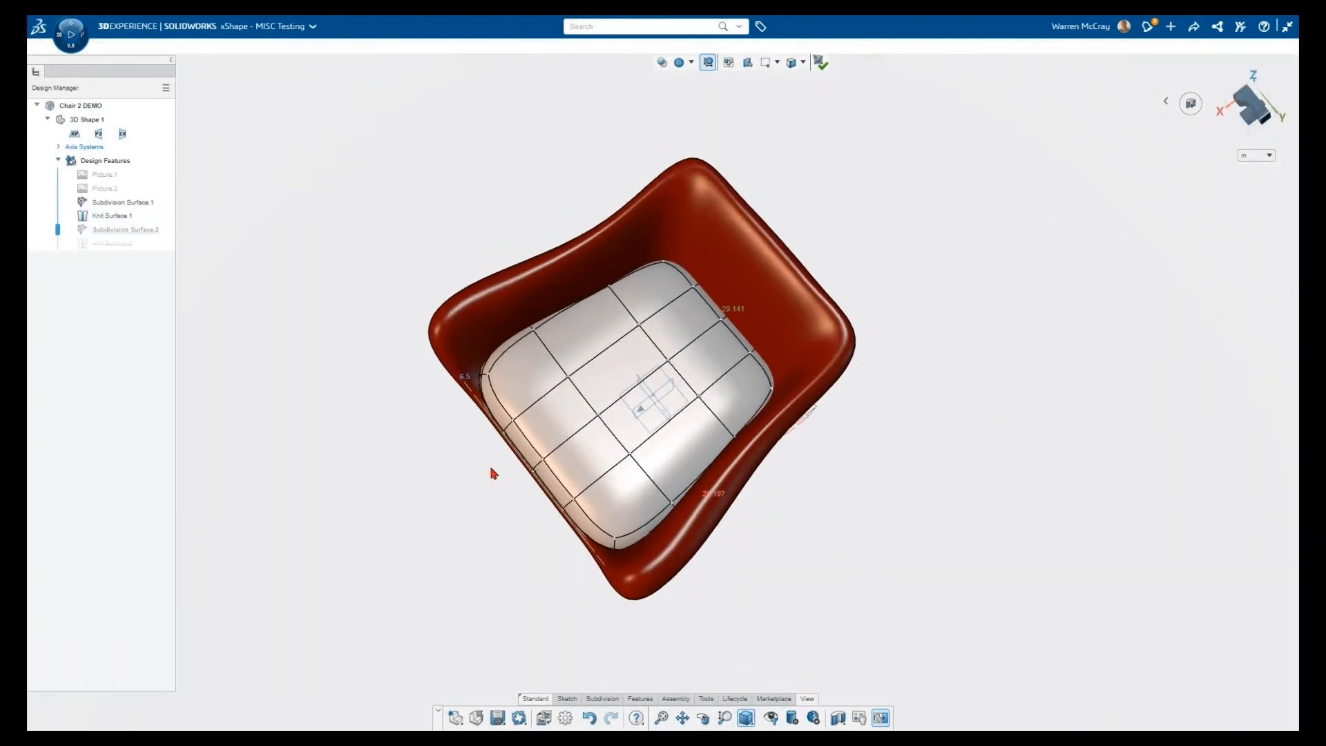
pyautogui.moveTo(492, 470)
pyautogui.mouseDown(button='middle')
pyautogui.moveTo(504, 449)
pyautogui.moveTo(510, 478)
pyautogui.mouseUp(button='middle')
pyautogui.press('Escape')
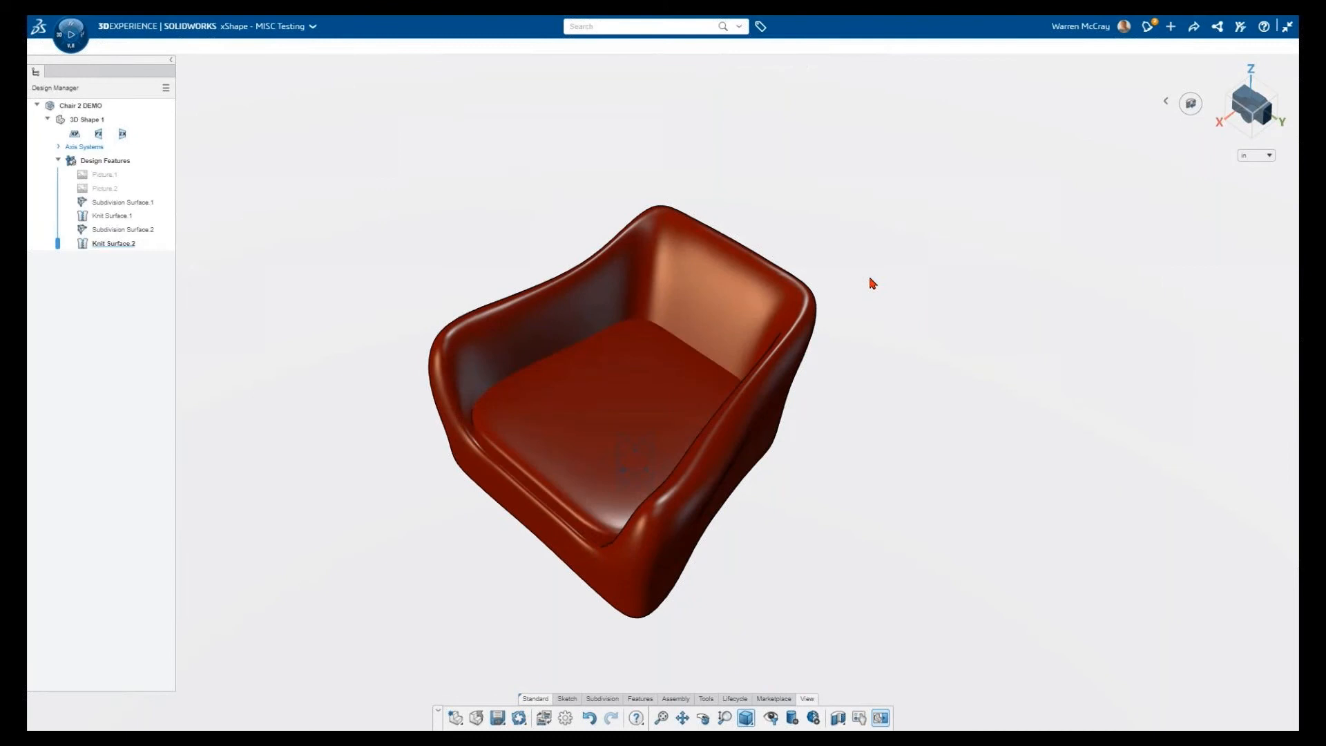
# Edit the seat cushion from above and move its side control points inward, narrowing it to about 27.5 in along Y.
pyautogui.moveTo(627, 499); pyautogui.dragTo(161, 546, button='middle')
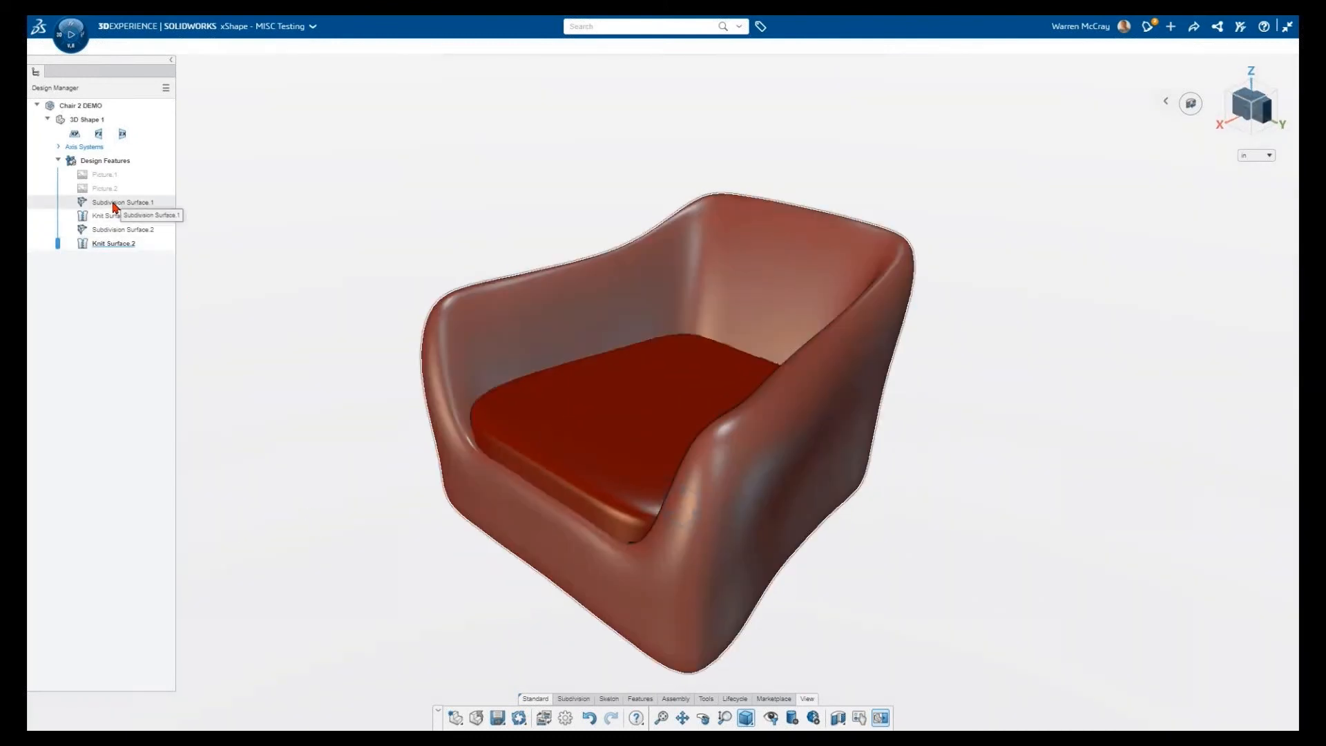
pyautogui.hotkey('ctrl', '5')
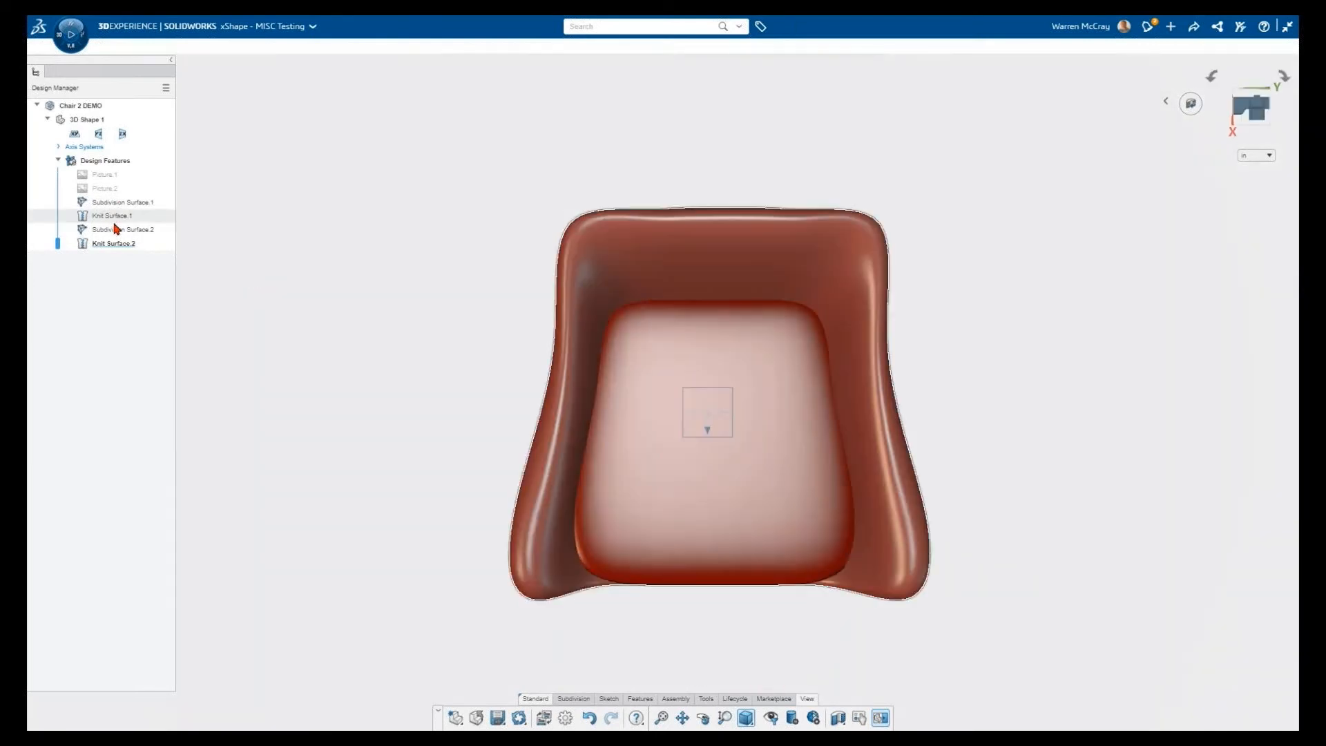
pyautogui.doubleClick(116, 230)
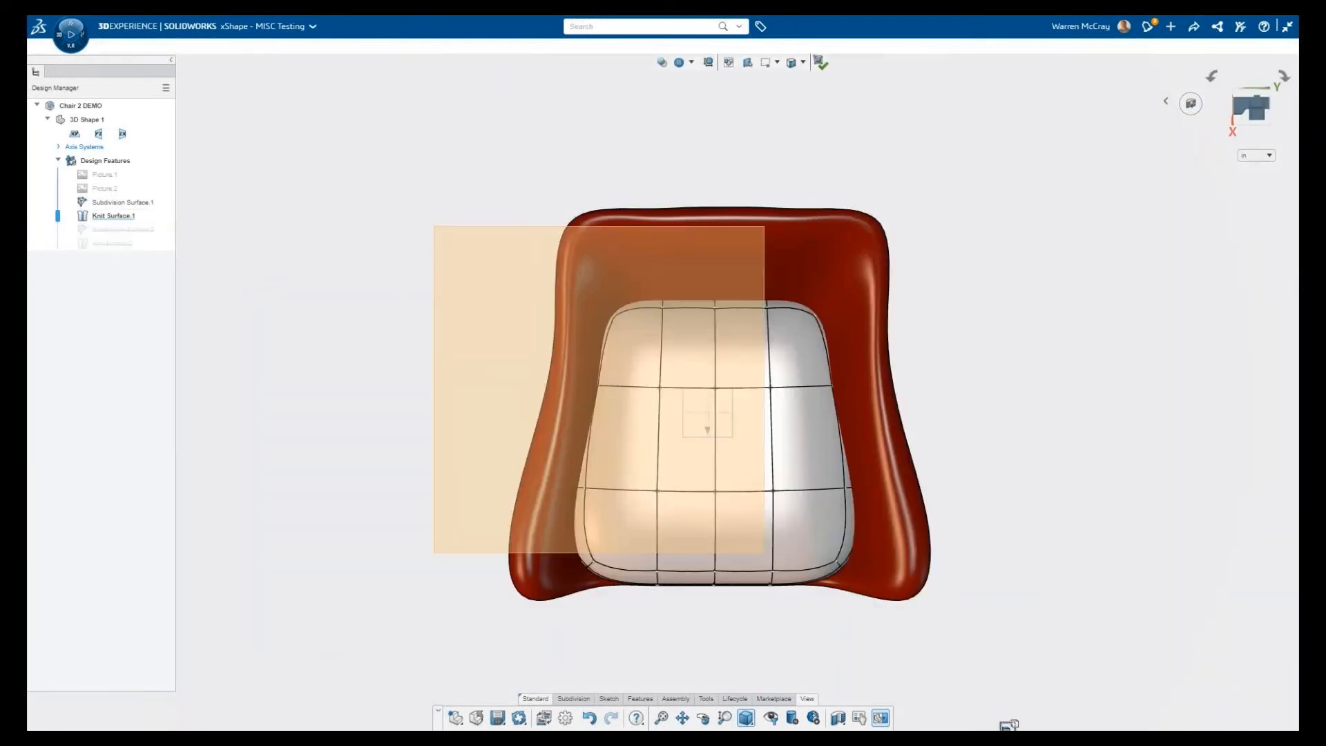
pyautogui.moveTo(557, 154); pyautogui.dragTo(694, 675)
pyautogui.moveTo(671, 447); pyautogui.dragTo(674, 444)
pyautogui.click(701, 633)
pyautogui.moveTo(700, 633); pyautogui.dragTo(639, 507, button='middle')
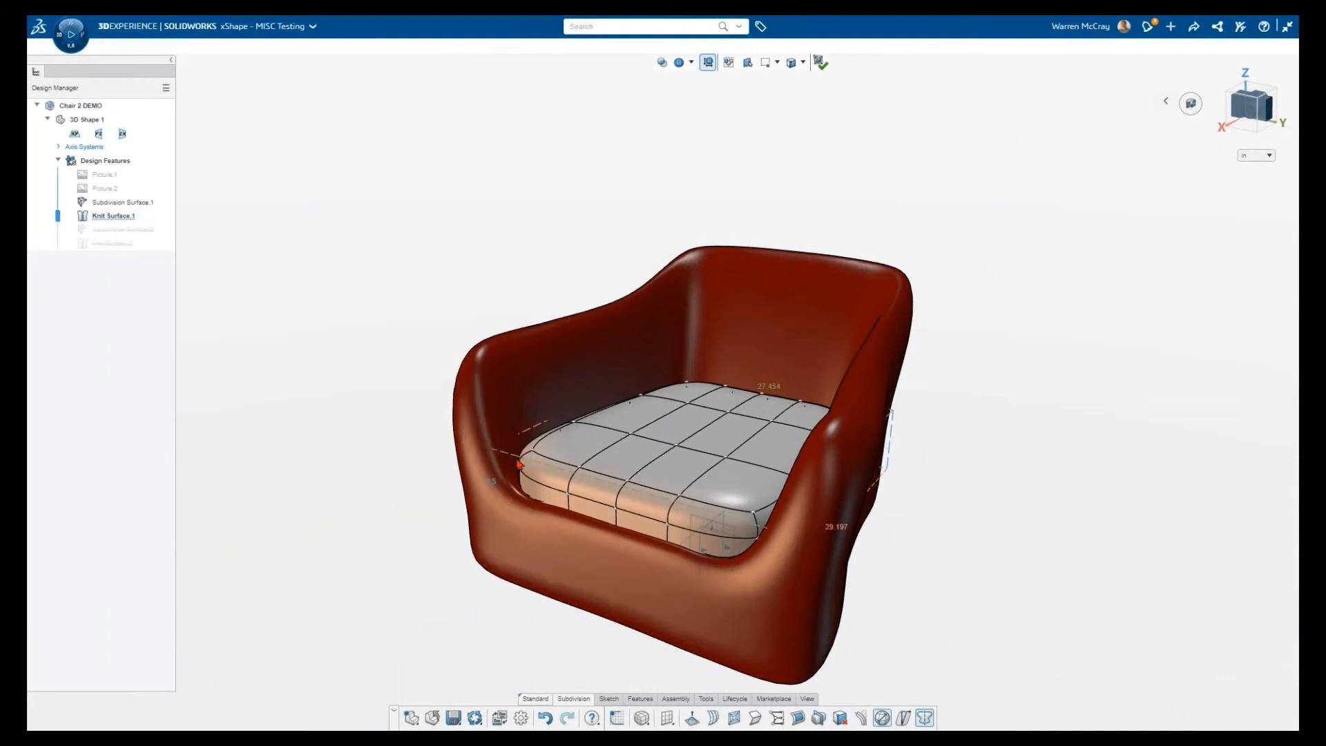
# Scale the seat cushion non-uniformly by its bounding box to 7 in along Z and finish editing.
pyautogui.write('7')
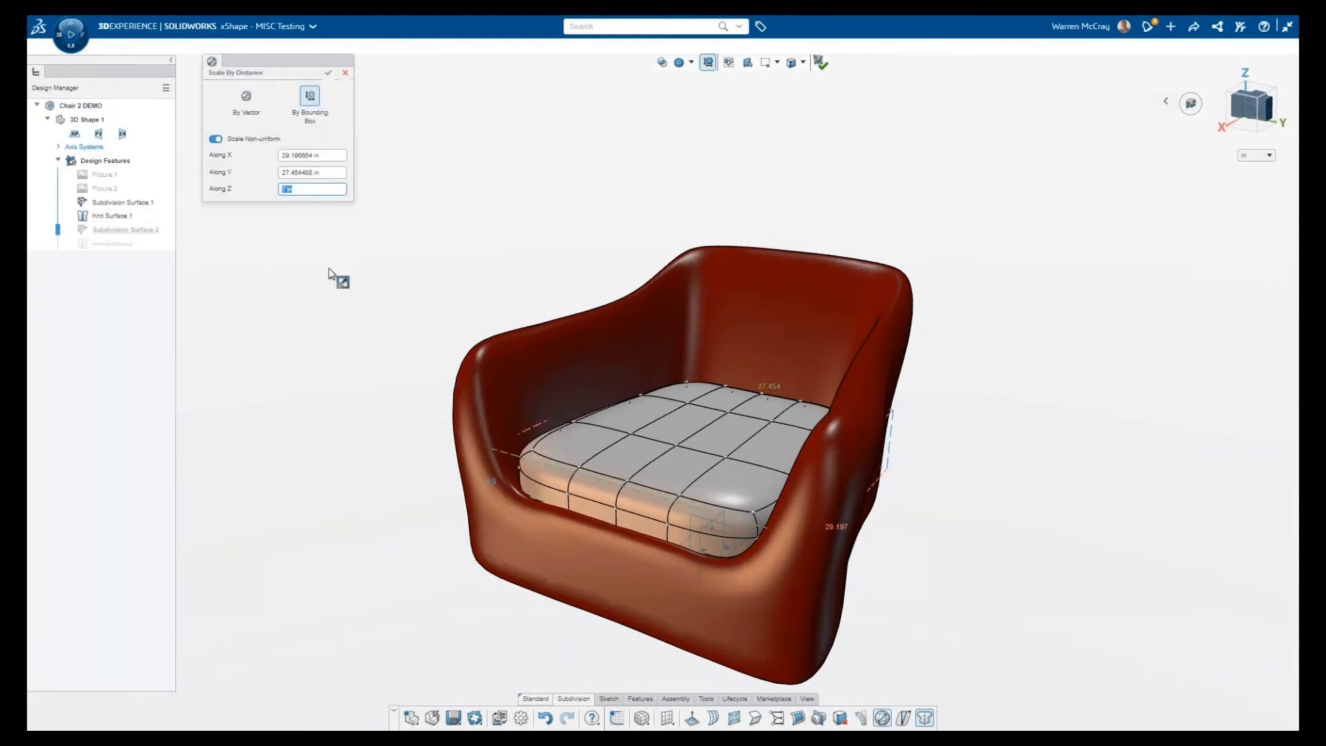
pyautogui.press('Return')
pyautogui.moveTo(365, 307); pyautogui.dragTo(279, 338, button='middle')
pyautogui.press('Return')
pyautogui.hotkey('ctrl', '7')
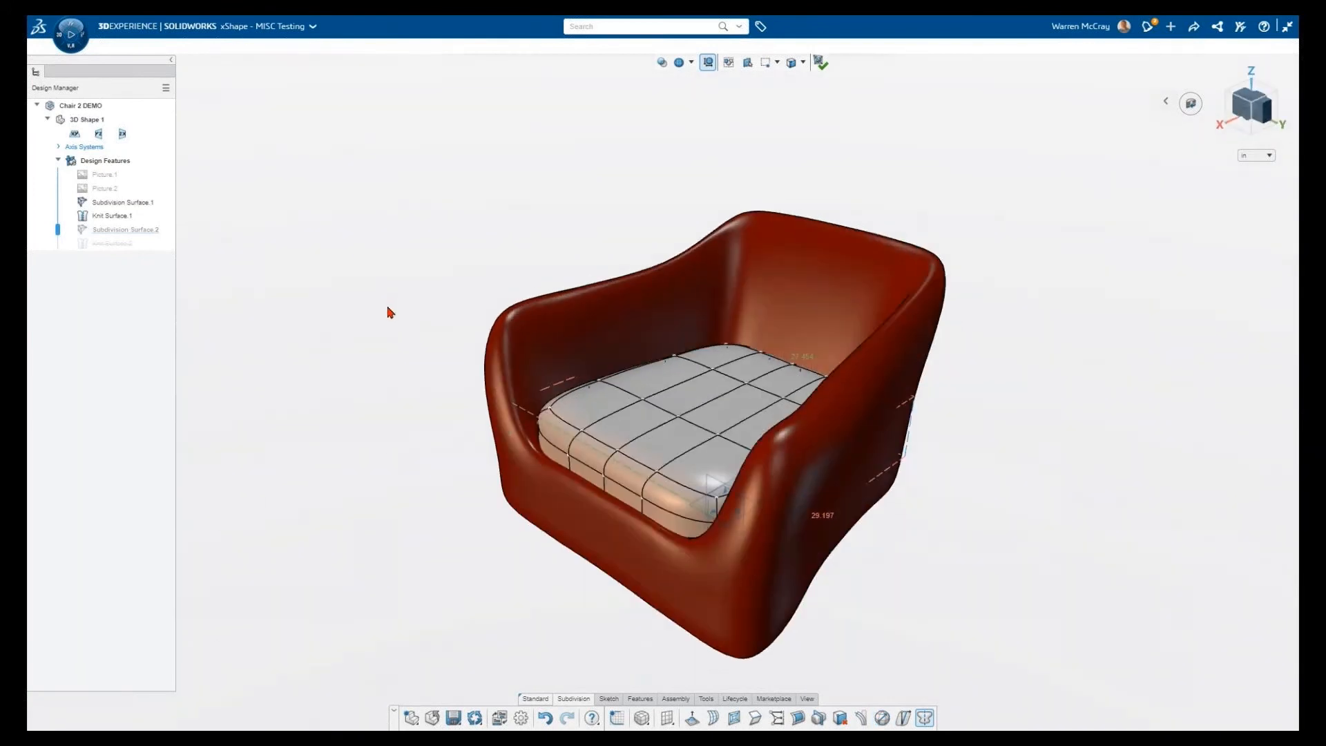
pyautogui.doubleClick(708, 127)
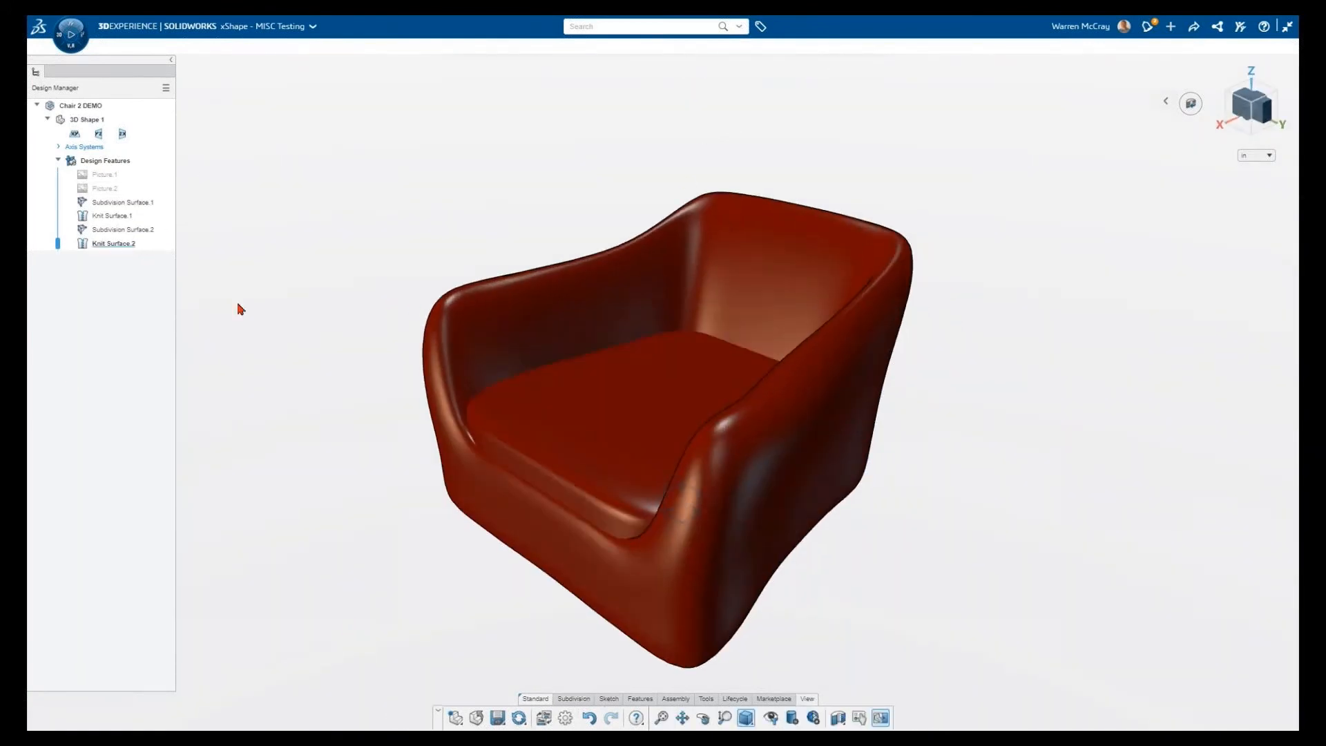
# Display the chair shell as transparent around the seat cushion.
pyautogui.click(121, 161)
pyautogui.click(191, 101)
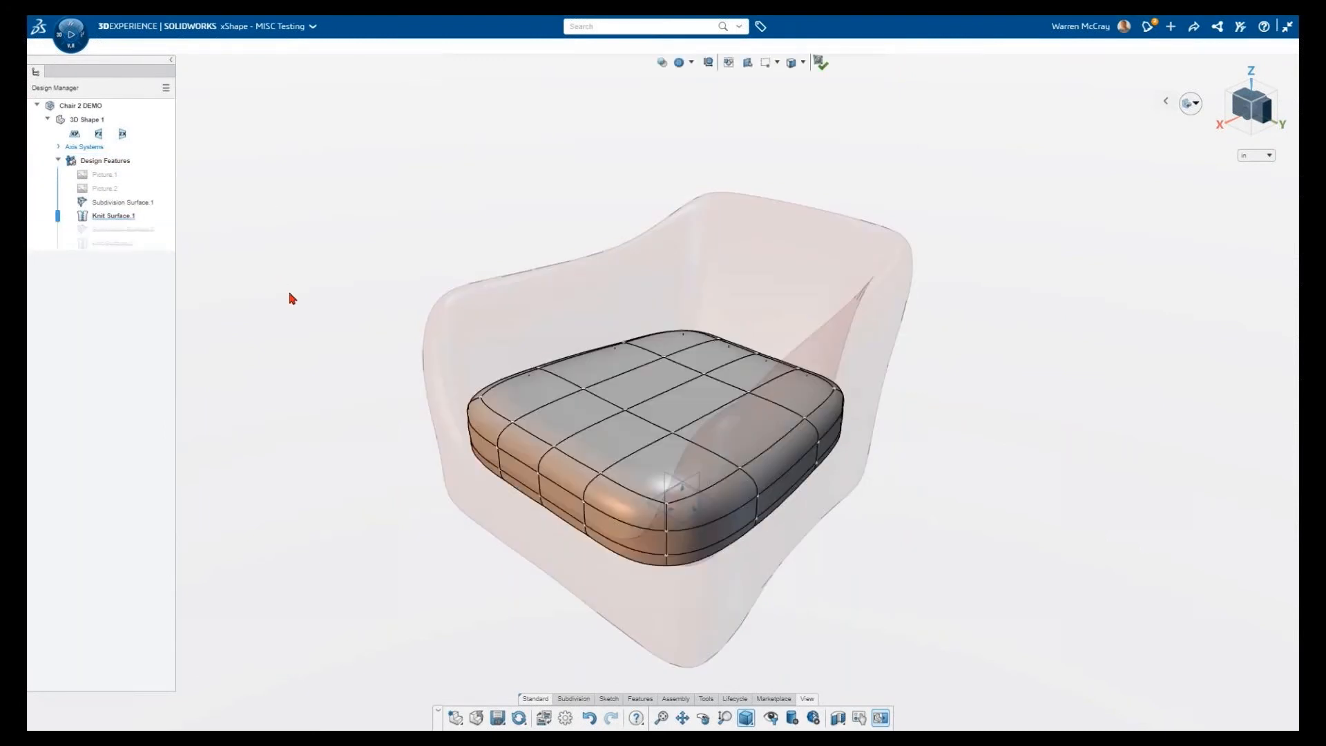
pyautogui.scroll(-3, 370, 350)
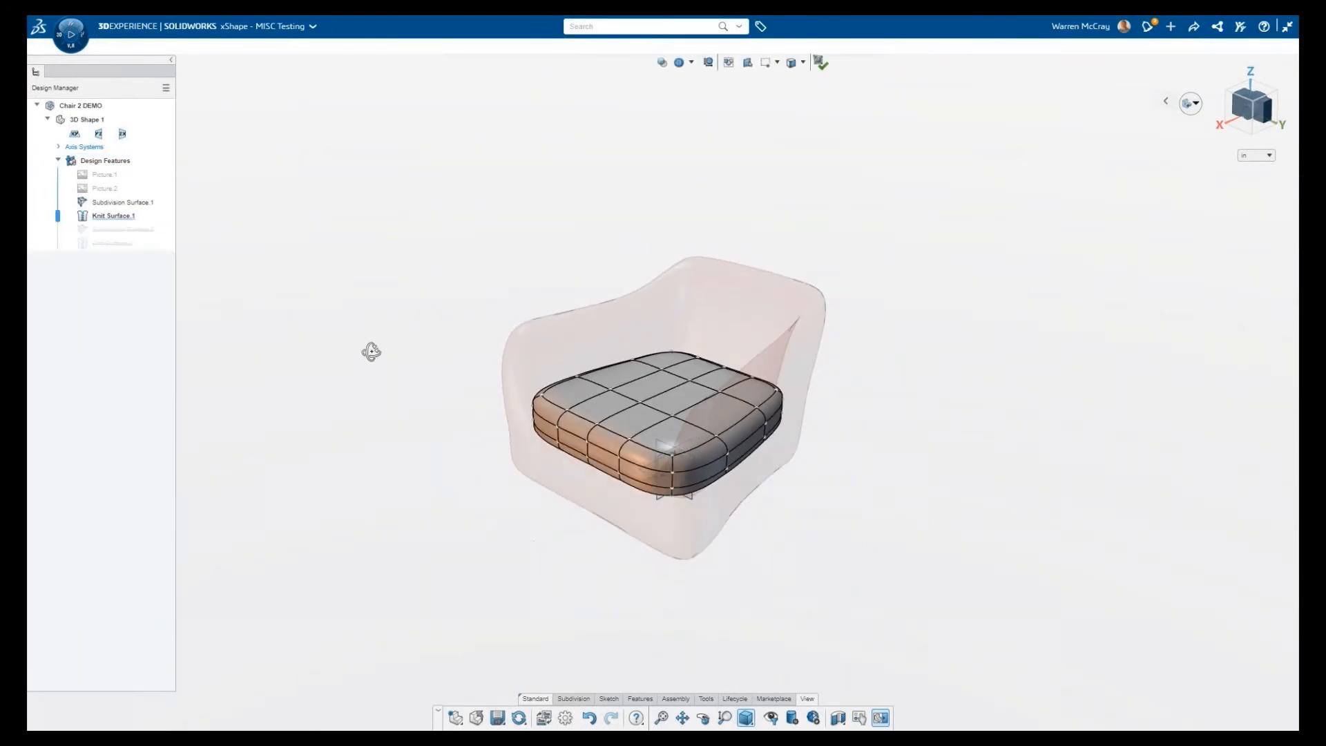
pyautogui.moveTo(370, 350); pyautogui.dragTo(636, 458, button='middle')
pyautogui.scroll(5, 636, 459)
# Scale the seat cushion down uniformly by its bounding box.
pyautogui.click(610, 399)
pyautogui.click(708, 62)
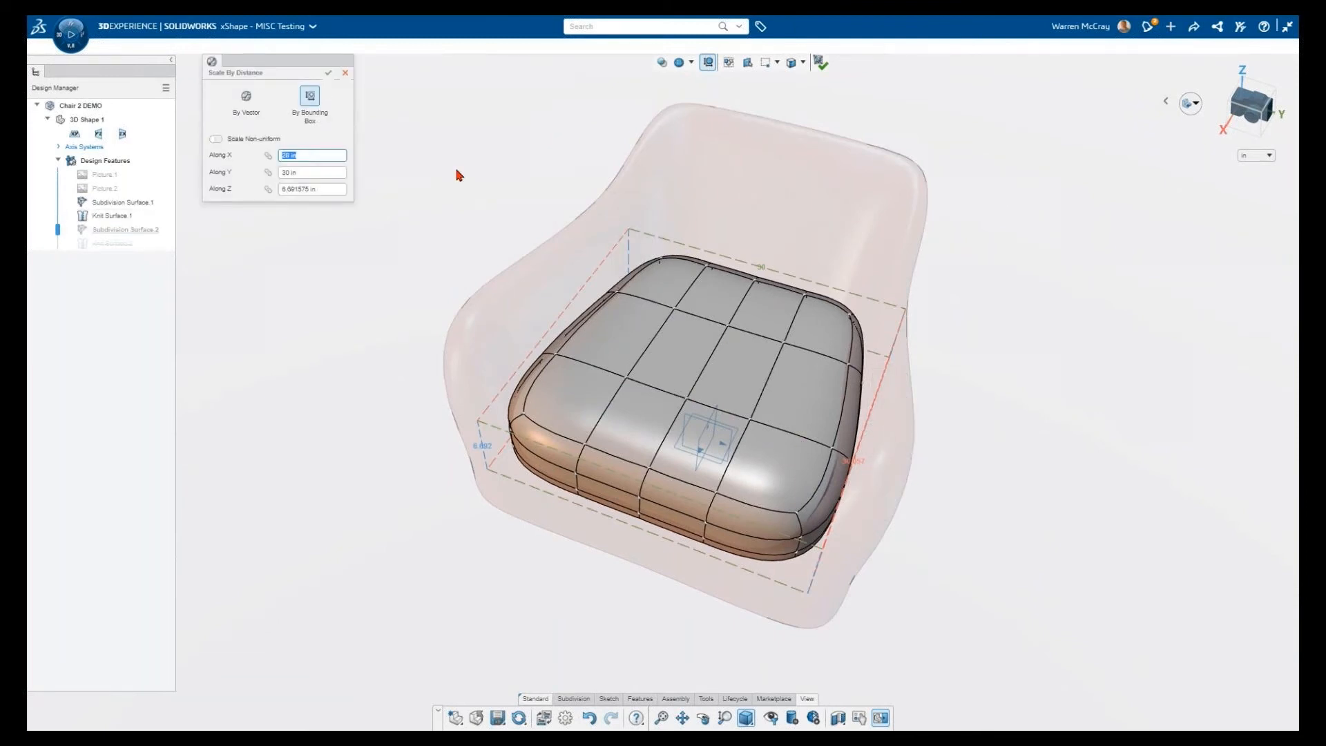
pyautogui.moveTo(681, 368)
pyautogui.mouseDown(button='middle')
pyautogui.moveTo(685, 297)
pyautogui.moveTo(713, 319)
pyautogui.moveTo(664, 350)
pyautogui.moveTo(669, 371)
pyautogui.mouseUp(button='middle')
pyautogui.click(328, 72)
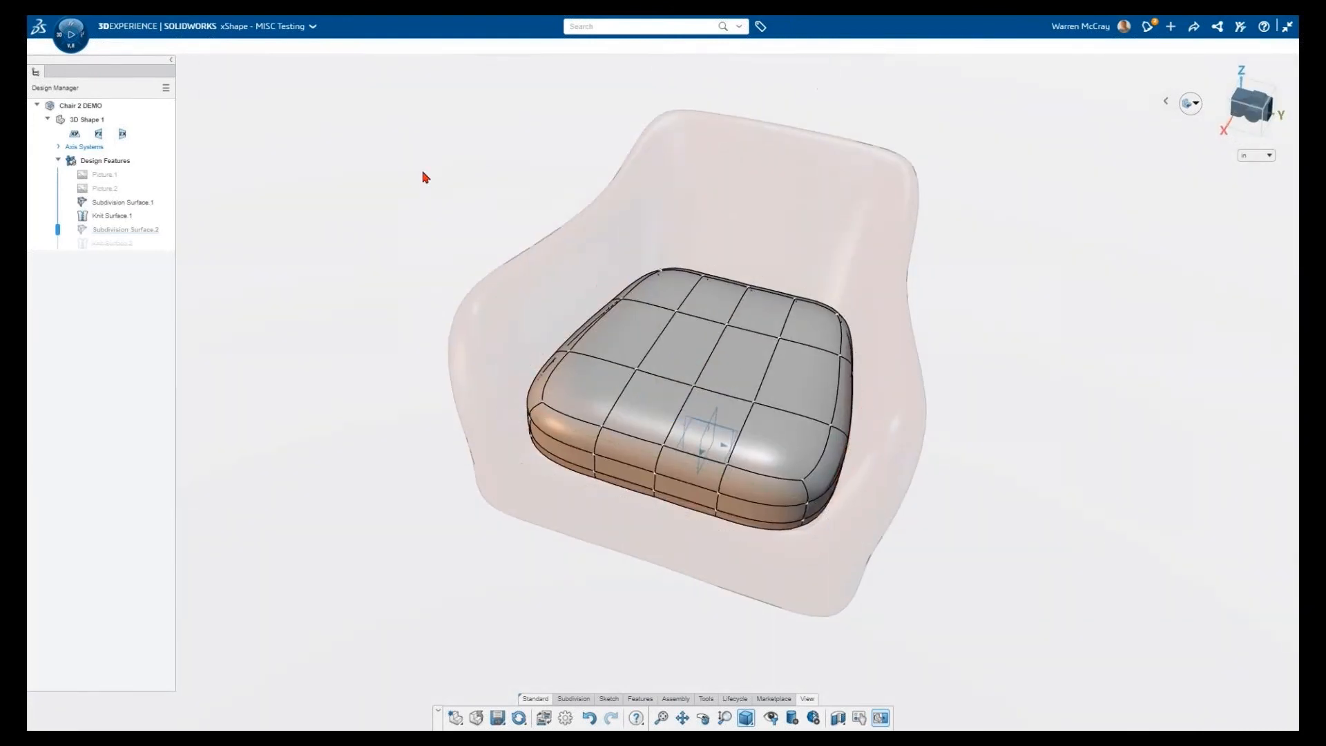
# Finish editing the seat cushion and restore the chair's opaque display.
pyautogui.click(120, 163)
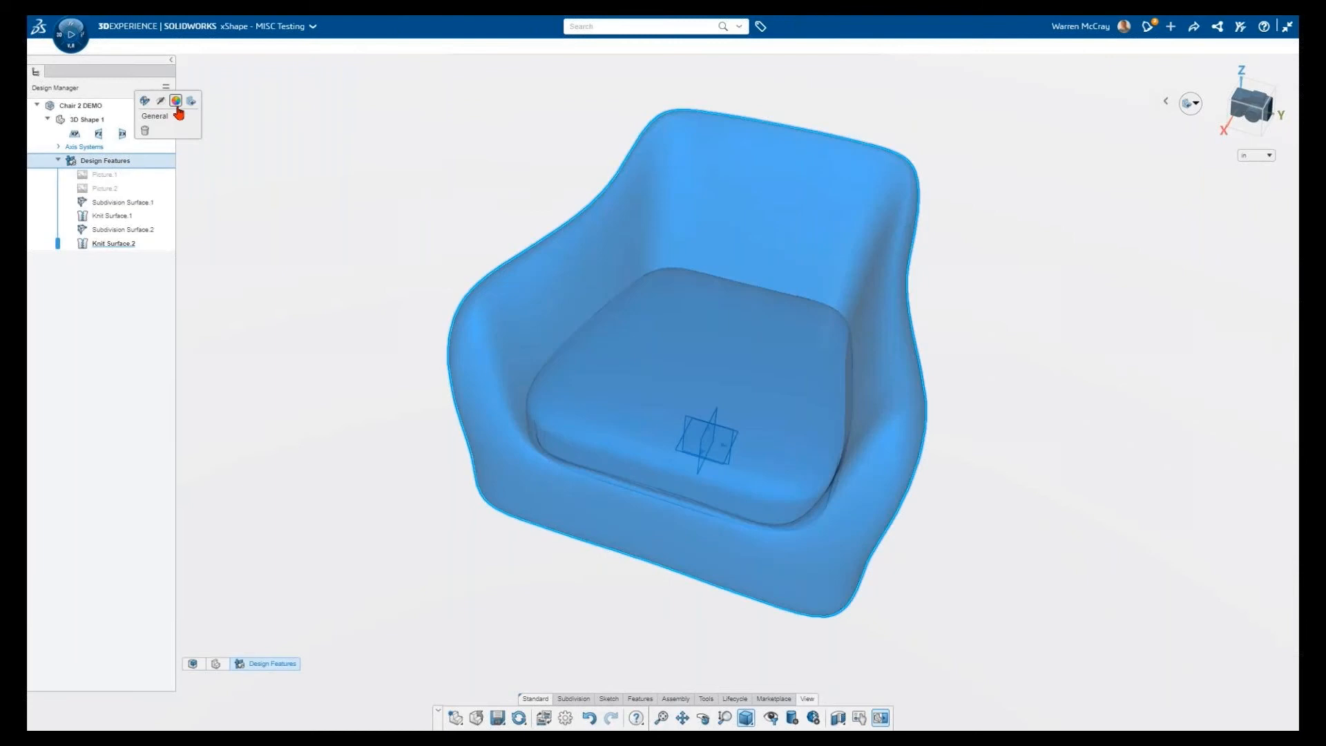
pyautogui.click(190, 101)
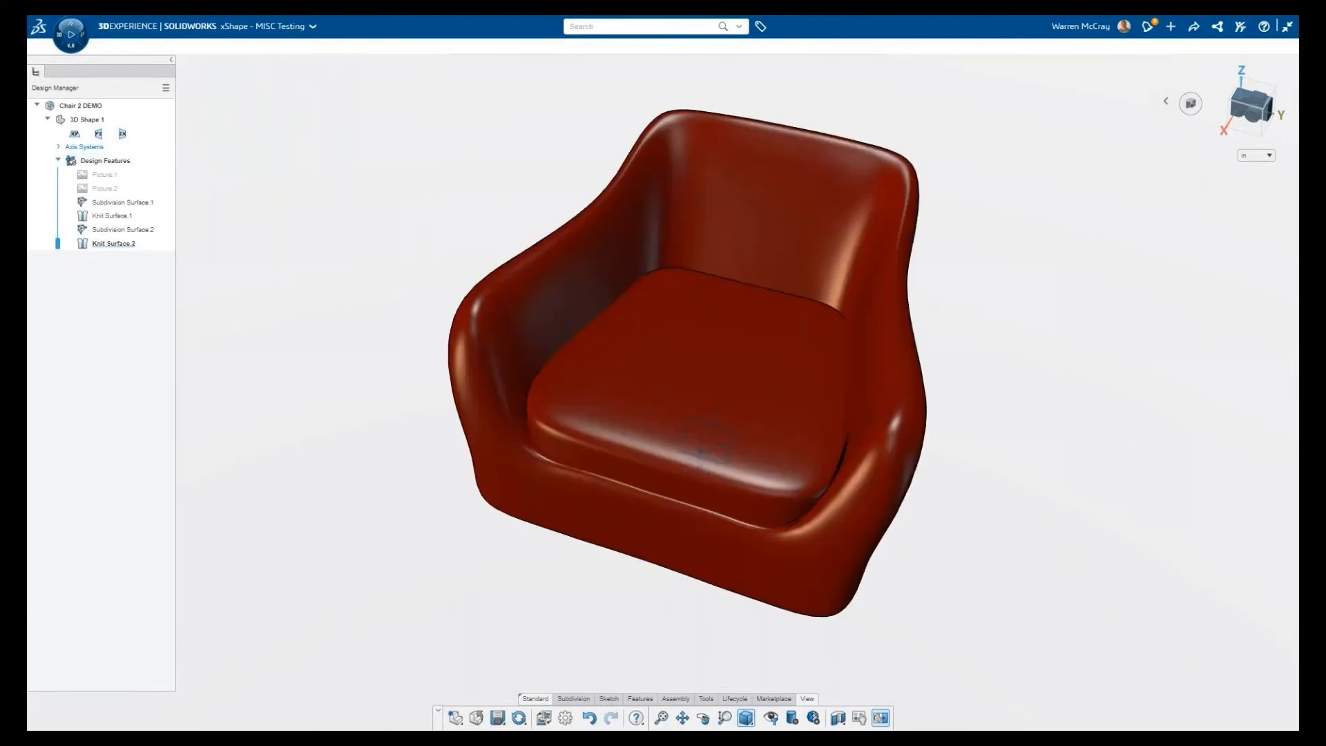
pyautogui.moveTo(336, 345); pyautogui.dragTo(41, 557, button='middle')
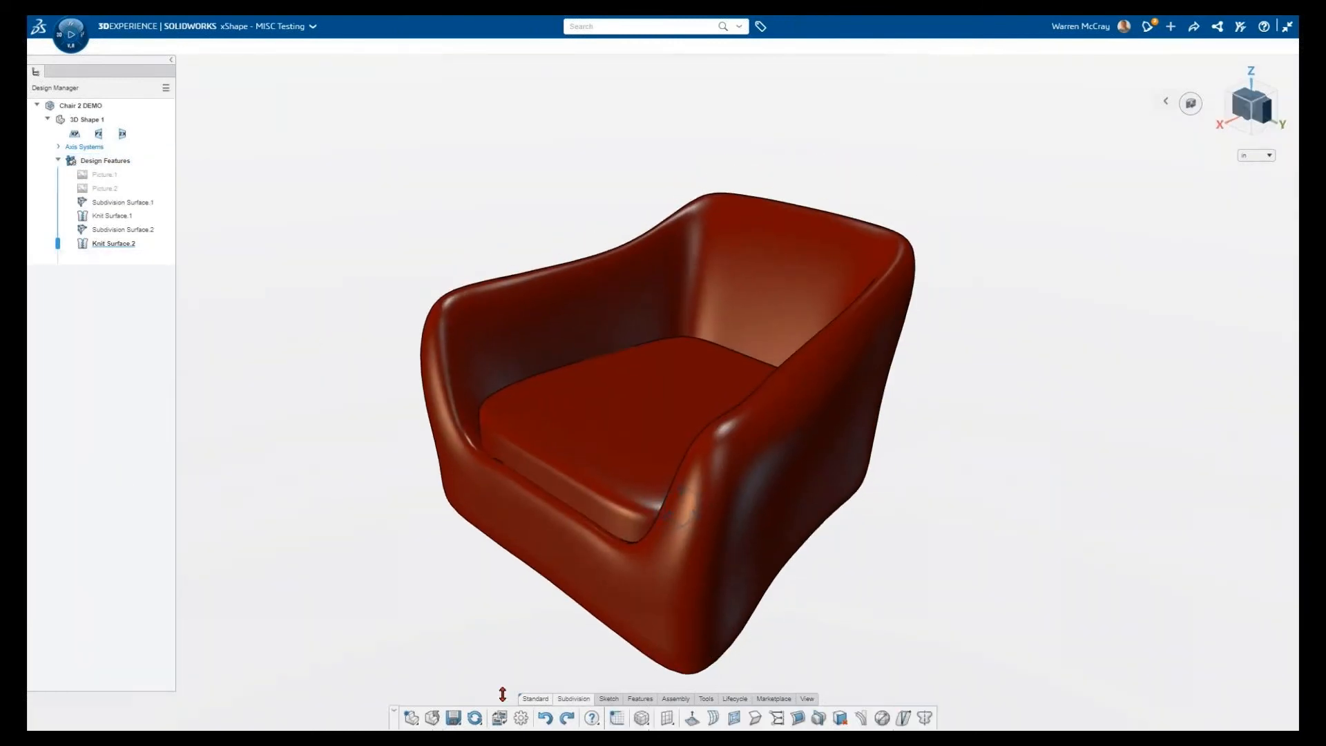
# Place a subdivision Box primitive with 3 segments in each direction at the backrest's inner face and reduce its depth.
pyautogui.click(643, 722)
pyautogui.click(649, 584)
pyautogui.click(680, 510)
pyautogui.moveTo(701, 325); pyautogui.dragTo(701, 328, button='middle')
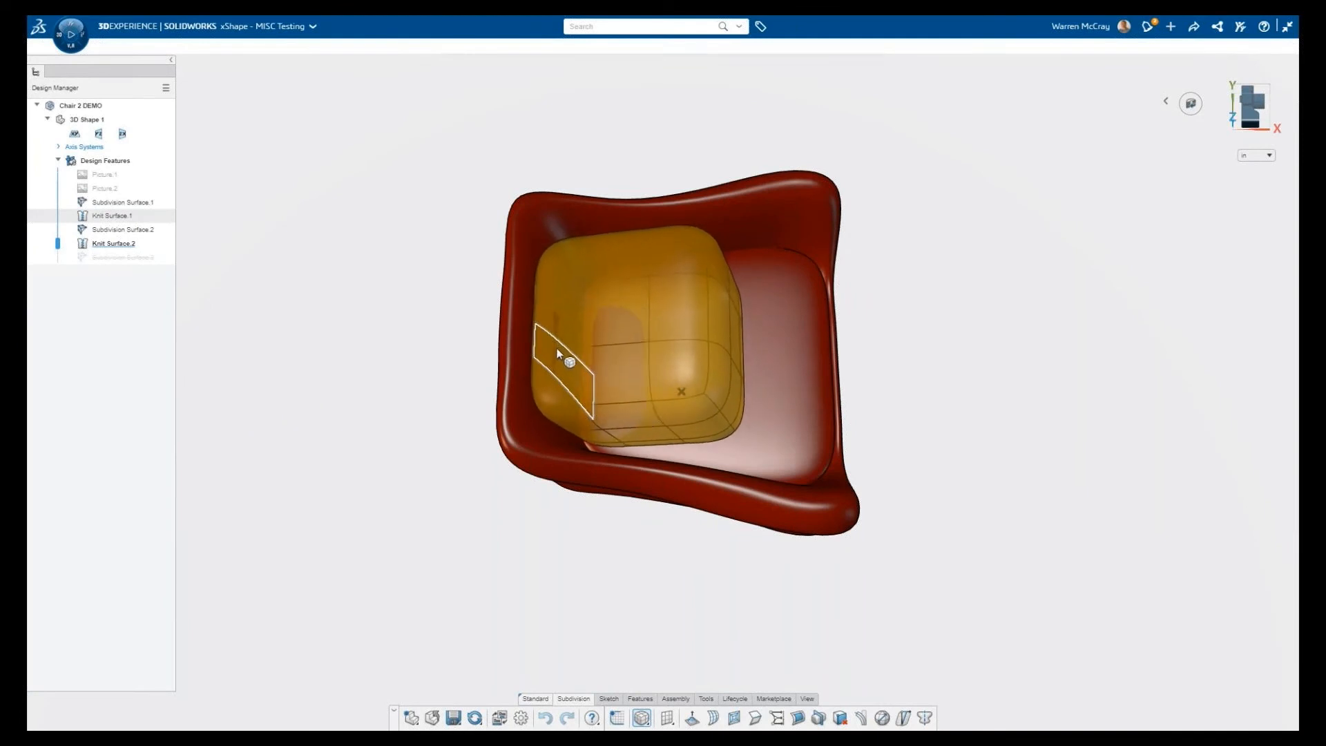
pyautogui.click(555, 354)
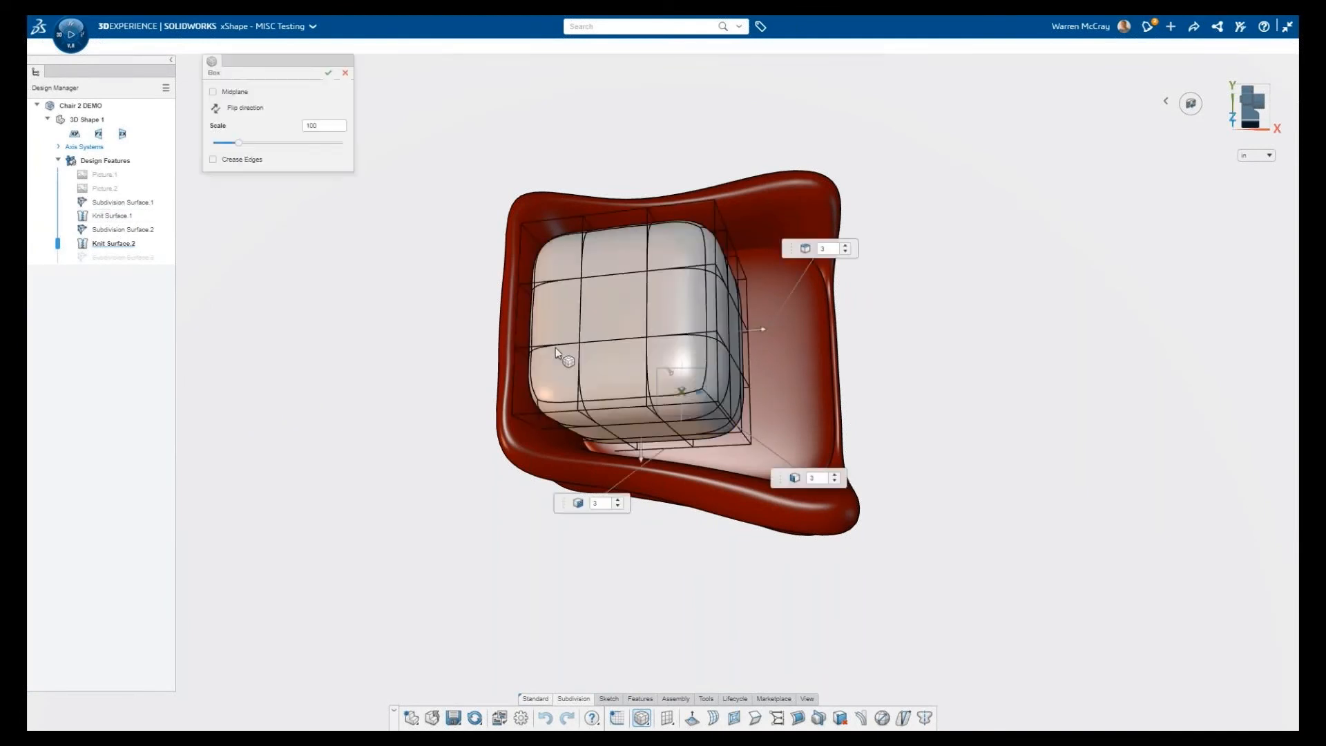
pyautogui.moveTo(666, 601)
pyautogui.mouseDown(button='middle')
pyautogui.moveTo(639, 556)
pyautogui.moveTo(642, 607)
pyautogui.mouseUp(button='middle')
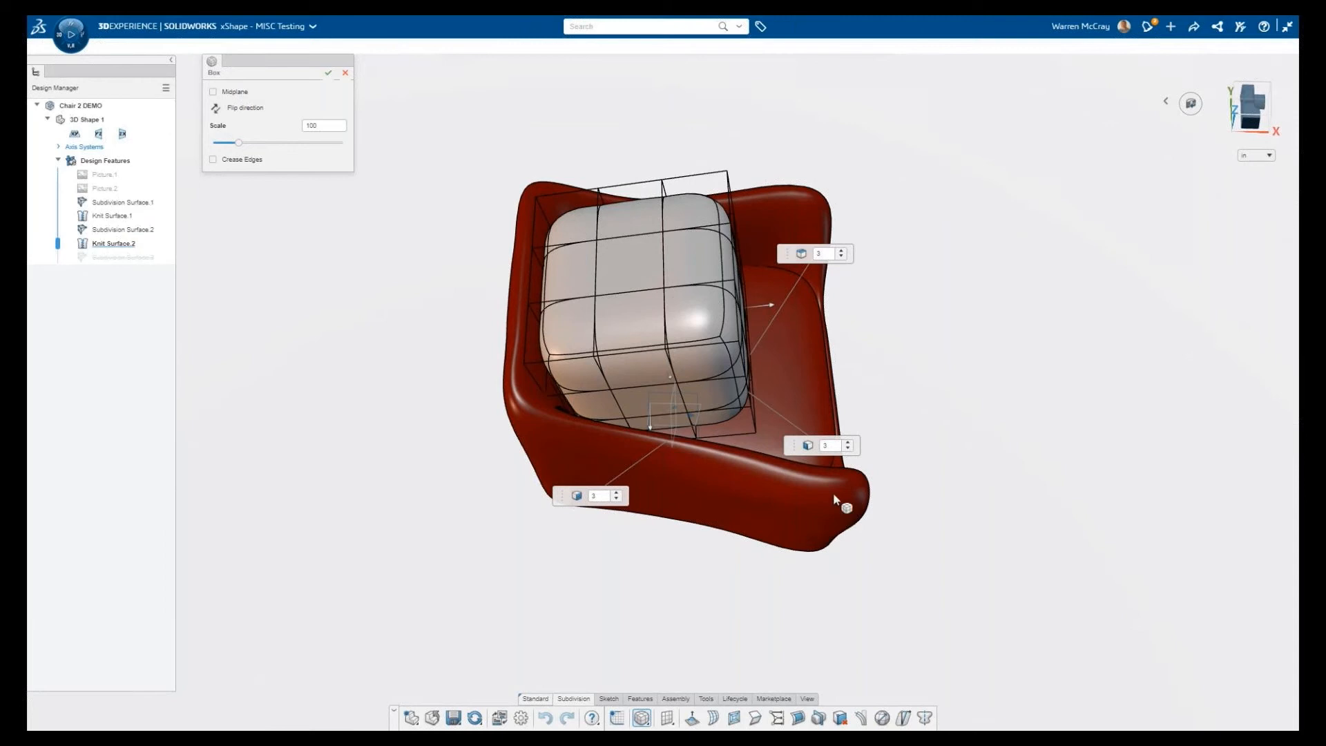
pyautogui.moveTo(773, 312); pyautogui.dragTo(652, 325)
# Widen the box across the backrest, adjust its lower side to the seat cushion, and accept it.
pyautogui.hotkey('ctrl', '1')
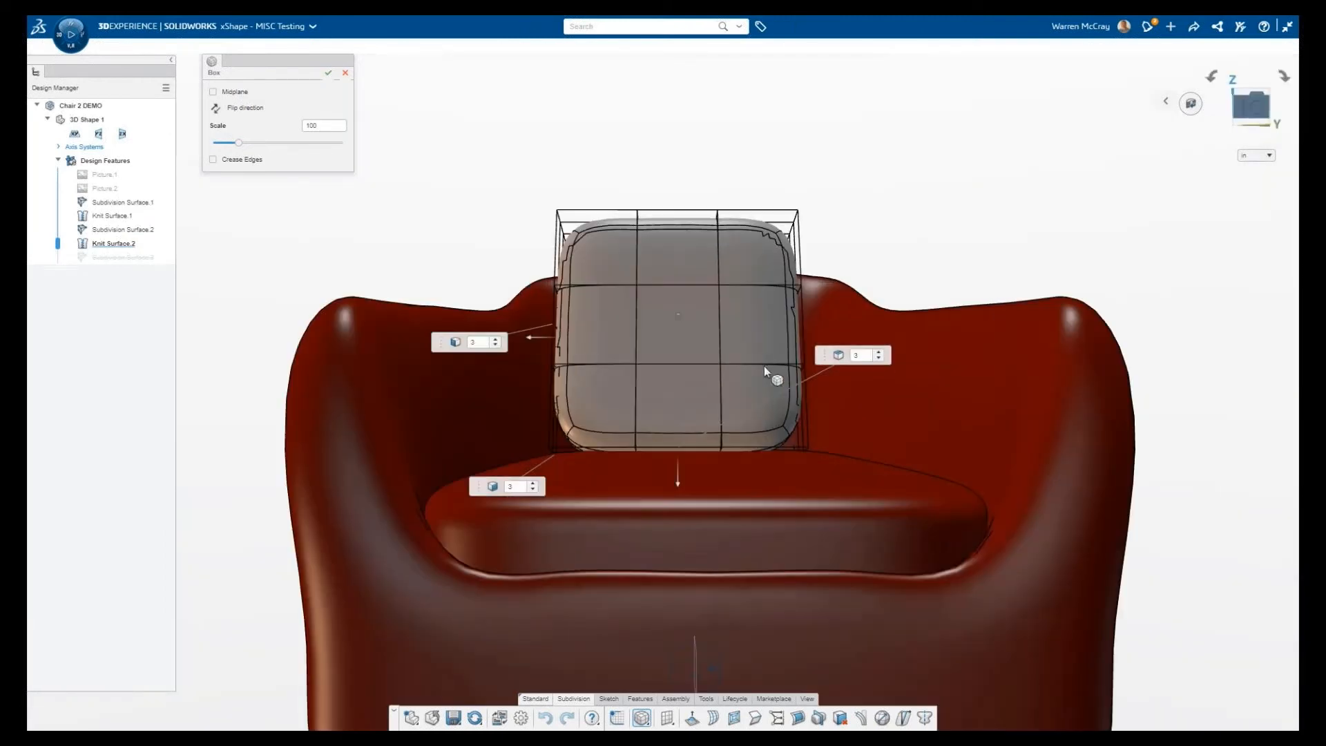
pyautogui.scroll(2, 593, 341)
pyautogui.moveTo(518, 335); pyautogui.dragTo(501, 348)
pyautogui.scroll(-4, 743, 417)
pyautogui.moveTo(777, 438); pyautogui.dragTo(729, 532, button='middle')
pyautogui.hotkey('ctrl', '1')
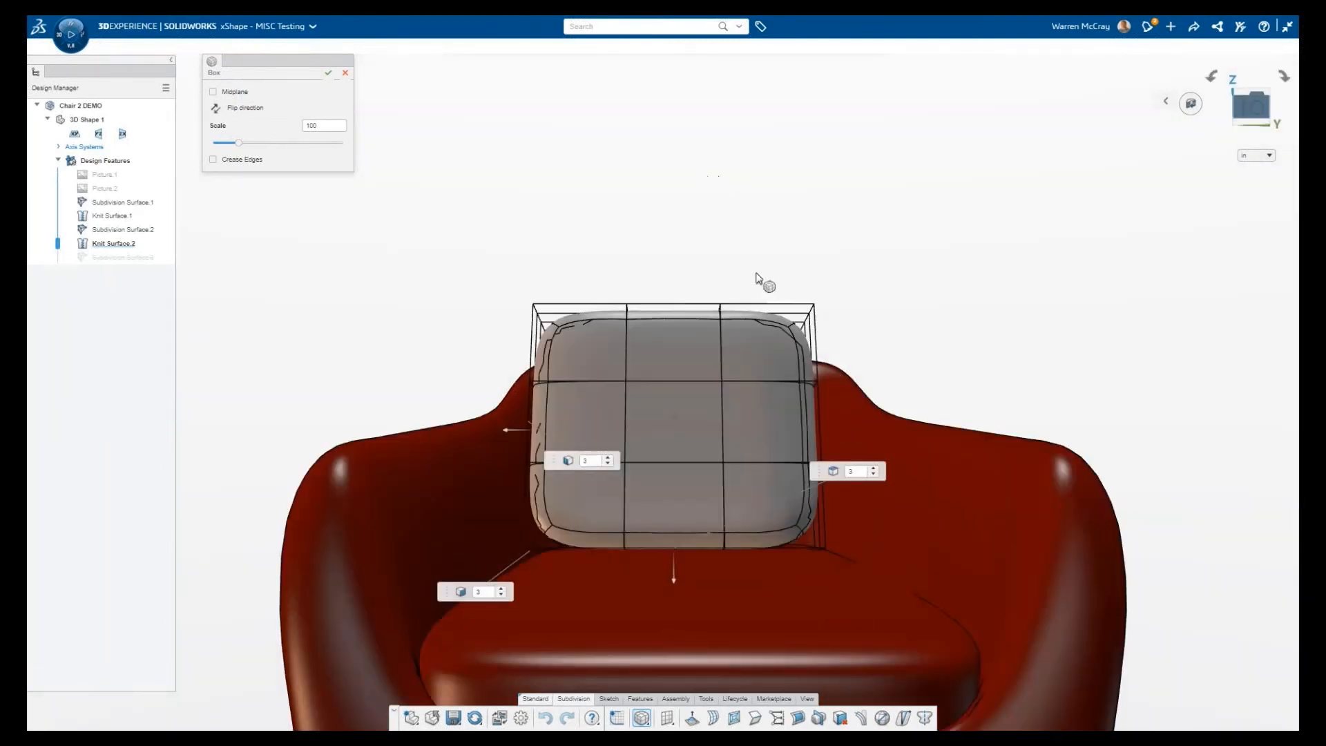
pyautogui.moveTo(385, 115); pyautogui.dragTo(671, 216, button='middle')
pyautogui.scroll(-1, 673, 220)
pyautogui.moveTo(719, 551); pyautogui.dragTo(713, 536)
pyautogui.moveTo(714, 534); pyautogui.dragTo(476, 176, button='middle')
pyautogui.click(328, 73)
# Adjust the position of the new back cushion so it rests on the seat against the backrest.
pyautogui.moveTo(844, 457); pyautogui.dragTo(859, 479)
pyautogui.moveTo(873, 292); pyautogui.dragTo(888, 259, button='middle')
pyautogui.moveTo(668, 316); pyautogui.dragTo(673, 327)
pyautogui.press('Escape')
pyautogui.moveTo(674, 356); pyautogui.dragTo(841, 467, button='middle')
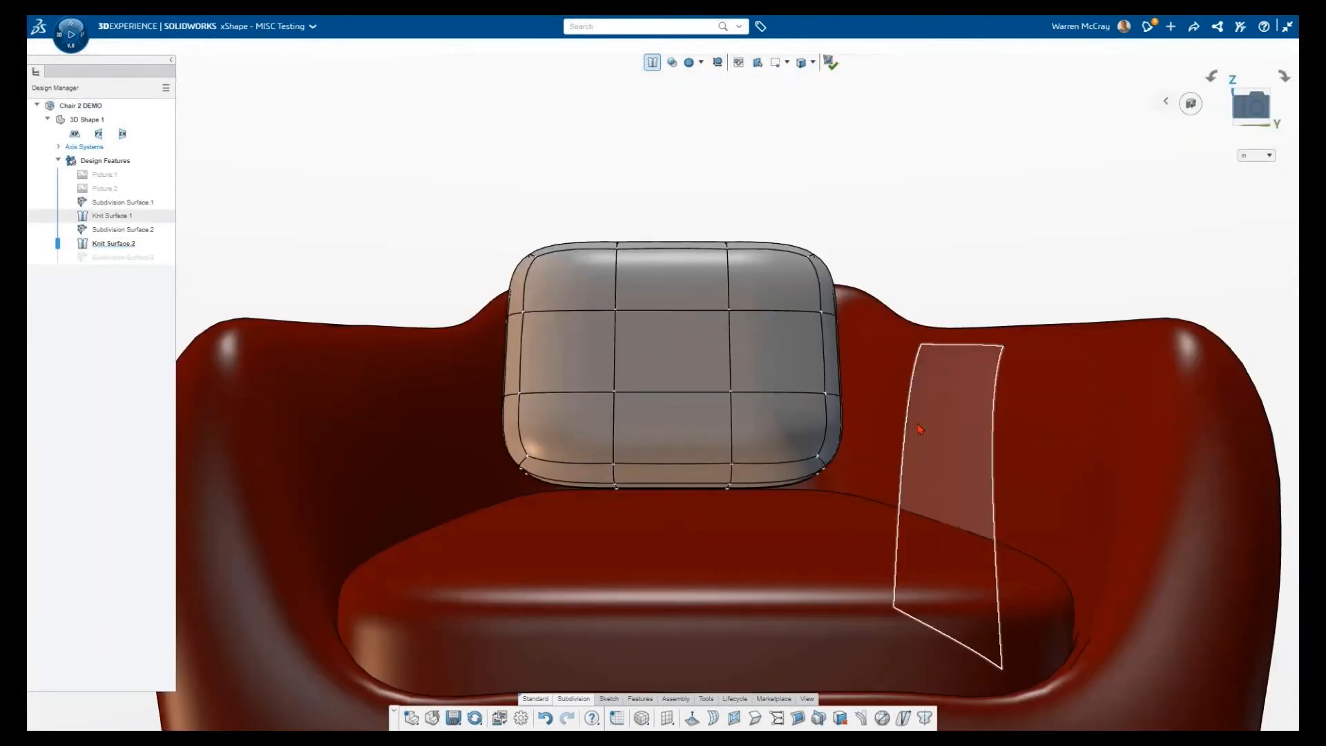
# Move and rotate the control points at the back cushion's +Y end so it tapers toward the seat.
pyautogui.moveTo(727, 174); pyautogui.dragTo(888, 436)
pyautogui.moveTo(947, 299); pyautogui.dragTo(916, 362, button='middle')
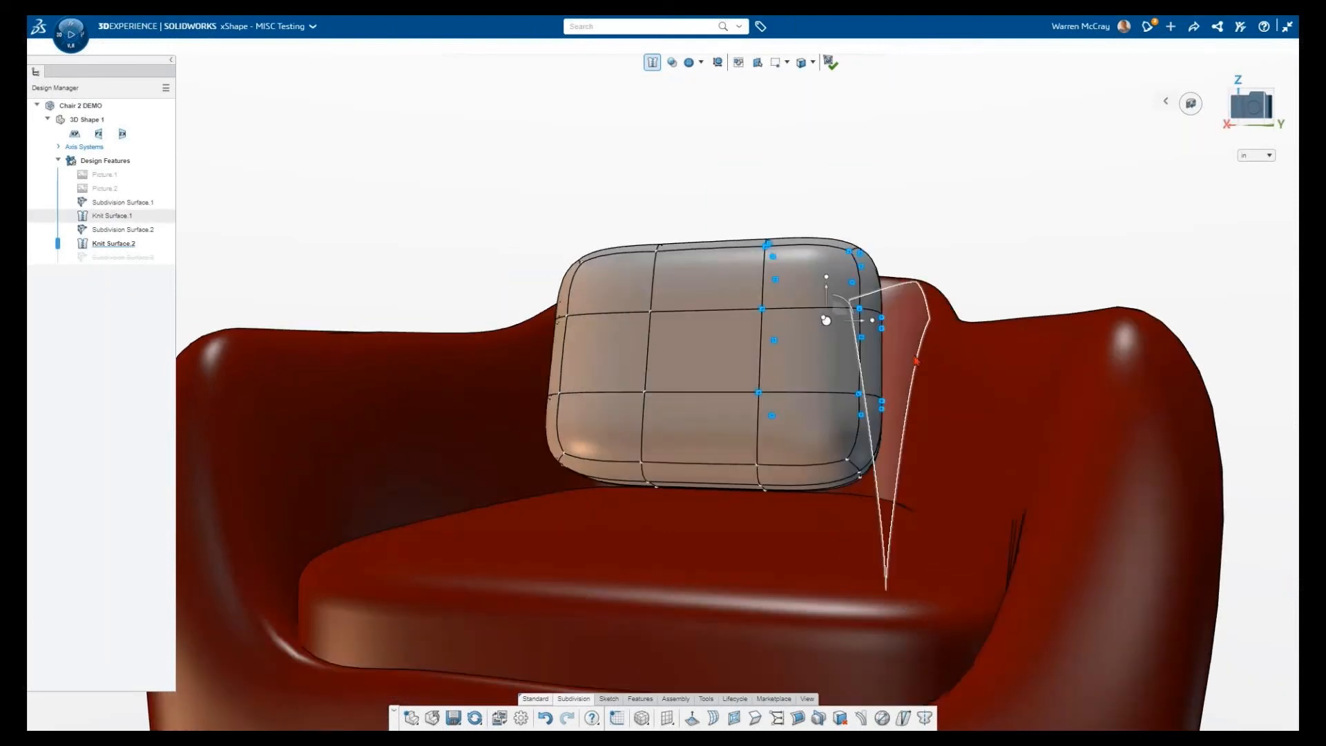
pyautogui.moveTo(856, 313); pyautogui.dragTo(859, 314)
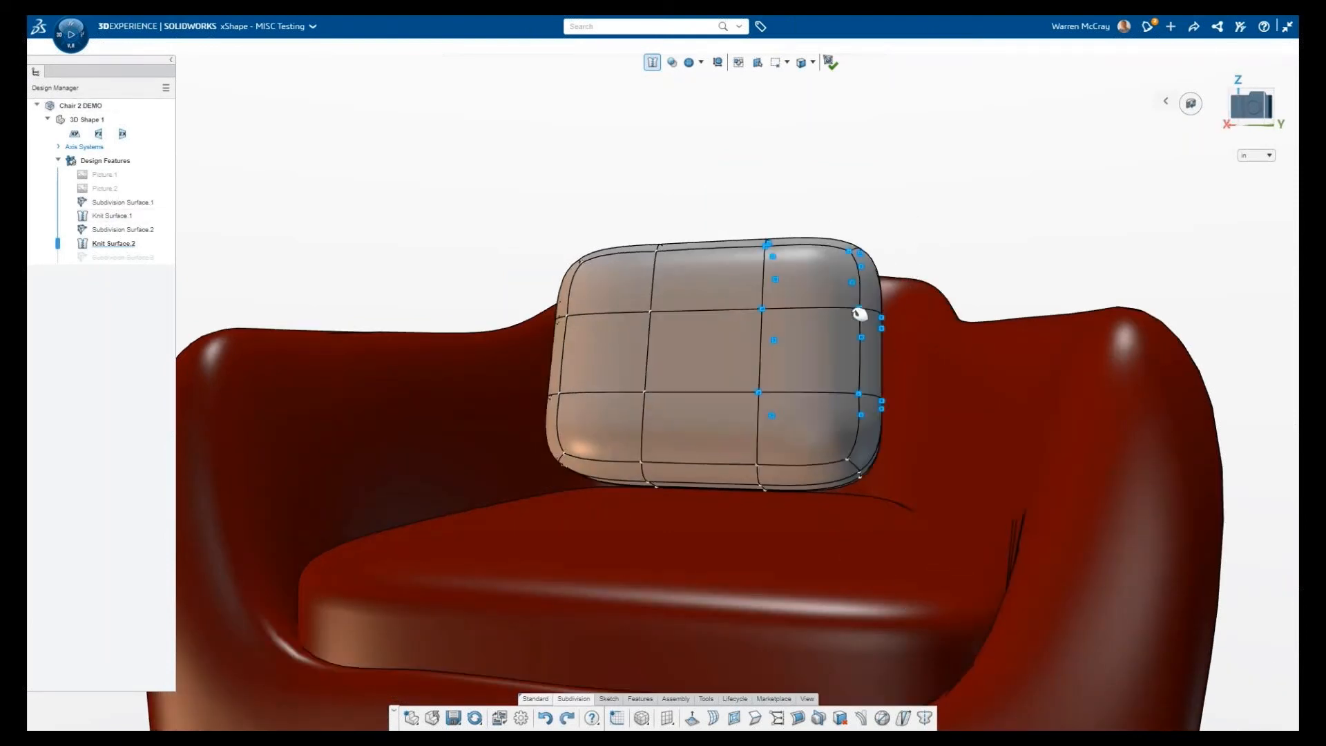
pyautogui.hotkey('ctrl', '1')
pyautogui.moveTo(816, 199); pyautogui.dragTo(892, 450)
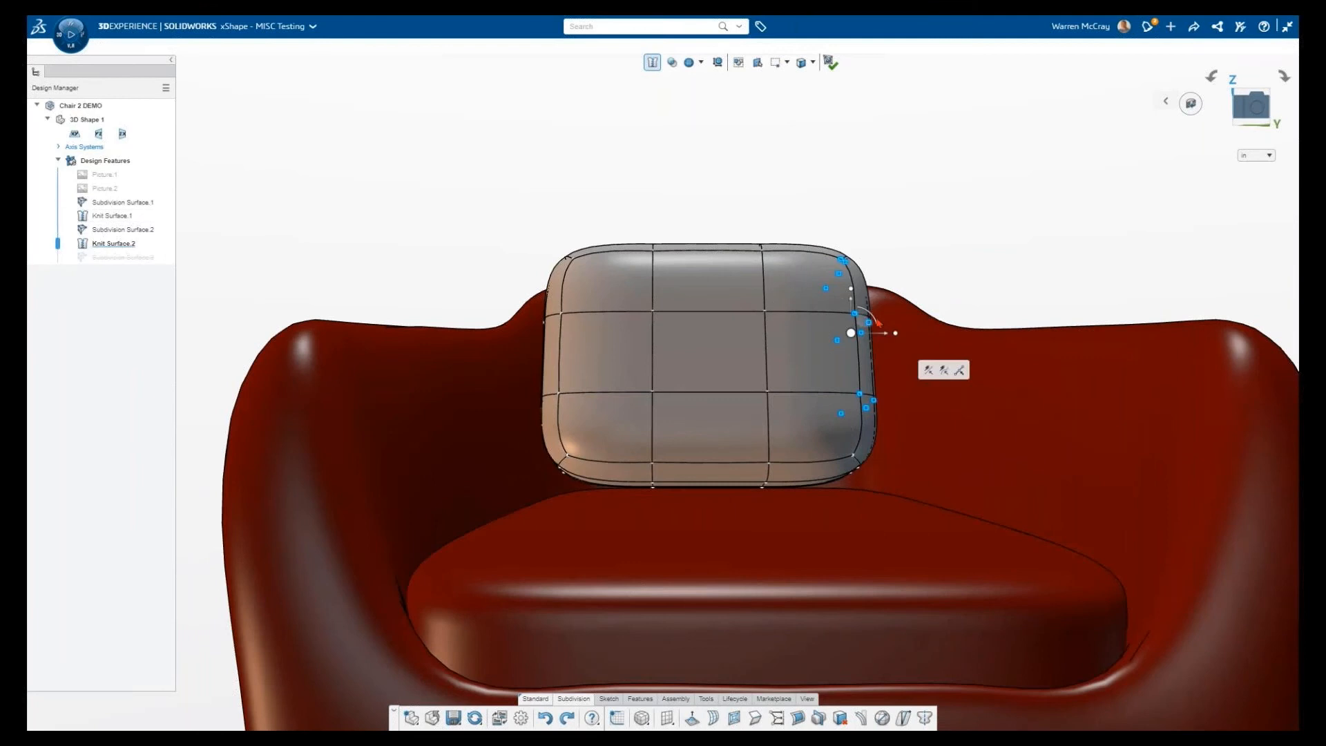
pyautogui.moveTo(818, 188); pyautogui.dragTo(915, 554)
pyautogui.moveTo(877, 359); pyautogui.dragTo(873, 347)
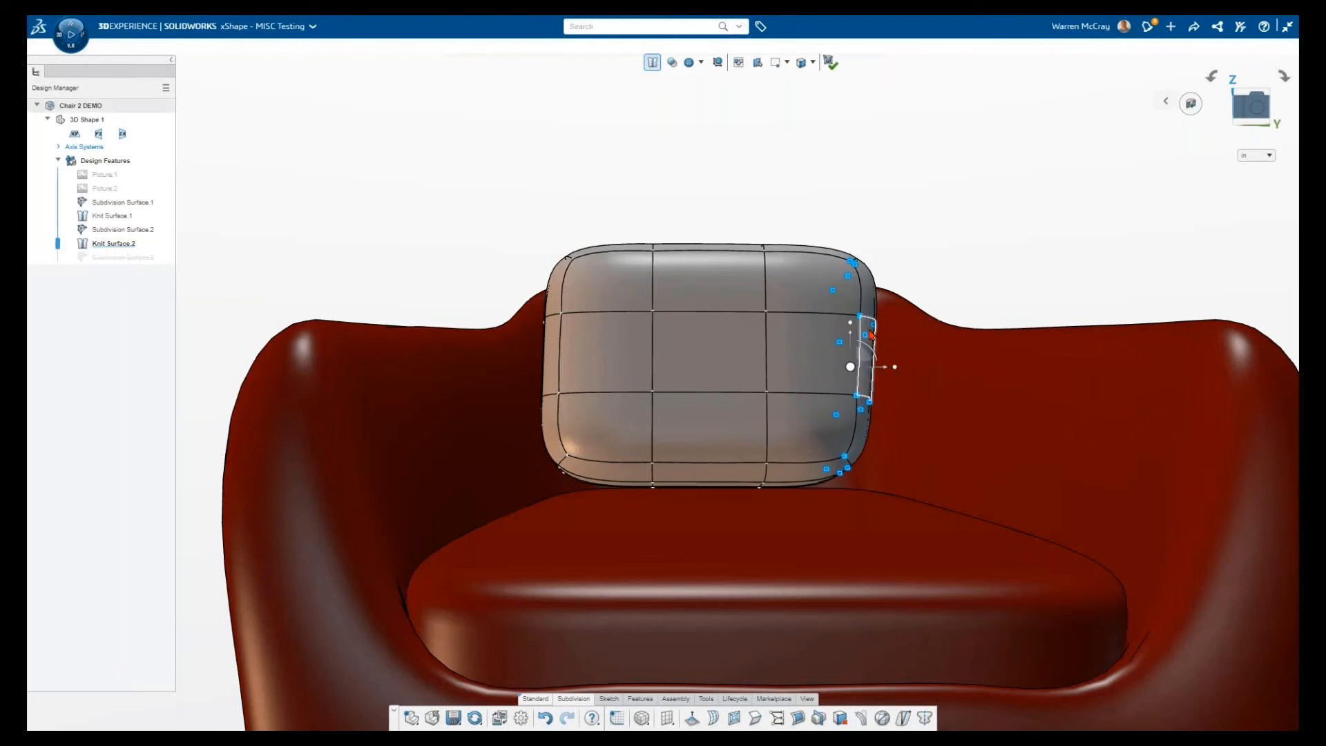
# Pull the back cushion's +Y end outward along Y toward the side of the chair.
pyautogui.moveTo(989, 390); pyautogui.dragTo(863, 356, button='middle')
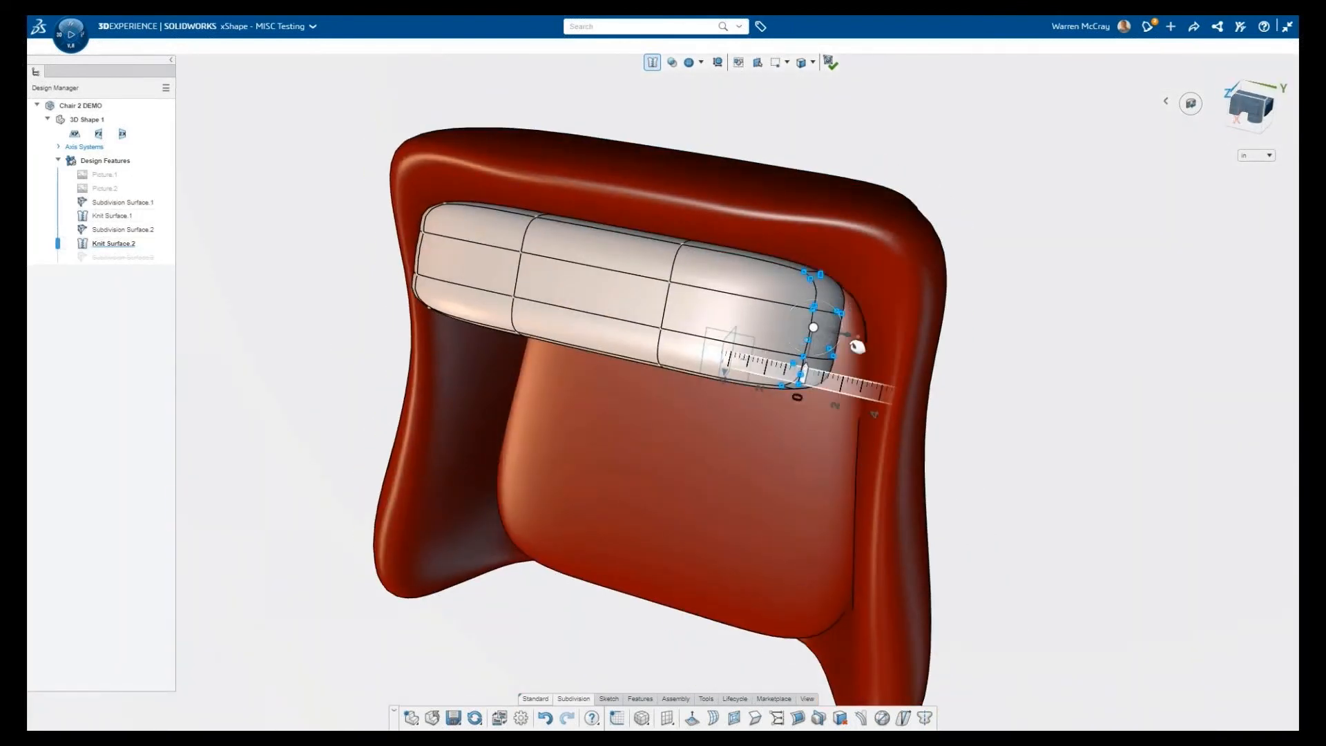
pyautogui.moveTo(857, 347); pyautogui.dragTo(895, 360)
pyautogui.moveTo(994, 352); pyautogui.dragTo(1041, 349, button='middle')
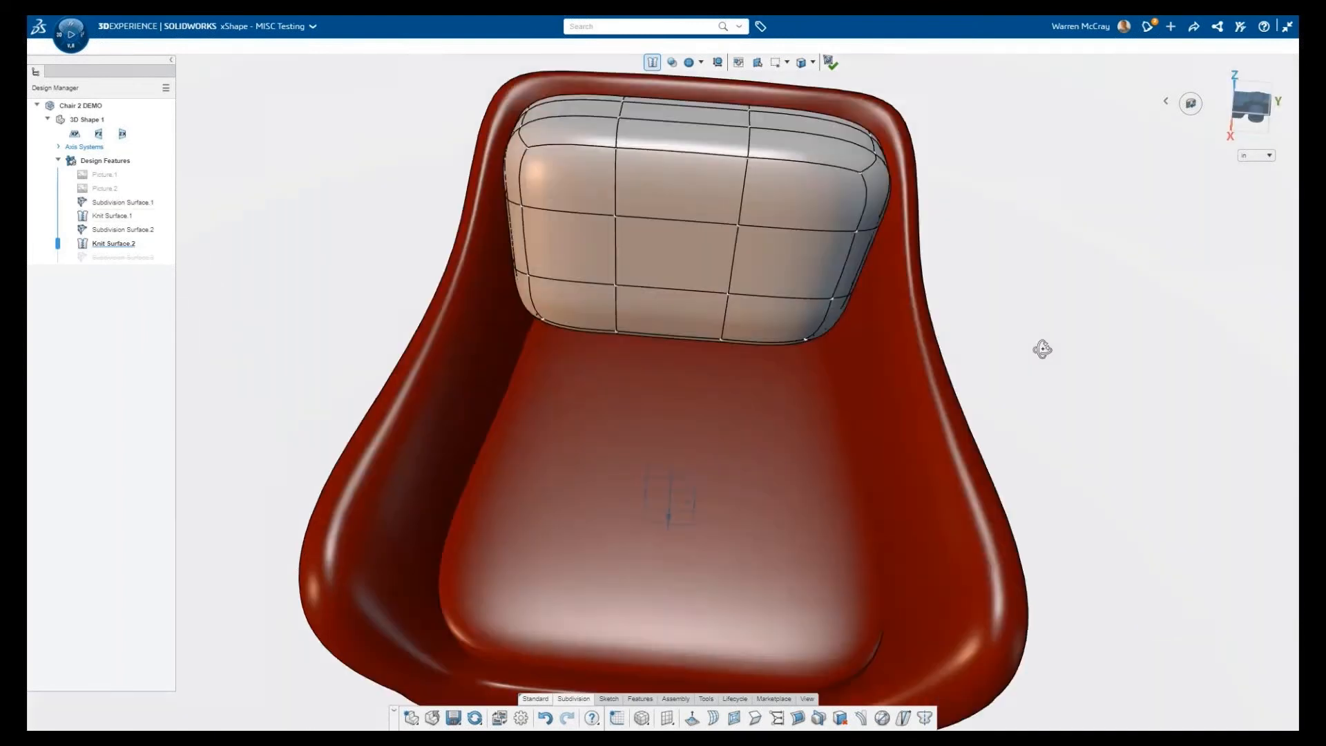
# Apply Symmetry to the back cushion about the ZX plane.
pyautogui.click(924, 718)
pyautogui.click(328, 74)
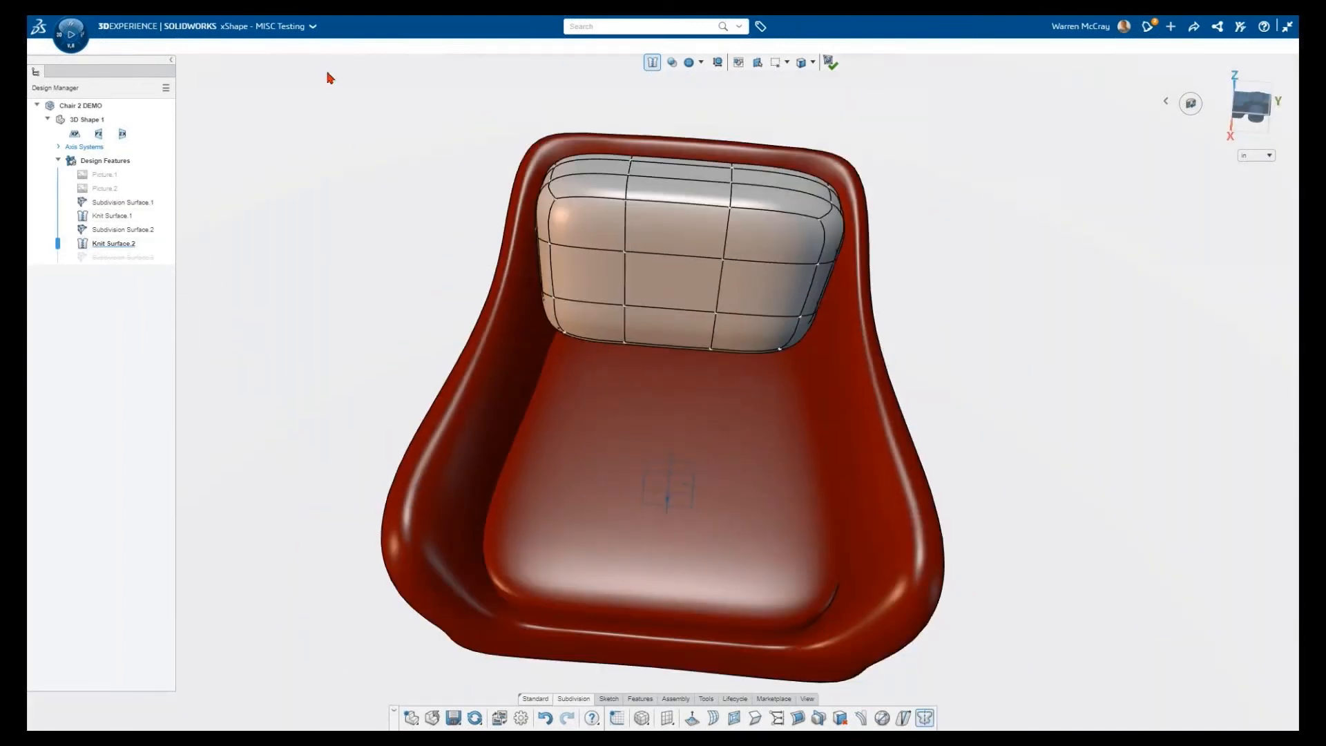
pyautogui.click(924, 718)
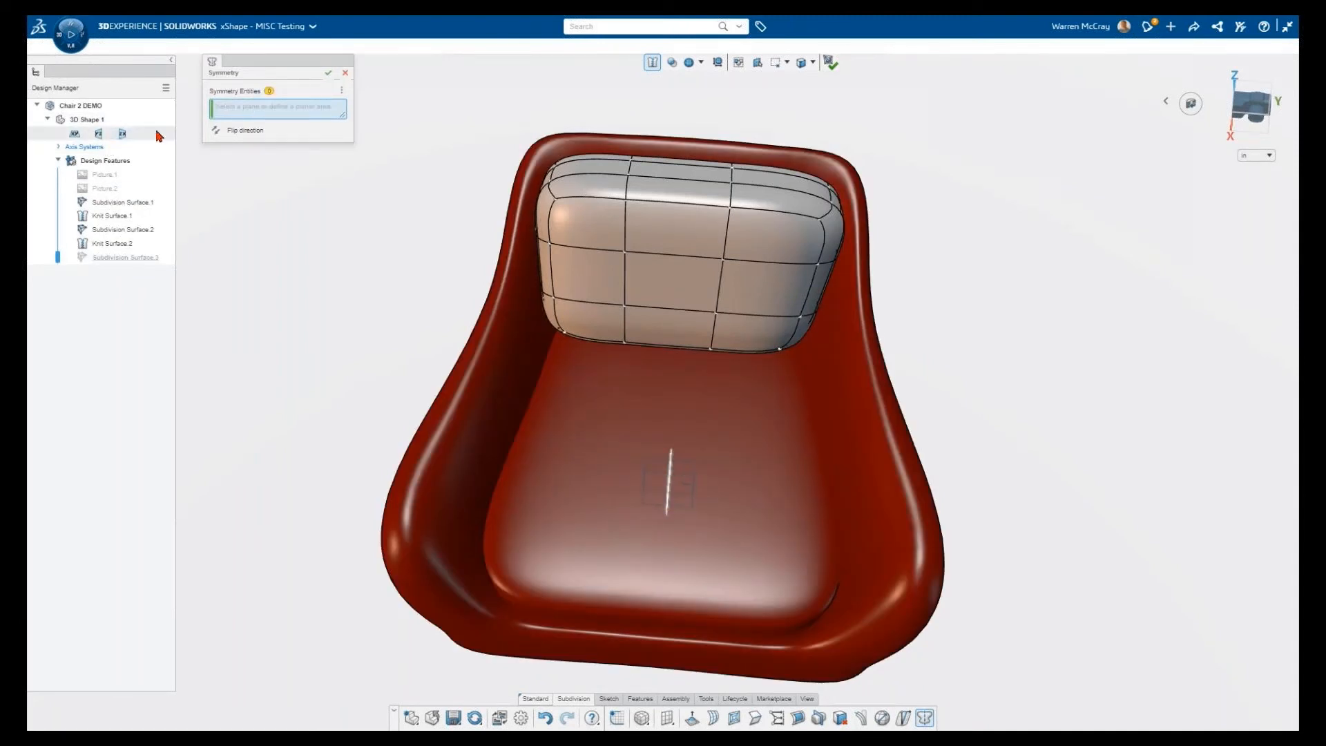
pyautogui.click(121, 134)
pyautogui.click(328, 74)
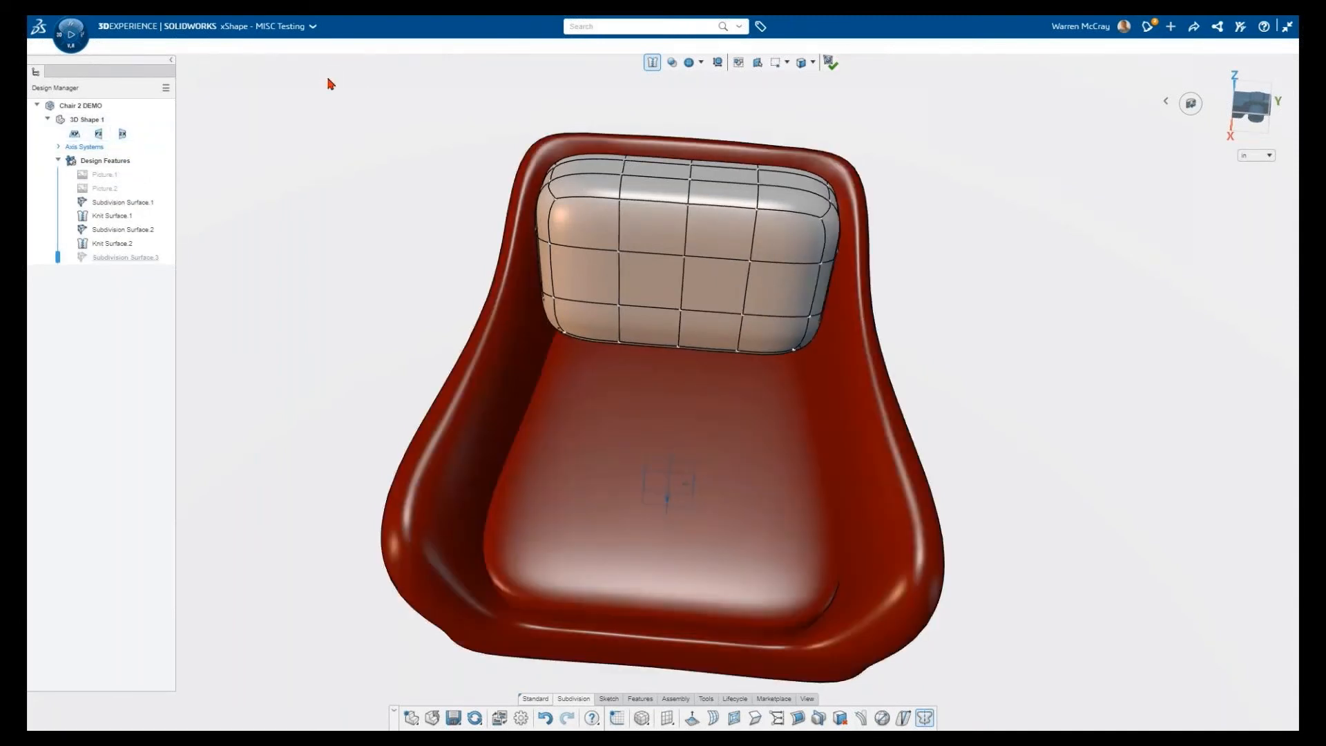
pyautogui.moveTo(951, 289); pyautogui.dragTo(577, 201, button='middle')
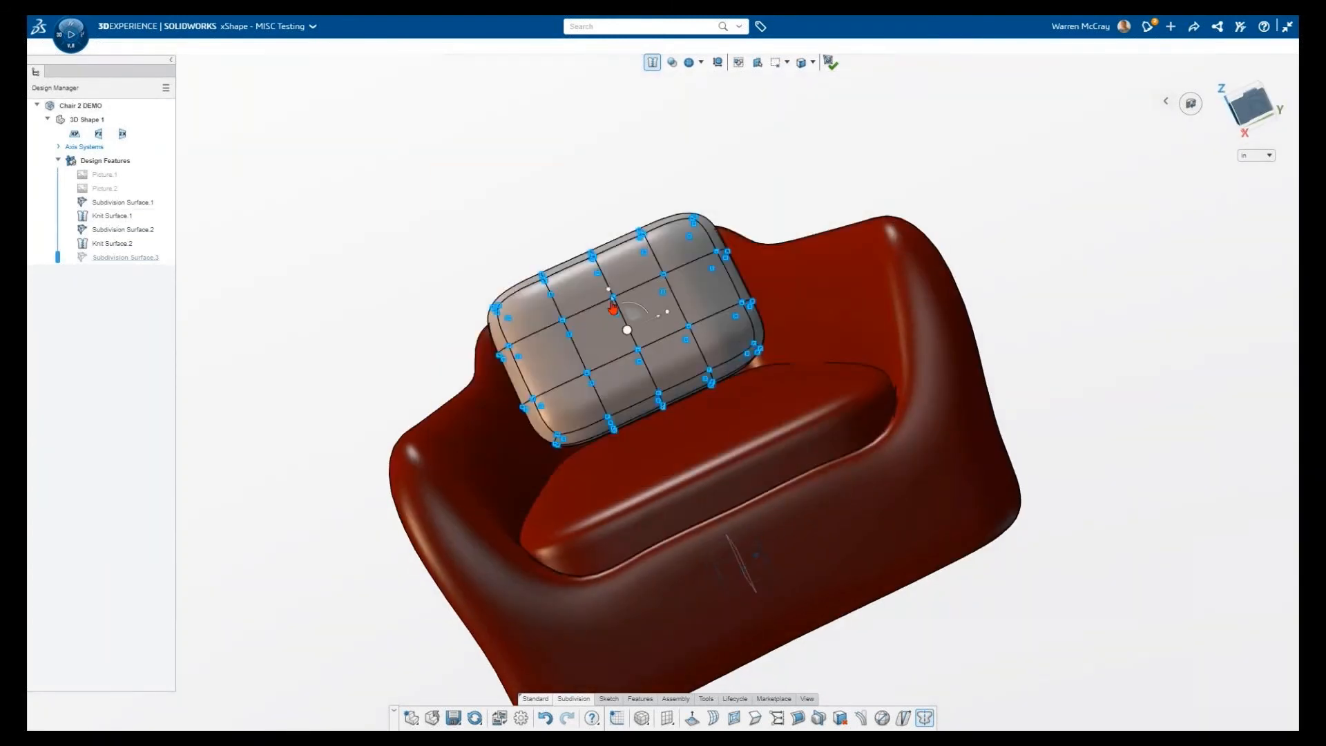
# Nudge the whole back cushion slightly to refine its position against the backrest.
pyautogui.moveTo(622, 311); pyautogui.dragTo(625, 314)
pyautogui.click(542, 206)
pyautogui.scroll(5, 809, 384)
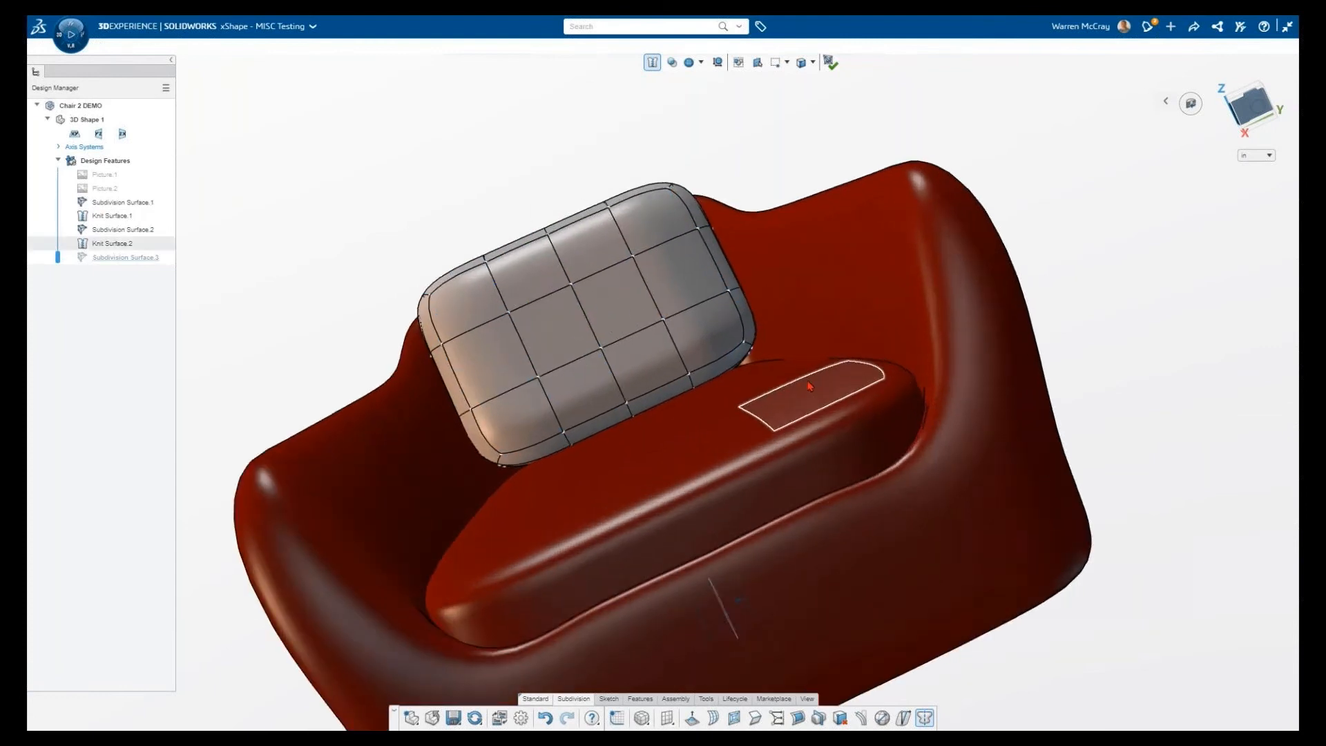
pyautogui.moveTo(711, 370); pyautogui.dragTo(621, 331, button='middle')
# Hide the armchair body and apply a partial crease to the back cushion's corner edges.
pyautogui.click(121, 202)
pyautogui.click(126, 174)
pyautogui.scroll(5, 755, 310)
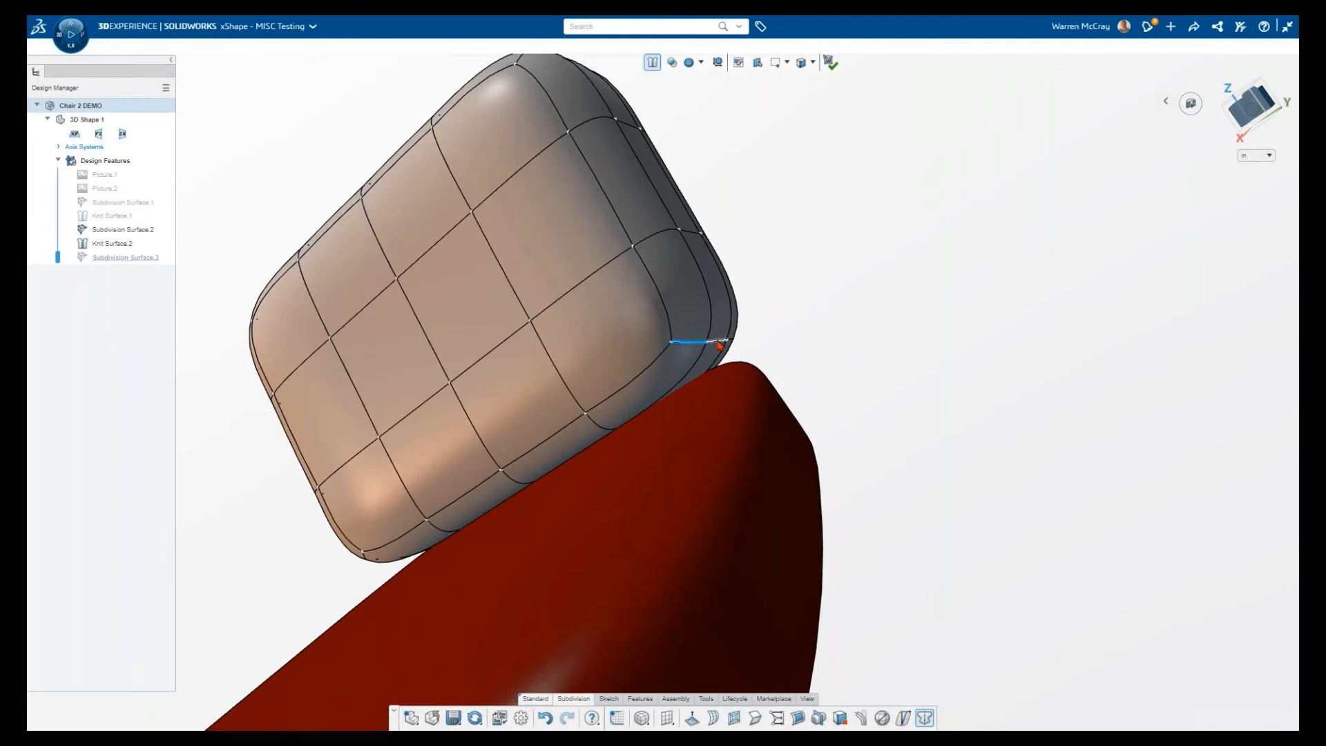
pyautogui.moveTo(808, 377); pyautogui.dragTo(629, 276, button='middle')
pyautogui.scroll(-1, 704, 338)
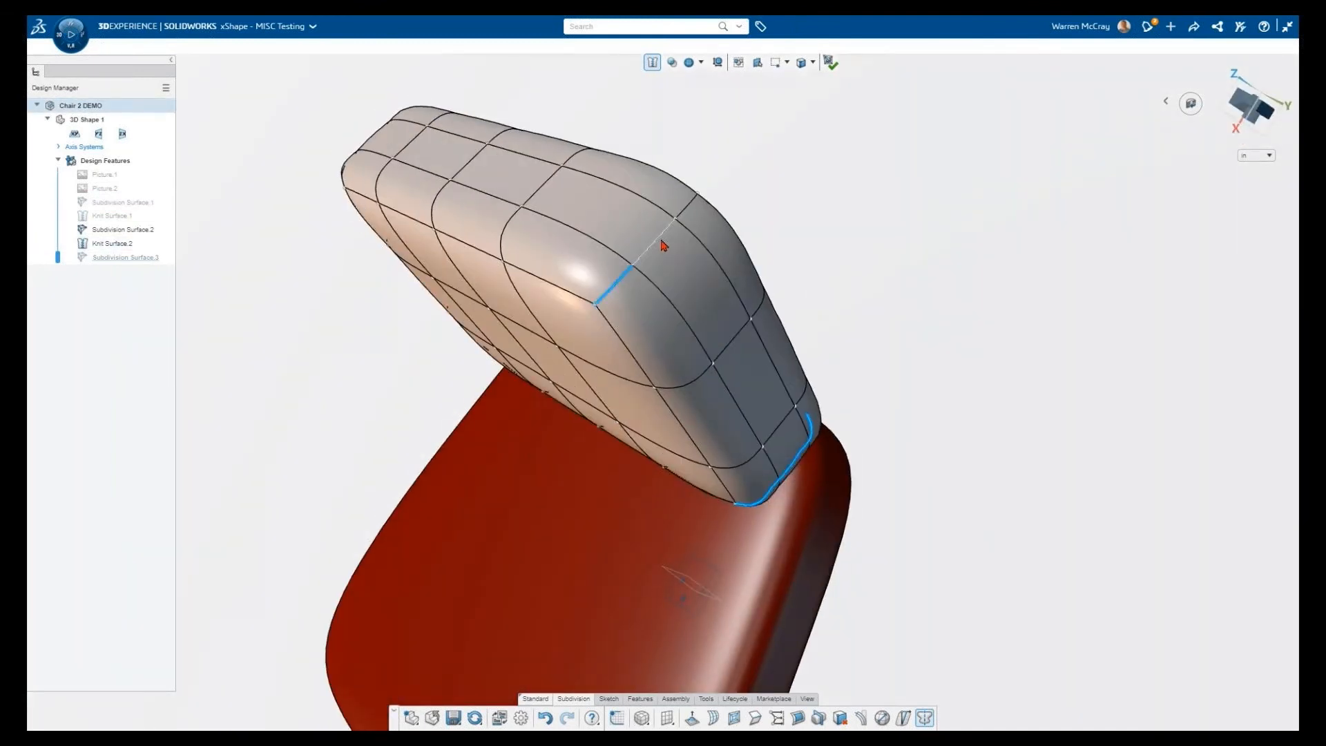
pyautogui.click(755, 718)
pyautogui.moveTo(877, 413); pyautogui.dragTo(907, 378, button='middle')
pyautogui.moveTo(295, 69); pyautogui.dragTo(266, 70)
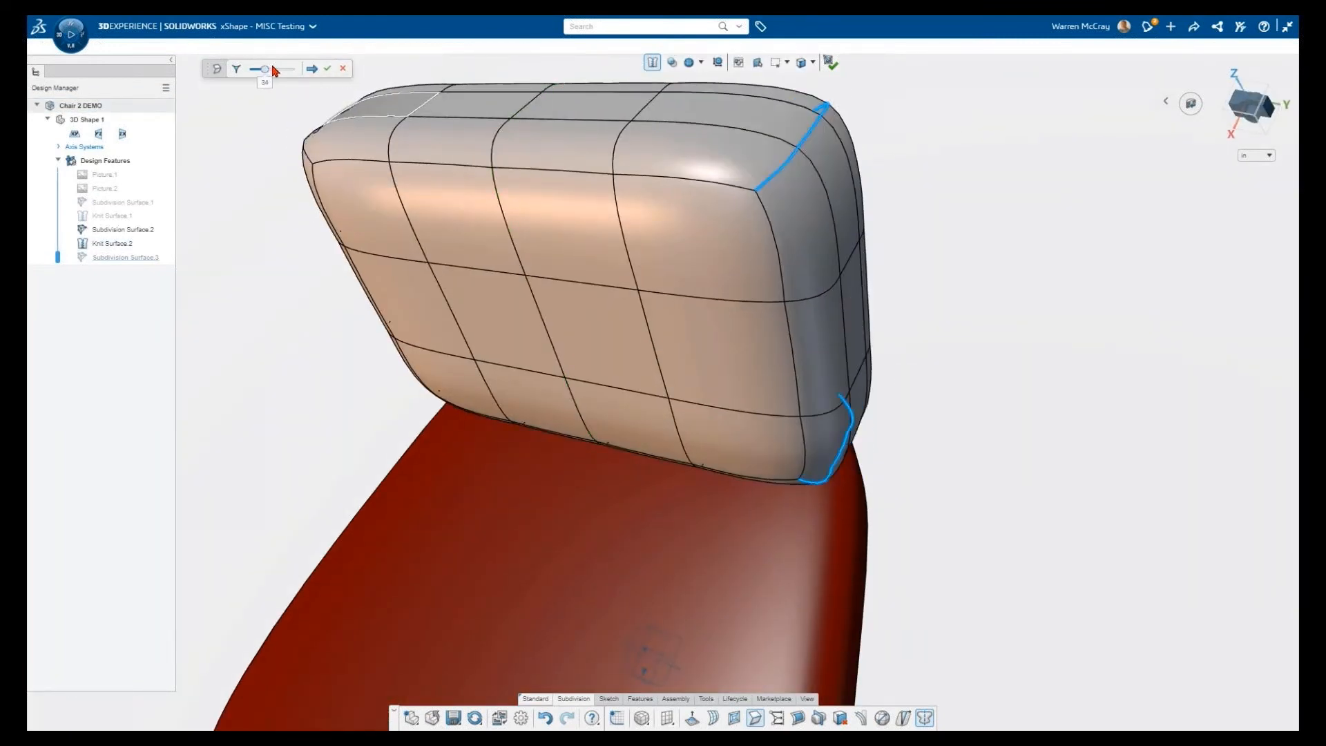
pyautogui.moveTo(324, 224)
pyautogui.mouseDown(button='middle')
pyautogui.moveTo(302, 248)
pyautogui.moveTo(319, 239)
pyautogui.mouseUp(button='middle')
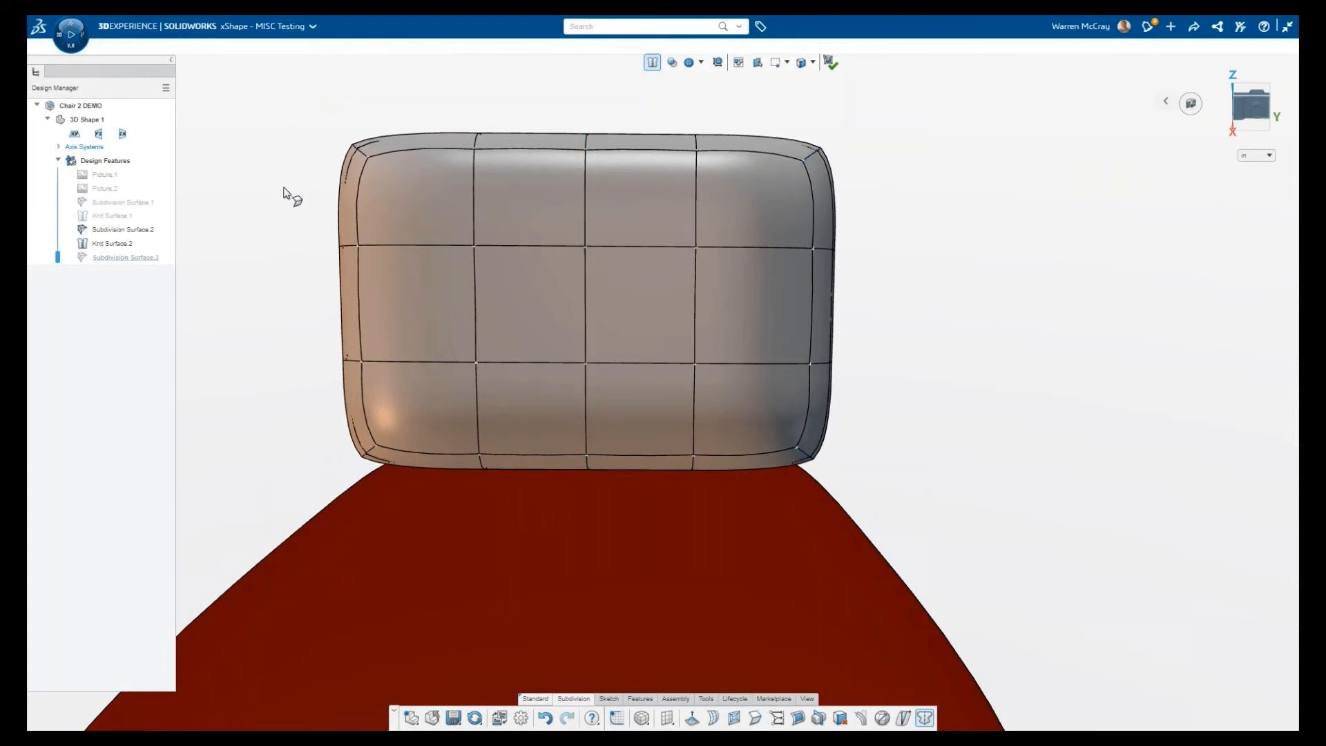
# Show the armchair body, Subdivision Surface.1, again around the back cushion.
pyautogui.click(120, 207)
pyautogui.click(144, 180)
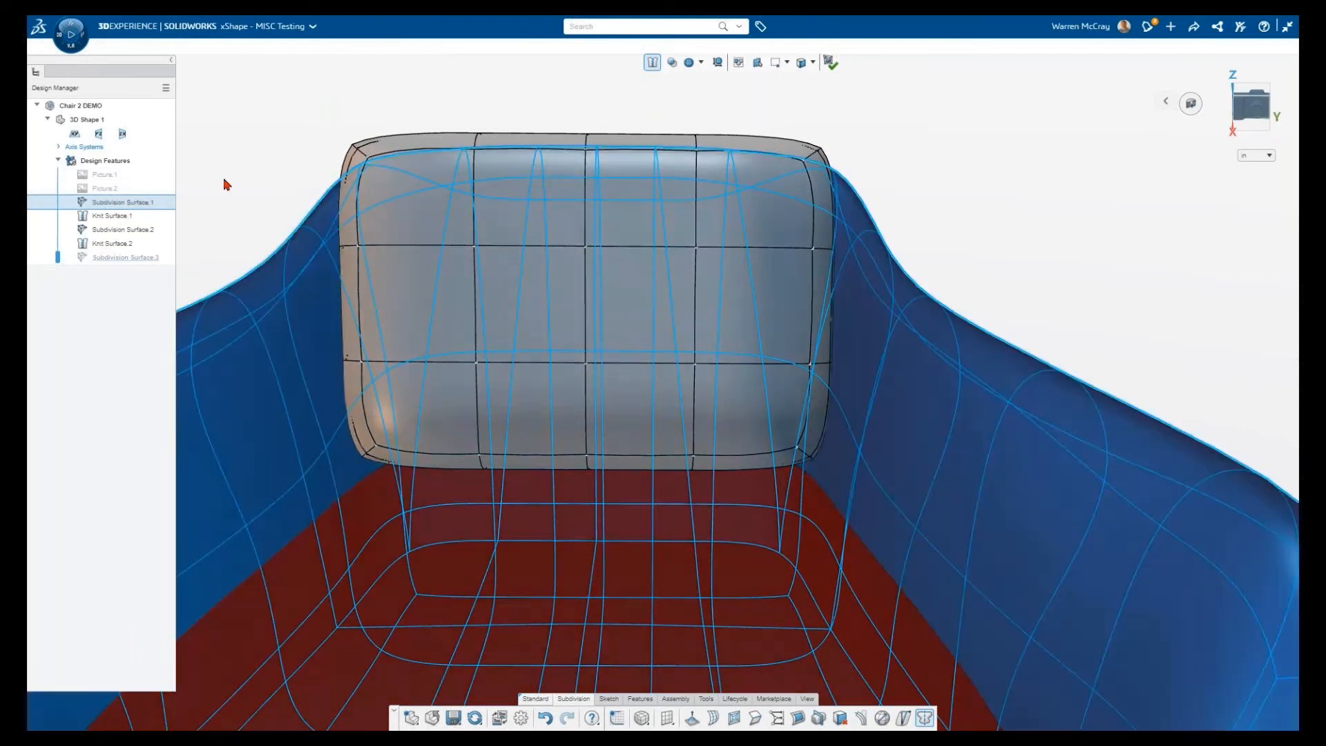
pyautogui.click(225, 183)
# Section the chair with the ZX plane and examine how the back cushion fits against the seat and backrest.
pyautogui.moveTo(671, 374); pyautogui.dragTo(563, 456, button='middle')
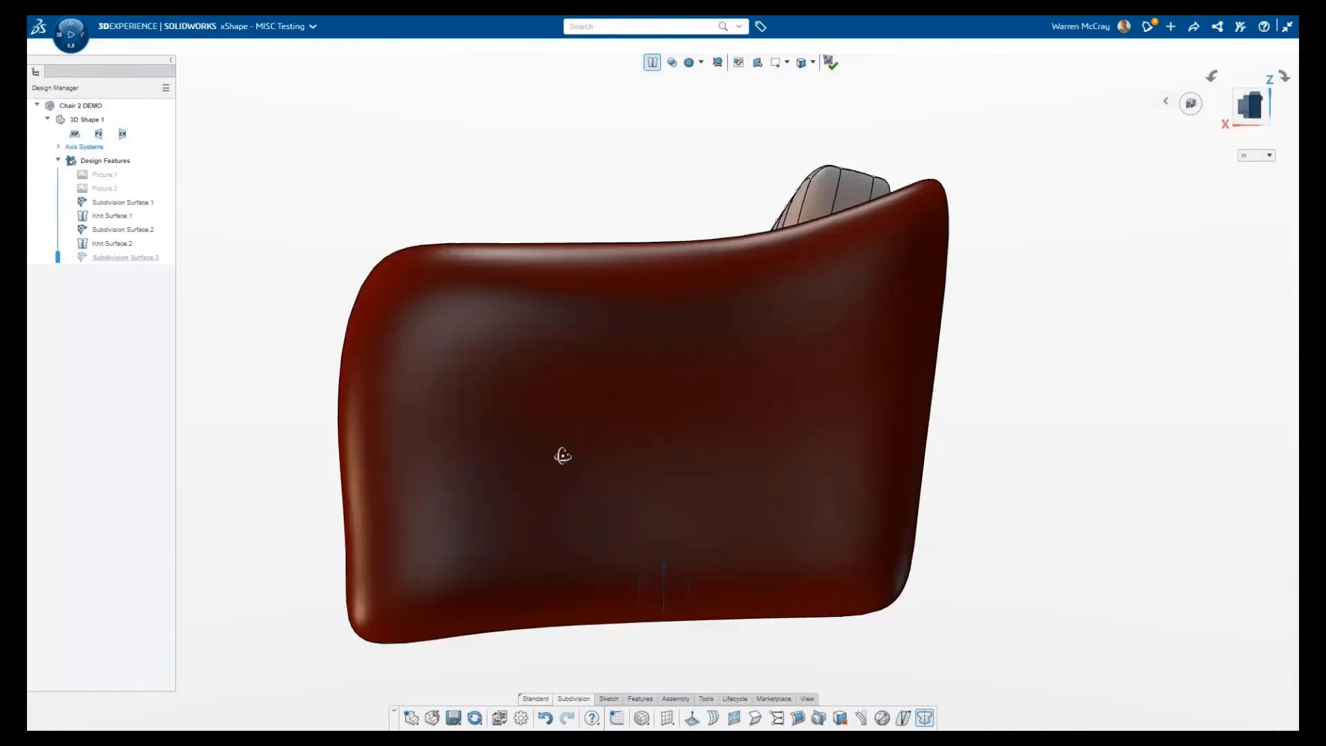
pyautogui.click(805, 700)
pyautogui.click(837, 718)
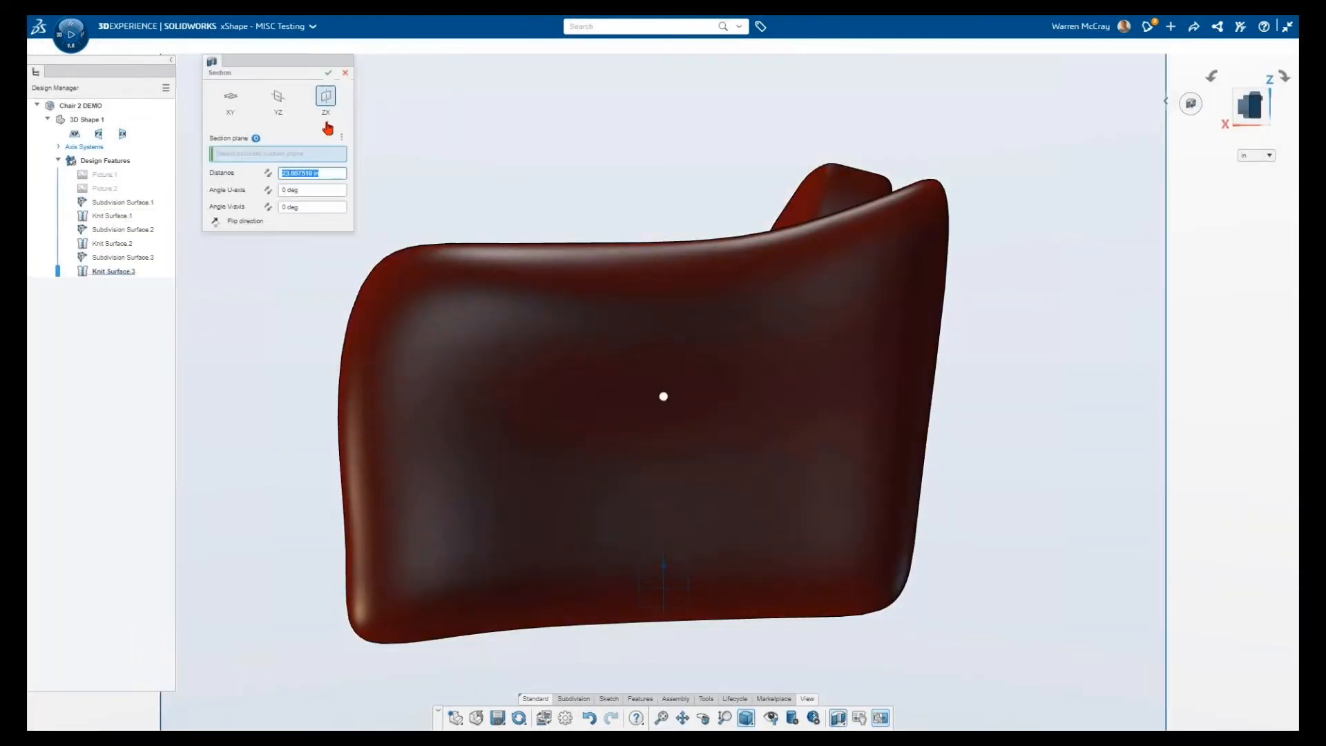
pyautogui.moveTo(736, 467); pyautogui.dragTo(781, 445, button='middle')
pyautogui.moveTo(781, 445); pyautogui.dragTo(818, 514)
pyautogui.click(329, 73)
pyautogui.moveTo(305, 210); pyautogui.dragTo(890, 511, button='middle')
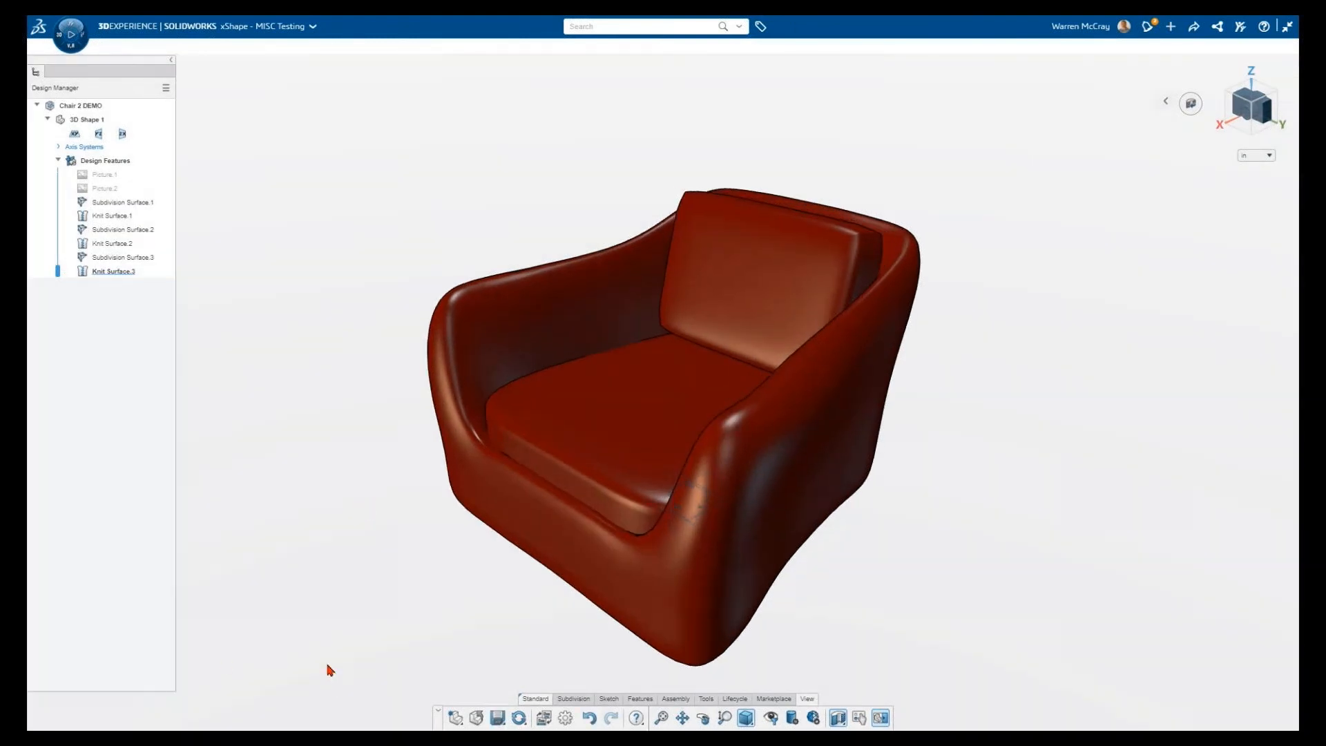
# Reopen the back cushion, Subdivision Surface.3, for editing and raise its upper two rows of control points along Z.
pyautogui.doubleClick(104, 257)
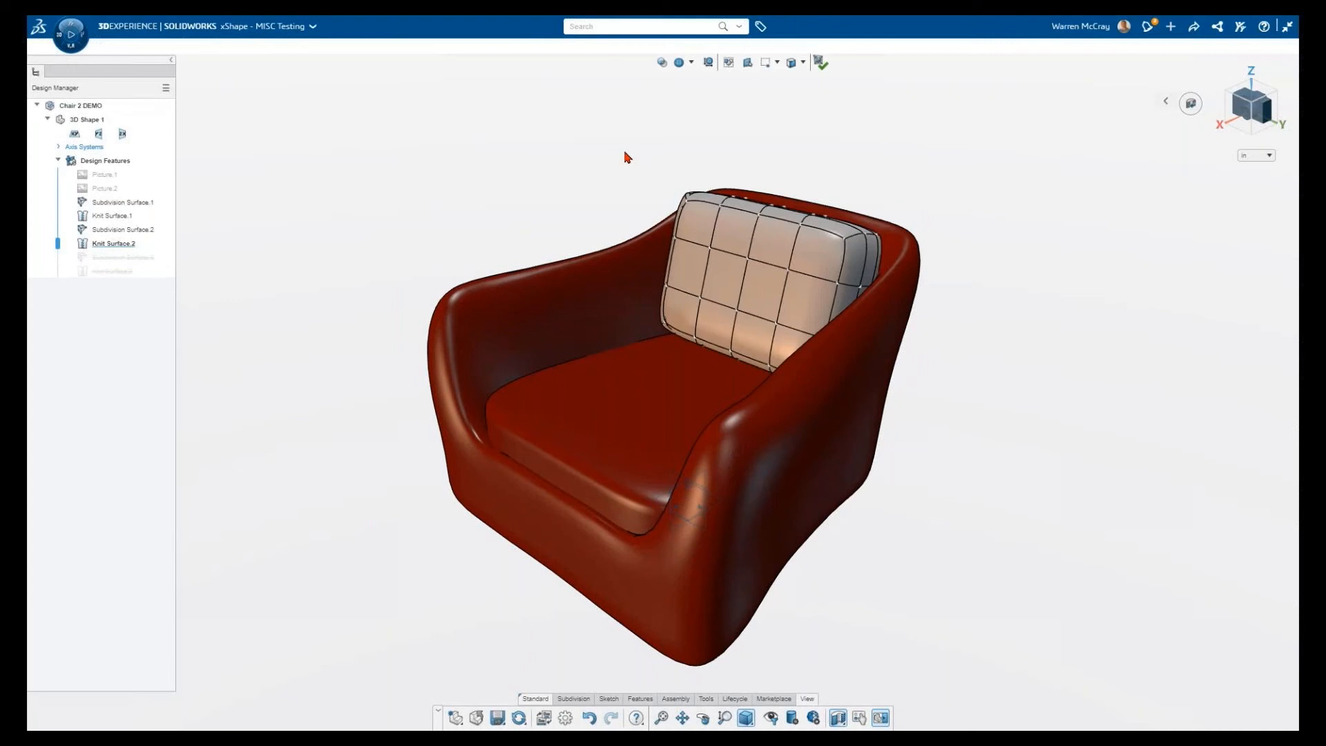
pyautogui.hotkey('ctrl', '1')
pyautogui.moveTo(544, 145); pyautogui.dragTo(895, 242)
pyautogui.click(587, 700)
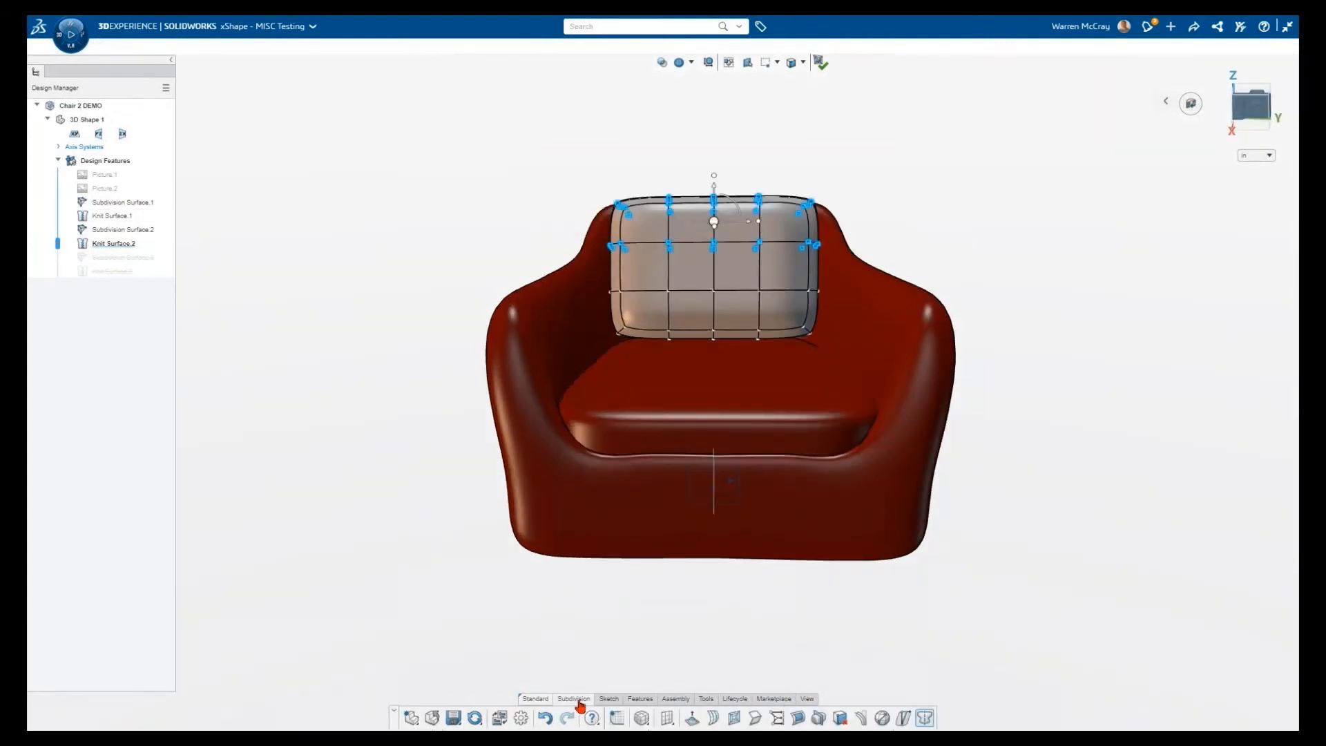
pyautogui.moveTo(553, 136); pyautogui.dragTo(878, 248)
pyautogui.moveTo(718, 187); pyautogui.dragTo(726, 177)
# Shift the back cushion's upper control points slightly up and toward the backrest, and finish editing the subdivision surface.
pyautogui.moveTo(727, 177); pyautogui.dragTo(911, 221, button='middle')
pyautogui.scroll(5, 910, 216)
pyautogui.moveTo(766, 236); pyautogui.dragTo(775, 230)
pyautogui.click(651, 190)
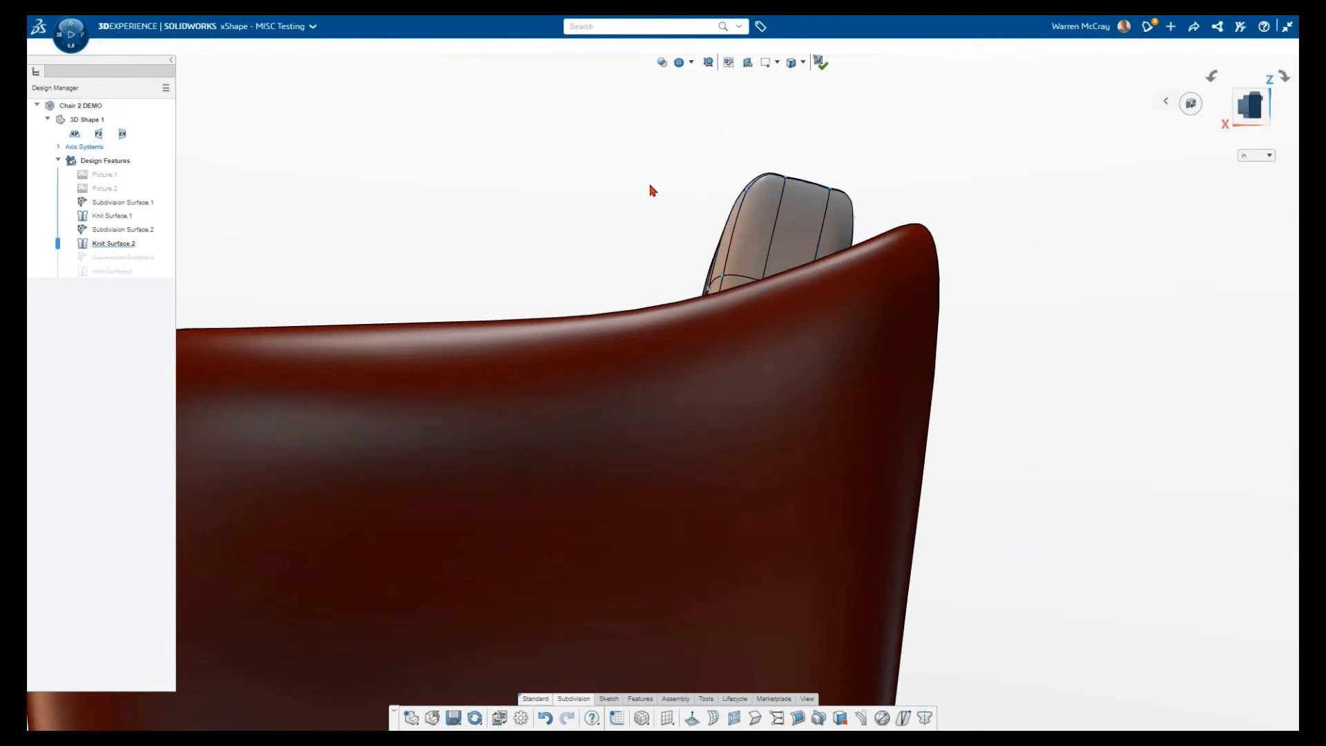
pyautogui.hotkey('ctrl', '7')
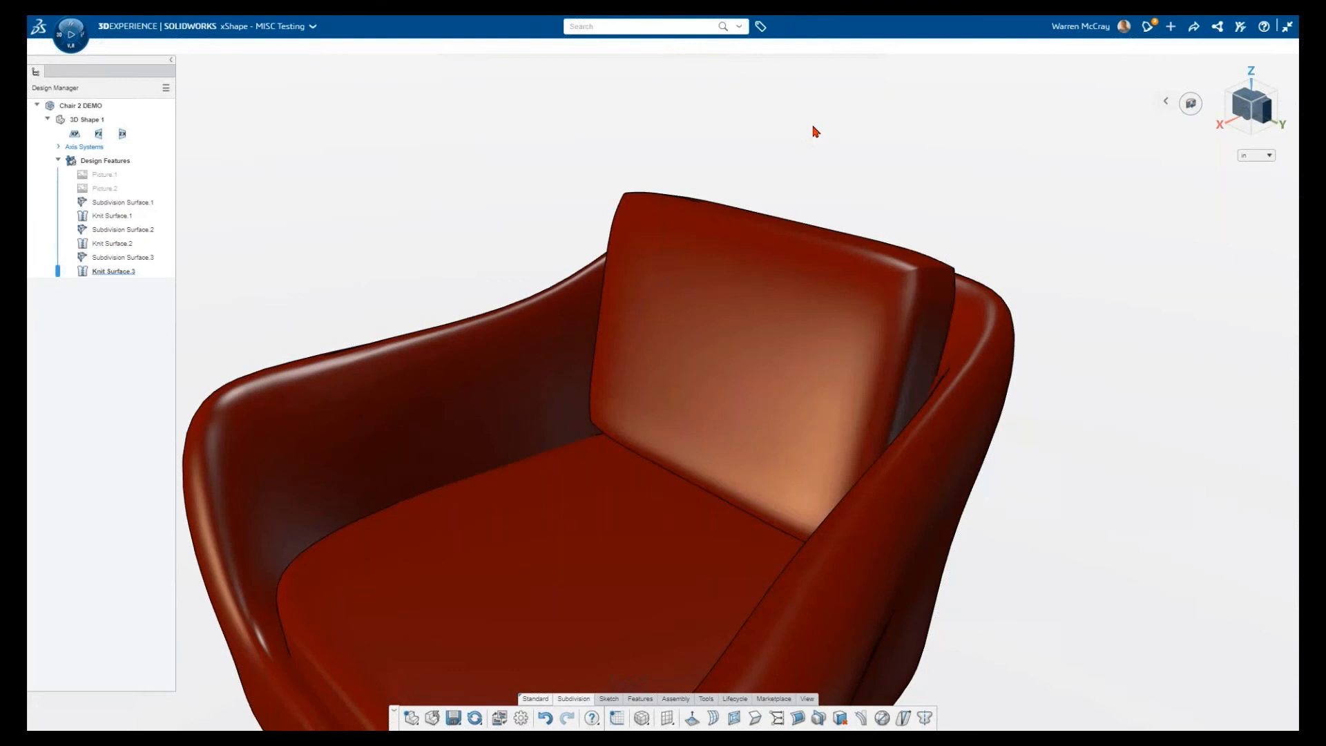
pyautogui.hotkey('ctrl', '1')
pyautogui.hotkey('ctrl', '7')
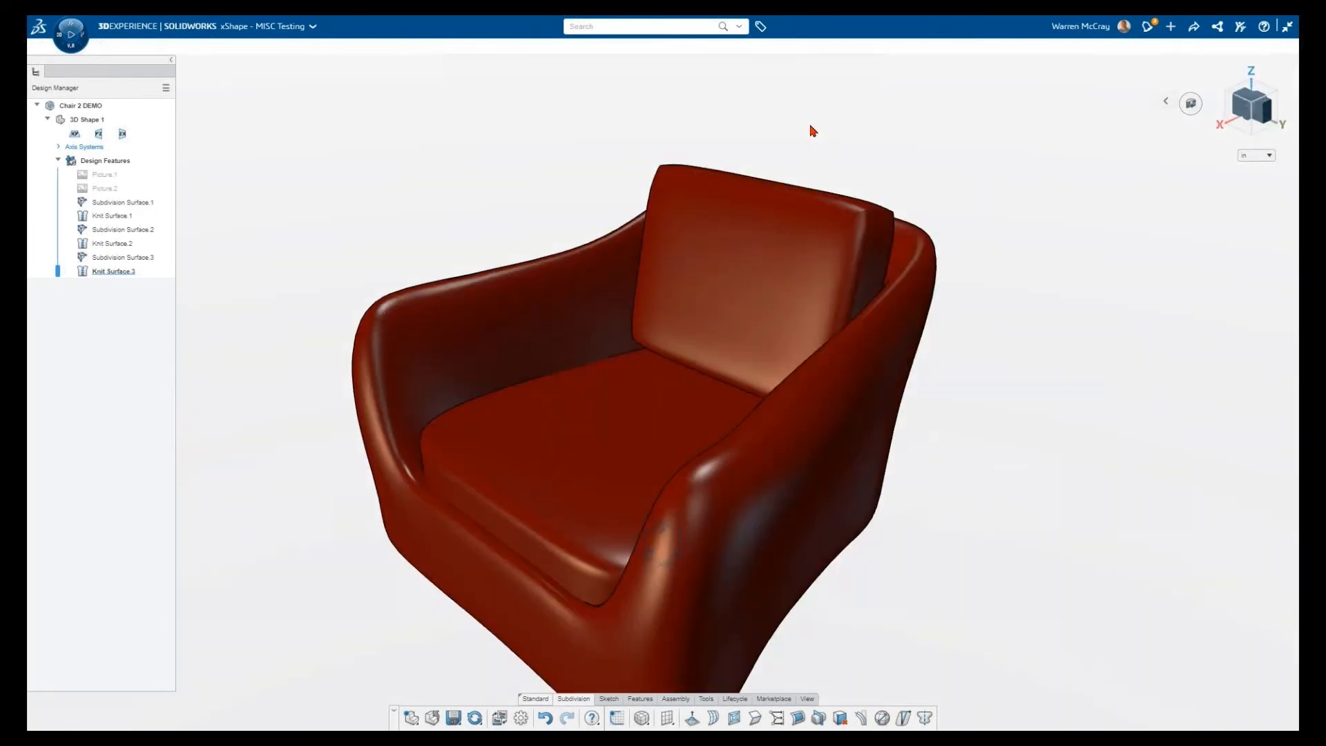
# Save the armchair model with its finished cushions.
pyautogui.click(454, 718)
pyautogui.click(471, 662)
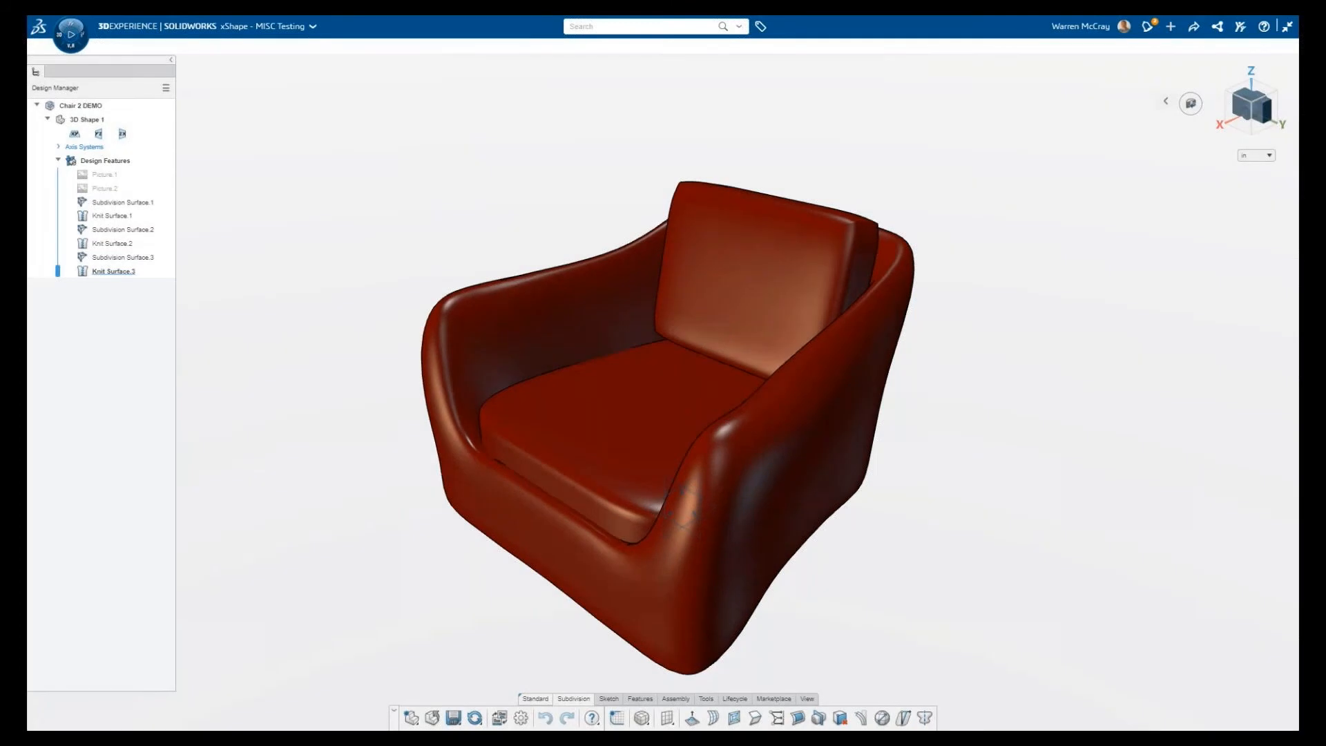
pyautogui.scroll(-2, 275, 639)
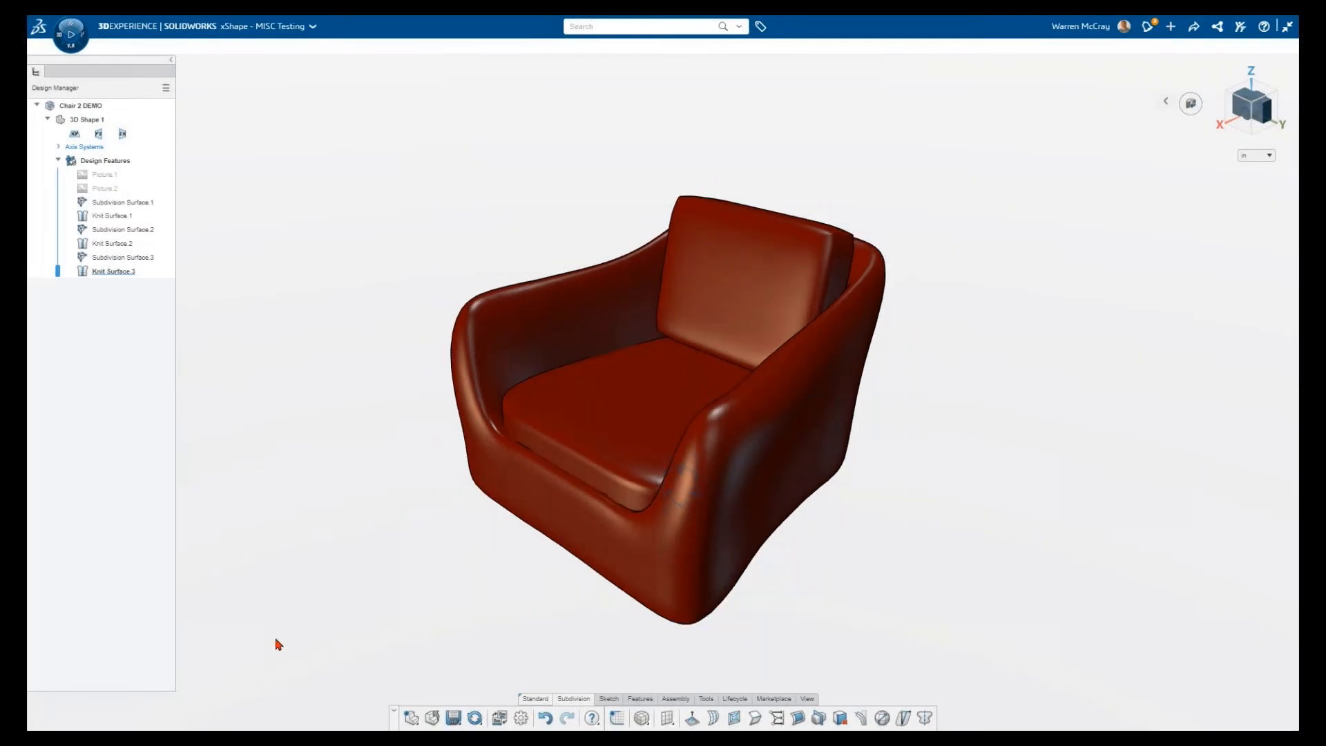
pyautogui.doubleClick(128, 203)
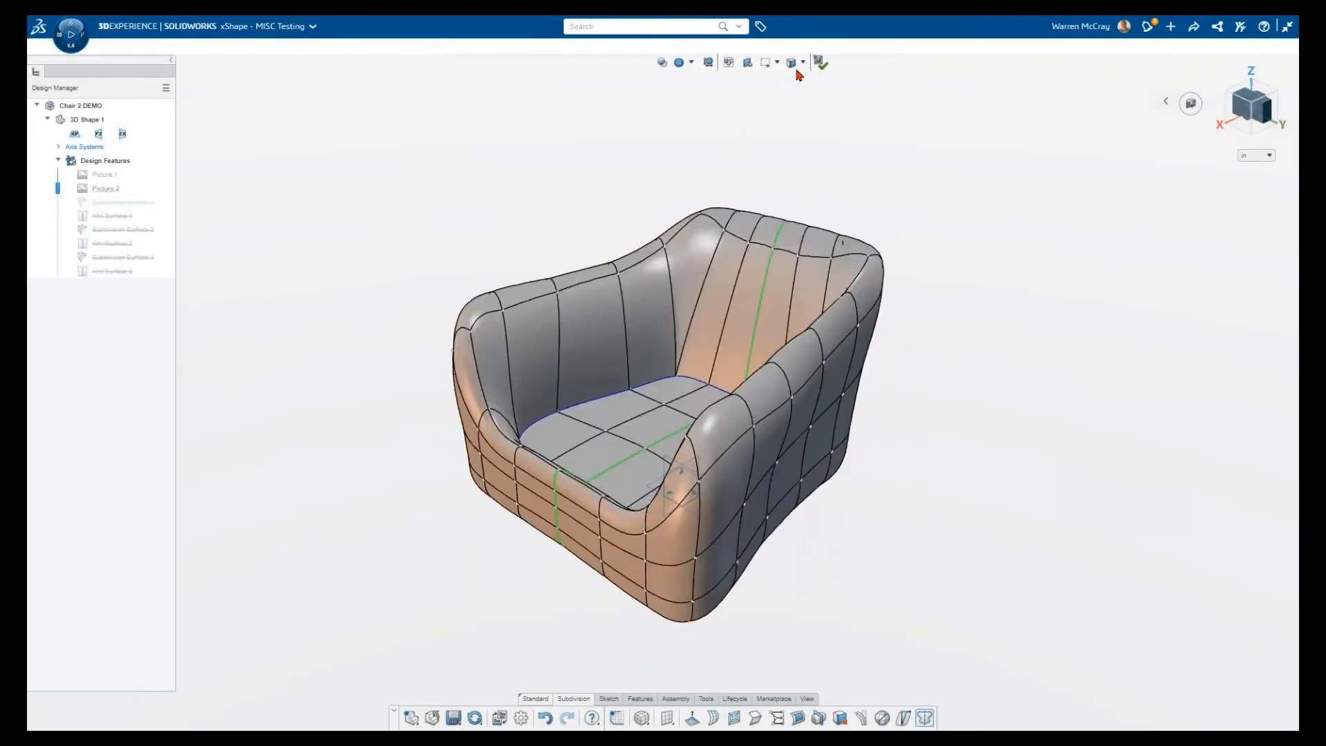
pyautogui.click(803, 64)
pyautogui.click(811, 115)
pyautogui.click(820, 62)
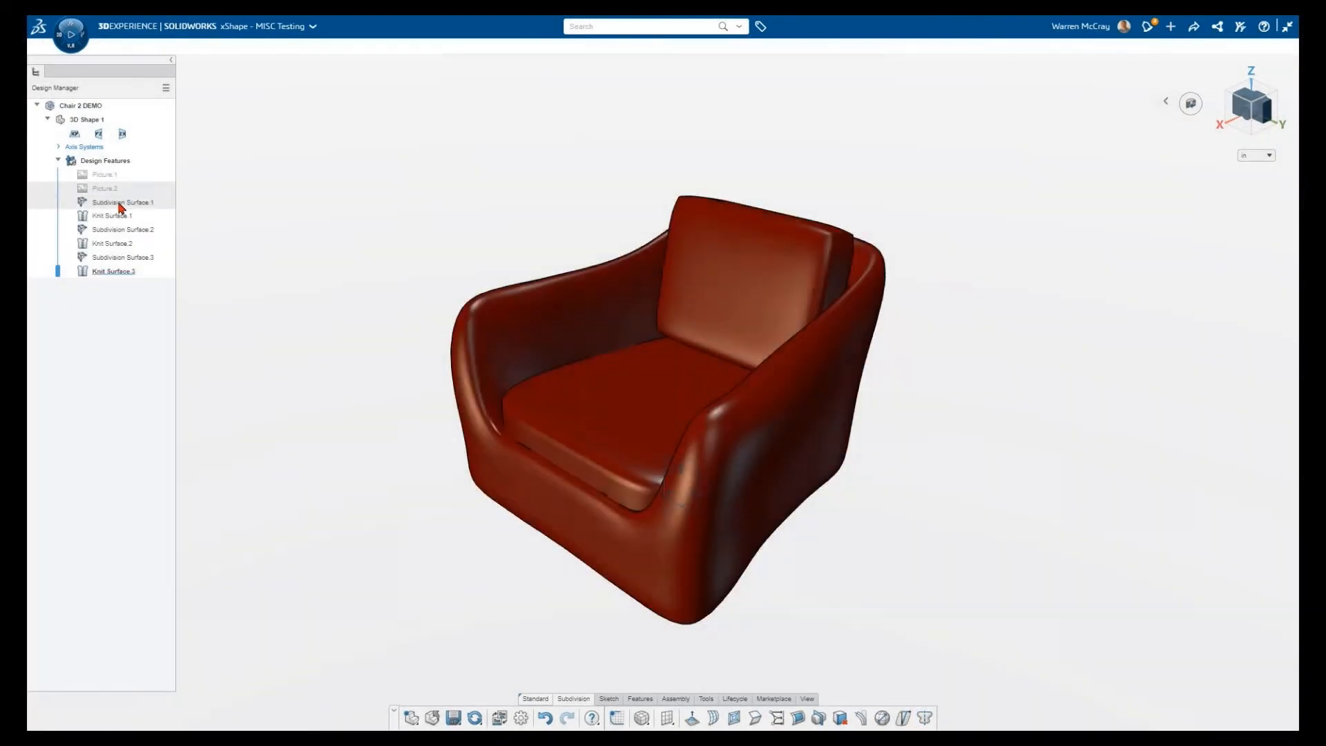
# Hide the armchair body and color all faces of the seat and back cushions white.
pyautogui.click(121, 203)
pyautogui.click(144, 160)
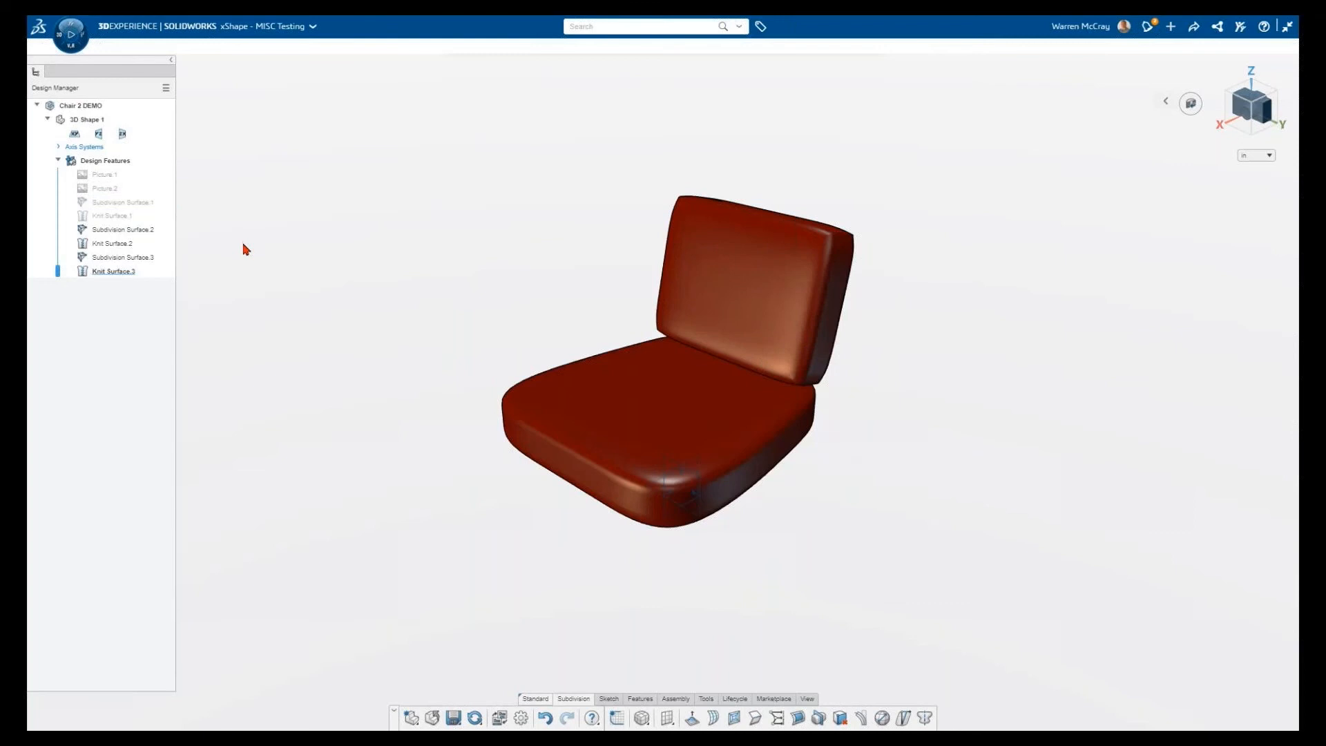
pyautogui.click(703, 699)
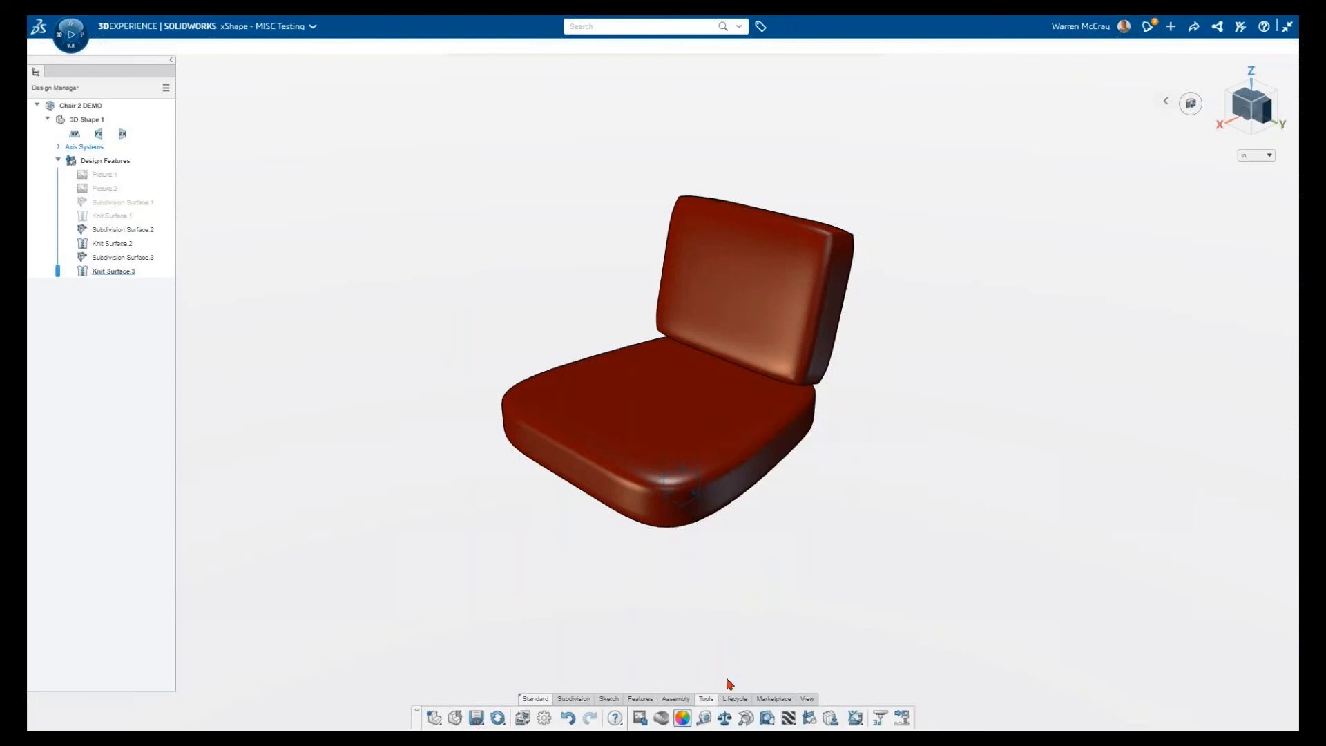
pyautogui.click(682, 717)
pyautogui.moveTo(953, 633); pyautogui.dragTo(445, 139)
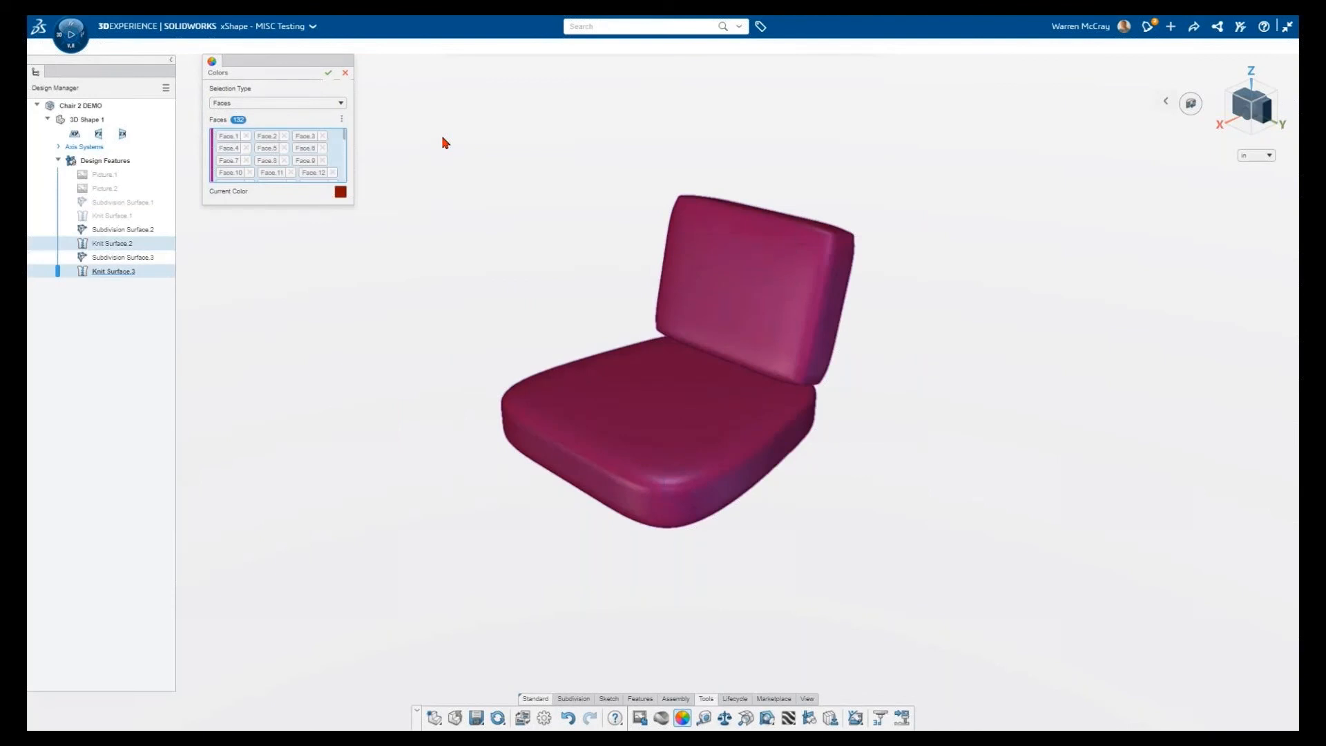
pyautogui.click(341, 193)
pyautogui.click(215, 248)
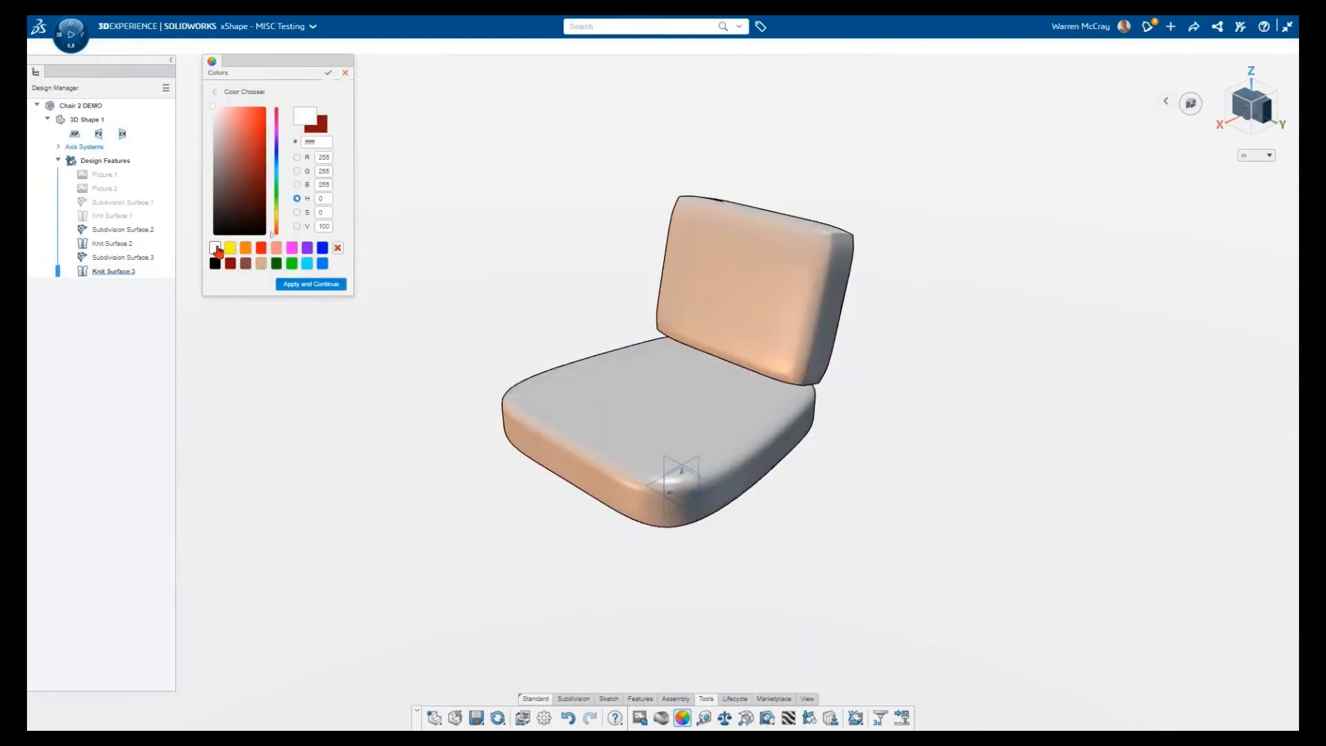
pyautogui.click(303, 284)
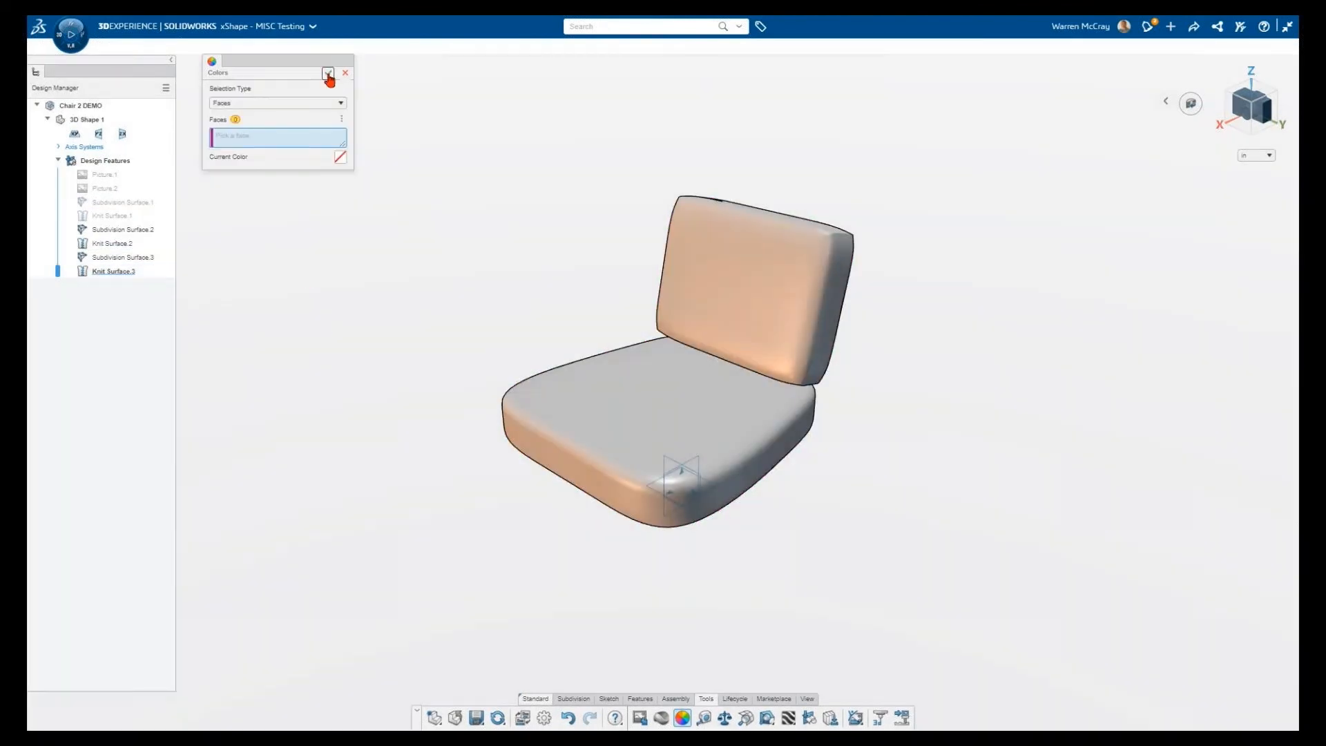
pyautogui.click(328, 72)
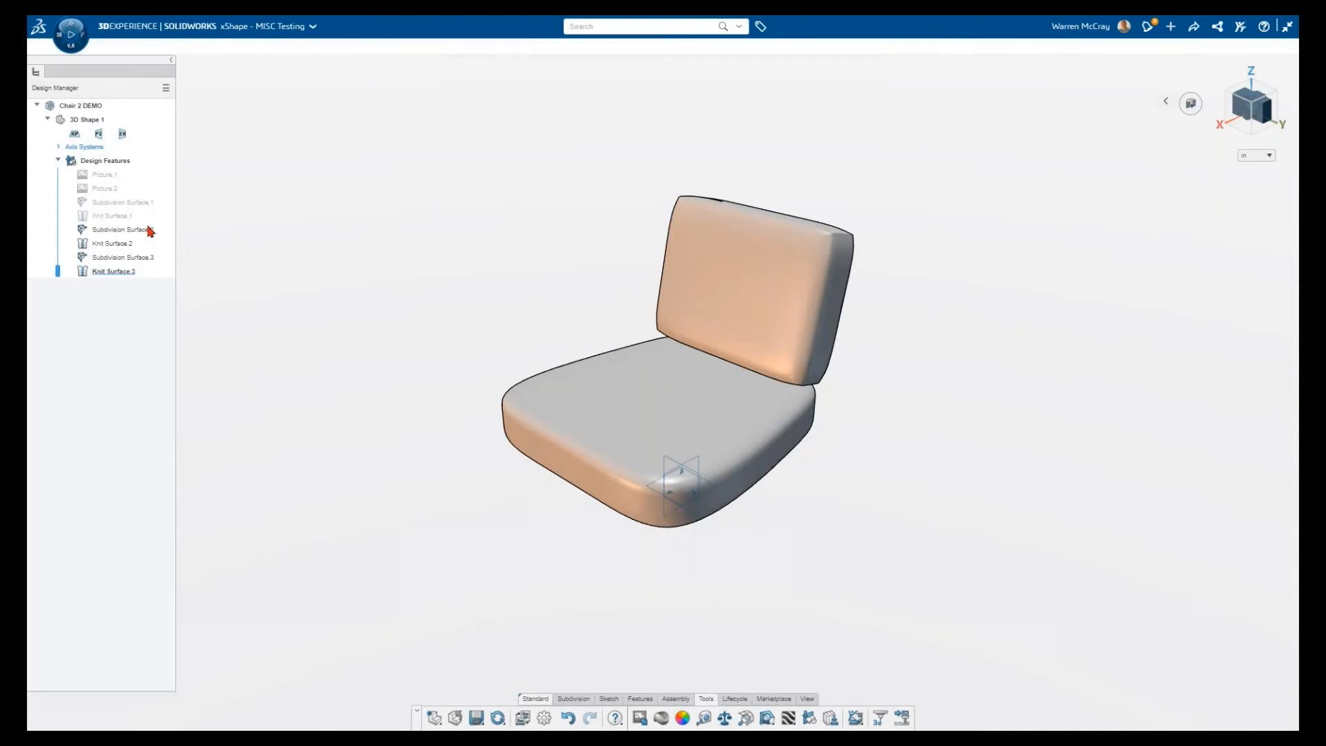
# Show the armchair body again and hide the three reference planes.
pyautogui.click(125, 205)
pyautogui.click(146, 161)
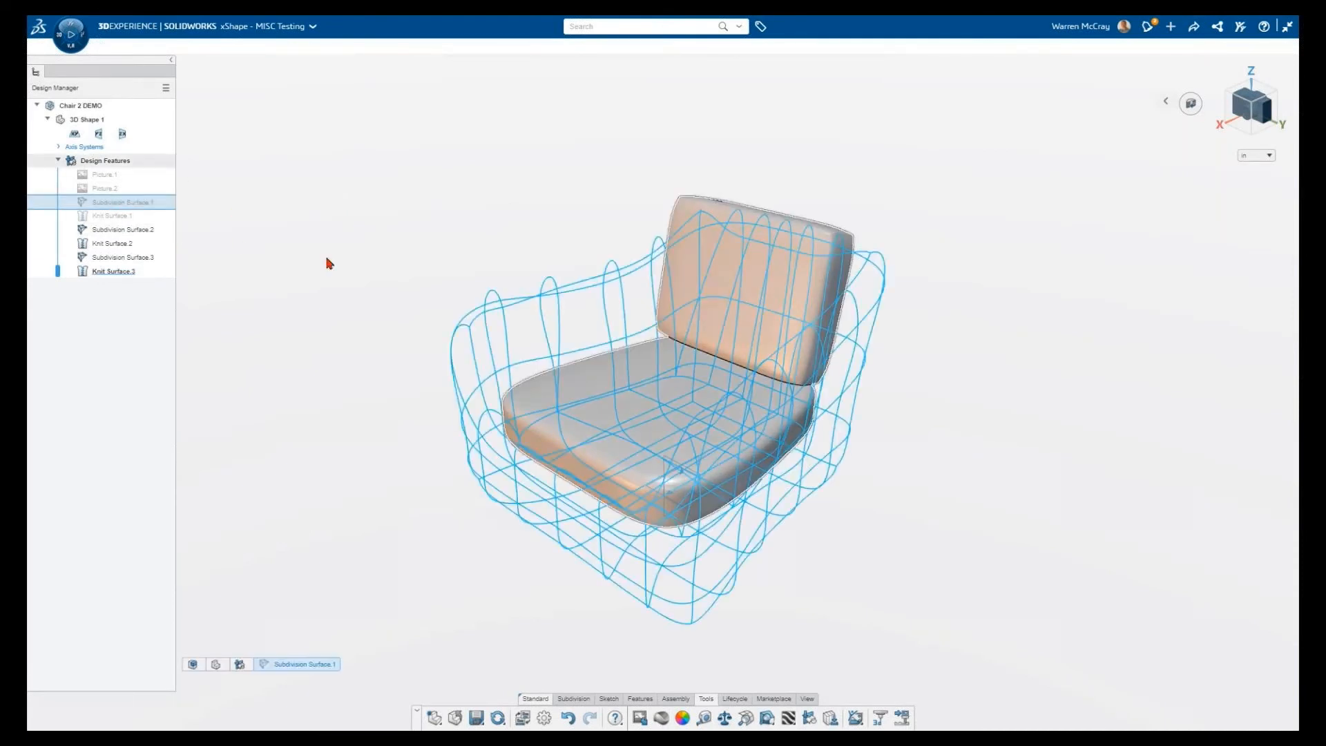
pyautogui.keyDown('ctrl'); pyautogui.click(123, 134); pyautogui.keyUp('ctrl')
pyautogui.keyDown('ctrl'); pyautogui.click(99, 134); pyautogui.keyUp('ctrl')
pyautogui.keyDown('ctrl'); pyautogui.click(75, 134); pyautogui.keyUp('ctrl')
pyautogui.click(100, 104)
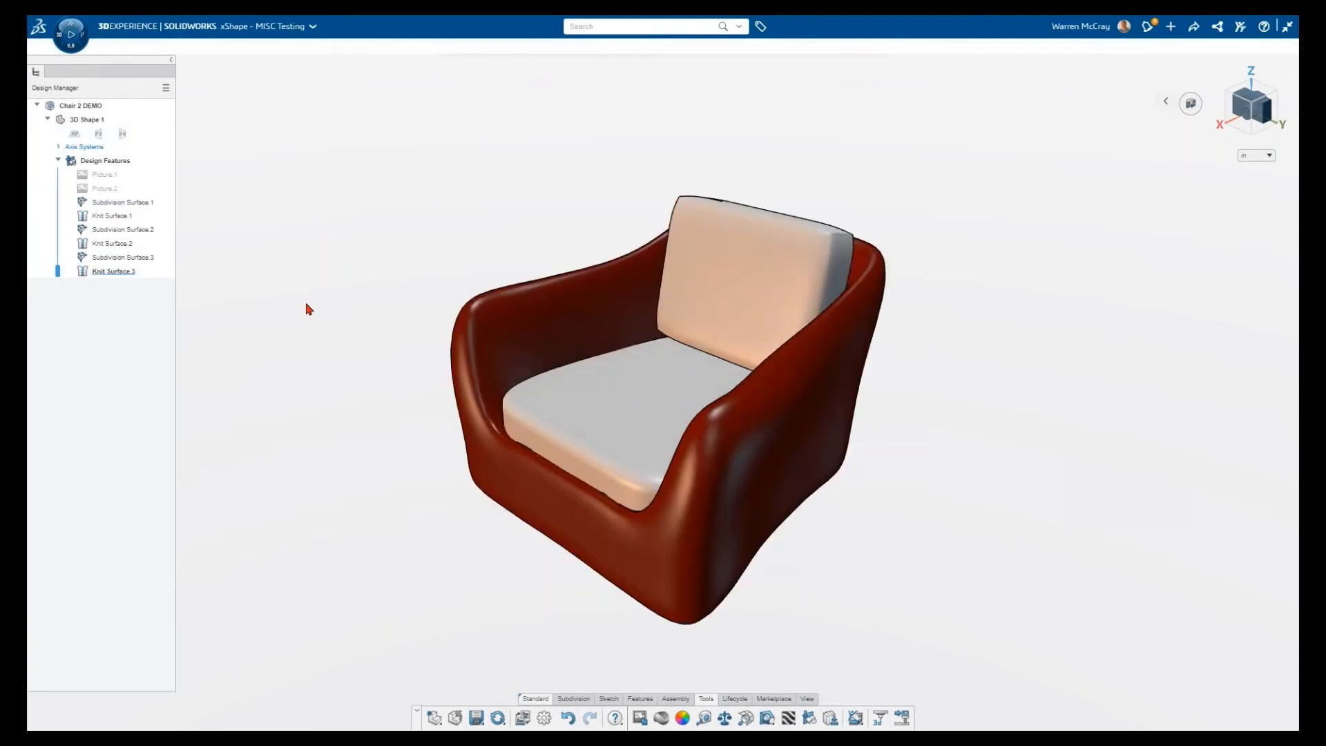
# Set the Design Features color to blue so the armchair body contrasts with the white cushions.
pyautogui.click(93, 109)
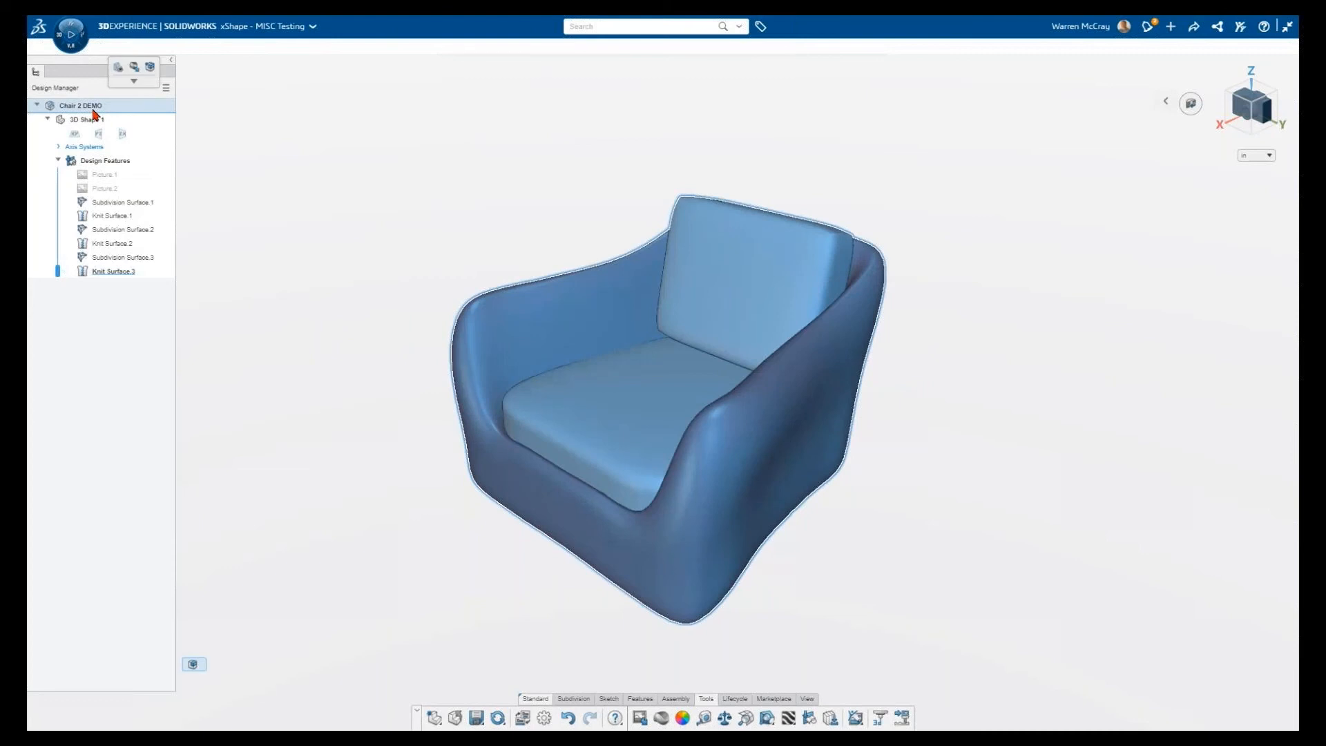
pyautogui.click(107, 161)
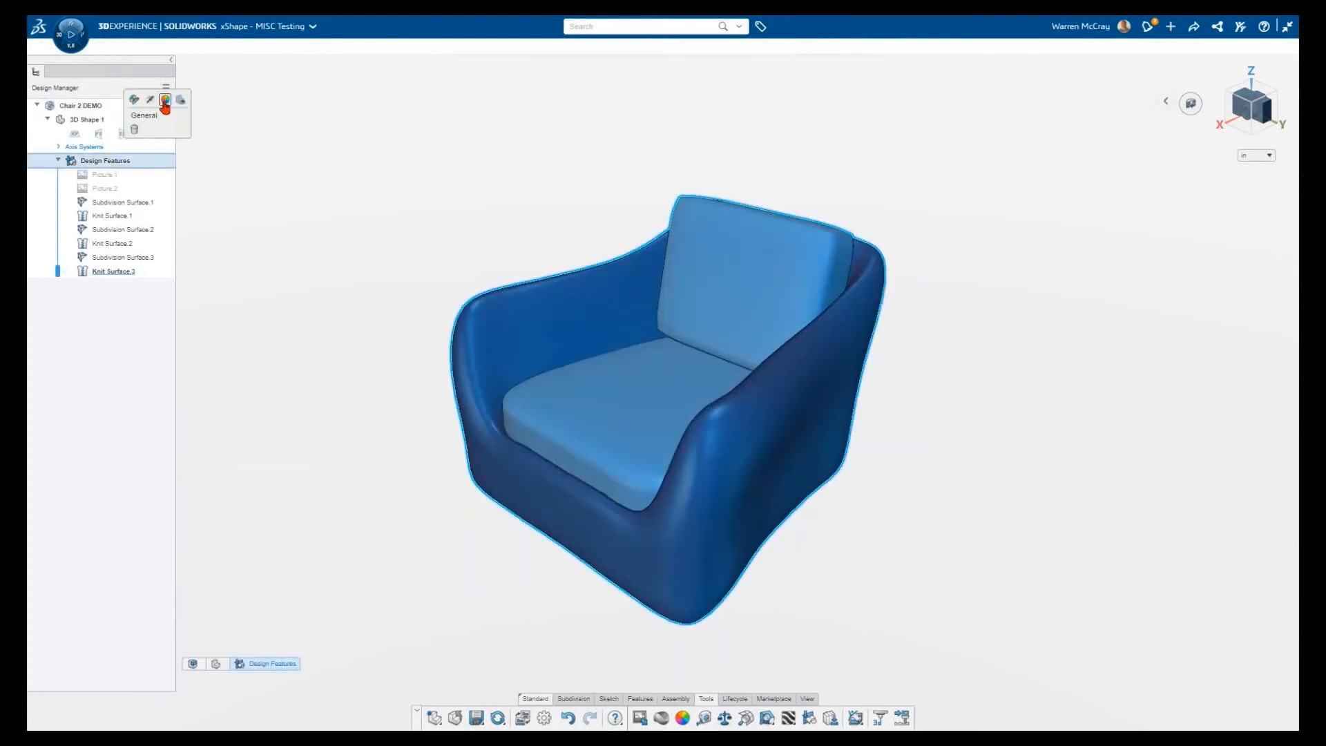
pyautogui.click(165, 101)
pyautogui.click(340, 158)
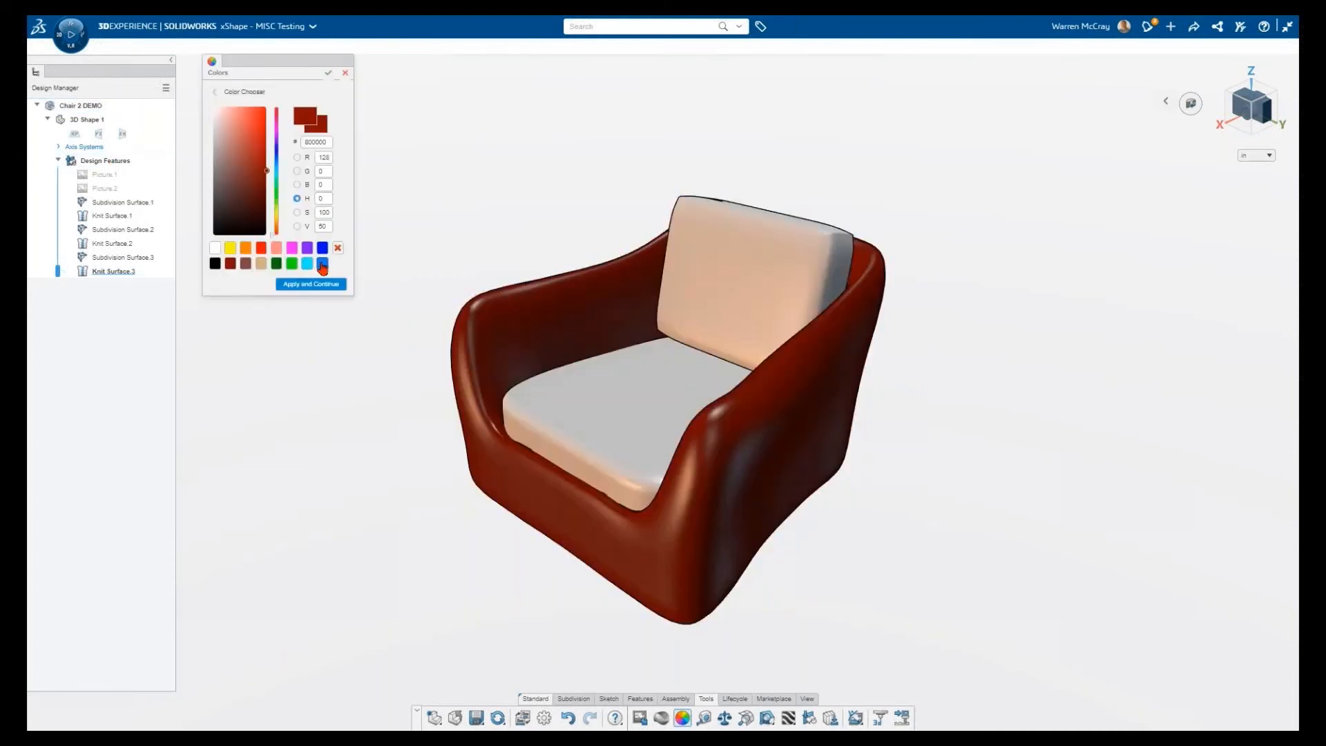
pyautogui.click(322, 264)
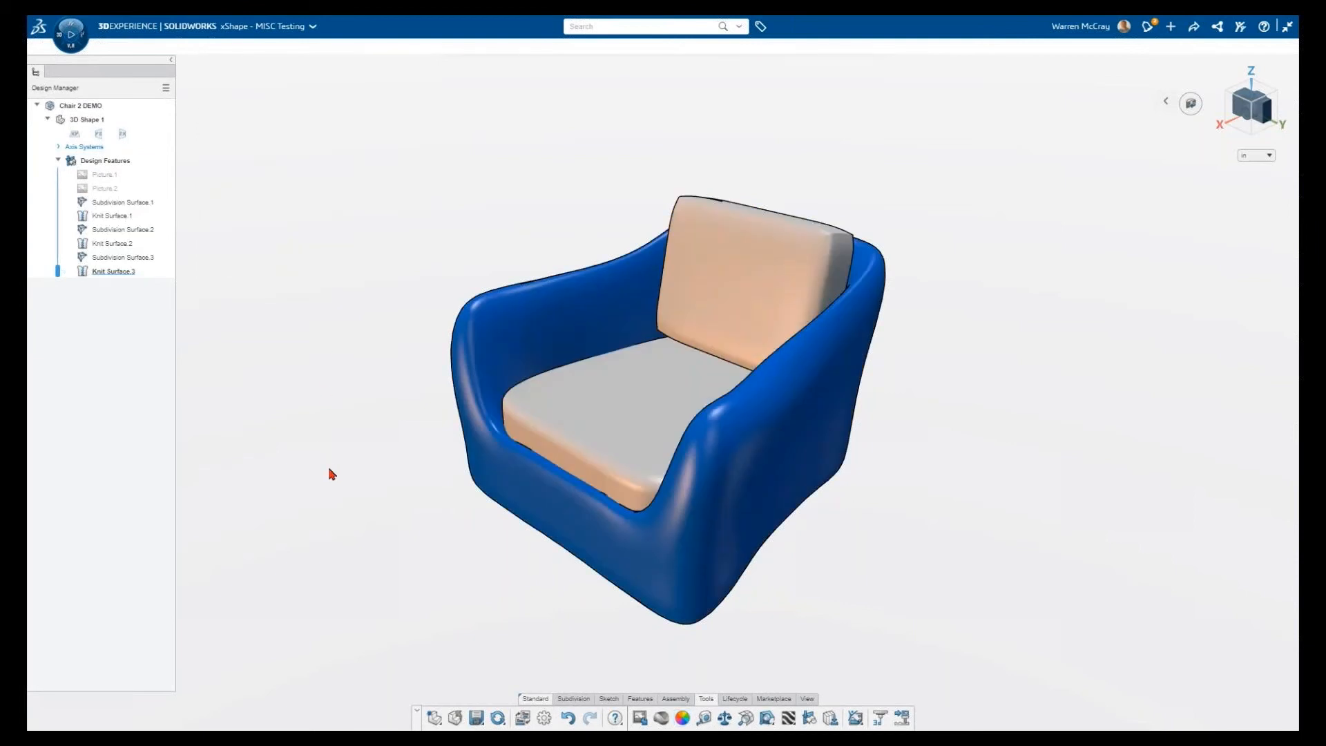
pyautogui.moveTo(997, 527); pyautogui.dragTo(385, 425, button='middle')
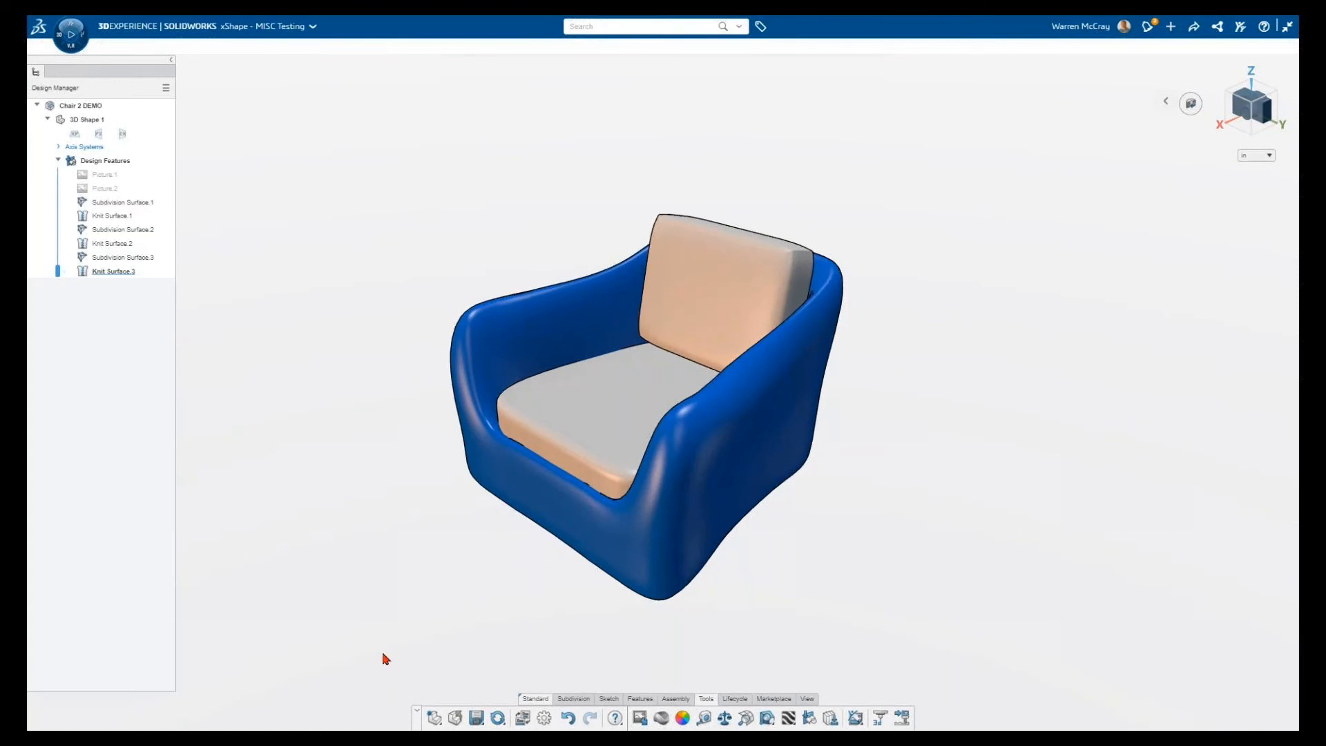
# Set the Design Features color to dark red 800000, keeping the cushions white.
pyautogui.click(111, 202)
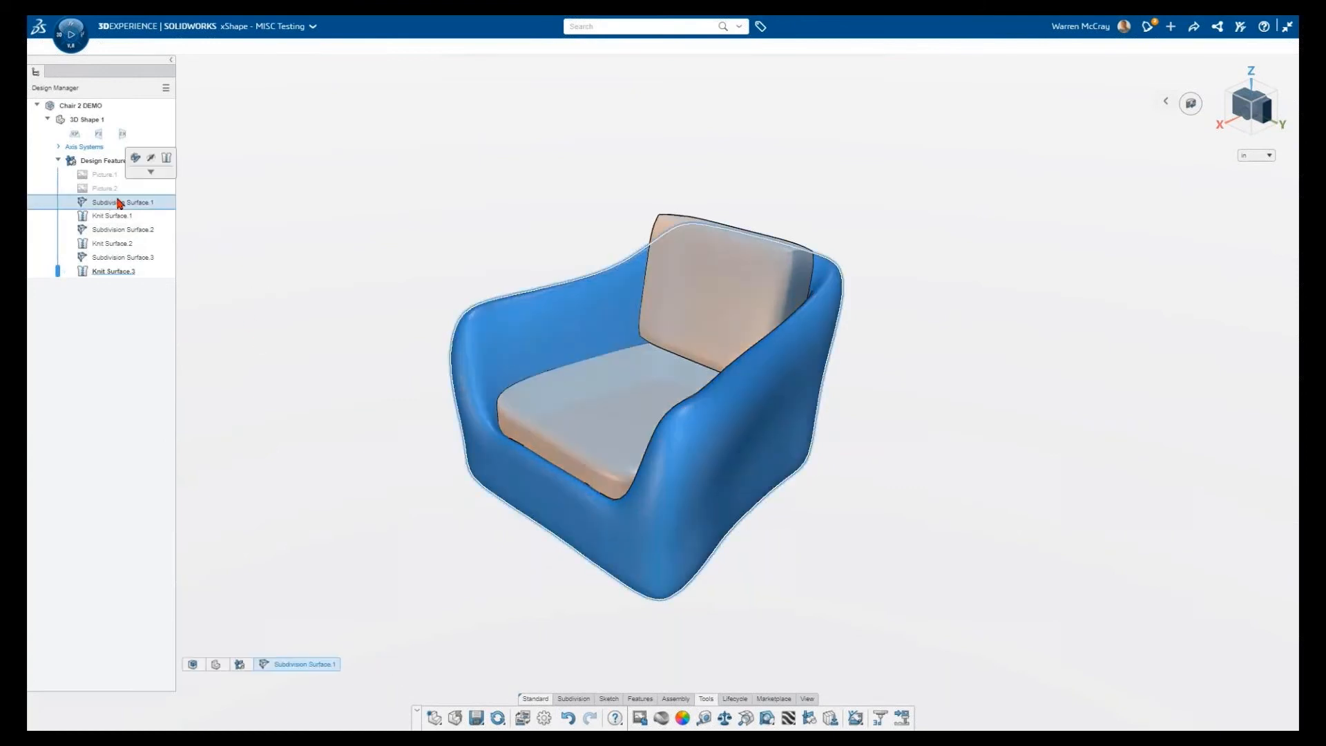
pyautogui.click(100, 162)
pyautogui.click(169, 103)
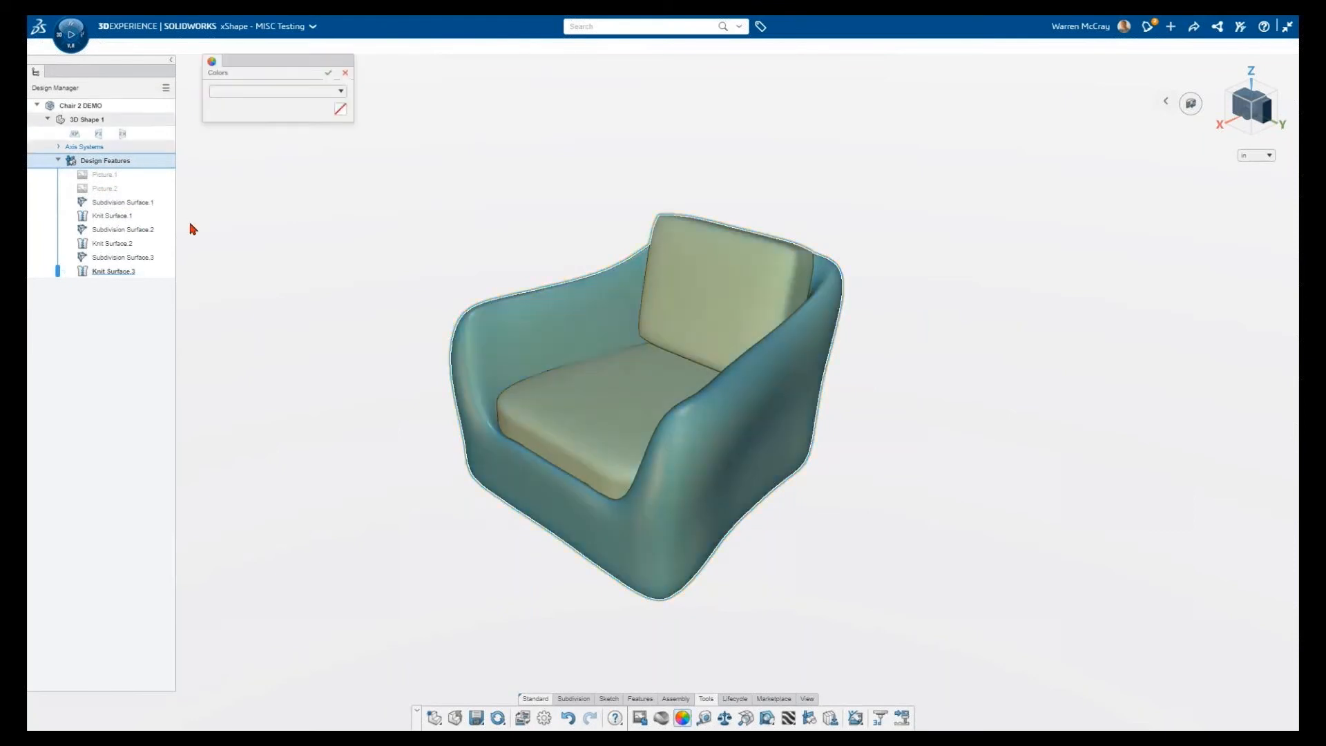
pyautogui.click(341, 158)
pyautogui.click(230, 263)
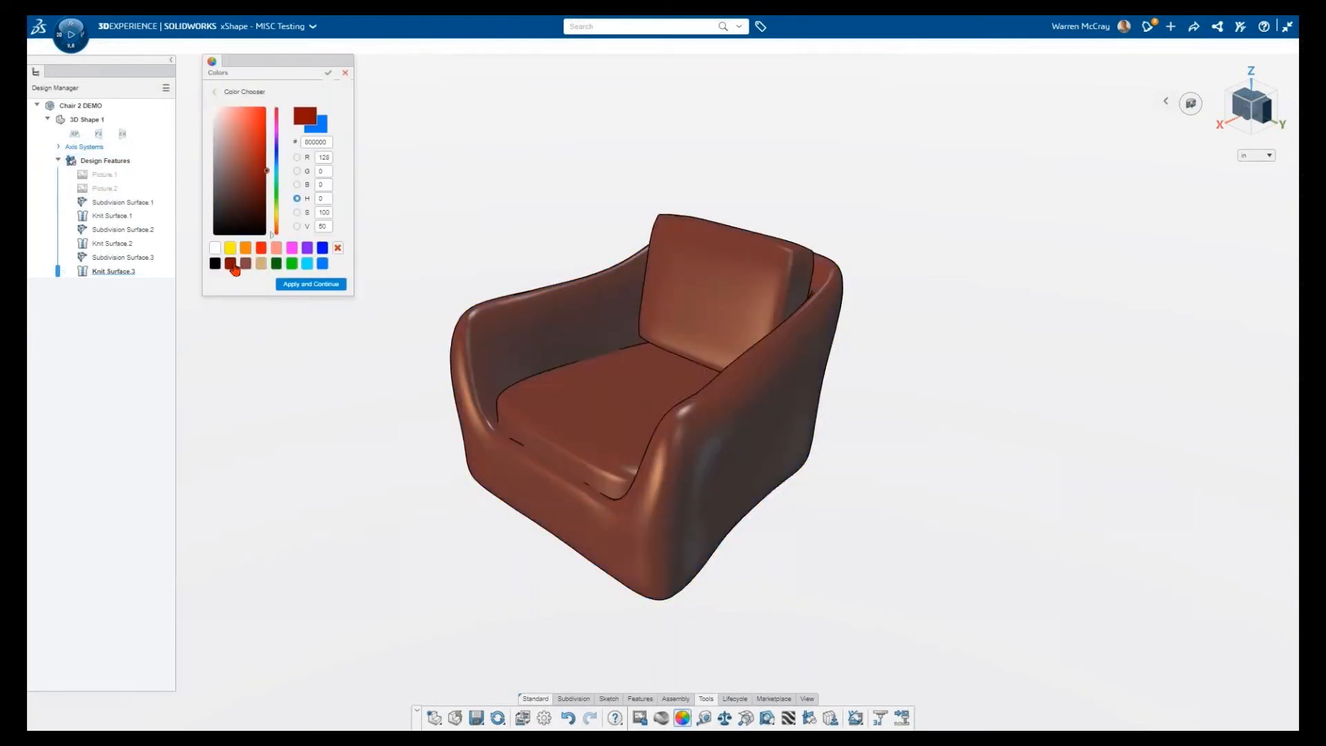
pyautogui.click(327, 74)
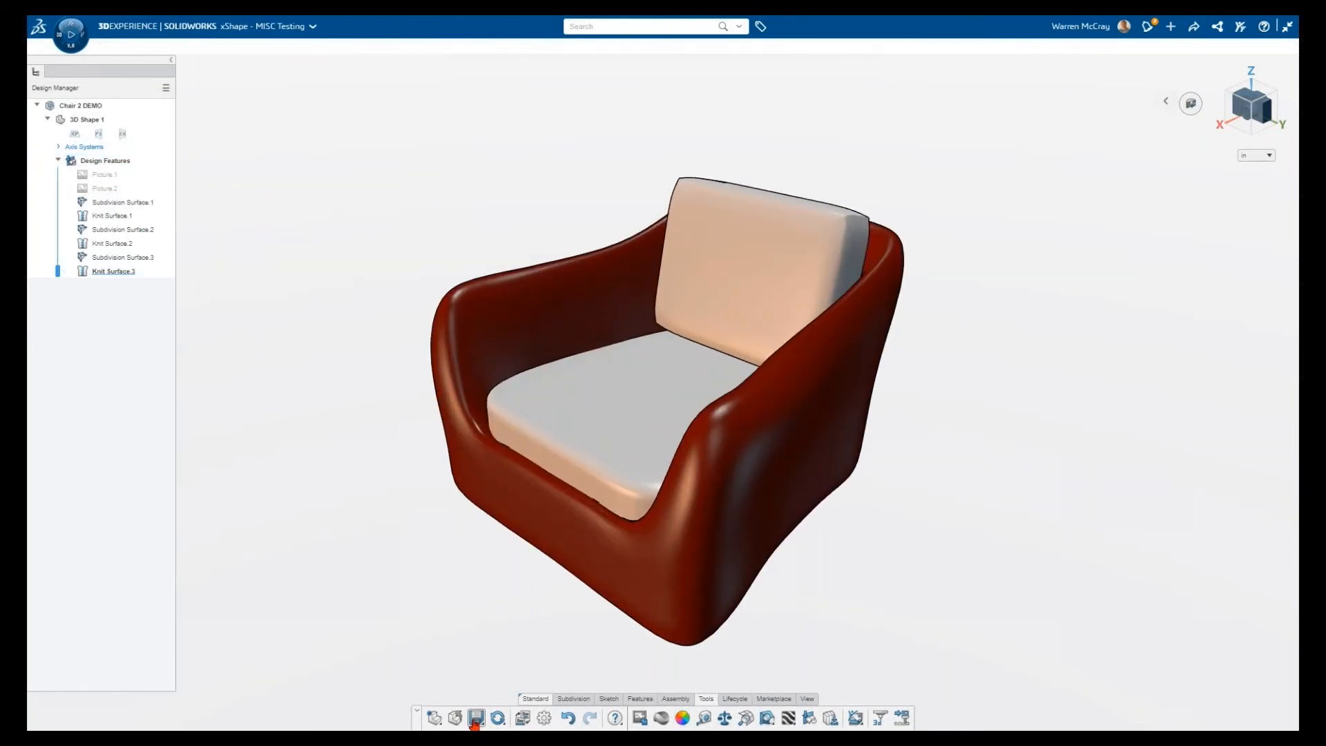
# Save the finished armchair model with its white cushions and dark red body.
pyautogui.click(475, 719)
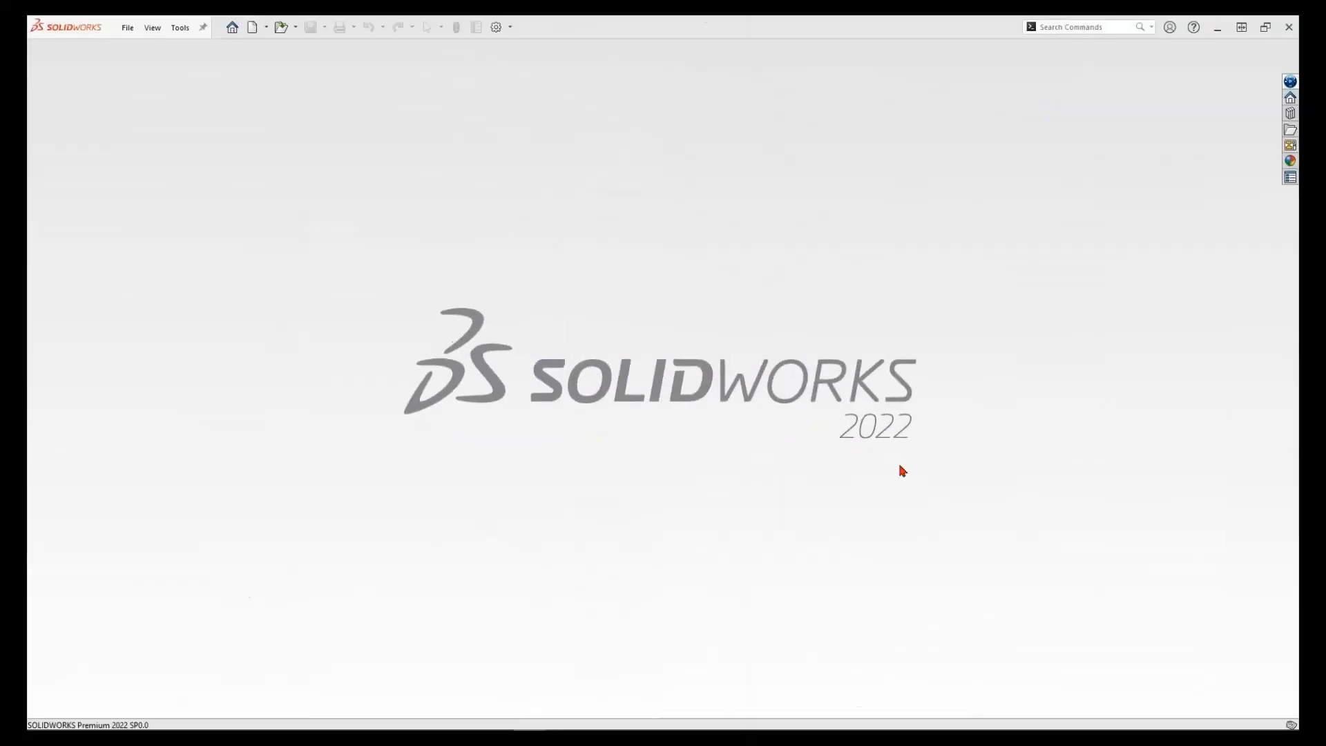
# Switch to SOLIDWORKS and search the 3DEXPERIENCE content for "chair 2 DEMO".
pyautogui.click(1290, 82)
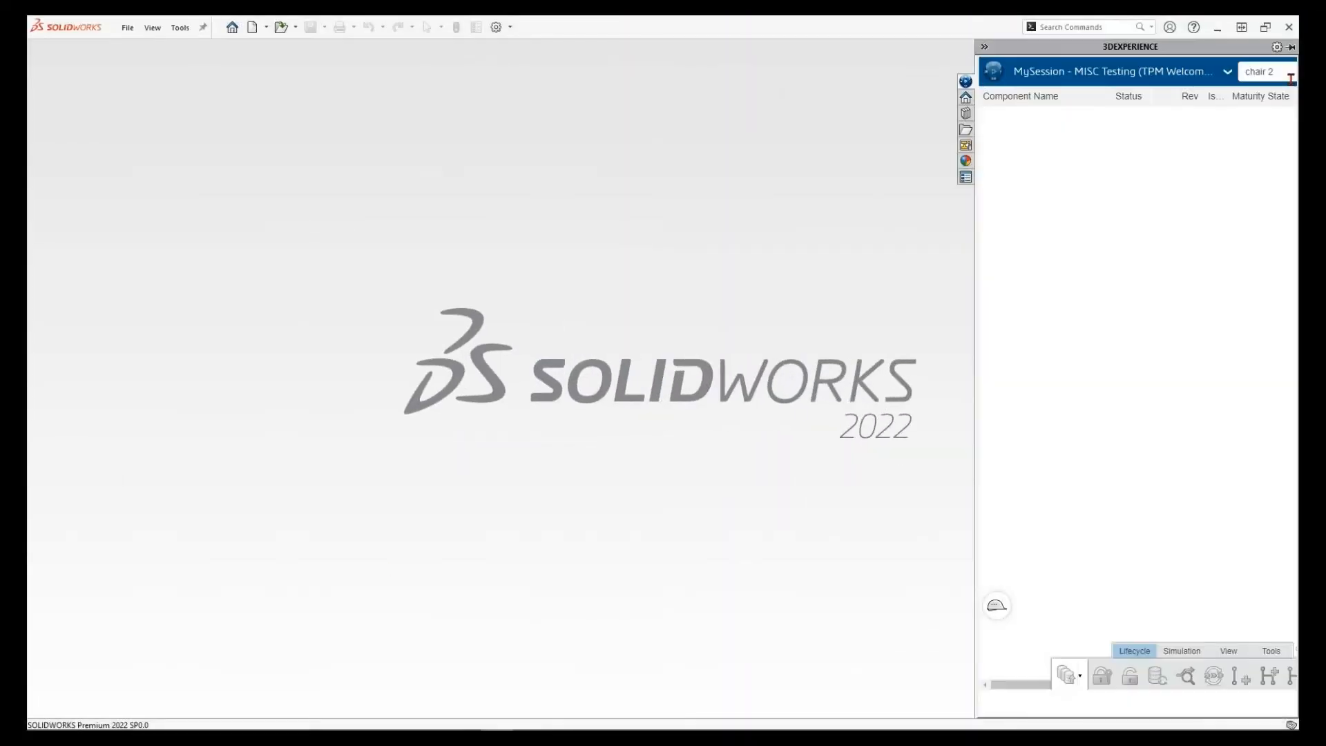
pyautogui.click(1228, 72)
pyautogui.click(1139, 131)
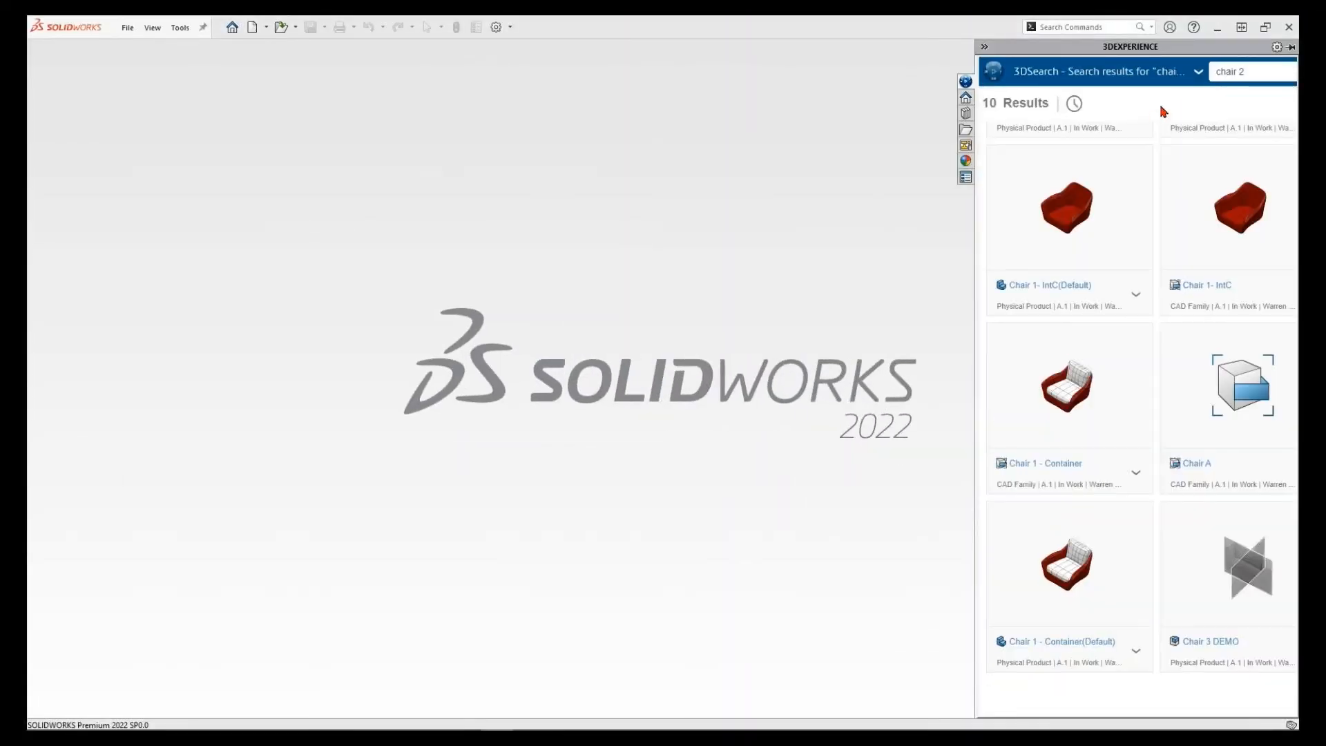
pyautogui.click(1252, 73)
pyautogui.write('DEMO')
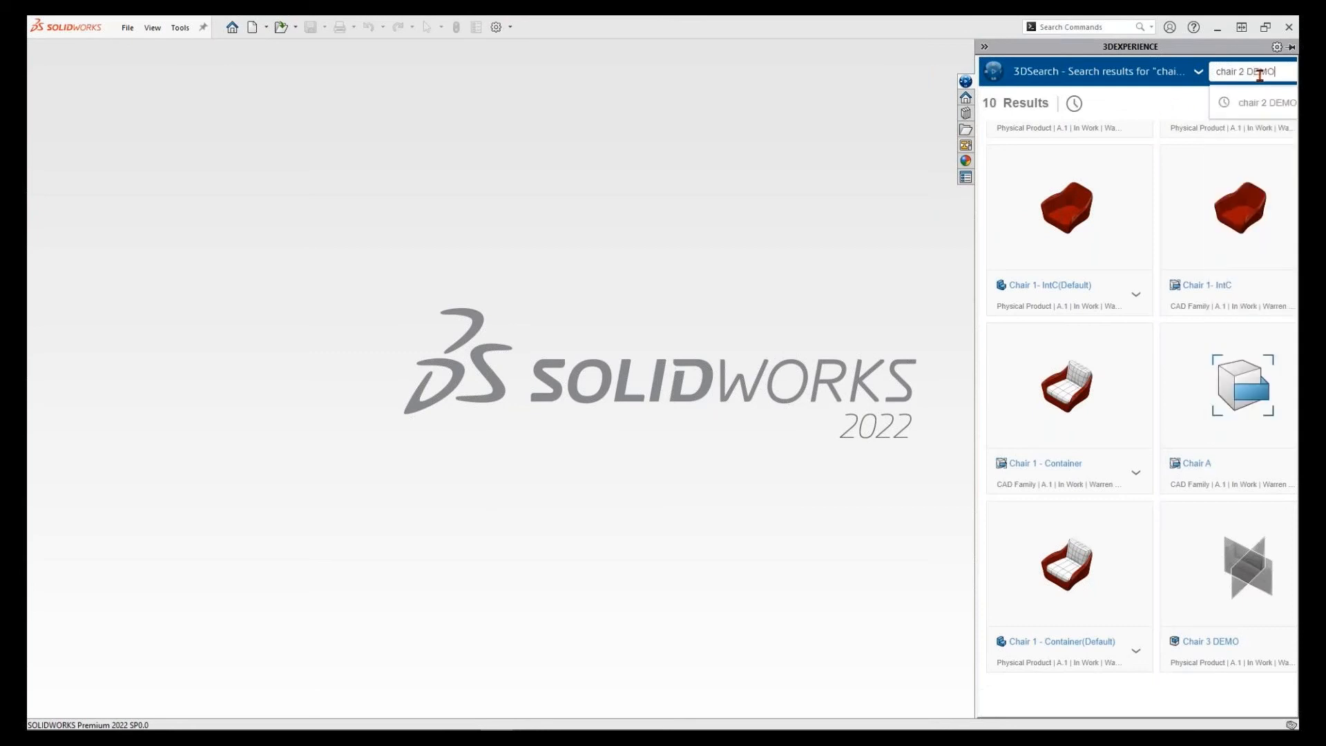
pyautogui.press('Return')
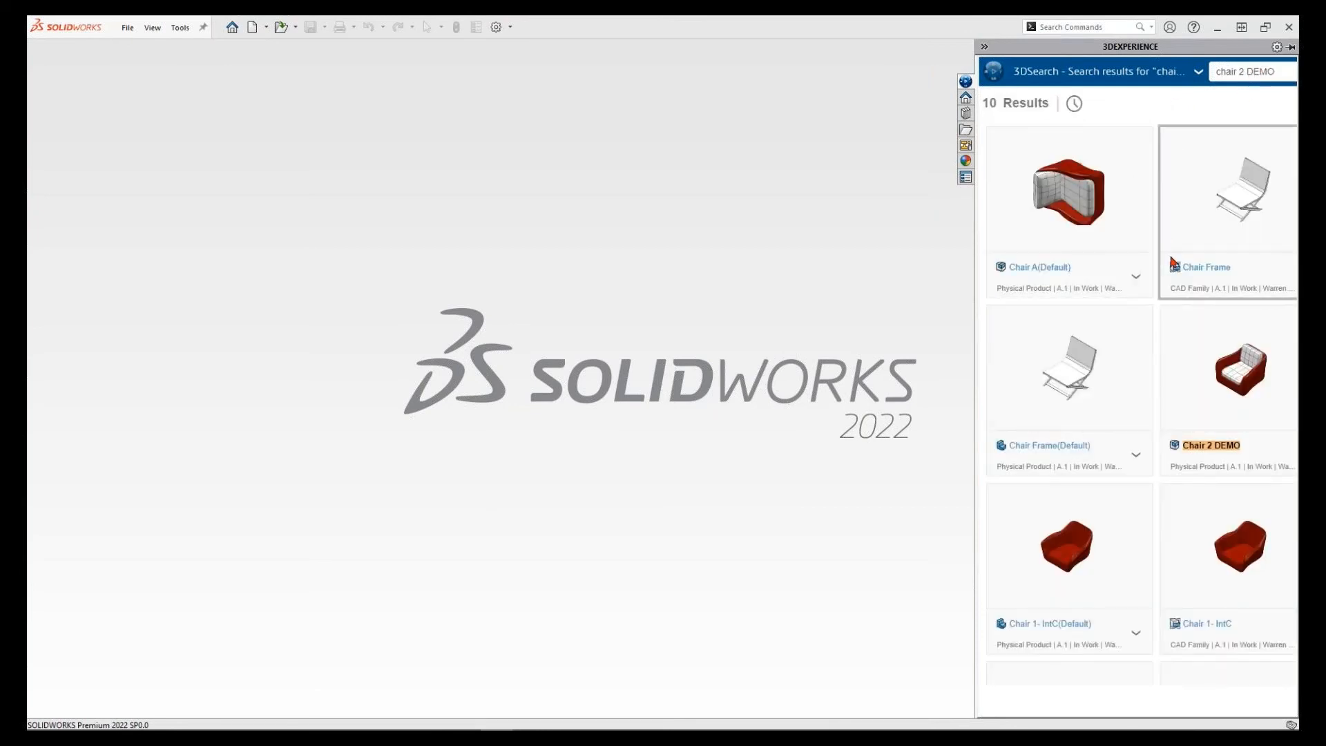
# Open the Chair 2 DEMO physical product from the search results and save it as the SOLIDWORKS part Chair 2 DEMO.SLDPRT.
pyautogui.moveTo(974, 320); pyautogui.dragTo(1056, 364)
pyautogui.scroll(-3, 1106, 511)
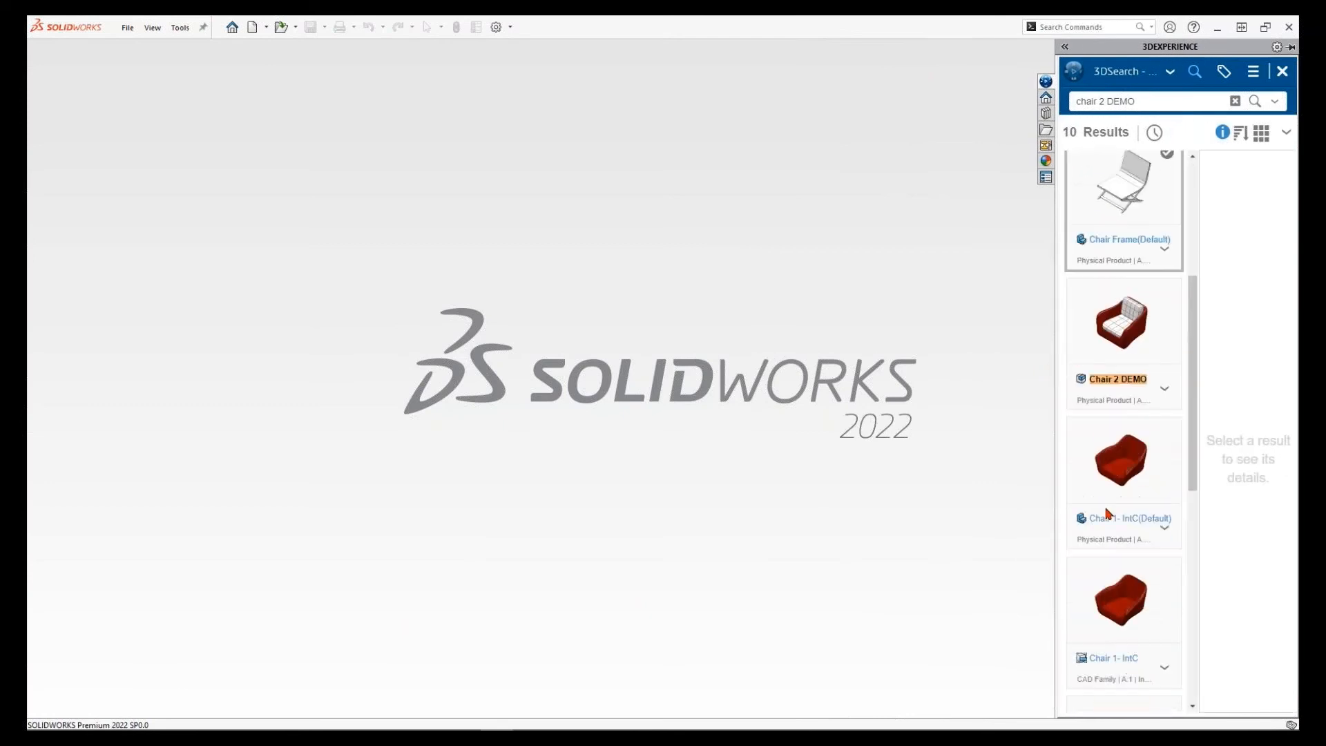
pyautogui.moveTo(1124, 336); pyautogui.dragTo(775, 249)
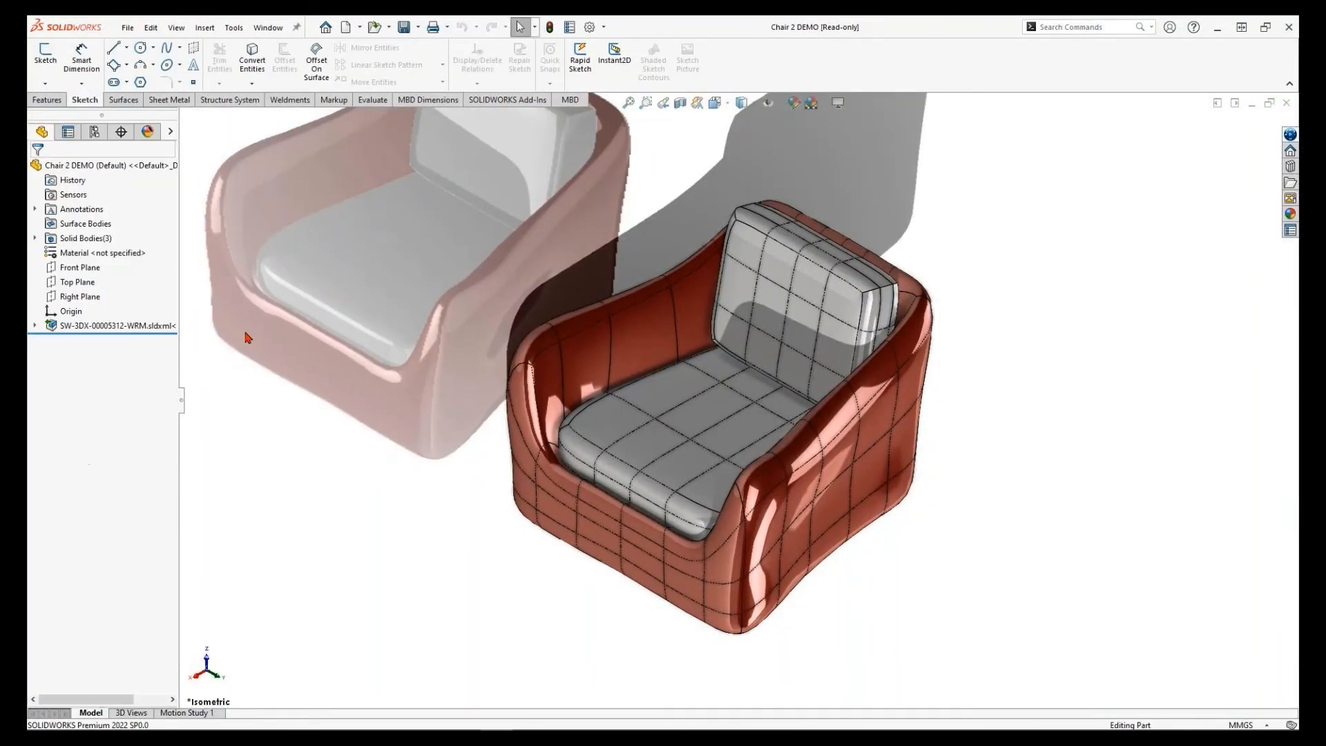
pyautogui.click(404, 27)
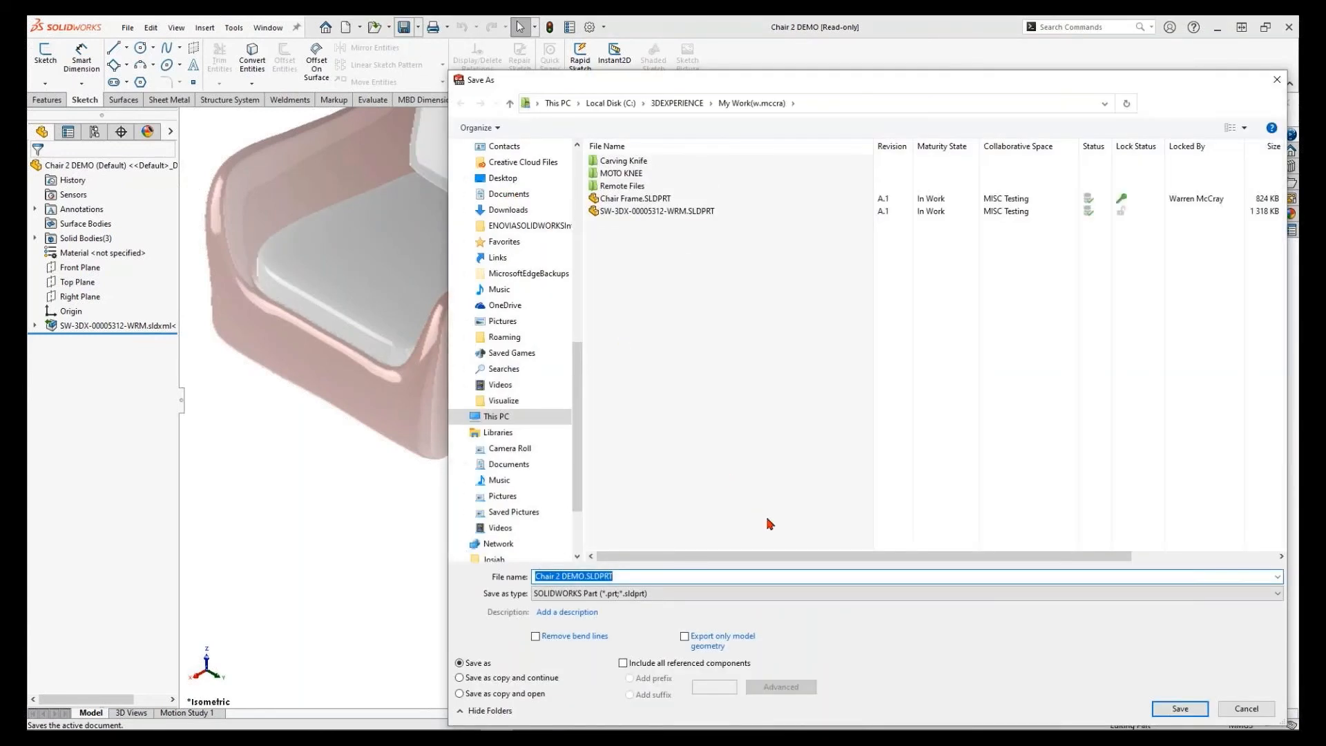
pyautogui.click(1178, 708)
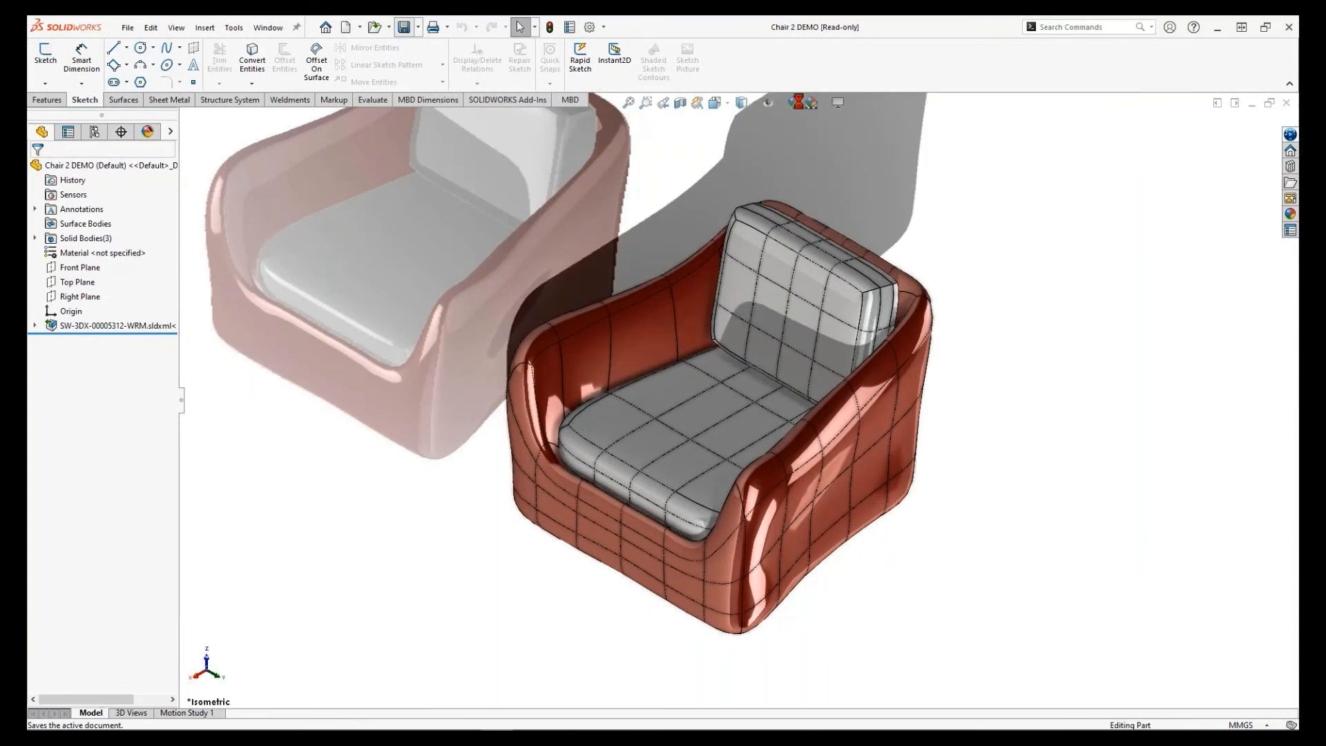
# Try the Plain White scene on the chair and return to the 3 Point Faded scene.
pyautogui.click(811, 103)
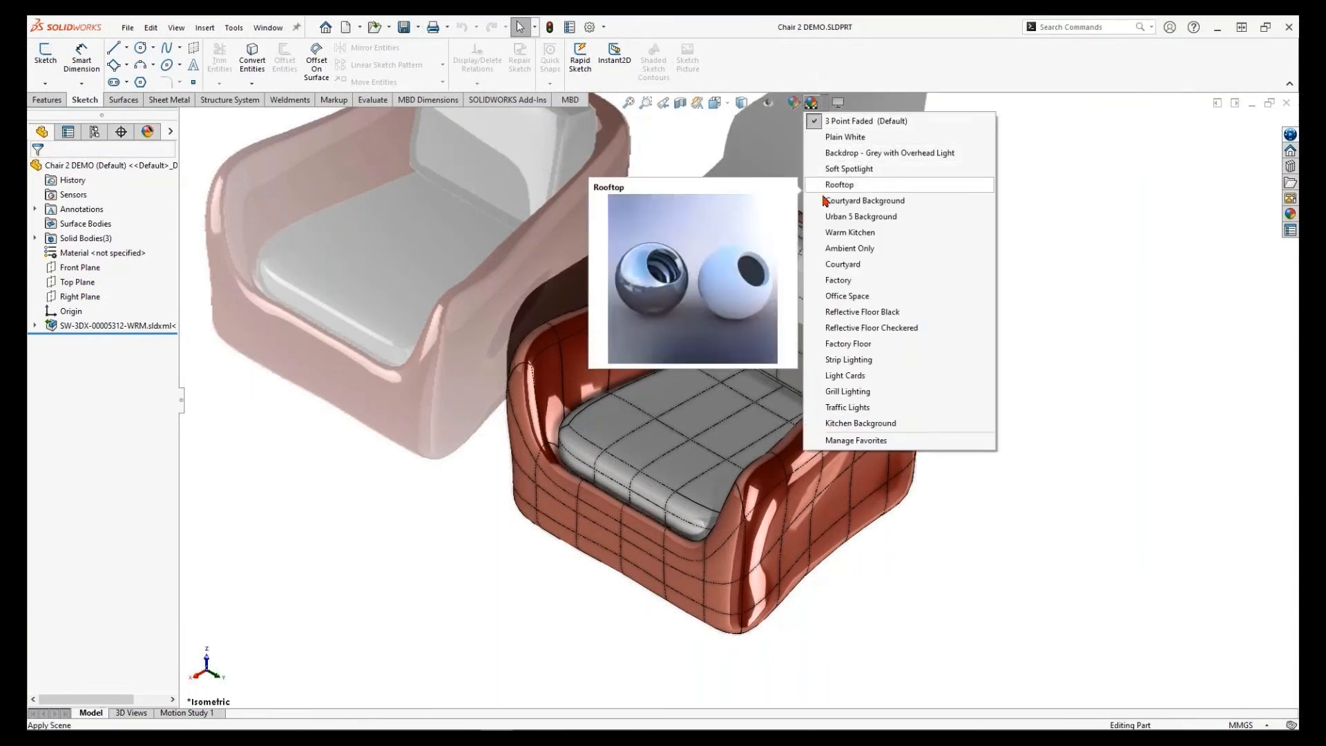
pyautogui.click(832, 235)
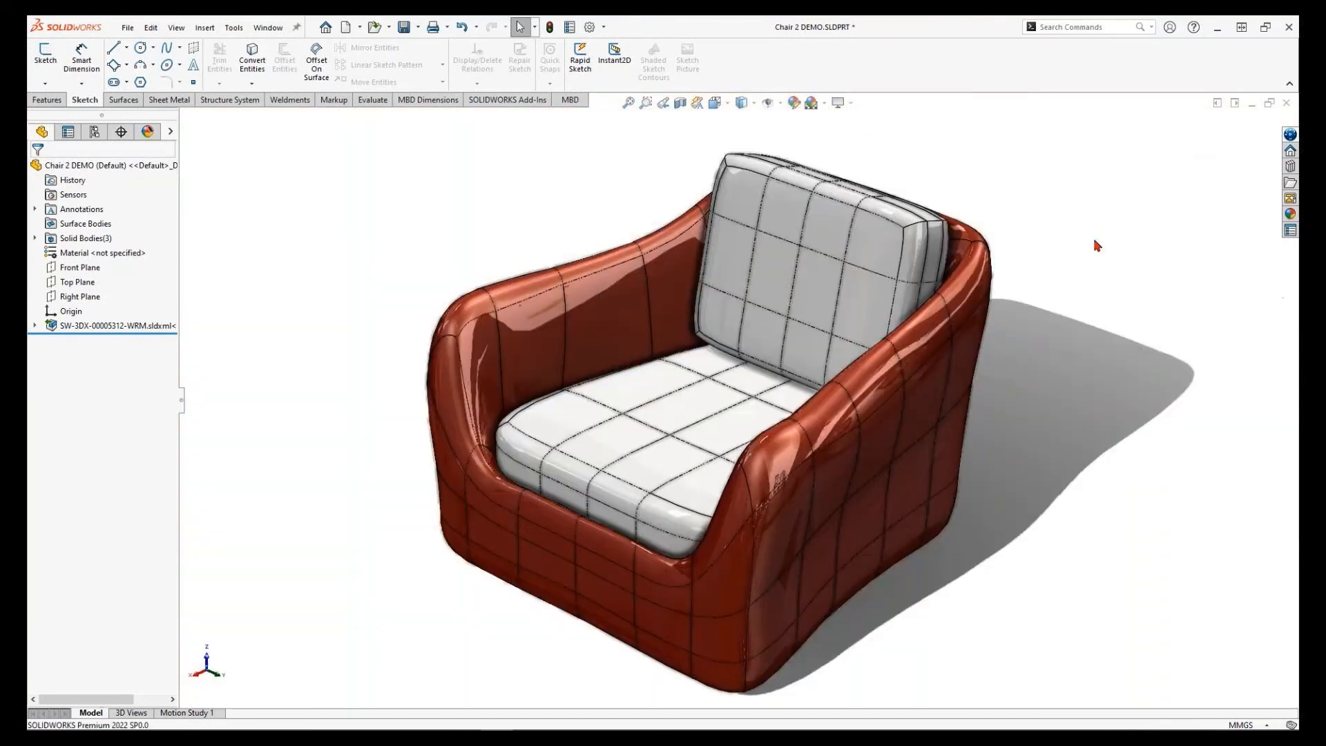
pyautogui.click(812, 103)
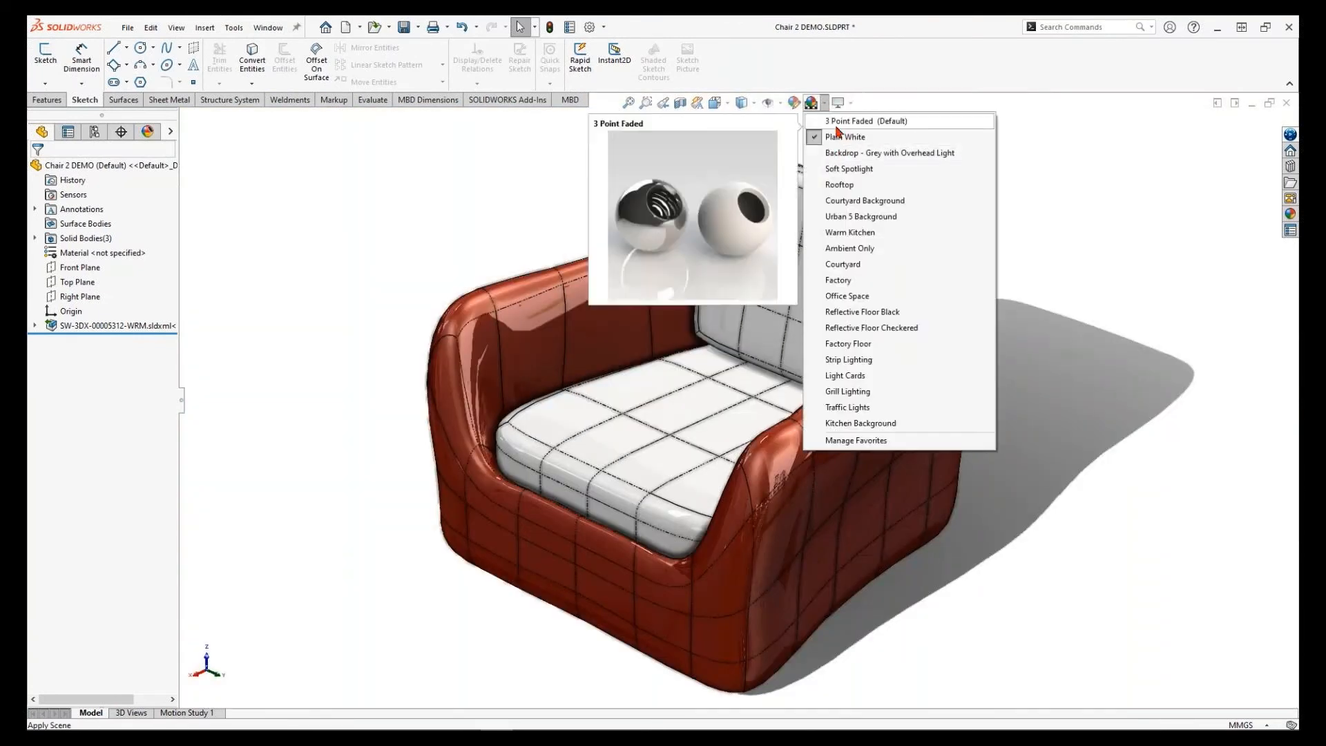
pyautogui.click(837, 136)
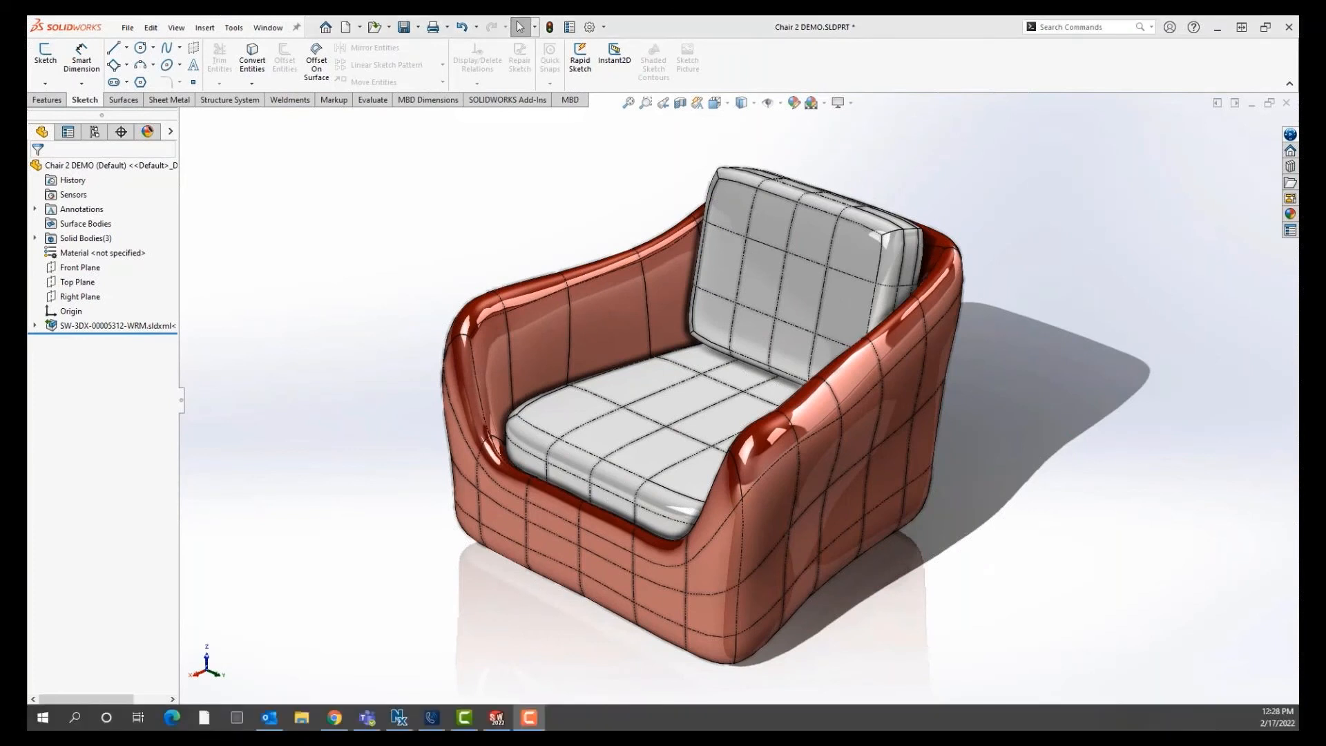
# Display the chair shaded without edges and without RealView Graphics, and save the part.
pyautogui.click(754, 104)
pyautogui.click(750, 141)
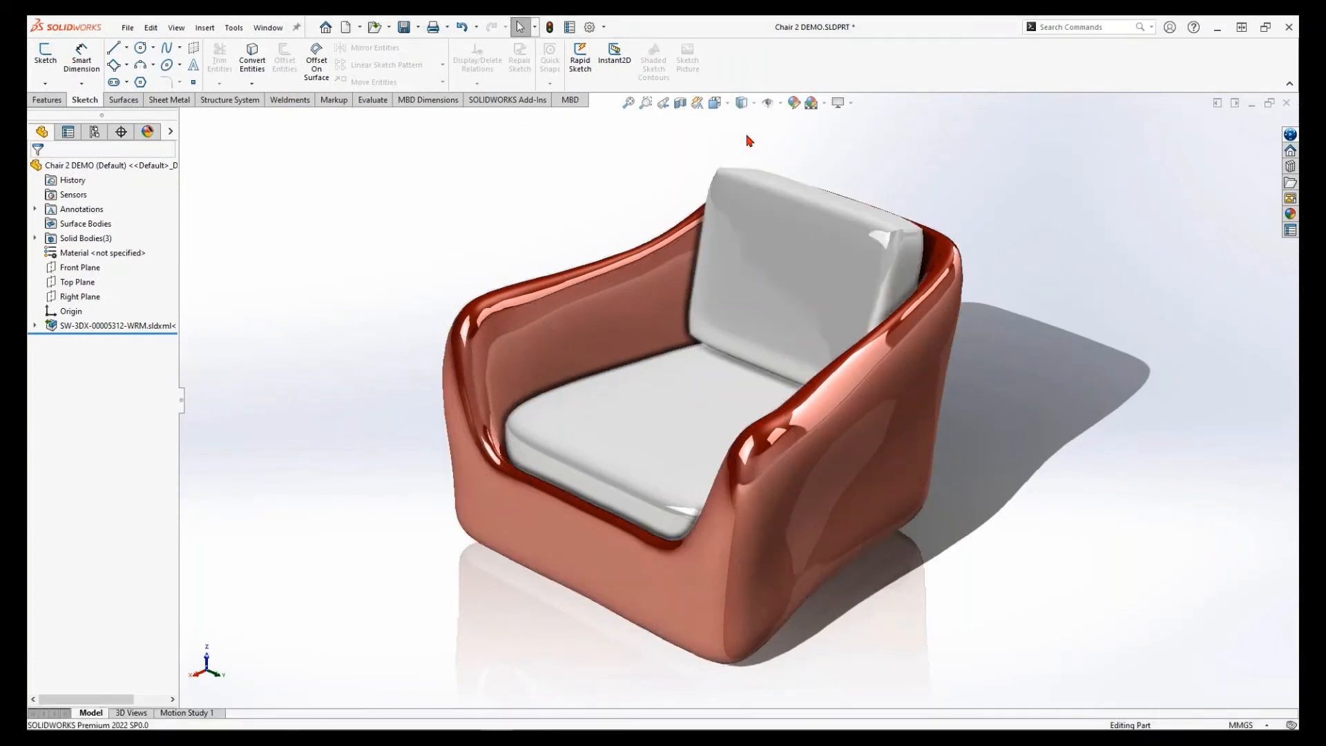
pyautogui.click(815, 104)
pyautogui.click(838, 103)
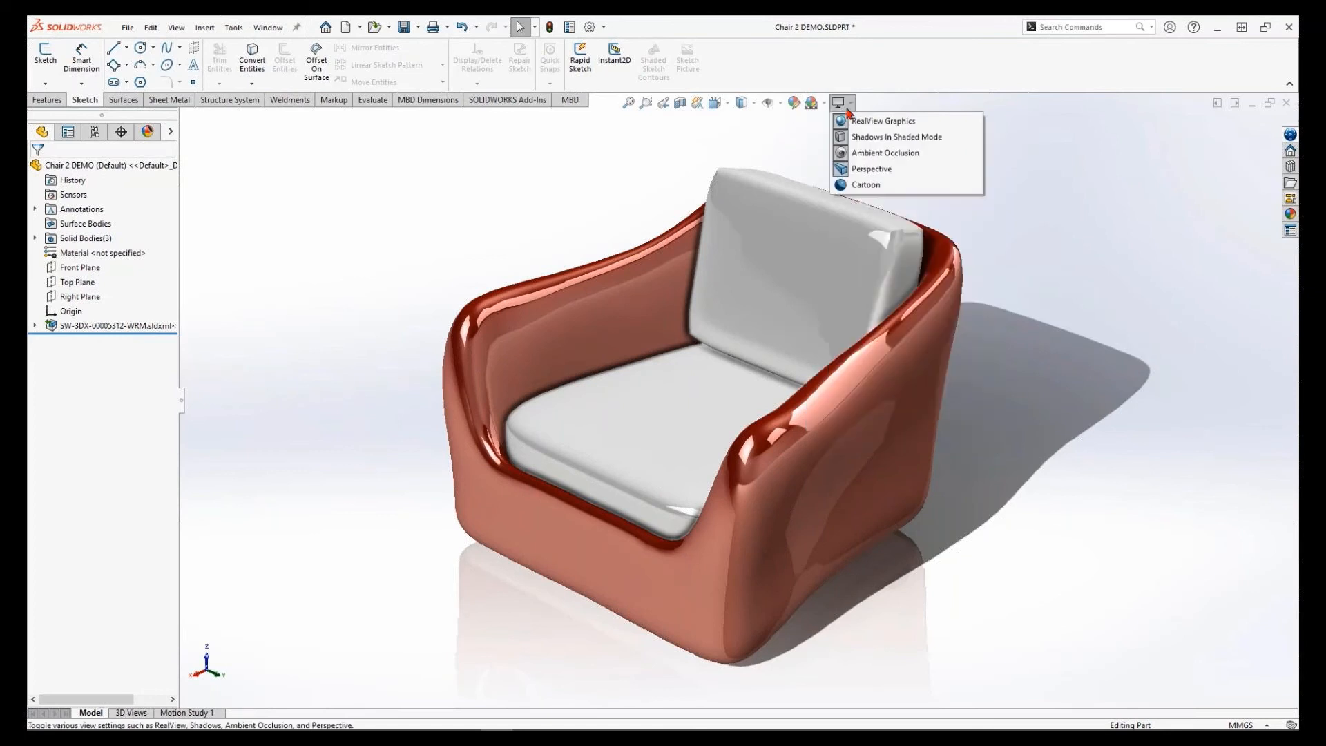
pyautogui.click(854, 123)
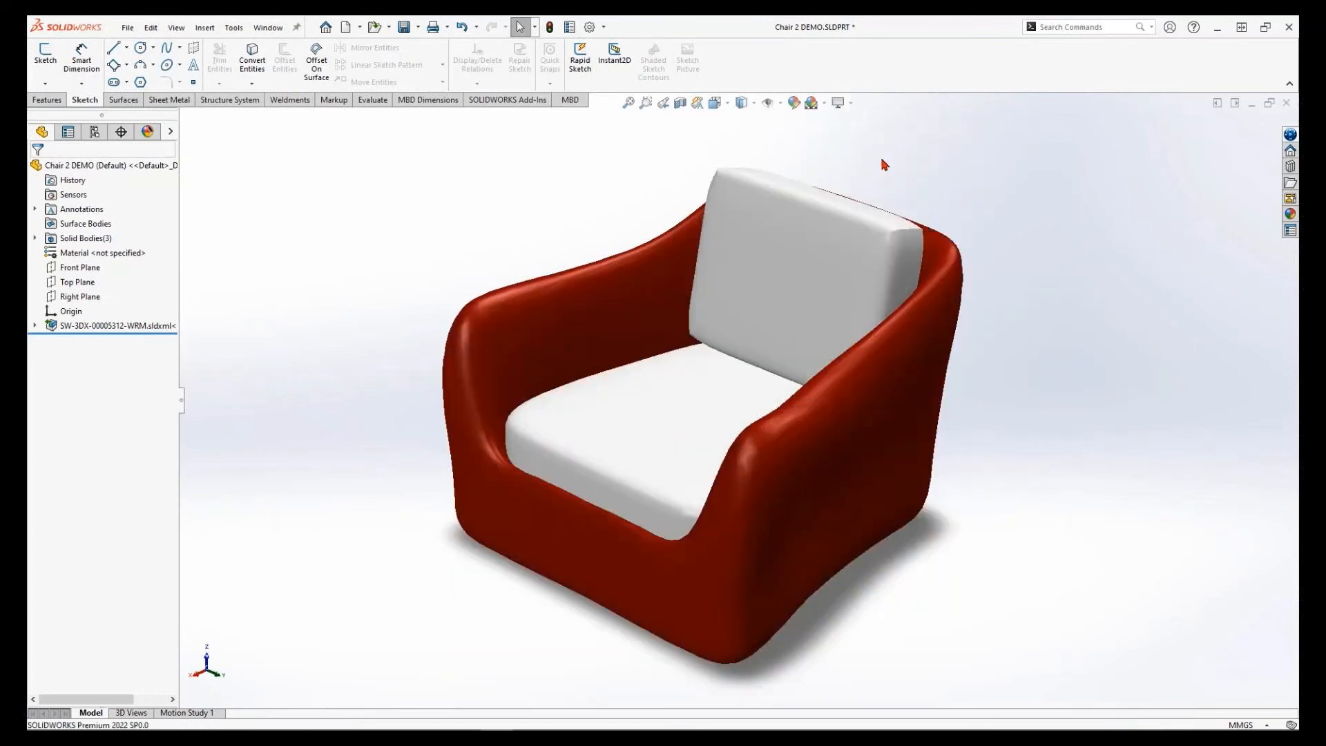
pyautogui.click(404, 27)
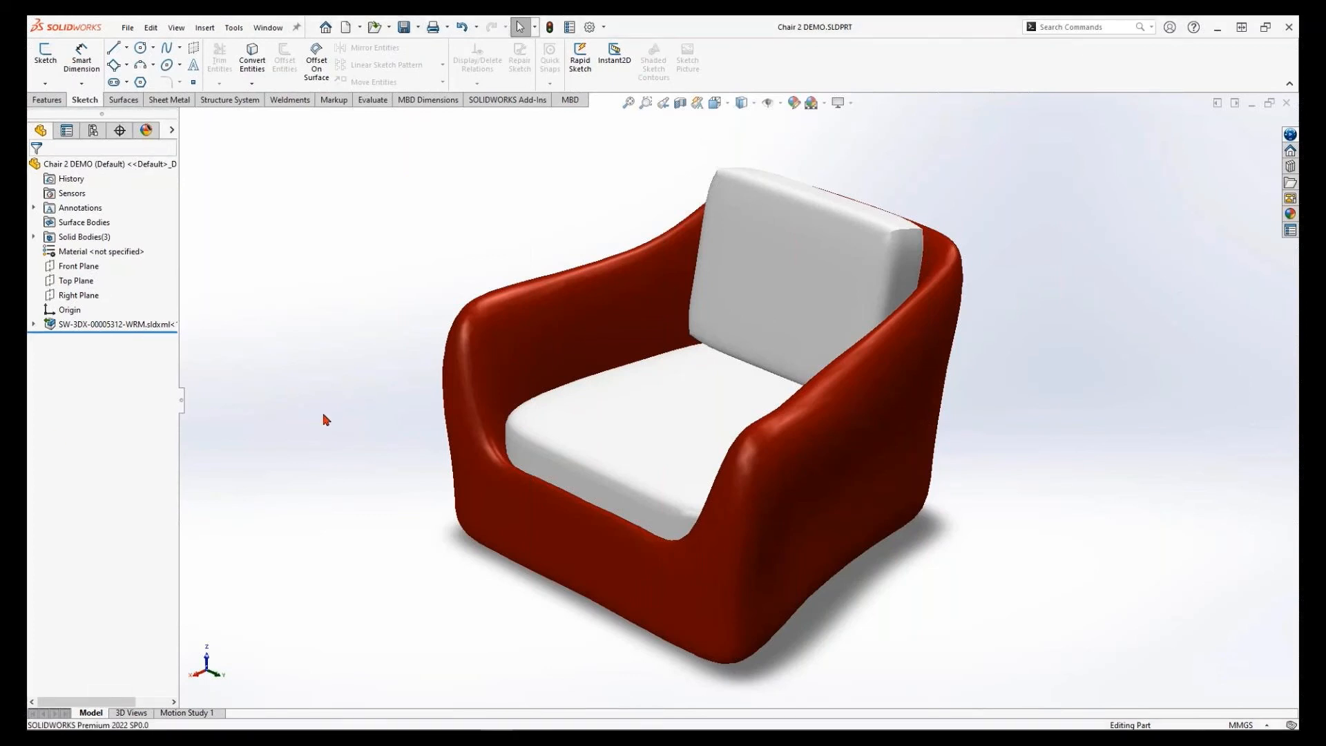
# Create a new part document from the Part_IN training template.
pyautogui.click(136, 29)
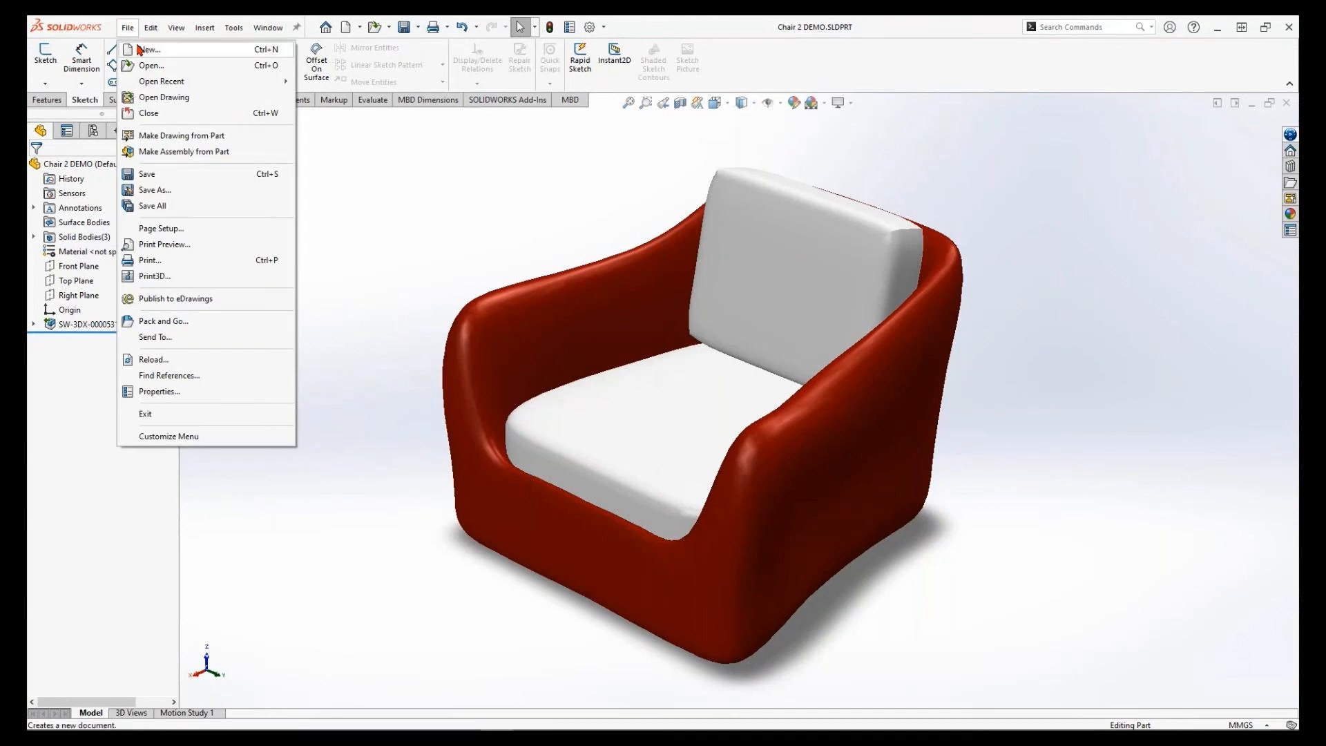
pyautogui.click(146, 49)
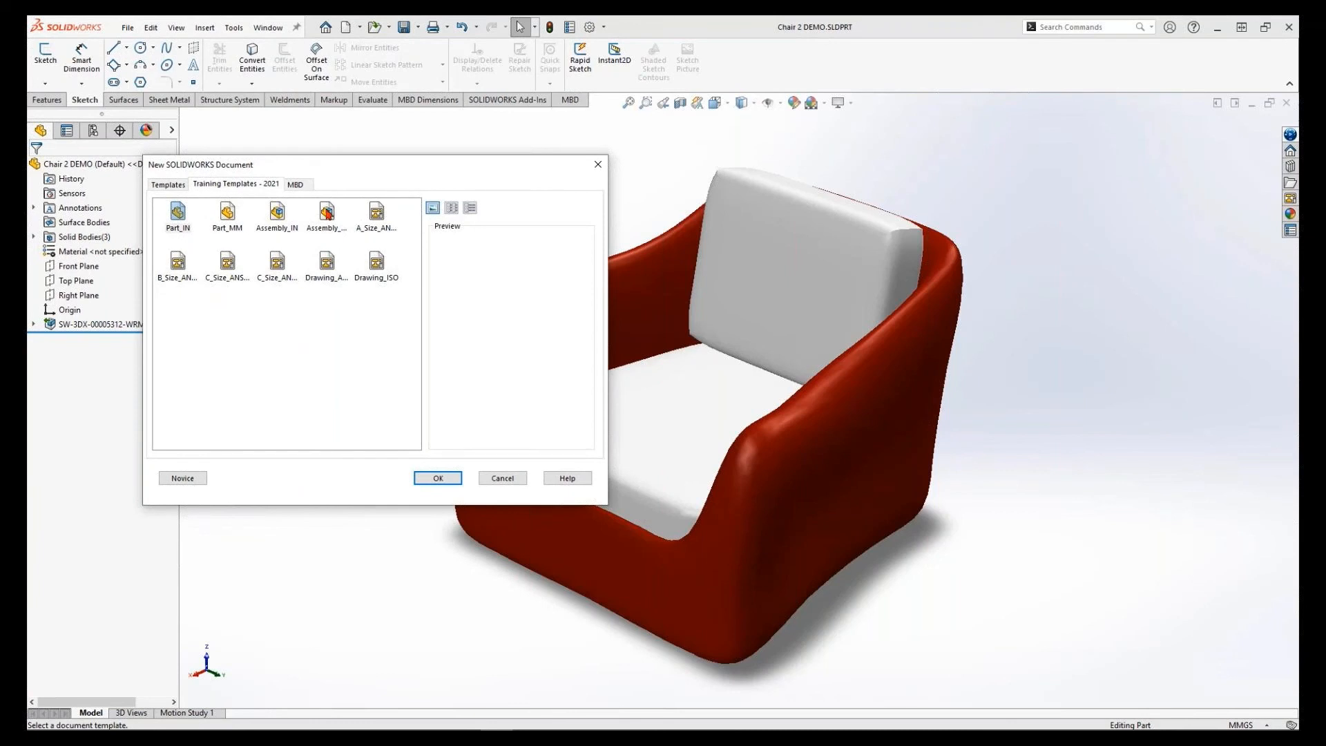
pyautogui.click(178, 214)
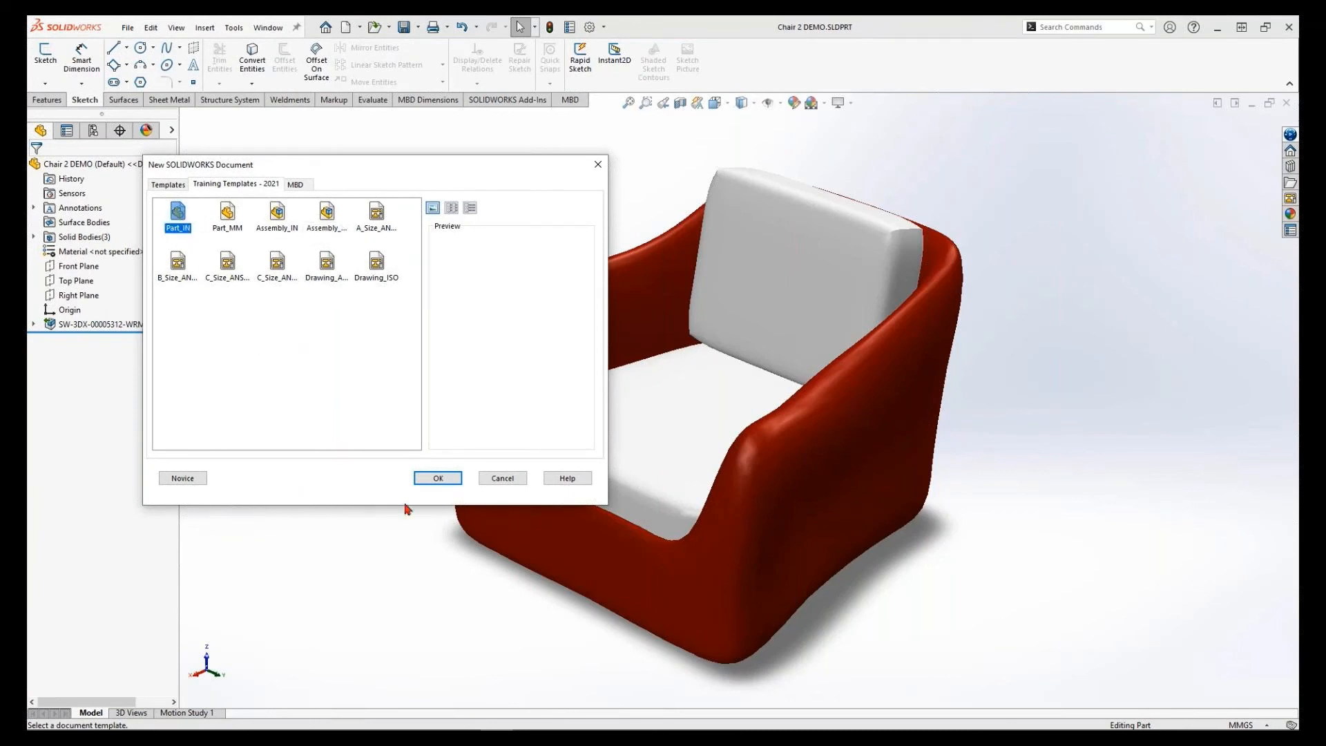
pyautogui.click(436, 477)
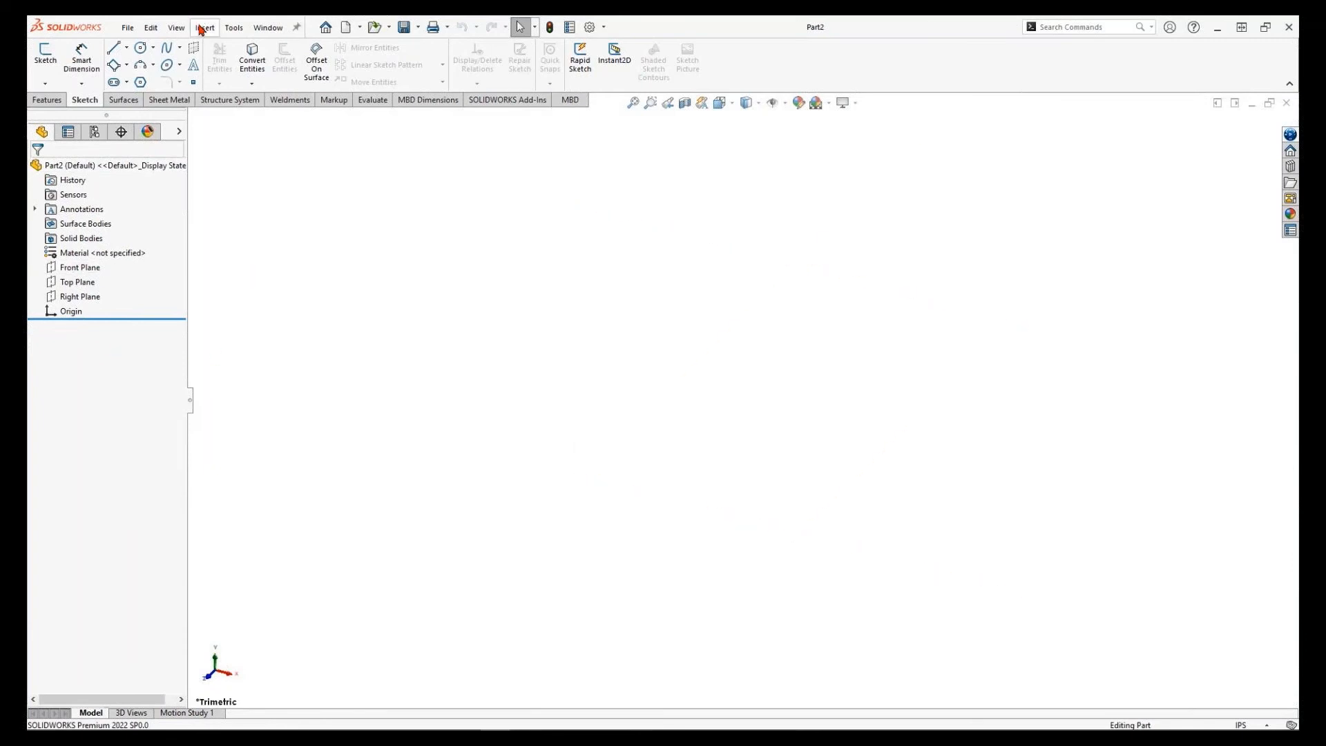
# Insert the Chair 2 DEMO part with its solid bodies, surface bodies and planes, keeping the link to the original and locating it with Move/Copy.
pyautogui.click(201, 29)
pyautogui.click(210, 434)
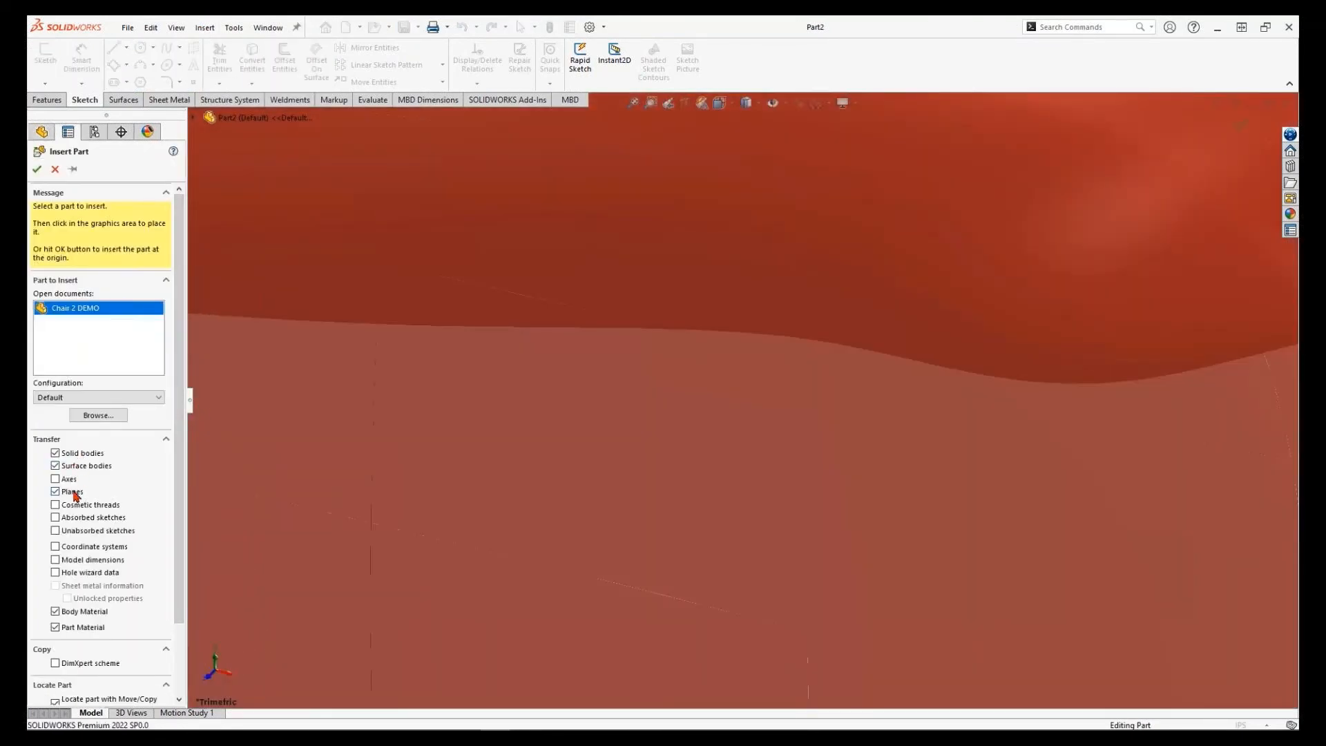
pyautogui.scroll(-2, 70, 619)
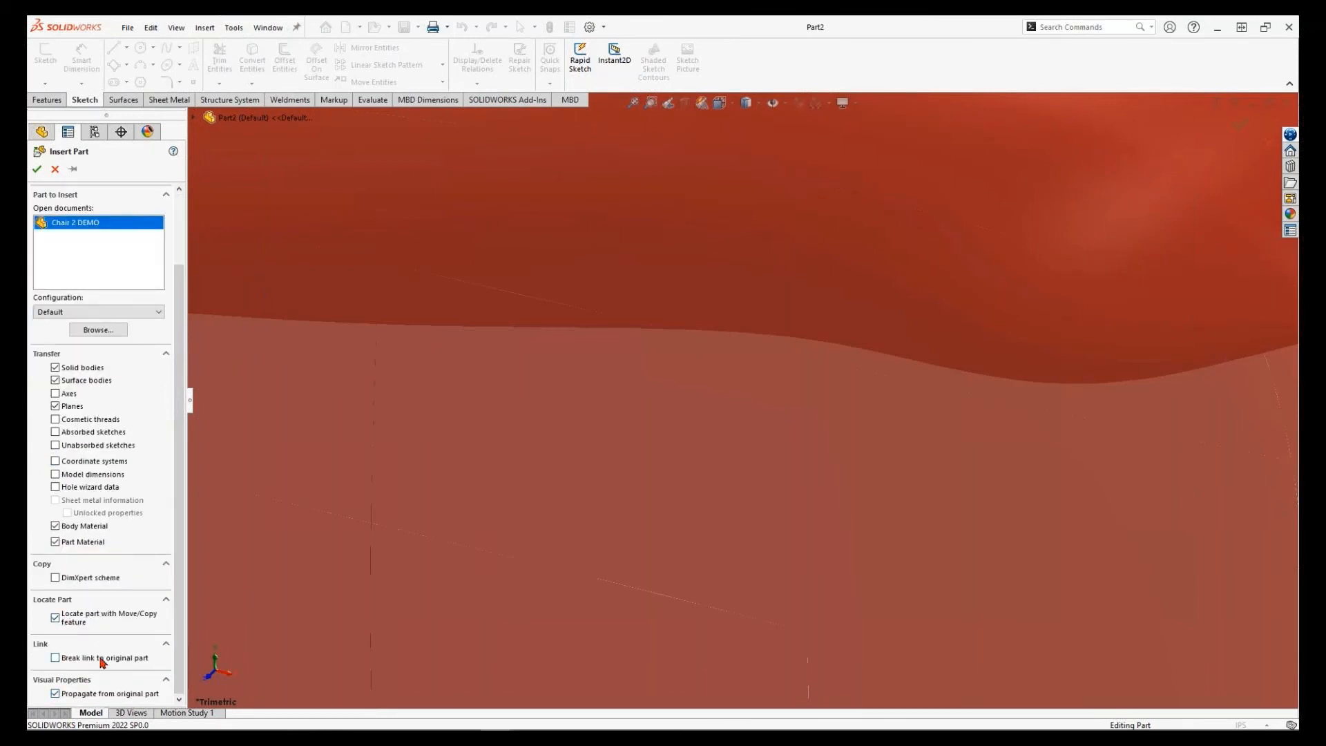
pyautogui.click(37, 169)
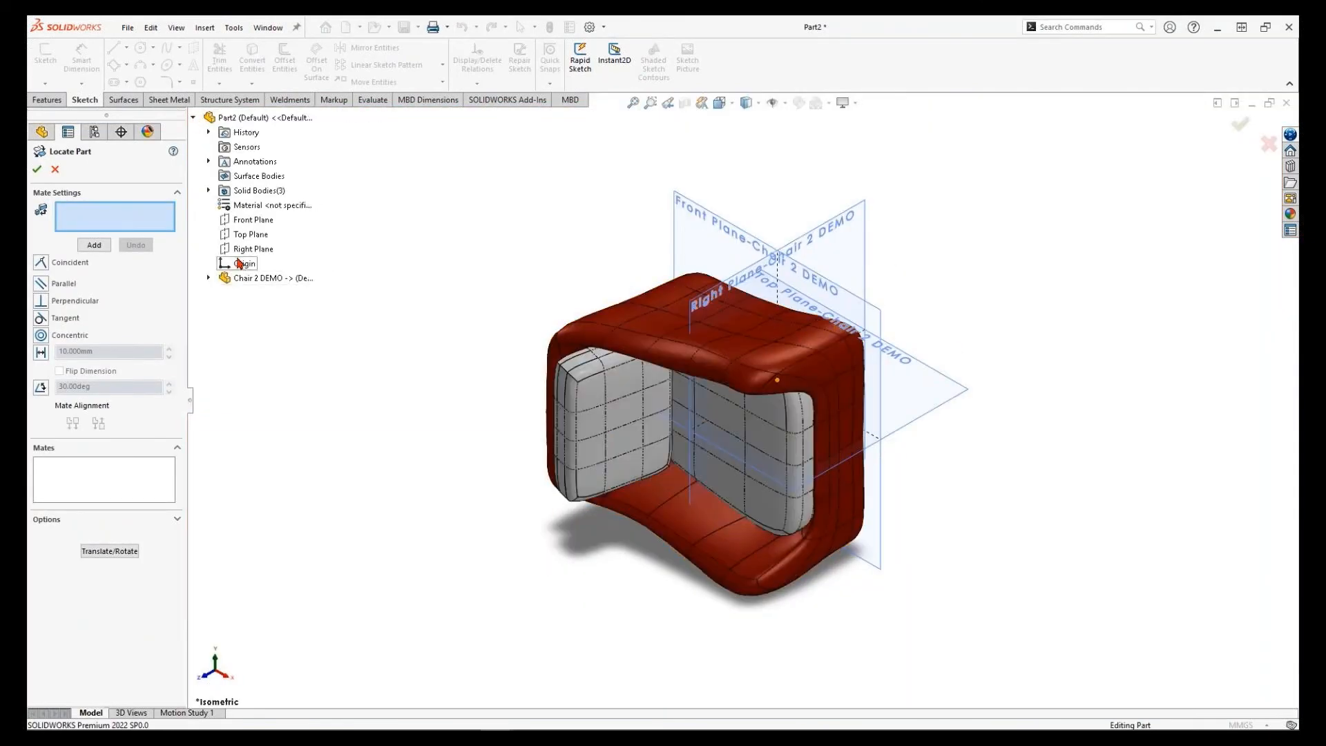
# Add coincident mates from the Front Plane to Top Plane-Chair 2 DEMO and from the Right Plane to Right Plane-Chair 2 DEMO.
pyautogui.click(245, 221)
pyautogui.click(934, 415)
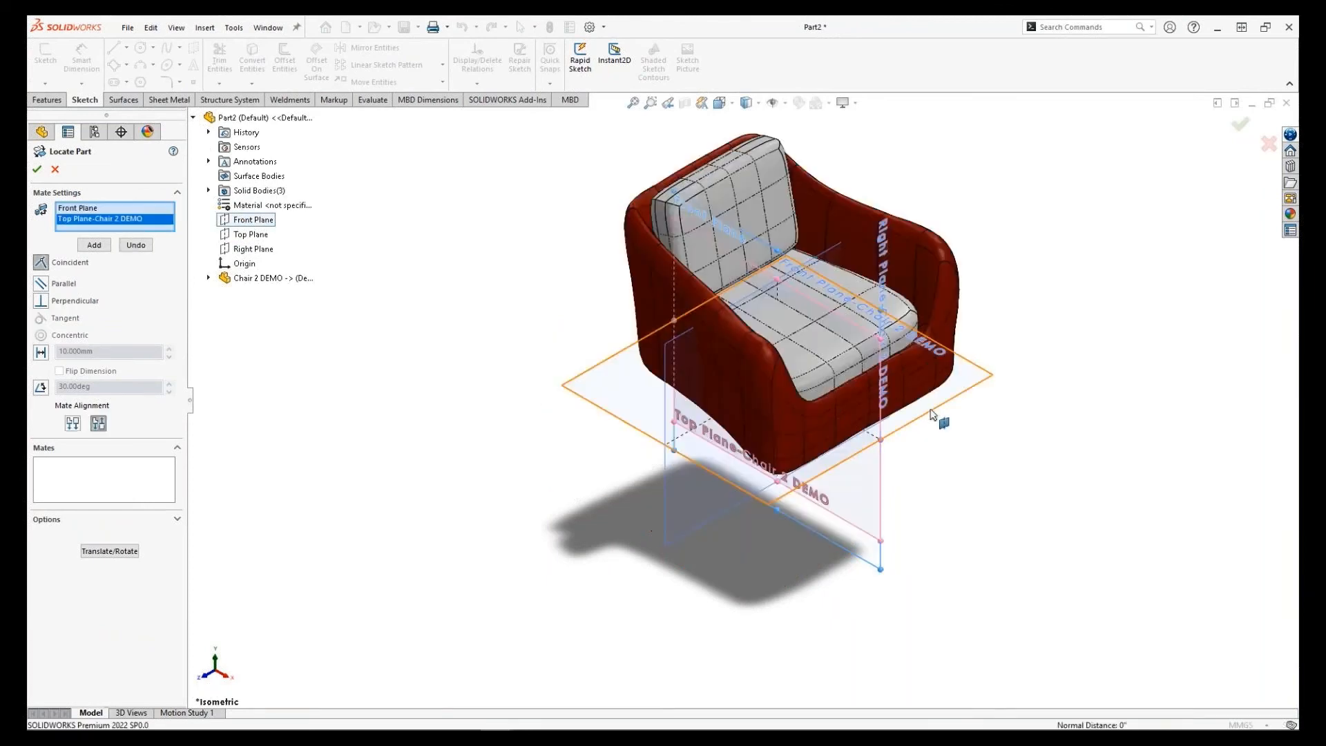
pyautogui.click(94, 244)
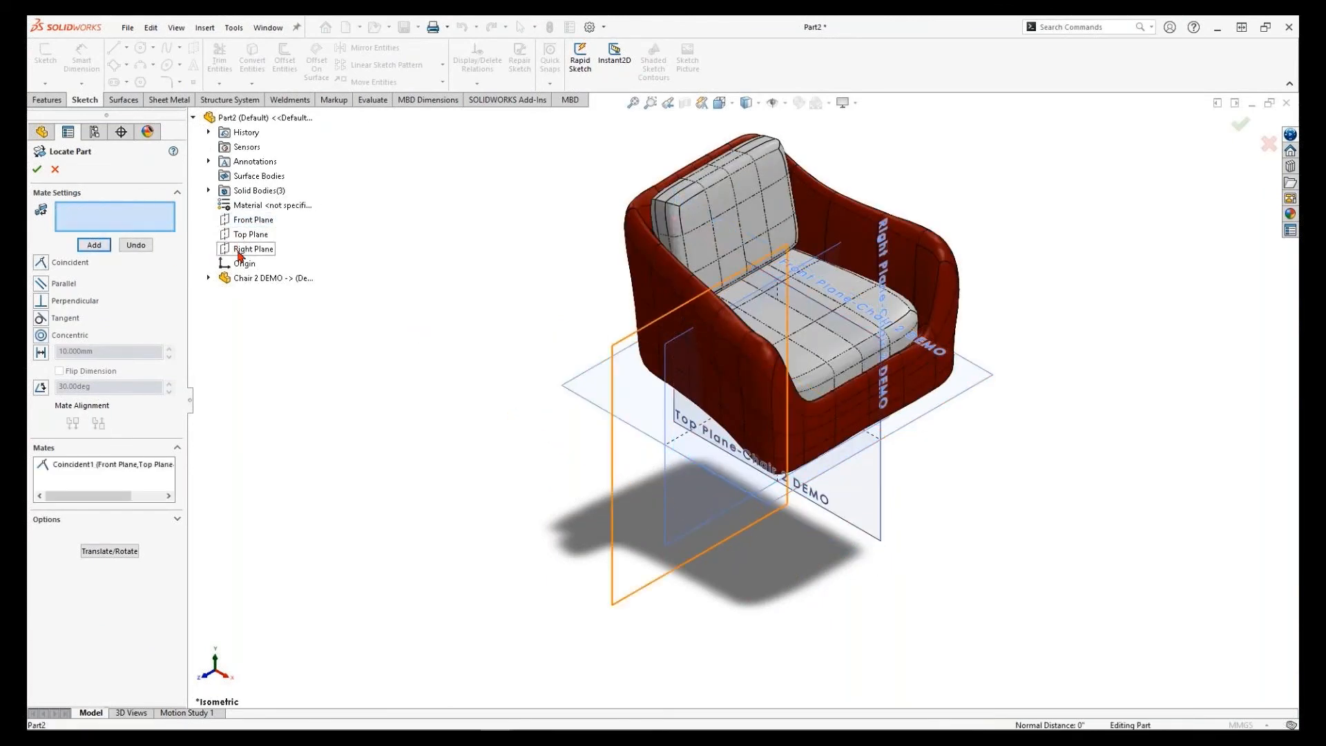
pyautogui.click(243, 248)
pyautogui.click(681, 529)
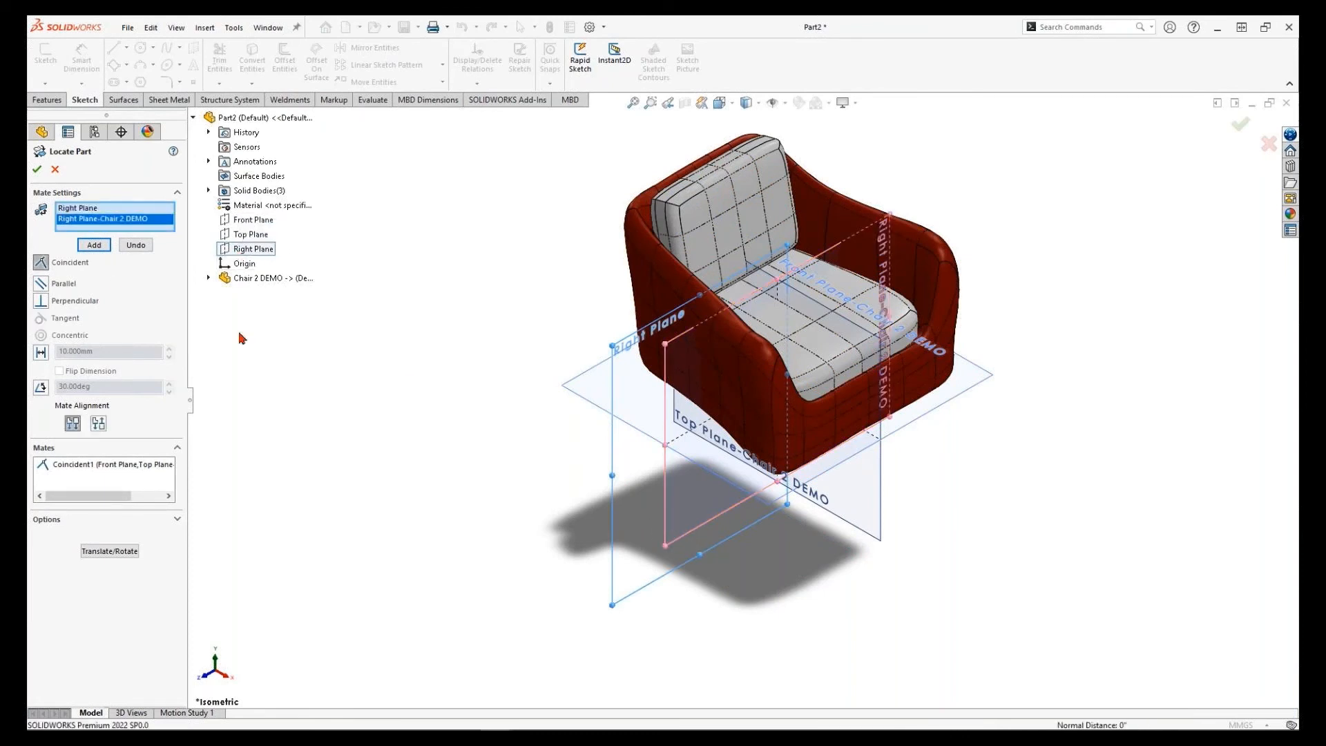
pyautogui.click(93, 245)
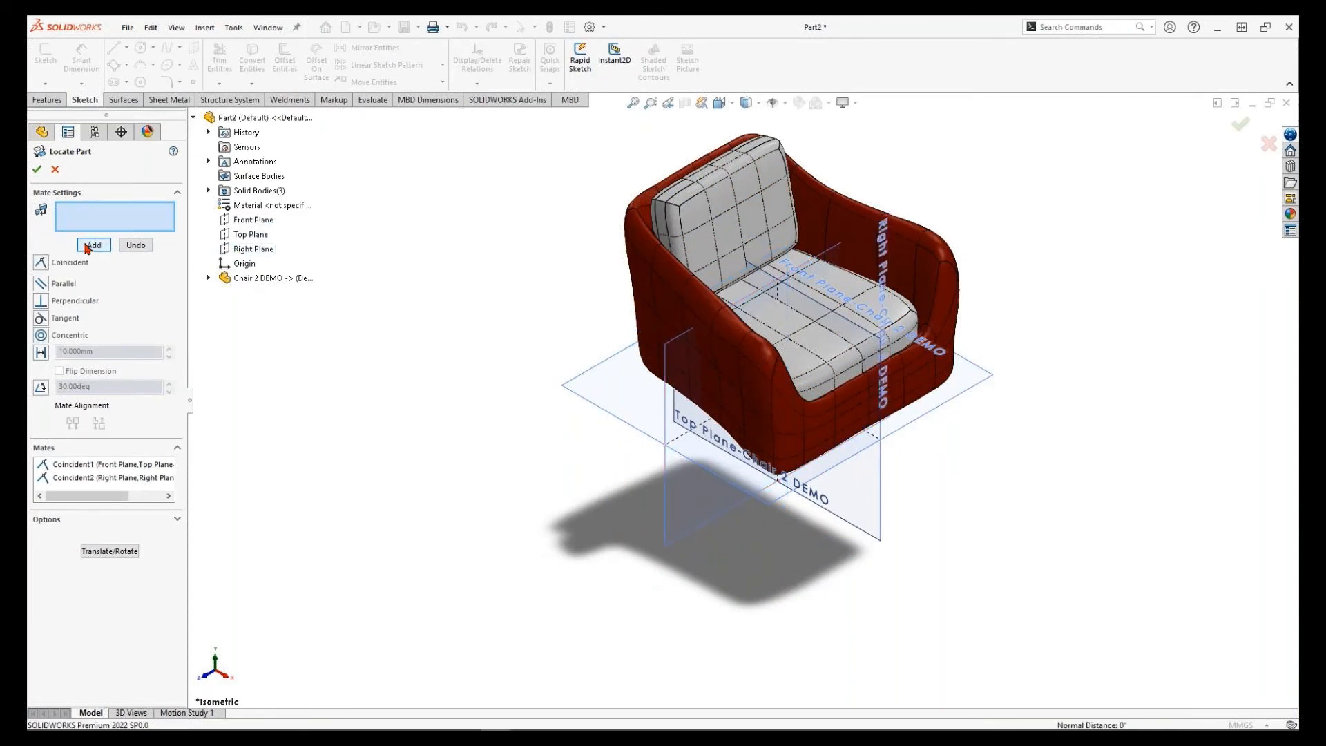
# Add the third locating mate to the chair's Front Plane-Chair 2 DEMO and finish locating the inserted part.
pyautogui.click(238, 221)
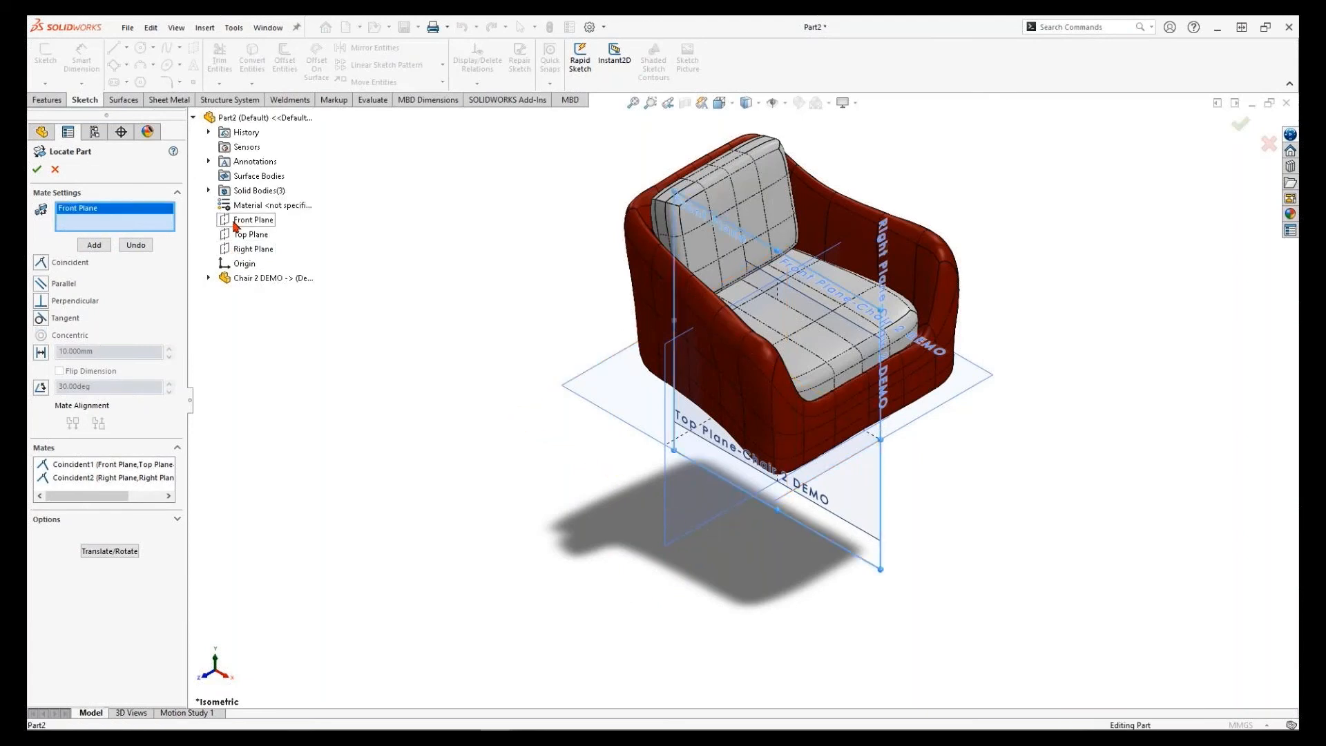
pyautogui.click(848, 321)
pyautogui.click(93, 245)
pyautogui.moveTo(598, 450)
pyautogui.mouseDown(button='middle')
pyautogui.moveTo(521, 409)
pyautogui.moveTo(579, 443)
pyautogui.mouseUp(button='middle')
pyautogui.click(38, 170)
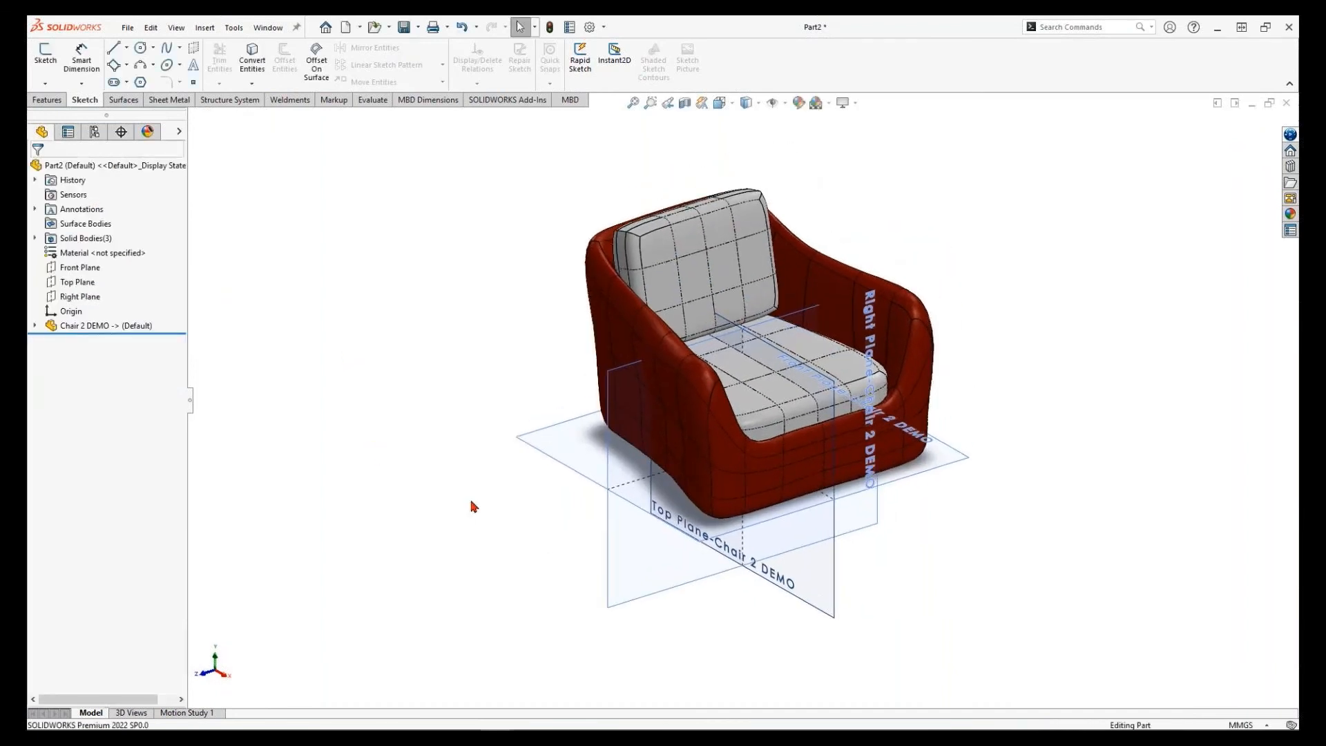
# Hide the front, top and right planes that came in with the Chair 2 DEMO part.
pyautogui.click(36, 326)
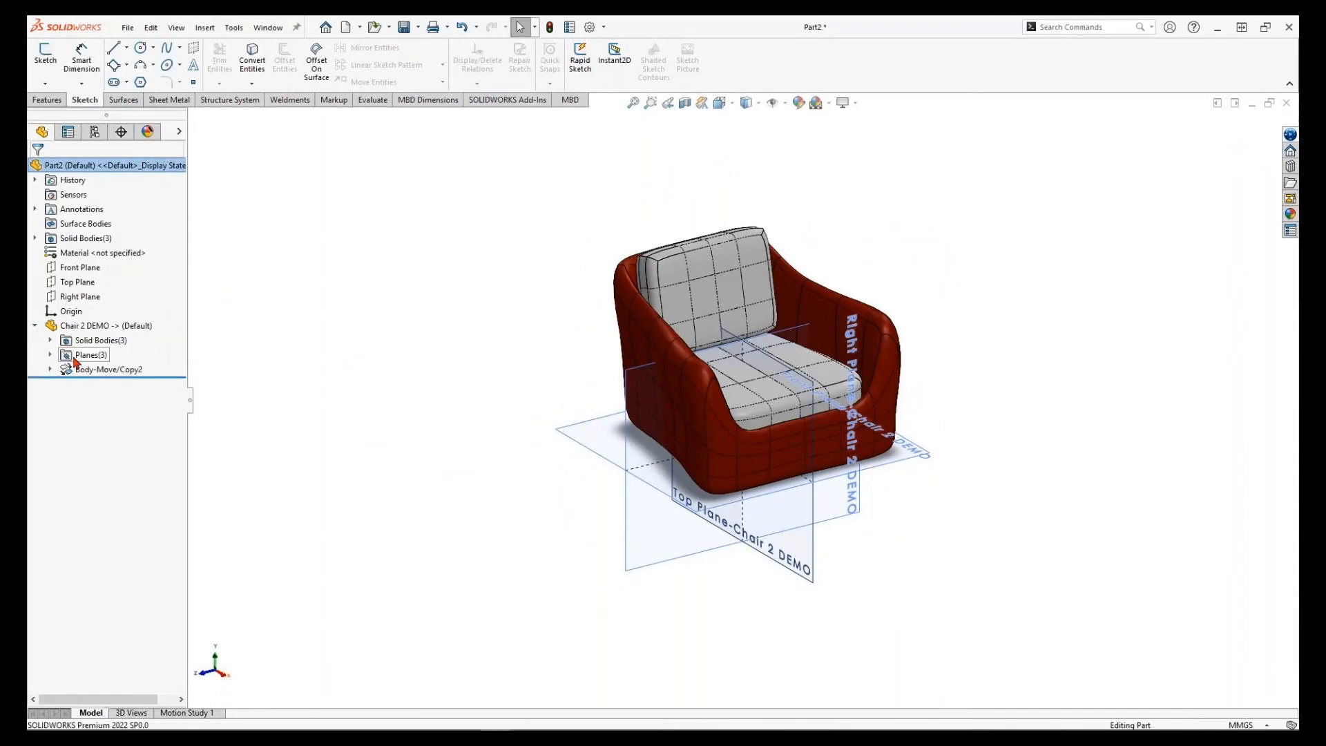
pyautogui.click(51, 355)
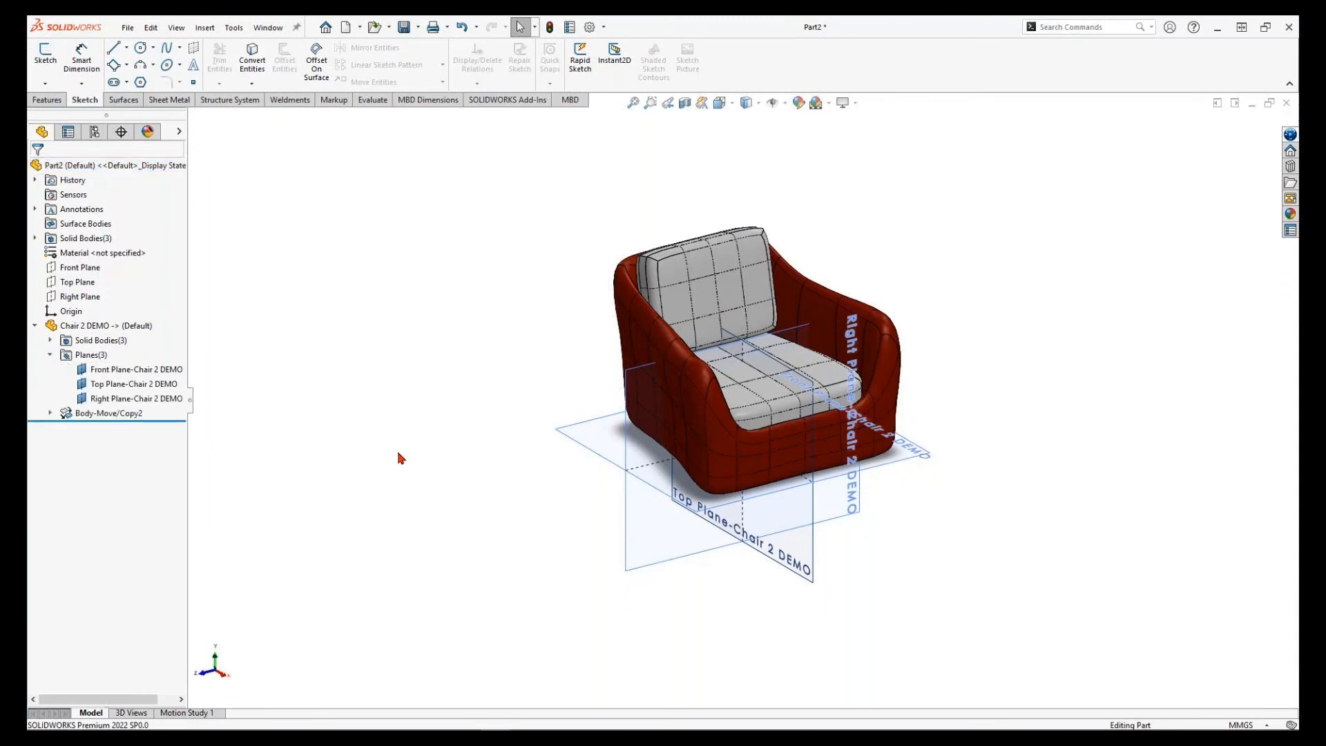
pyautogui.click(130, 370)
pyautogui.keyDown('shift'); pyautogui.click(131, 399); pyautogui.keyUp('shift')
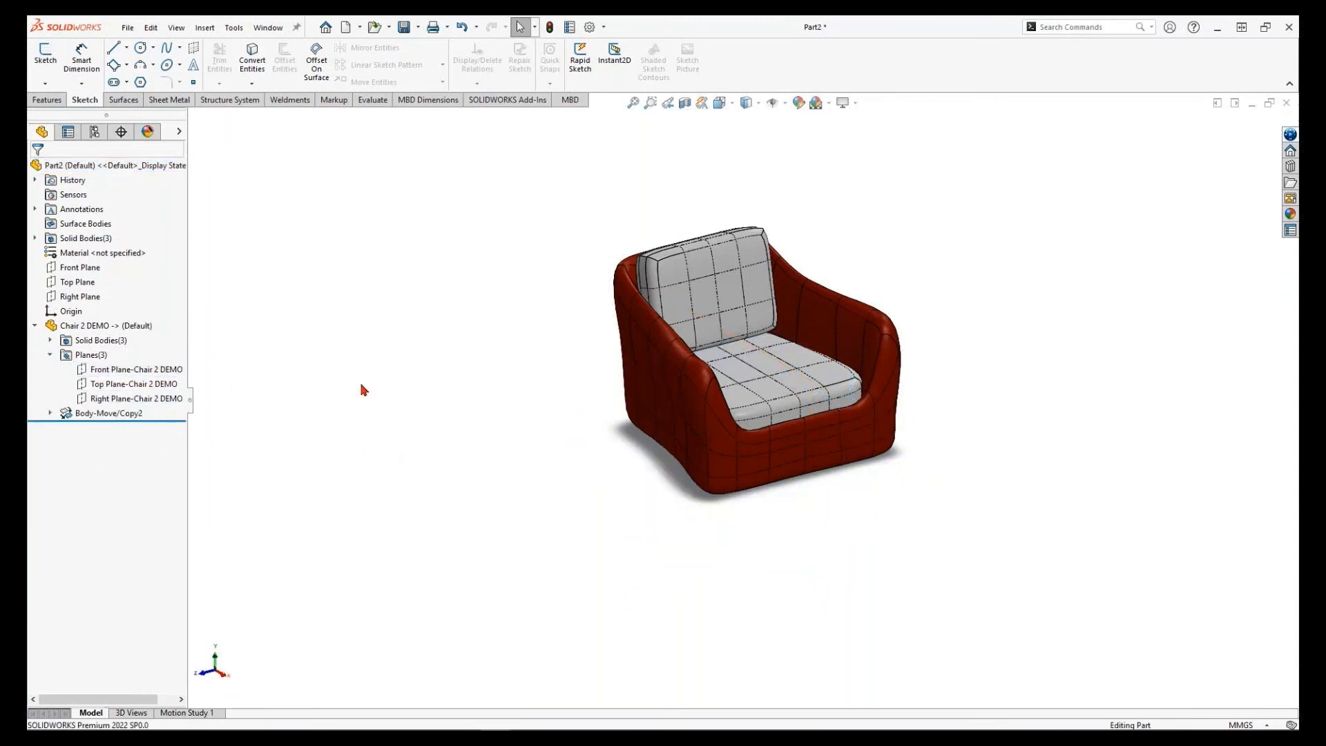
# Show the chair in the isometric view and turn on Perspective display.
pyautogui.hotkey('ctrl', '7')
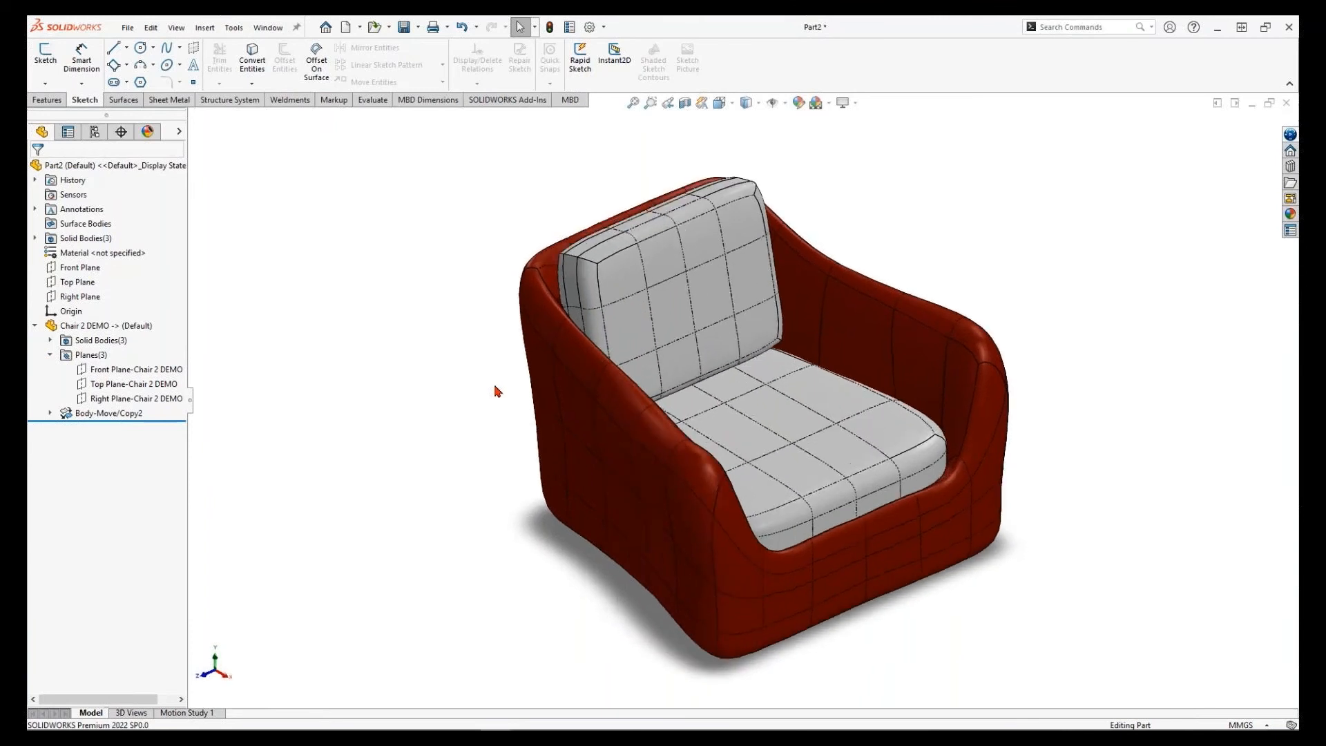
pyautogui.click(844, 102)
pyautogui.click(865, 169)
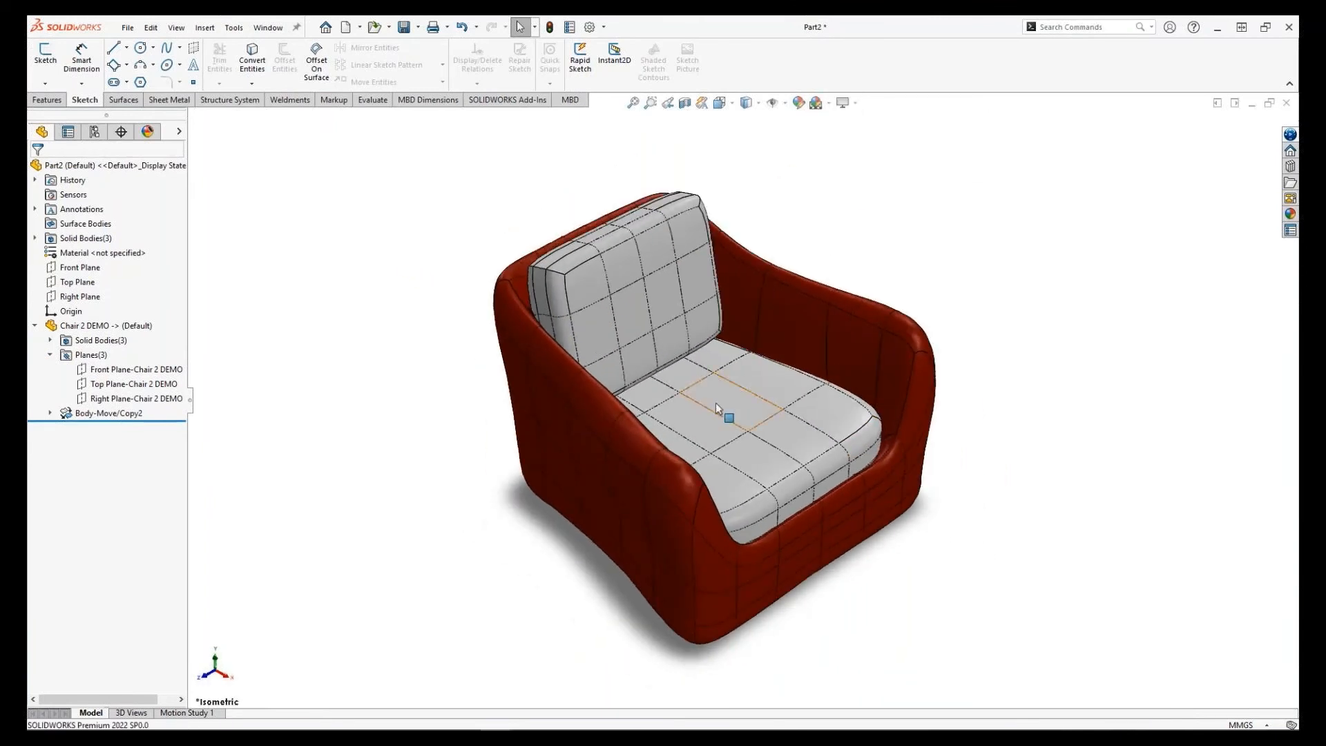
# Save the part containing the linked chair as Chair 2 Containr.
pyautogui.scroll(-2, 716, 408)
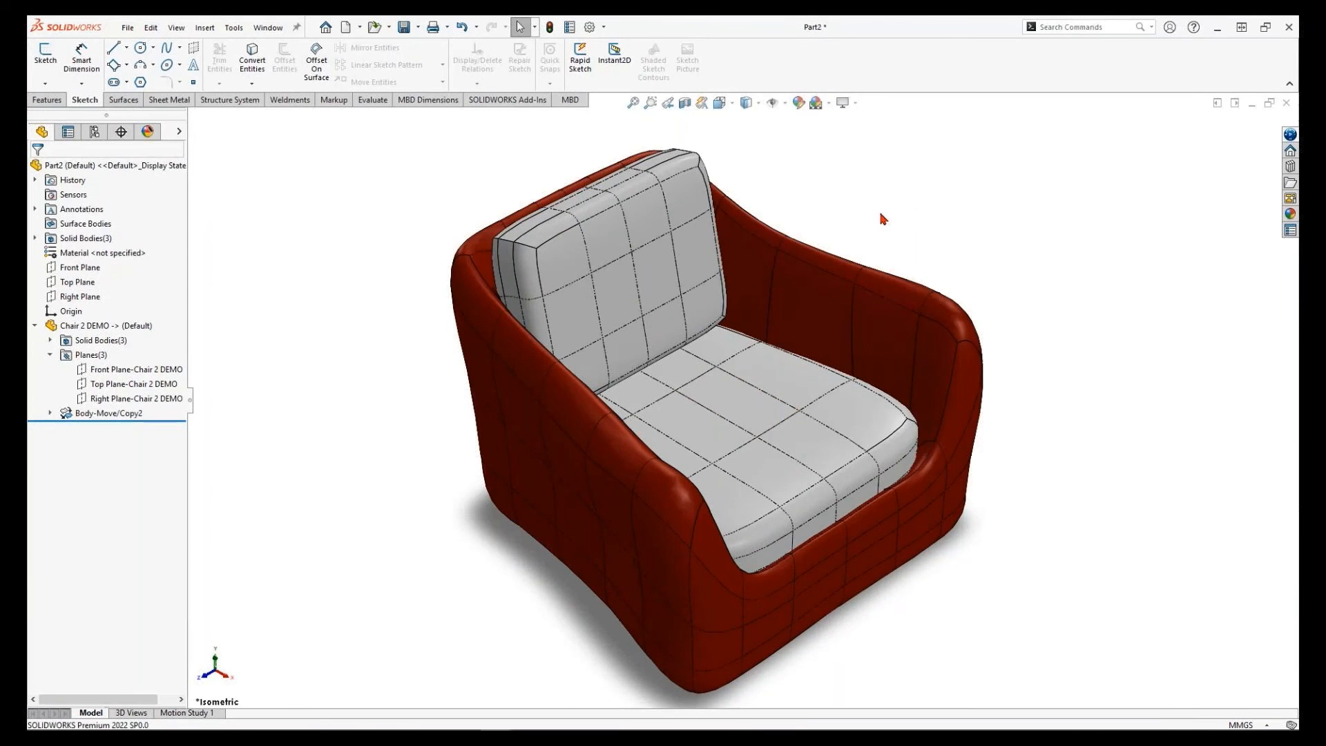
pyautogui.click(35, 325)
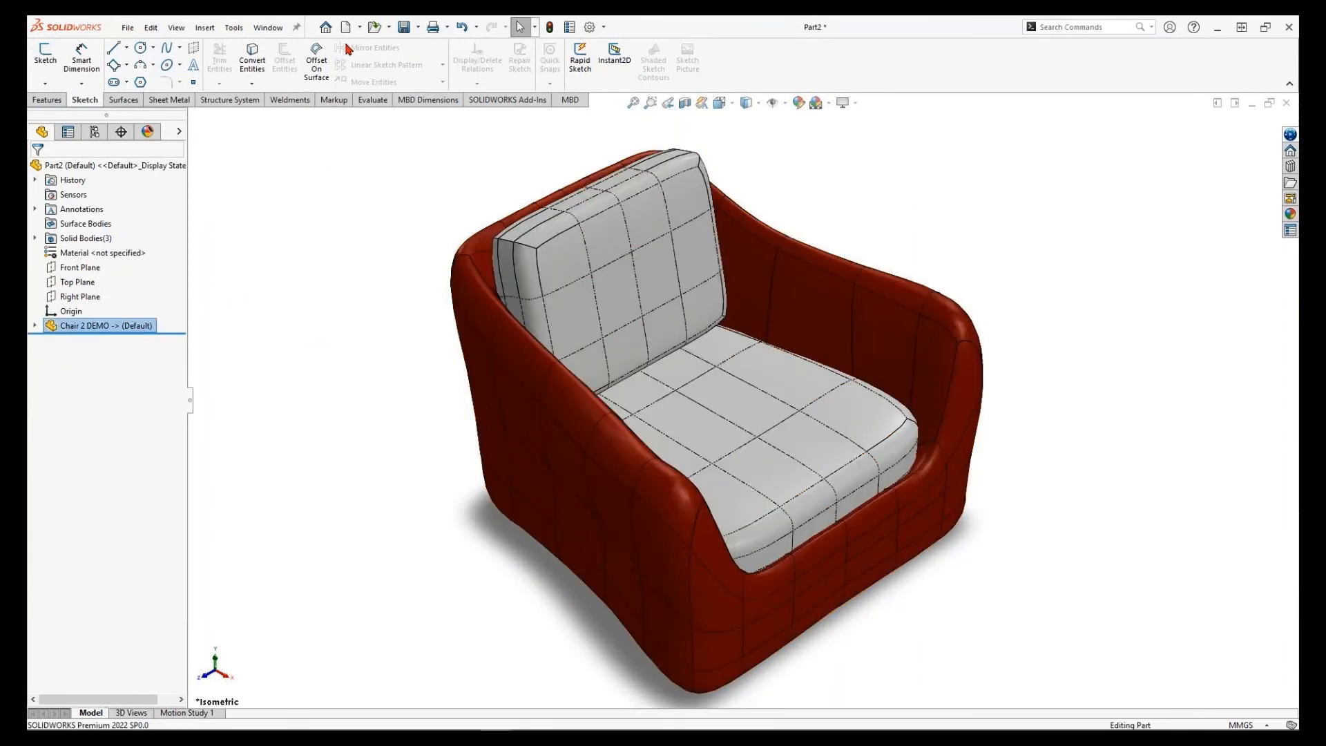
pyautogui.click(360, 27)
pyautogui.click(288, 231)
pyautogui.click(404, 30)
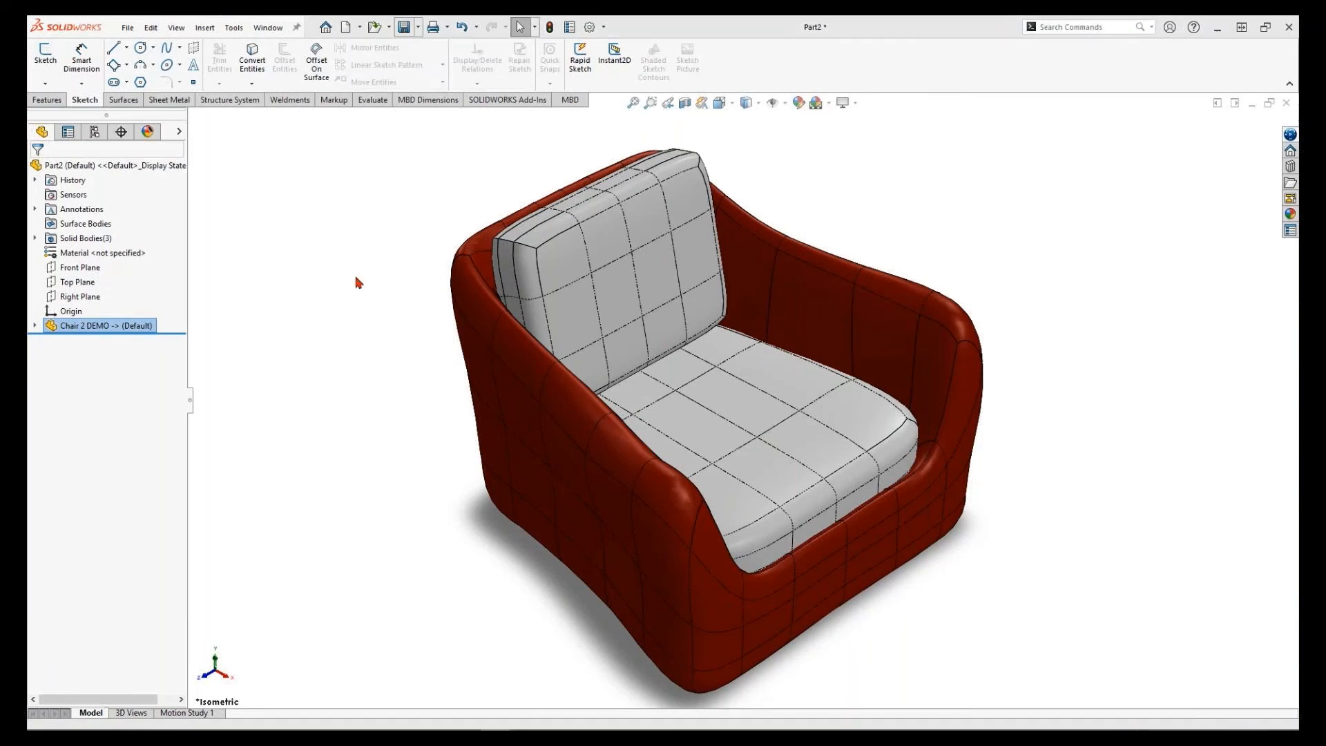
pyautogui.write('char')
pyautogui.press('BackSpace')
pyautogui.press('BackSpace')
pyautogui.press('BackSpace')
pyautogui.press('BackSpace')
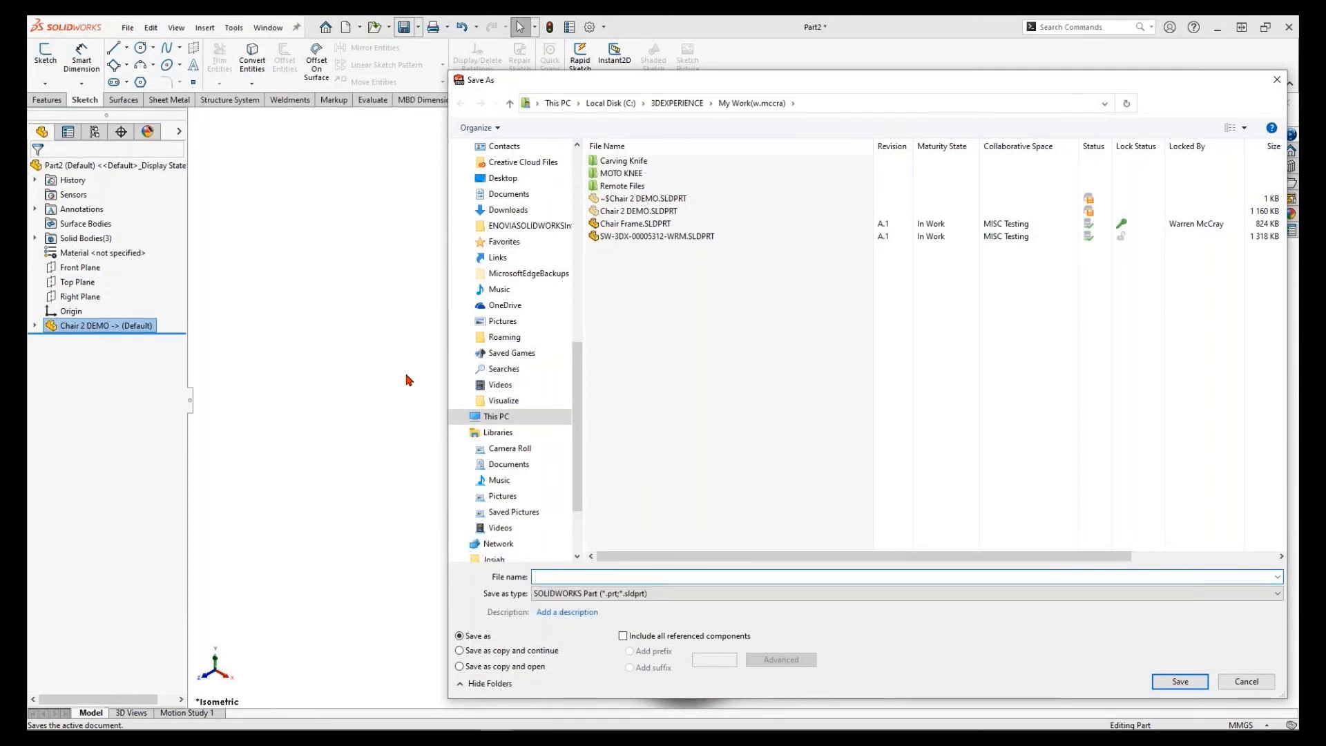
pyautogui.write('Chair 2')
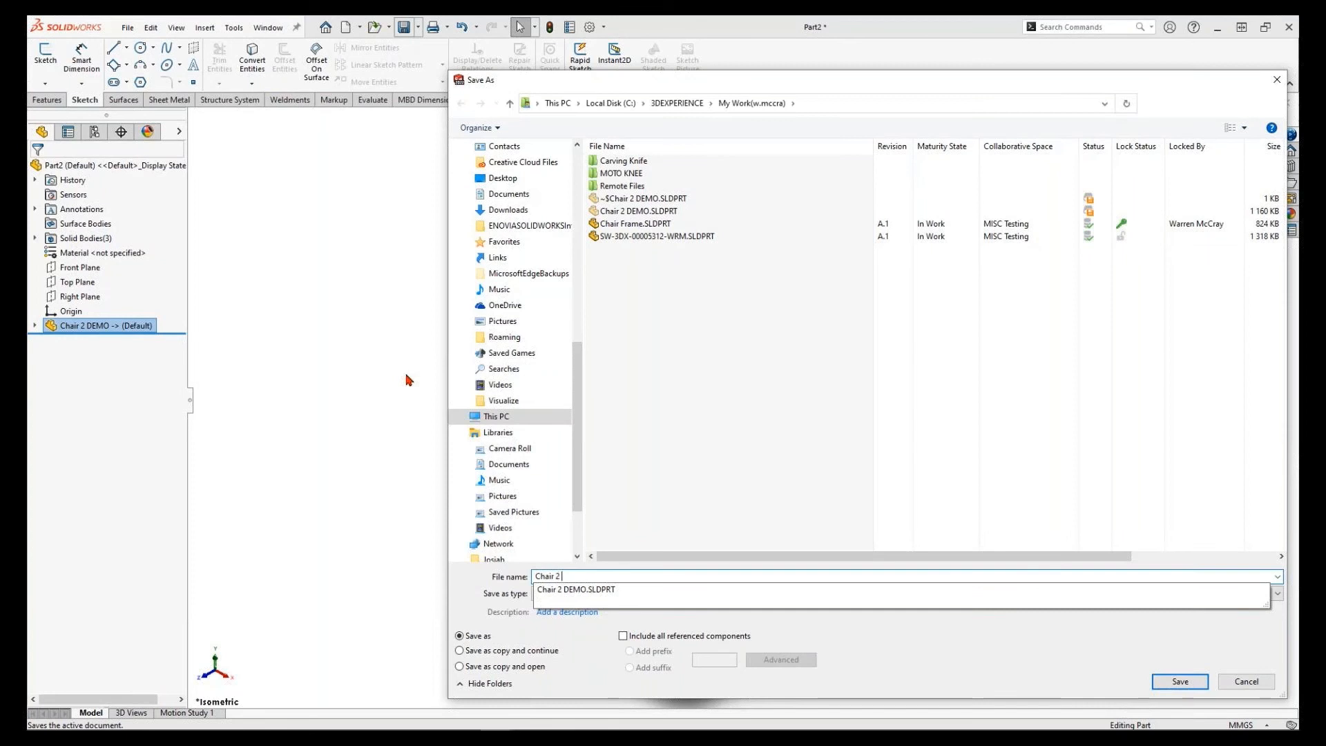
pyautogui.write(' Containr')
pyautogui.click(1179, 681)
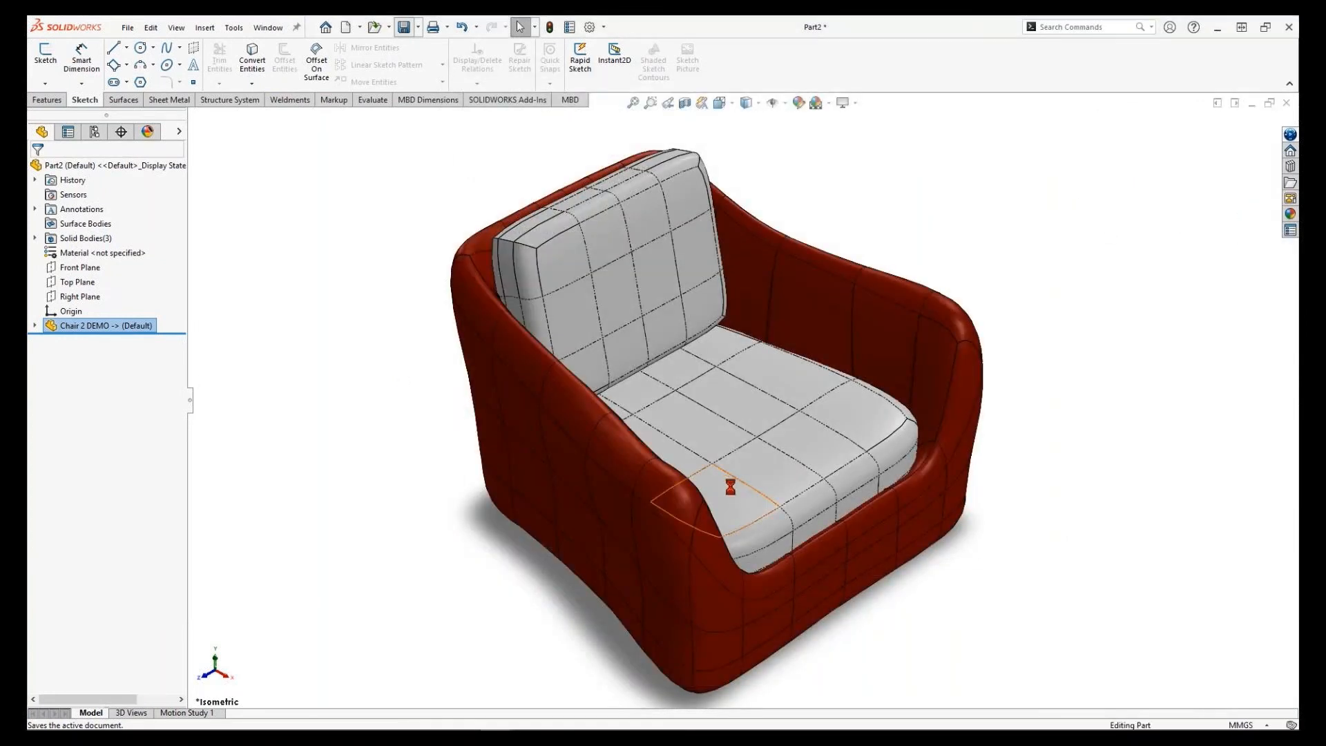
# Make an assembly from the Chair 2 Containr part, locate it at the assembly origin, and show the isometric view.
pyautogui.click(359, 27)
pyautogui.click(390, 80)
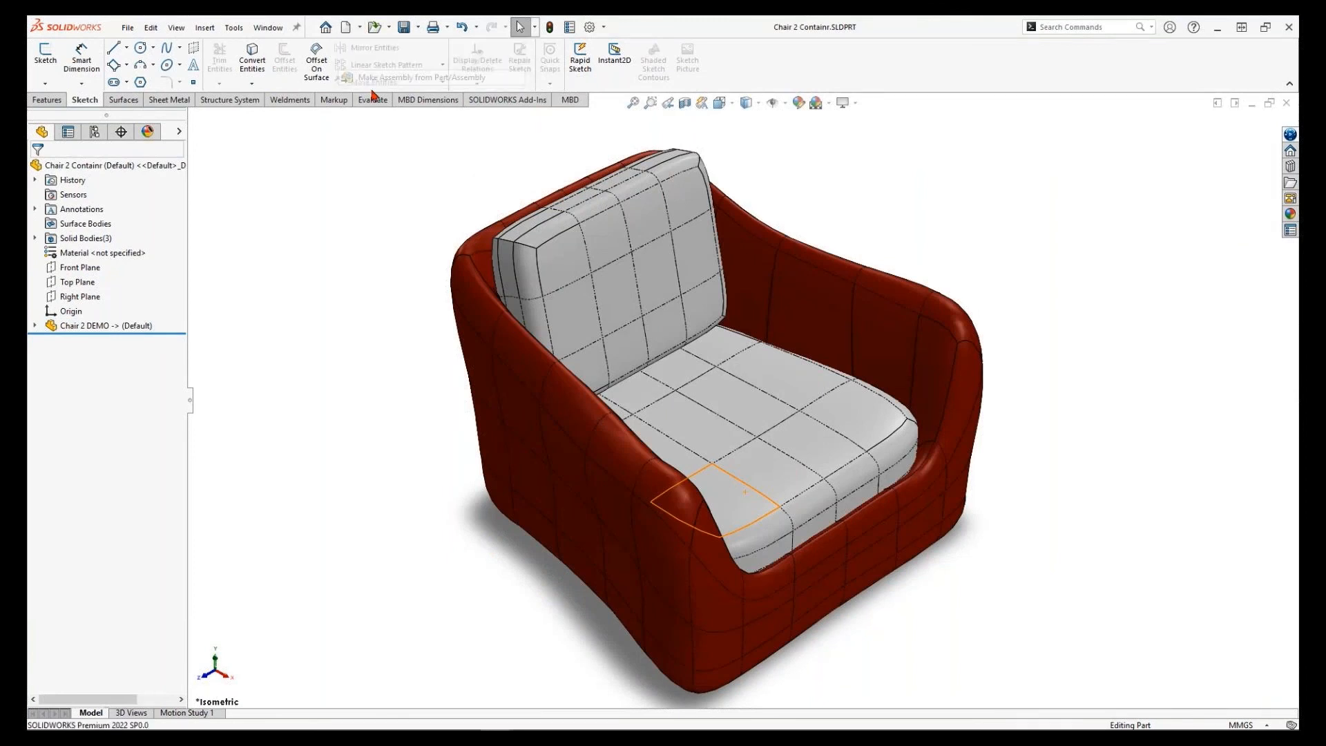
pyautogui.click(431, 478)
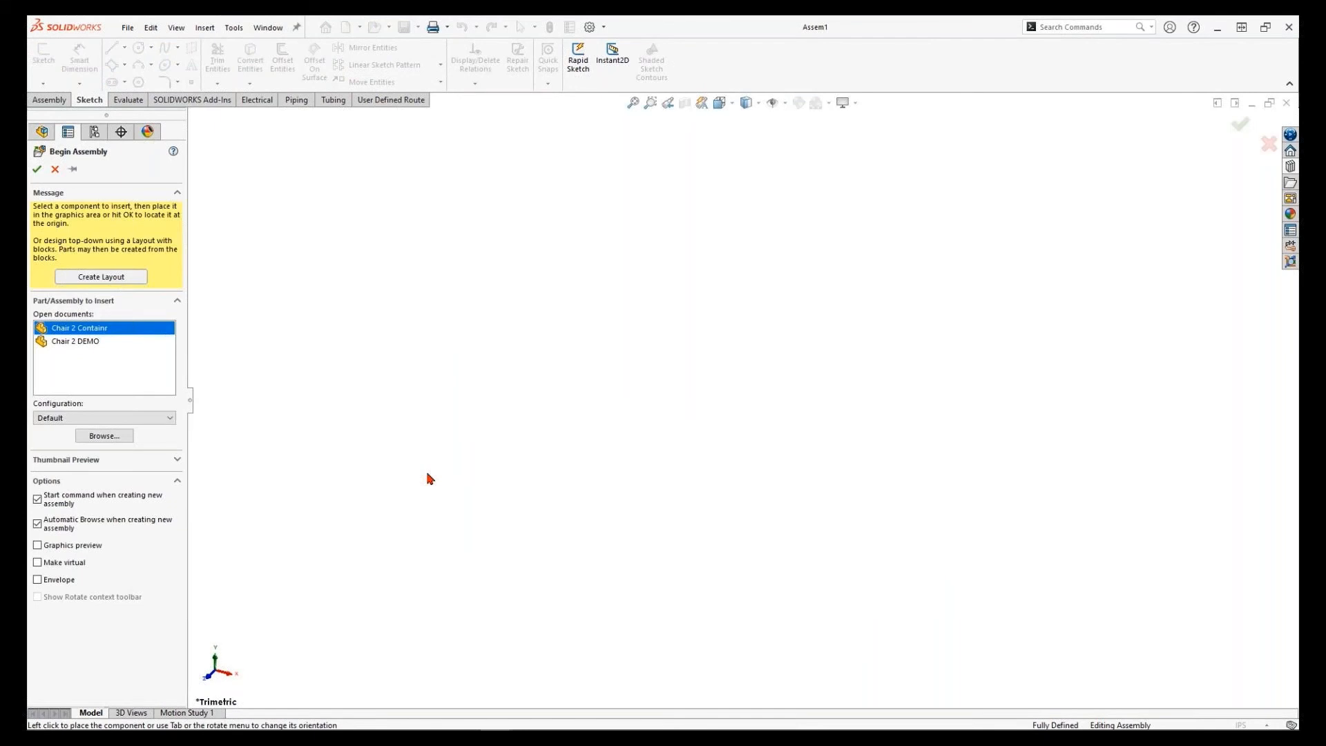
pyautogui.click(37, 170)
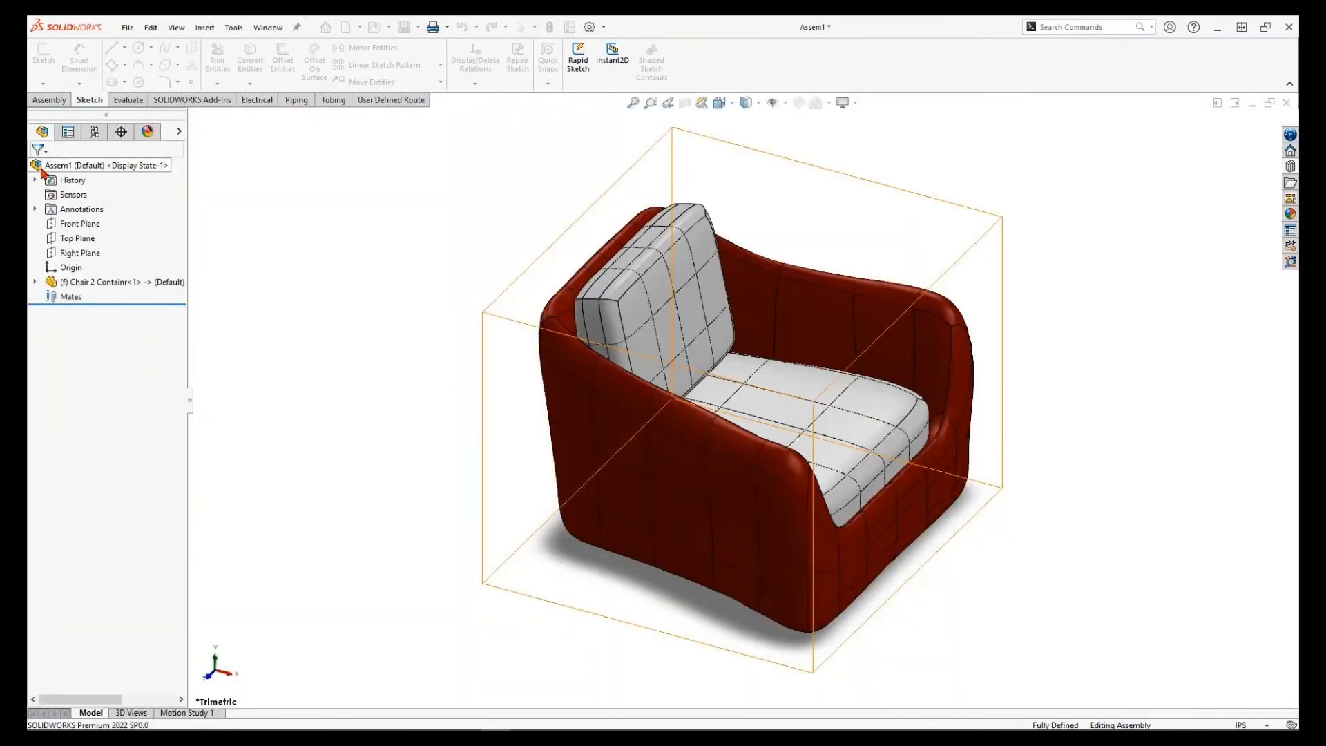
pyautogui.hotkey('ctrl', '7')
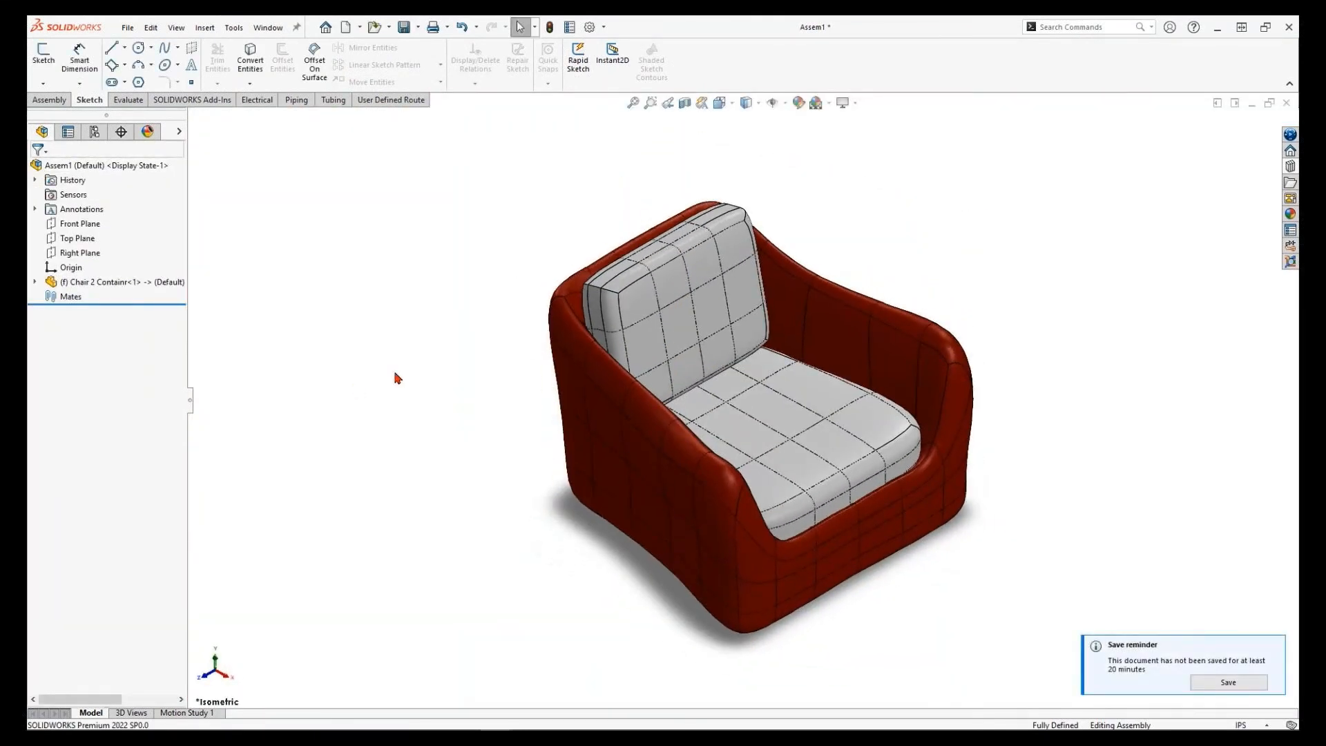
# Save the new assembly as Chair 2 Assembly.
pyautogui.click(404, 27)
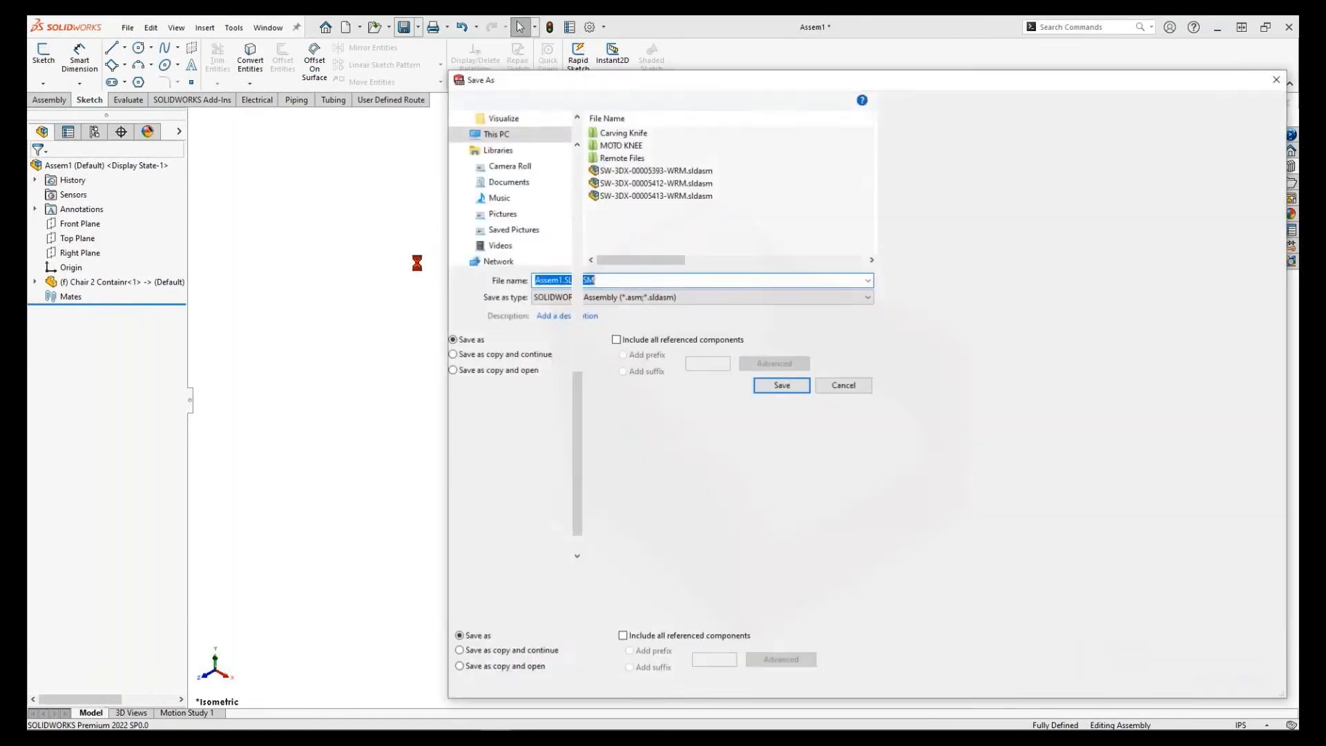
pyautogui.write('Chair 2 ')
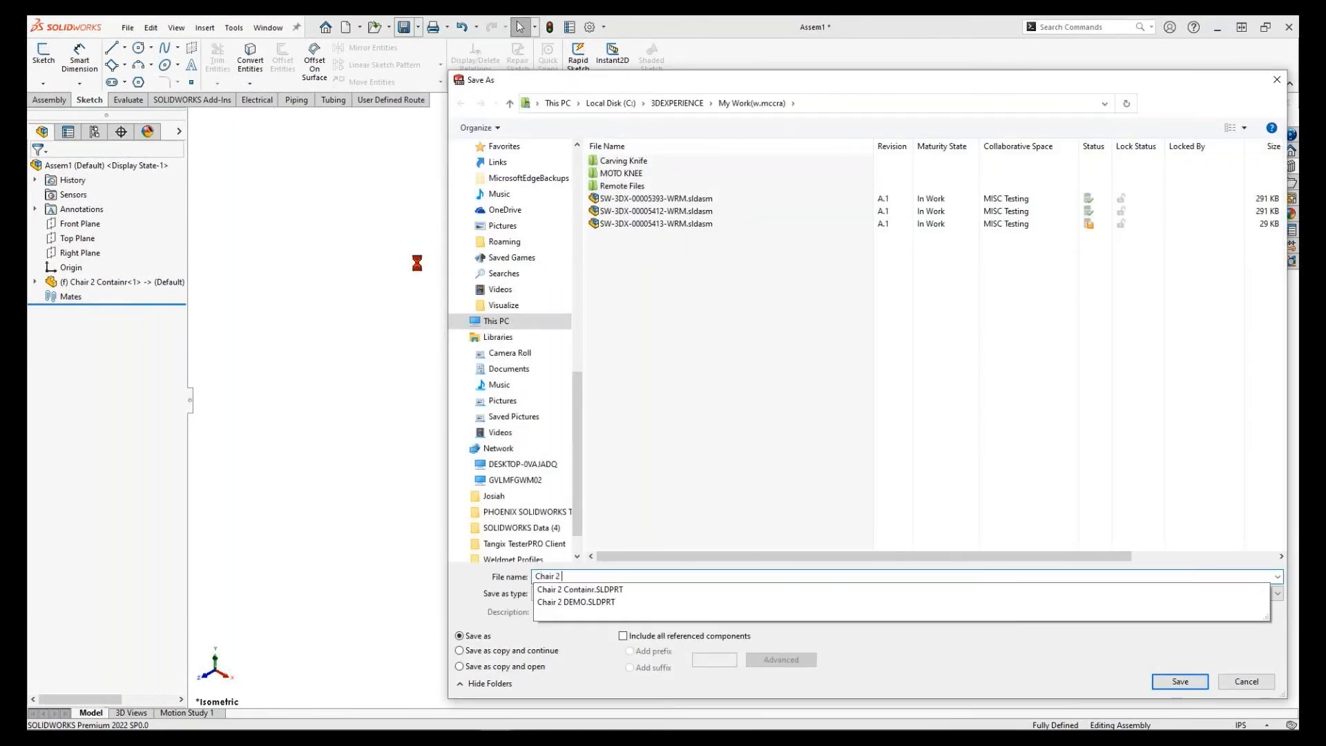
pyautogui.write('Assembly')
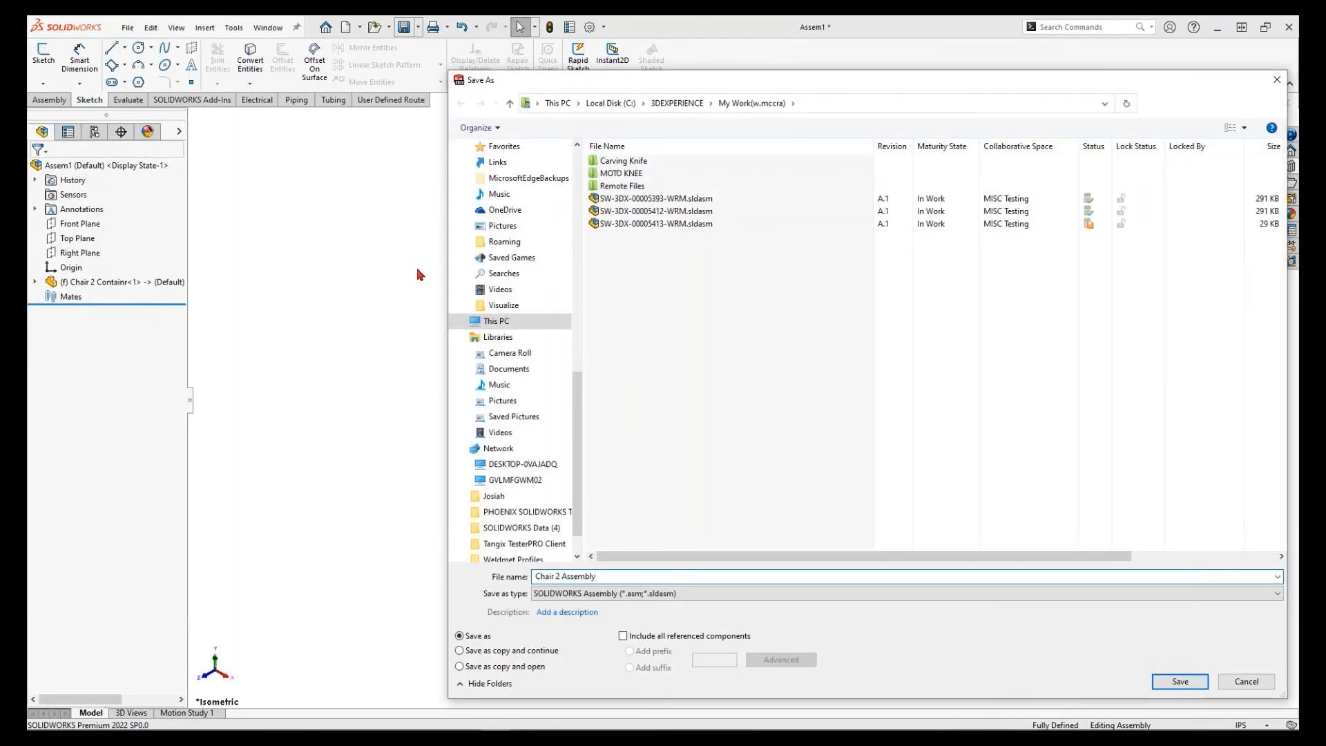
pyautogui.click(1156, 683)
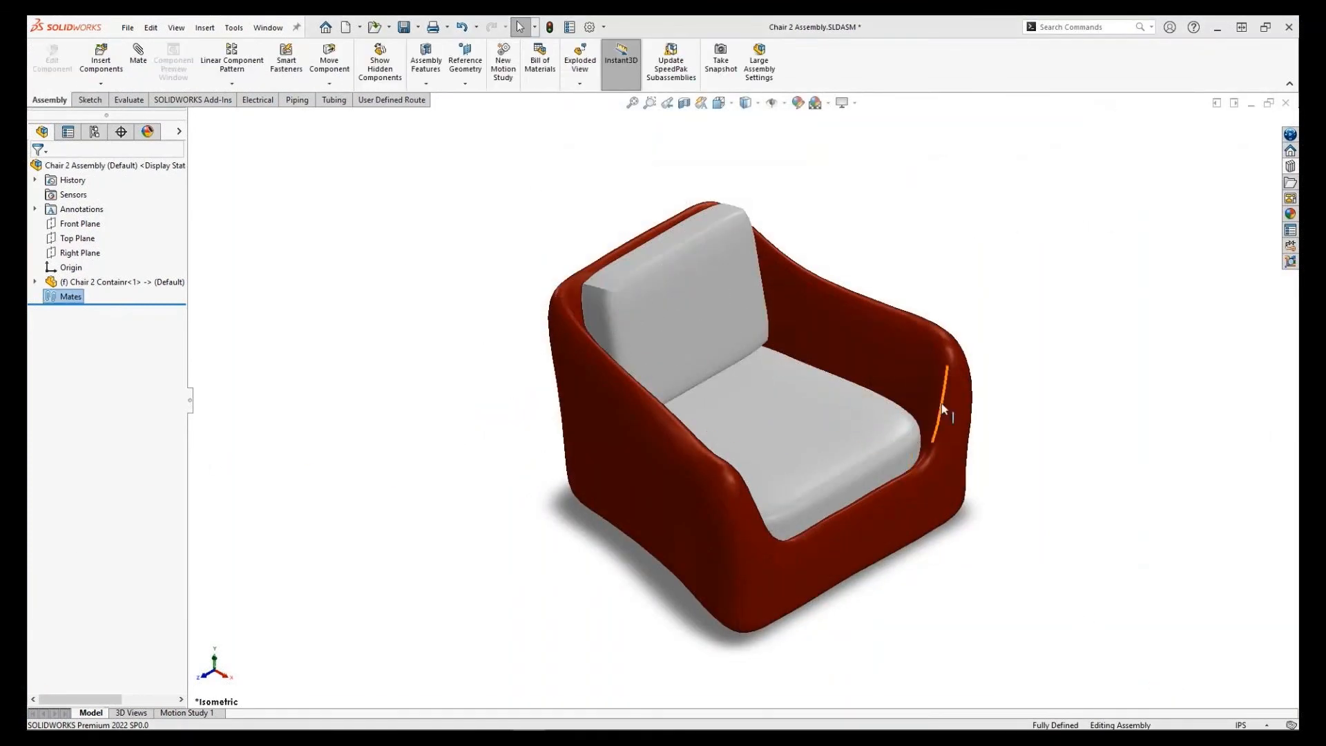
# Insert the Base Board-Chair 2 part from the Design Library and turn it to lie roughly flat beside the chair.
pyautogui.click(1290, 167)
pyautogui.moveTo(1167, 399); pyautogui.dragTo(455, 502)
pyautogui.moveTo(455, 501); pyautogui.dragTo(459, 263, button='right')
pyautogui.moveTo(510, 528); pyautogui.dragTo(536, 613)
pyautogui.click(422, 436)
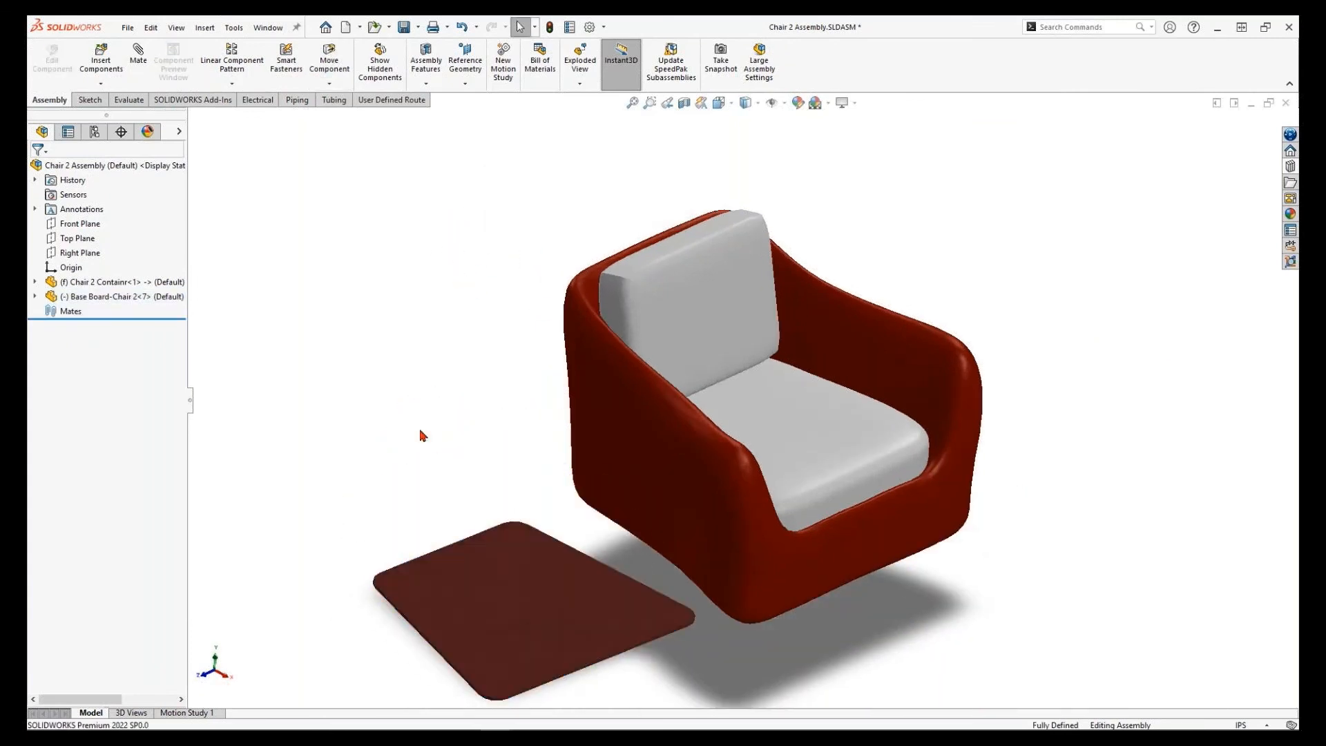
# Add a coincident mate between the assembly's Top Plane and the upper face of the base board.
pyautogui.click(69, 239)
pyautogui.keyDown('ctrl'); pyautogui.click(450, 565); pyautogui.keyUp('ctrl')
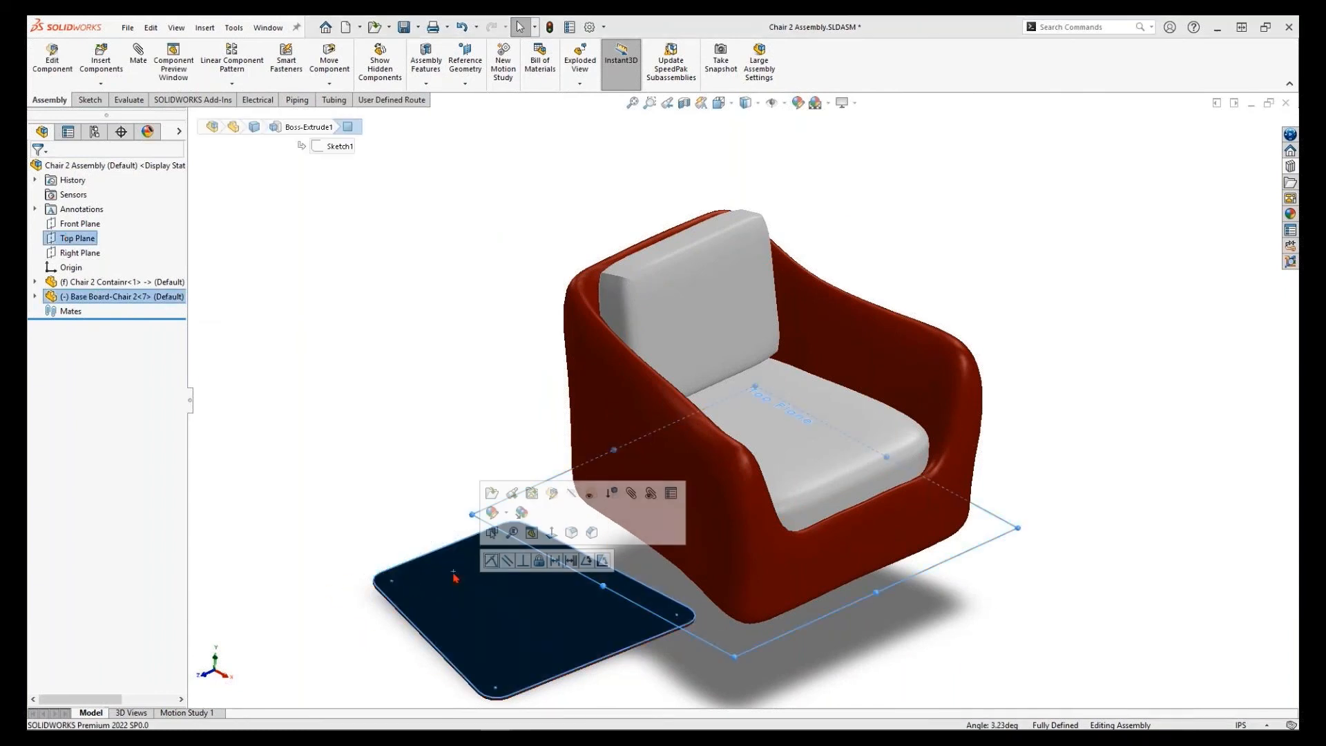
pyautogui.click(491, 561)
# Add coincident mates from the base board's Top Plane to the assembly's Front Plane and between the two Right Planes.
pyautogui.click(35, 297)
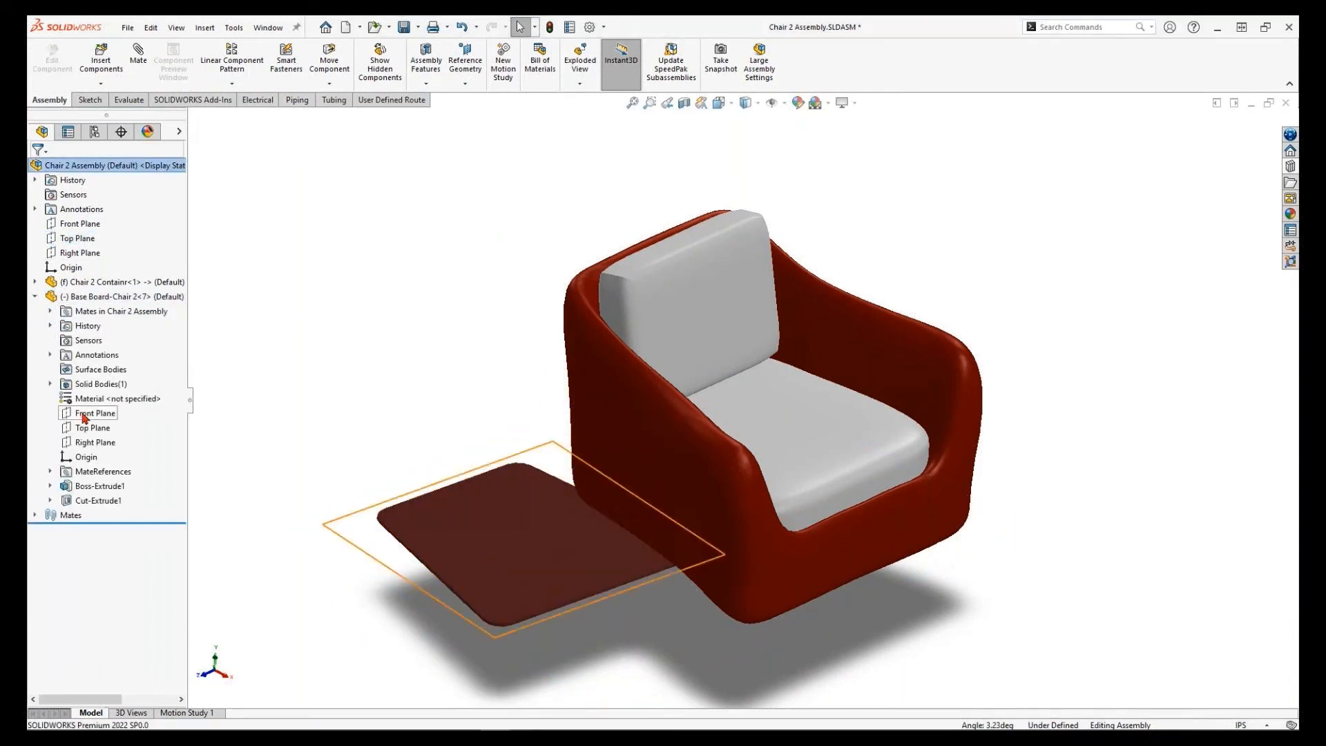
pyautogui.click(86, 429)
pyautogui.keyDown('ctrl'); pyautogui.click(72, 223); pyautogui.keyUp('ctrl')
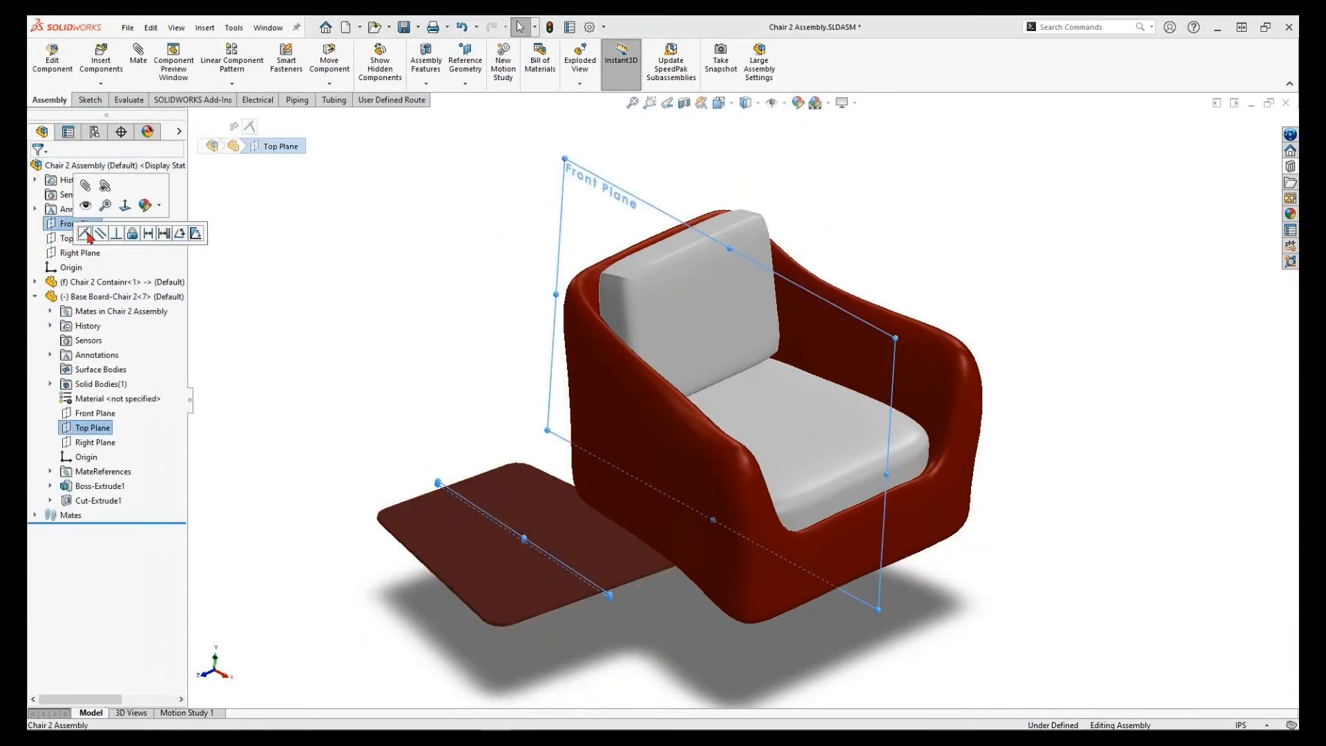
pyautogui.click(84, 234)
pyautogui.click(90, 442)
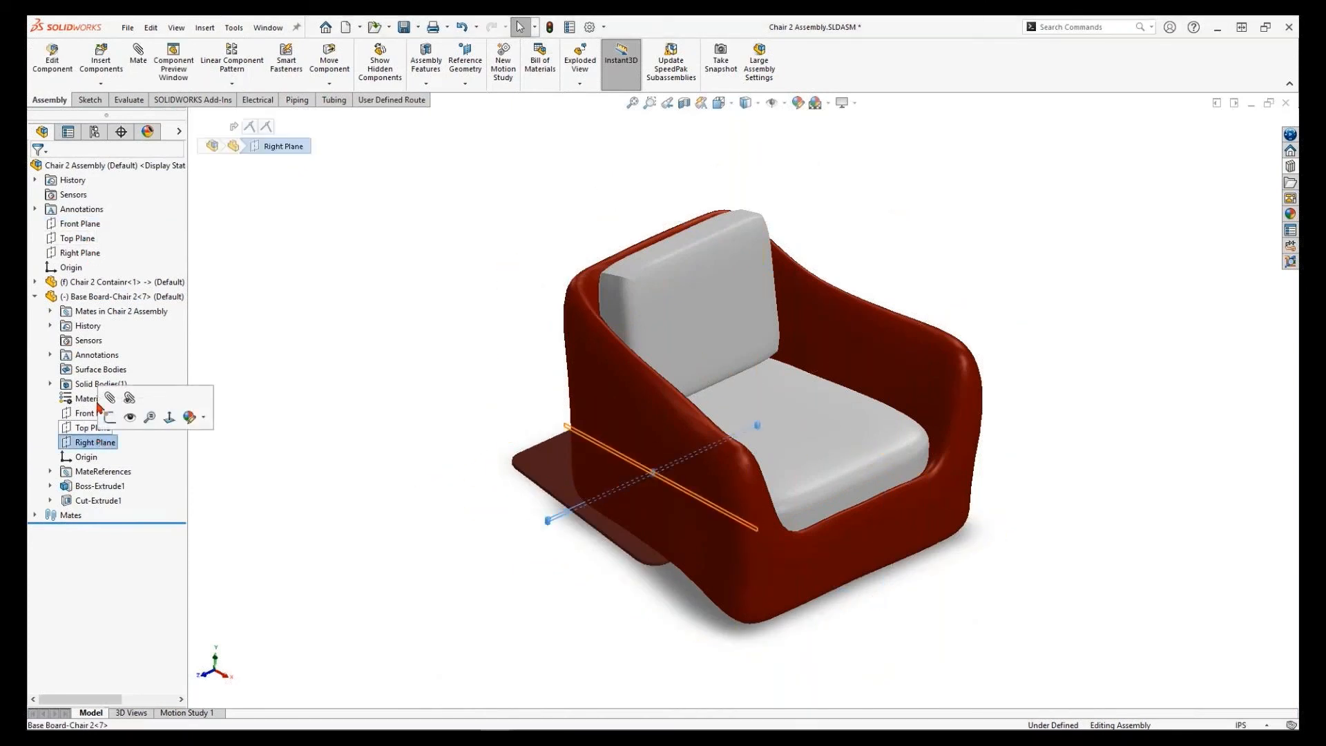
pyautogui.keyDown('ctrl'); pyautogui.click(78, 254); pyautogui.keyUp('ctrl')
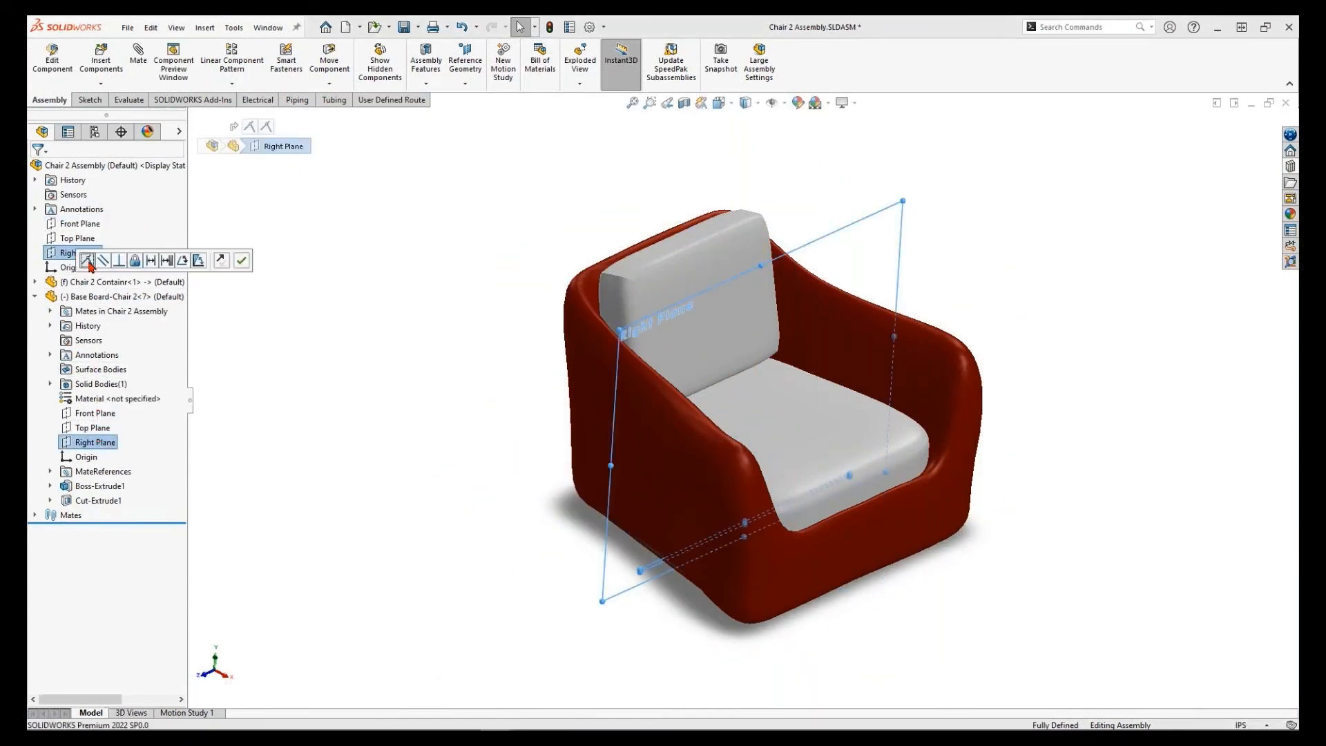
pyautogui.click(89, 262)
# Insert the Leg part from the Furniture xShape library at two corners on the underside of the base board.
pyautogui.moveTo(711, 500); pyautogui.dragTo(855, 346, button='middle')
pyautogui.scroll(-6, 829, 343)
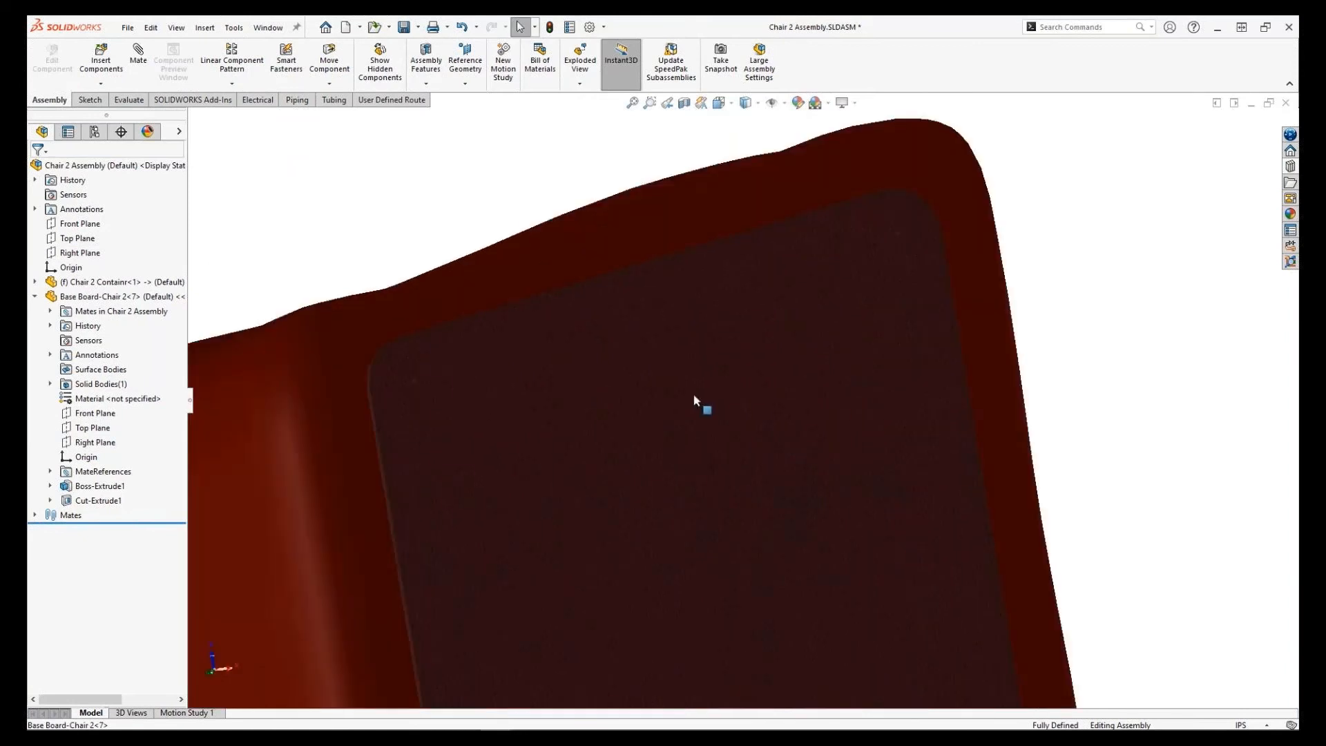
pyautogui.click(1289, 183)
pyautogui.click(1204, 133)
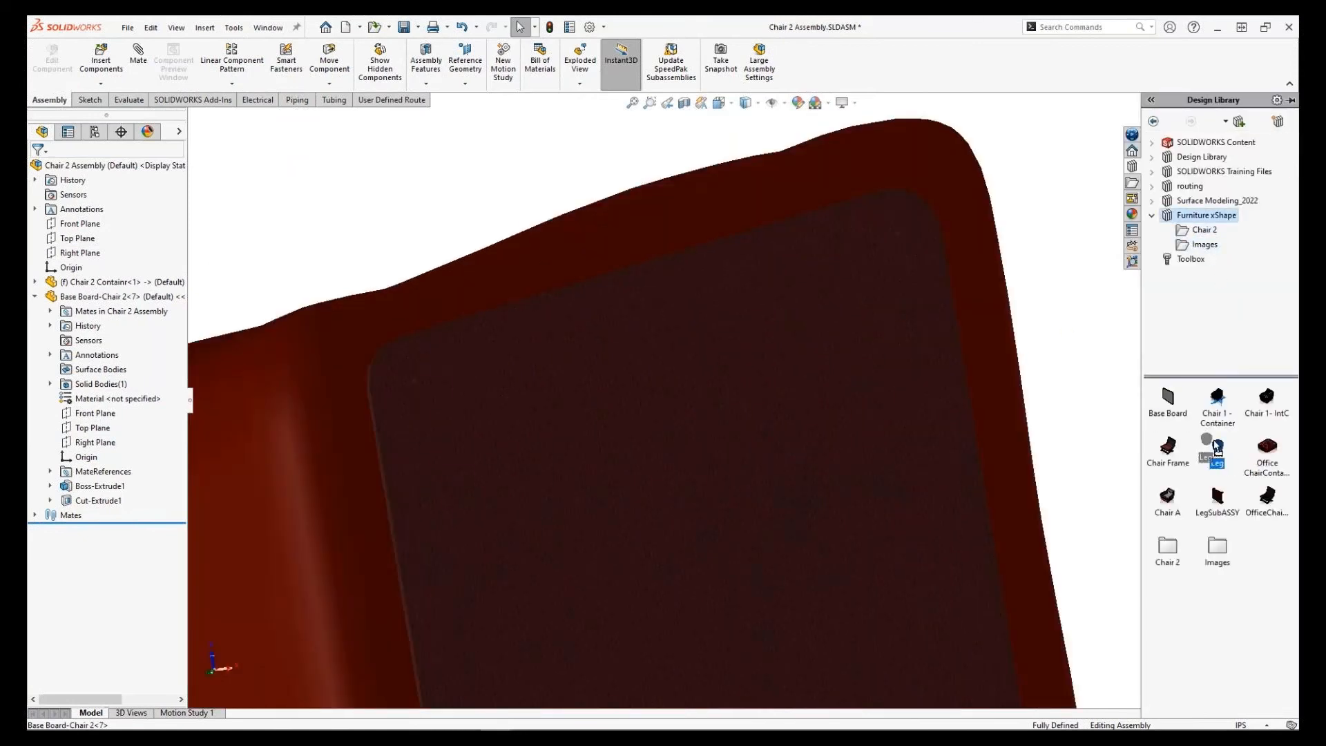
pyautogui.moveTo(1215, 441); pyautogui.dragTo(901, 242)
pyautogui.click(418, 383)
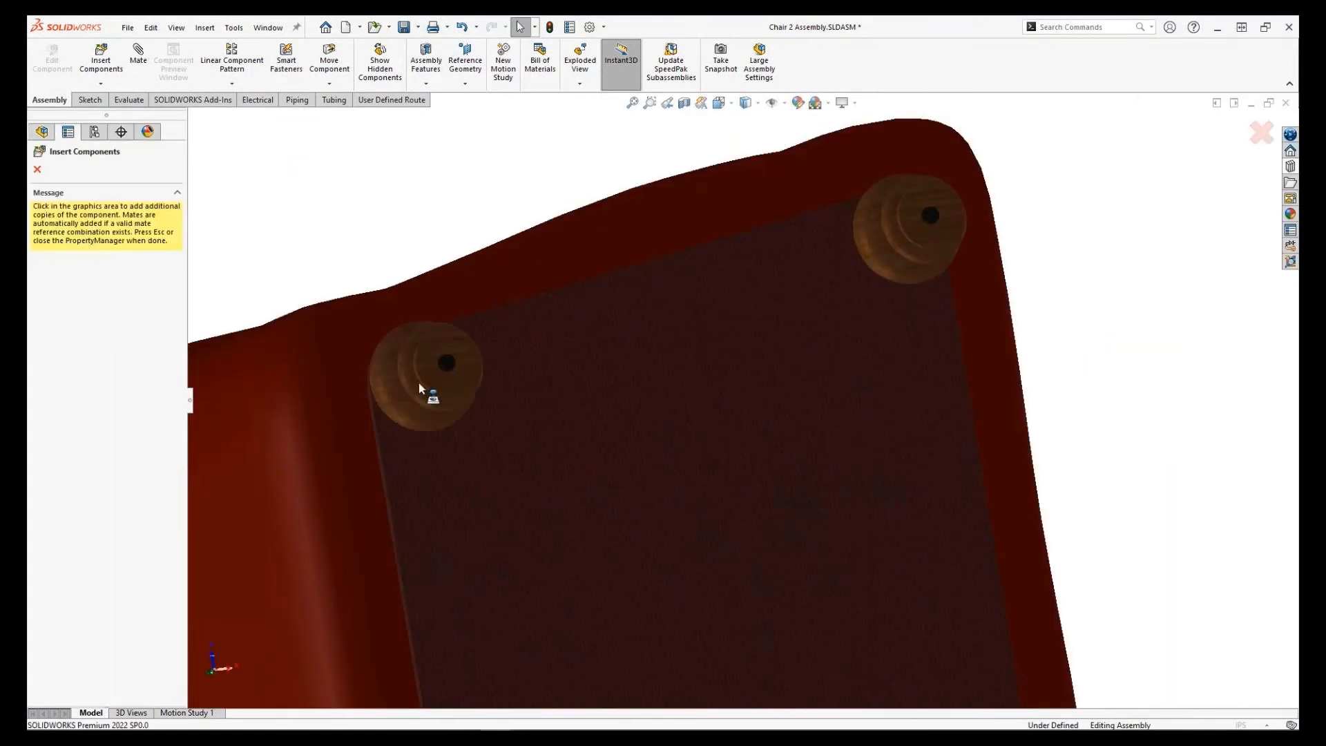
# Place two more copies of the Leg at the remaining base board corners and finish inserting components.
pyautogui.scroll(6, 428, 399)
pyautogui.scroll(-6, 791, 503)
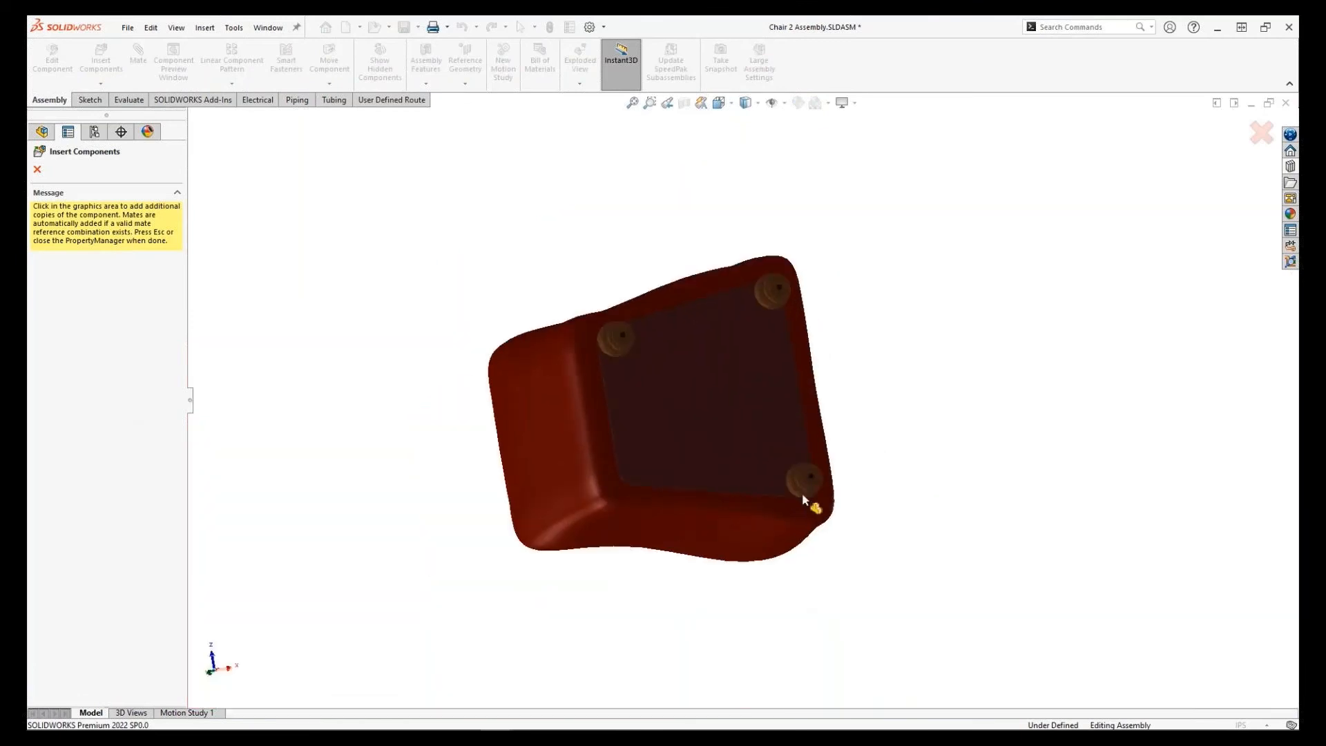
pyautogui.click(763, 394)
pyautogui.scroll(5, 611, 407)
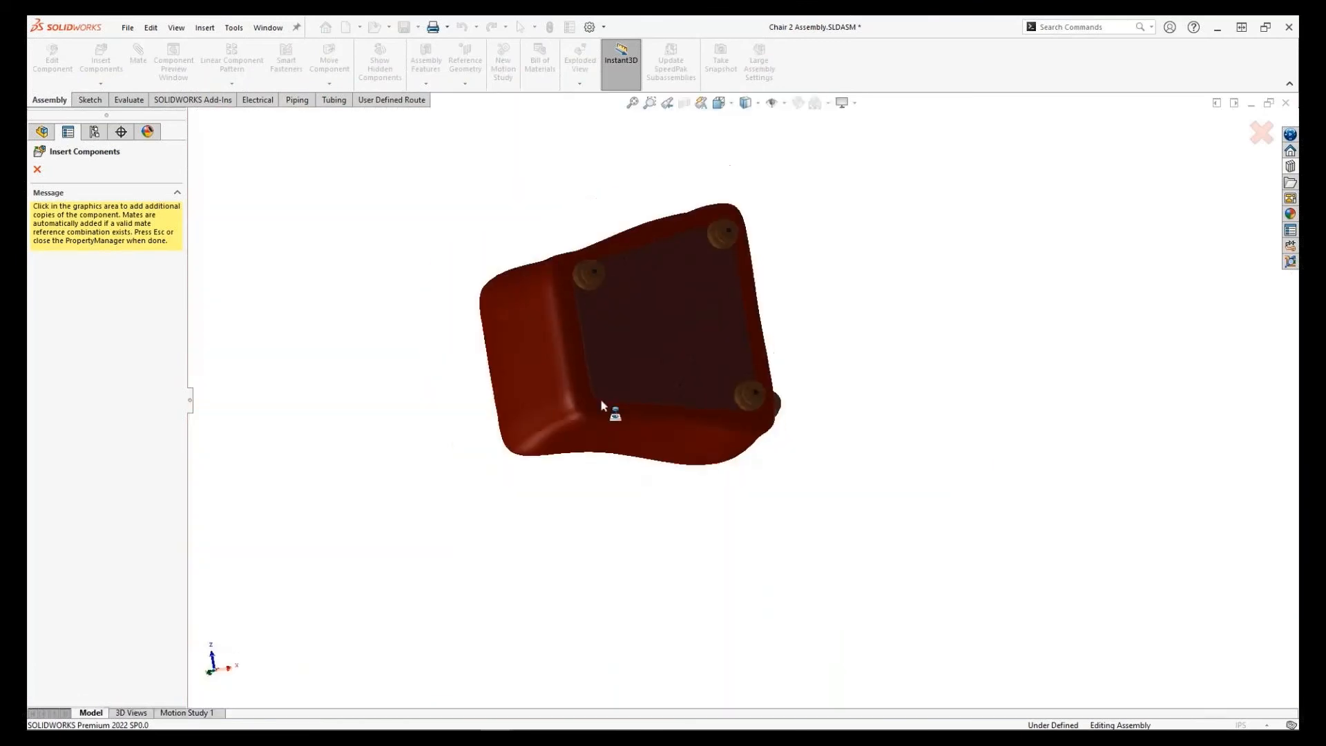
pyautogui.scroll(-3, 625, 391)
pyautogui.click(623, 391)
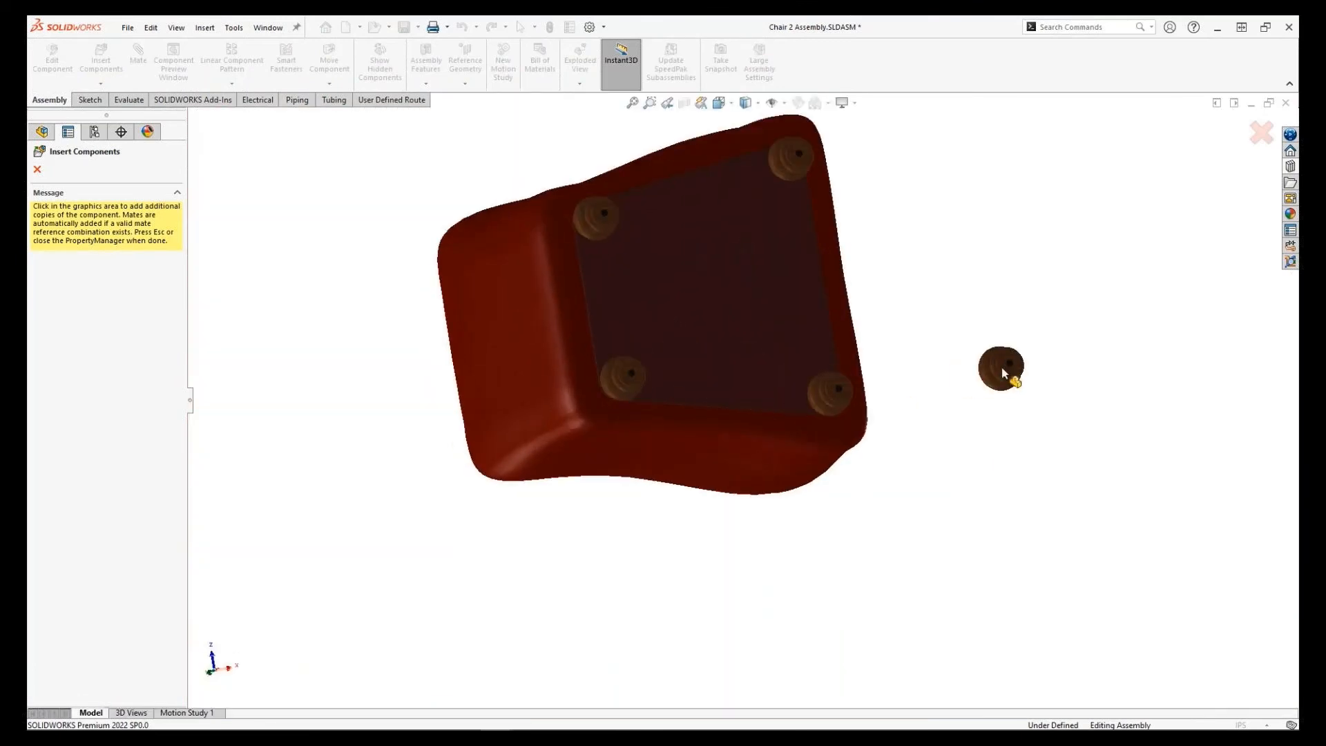
pyautogui.press('Escape')
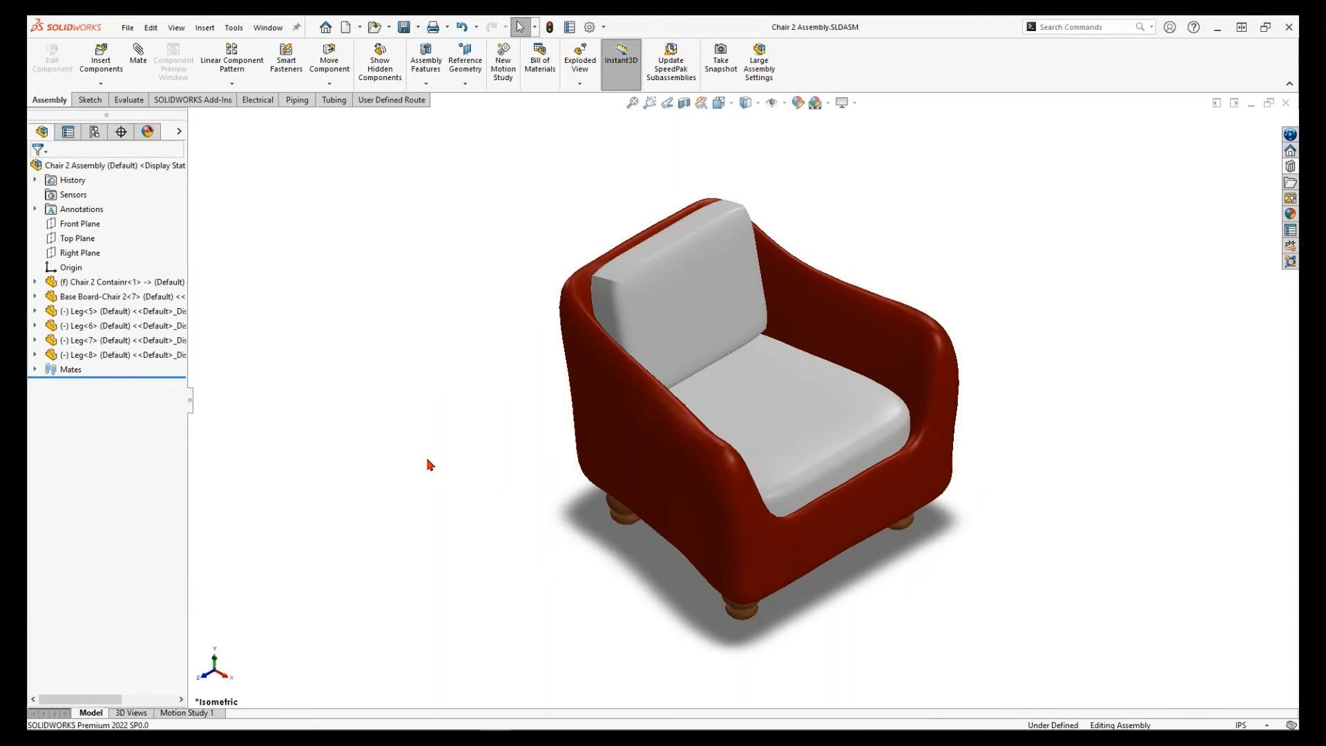
# Redefine the assembly's standard Front view as the view facing the front of the chair, and show the isometric view.
pyautogui.hotkey('ctrl', '5')
pyautogui.hotkey('ctrl', '6')
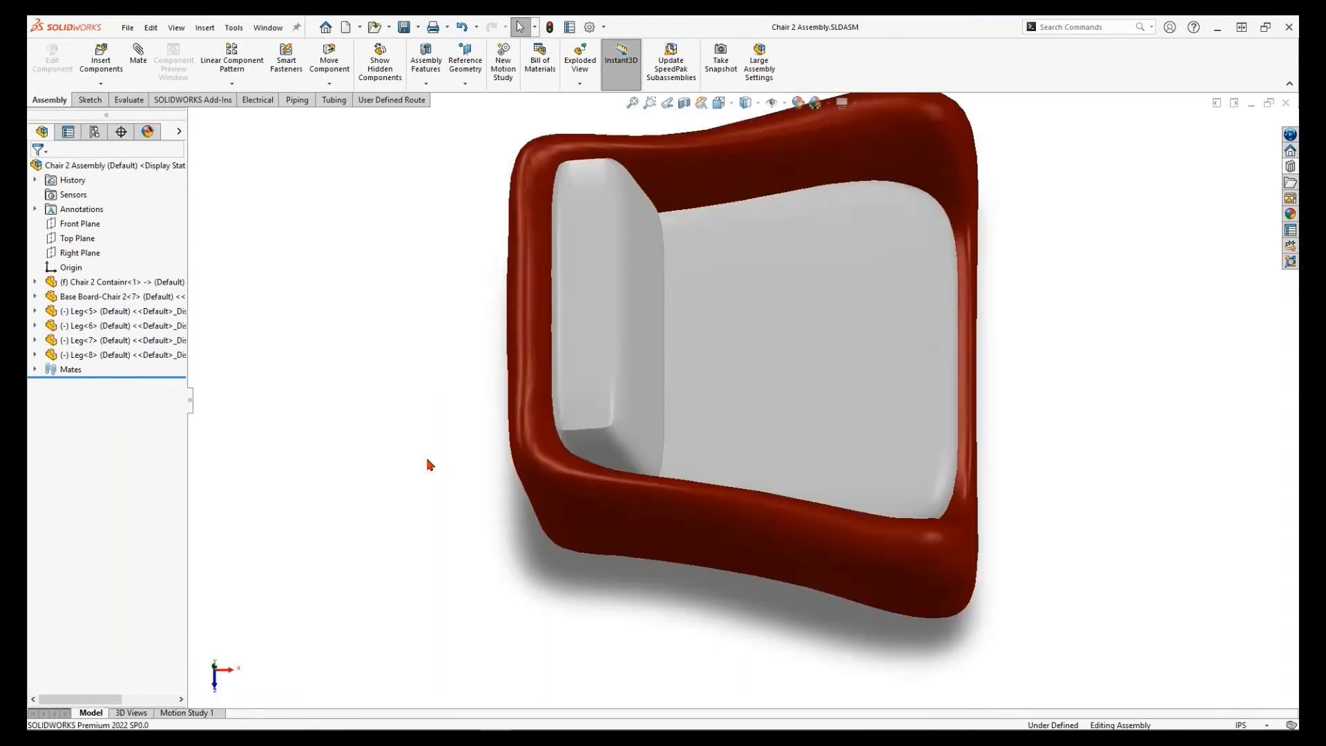
pyautogui.hotkey('ctrl', '4')
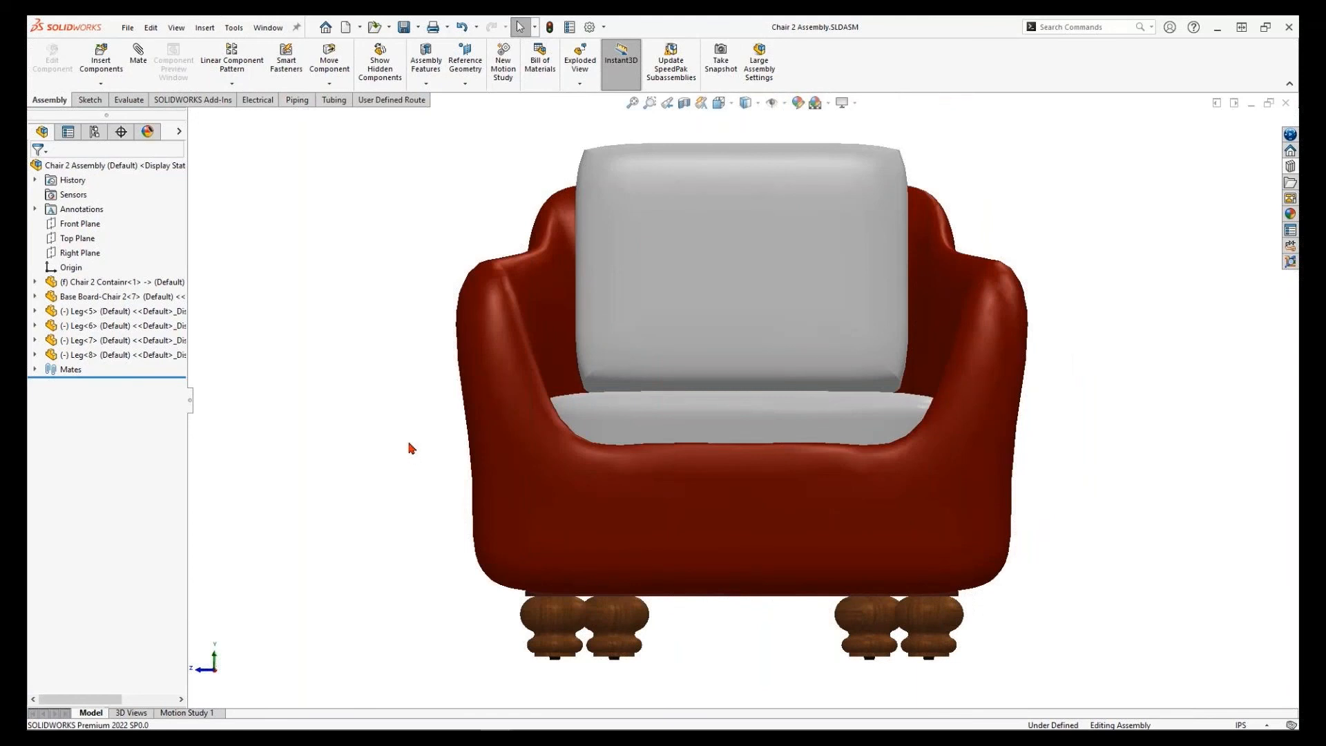
pyautogui.press('space')
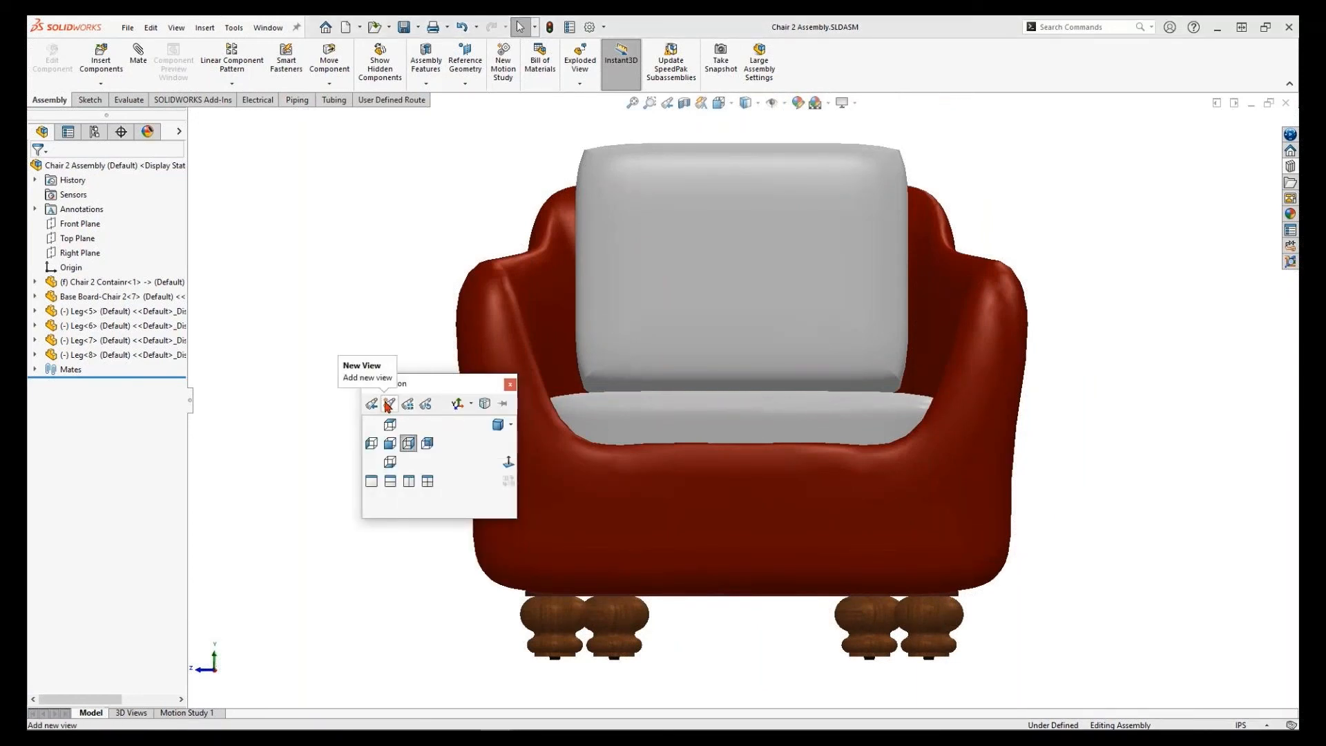
pyautogui.click(408, 404)
pyautogui.click(390, 443)
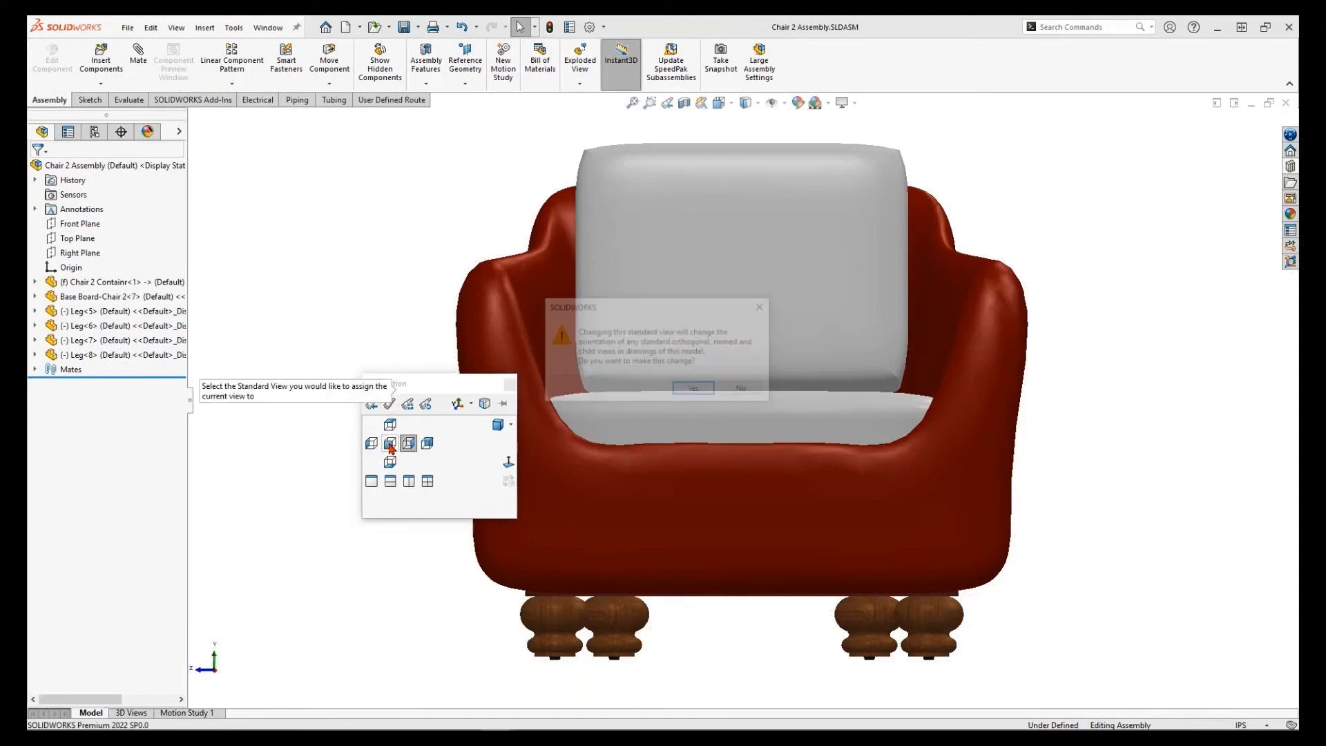
pyautogui.click(690, 391)
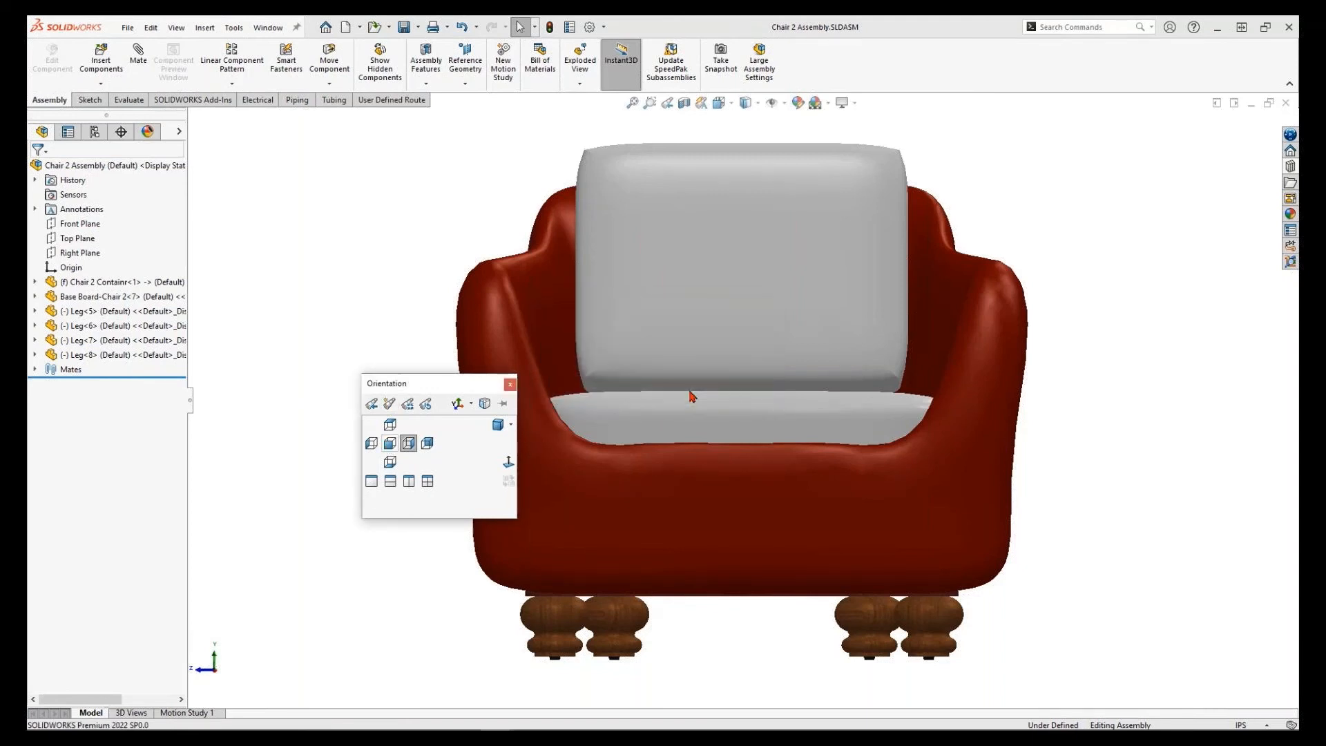
pyautogui.click(509, 384)
pyautogui.hotkey('ctrl', '7')
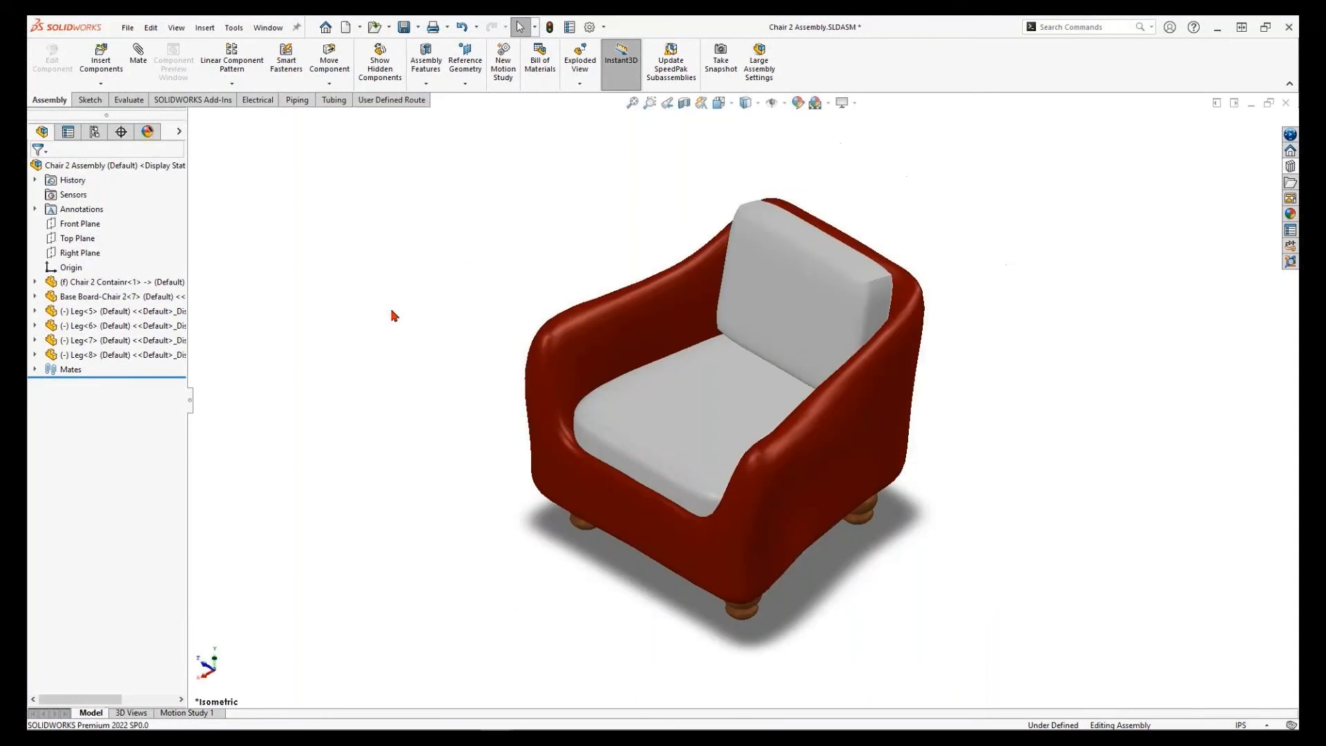
# Display the chair assembly shaded with edges, apply the Warm Kitchen scene, and save the assembly.
pyautogui.click(757, 103)
pyautogui.click(747, 121)
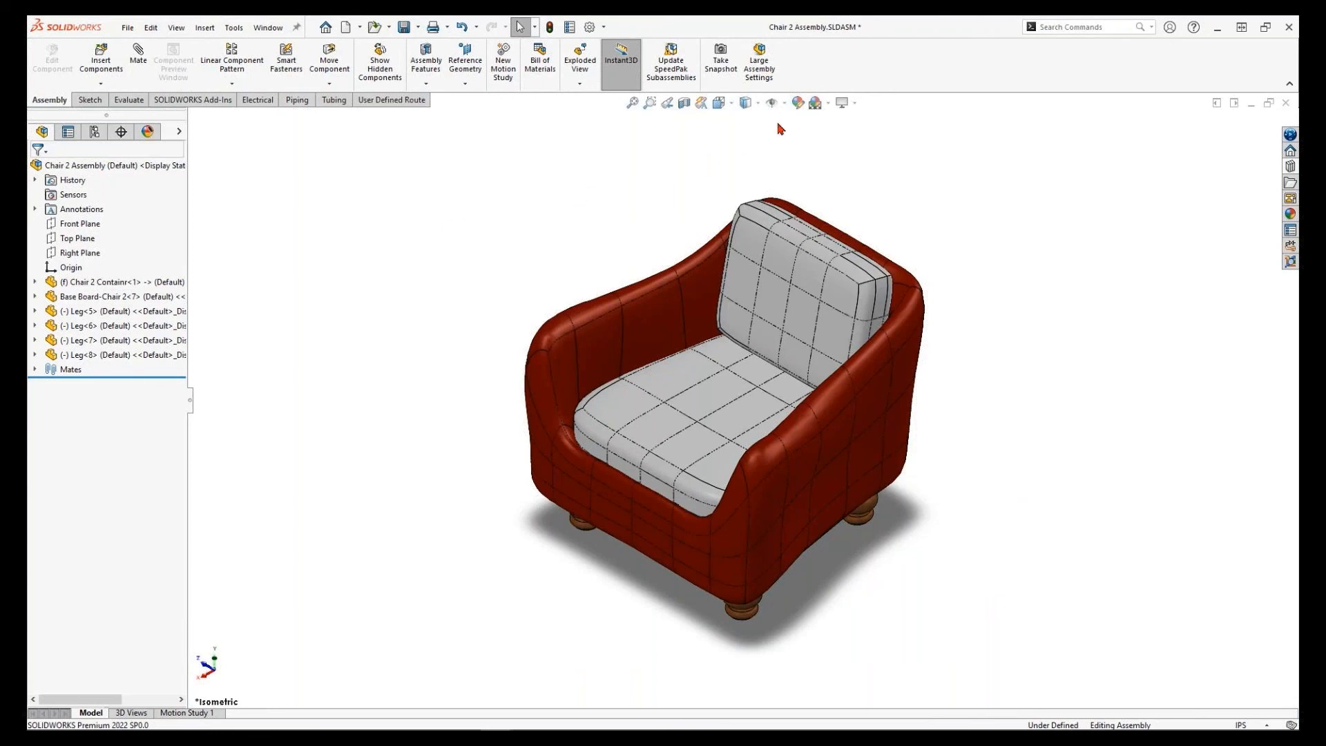
pyautogui.click(829, 103)
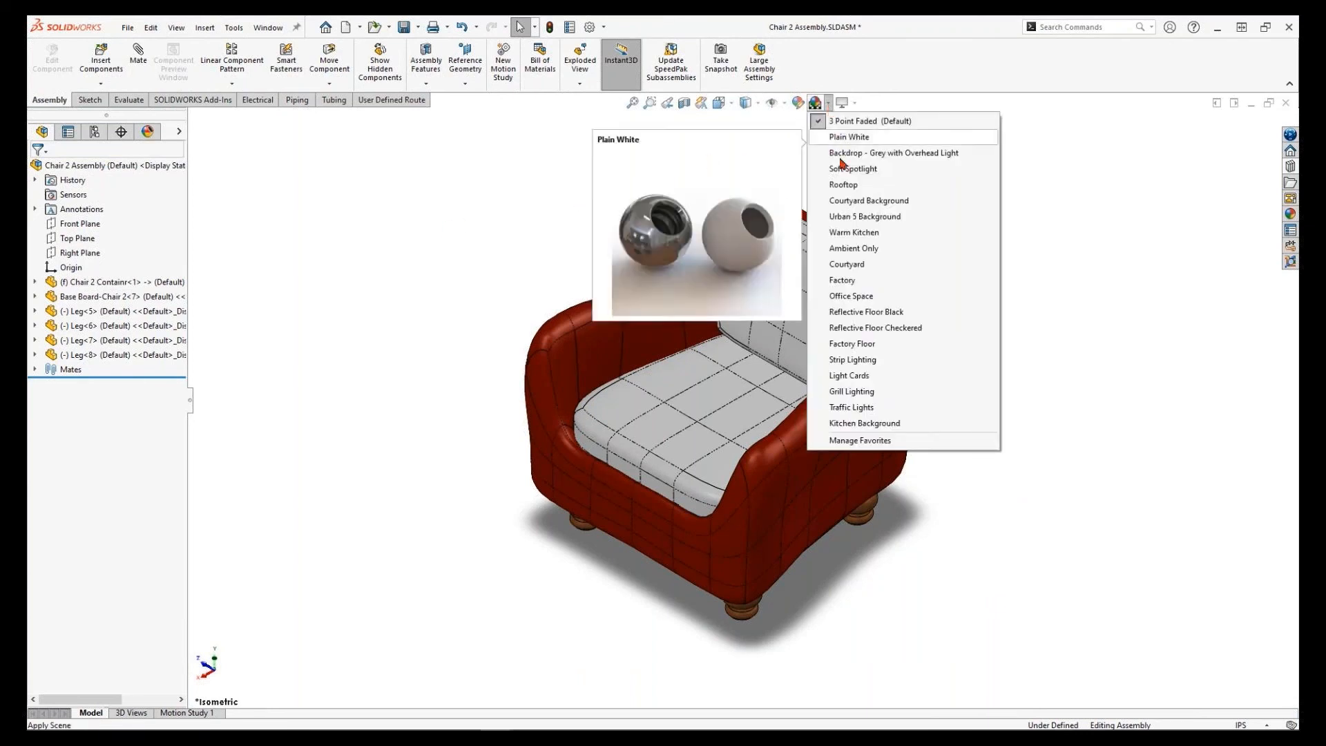
pyautogui.click(853, 232)
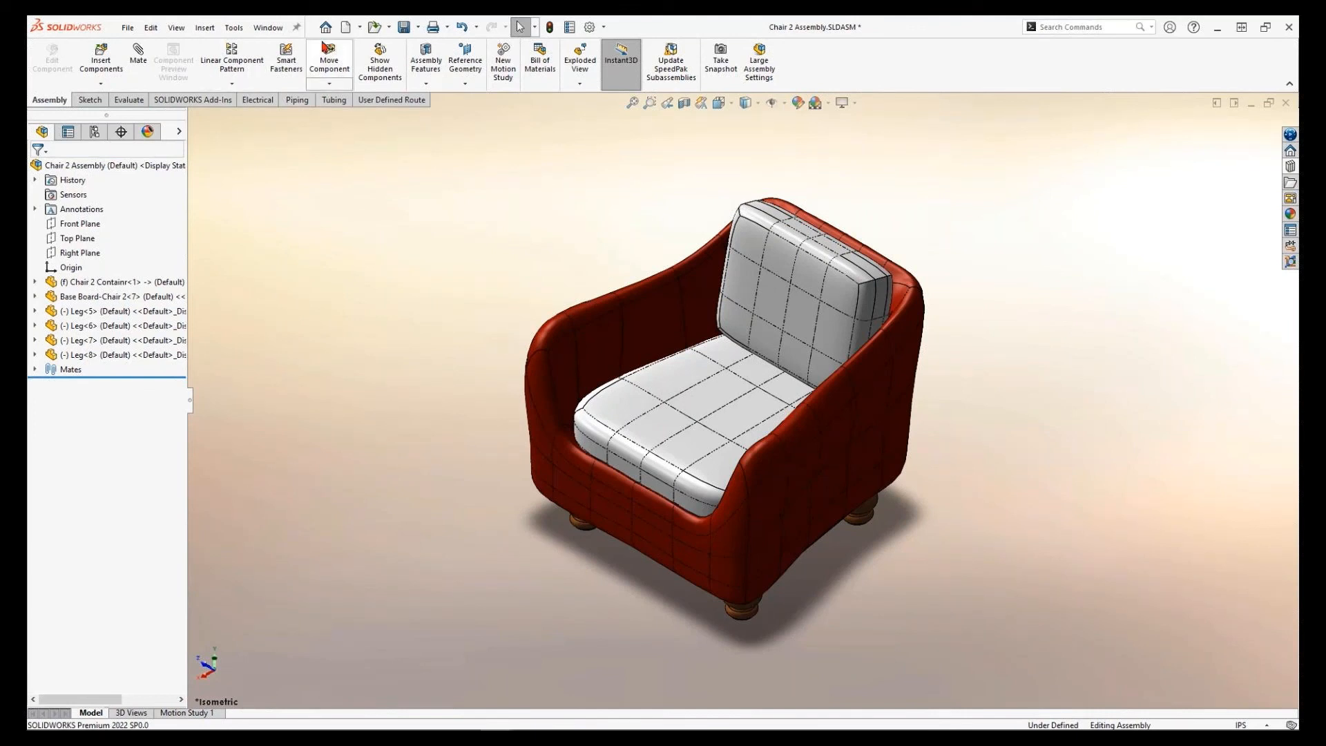
pyautogui.click(400, 33)
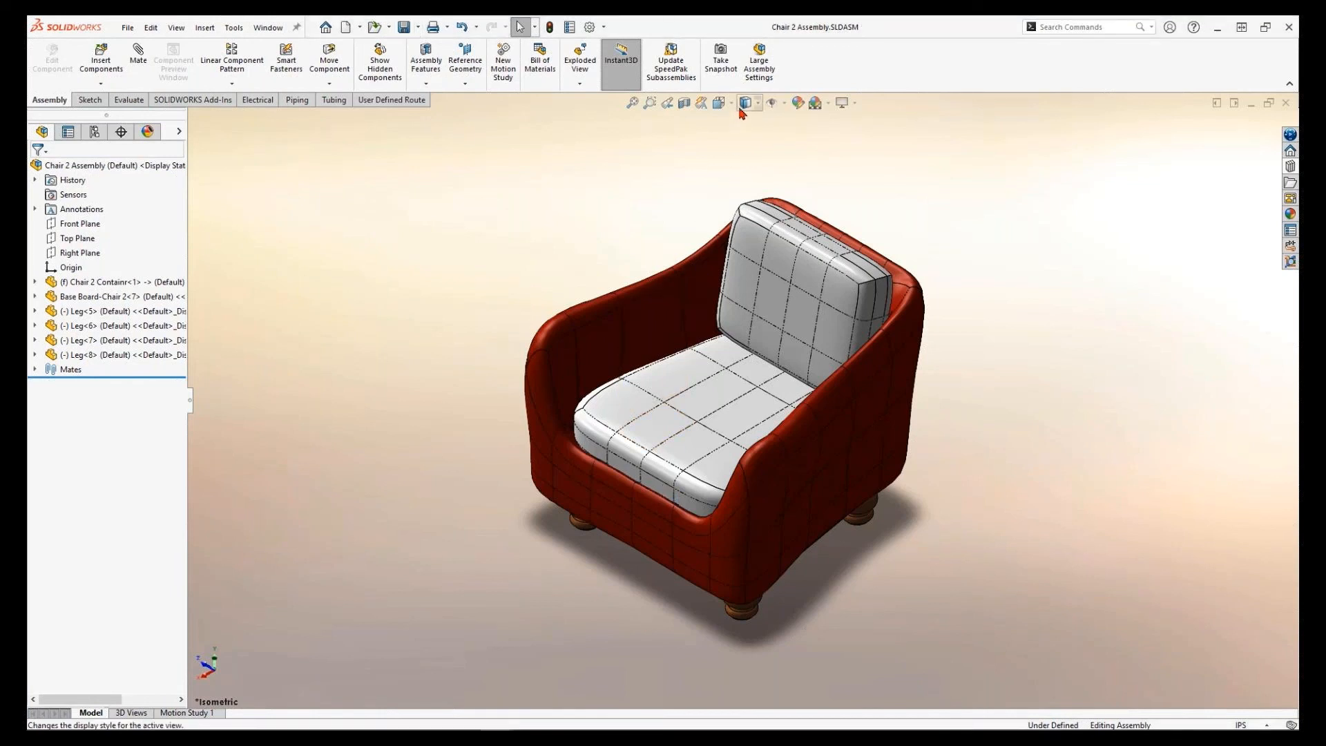
pyautogui.click(750, 143)
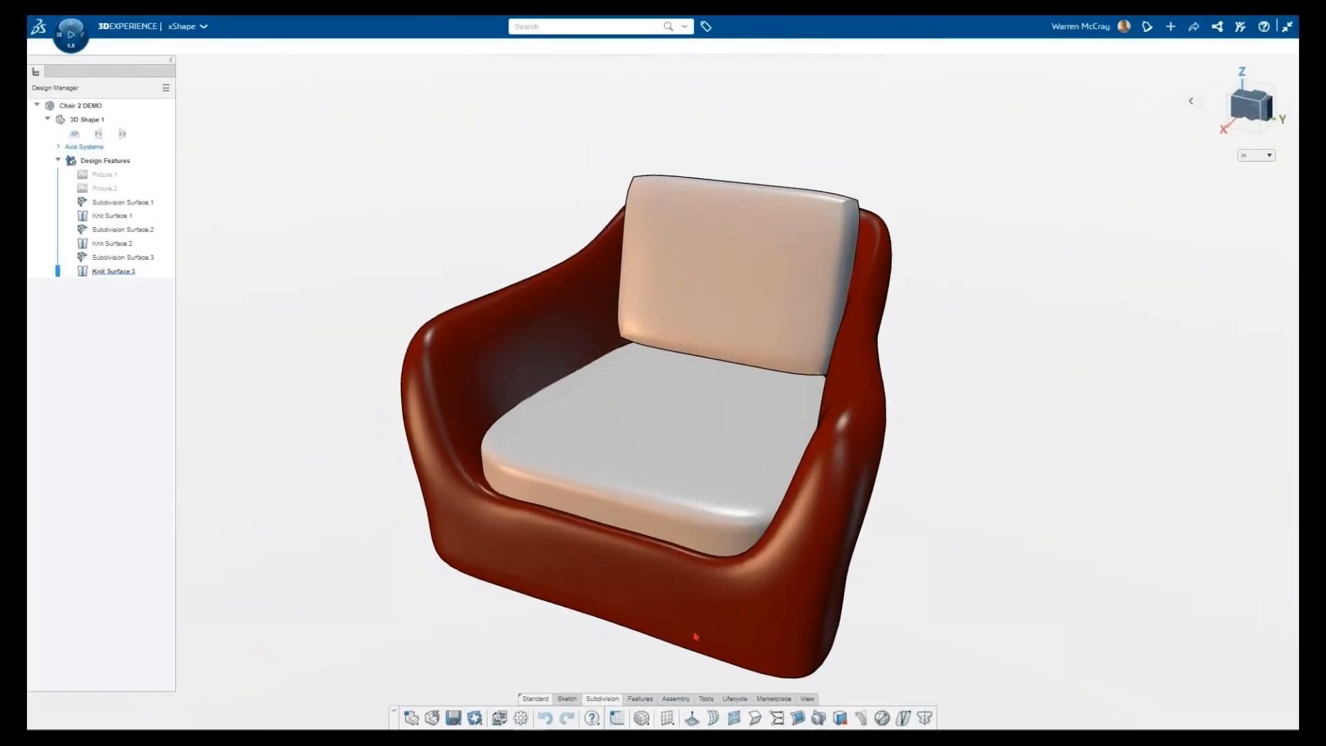
# Switch to xShape, open Subdivision Surface.1 of Chair 2 DEMO for editing, and extrude the three top faces of one armrest outward.
pyautogui.click(117, 203)
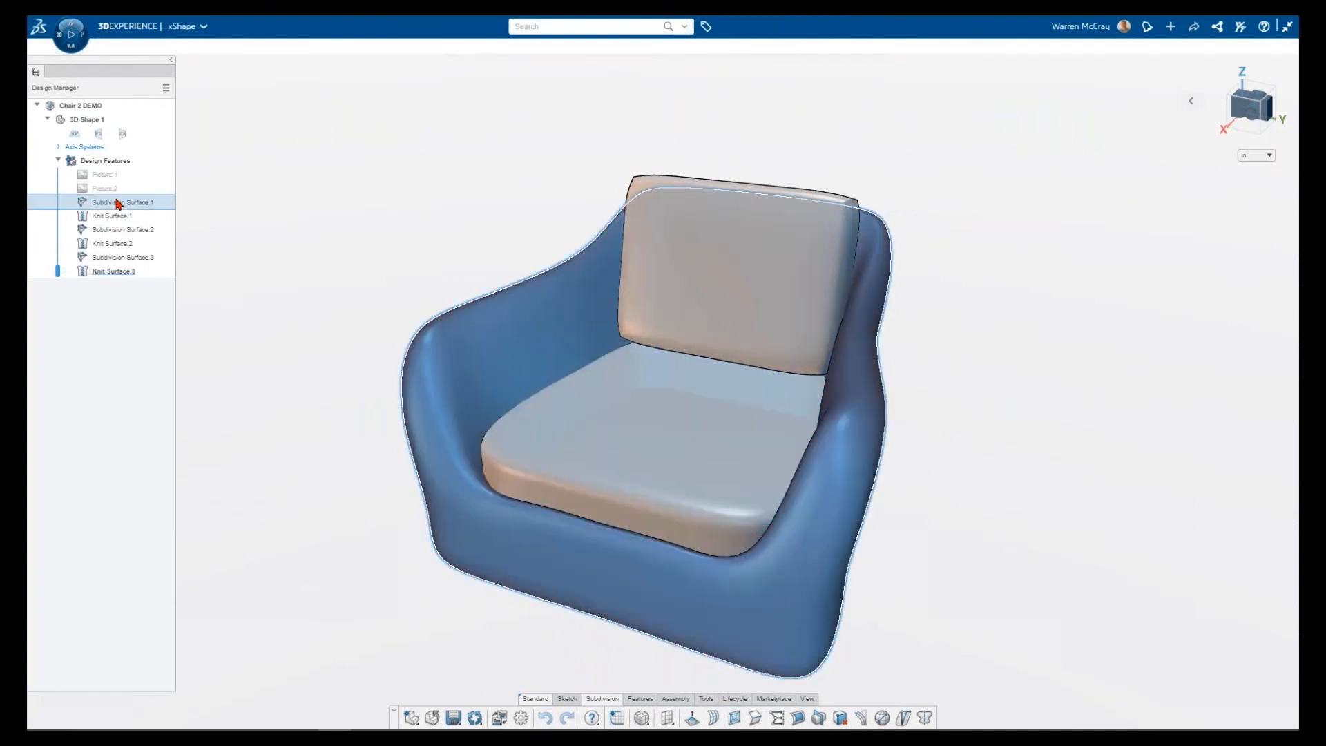
pyautogui.doubleClick(118, 203)
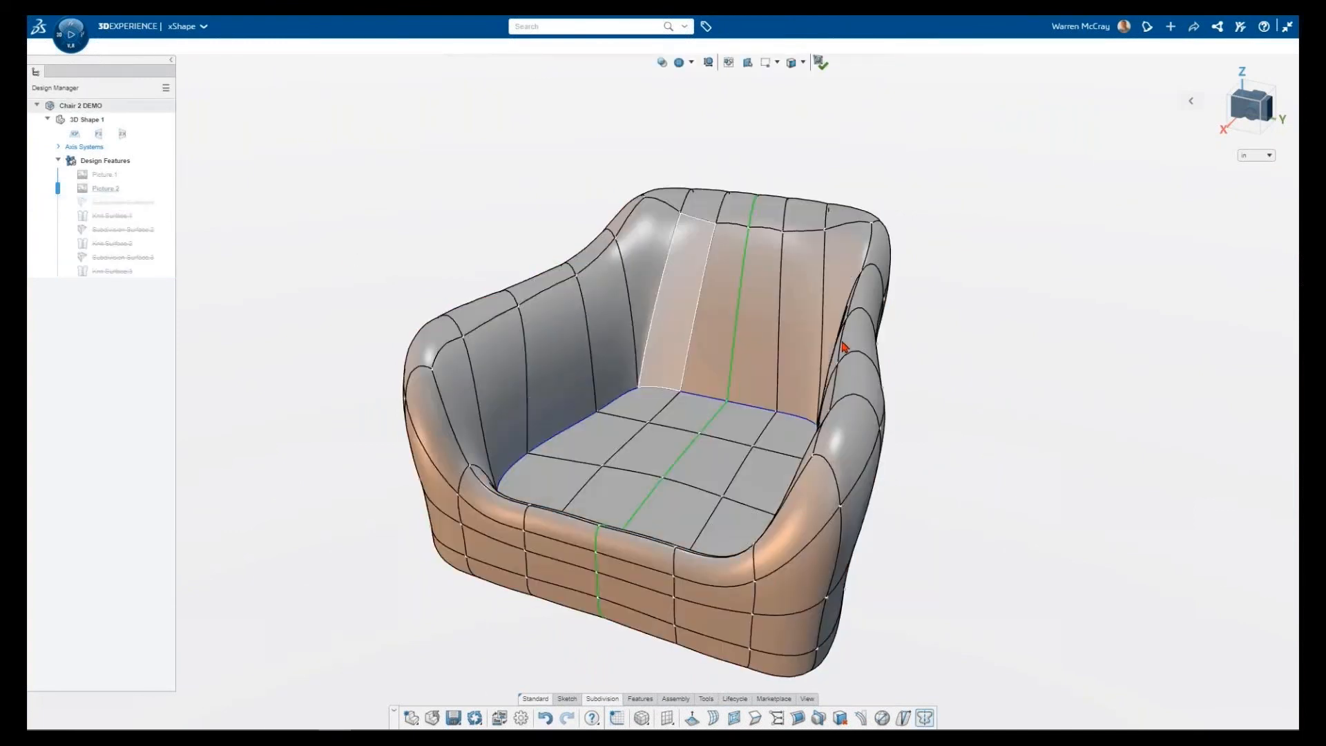
pyautogui.click(861, 351)
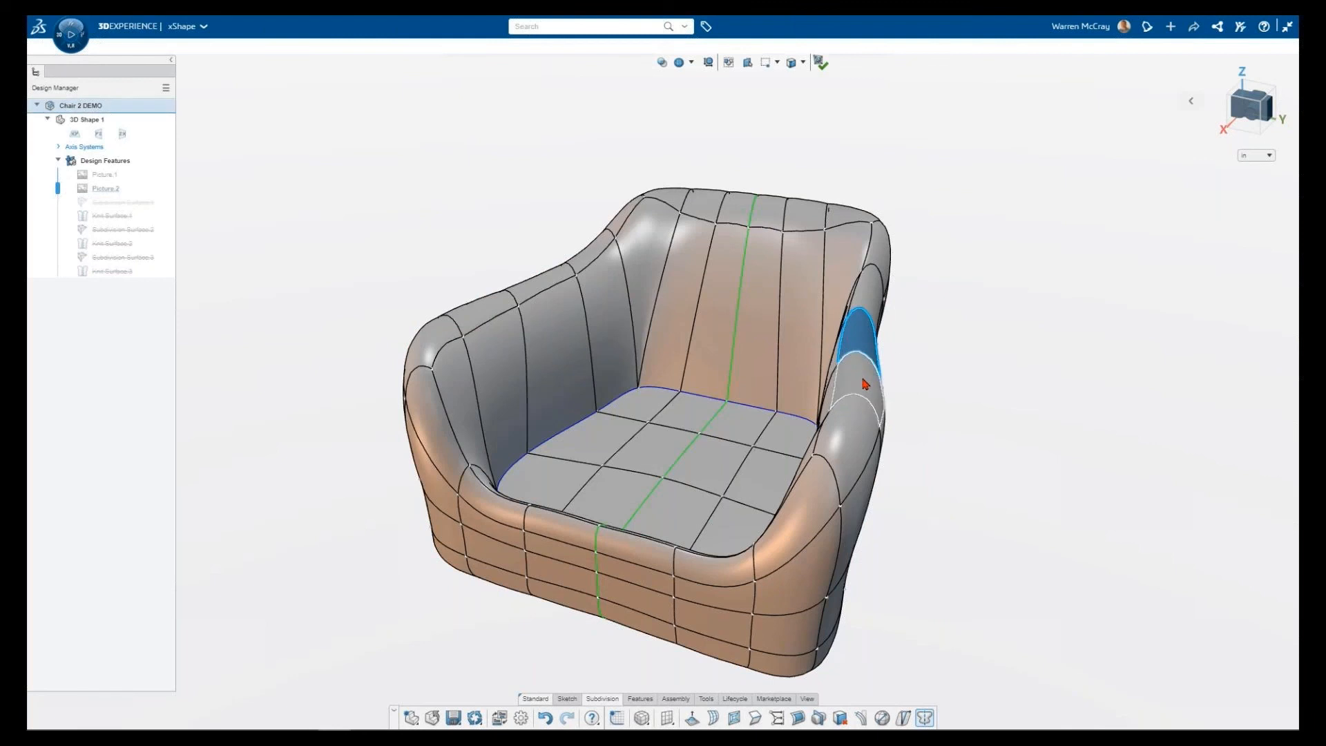
pyautogui.keyDown('ctrl'); pyautogui.click(846, 431); pyautogui.keyUp('ctrl')
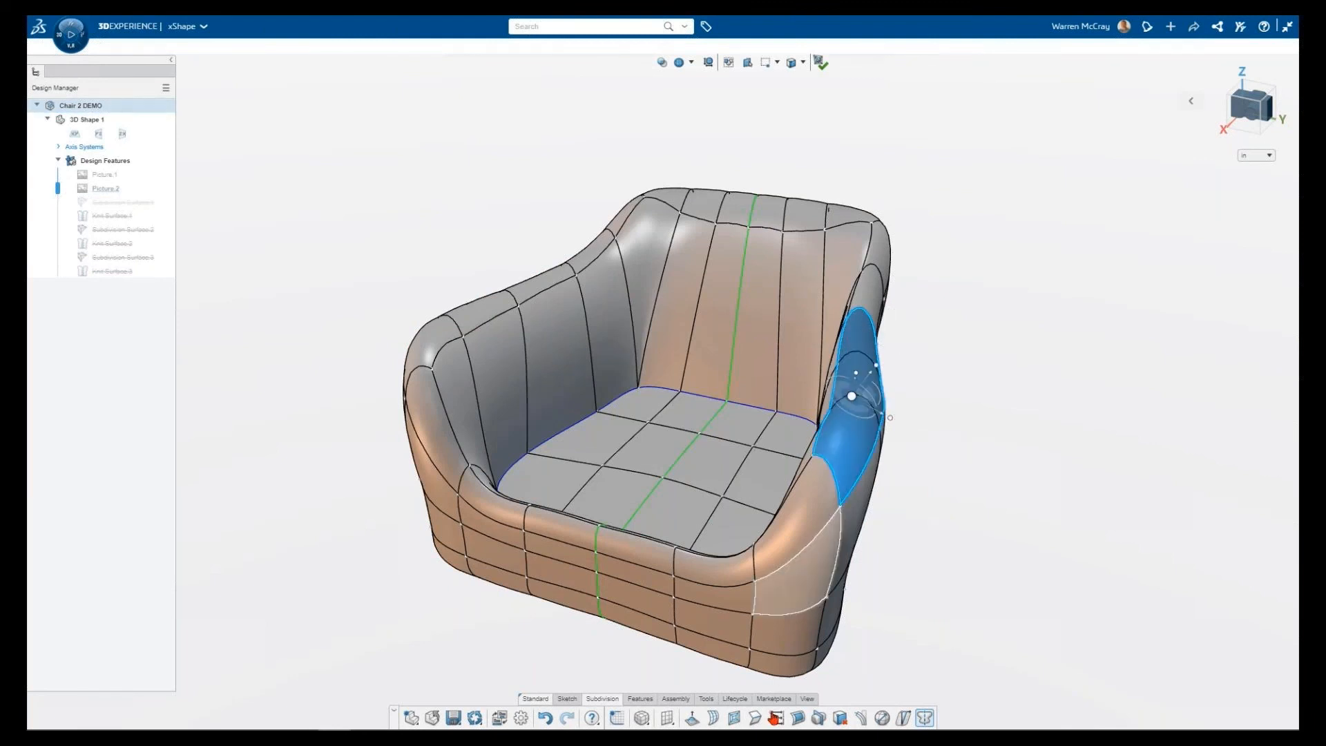
pyautogui.click(734, 720)
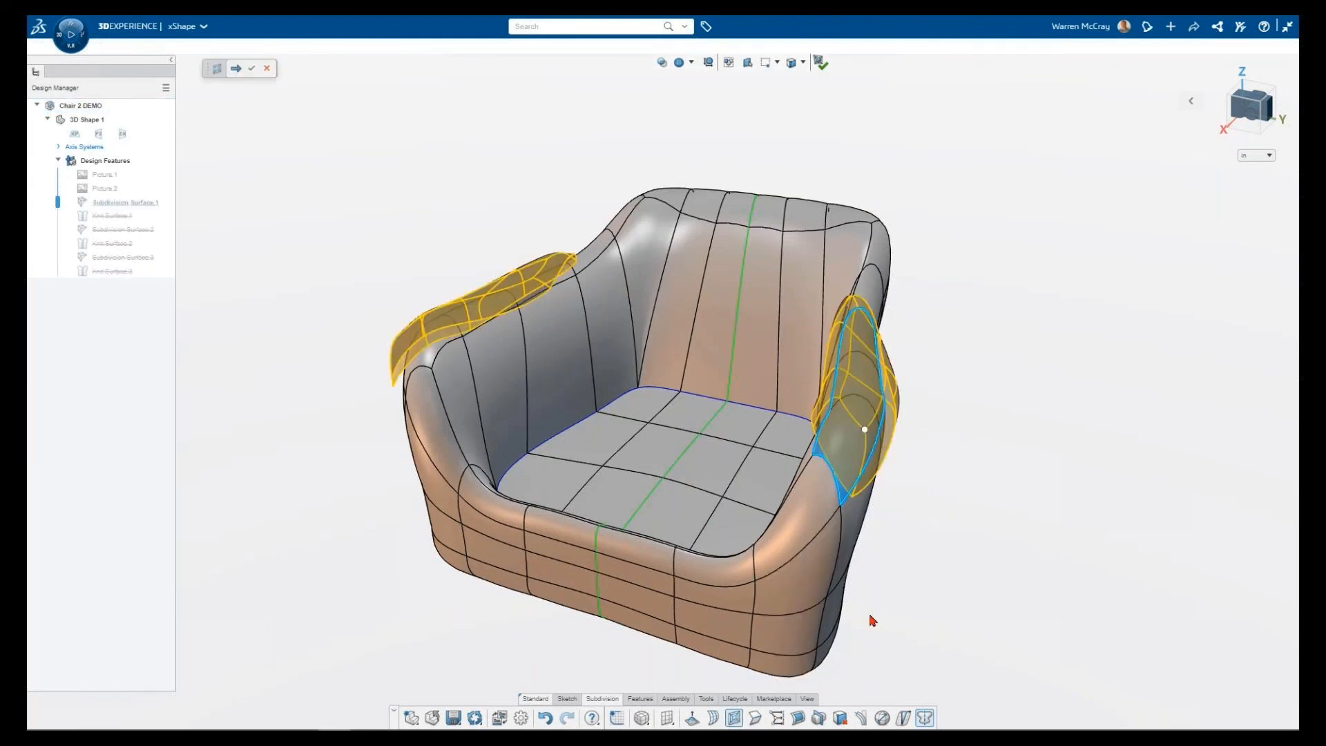
pyautogui.click(251, 68)
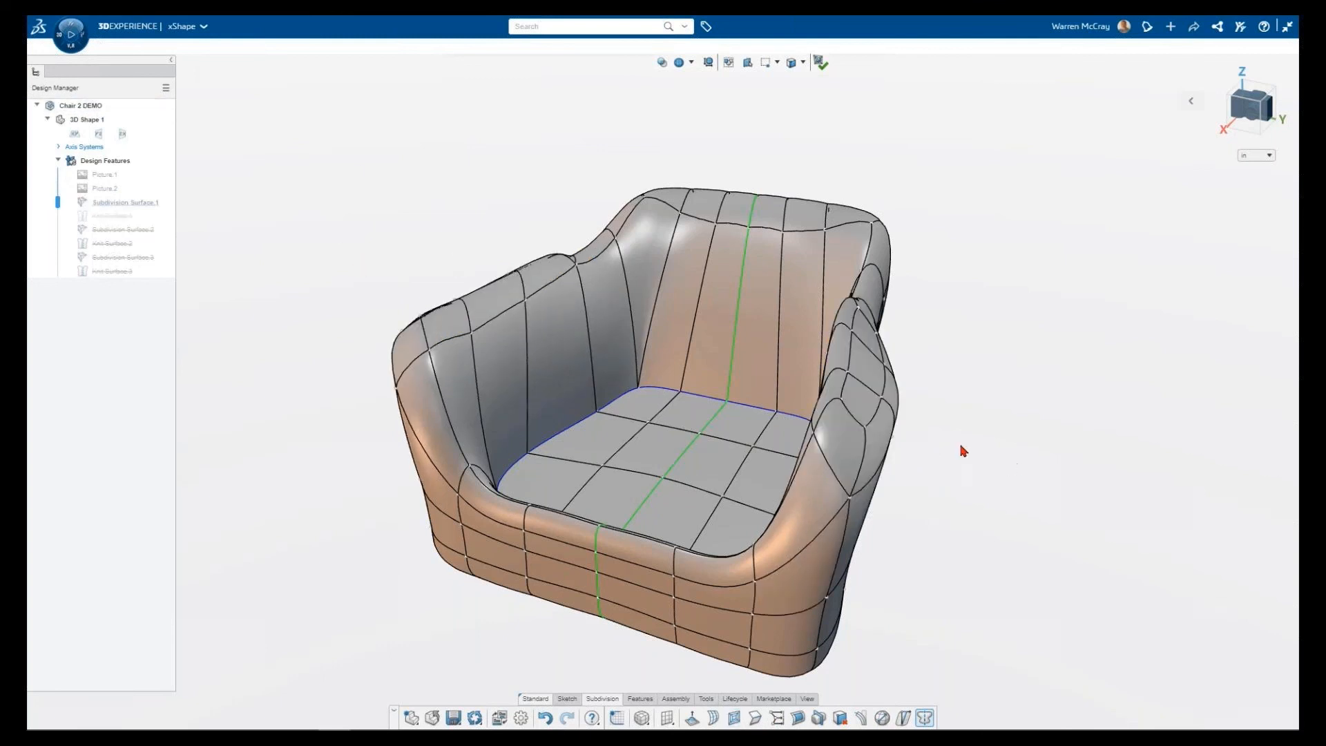
# Select all the extruded faces along the top of the armrest and rotate them in the front view to level the armrest's top.
pyautogui.moveTo(992, 437); pyautogui.dragTo(872, 434, button='middle')
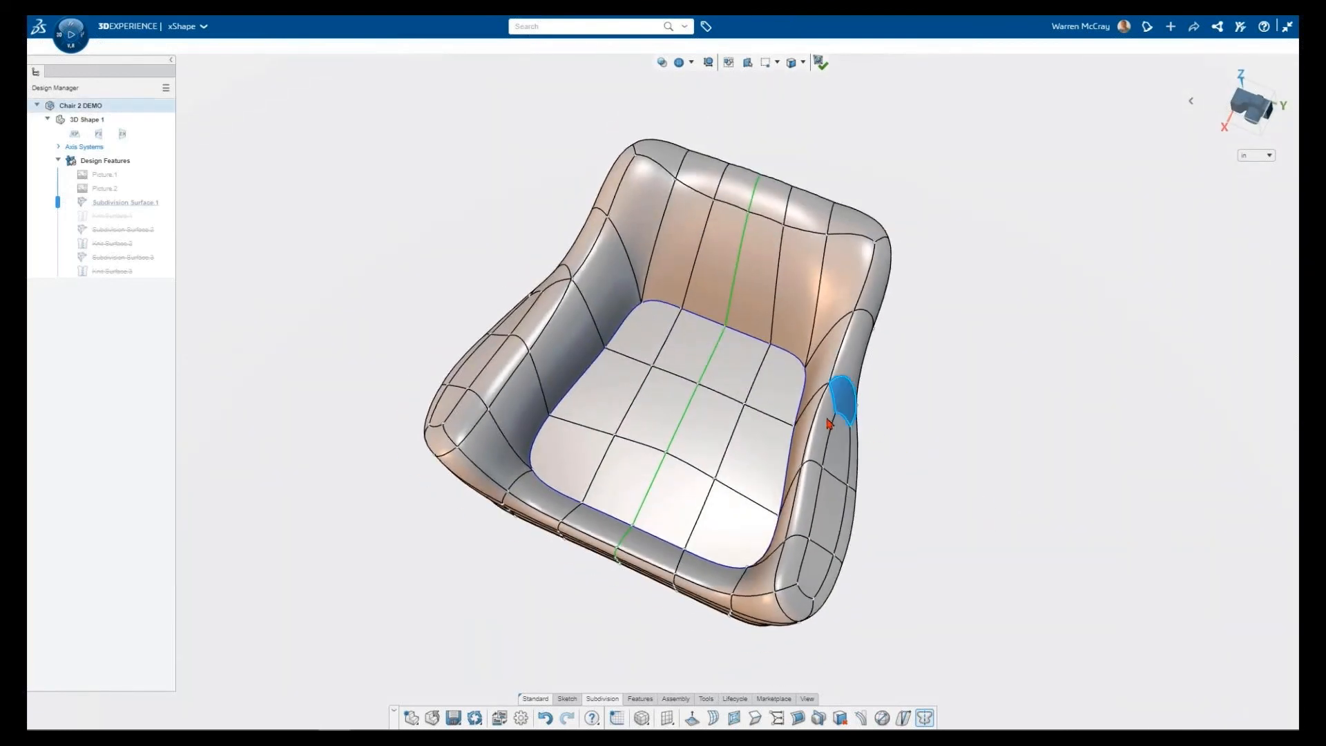
pyautogui.keyDown('ctrl'); pyautogui.click(837, 447); pyautogui.keyUp('ctrl')
pyautogui.keyDown('ctrl'); pyautogui.click(854, 454); pyautogui.keyUp('ctrl')
pyautogui.keyDown('ctrl'); pyautogui.click(819, 438); pyautogui.keyUp('ctrl')
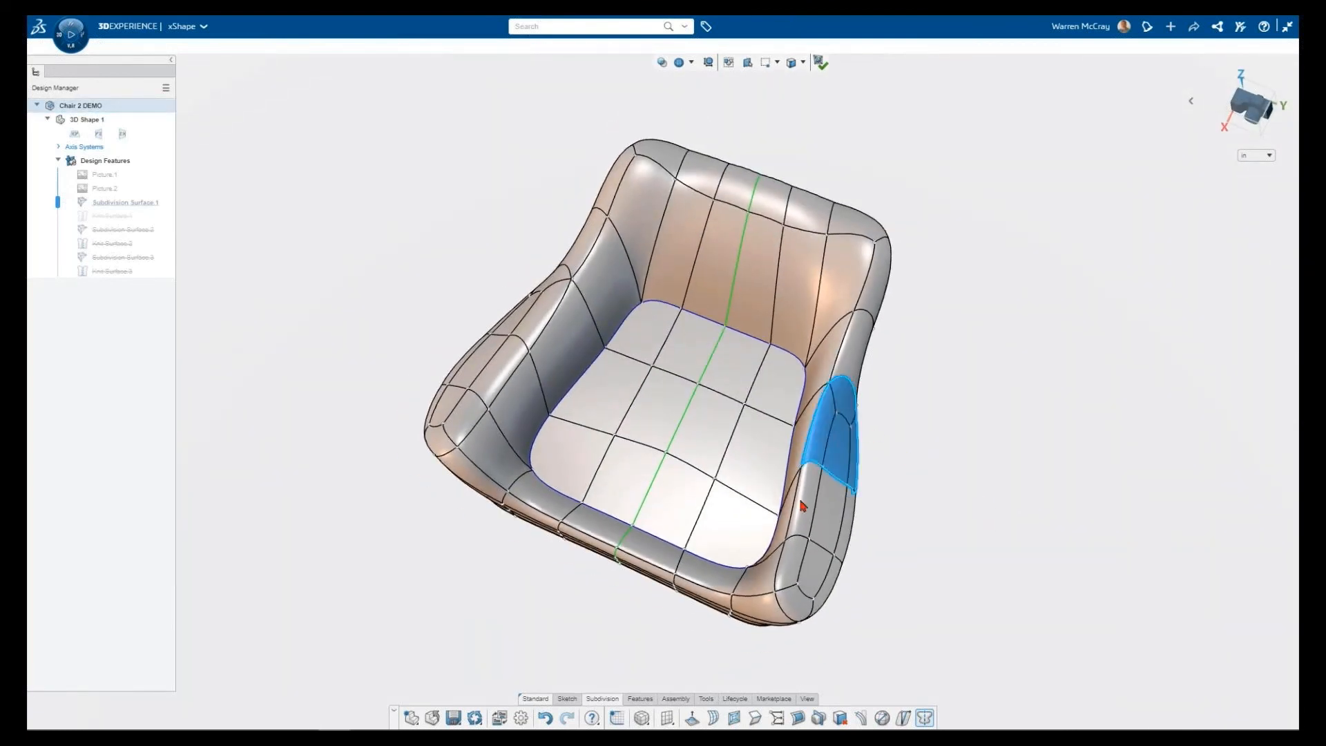
pyautogui.keyDown('ctrl'); pyautogui.click(802, 503); pyautogui.keyUp('ctrl')
pyautogui.keyDown('ctrl'); pyautogui.click(824, 507); pyautogui.keyUp('ctrl')
pyautogui.keyDown('ctrl'); pyautogui.click(850, 530); pyautogui.keyUp('ctrl')
pyautogui.keyDown('ctrl'); pyautogui.click(830, 585); pyautogui.keyUp('ctrl')
pyautogui.keyDown('ctrl'); pyautogui.click(803, 573); pyautogui.keyUp('ctrl')
pyautogui.keyDown('ctrl'); pyautogui.click(793, 590); pyautogui.keyUp('ctrl')
pyautogui.moveTo(929, 503); pyautogui.dragTo(907, 418, button='middle')
pyautogui.hotkey('ctrl', '1')
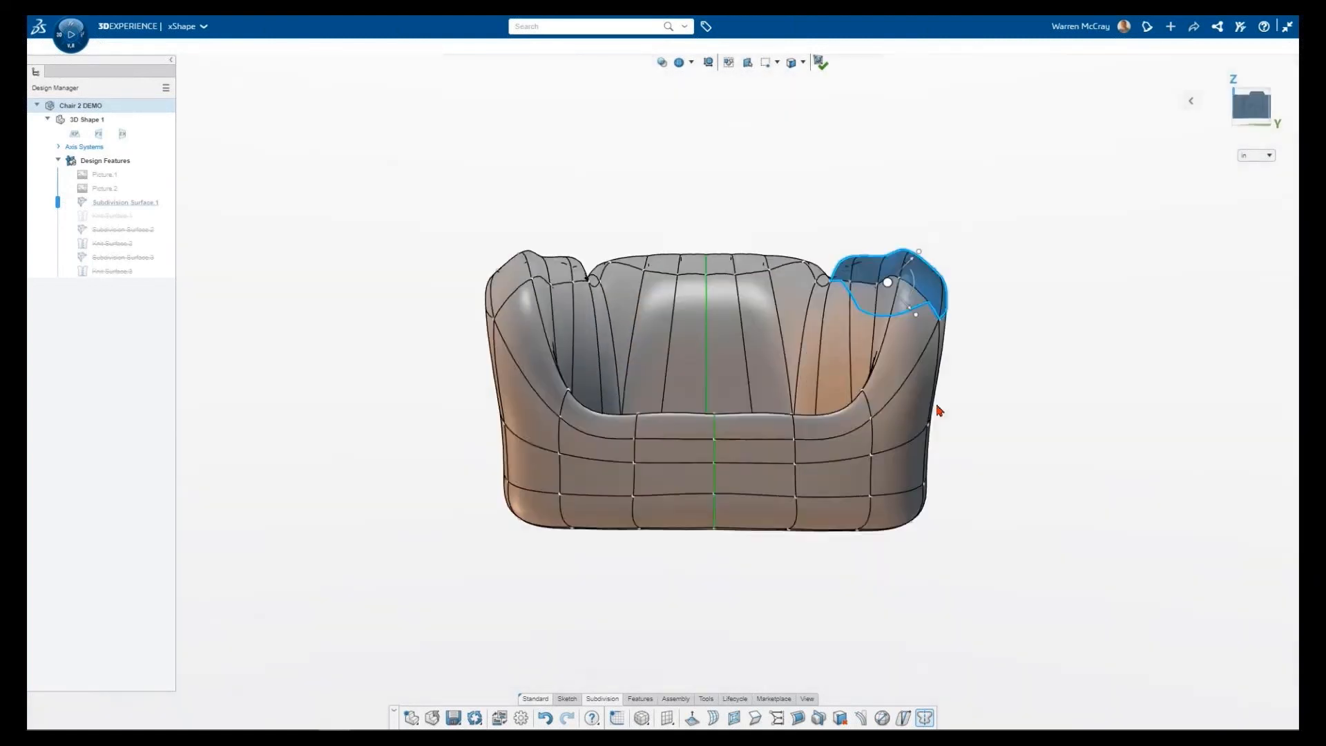
pyautogui.scroll(3, 932, 283)
pyautogui.moveTo(888, 296); pyautogui.dragTo(924, 268)
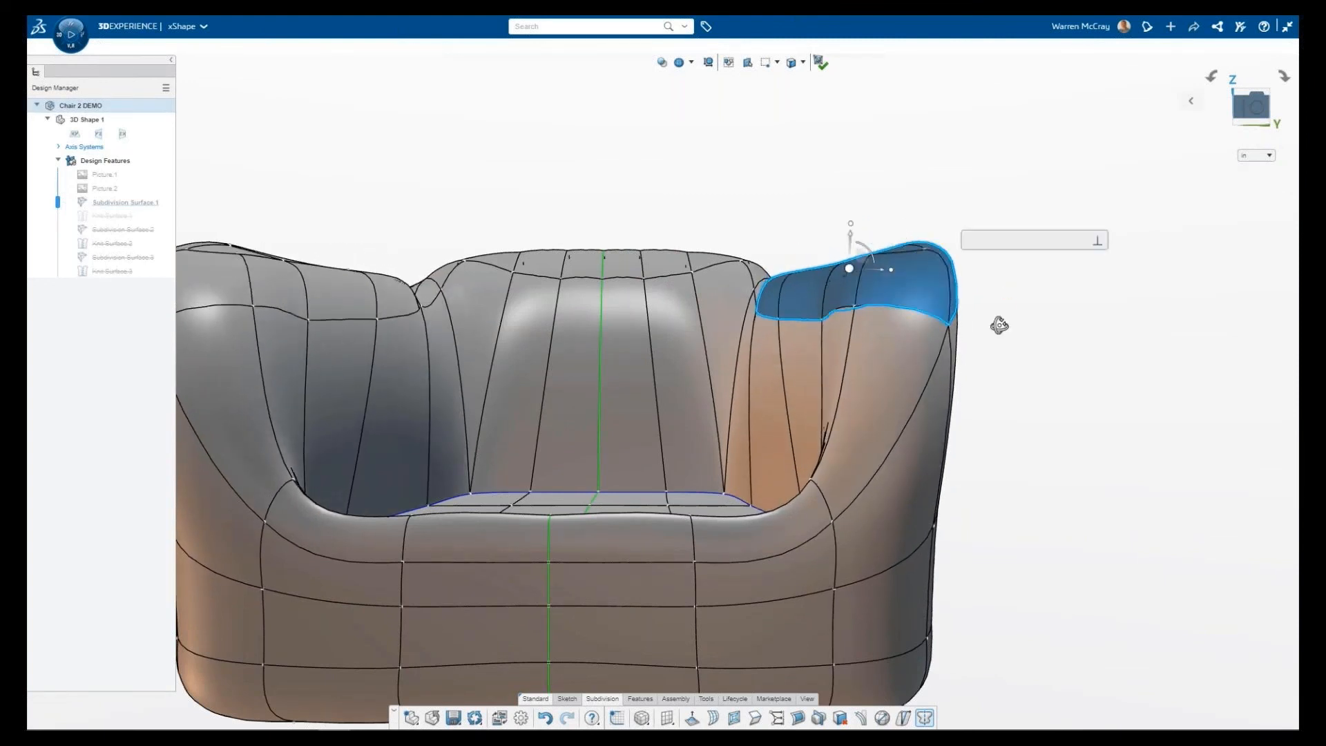
pyautogui.moveTo(1000, 325); pyautogui.dragTo(997, 344, button='middle')
pyautogui.scroll(-1, 996, 339)
pyautogui.click(996, 339)
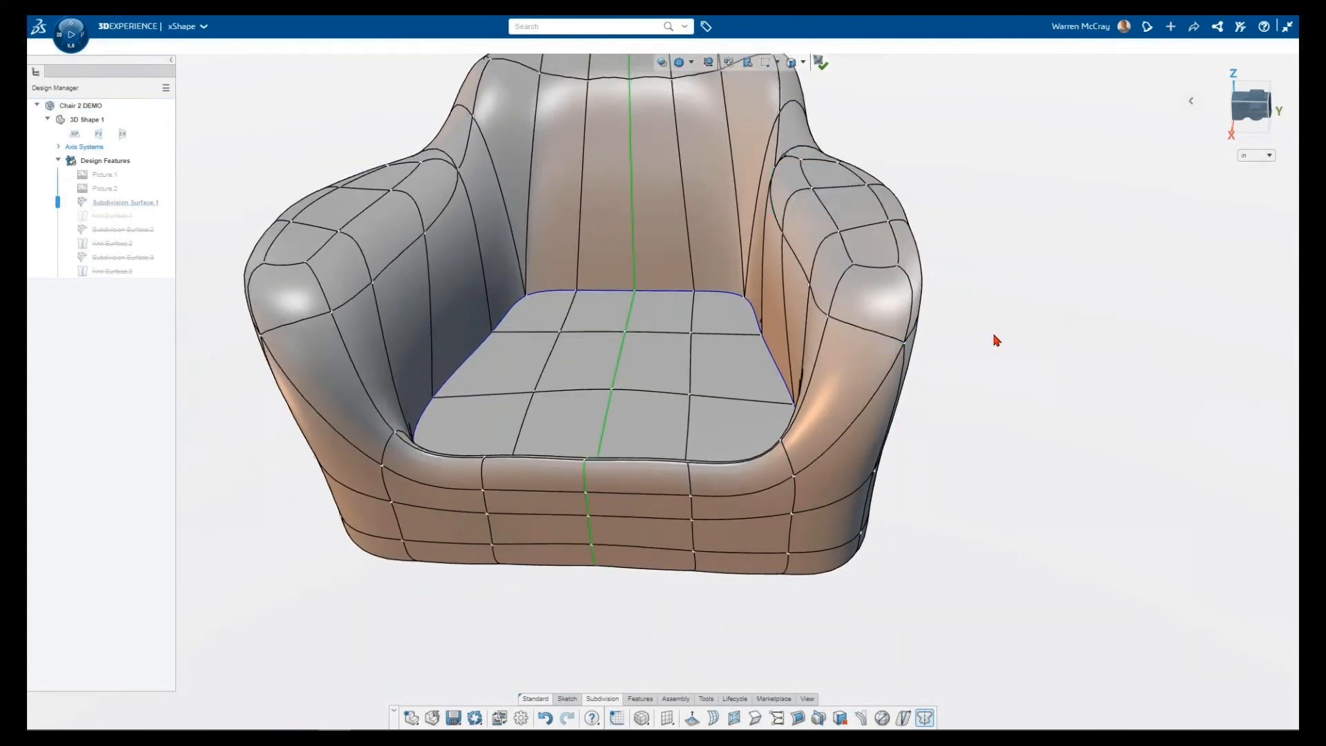
# Select the edges meeting on the inner side of the armrest and move them outward, away from the seat.
pyautogui.scroll(-1, 977, 289)
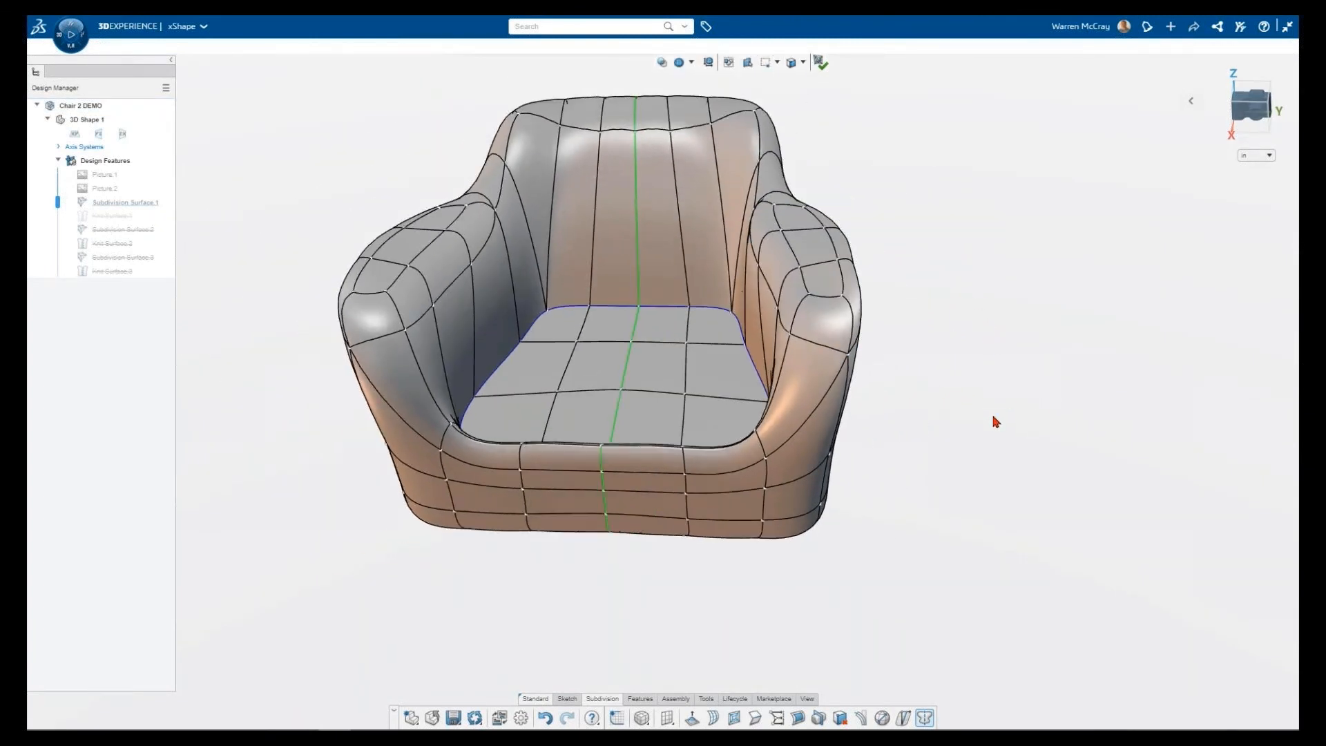
pyautogui.scroll(2, 728, 260)
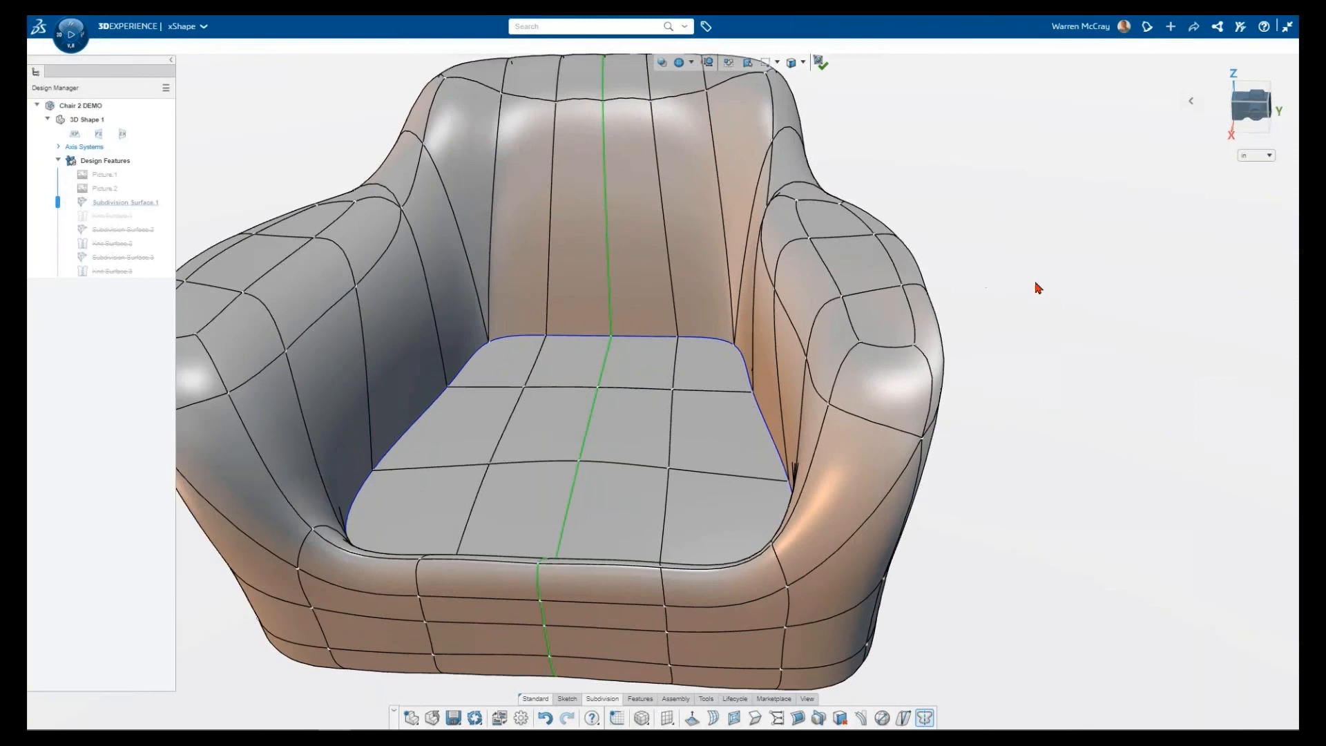
pyautogui.scroll(-2, 1038, 287)
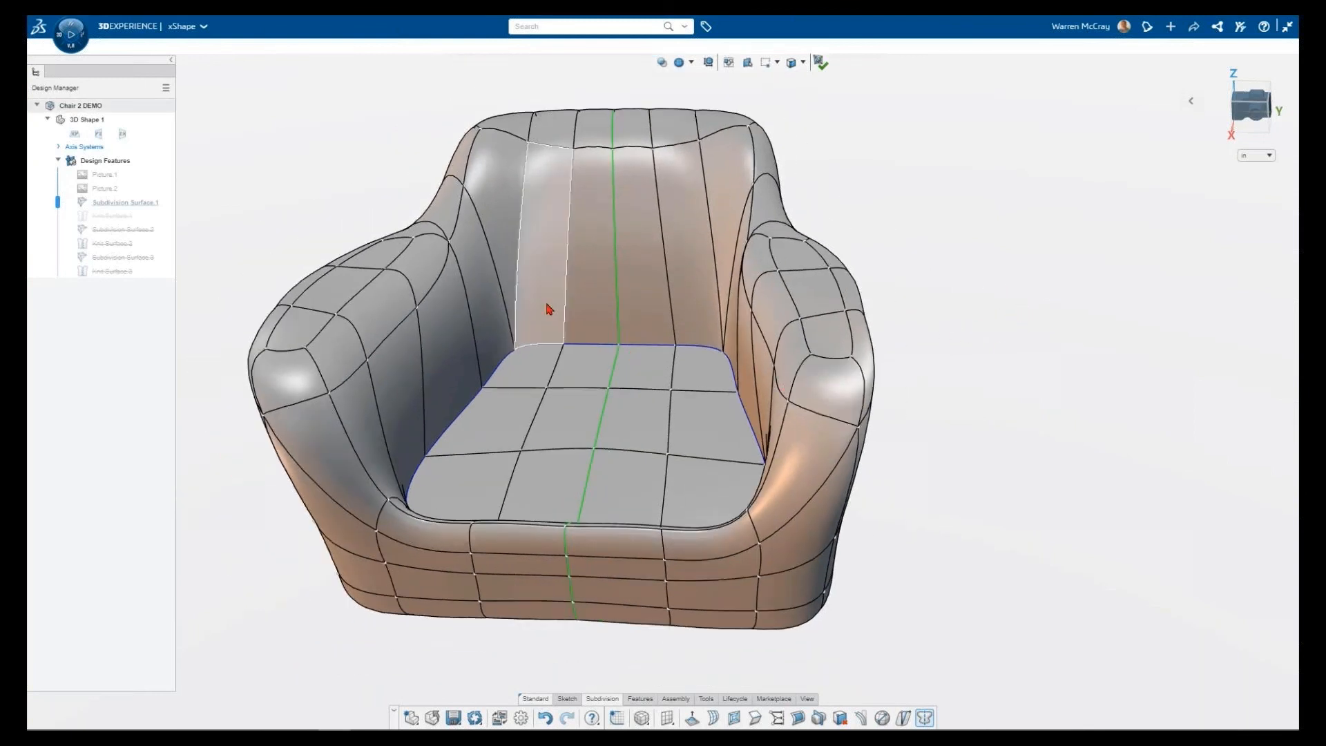
pyautogui.click(746, 302)
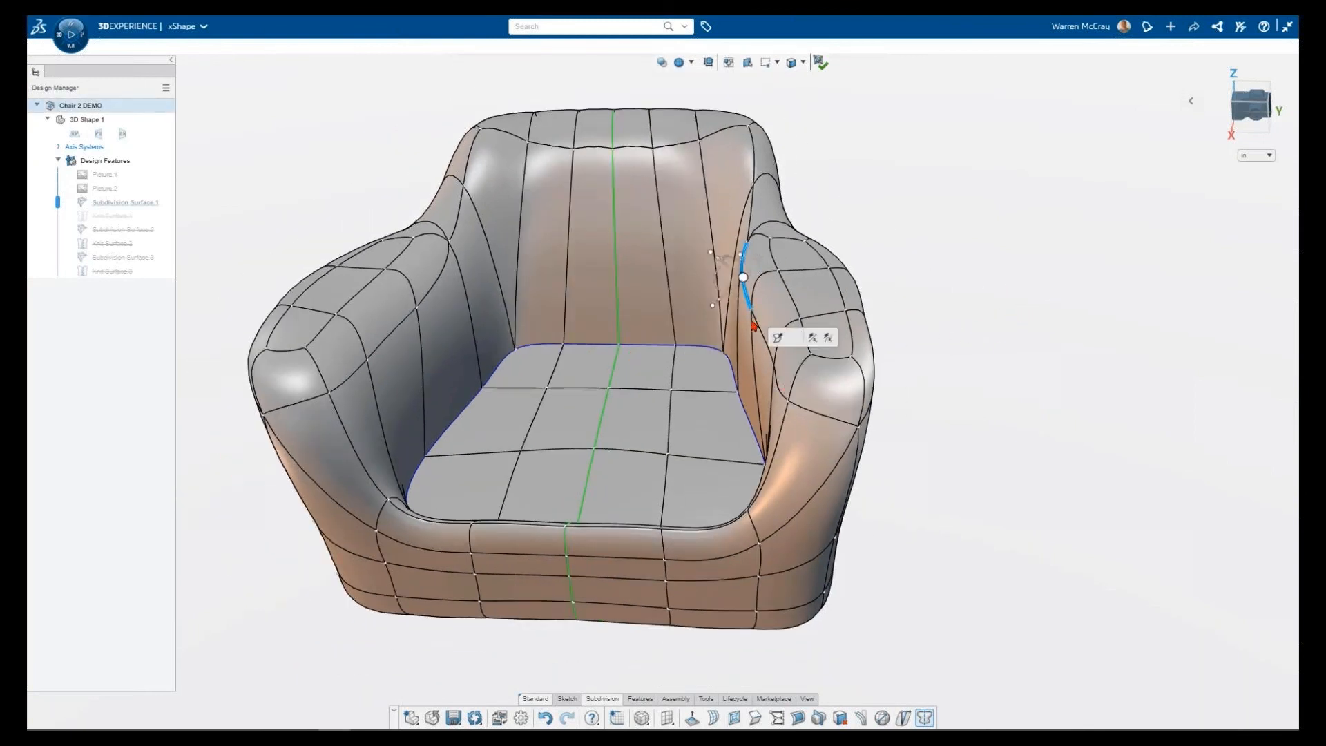
pyautogui.keyDown('ctrl'); pyautogui.click(755, 331); pyautogui.keyUp('ctrl')
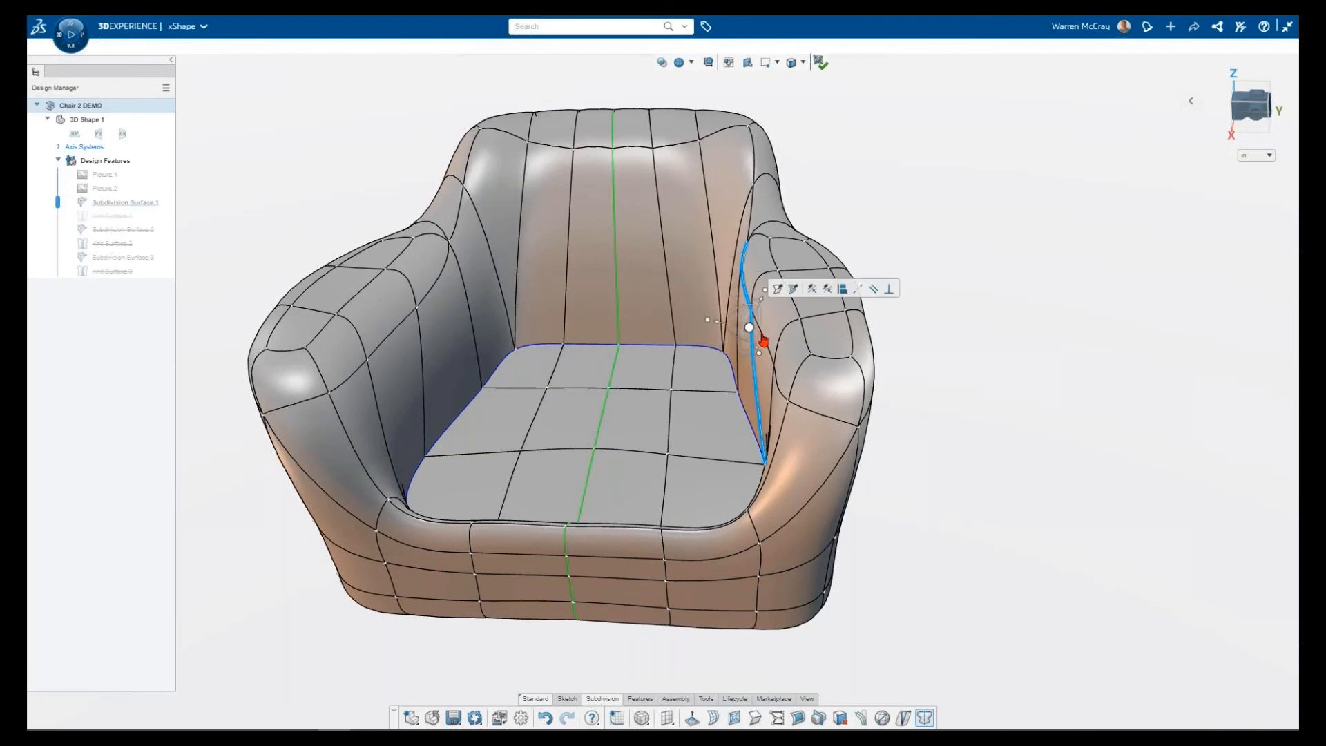
pyautogui.keyDown('ctrl'); pyautogui.click(761, 332); pyautogui.keyUp('ctrl')
pyautogui.keyDown('ctrl'); pyautogui.click(752, 306); pyautogui.keyUp('ctrl')
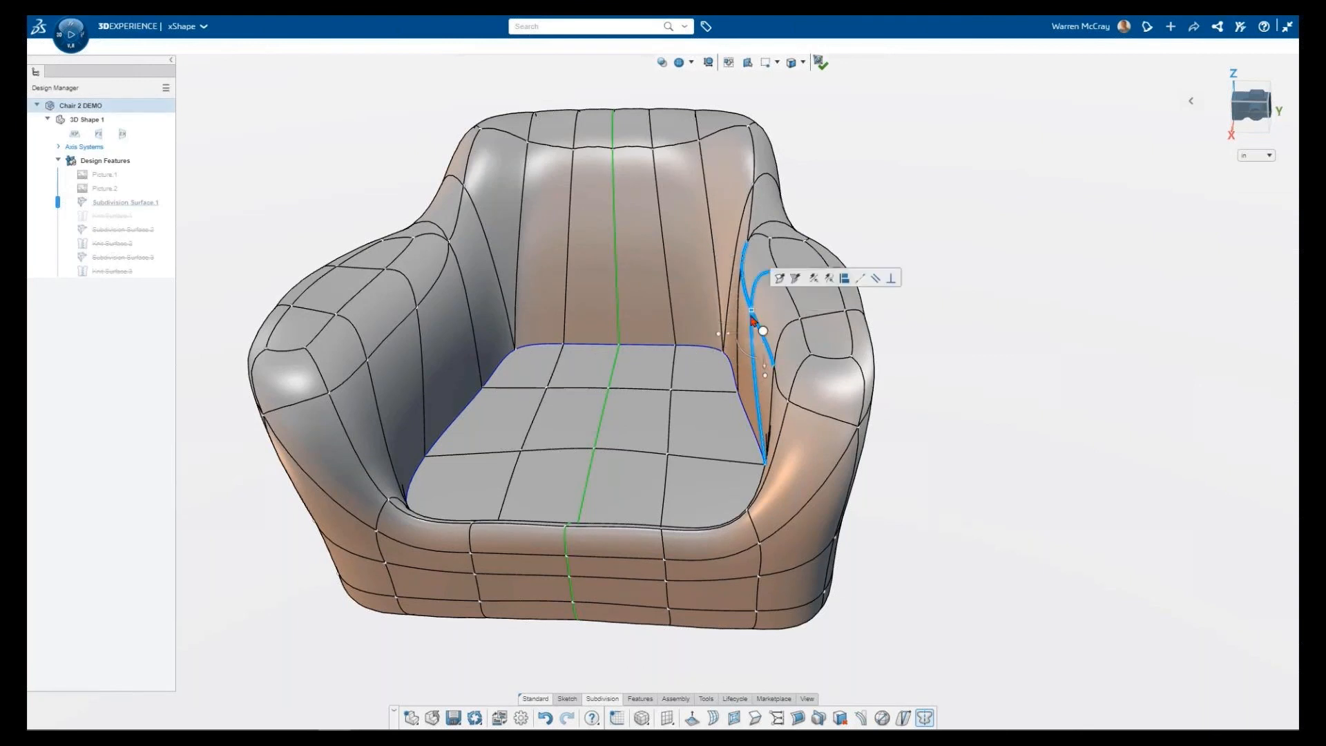
pyautogui.moveTo(733, 339); pyautogui.dragTo(759, 335)
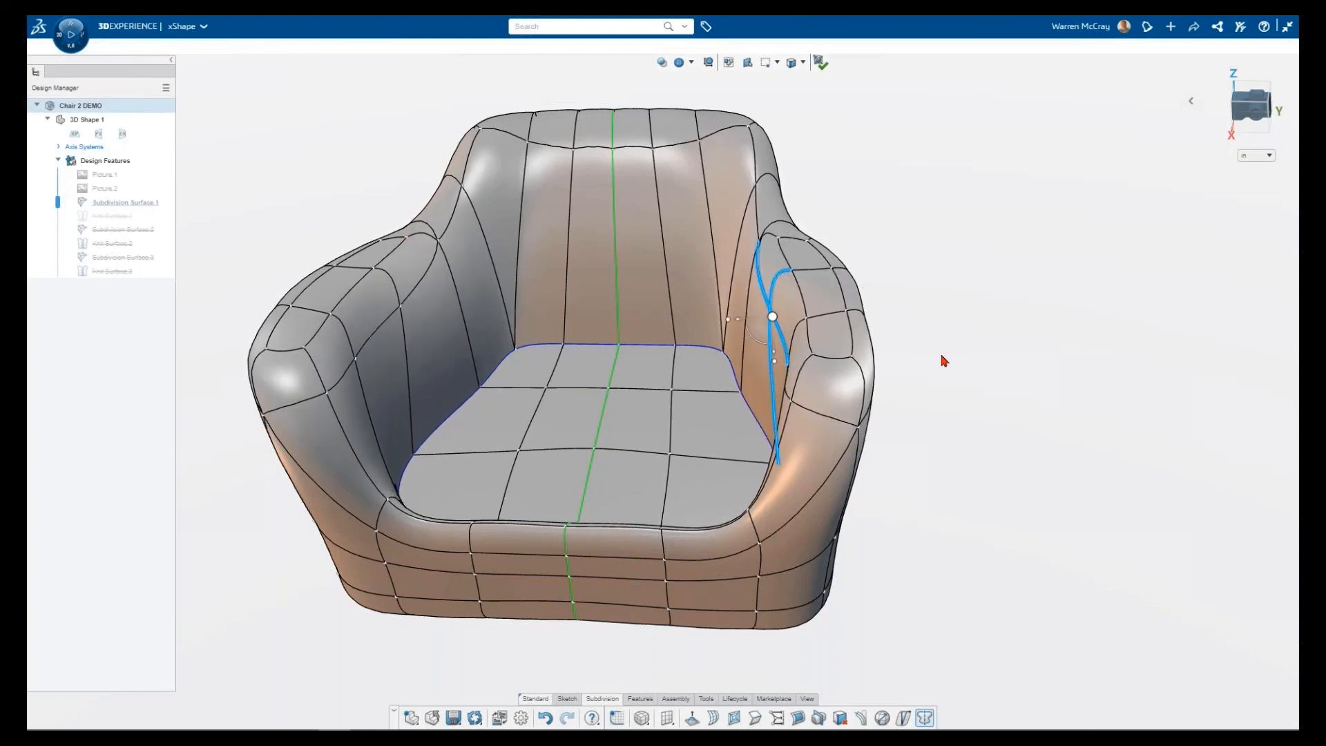
pyautogui.click(943, 360)
# Align the manipulator to XYZ on the vertex at the armrest's inner front and shift that vertex slightly.
pyautogui.moveTo(943, 366); pyautogui.dragTo(945, 451, button='middle')
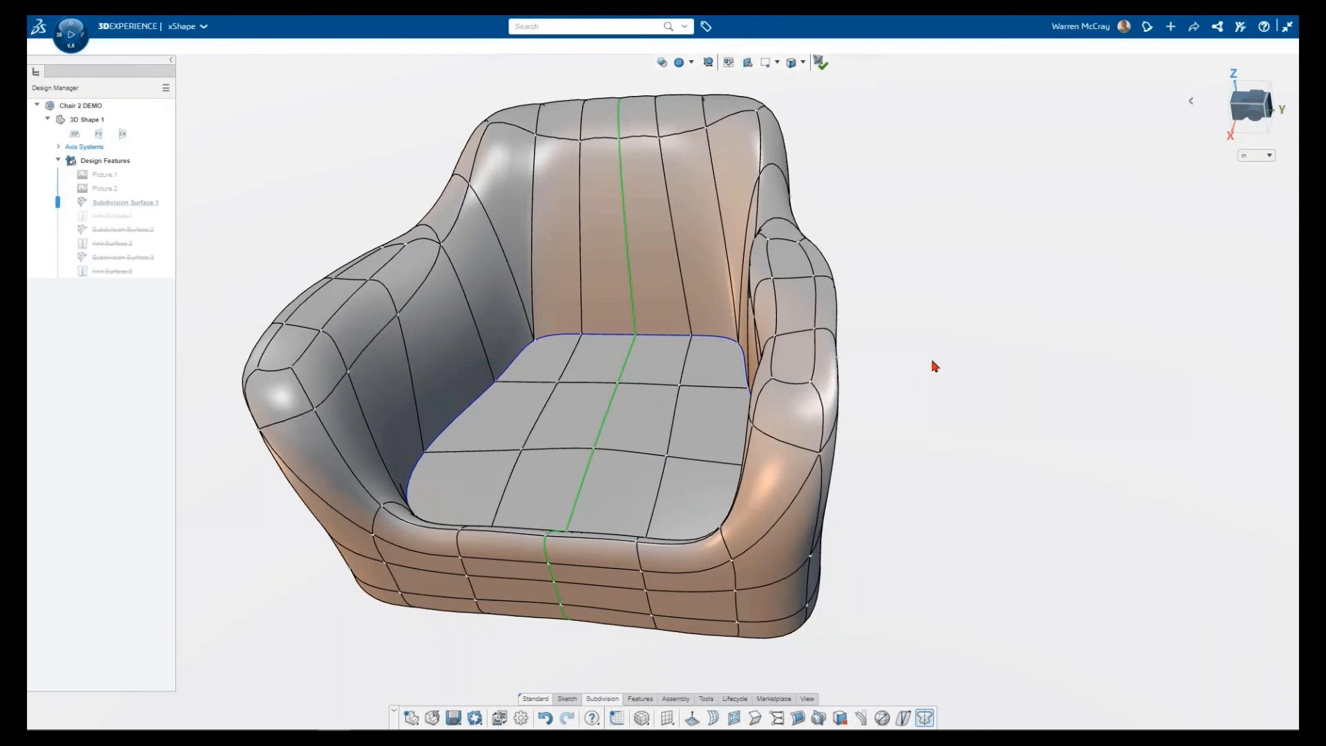
pyautogui.moveTo(918, 351); pyautogui.dragTo(968, 495, button='middle')
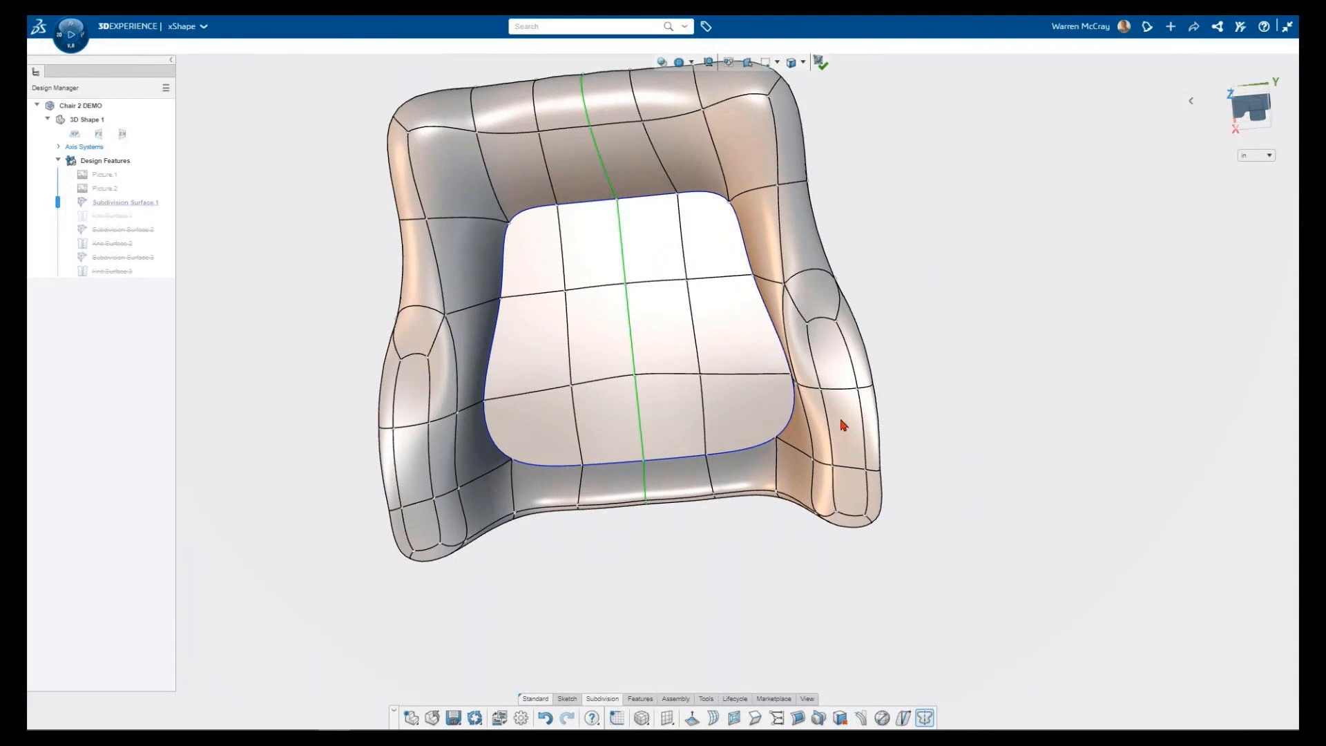
pyautogui.click(815, 464)
pyautogui.rightClick(808, 460)
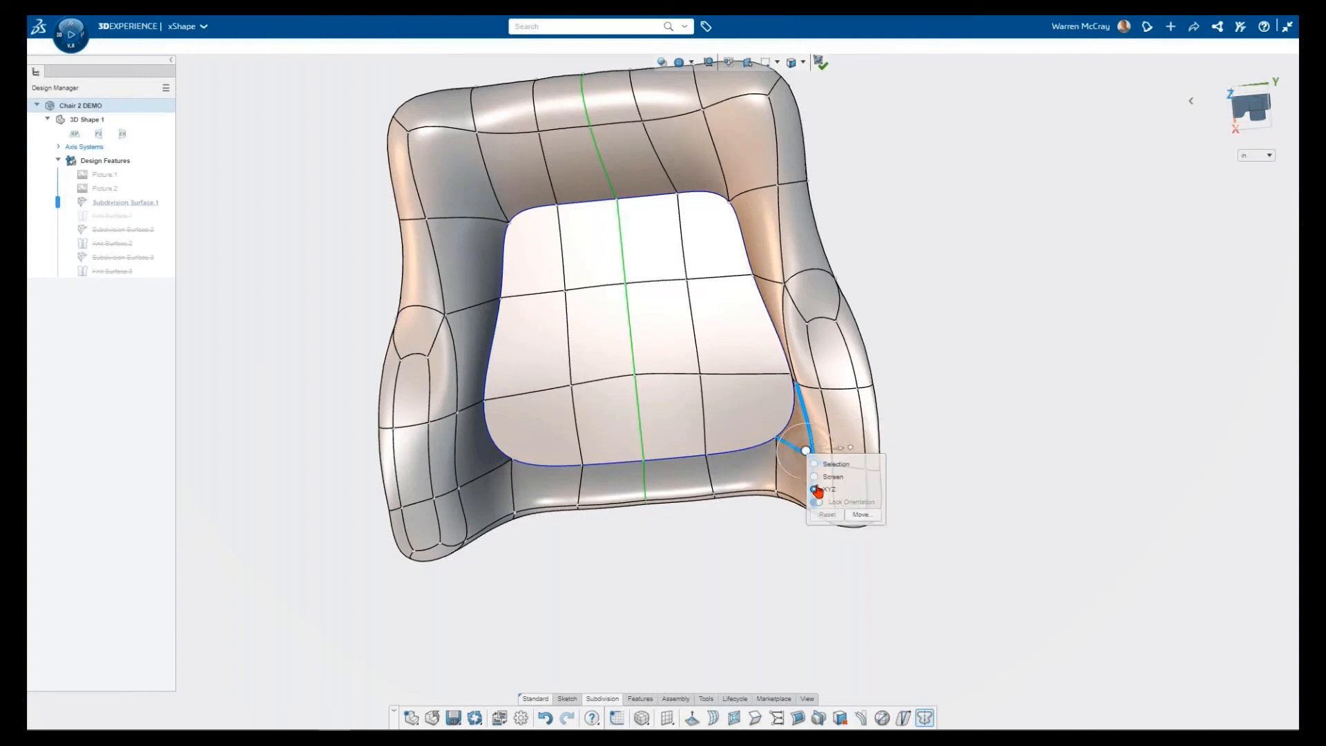
pyautogui.click(819, 492)
pyautogui.moveTo(839, 456); pyautogui.dragTo(840, 458)
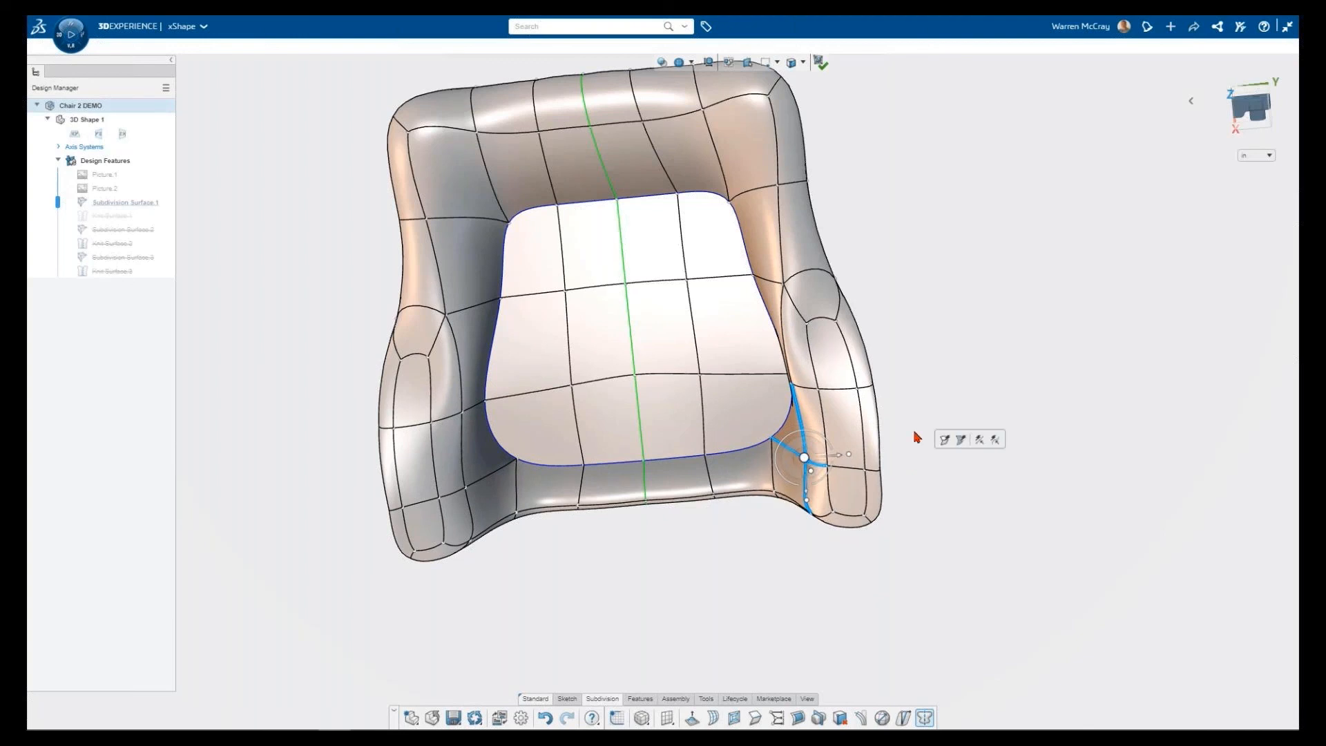
pyautogui.scroll(-1, 896, 280)
pyautogui.click(896, 280)
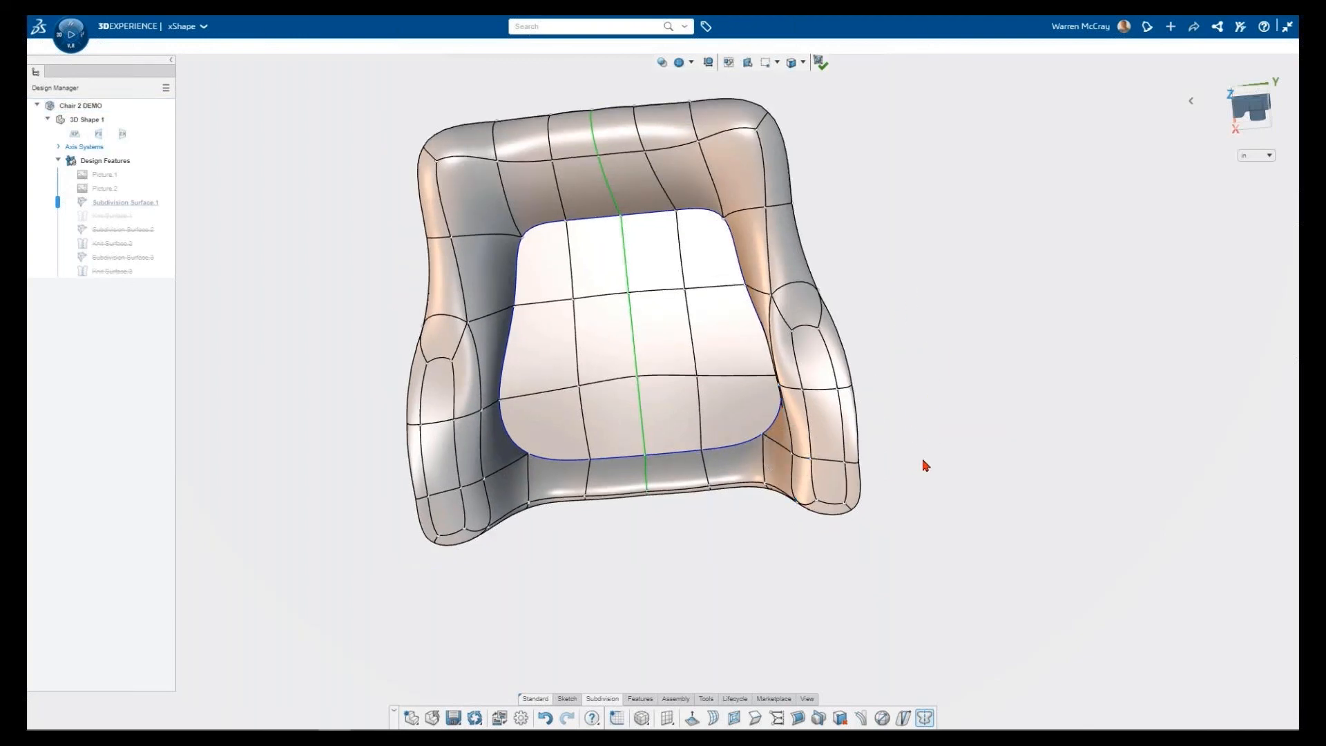
# Crease the boundary of the three top faces of one armrest with a crease percentage of 62.
pyautogui.moveTo(926, 465); pyautogui.dragTo(928, 379, button='middle')
pyautogui.hotkey('ctrl', '7')
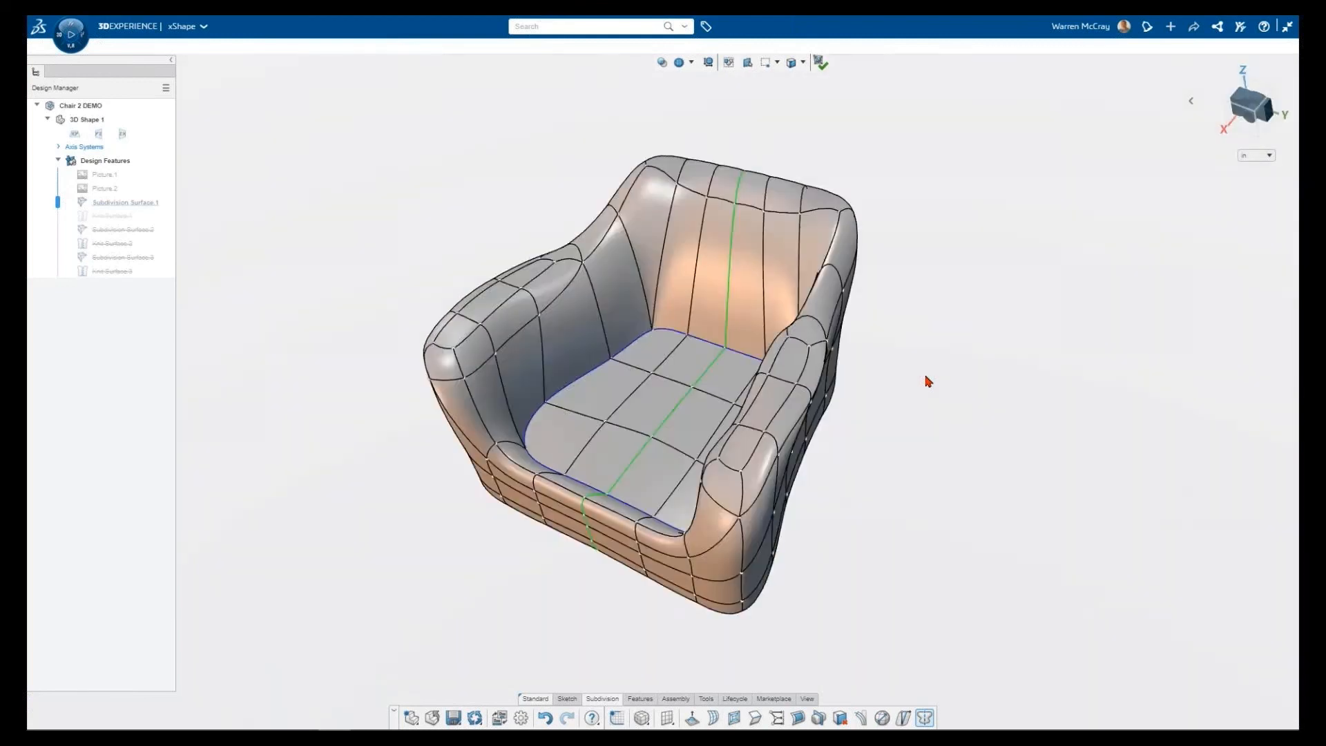
pyautogui.scroll(3, 772, 384)
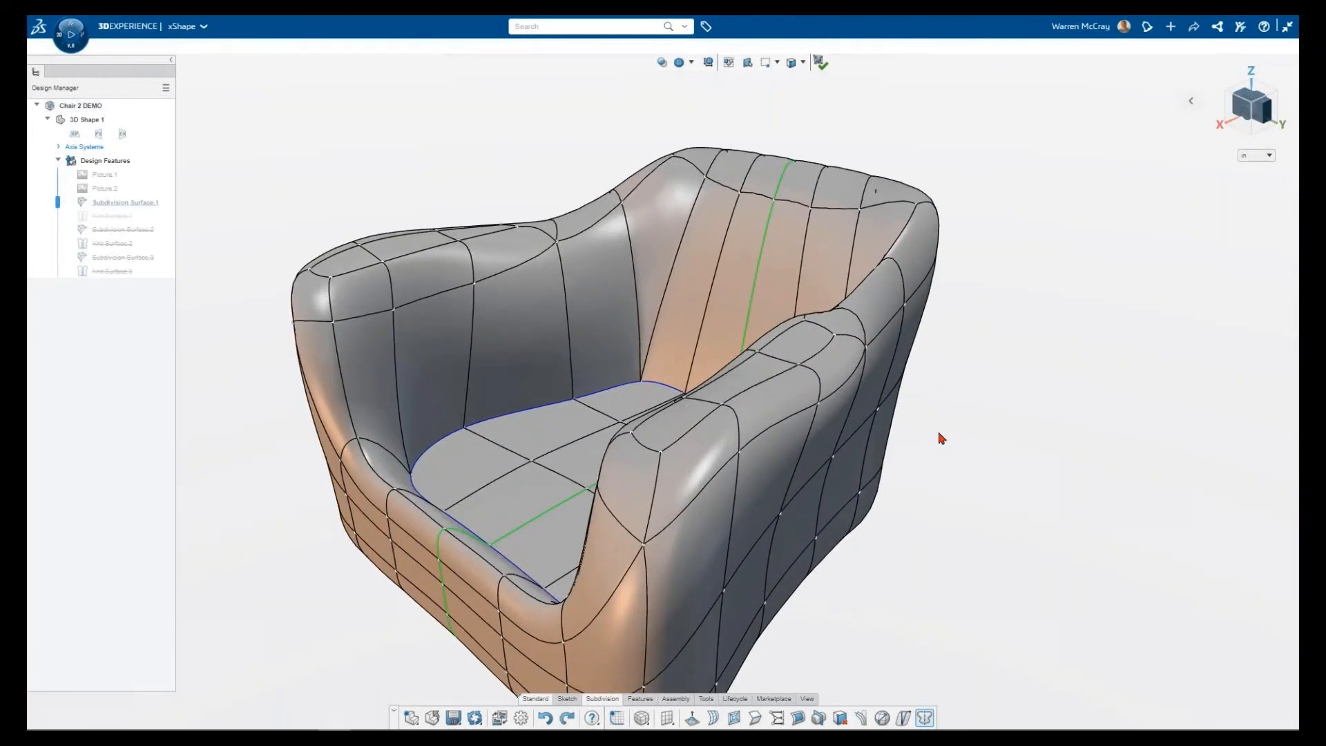
pyautogui.click(704, 415)
pyautogui.keyDown('ctrl'); pyautogui.click(742, 384); pyautogui.keyUp('ctrl')
pyautogui.keyDown('ctrl'); pyautogui.click(800, 348); pyautogui.keyUp('ctrl')
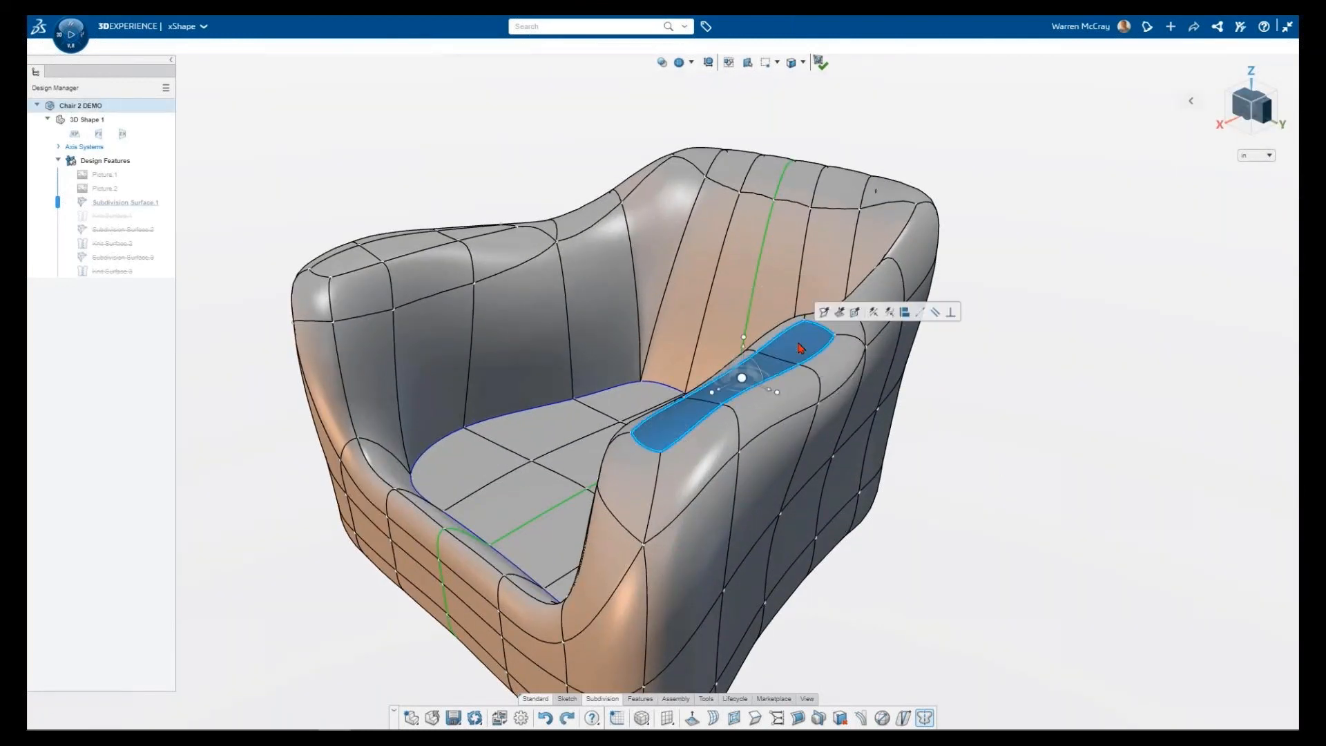
pyautogui.click(755, 718)
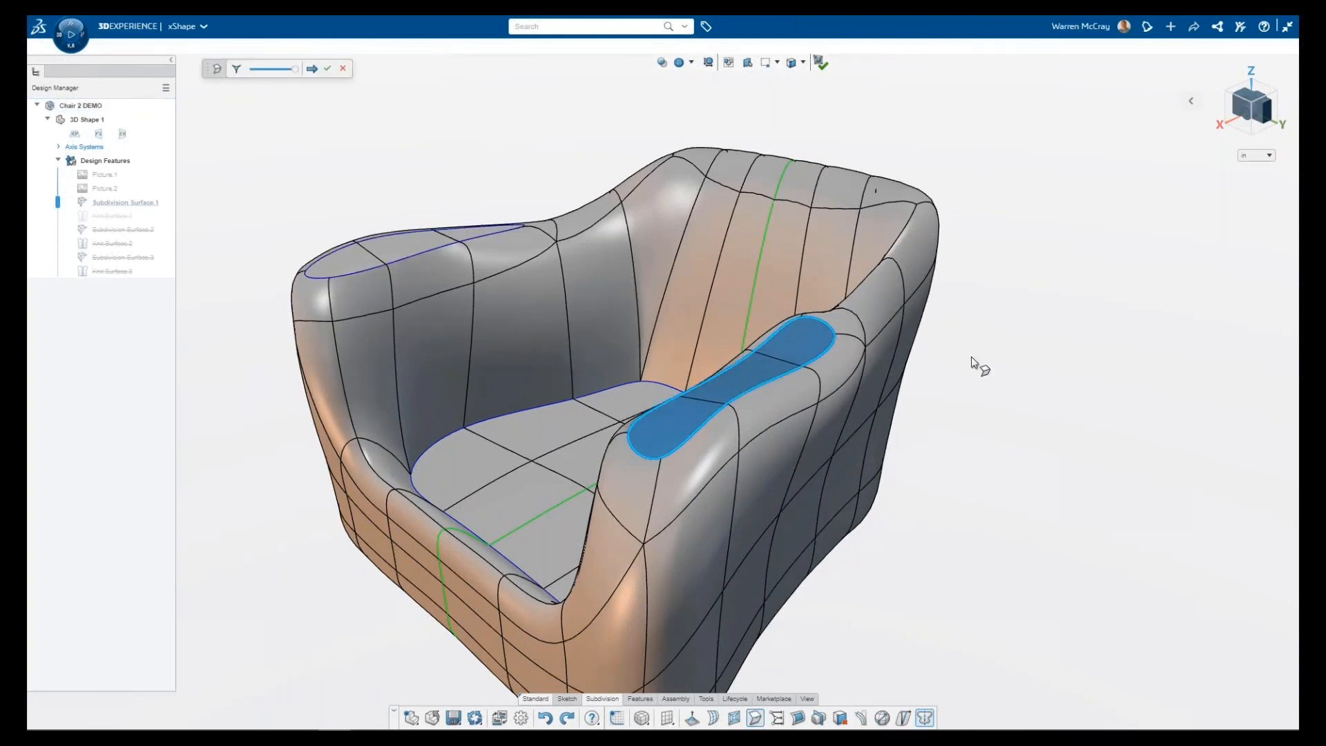
pyautogui.moveTo(290, 70)
pyautogui.mouseDown()
pyautogui.moveTo(238, 79)
pyautogui.moveTo(288, 74)
pyautogui.mouseUp()
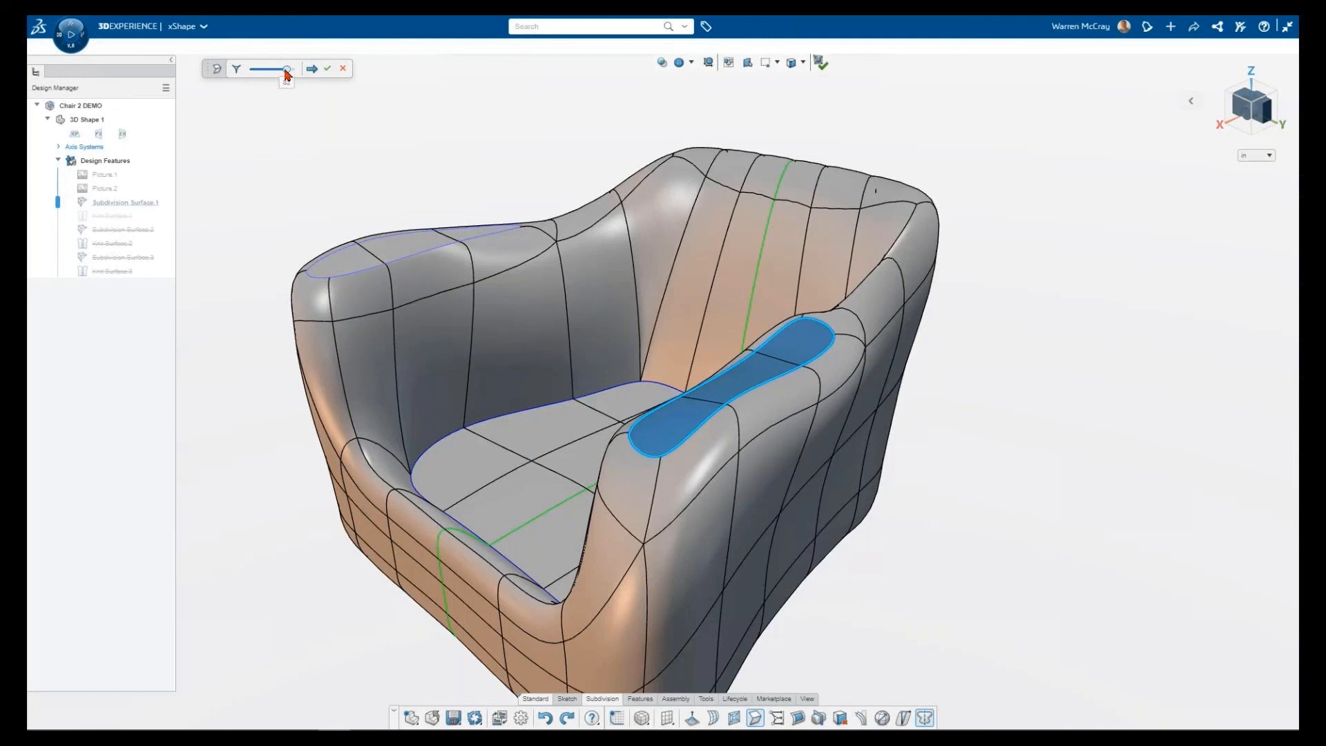
pyautogui.moveTo(384, 148); pyautogui.dragTo(417, 165, button='middle')
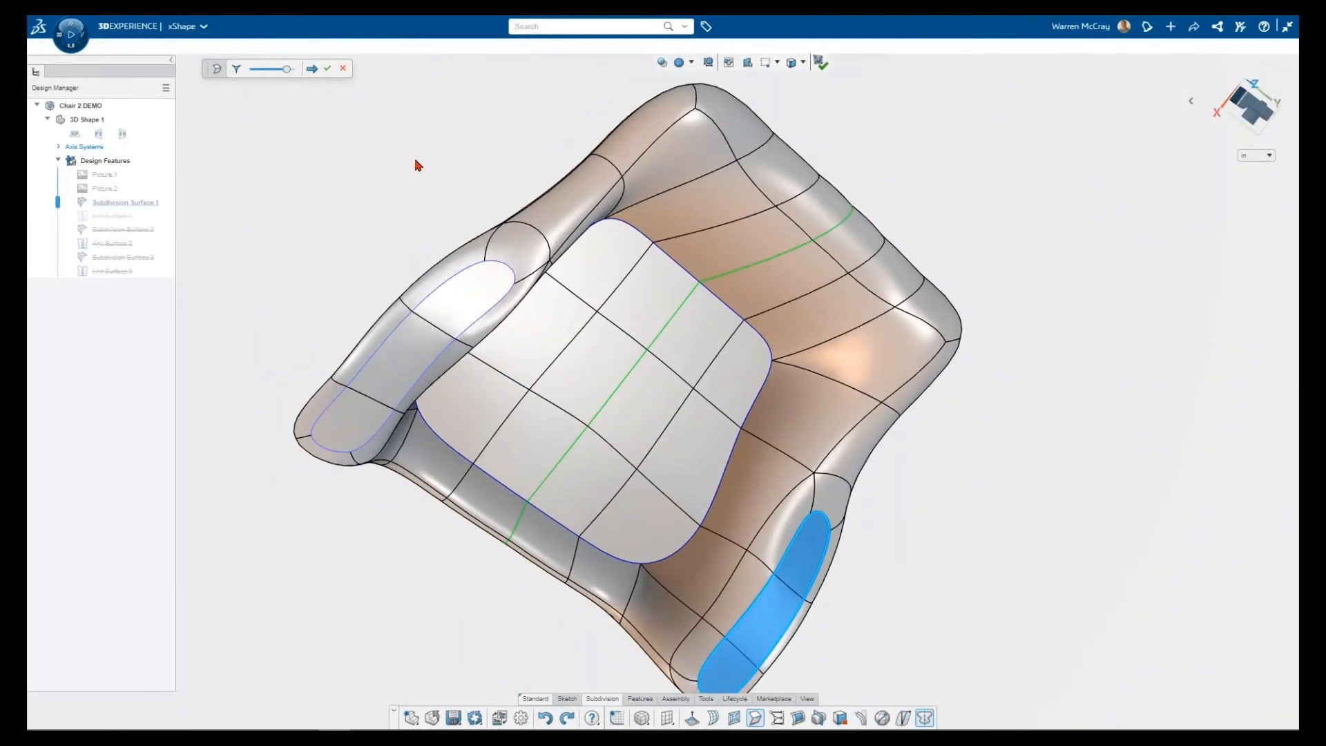
pyautogui.hotkey('ctrl', '7')
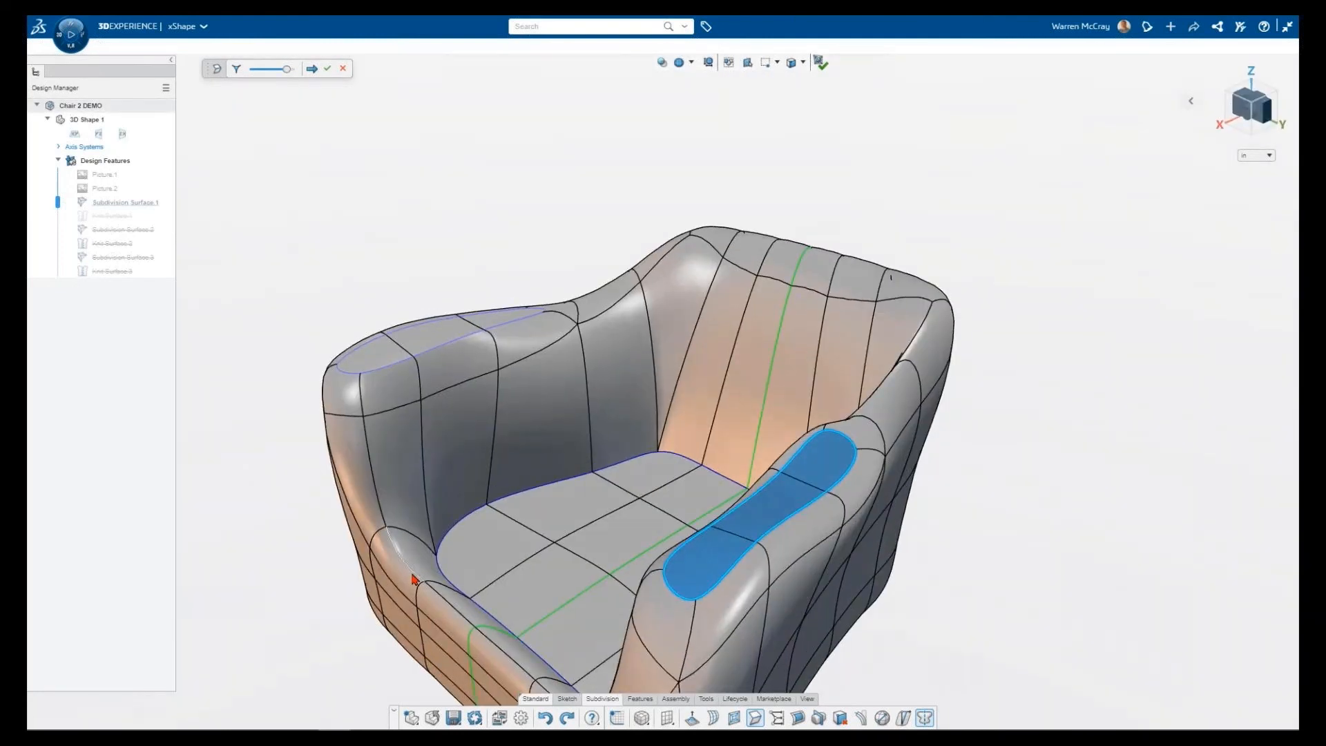
pyautogui.moveTo(287, 75)
pyautogui.mouseDown()
pyautogui.moveTo(302, 74)
pyautogui.moveTo(276, 69)
pyautogui.mouseUp()
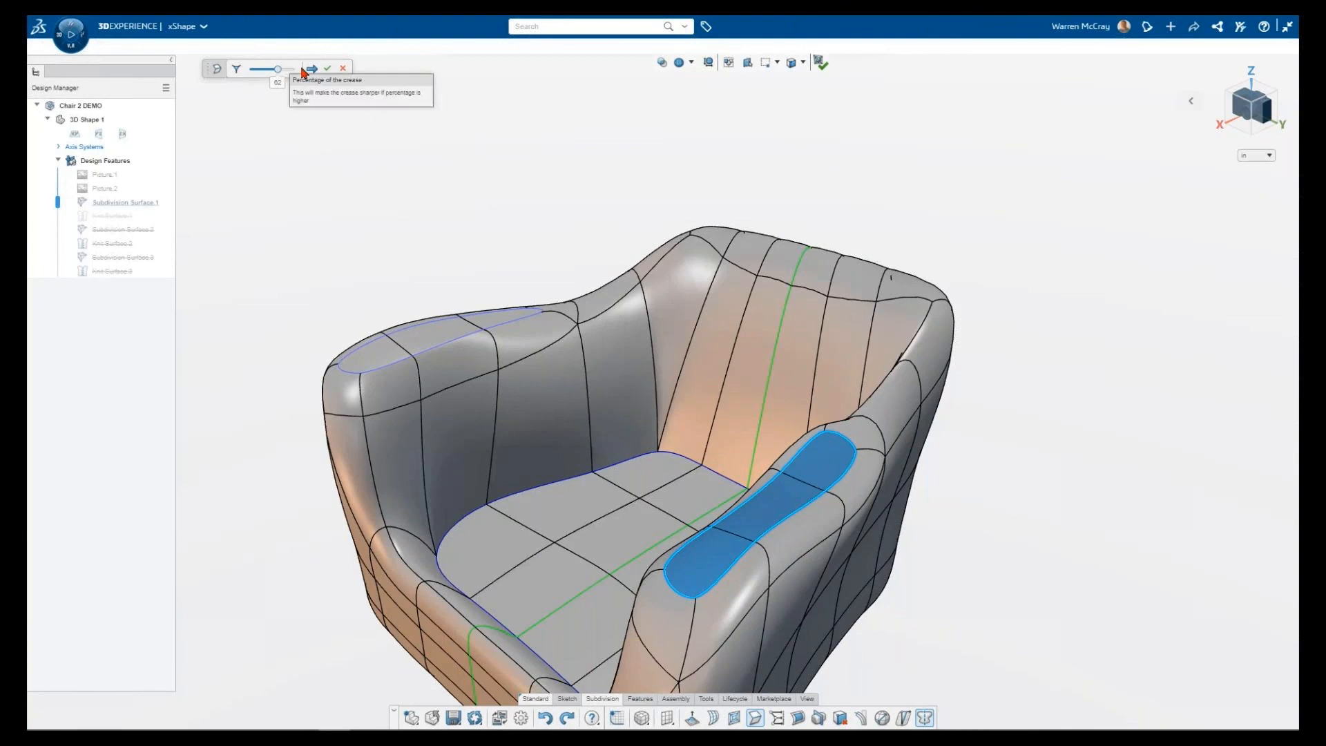
pyautogui.click(433, 242)
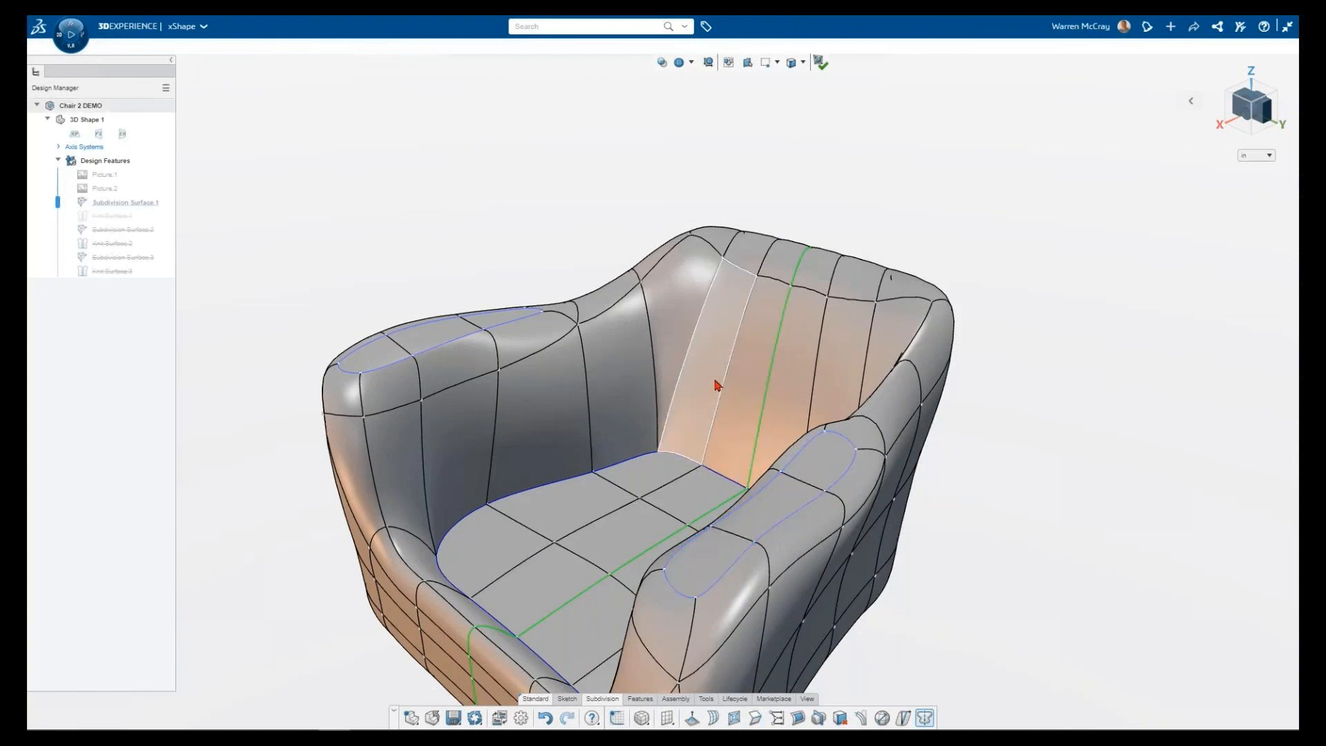
# Line-align the four vertices along the outer edge of the armrest's top faces.
pyautogui.moveTo(976, 517); pyautogui.dragTo(988, 467, button='middle')
pyautogui.click(857, 334)
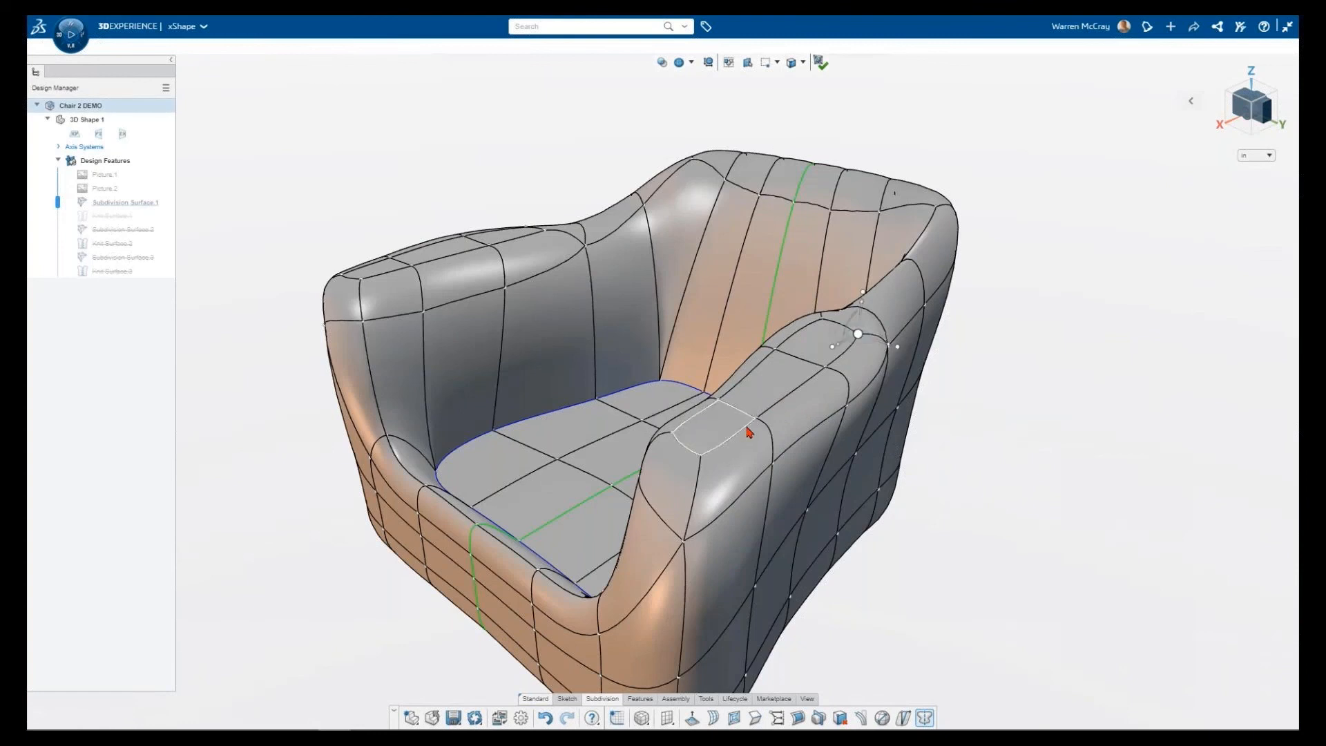
pyautogui.keyDown('ctrl'); pyautogui.click(824, 369); pyautogui.keyUp('ctrl')
pyautogui.keyDown('ctrl'); pyautogui.click(701, 455); pyautogui.keyUp('ctrl')
pyautogui.click(722, 429)
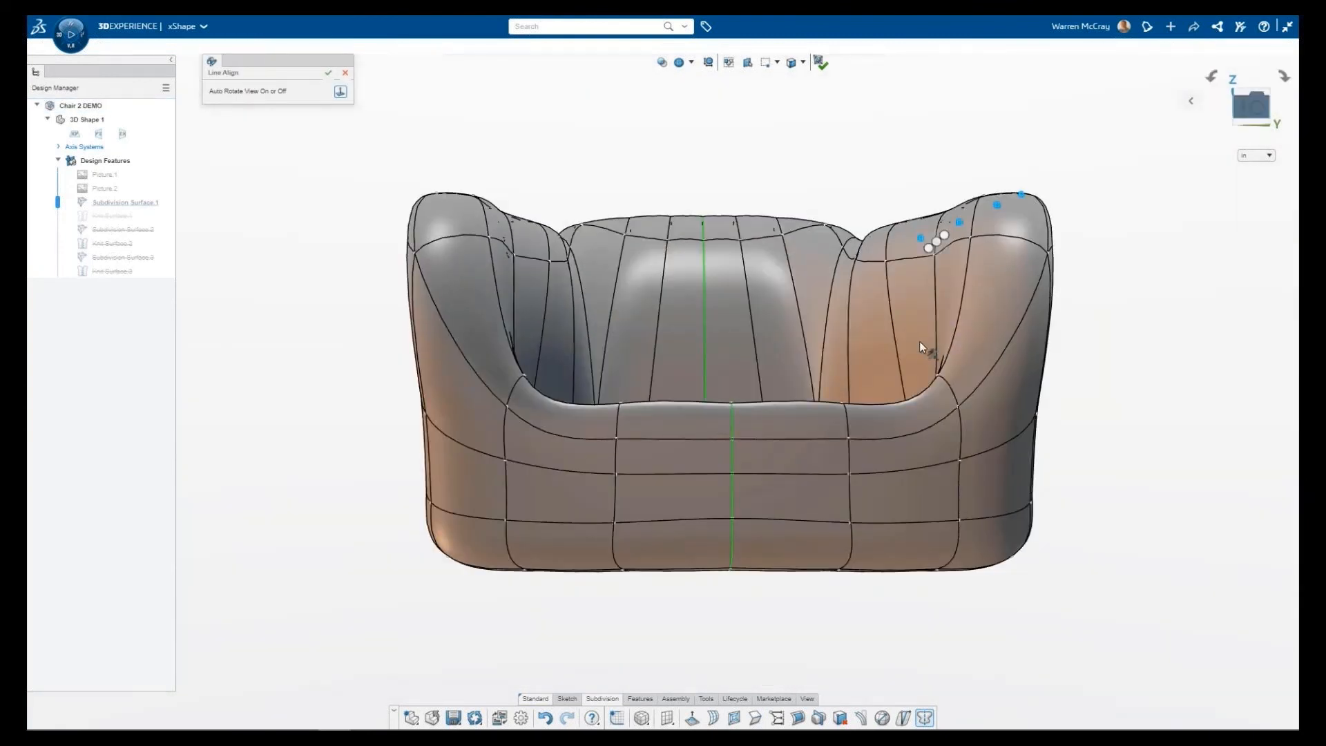
pyautogui.scroll(-1, 919, 341)
pyautogui.moveTo(918, 341); pyautogui.dragTo(818, 421, button='middle')
pyautogui.scroll(-2, 1009, 284)
pyautogui.scroll(3, 1009, 283)
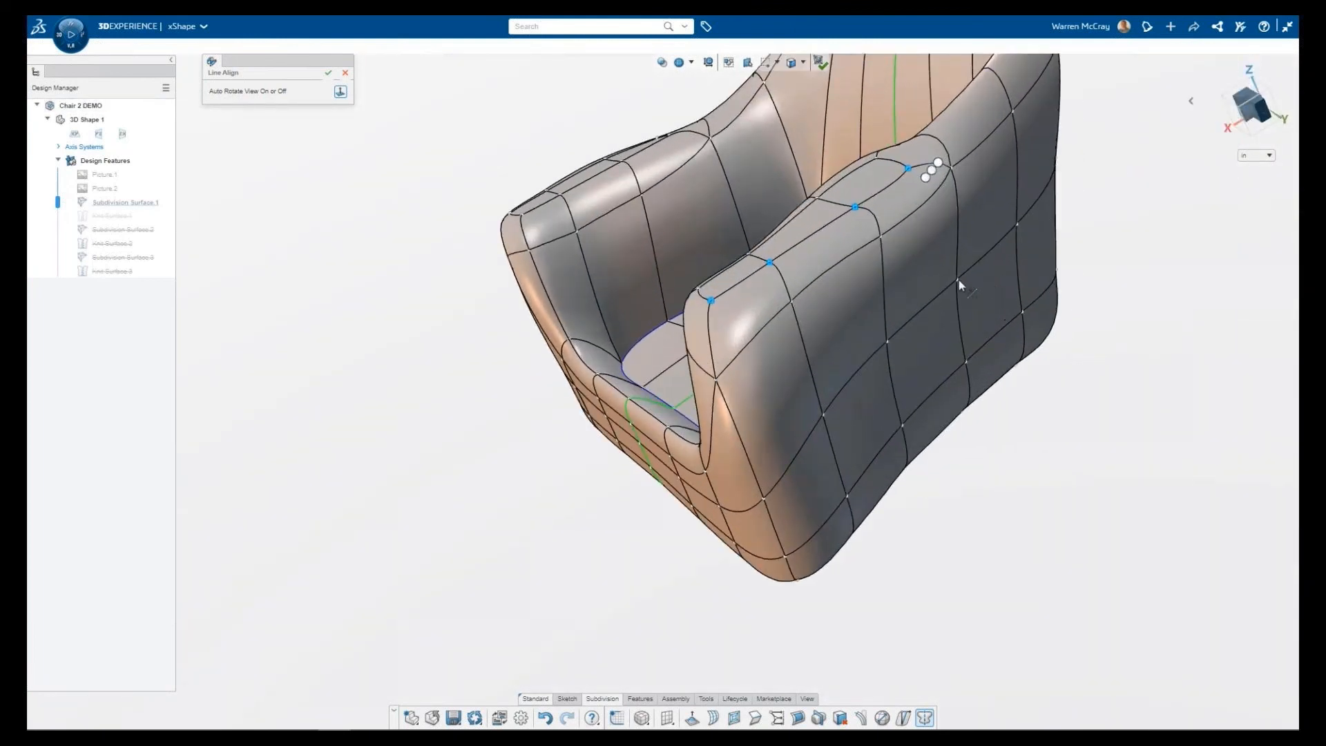
pyautogui.click(328, 73)
# Line-align the four vertices along the inner edge of the armrest's top faces.
pyautogui.moveTo(410, 274); pyautogui.dragTo(528, 331, button='middle')
pyautogui.scroll(3, 938, 263)
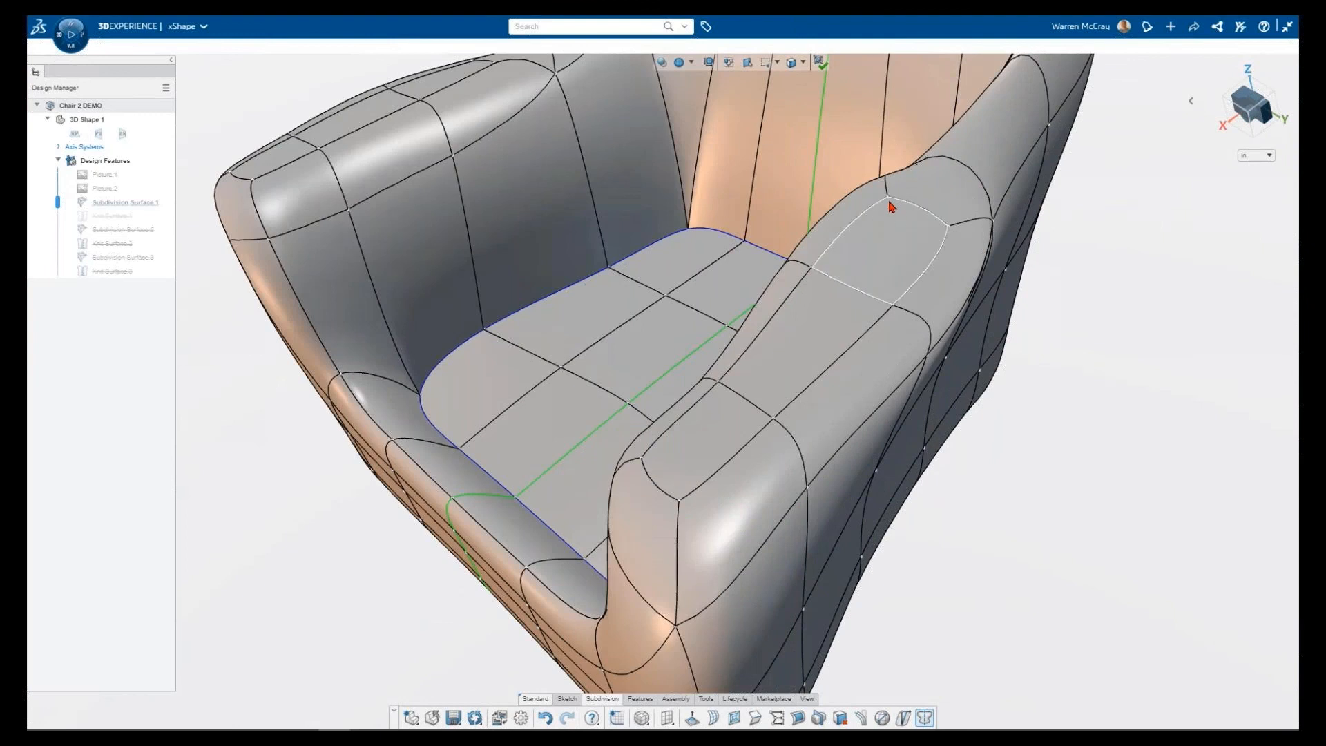
pyautogui.click(887, 197)
pyautogui.keyDown('ctrl'); pyautogui.click(811, 268); pyautogui.keyUp('ctrl')
pyautogui.keyDown('ctrl'); pyautogui.click(718, 382); pyautogui.keyUp('ctrl')
pyautogui.keyDown('ctrl'); pyautogui.click(641, 459); pyautogui.keyUp('ctrl')
pyautogui.click(665, 428)
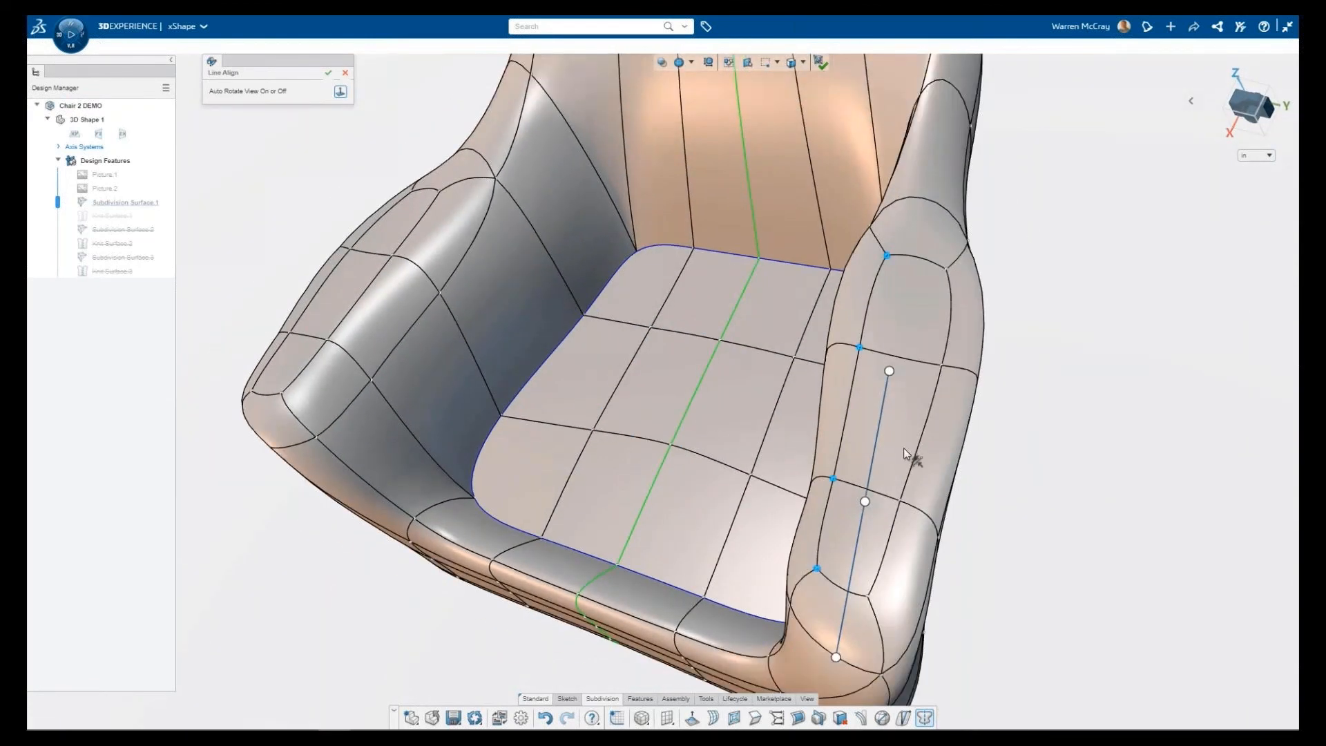
pyautogui.click(367, 216)
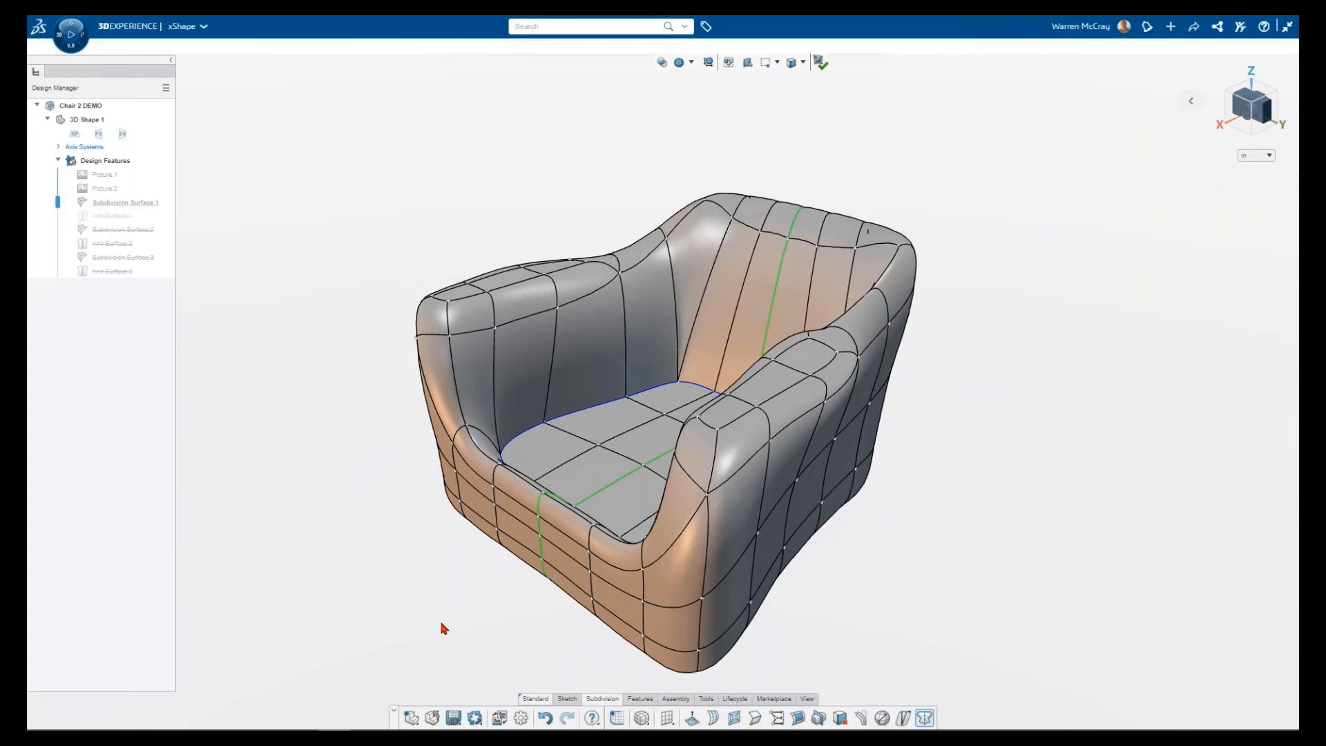
# Finish editing Subdivision Surface.1 to rebuild the knit chair, check the reshaped armrests, and save the model.
pyautogui.click(817, 63)
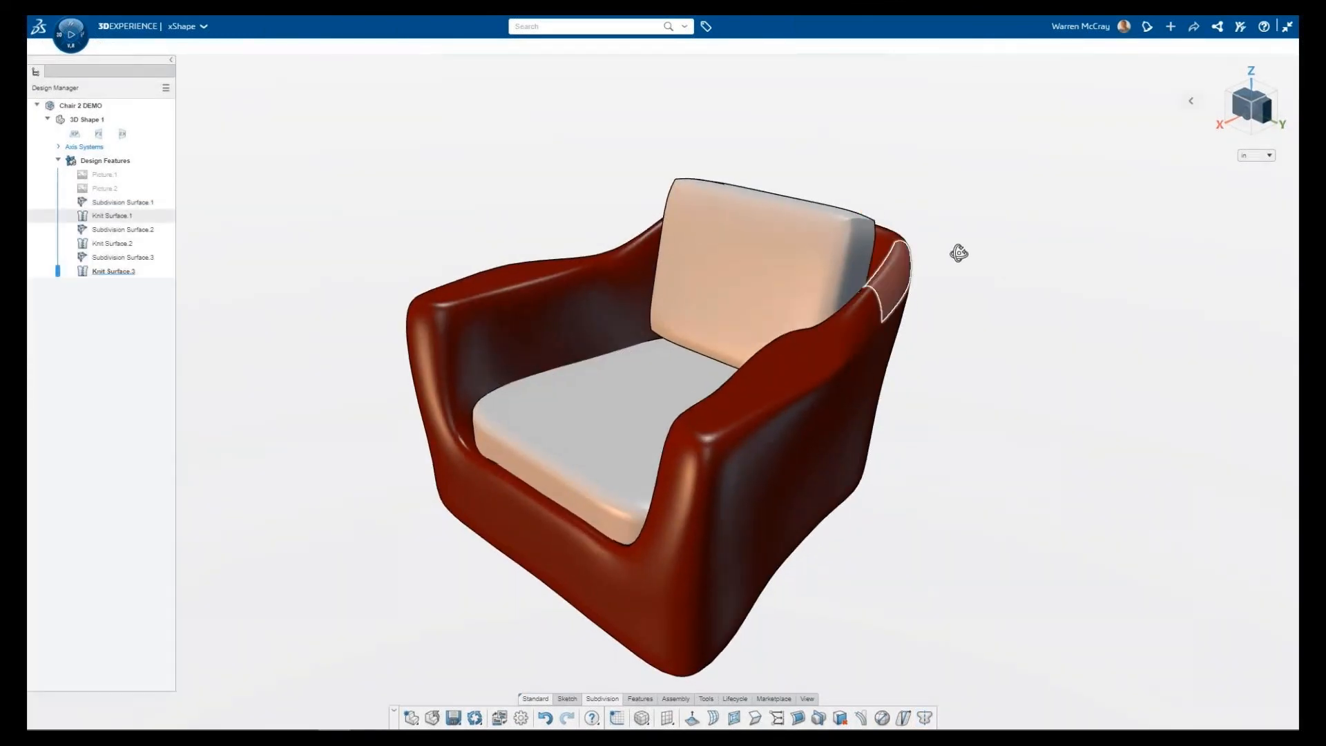
pyautogui.moveTo(959, 255); pyautogui.dragTo(945, 306, button='middle')
pyautogui.hotkey('ctrl', '7')
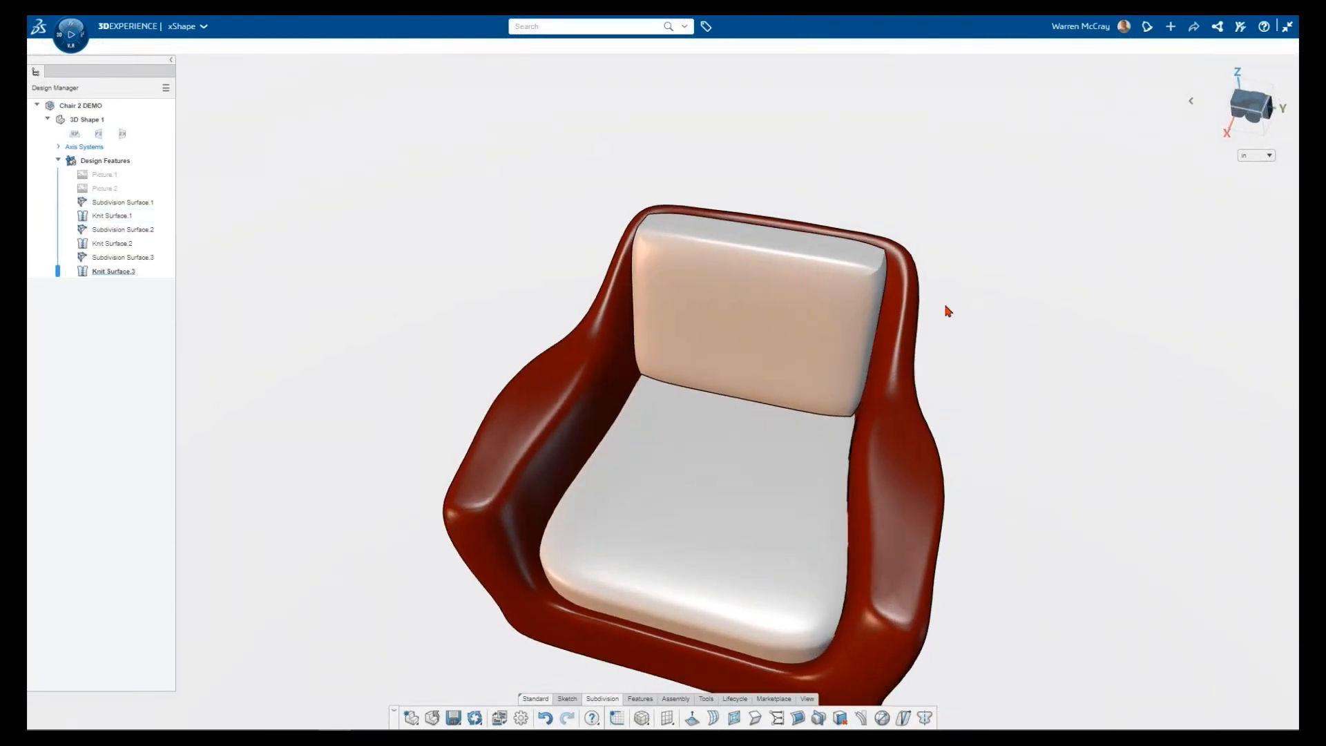
pyautogui.press('f')
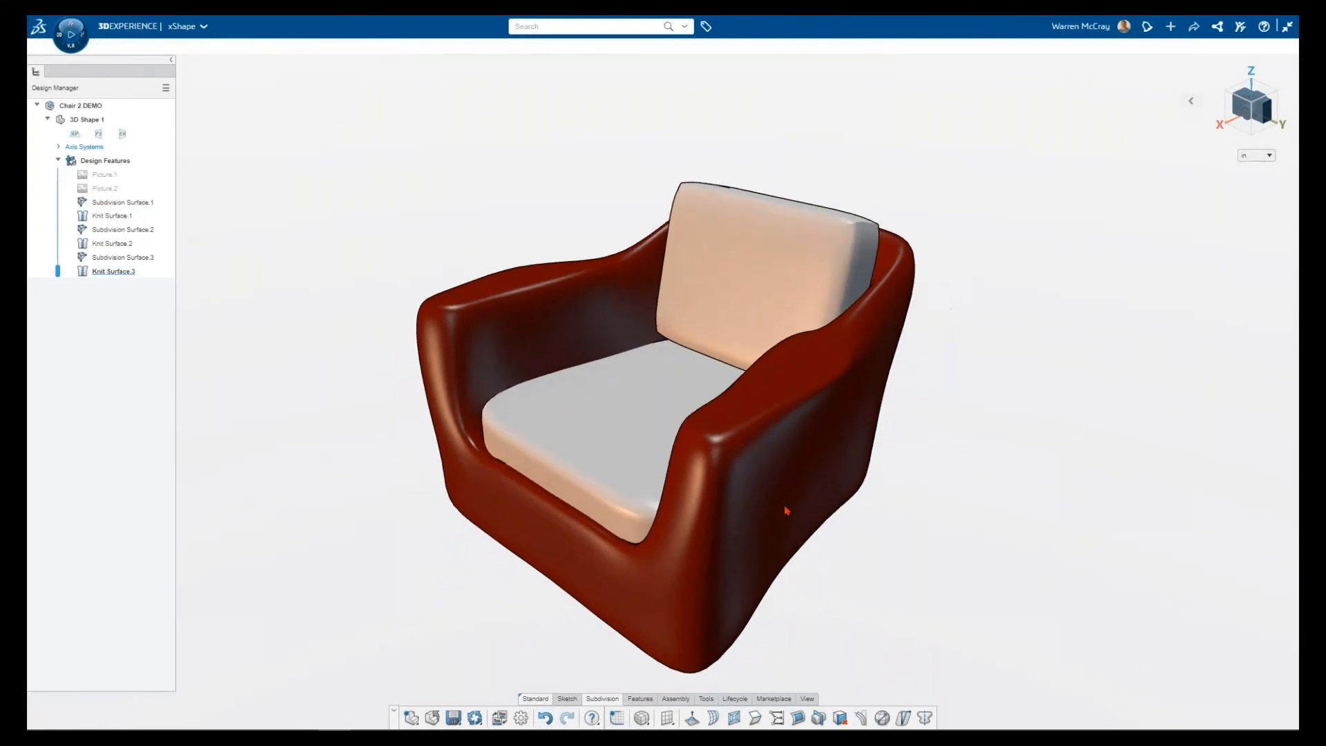
pyautogui.click(453, 717)
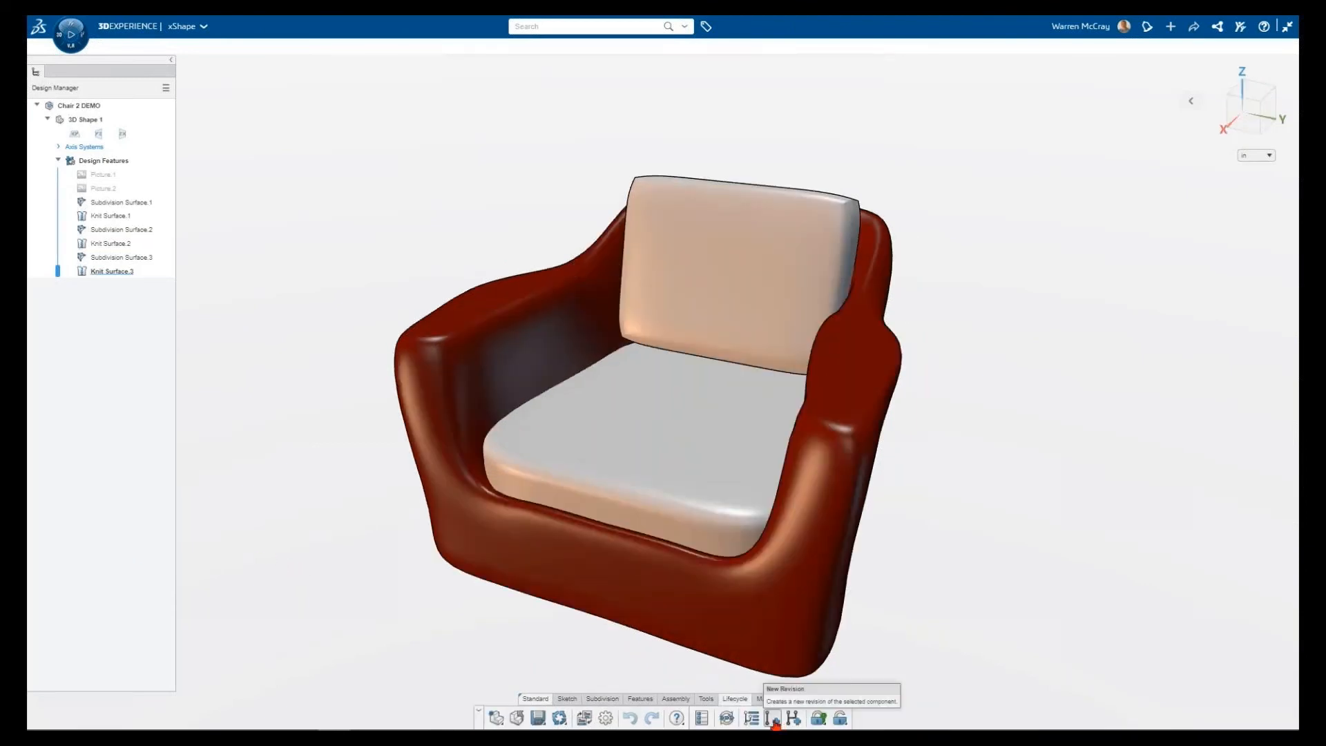
# Create revision B.1 of Chair 2 DEMO with the comment "Revised the arms." and open the new revision.
pyautogui.click(772, 719)
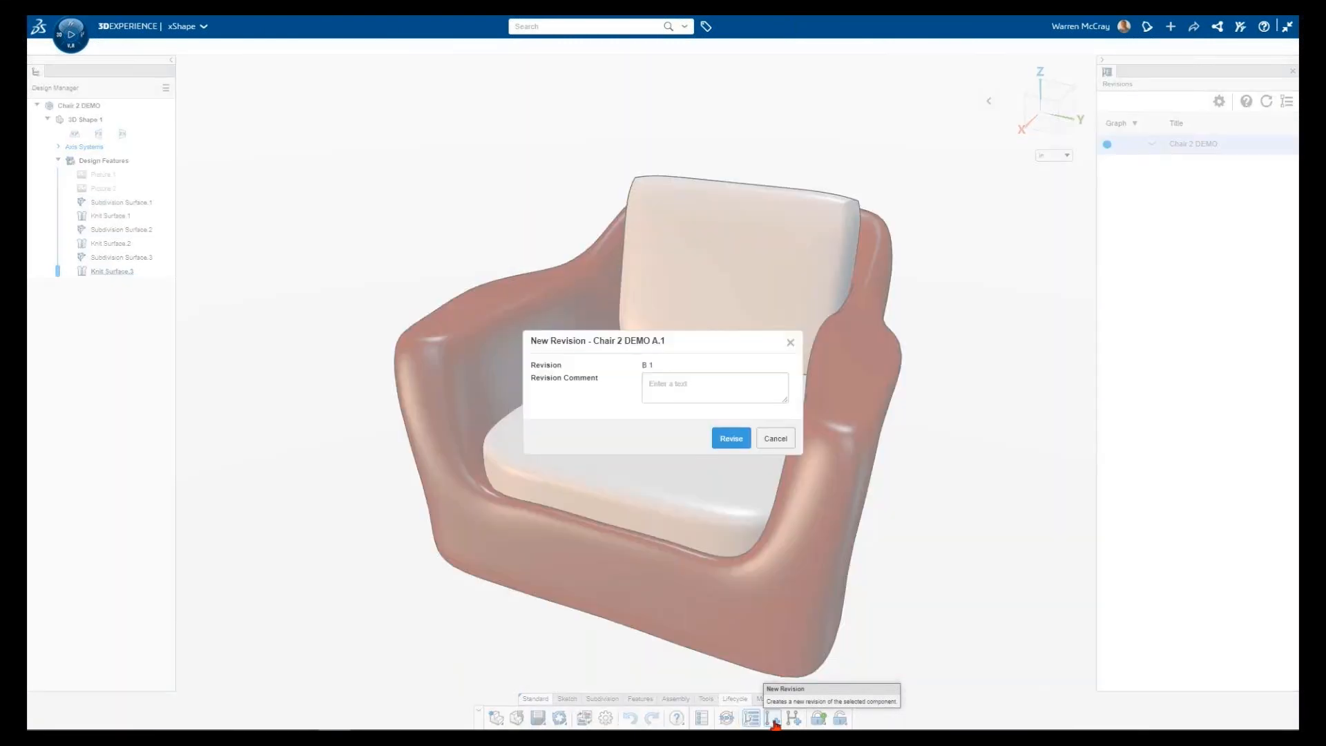
pyautogui.click(695, 387)
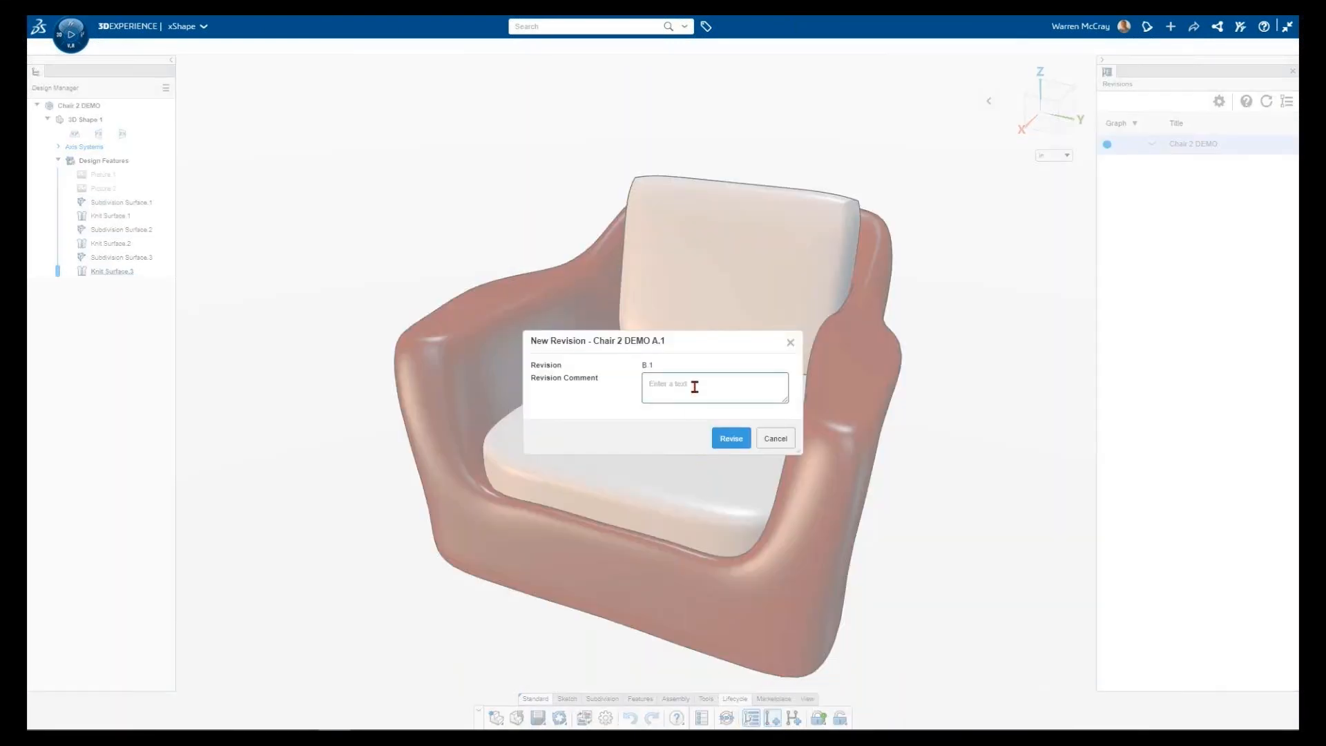
pyautogui.write('Revised the arms.')
pyautogui.click(732, 438)
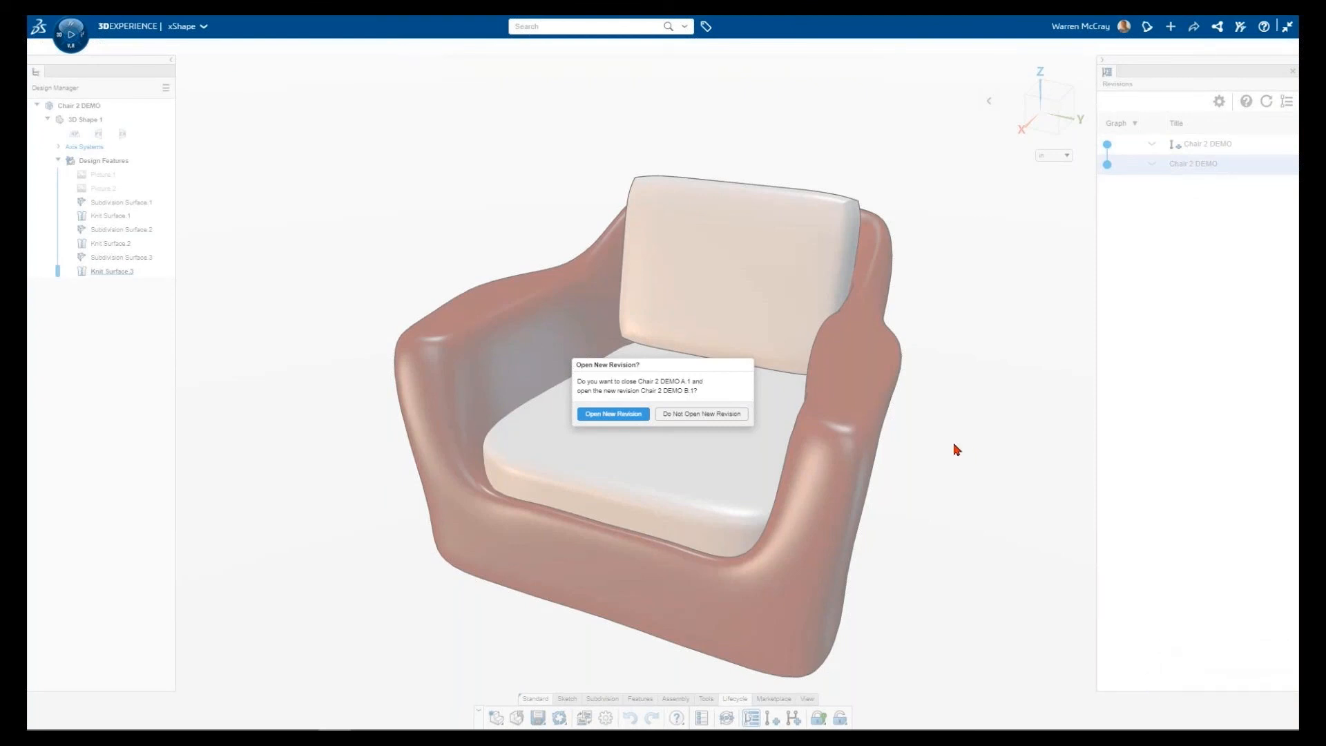
pyautogui.click(611, 415)
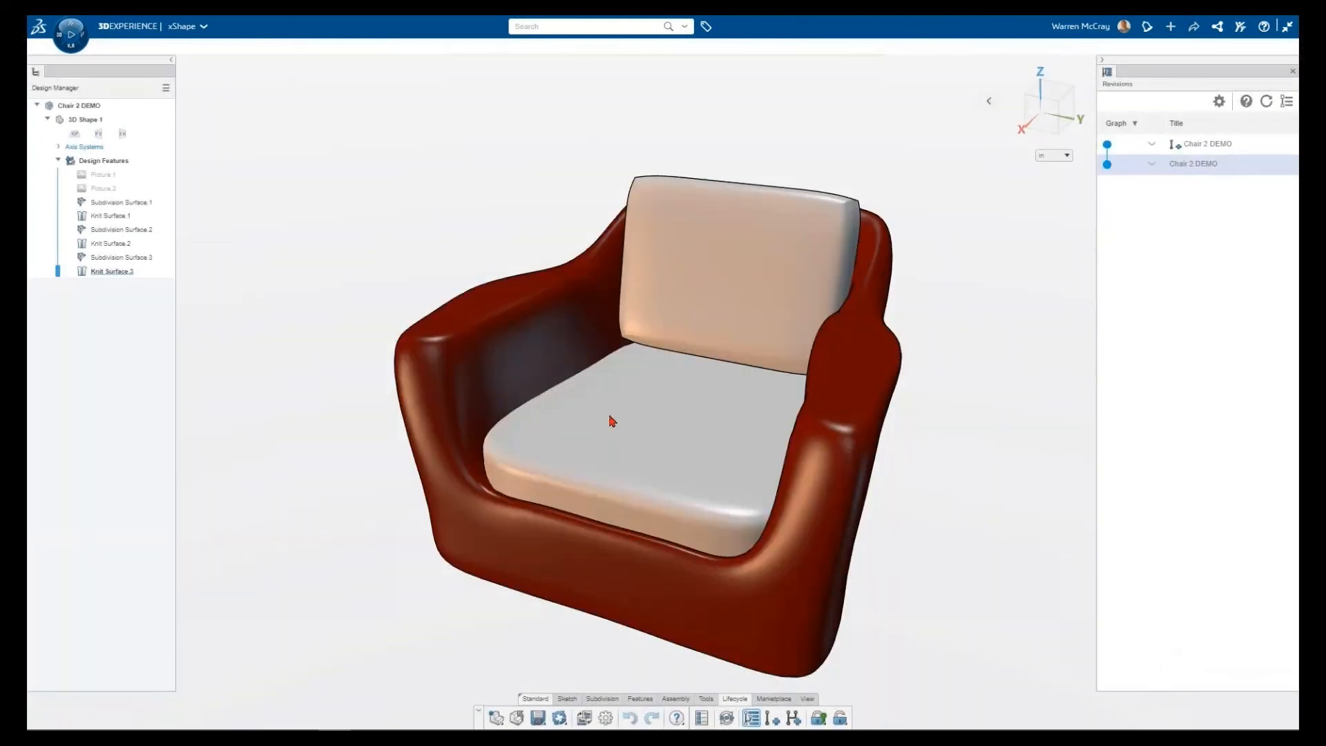
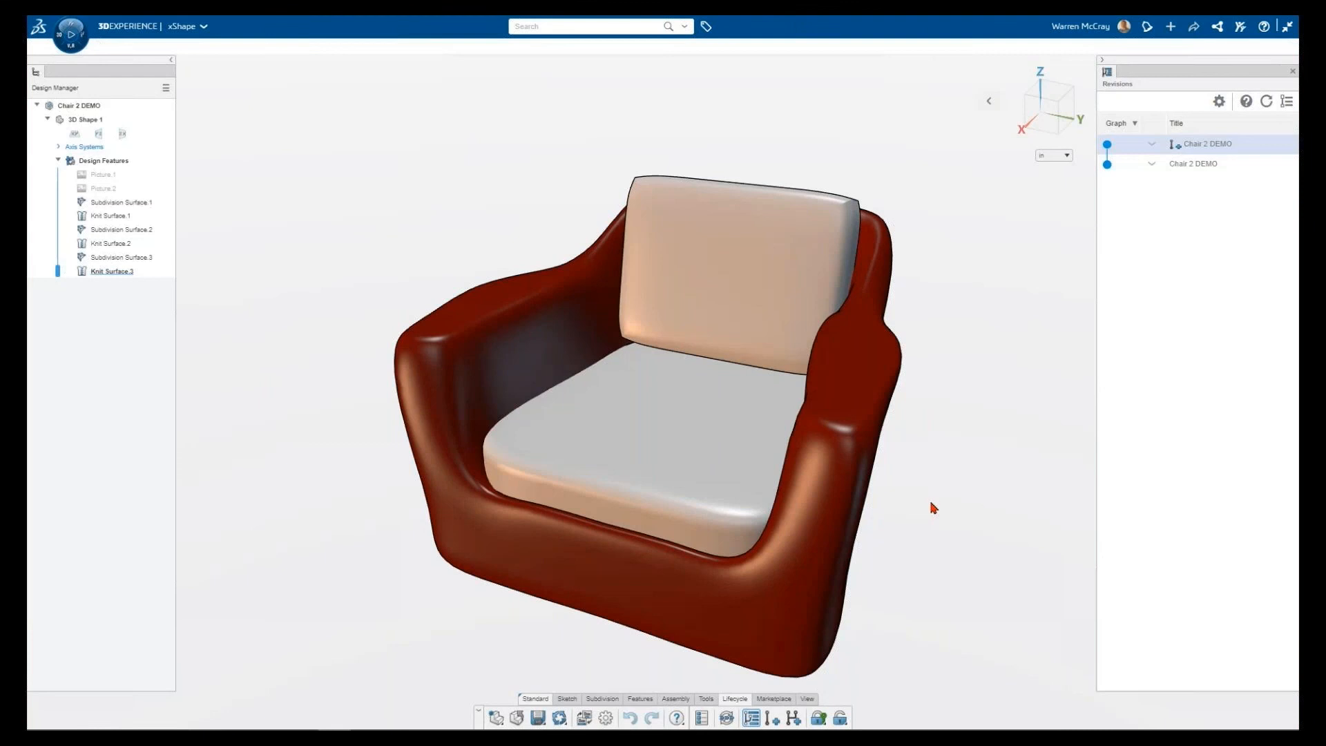
# Save the opened revision of the chair and close the revision history.
pyautogui.click(538, 717)
pyautogui.click(538, 661)
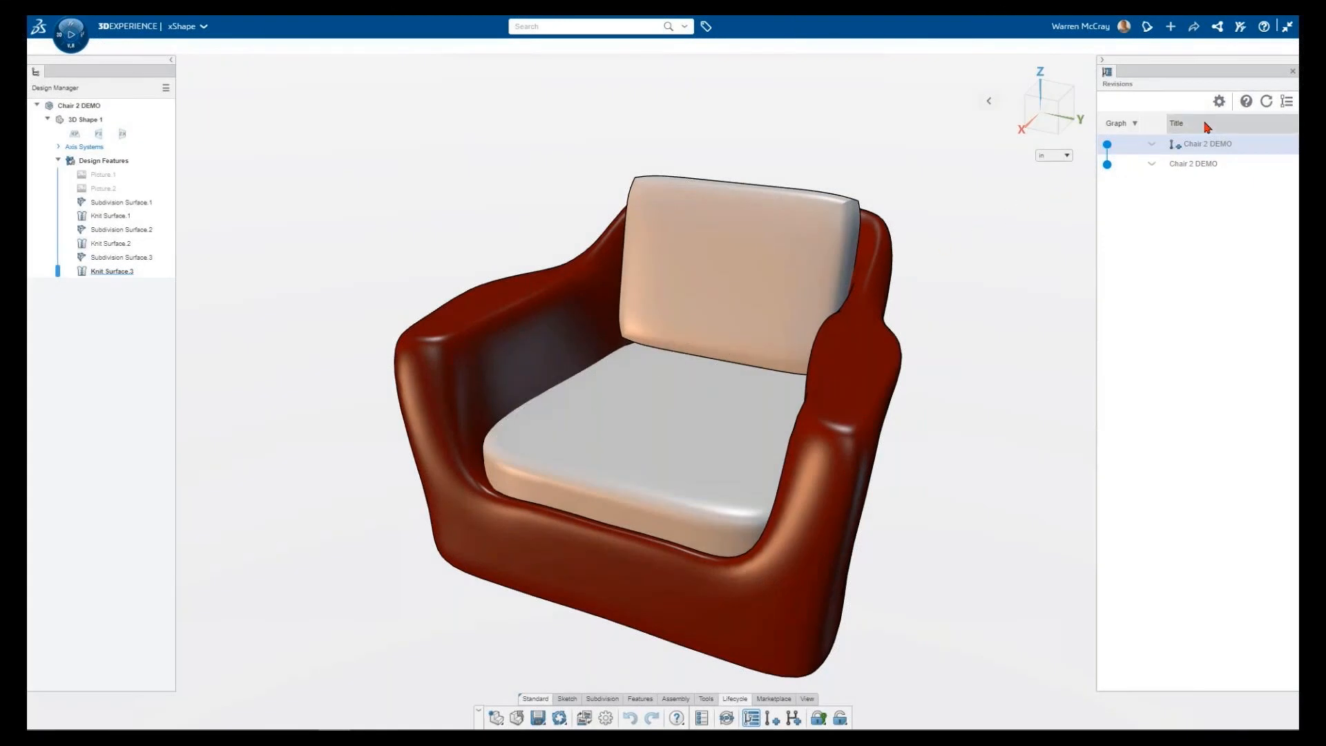
pyautogui.click(1292, 73)
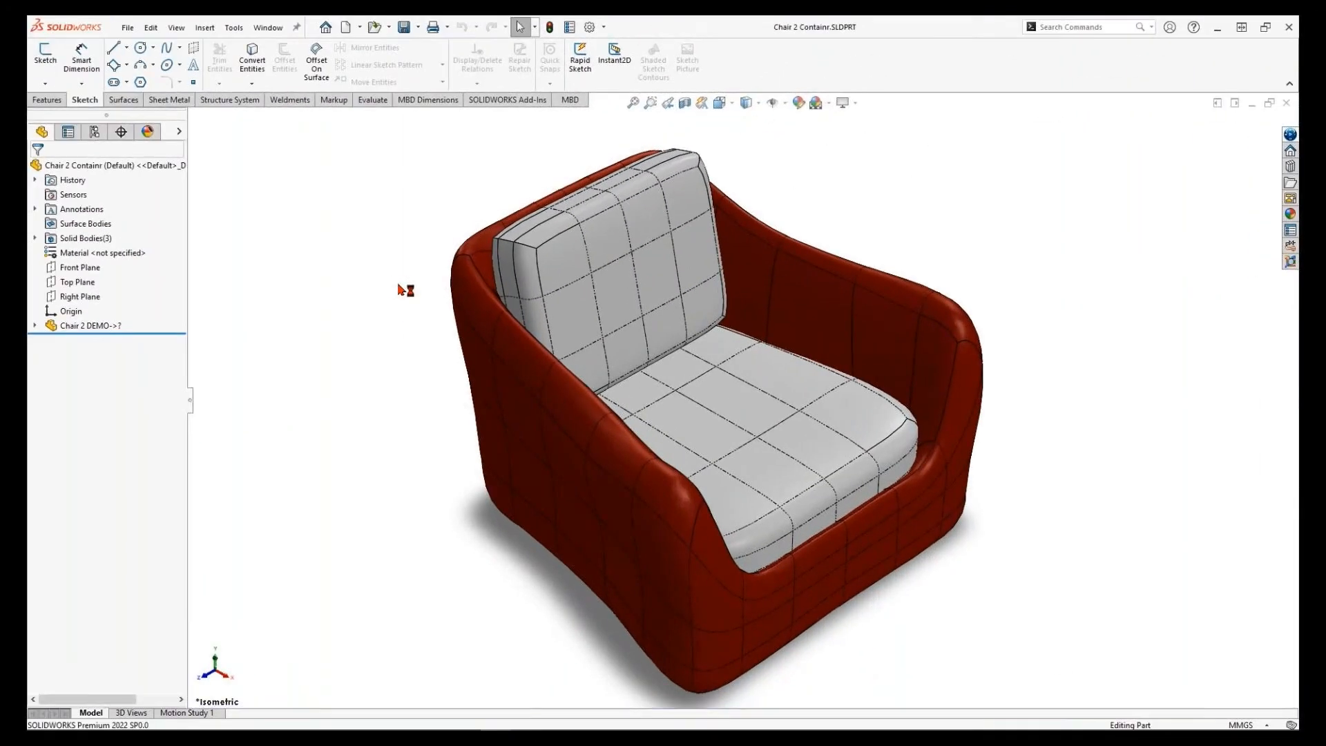
# Switch to SOLIDWORKS, open Chair 2 DEMO from Chair 2 Containr, update its linked xShape model, and return to the container part.
pyautogui.rightClick(90, 326)
pyautogui.click(117, 351)
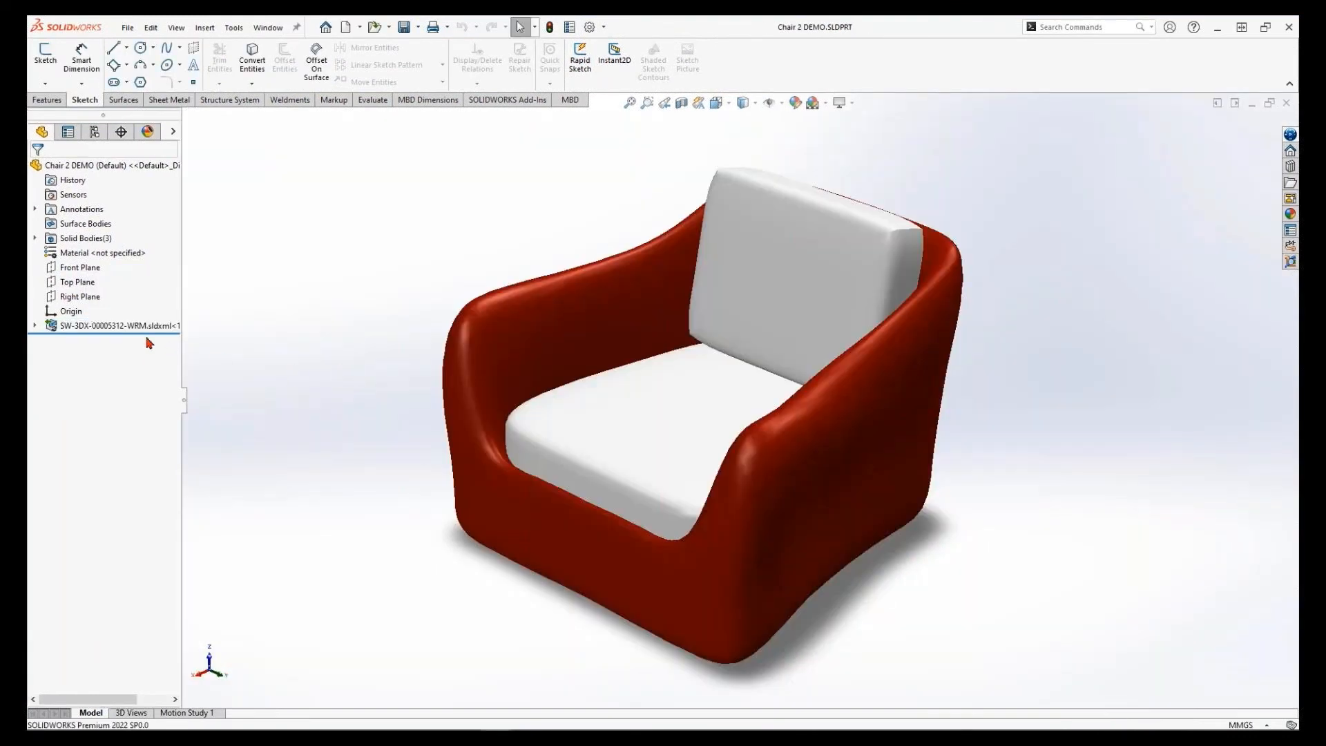
pyautogui.rightClick(139, 328)
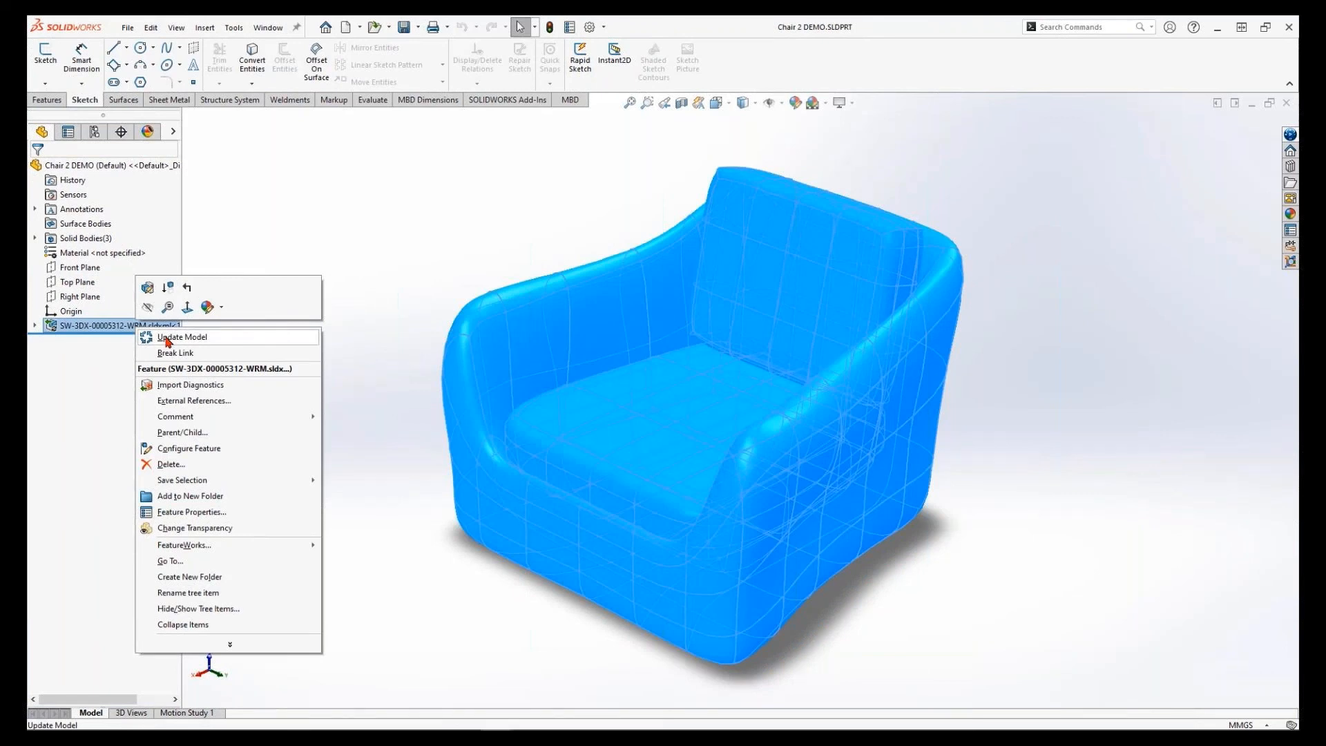
pyautogui.click(168, 337)
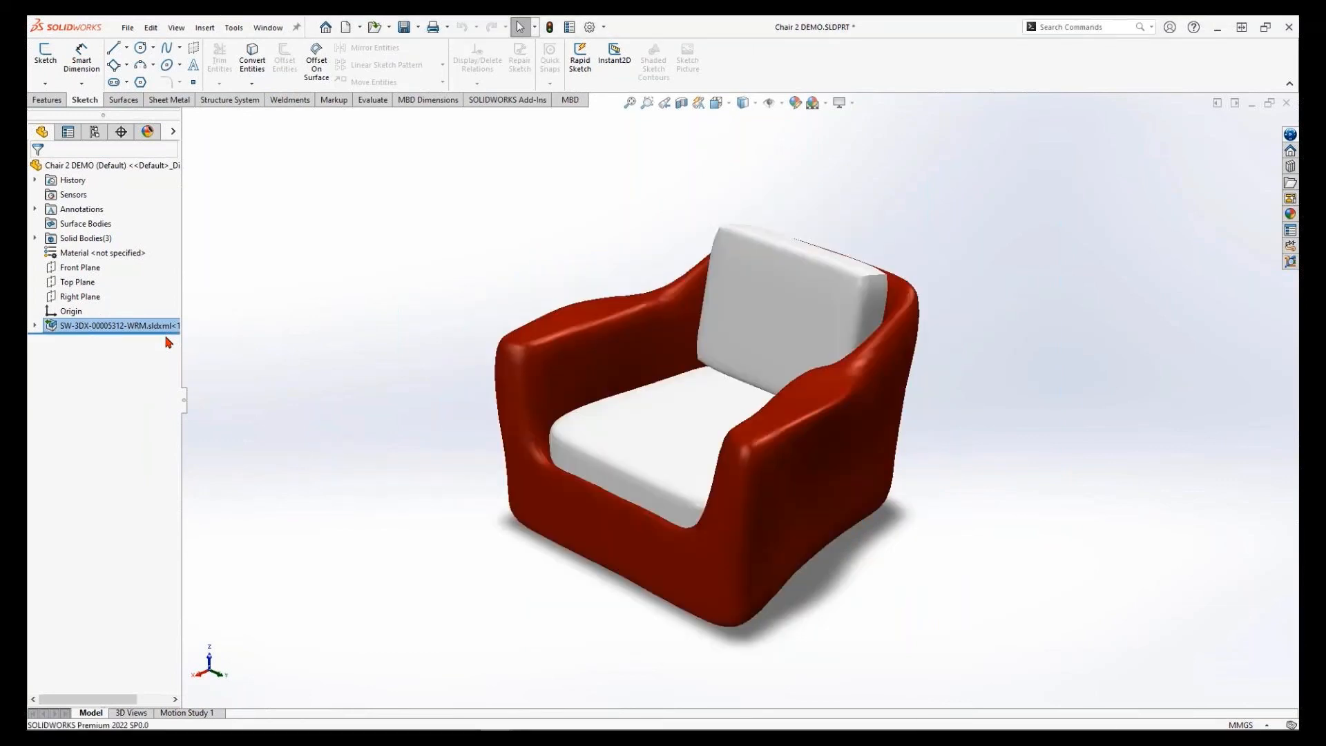
pyautogui.click(241, 338)
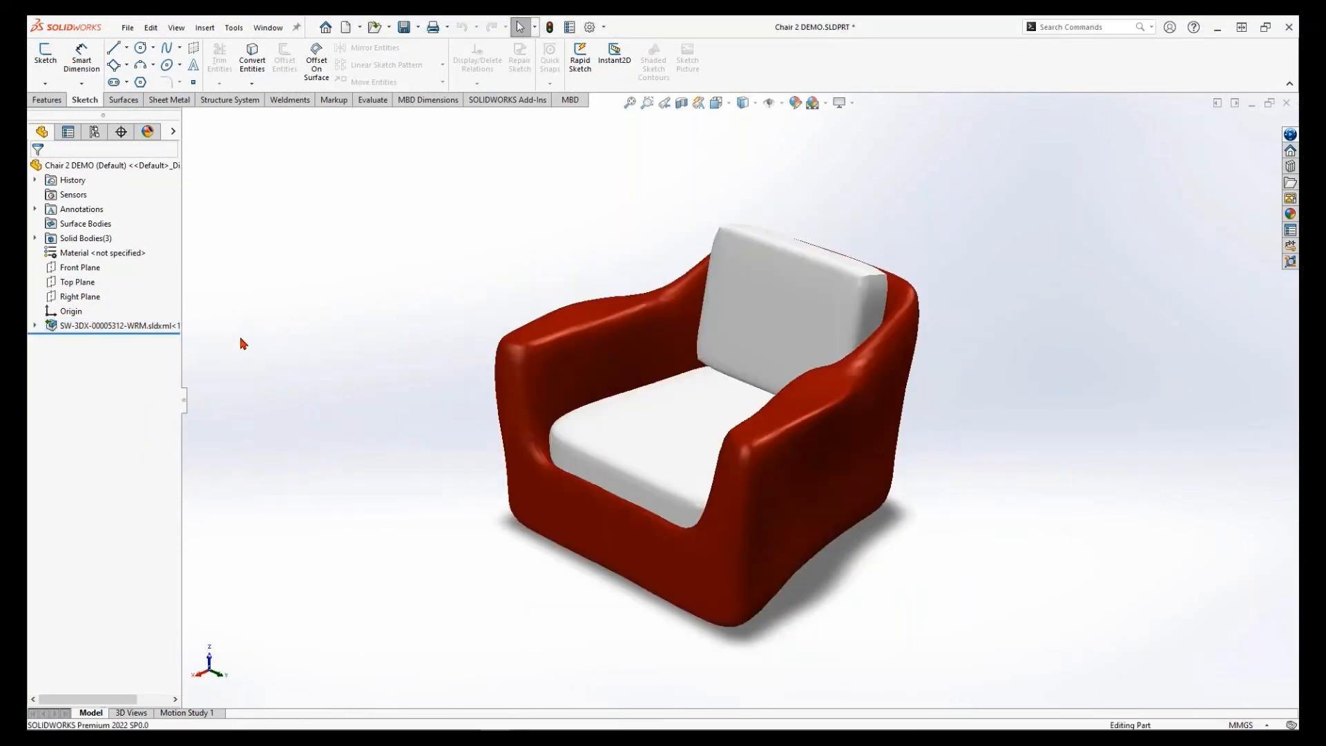
pyautogui.hotkey('ctrl', 'Tab')
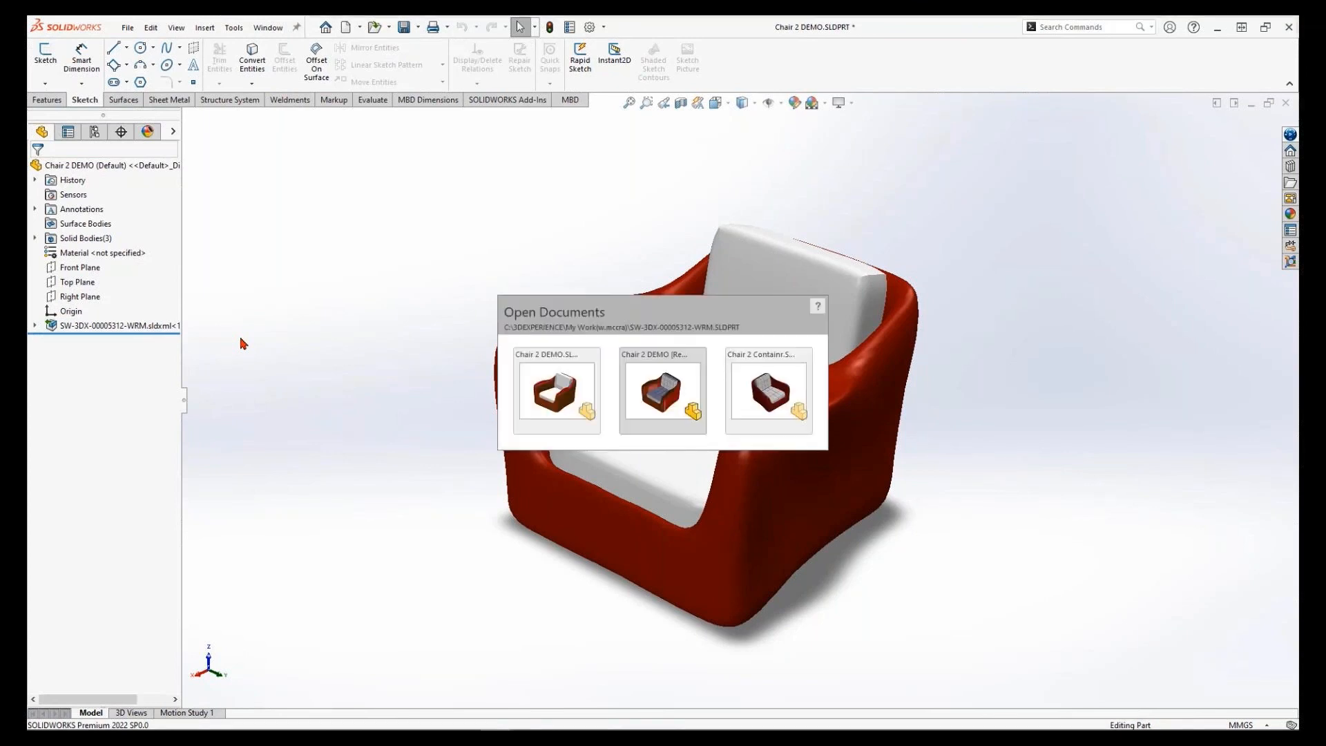
pyautogui.hotkey('ctrl', 'Tab')
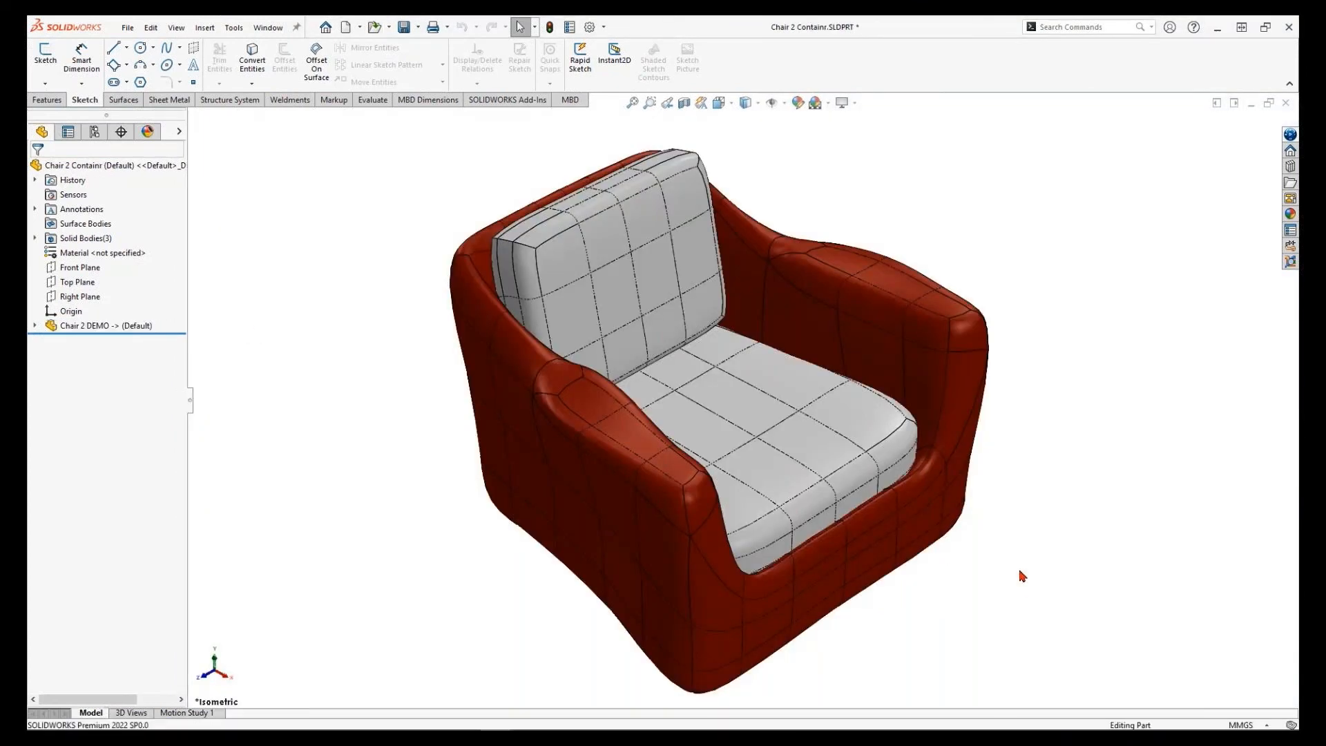
# Open the recent document Chair 2 Assembly, rebuild it with the revised chair, and save it.
pyautogui.hotkey('ctrl', 'F2')
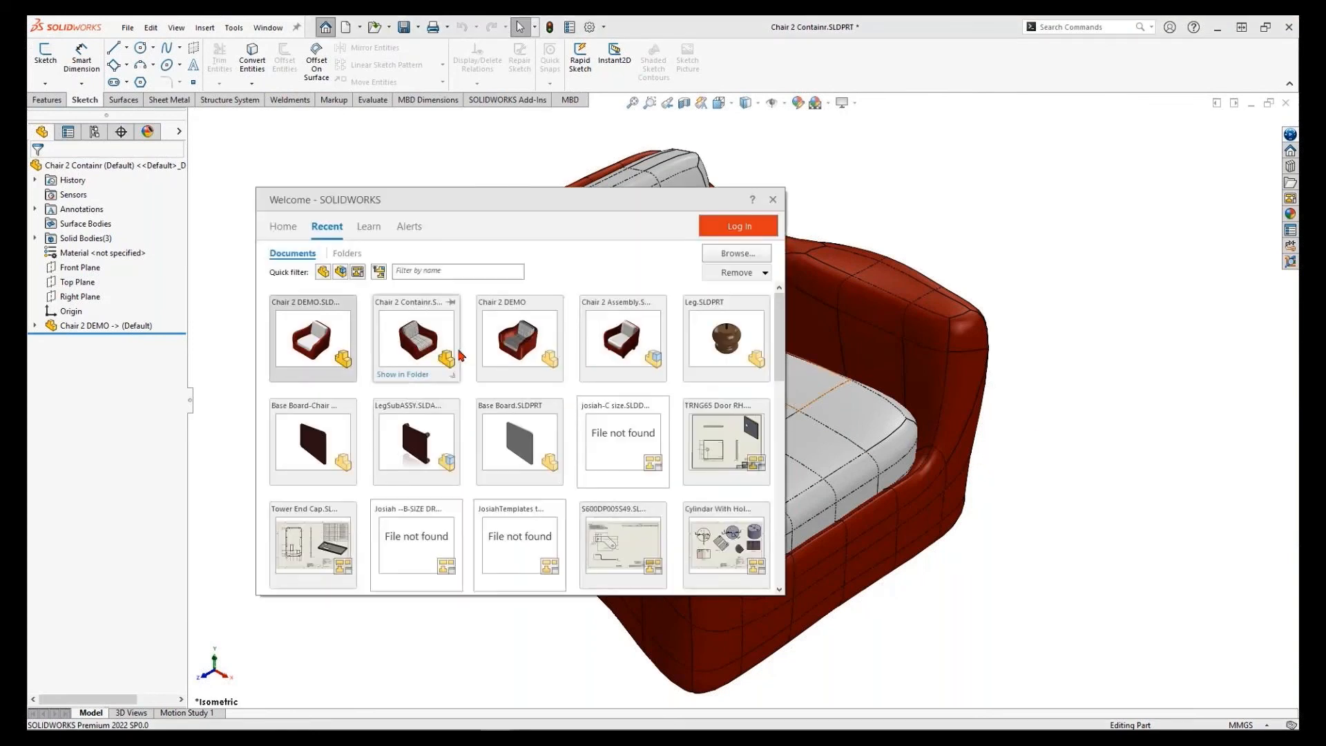
pyautogui.click(618, 351)
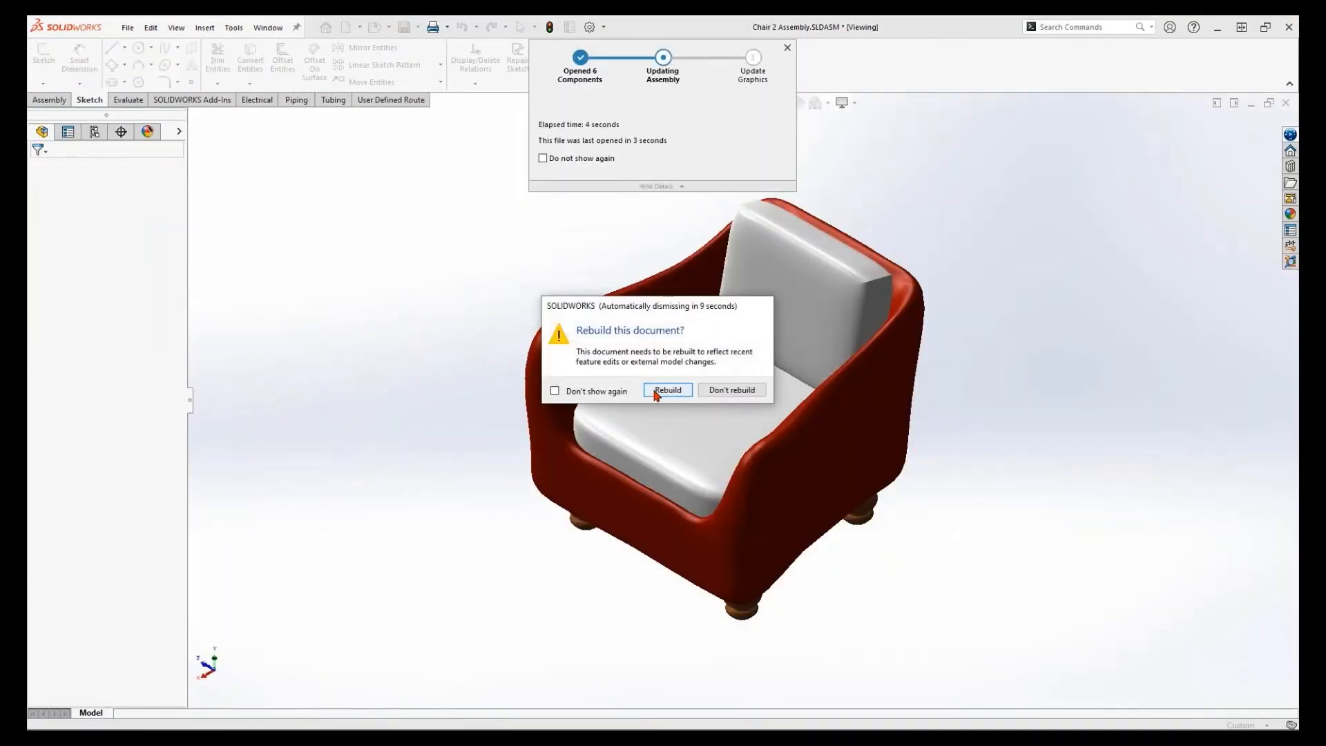
pyautogui.click(655, 392)
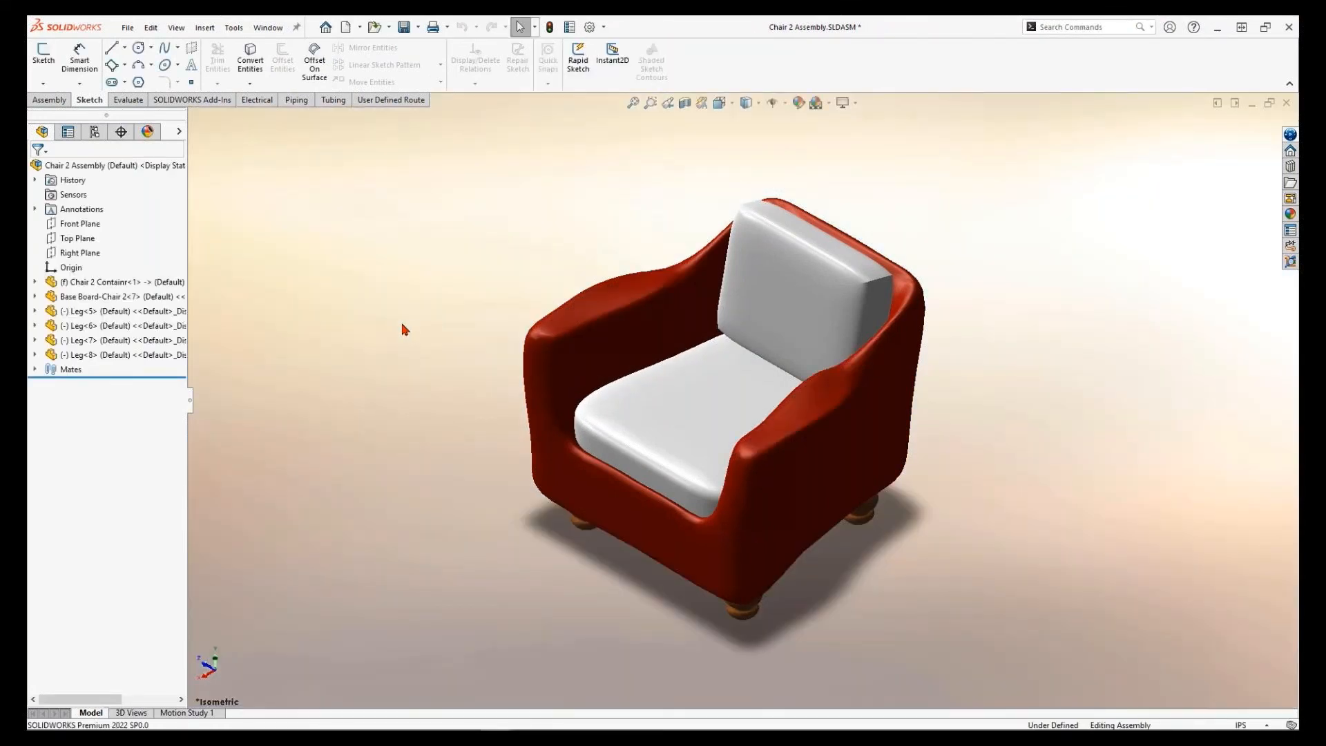
pyautogui.hotkey('ctrl', 's')
pyautogui.click(474, 350)
# Save the assembly in Shaded With Edges display and return the display to Shaded without edges.
pyautogui.click(746, 102)
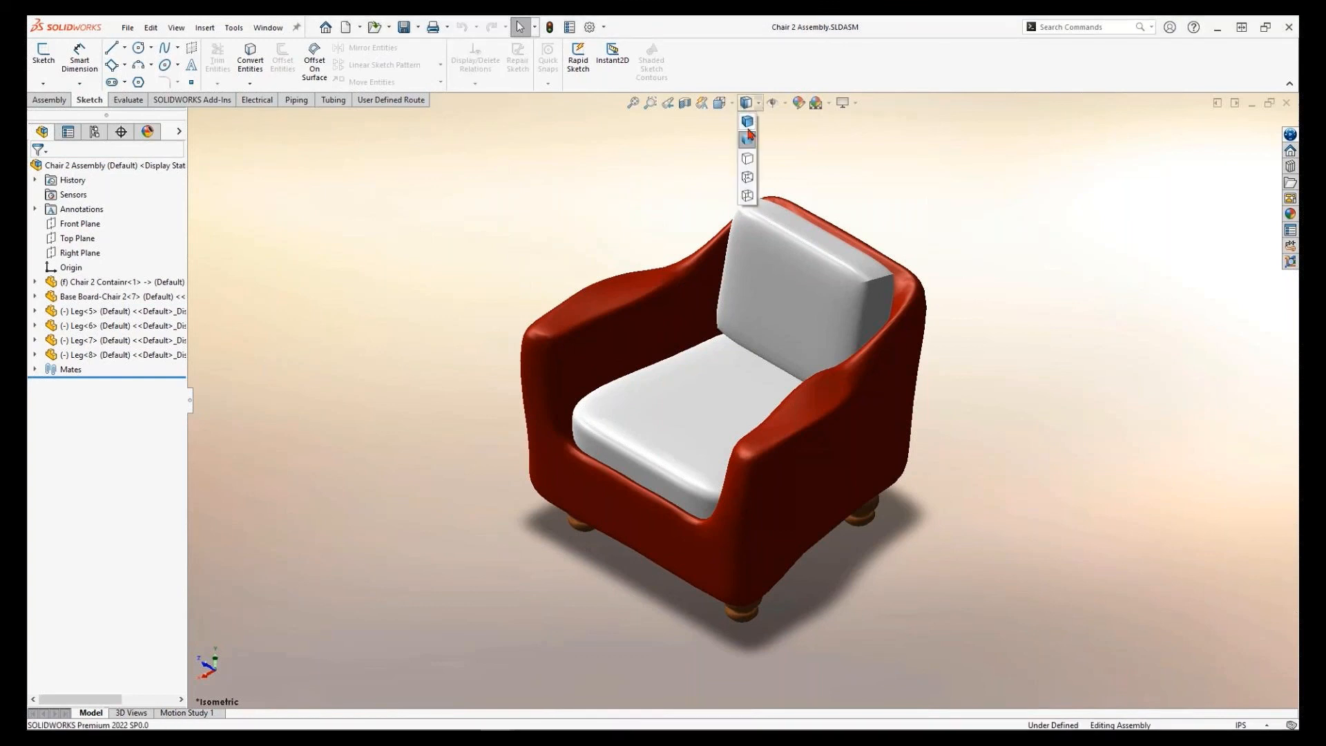
pyautogui.click(747, 138)
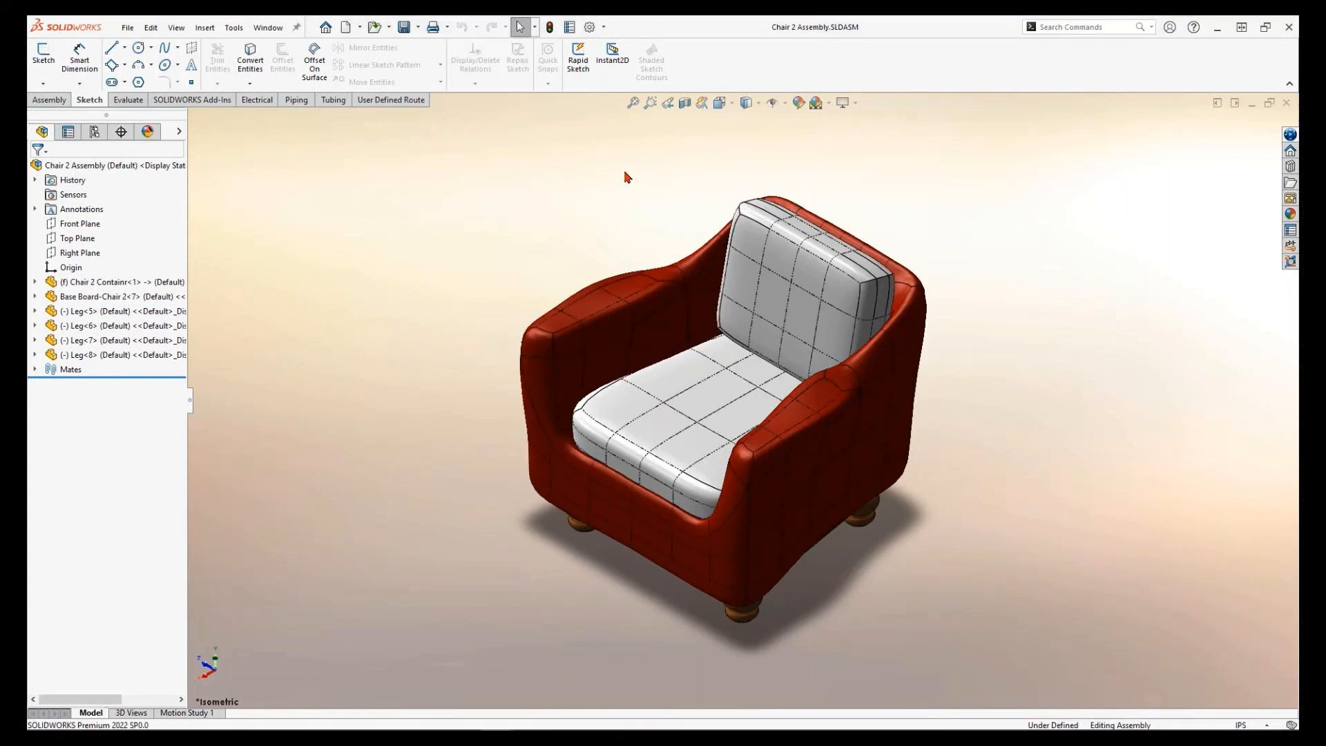
pyautogui.click(404, 27)
pyautogui.click(482, 349)
pyautogui.click(746, 103)
pyautogui.click(747, 140)
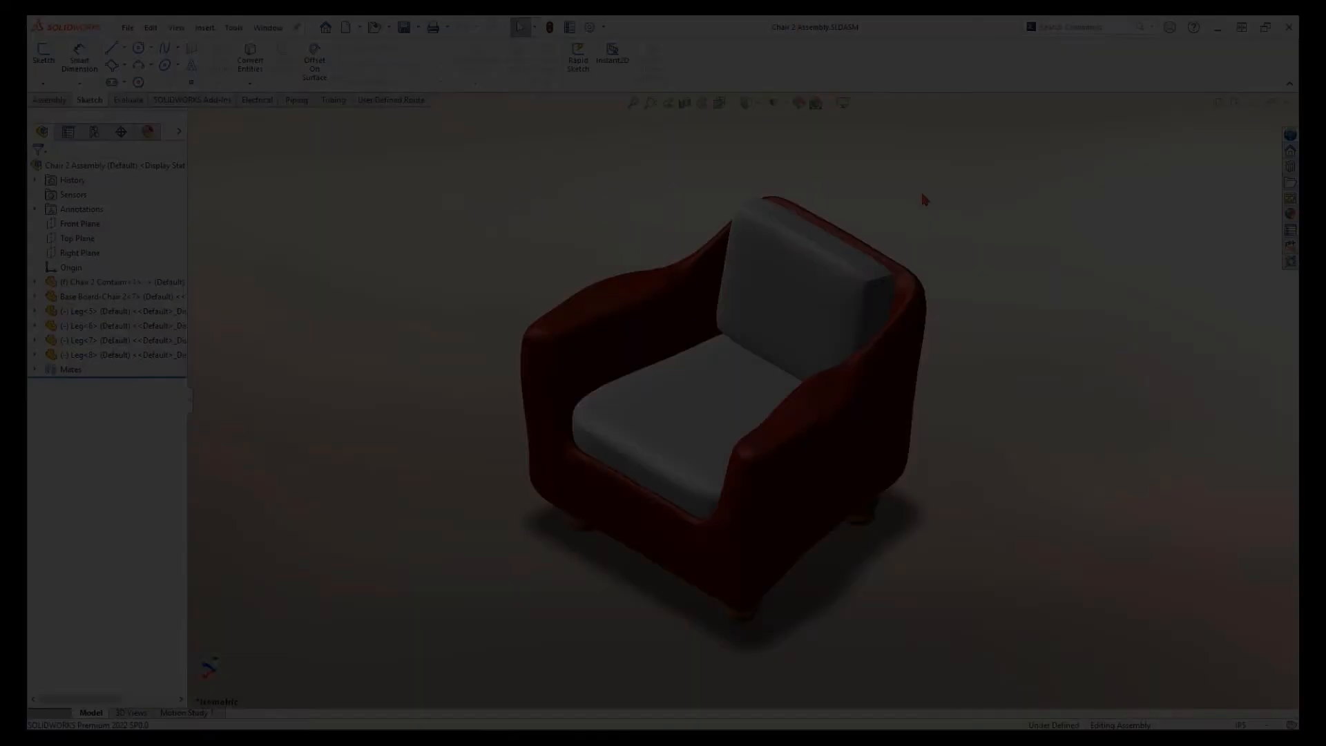